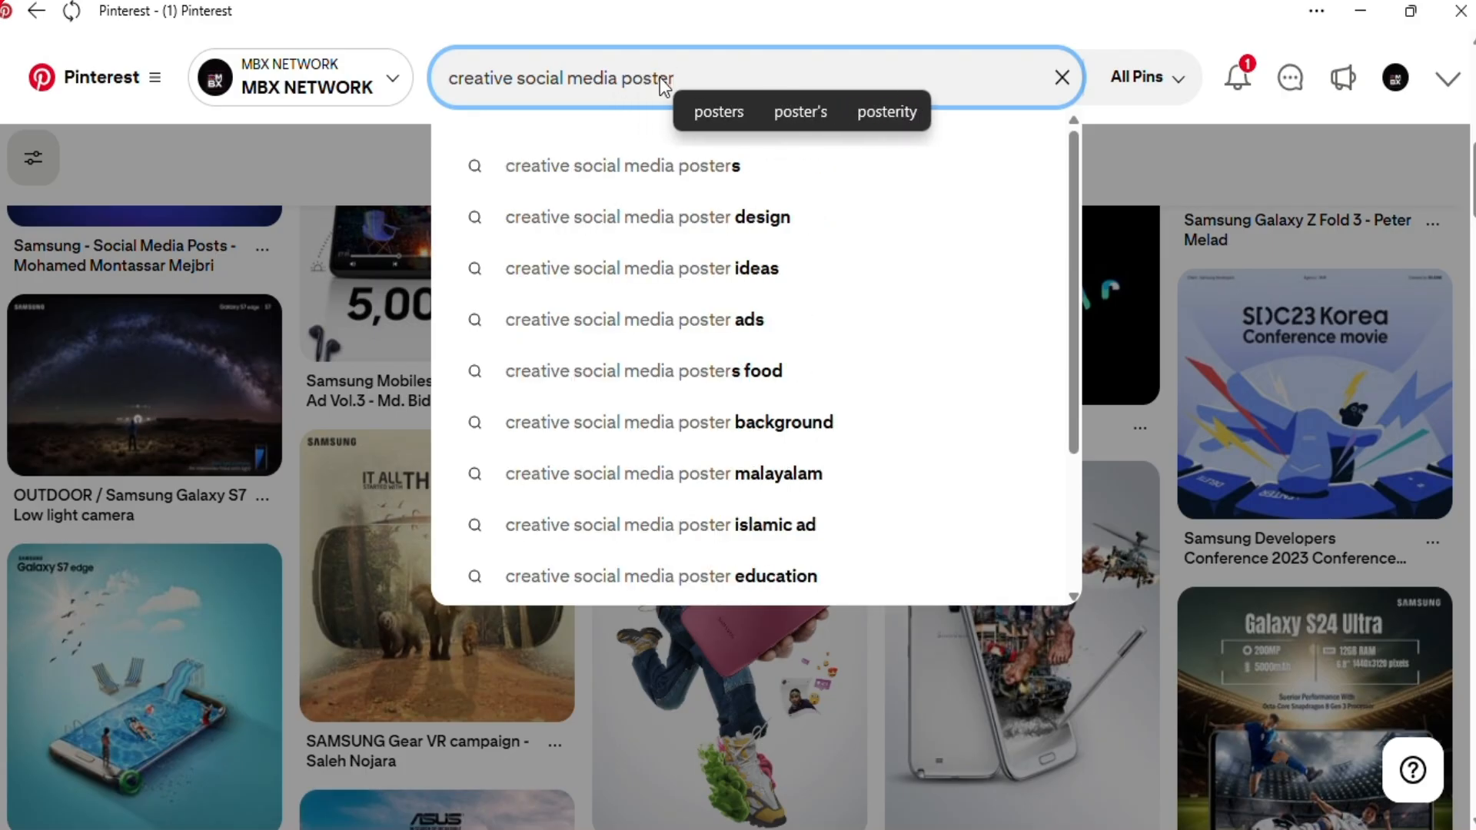
Search Pinterest for "creative social media poster design".
{"action": "type", "text": "design"}
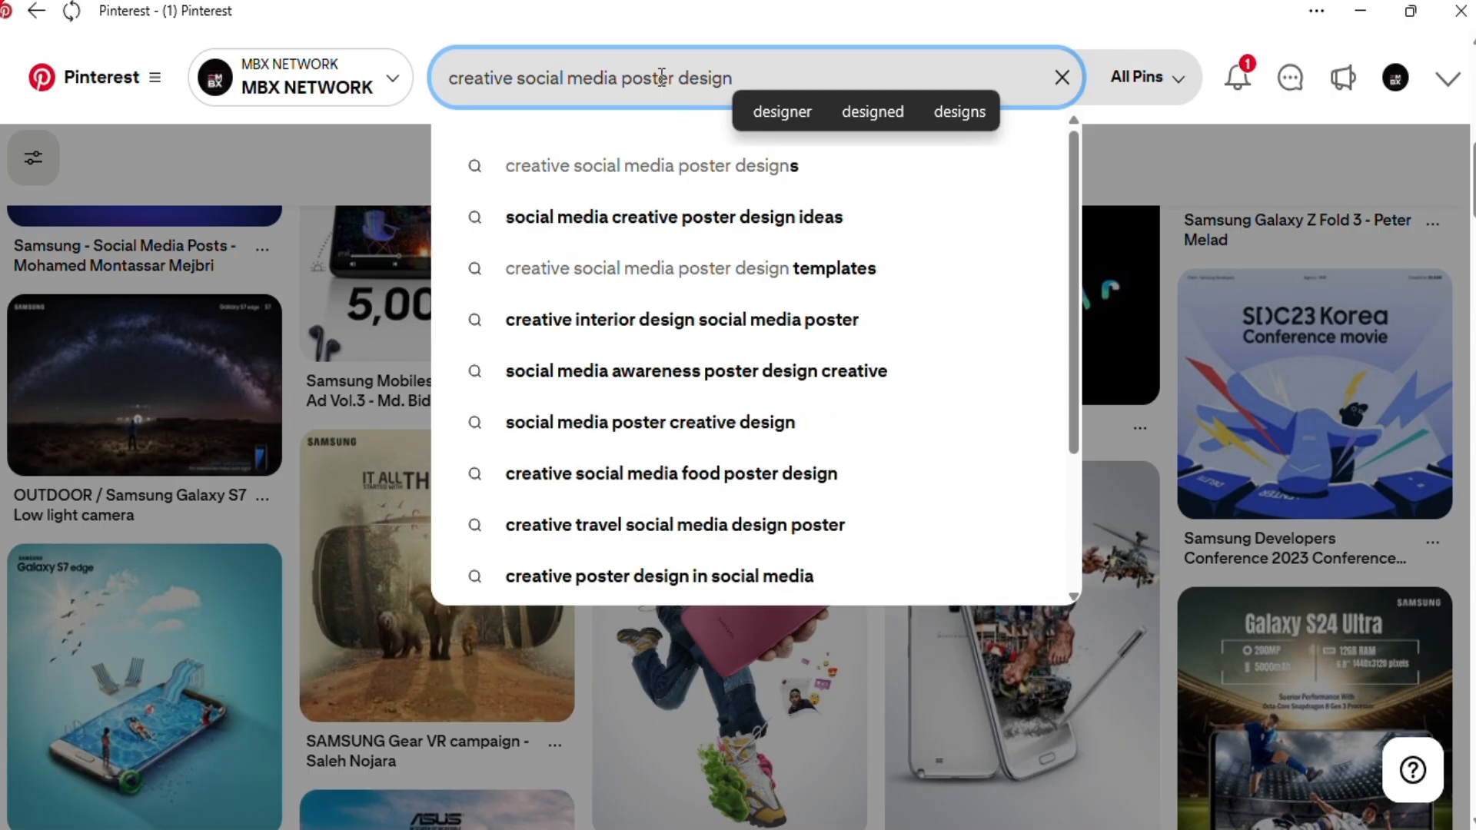
{"action": "key", "text": "Return"}
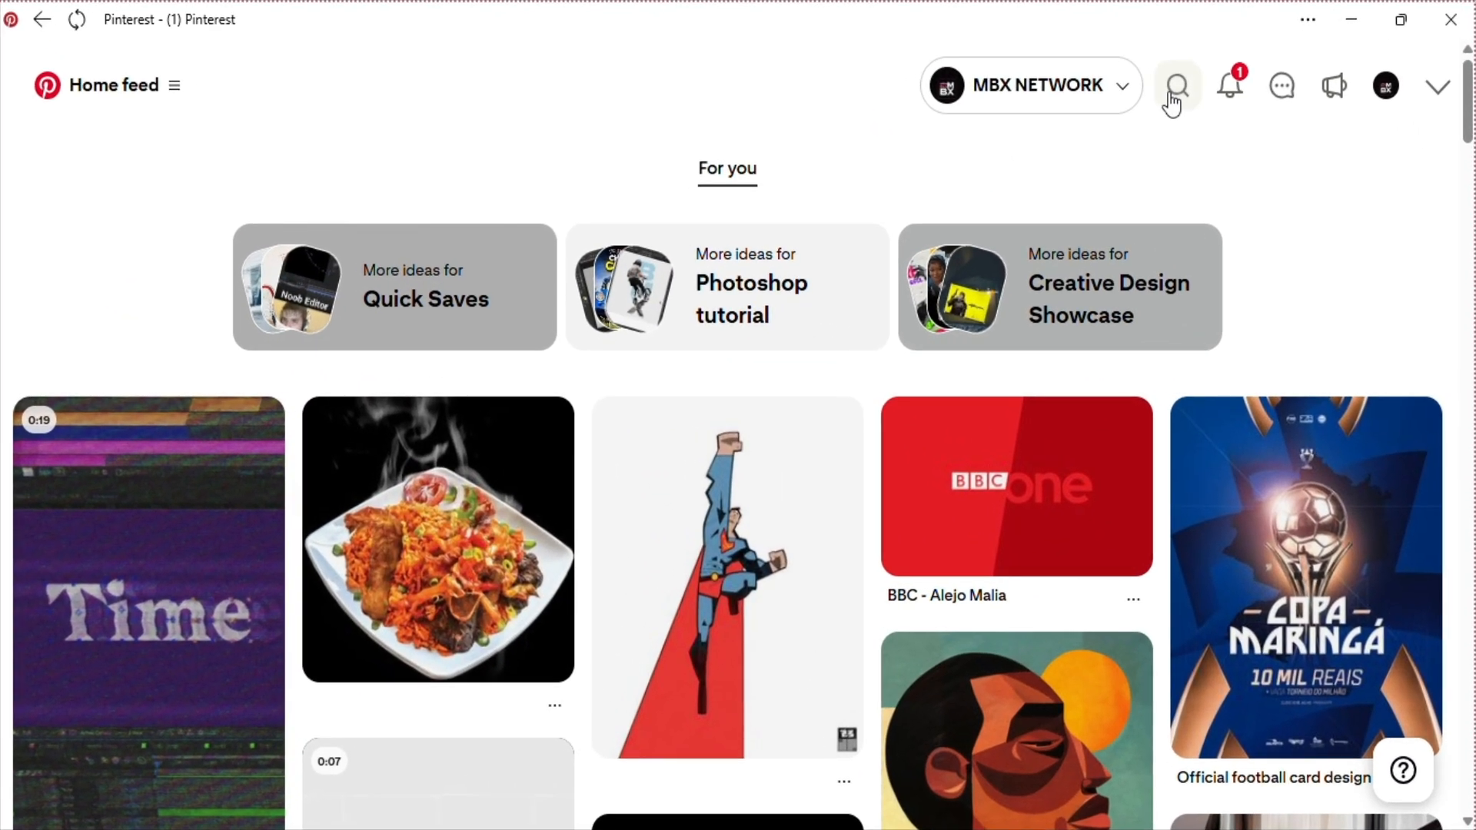
Search Pinterest for "creative samsung design" and browse the phone advertising pins for inspiration.
{"action": "left_click", "coordinate": [1176, 88]}
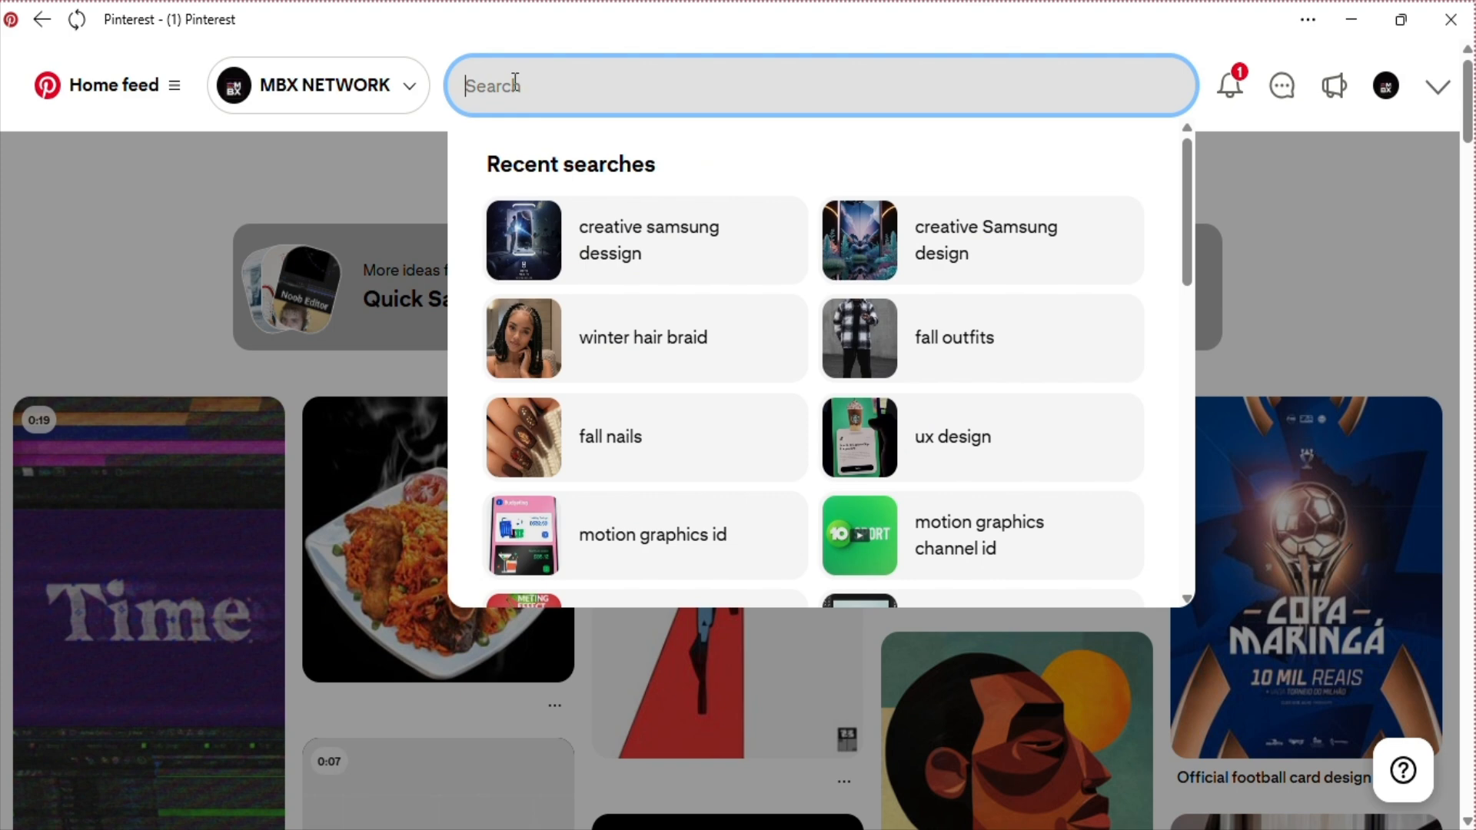
{"action": "type", "text": "crea"}
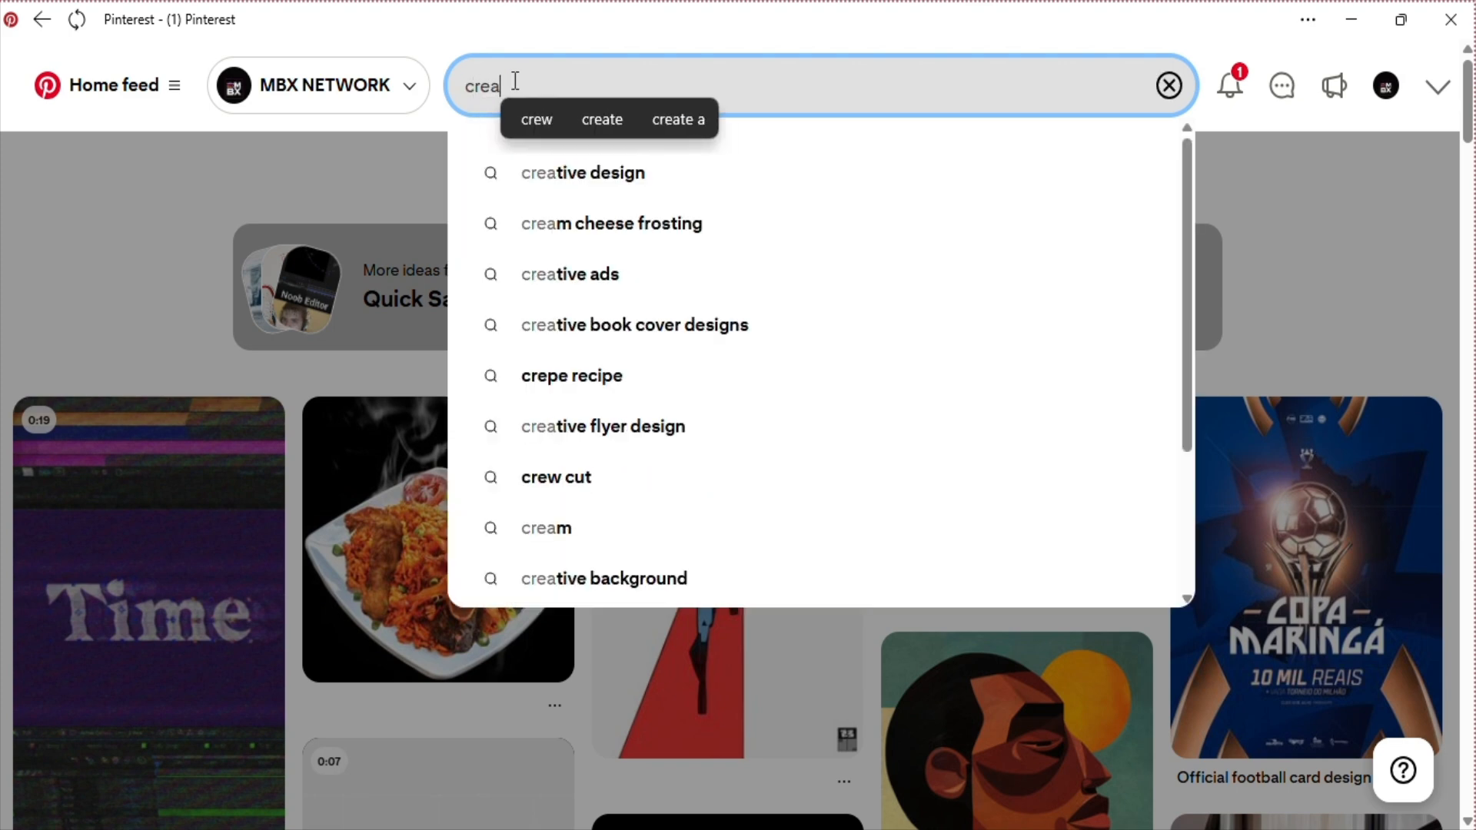
{"action": "type", "text": "tive "}
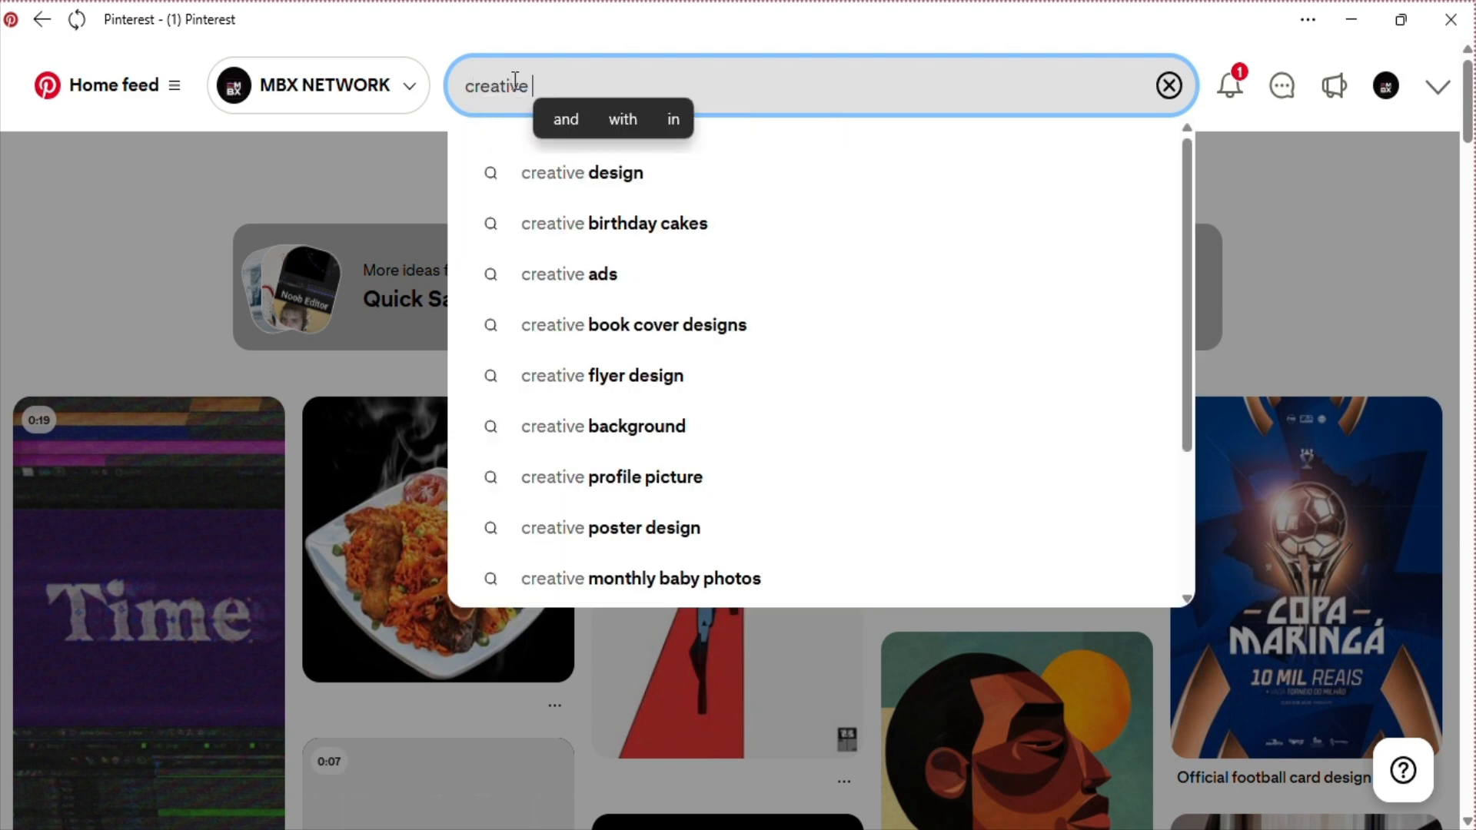
{"action": "type", "text": "samsun"}
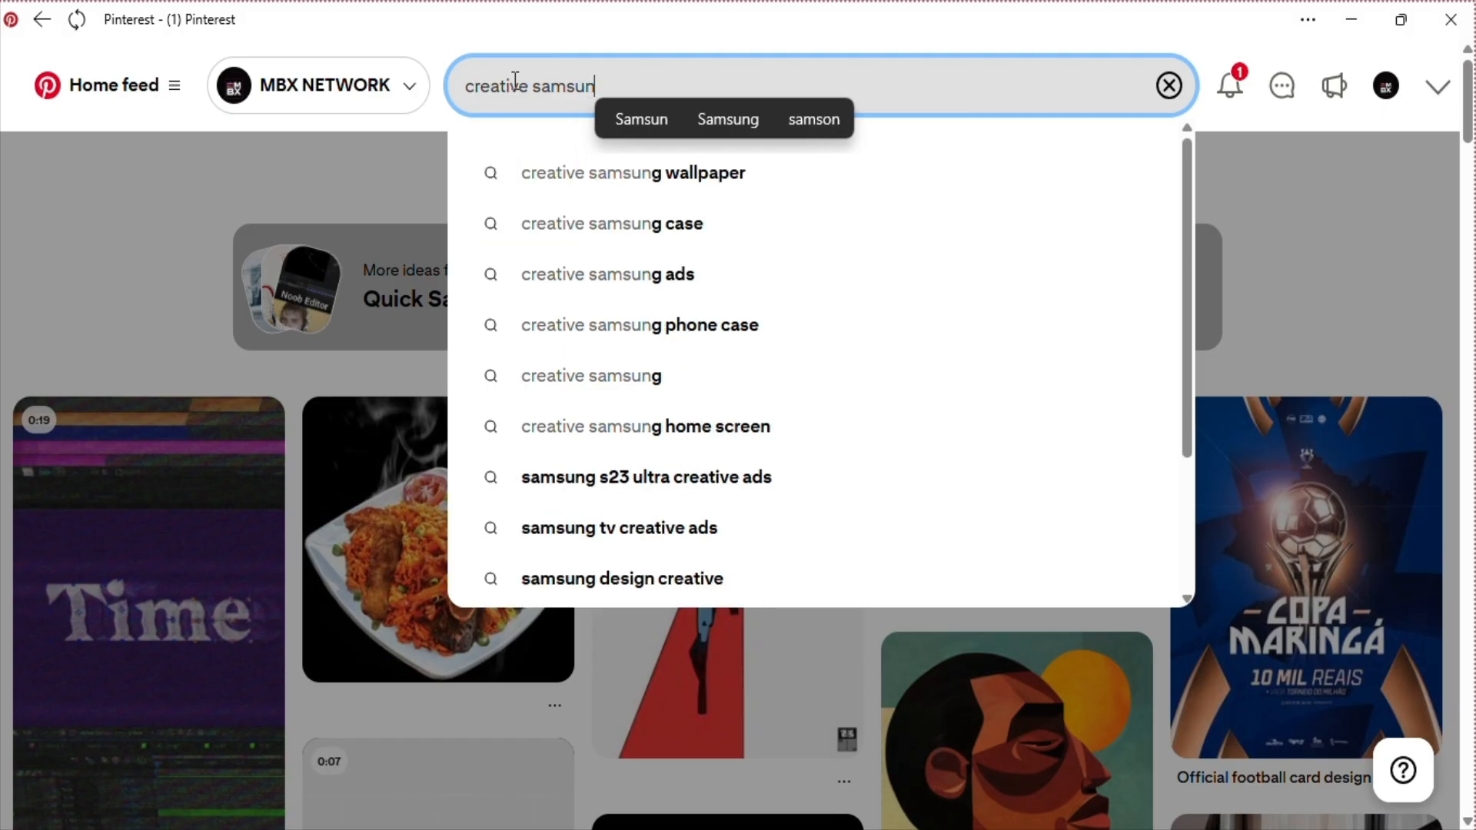
{"action": "type", "text": "g desi"}
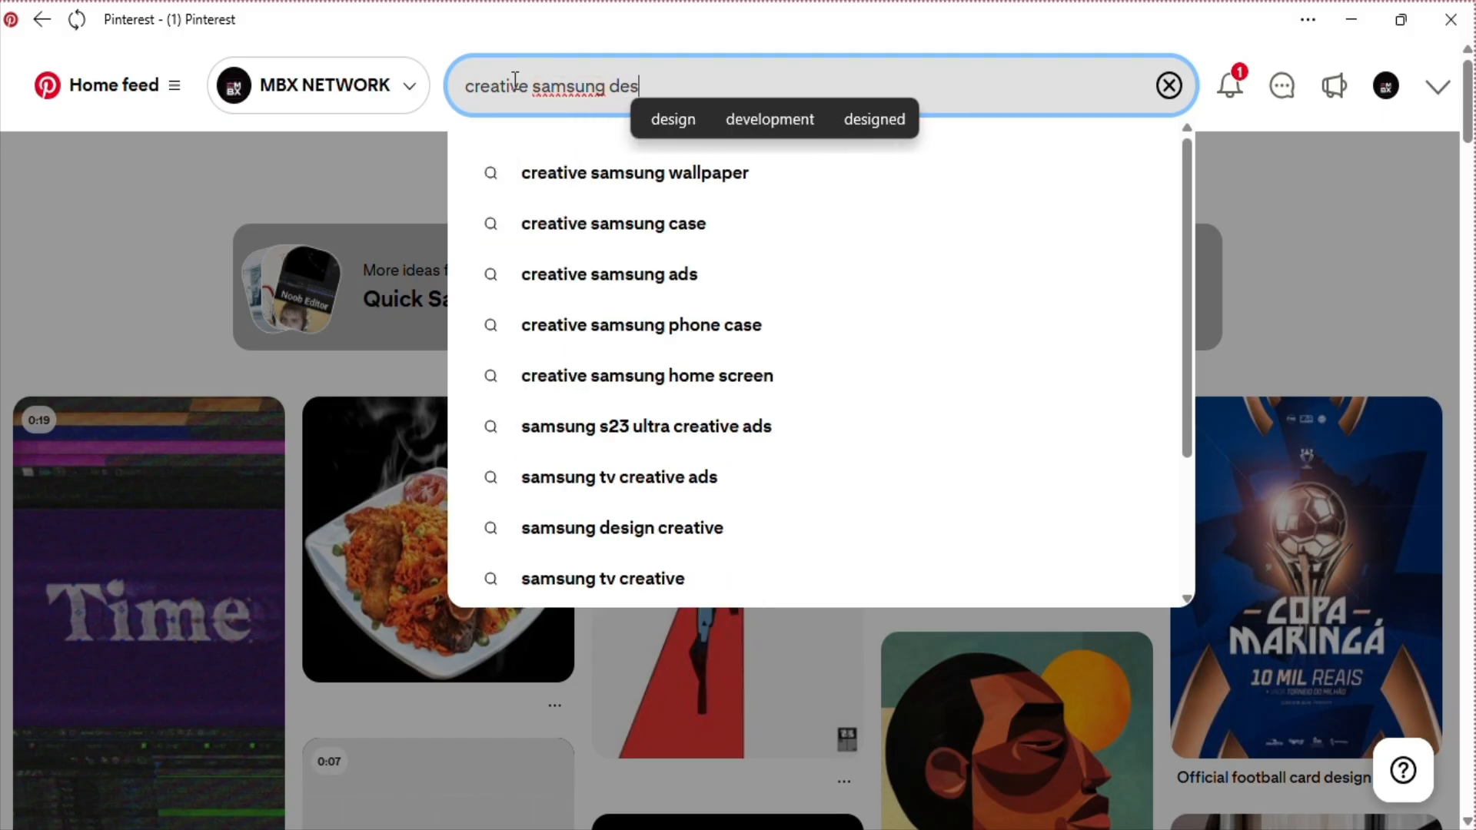
{"action": "type", "text": "gn"}
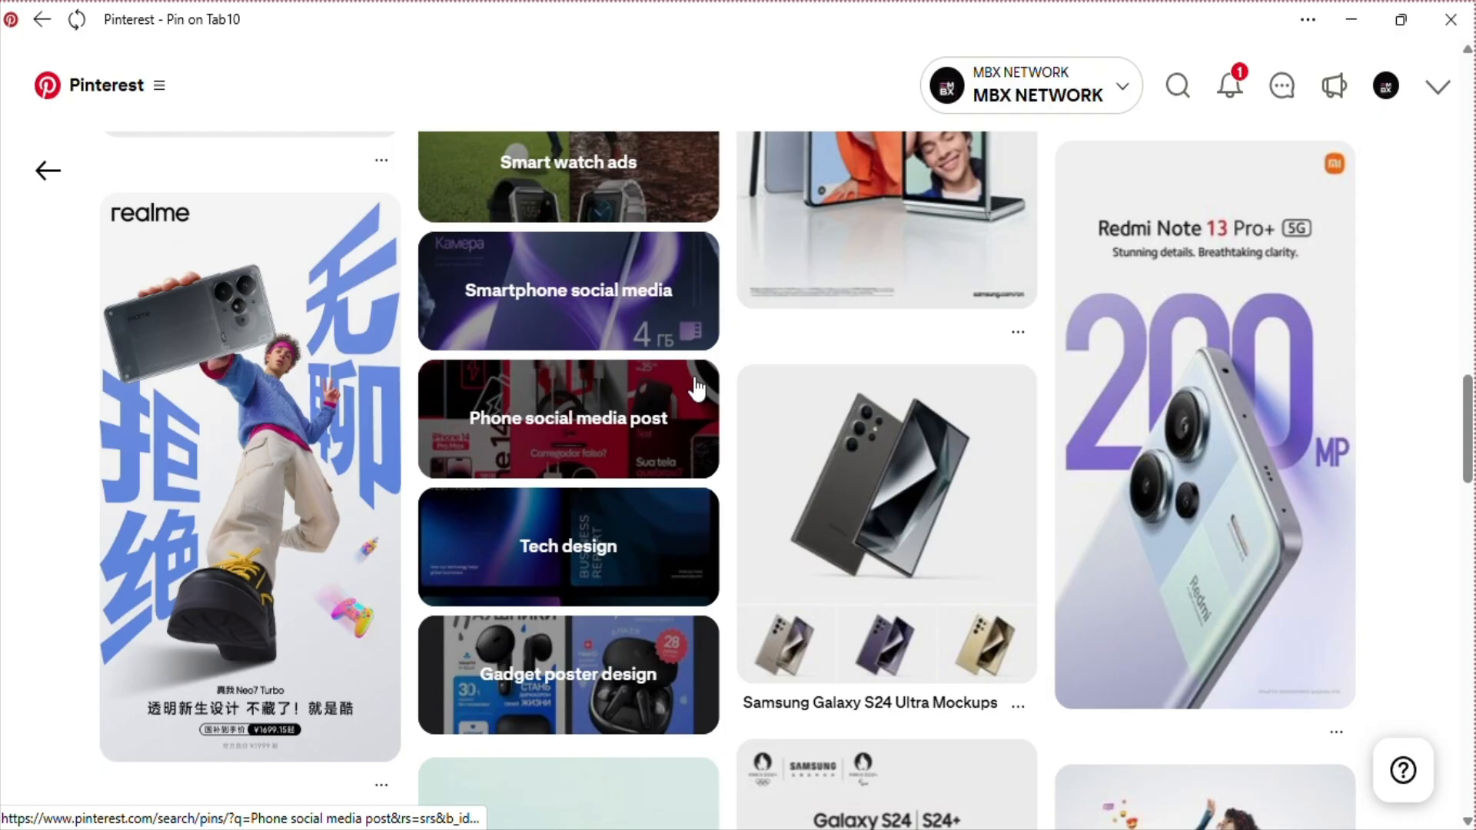
{"action": "scroll", "coordinate": [871, 387], "scroll_direction": "down", "scroll_amount": 7}
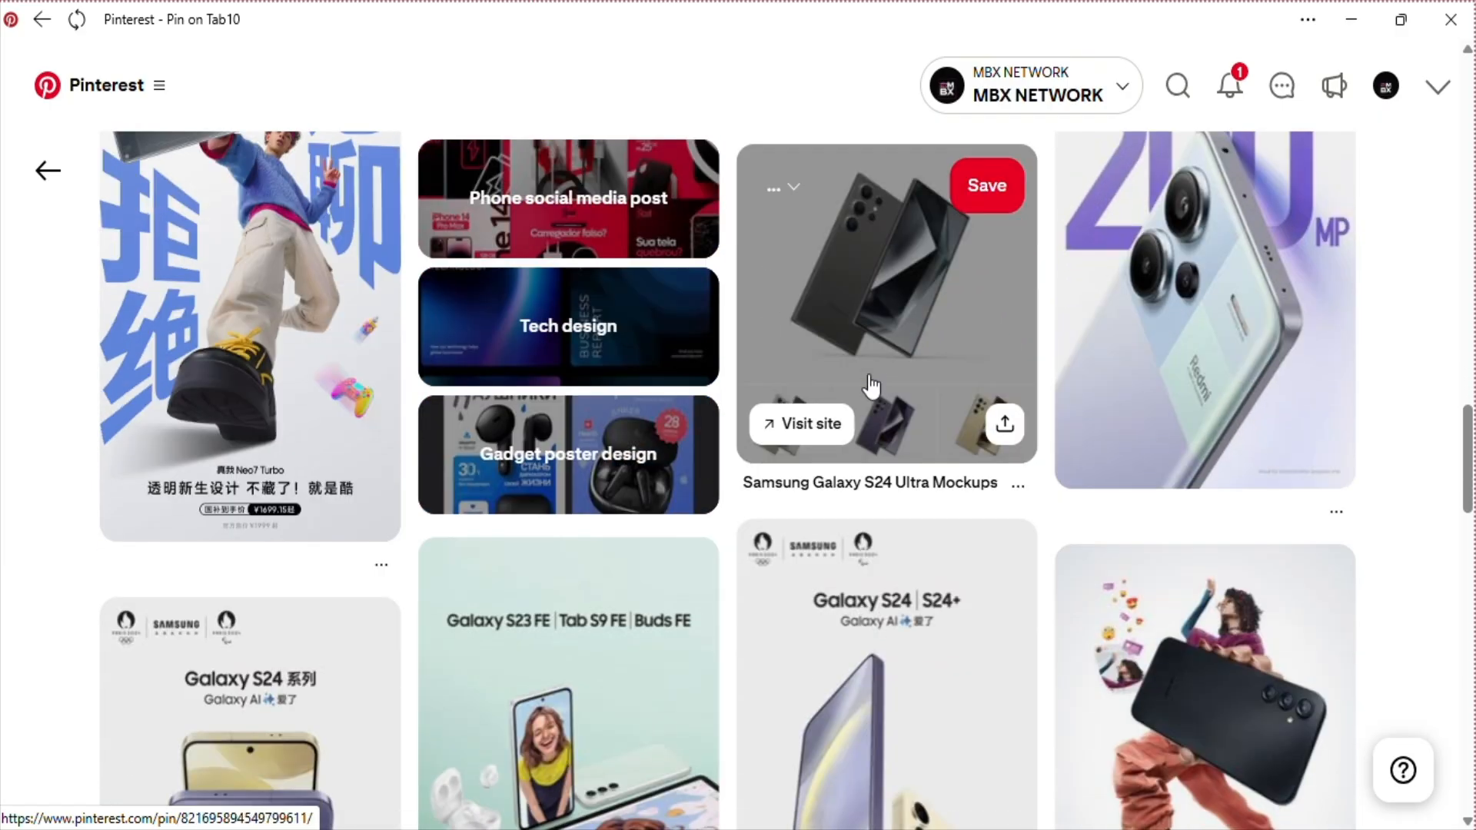
{"action": "scroll", "coordinate": [871, 387], "scroll_direction": "down", "scroll_amount": 4}
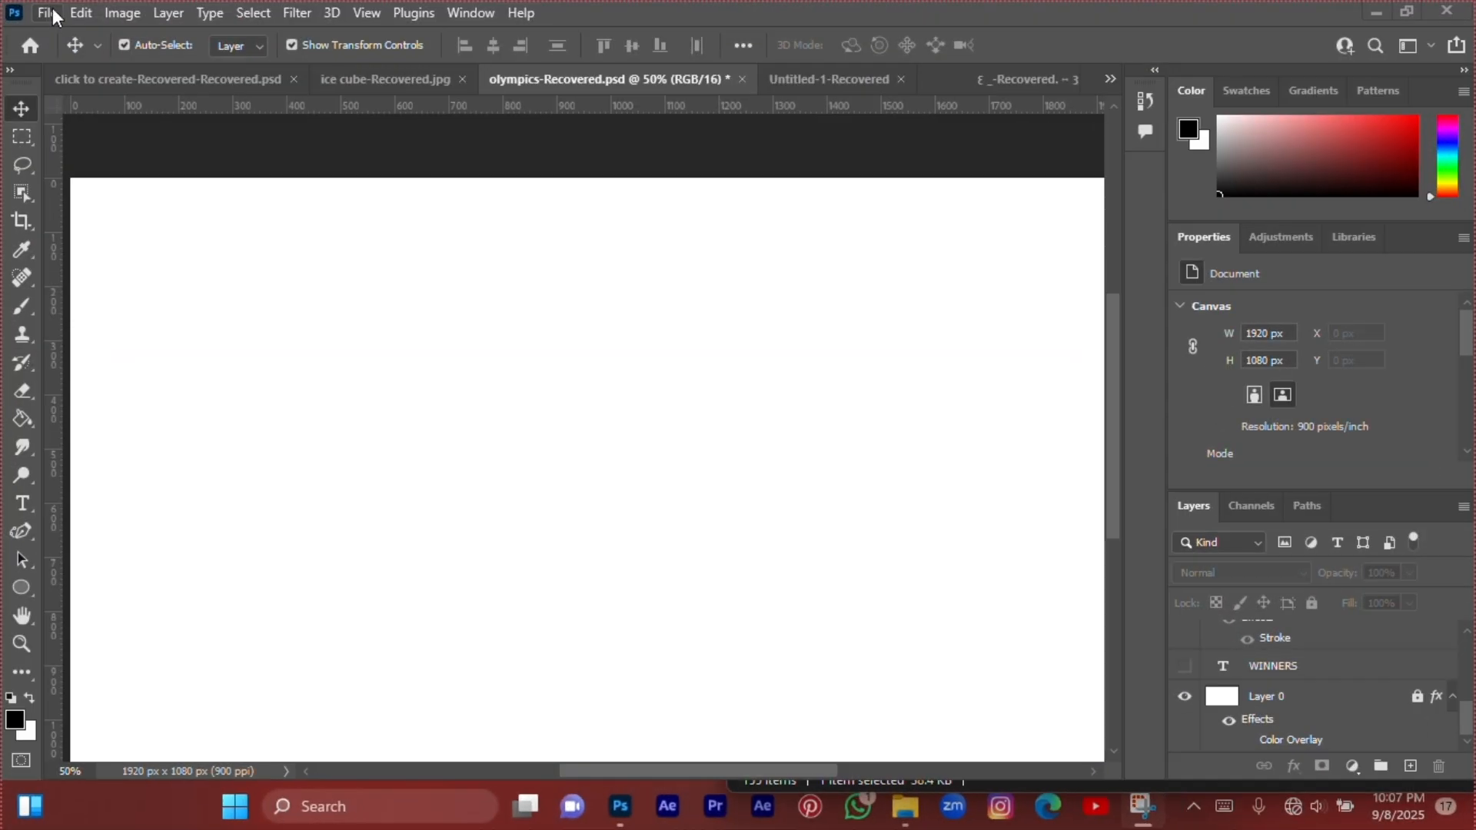
In Photoshop, create a 1080 x 1080 px, 300 ppi RGB document with a white background, named "Simple Professional Design".
{"action": "left_click", "coordinate": [48, 13]}
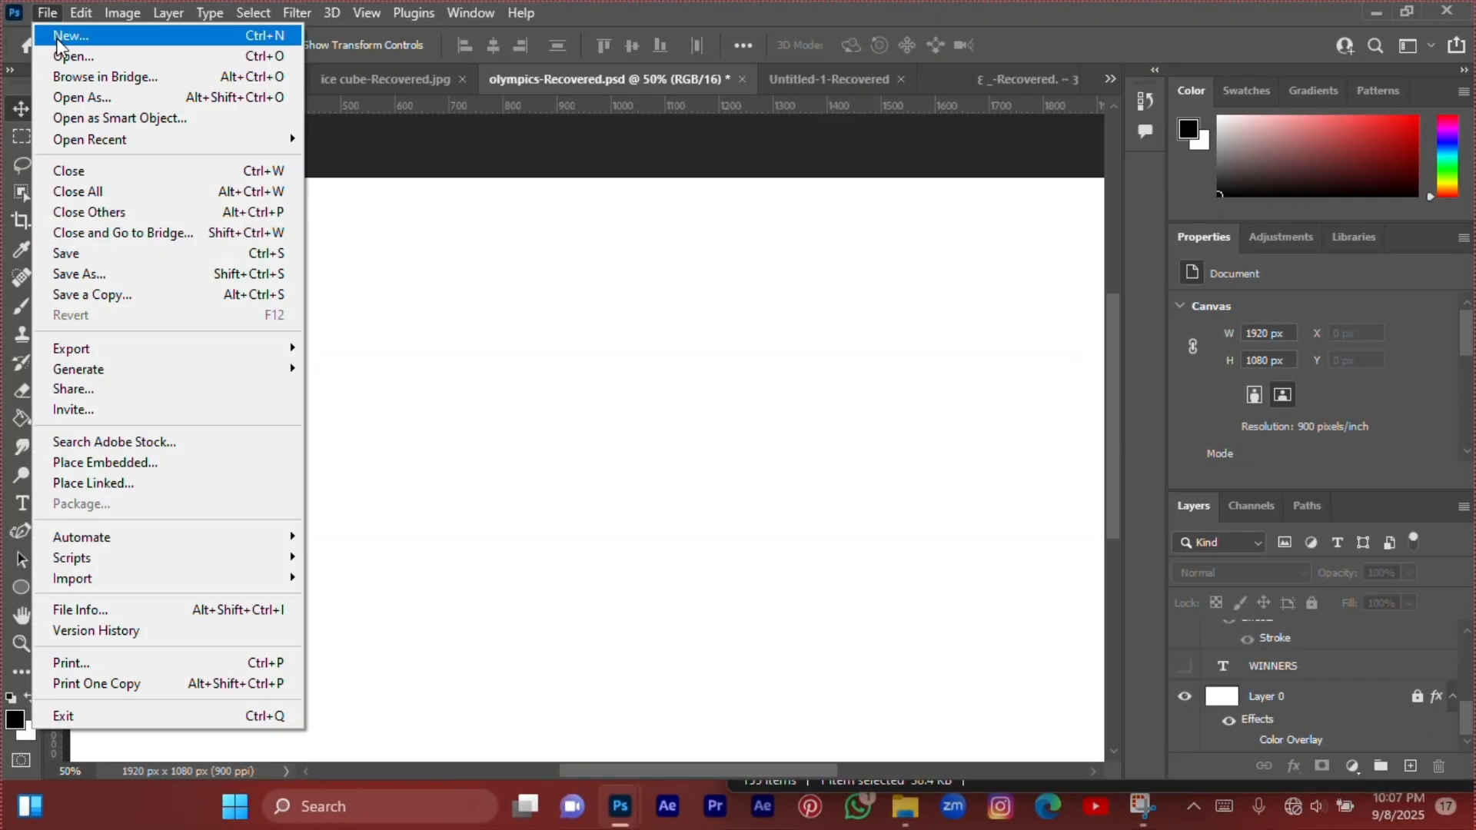
{"action": "left_click", "coordinate": [57, 39]}
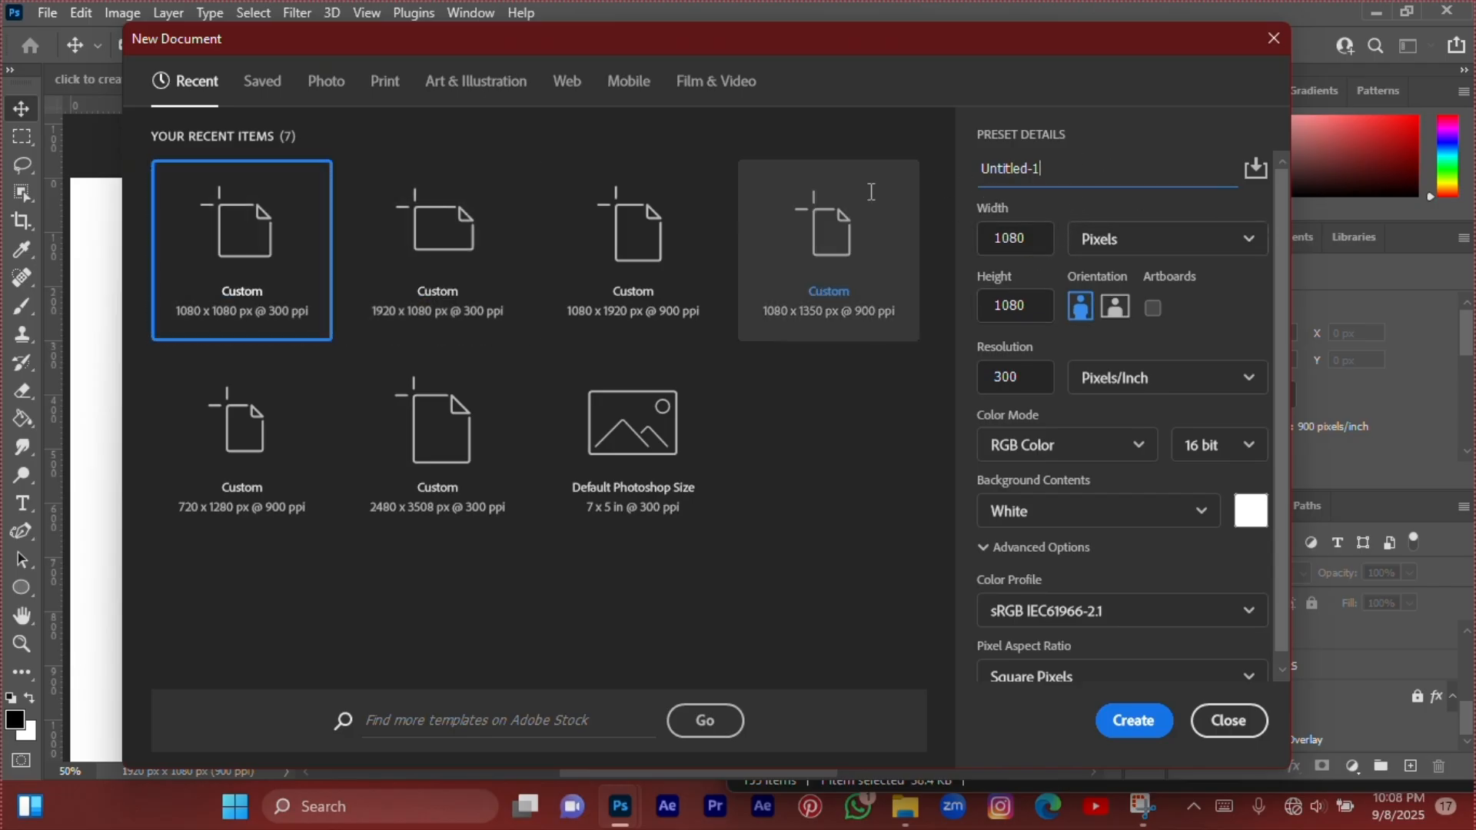
{"action": "left_click", "coordinate": [1067, 164]}
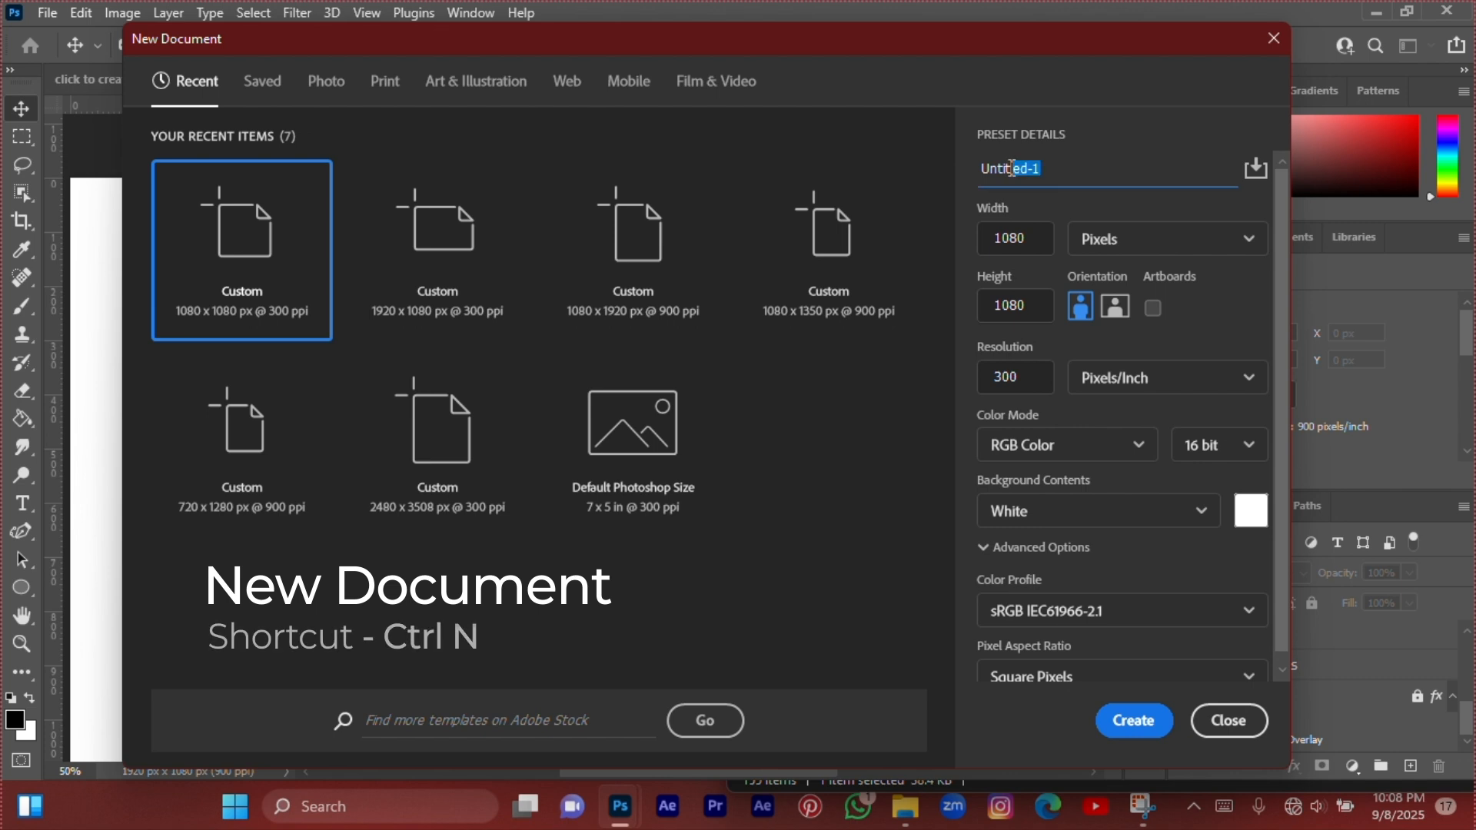
{"action": "type", "text": "Simpl"}
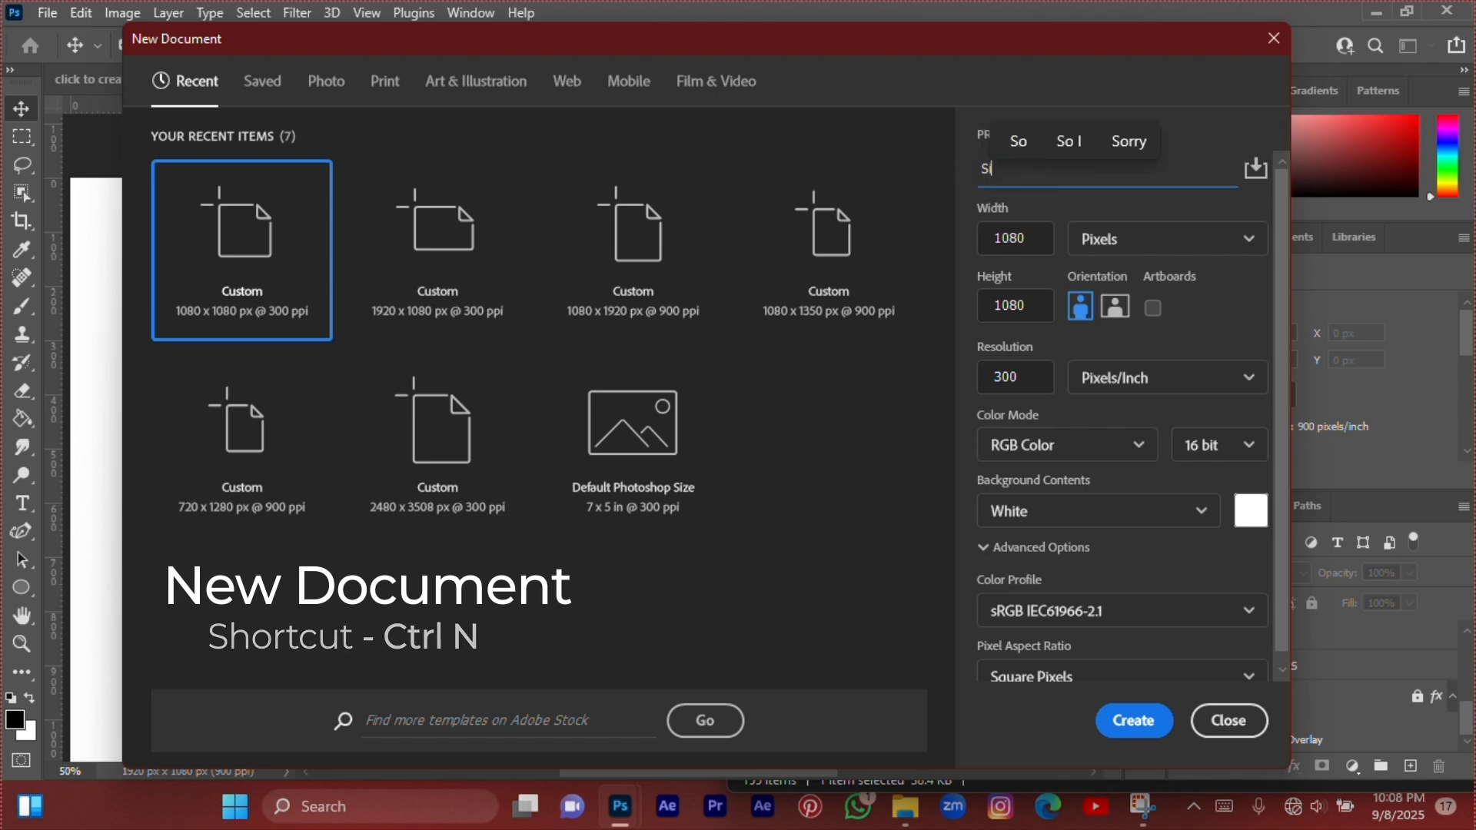
{"action": "type", "text": "e"}
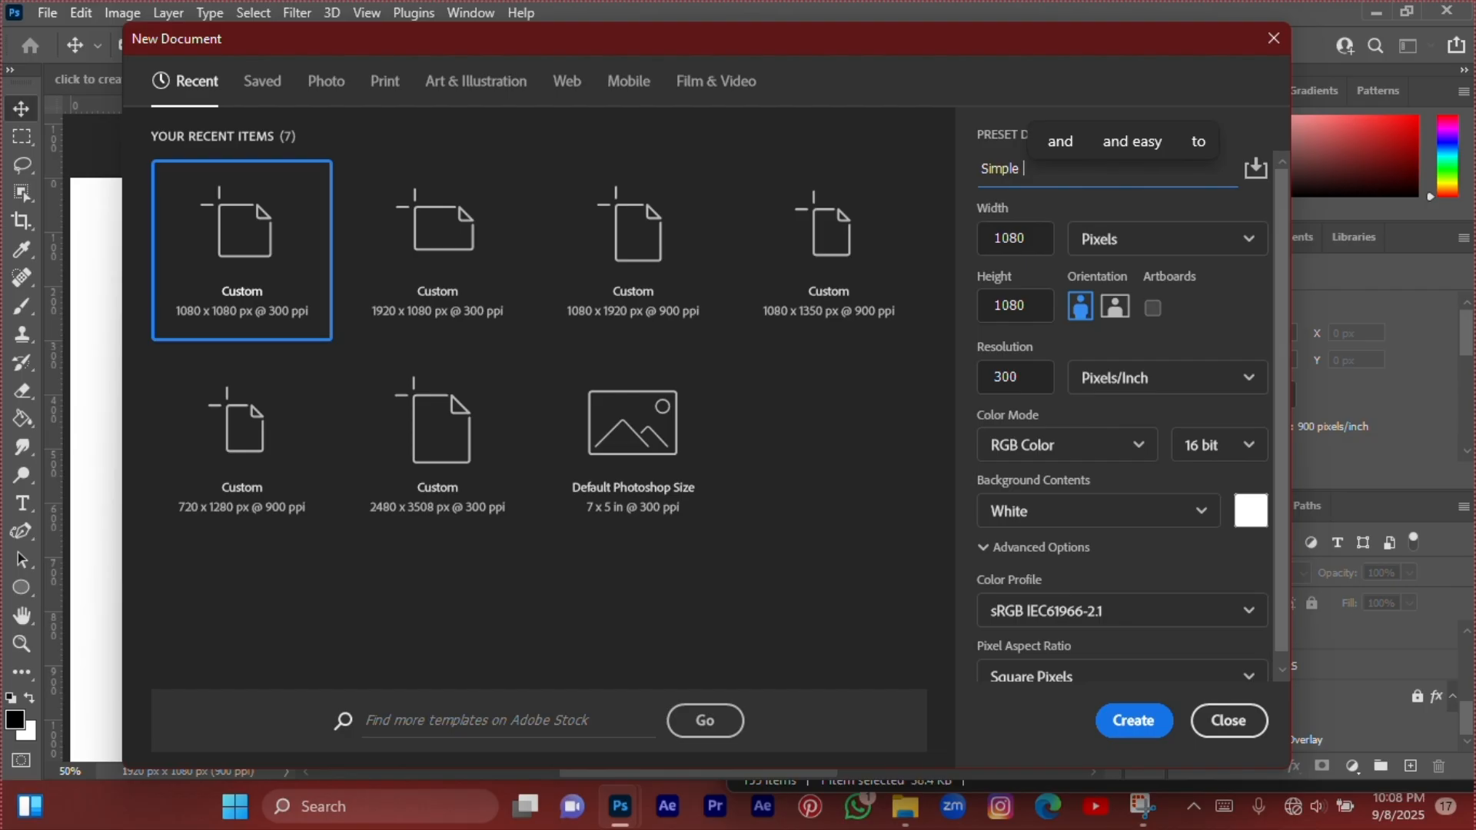
{"action": "type", "text": " Profe"}
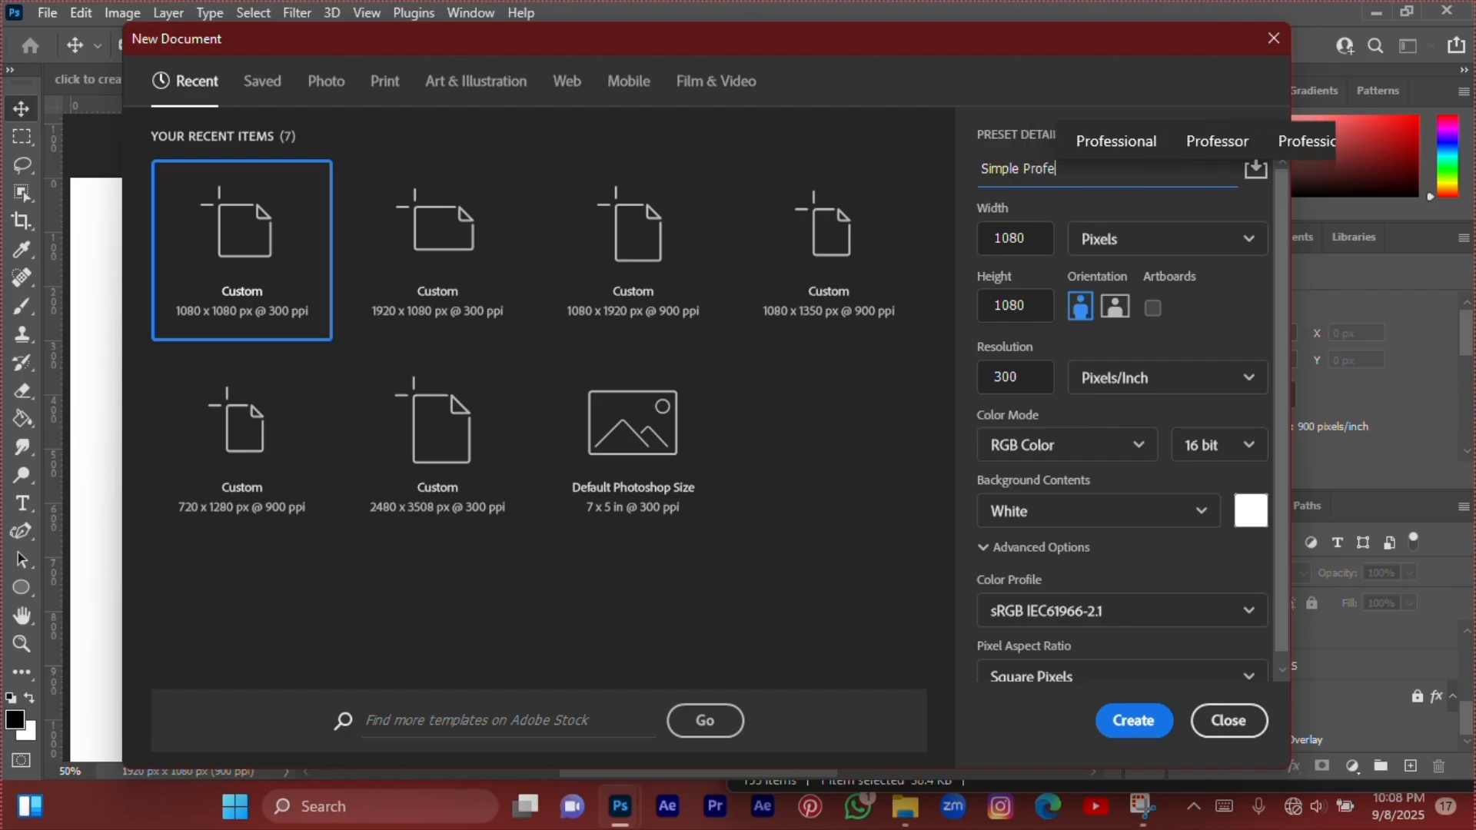
{"action": "type", "text": "ssi"}
{"action": "type", "text": "o"}
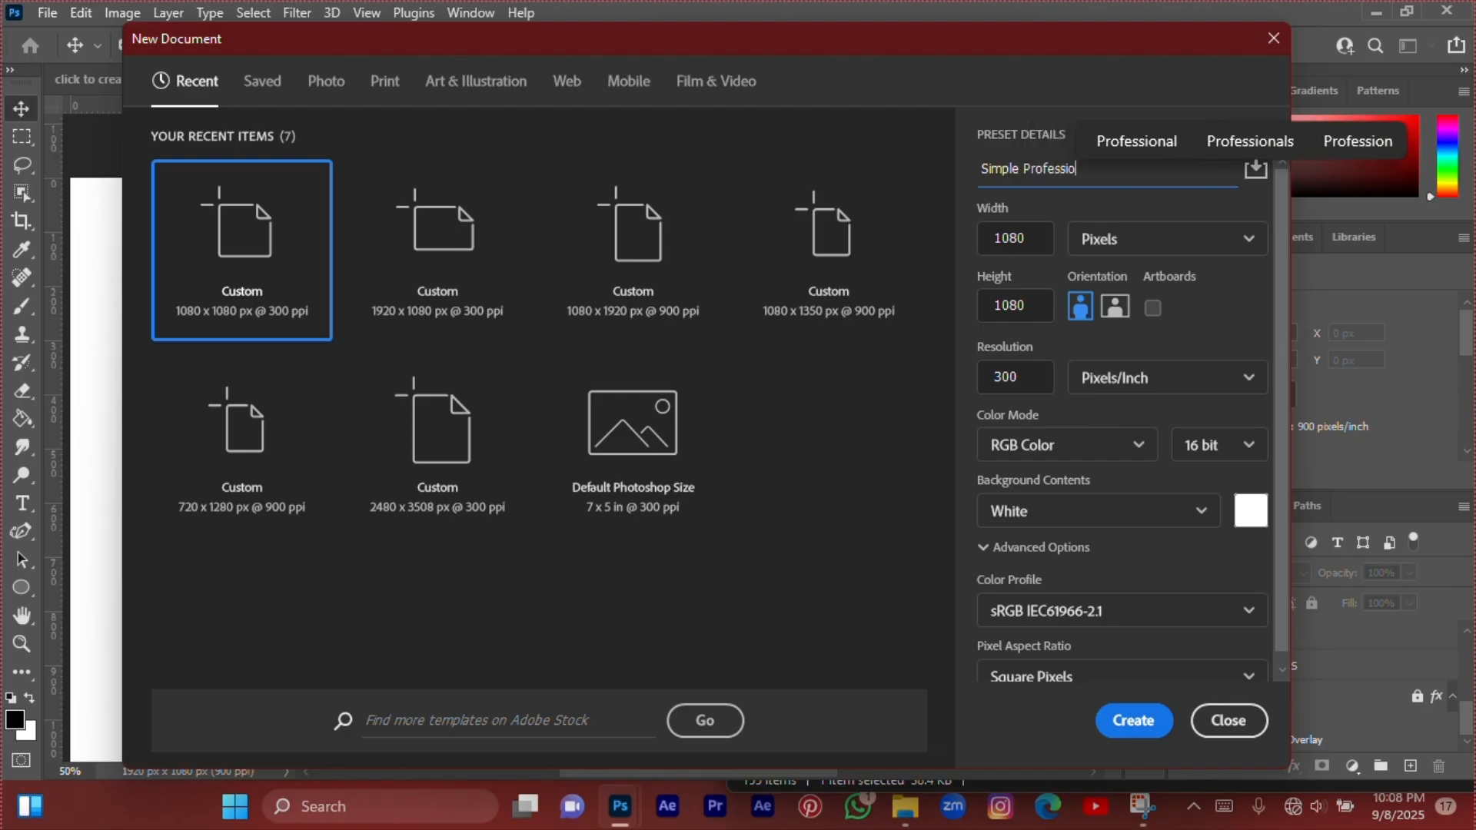
{"action": "type", "text": "nal D"}
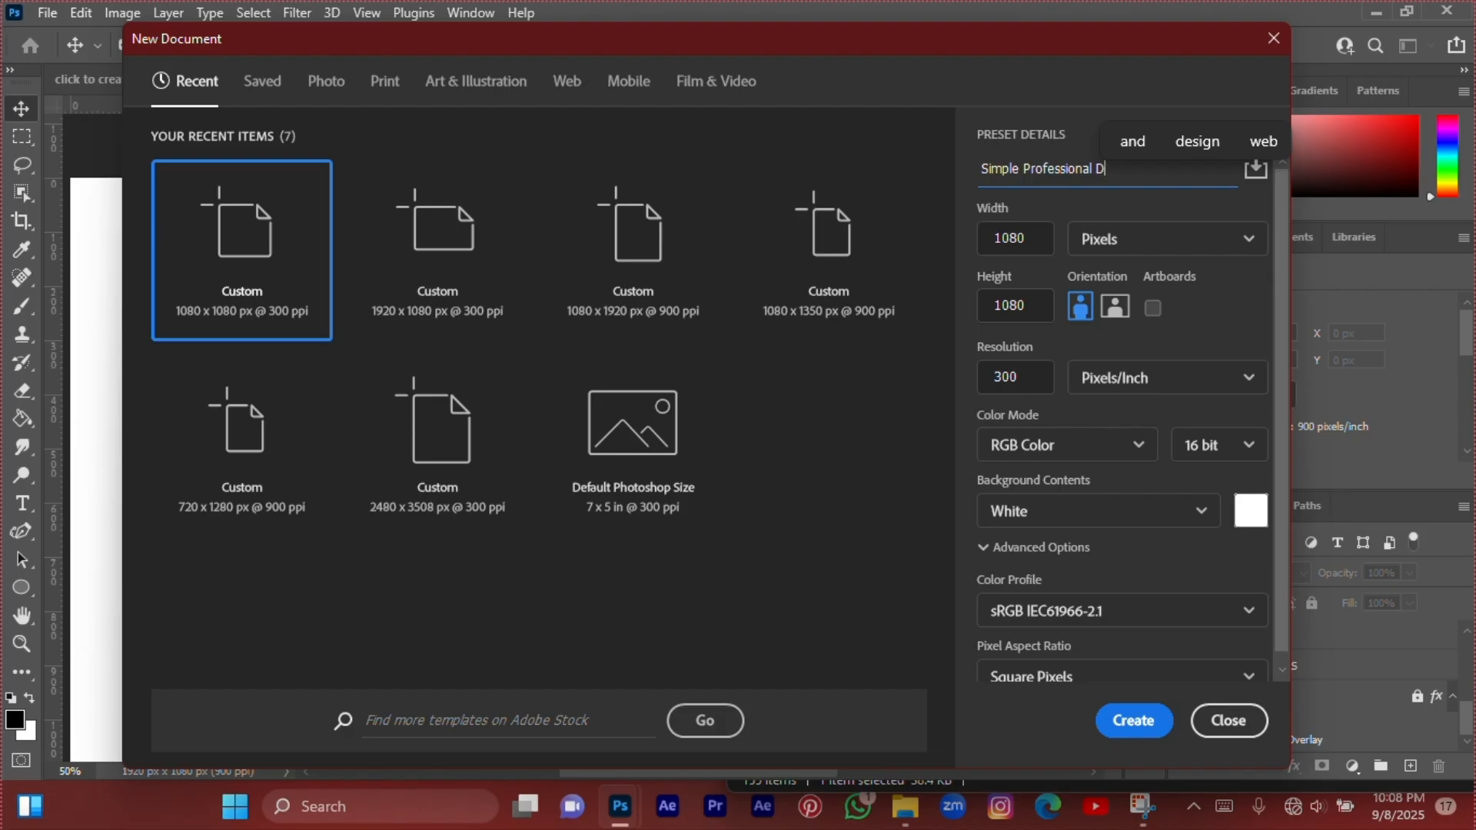
{"action": "type", "text": "esign"}
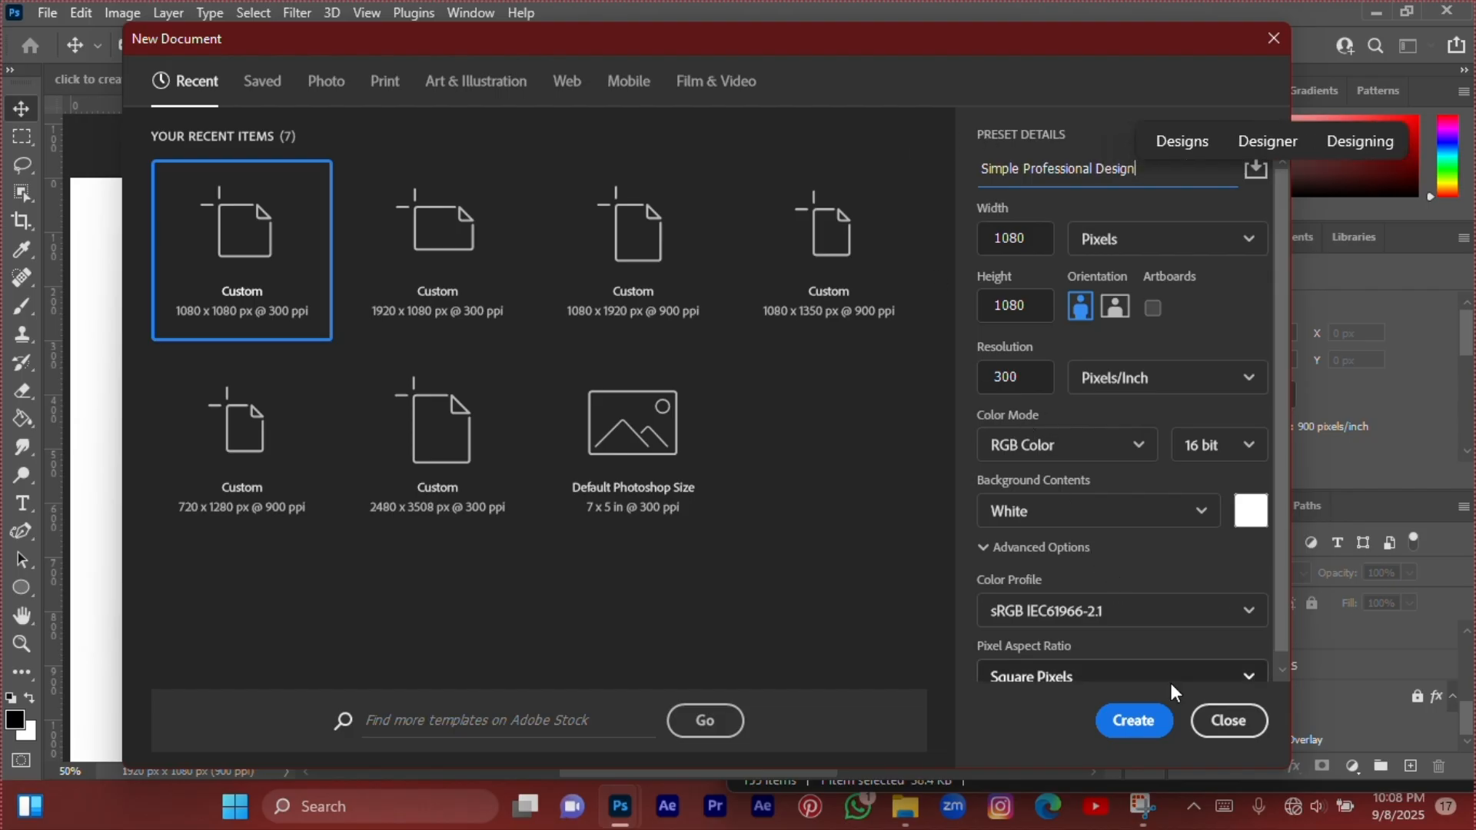
{"action": "left_click", "coordinate": [1130, 720]}
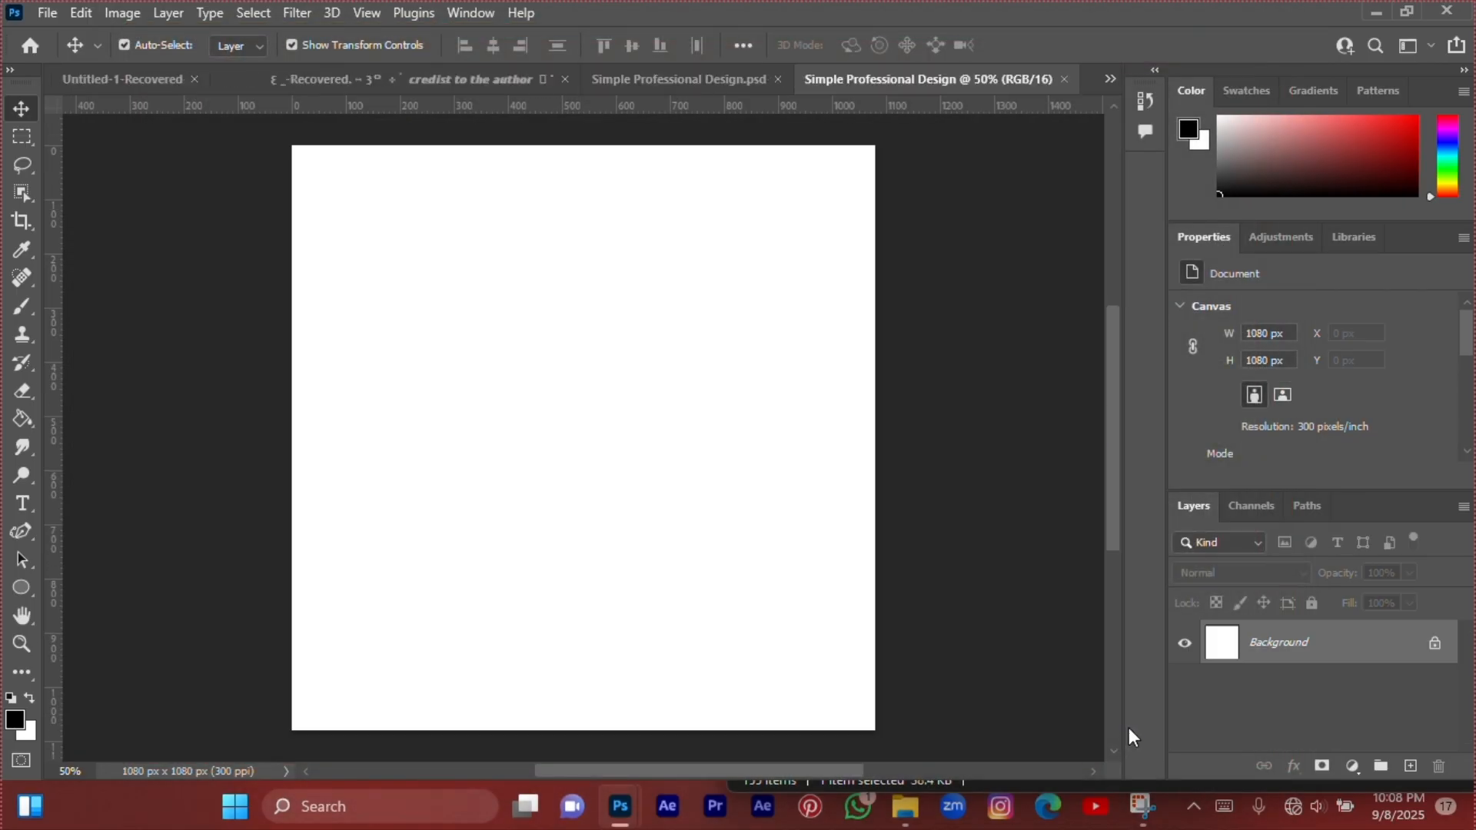
Open the image "download (5).jpeg" from the Elements folder on the OneDrive desktop.
{"action": "key", "text": "ctrl+o"}
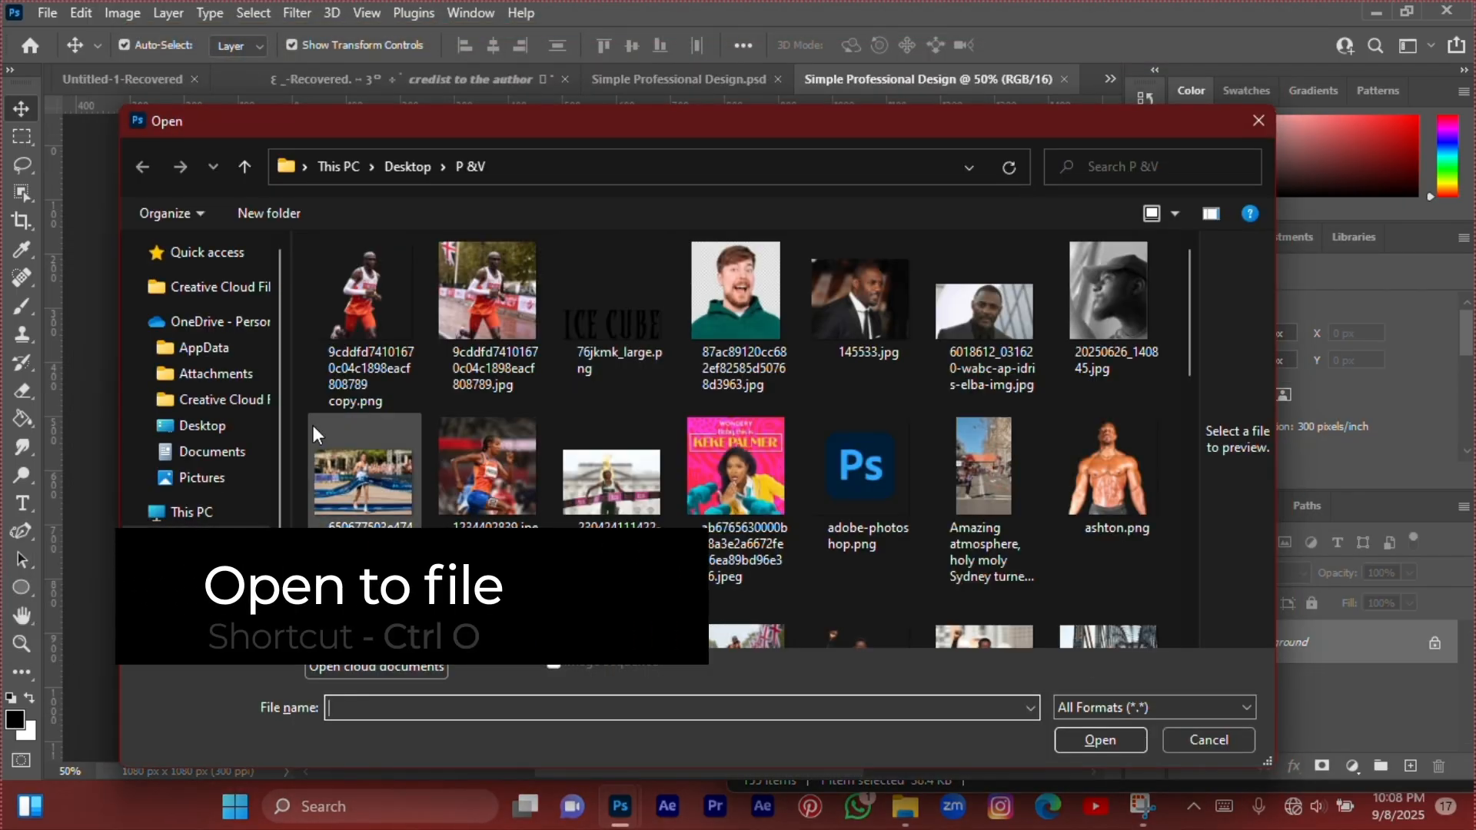
{"action": "left_click", "coordinate": [201, 428]}
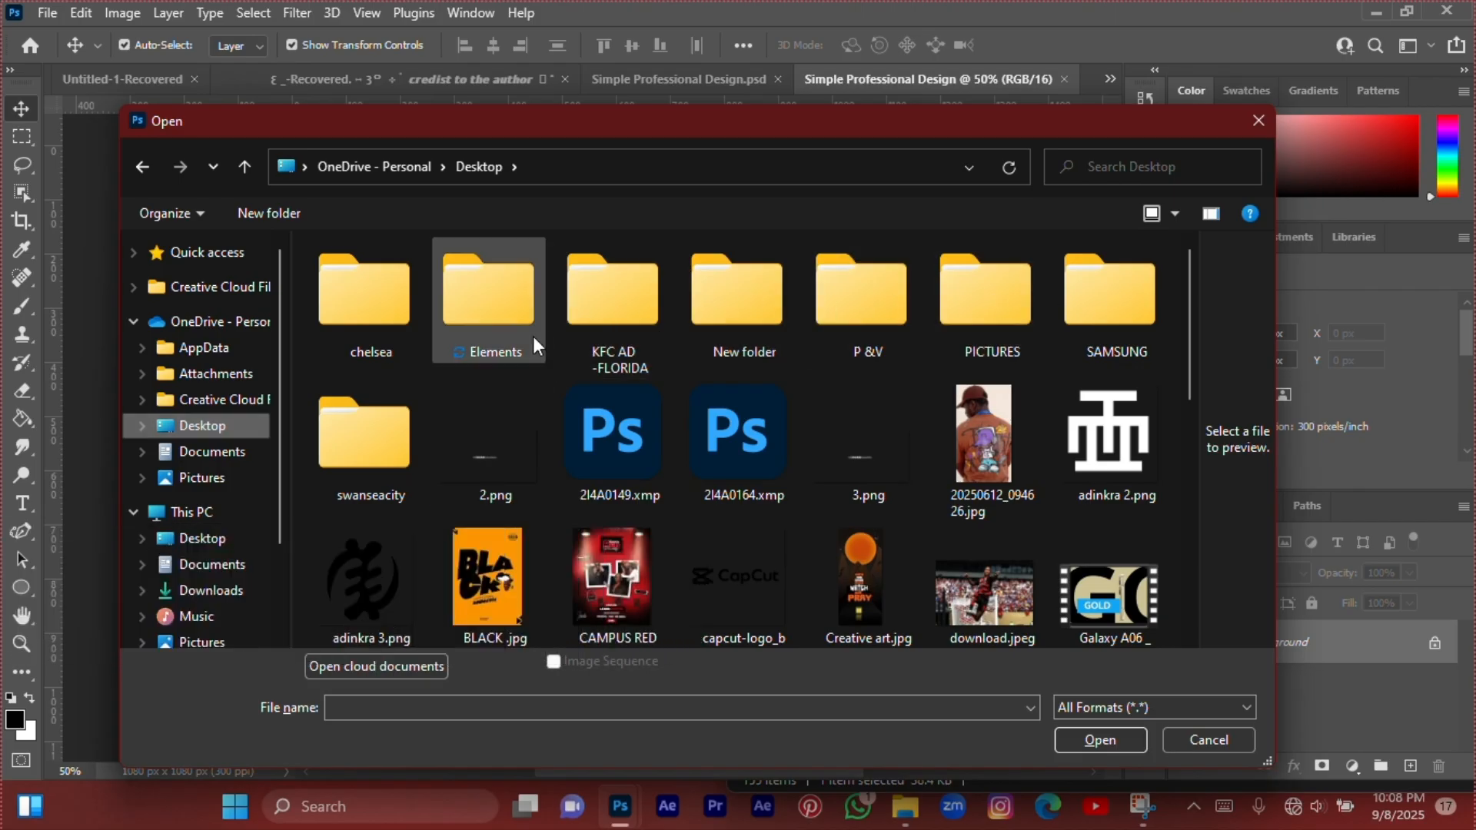
{"action": "double_click", "coordinate": [472, 321]}
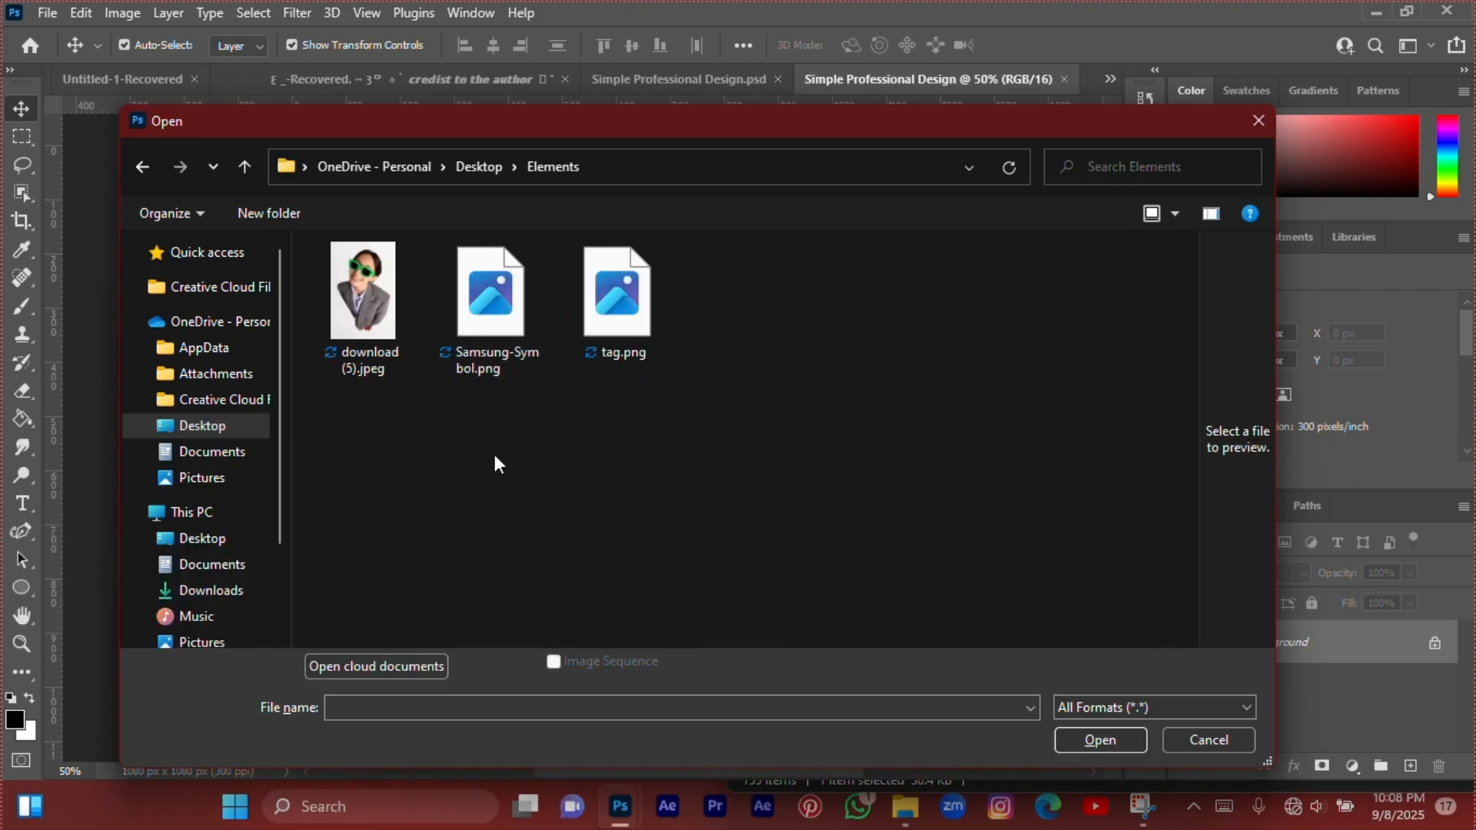
{"action": "left_click", "coordinate": [376, 297]}
{"action": "left_click", "coordinate": [1100, 740]}
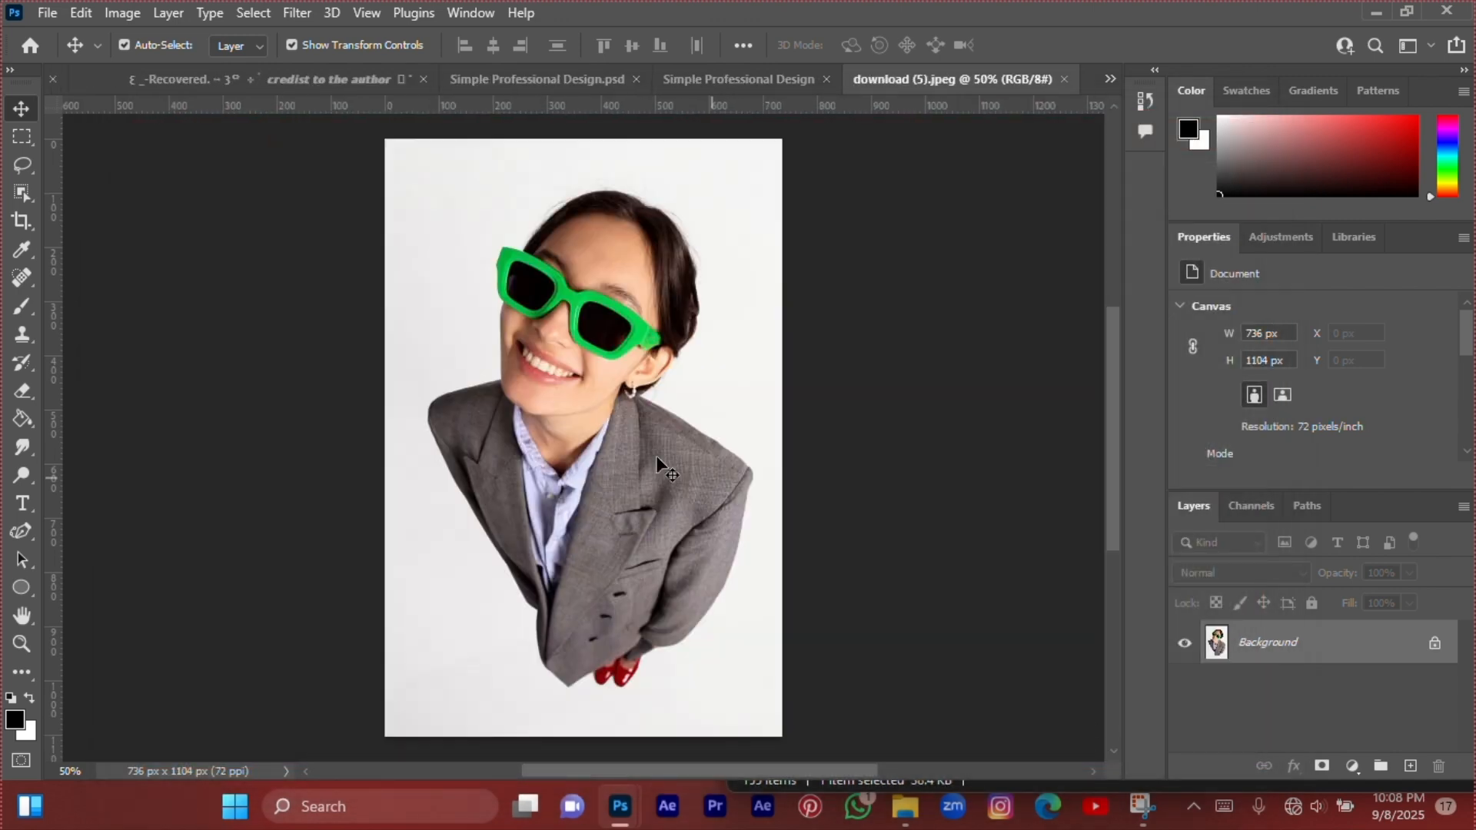
Select the woman in the photo with Select Subject and hide the background with a layer mask.
{"action": "key", "text": "ctrl+plus"}
{"action": "key", "text": "ctrl+plus"}
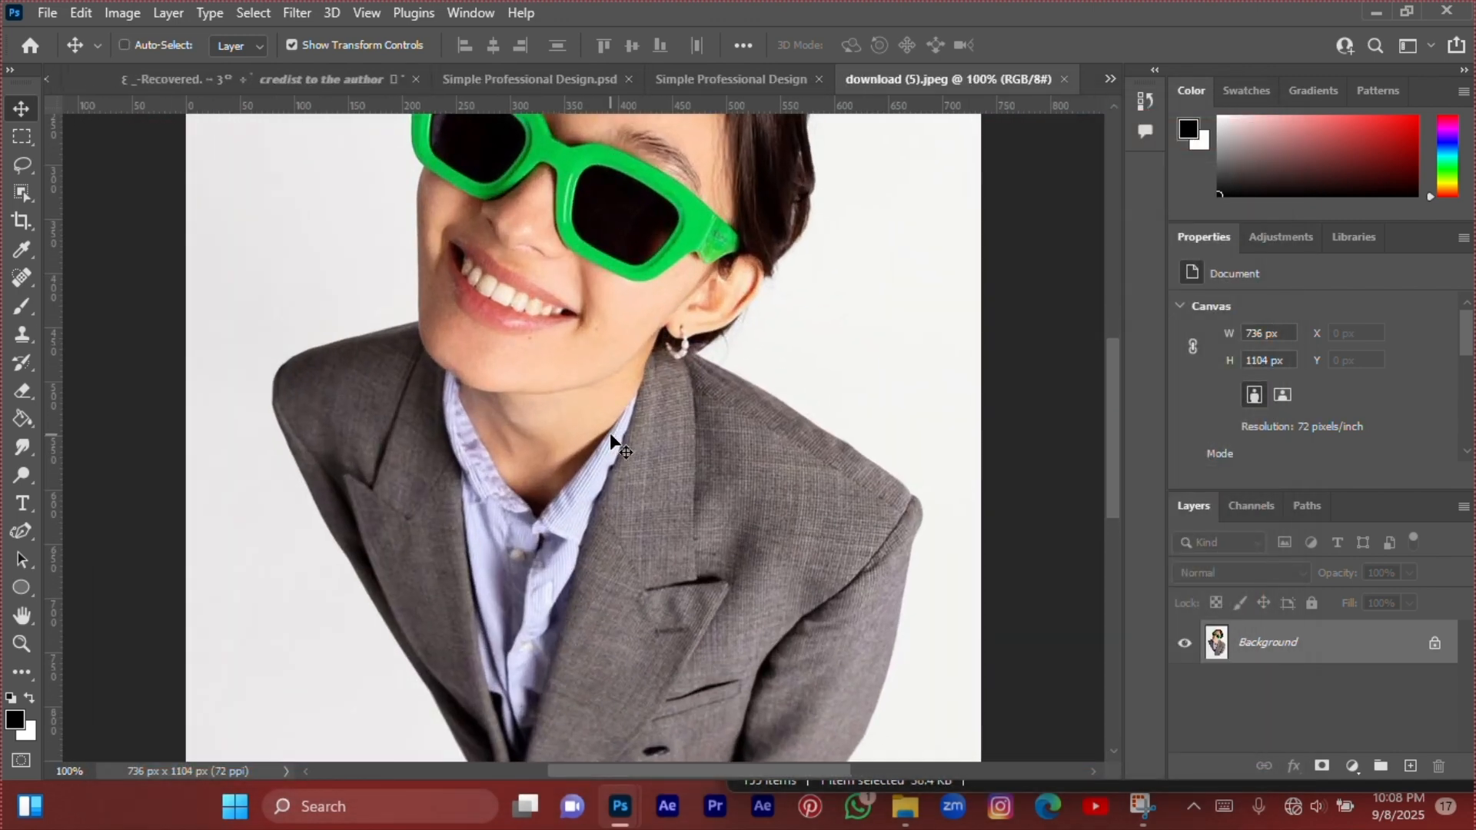
{"action": "key", "text": "ctrl+minus"}
{"action": "key", "text": "ctrl+minus"}
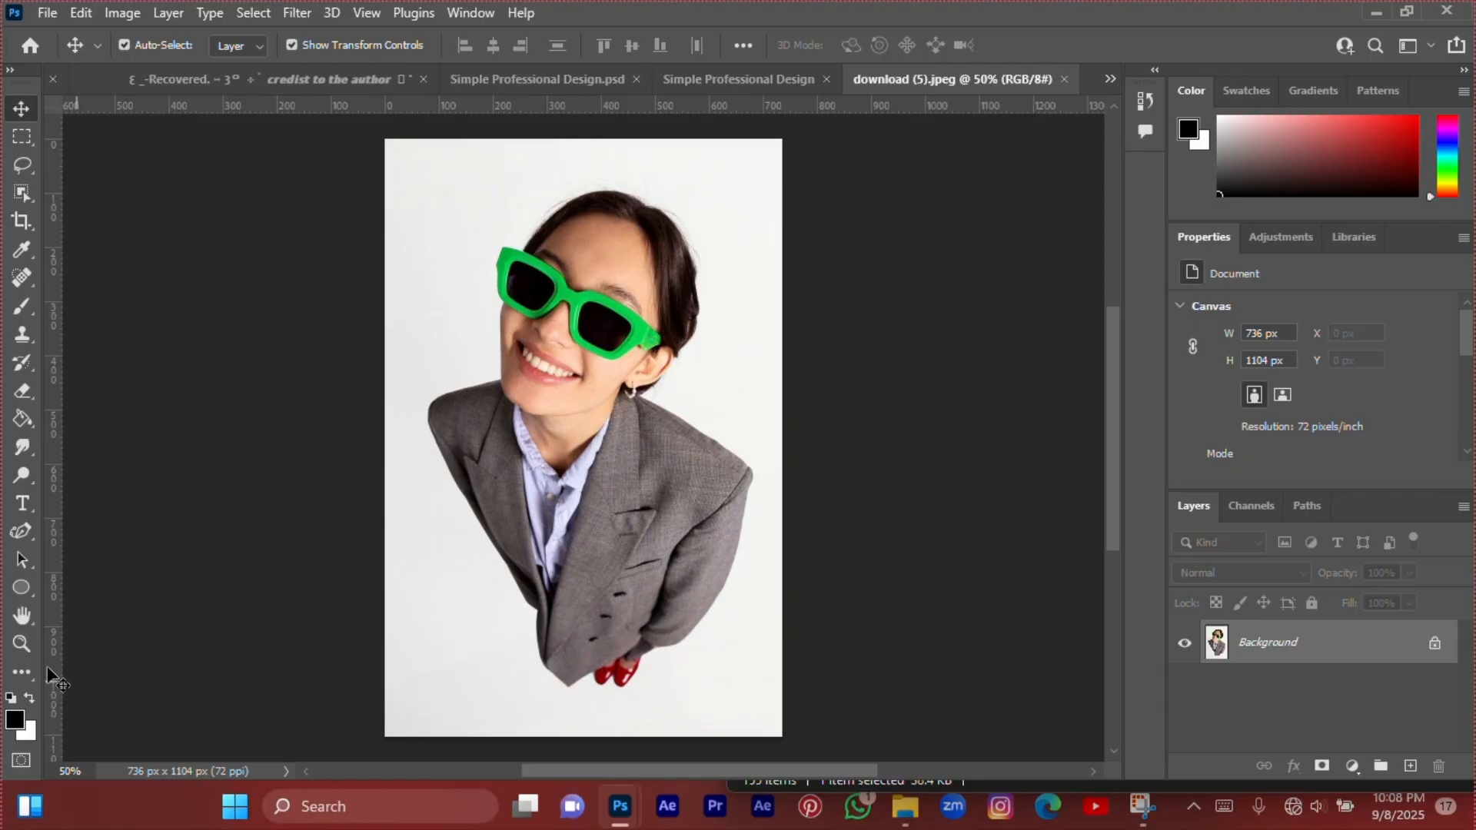
{"action": "left_click", "coordinate": [21, 673]}
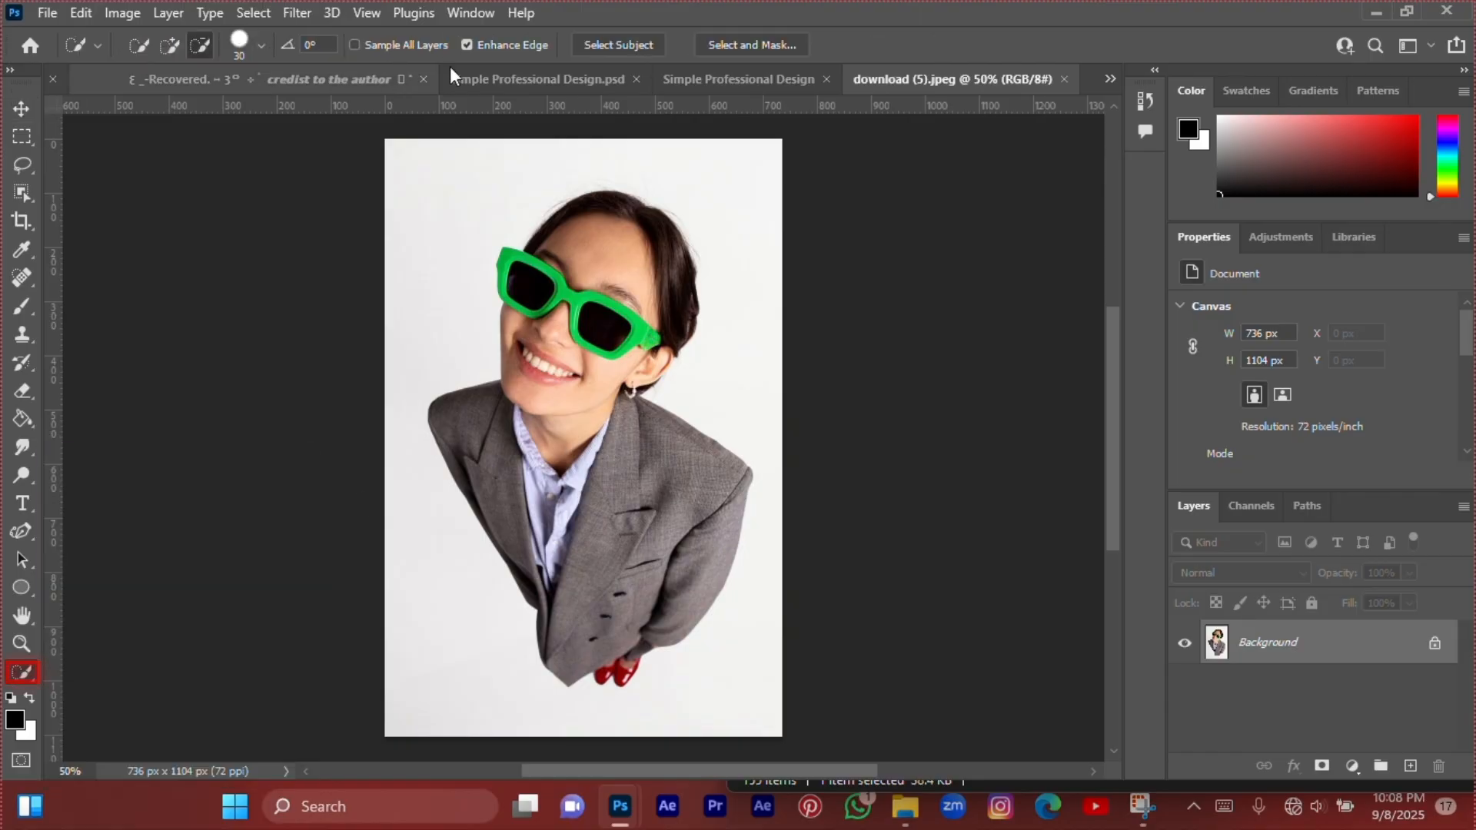
{"action": "left_click", "coordinate": [584, 45]}
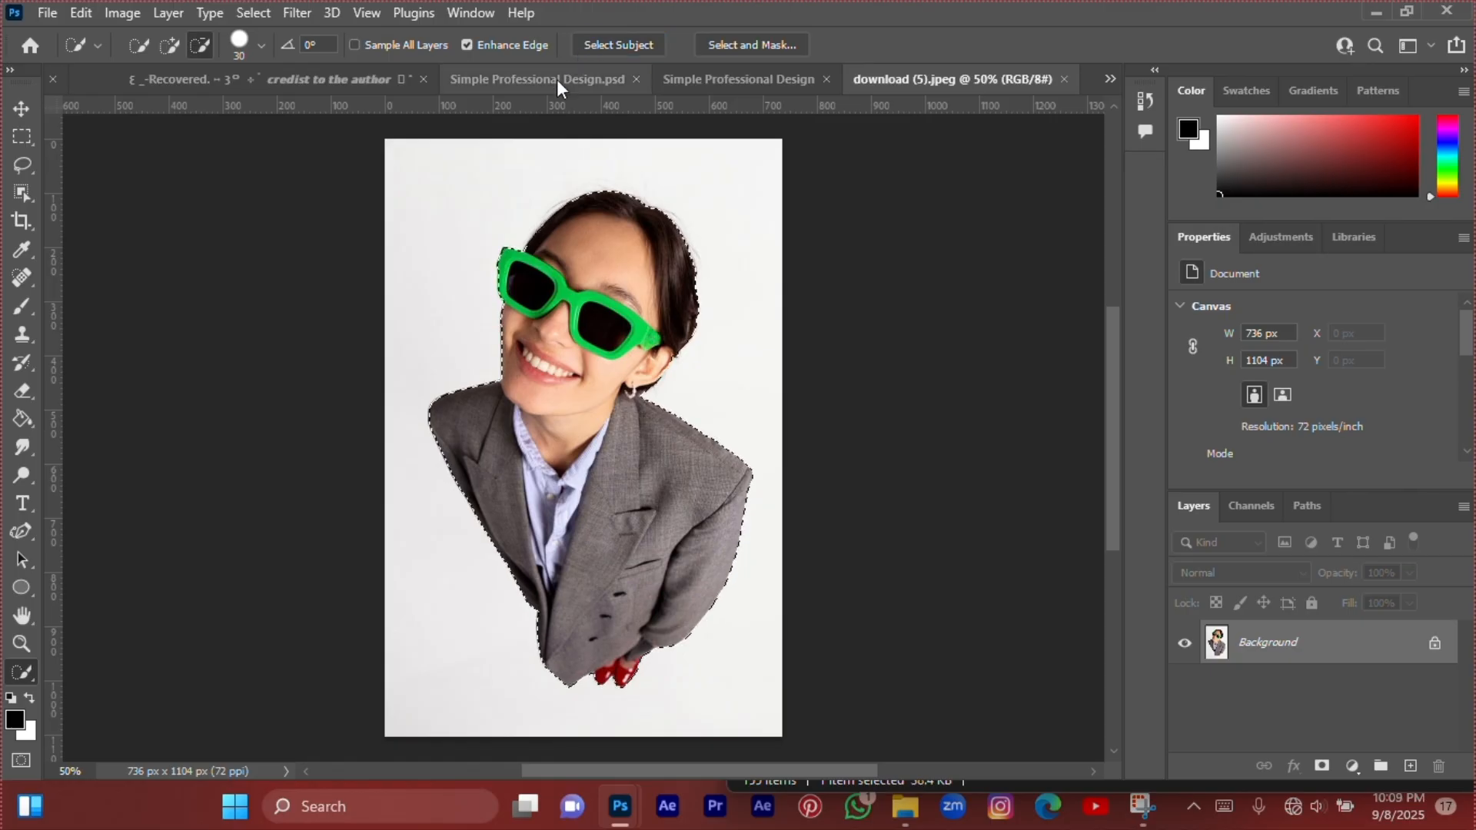
{"action": "left_click", "coordinate": [170, 44]}
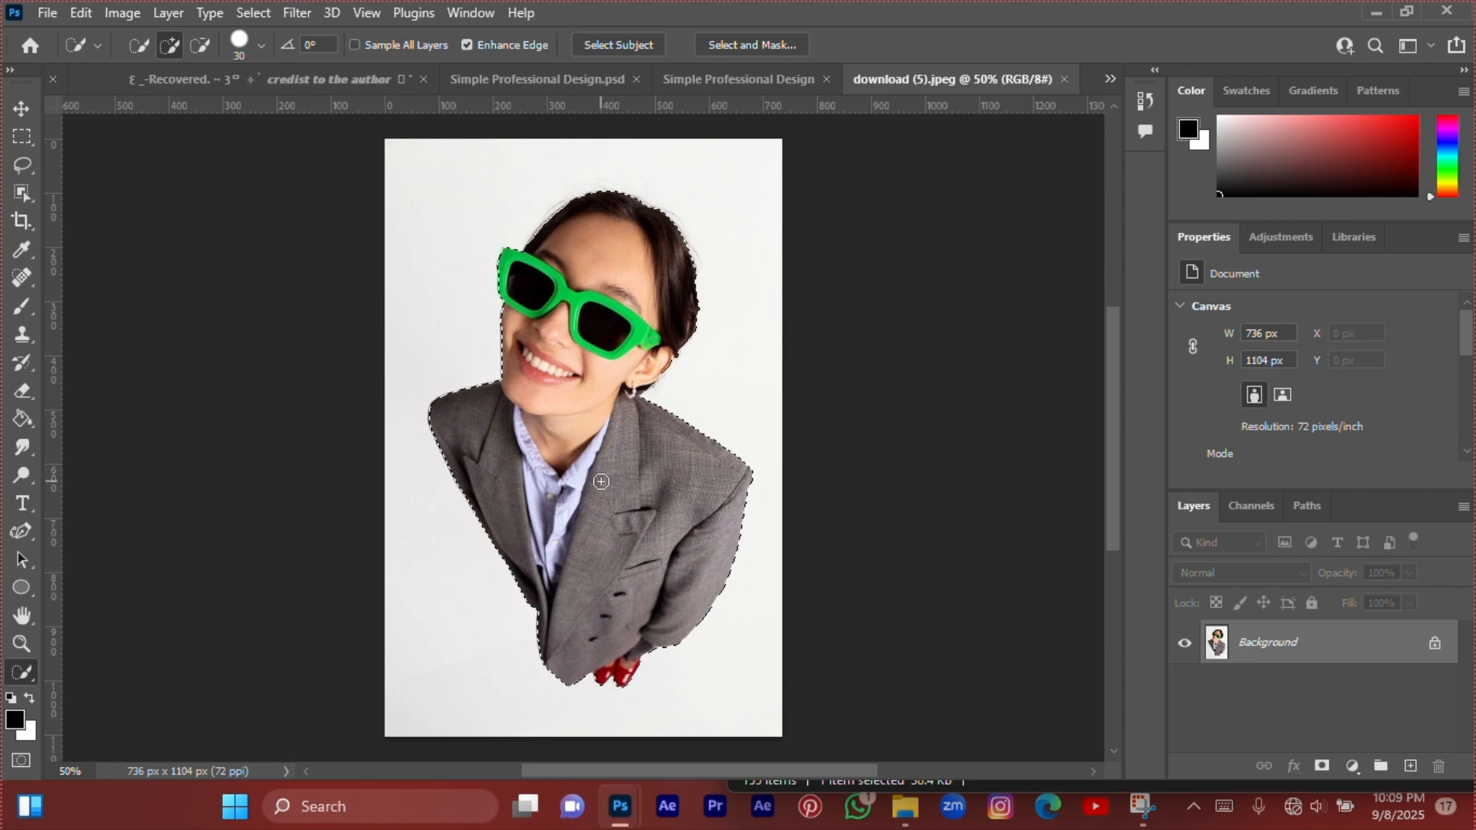
{"action": "left_click", "coordinate": [1322, 767]}
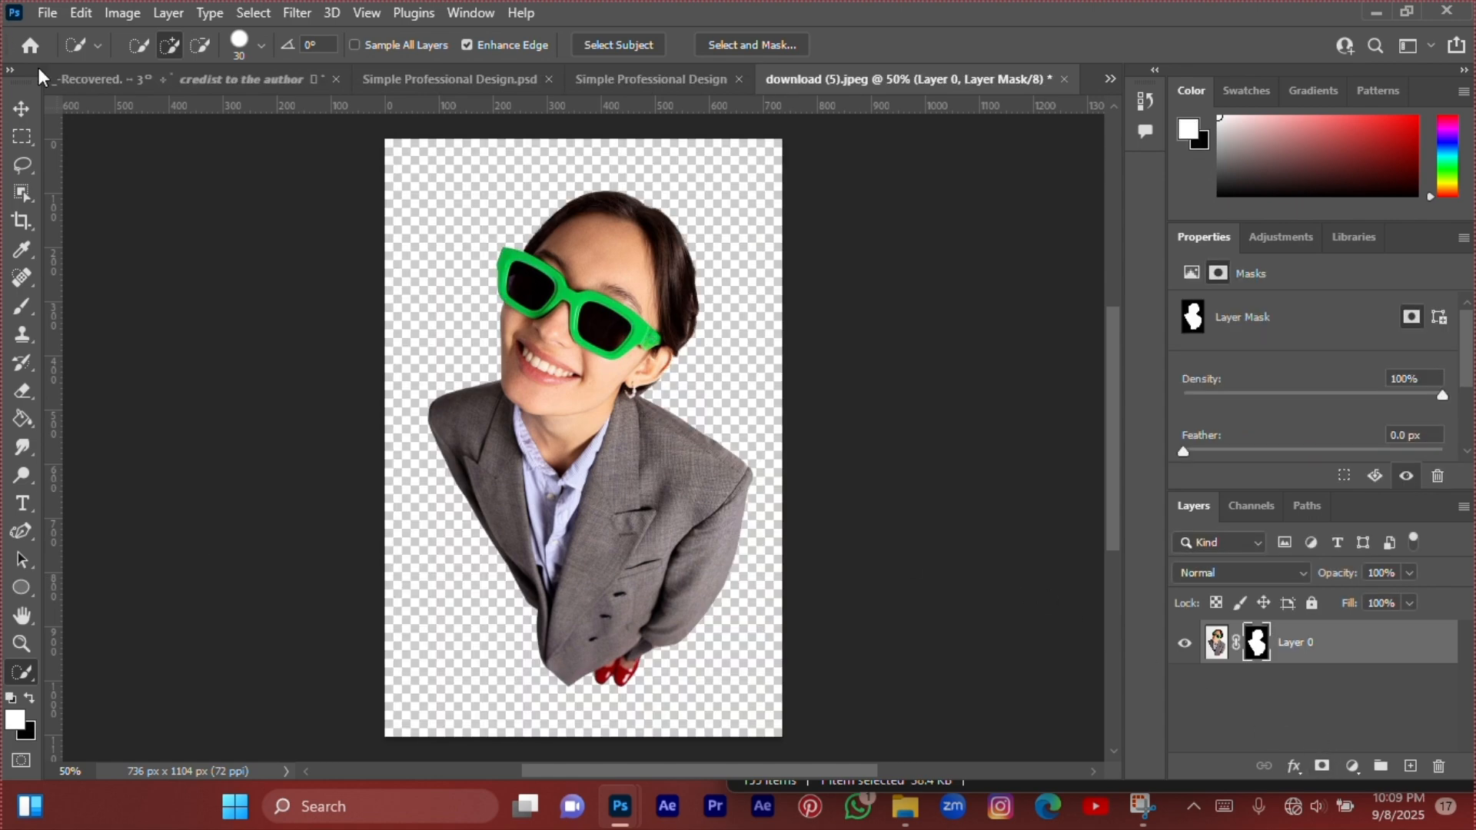
Apply the Minimum filter to the layer mask with a radius of 1 pixel, preserving squareness.
{"action": "left_click", "coordinate": [23, 110]}
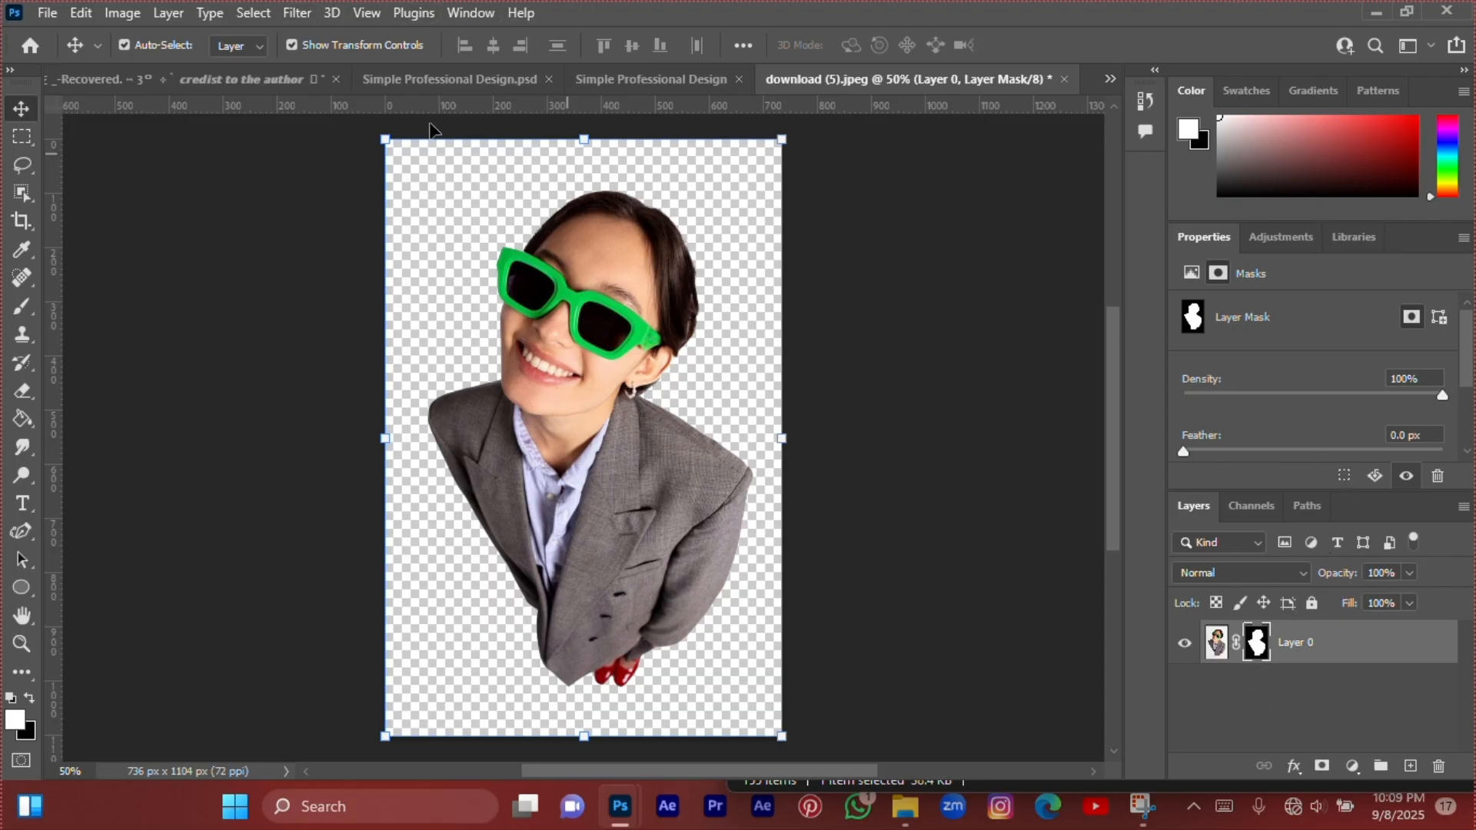
{"action": "left_click", "coordinate": [297, 13]}
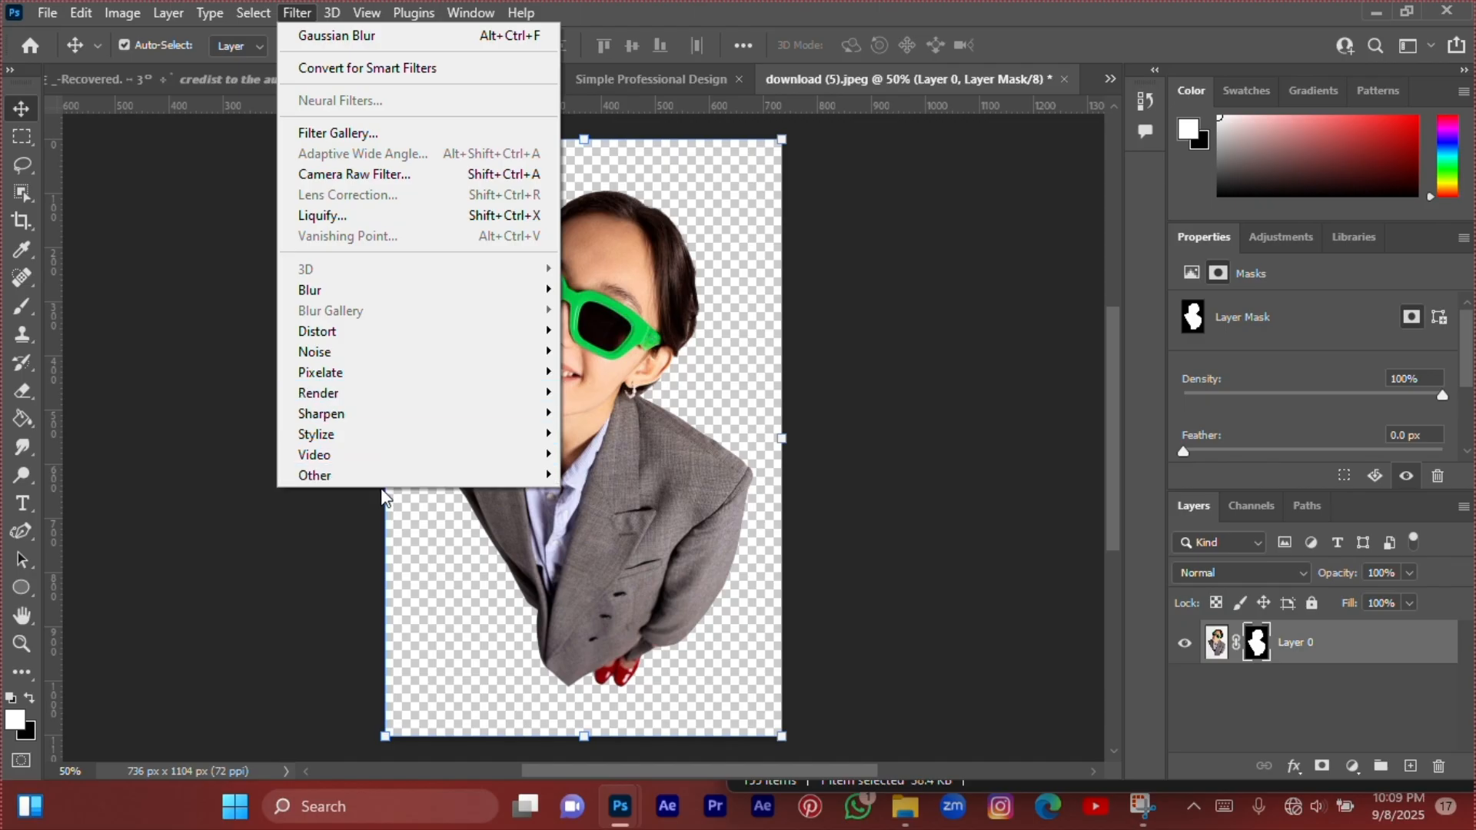
{"action": "mouse_move", "coordinate": [382, 478]}
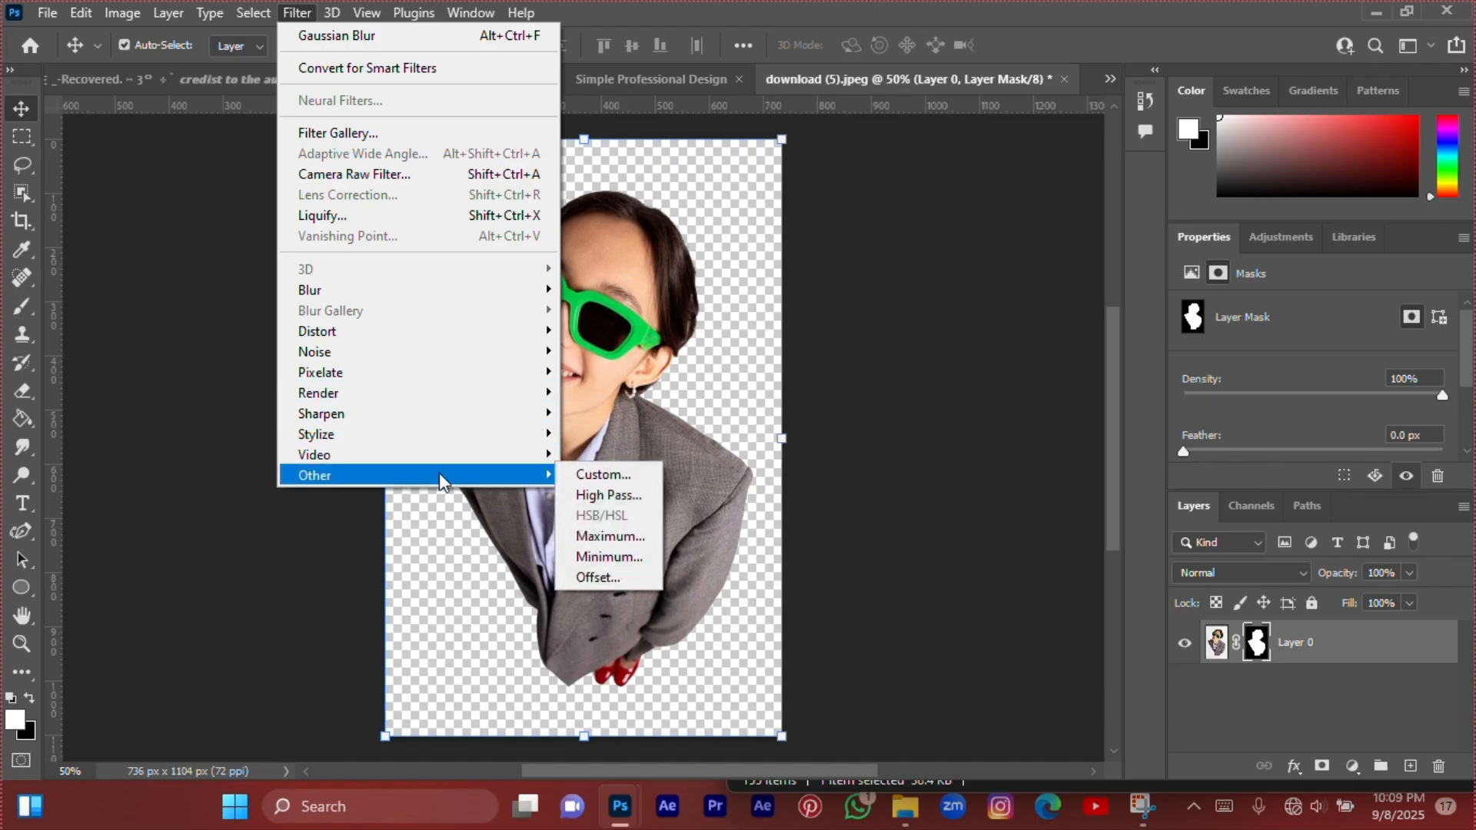
{"action": "left_click", "coordinate": [613, 554]}
{"action": "left_click_drag", "start_coordinate": [629, 103], "coordinate": [752, 192]}
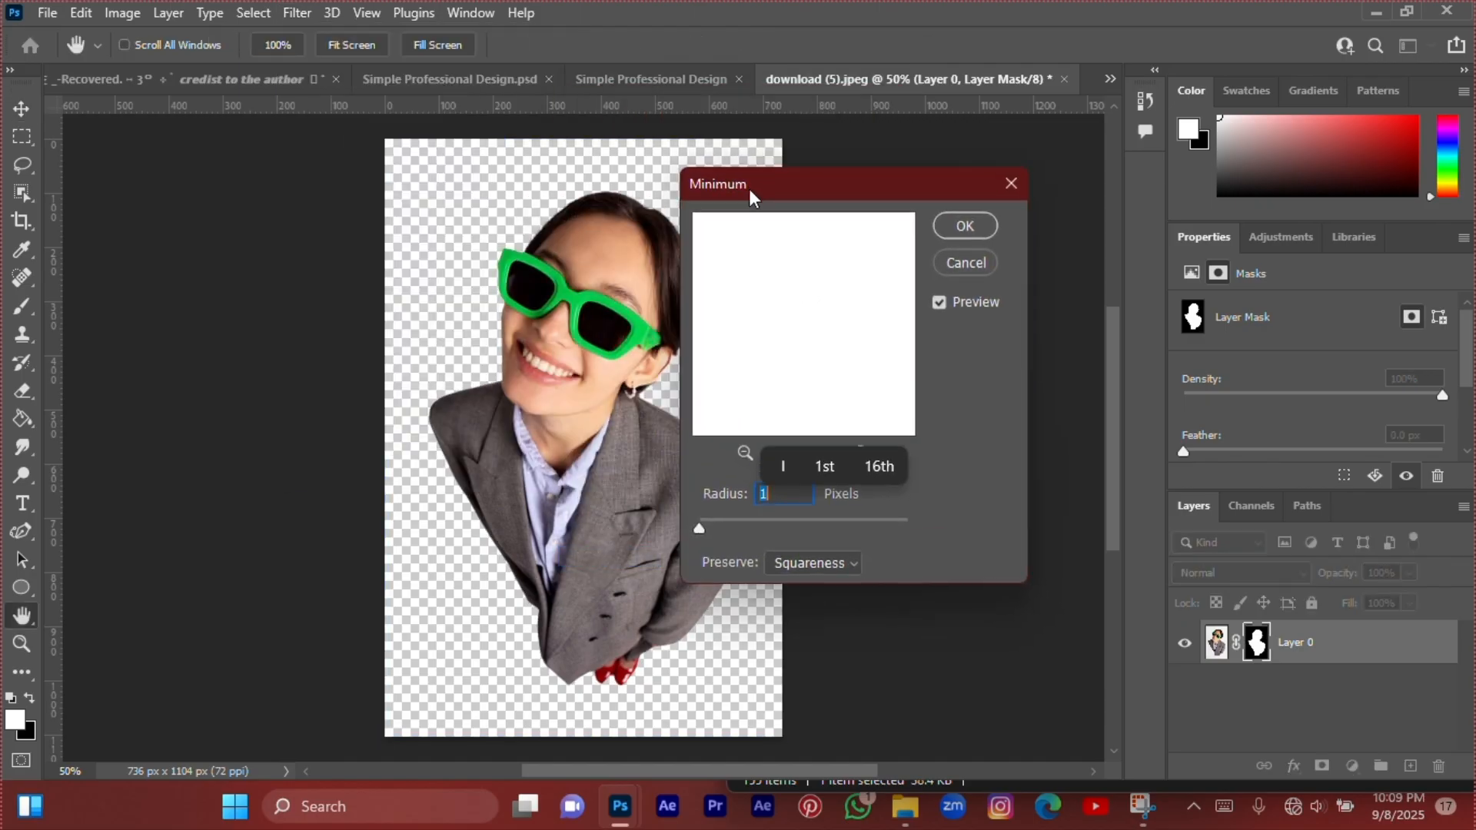
{"action": "left_click", "coordinate": [970, 229]}
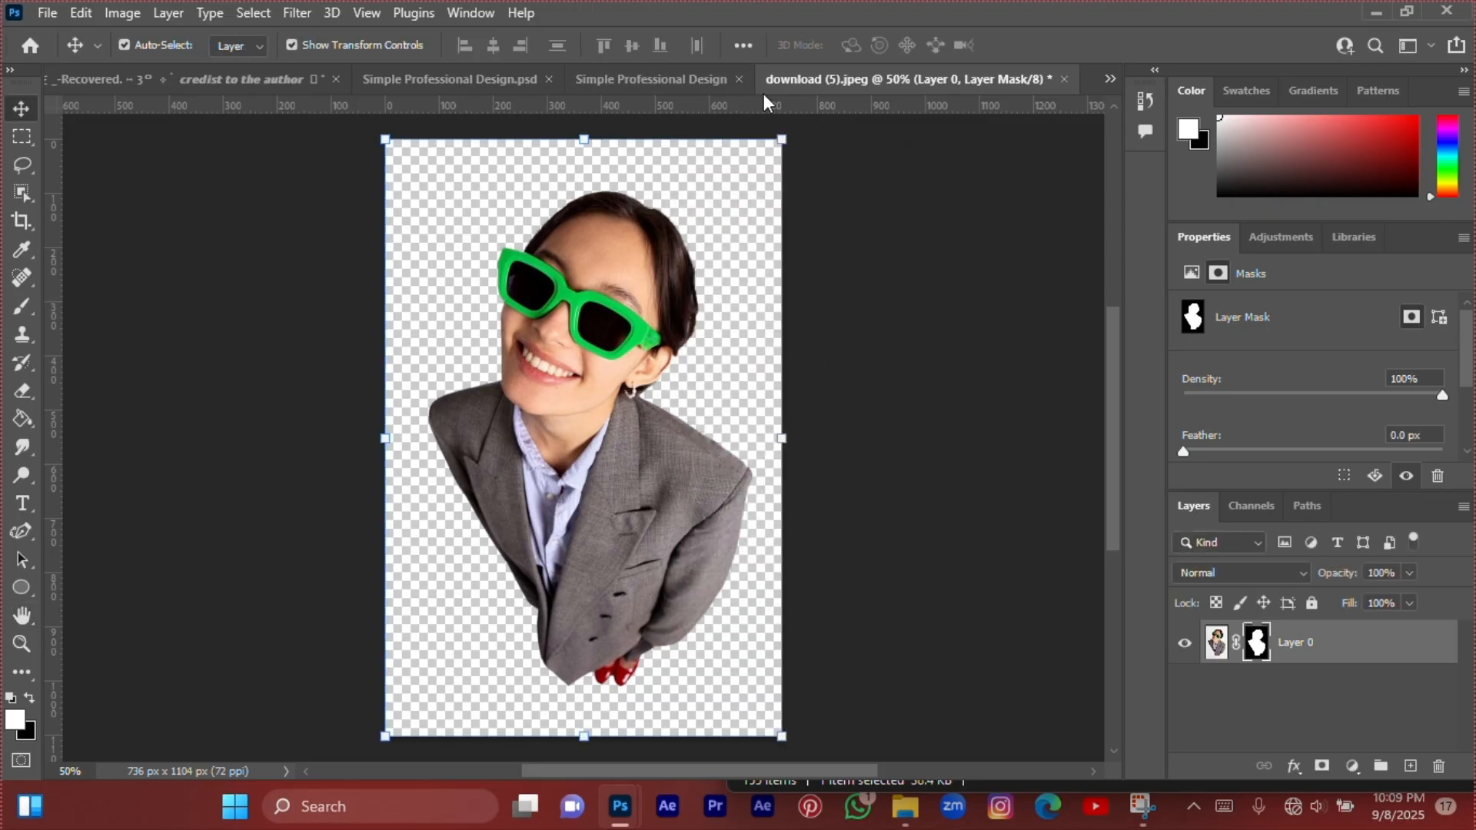
Copy the cut-out woman with its mask from download (5).jpeg into the Simple Professional Design document and place her near the middle of the canvas.
{"action": "left_click_drag", "start_coordinate": [799, 77], "coordinate": [871, 192]}
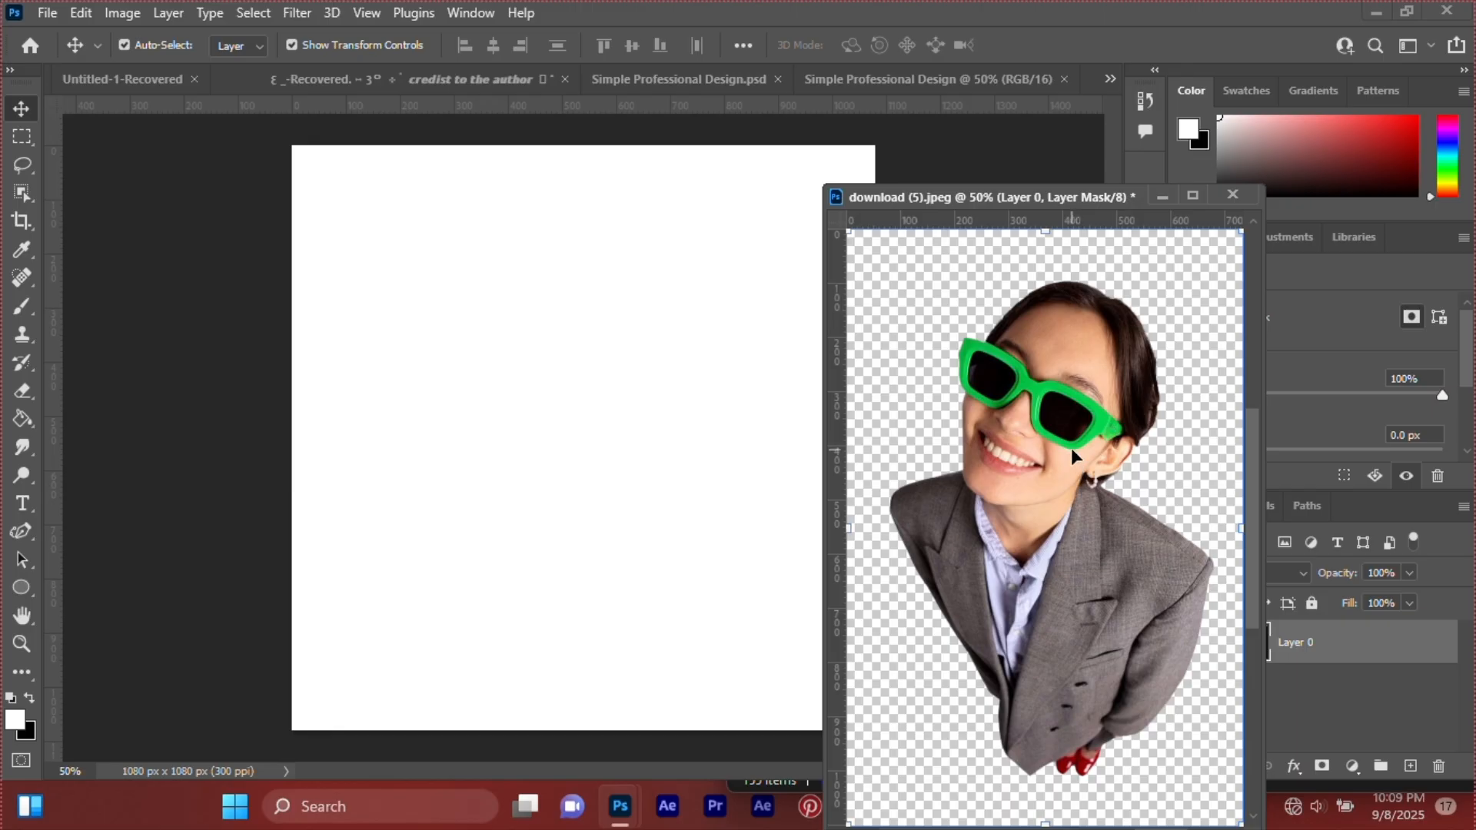
{"action": "left_click_drag", "start_coordinate": [1071, 447], "coordinate": [603, 405]}
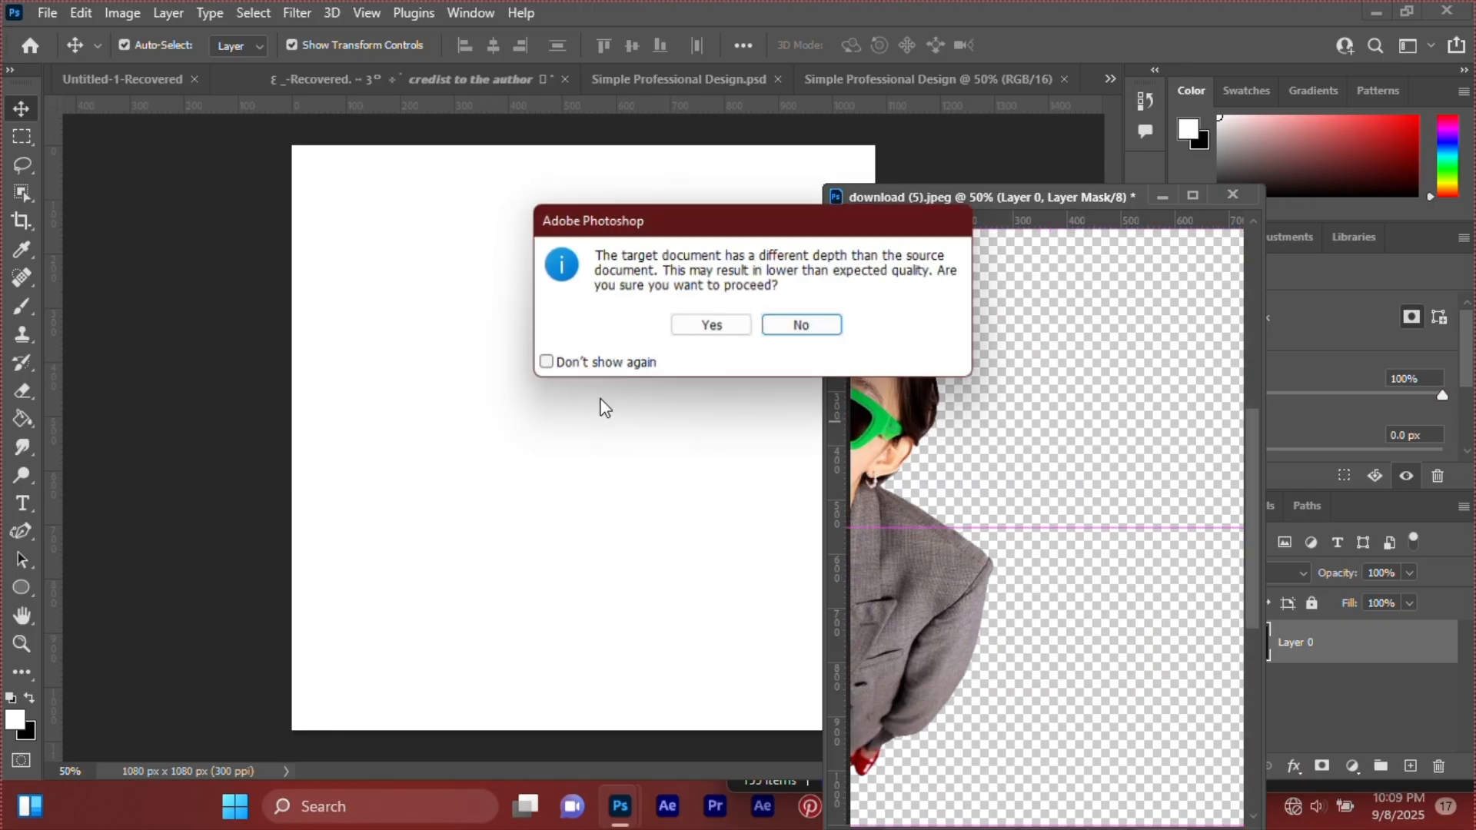
{"action": "left_click", "coordinate": [752, 326]}
{"action": "left_click_drag", "start_coordinate": [616, 492], "coordinate": [563, 390]}
{"action": "left_click", "coordinate": [1159, 200]}
{"action": "left_click", "coordinate": [546, 387]}
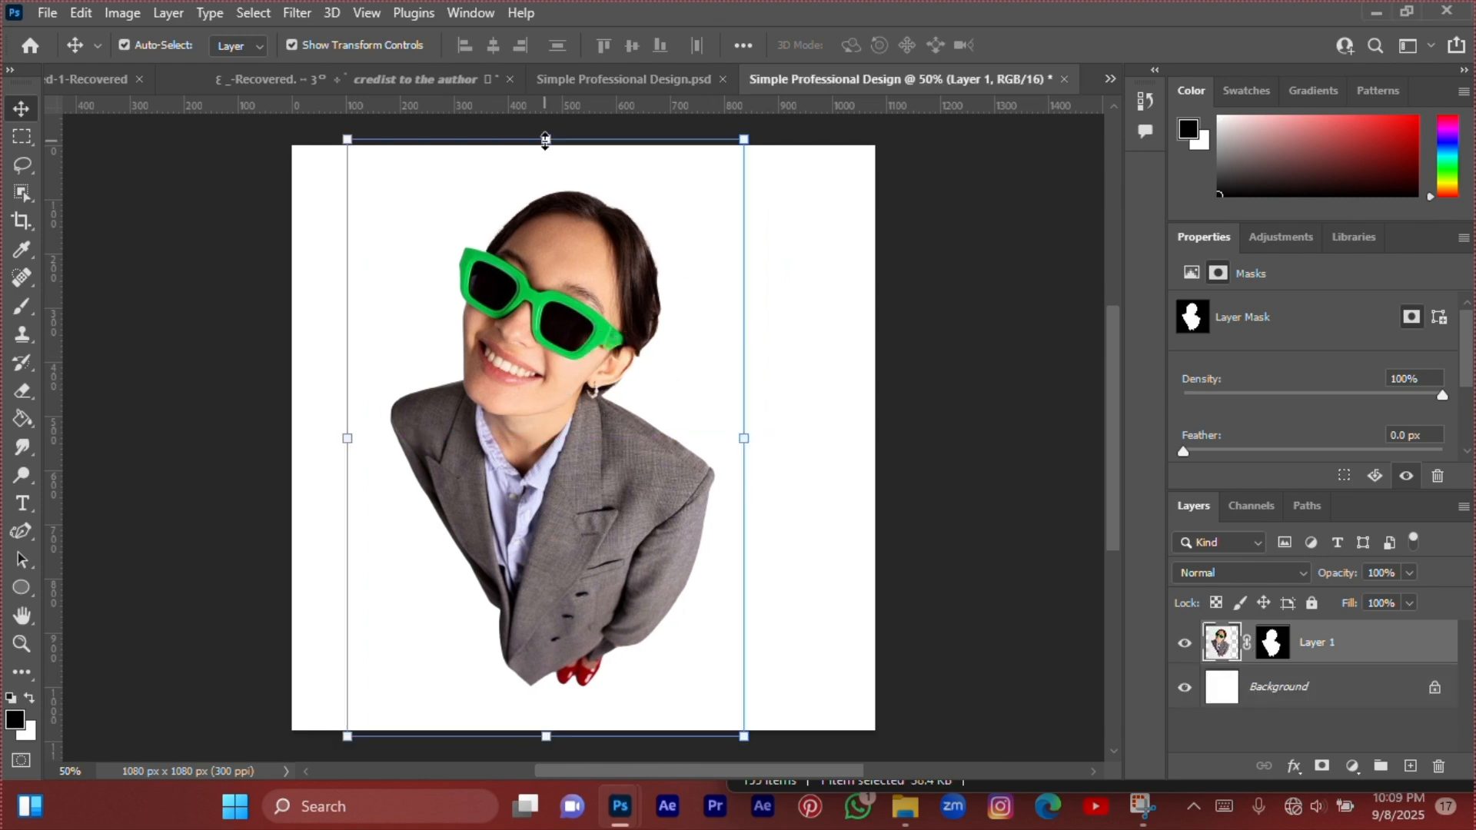
Scale the woman layer down proportionally to about 606 x 910 px, leaving empty space above her head.
{"action": "left_click_drag", "start_coordinate": [546, 141], "coordinate": [546, 200]}
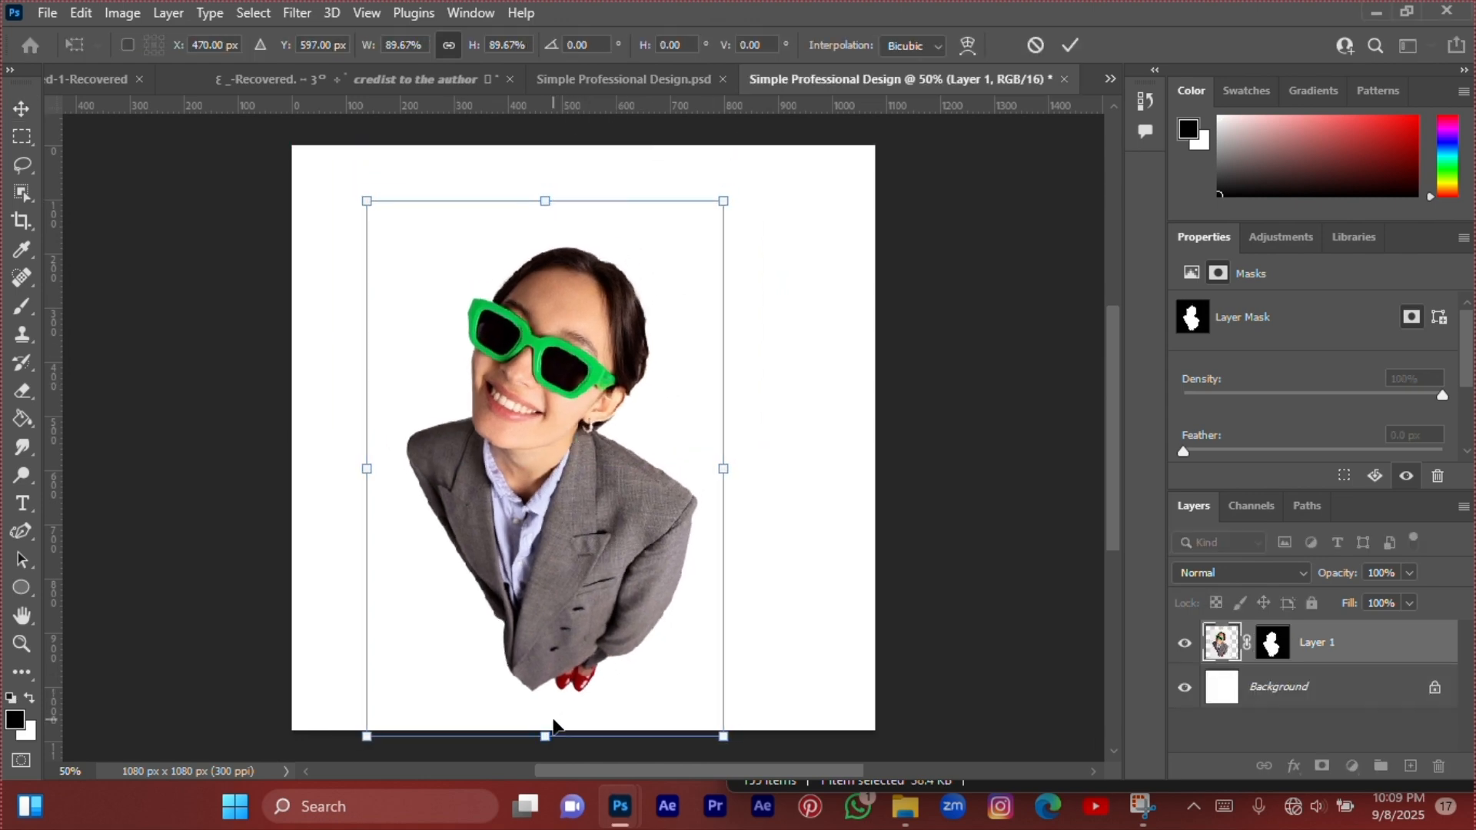
{"action": "key", "text": "ctrl+z"}
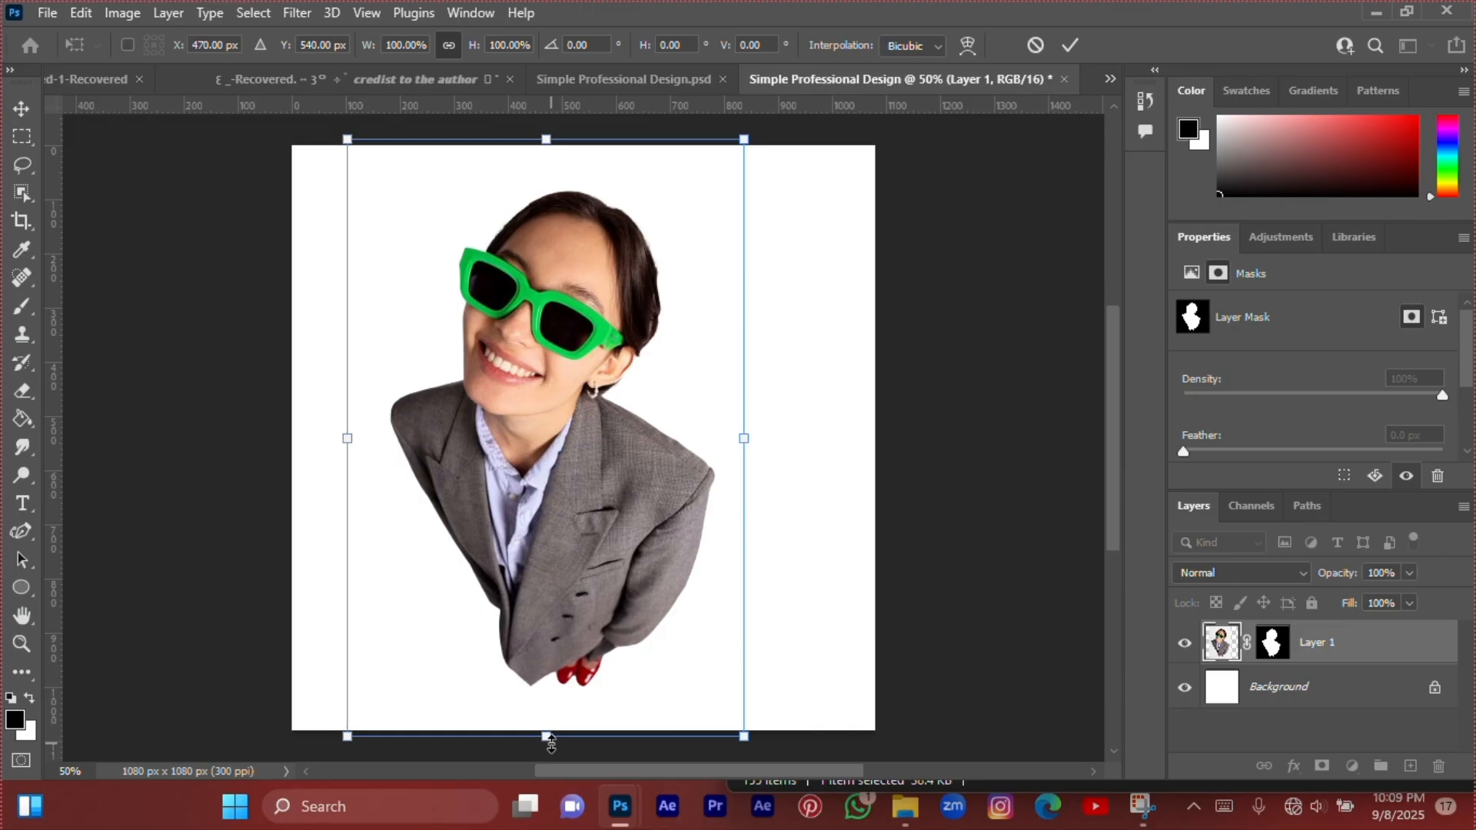
{"action": "left_click_drag", "start_coordinate": [547, 736], "coordinate": [546, 730]}
{"action": "left_click_drag", "start_coordinate": [547, 132], "coordinate": [563, 237]}
{"action": "key", "text": "Return"}
{"action": "left_click", "coordinate": [764, 348]}
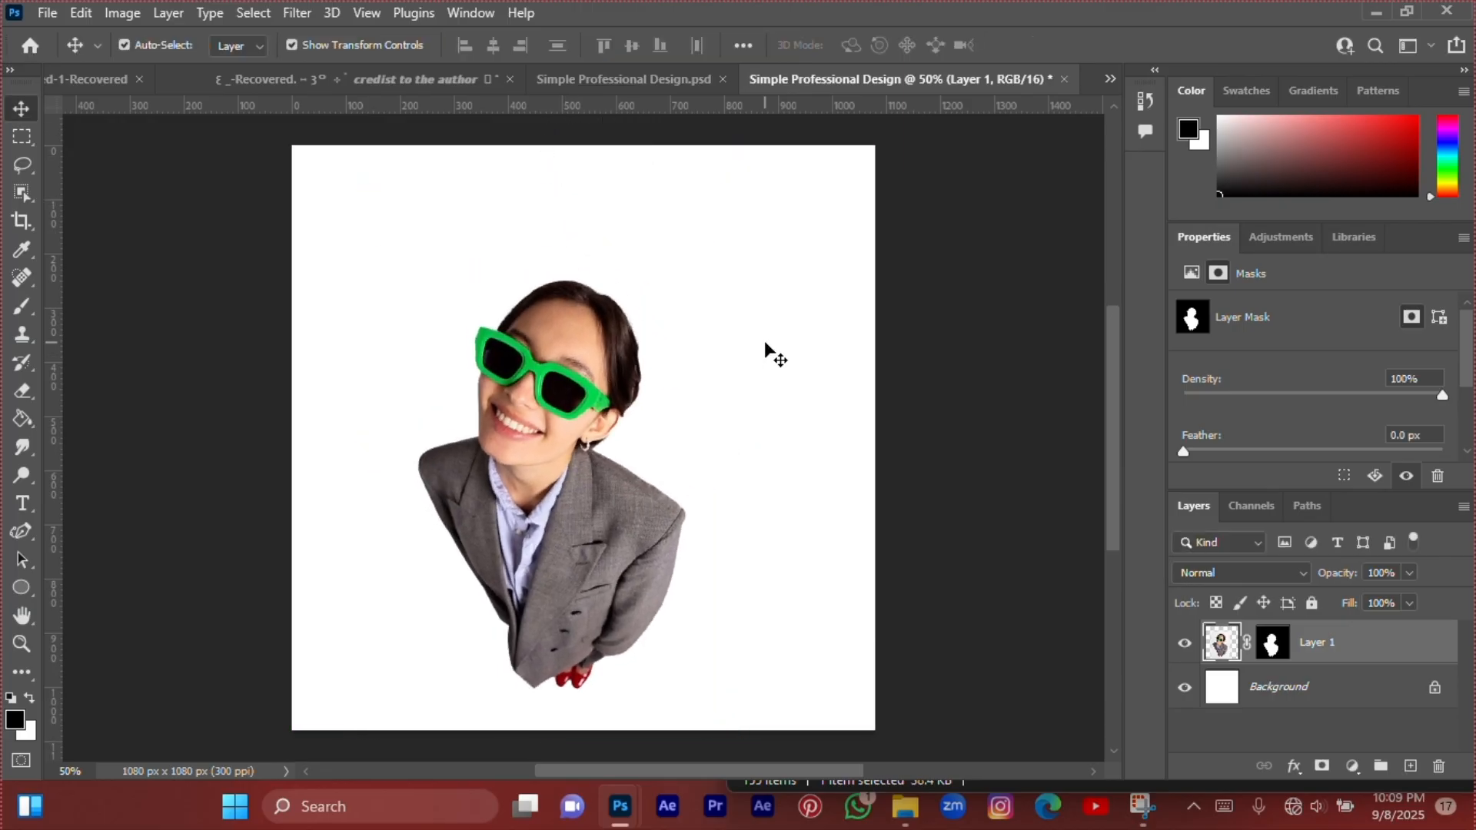
Open Samsung-Symbol.png from the Elements folder and copy its SAMSUNG logo into the poster document.
{"action": "key", "text": "ctrl+o"}
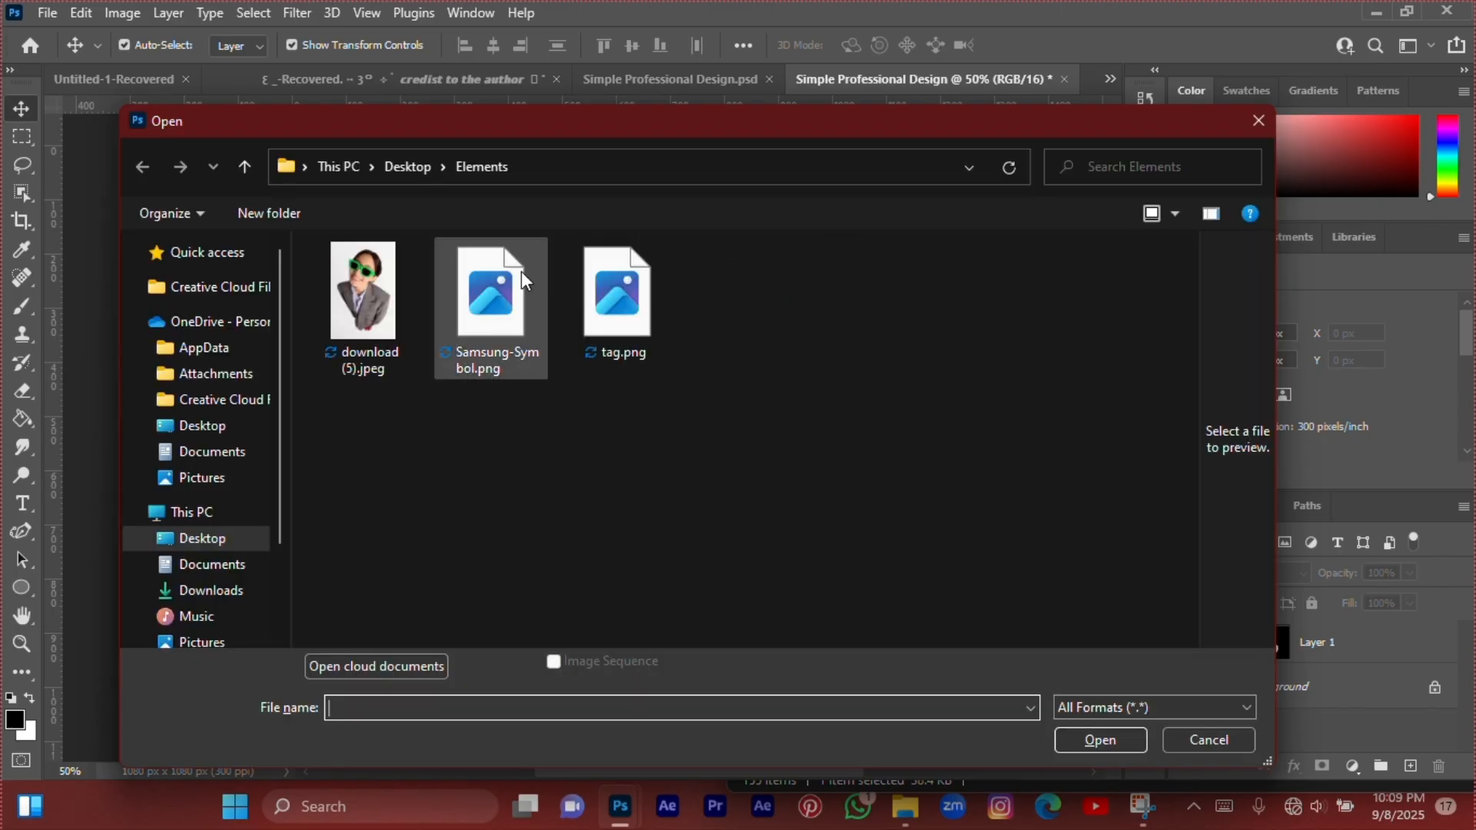
{"action": "left_click", "coordinate": [496, 286]}
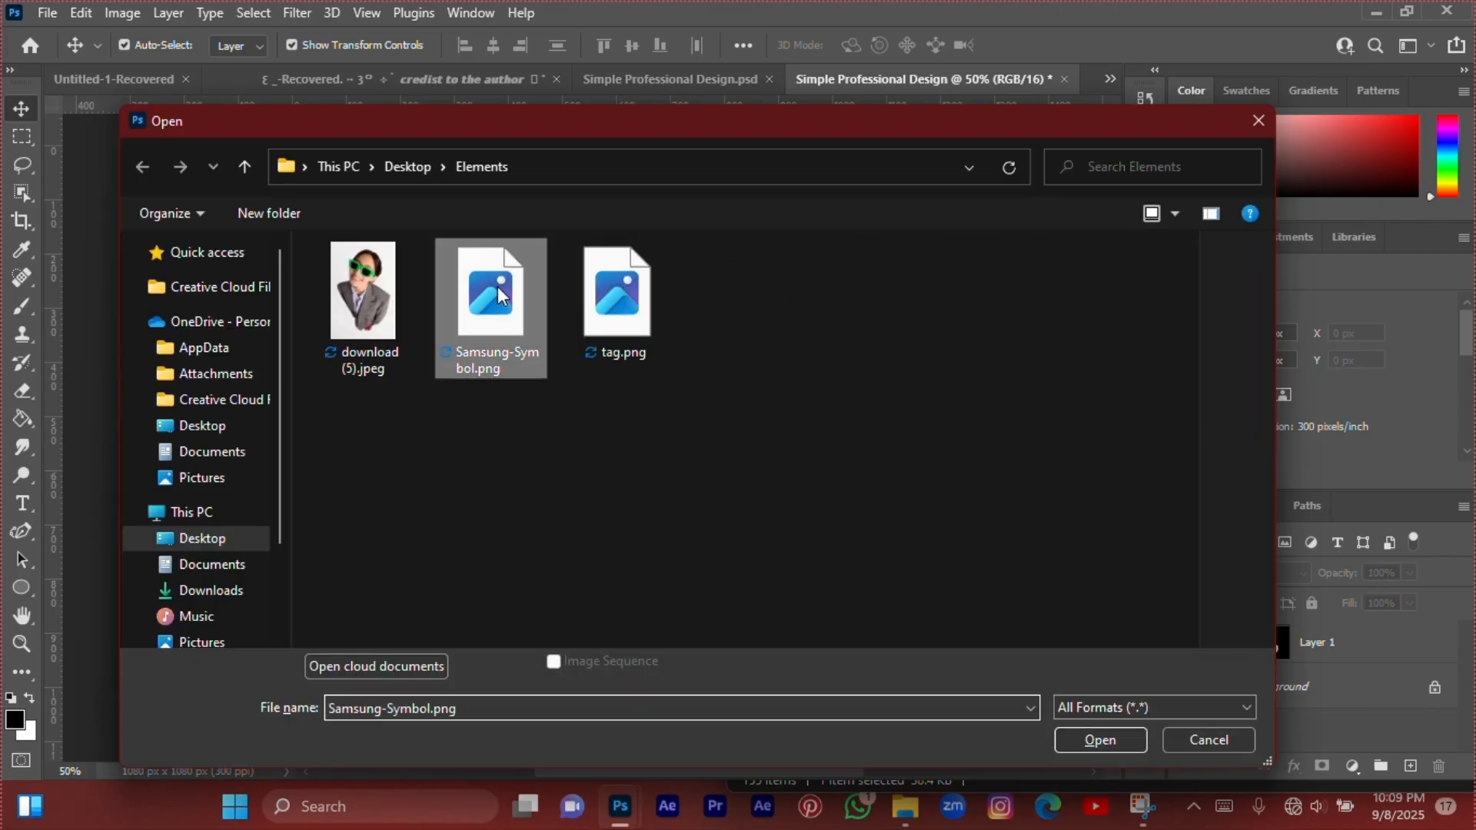
{"action": "left_click", "coordinate": [1096, 746]}
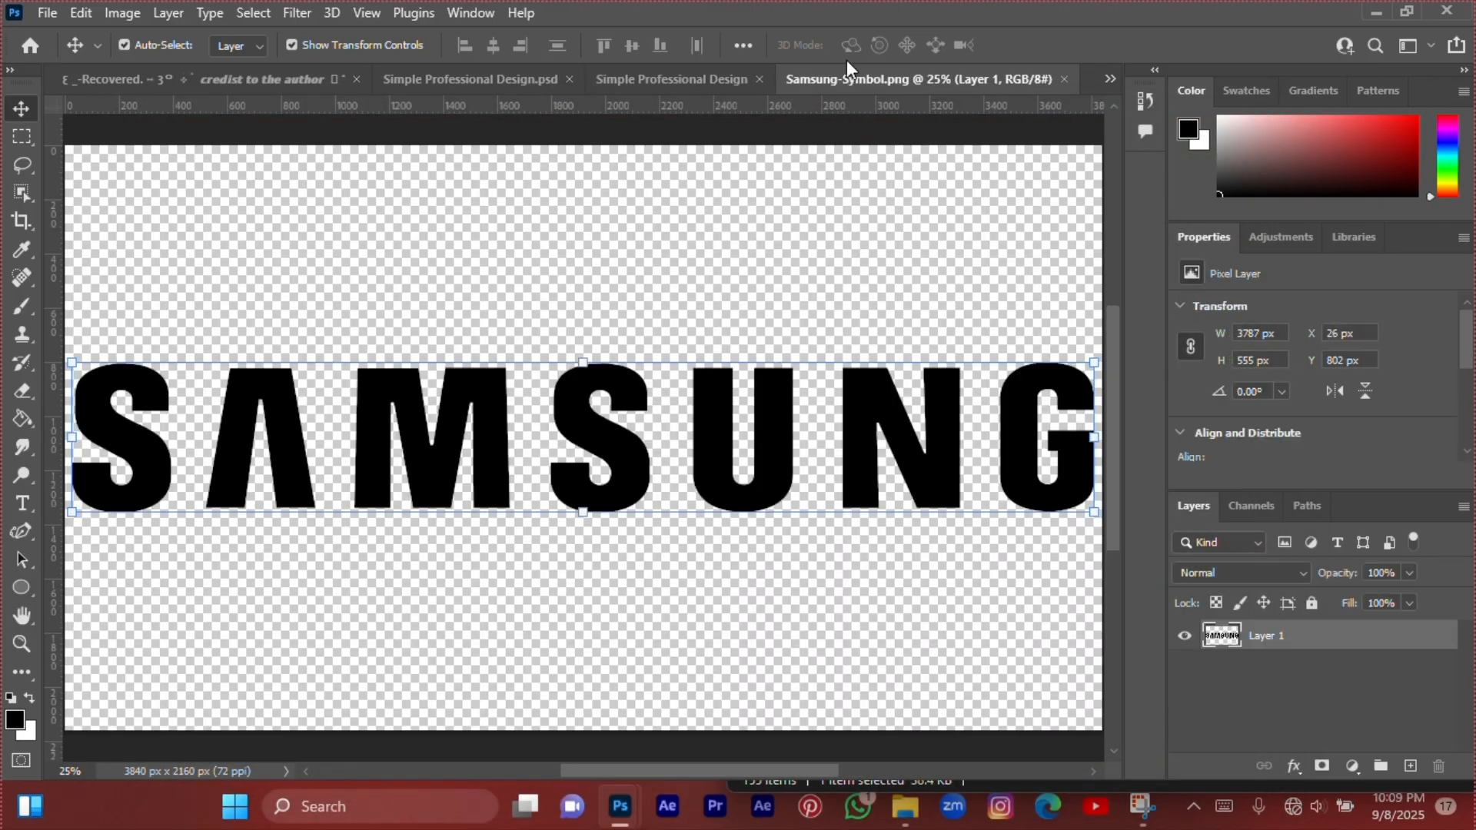
{"action": "left_click_drag", "start_coordinate": [838, 80], "coordinate": [884, 237]}
{"action": "left_click_drag", "start_coordinate": [1252, 543], "coordinate": [619, 265]}
{"action": "left_click", "coordinate": [713, 327]}
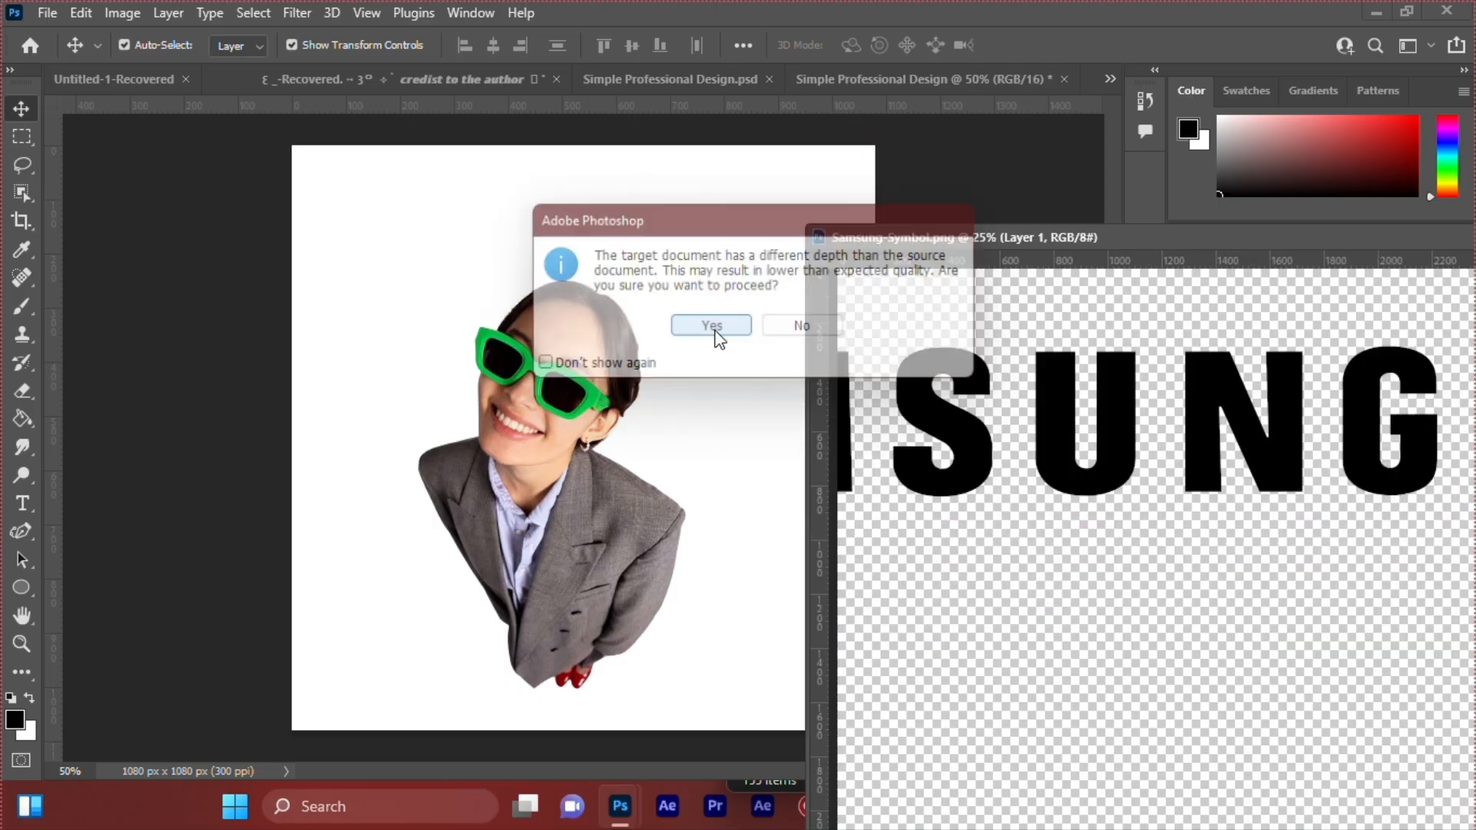
{"action": "left_click_drag", "start_coordinate": [902, 241], "coordinate": [392, 287]}
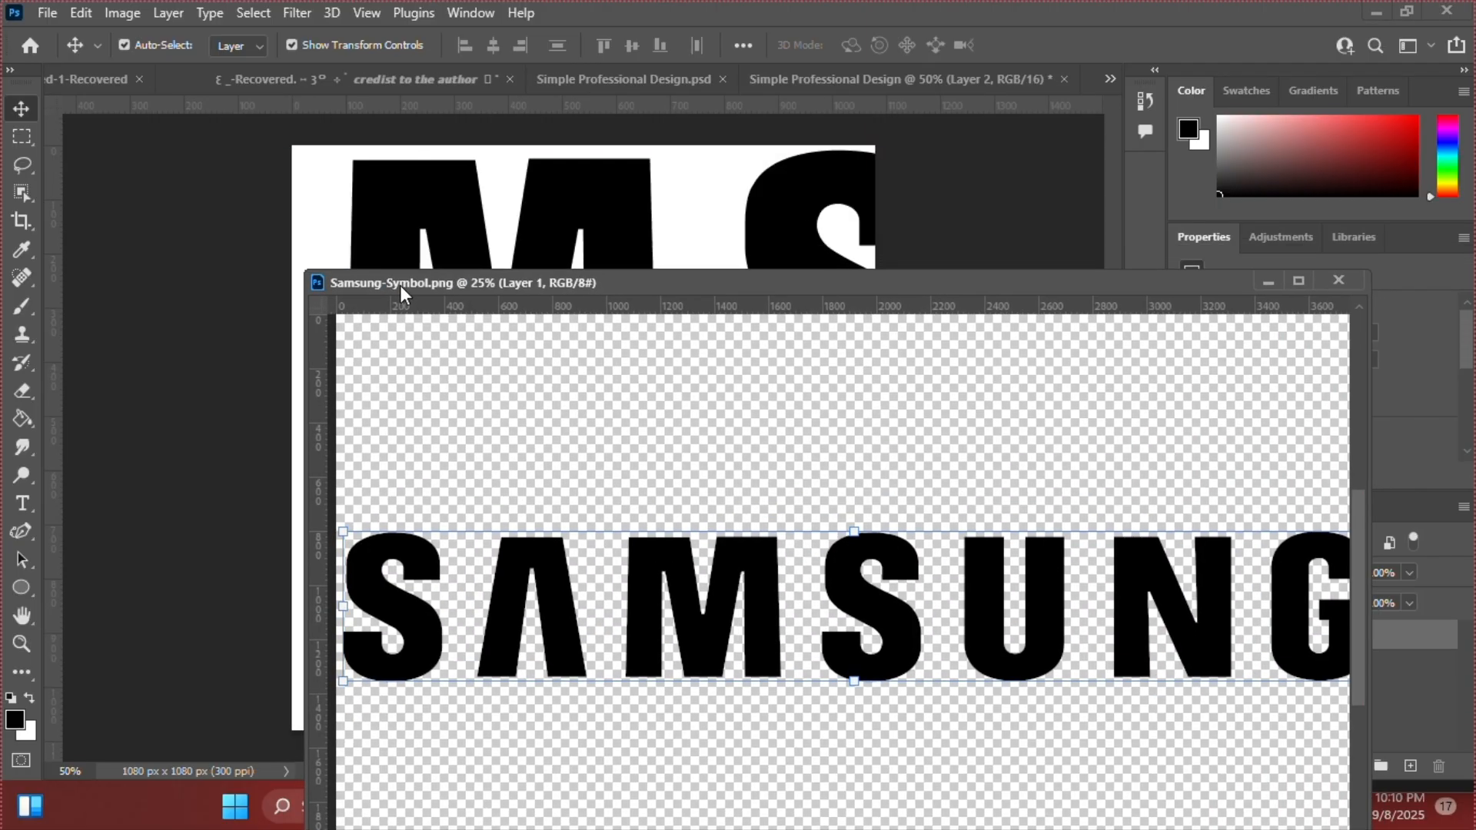
{"action": "left_click", "coordinate": [1268, 283]}
Scale the SAMSUNG logo down to about 471 x 69 px and place it in the poster's upper-right area.
{"action": "left_click_drag", "start_coordinate": [810, 192], "coordinate": [742, 204]}
{"action": "scroll", "coordinate": [816, 403], "scroll_direction": "down", "scroll_amount": 1}
{"action": "key", "text": "Return"}
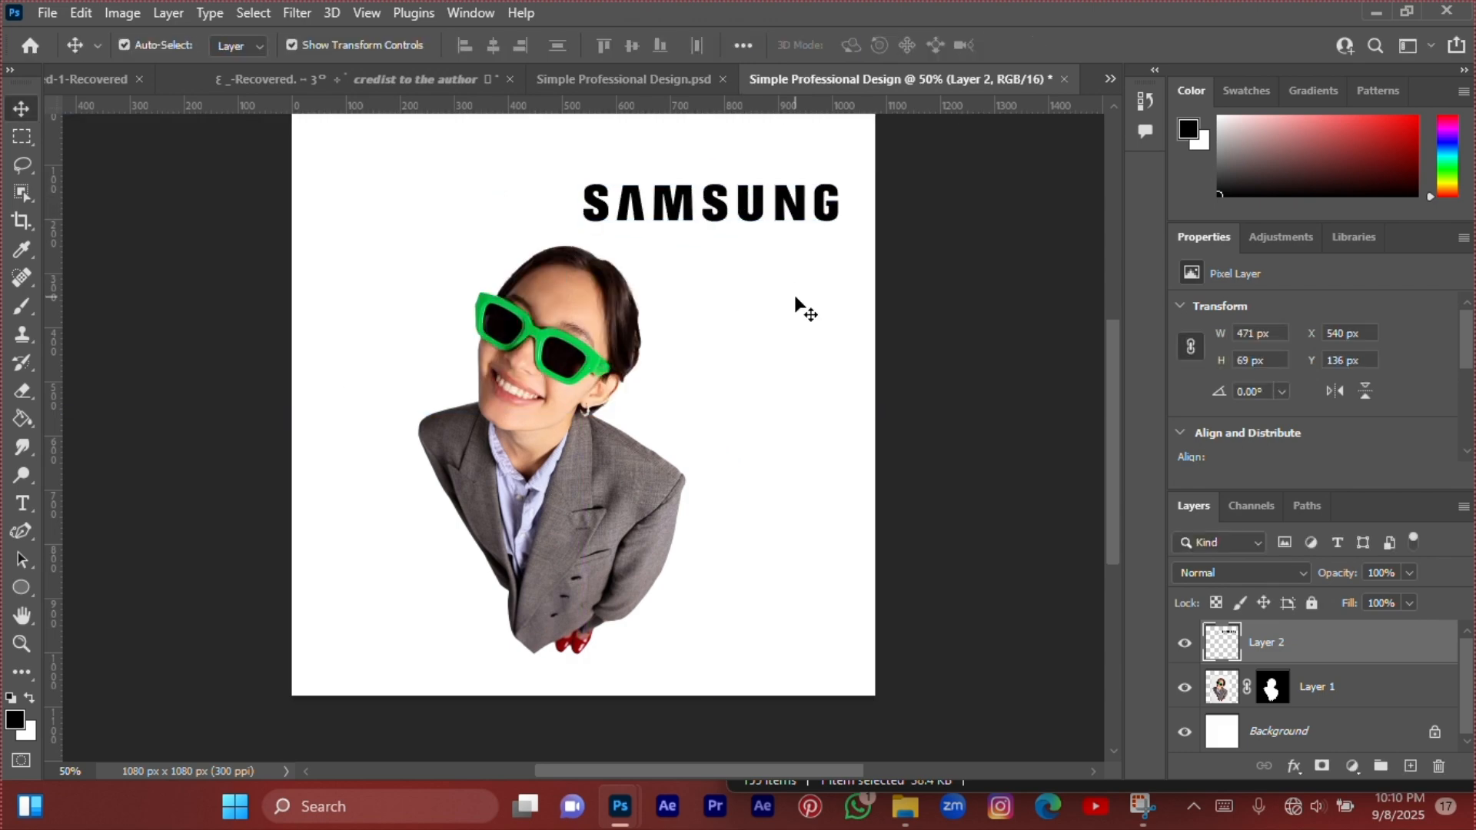
{"action": "left_click", "coordinate": [794, 307]}
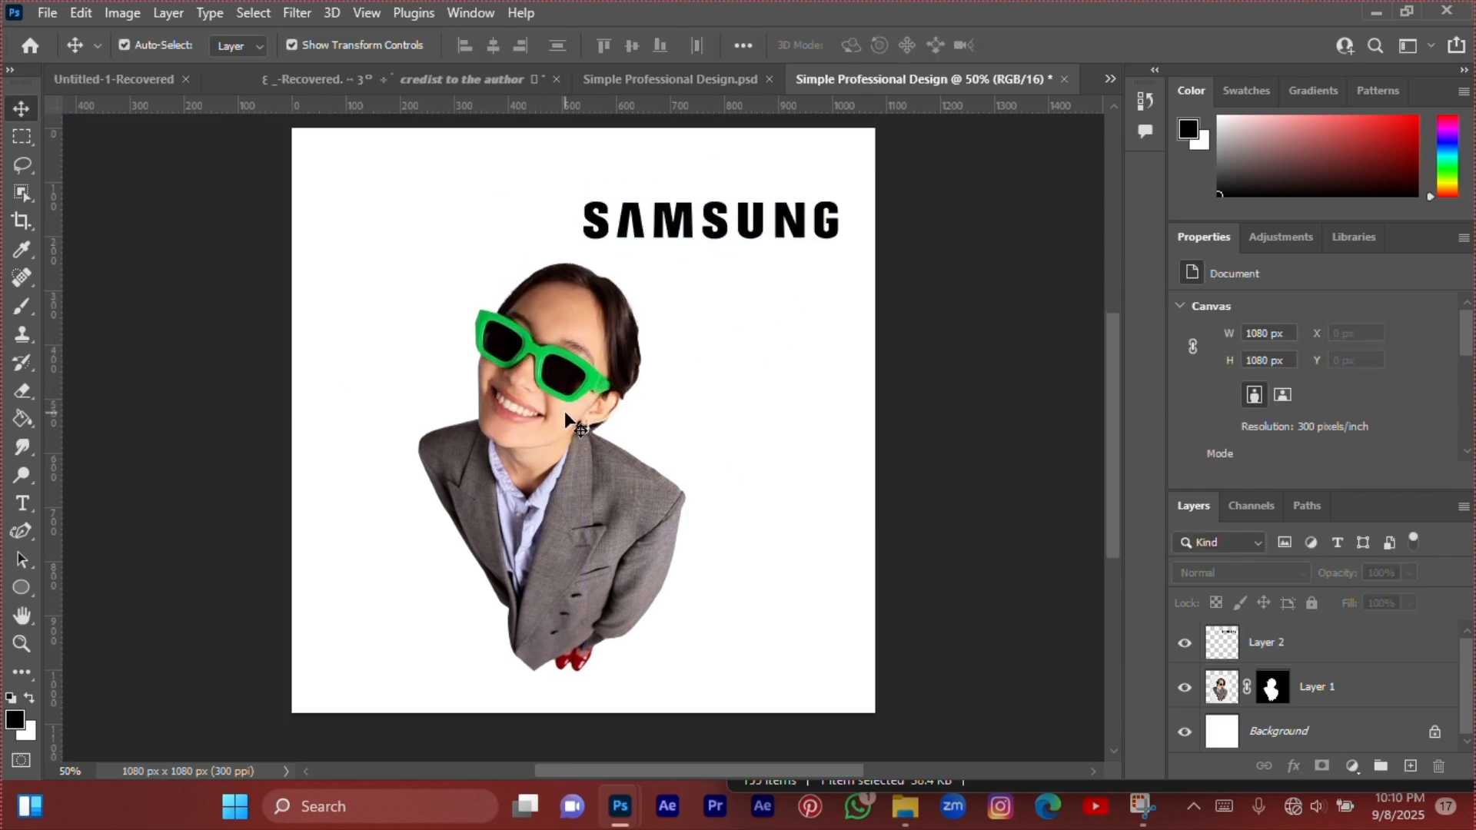
Open tag.png from the Elements folder and copy its 24-month warranty badge into the lower-left corner of the poster.
{"action": "key", "text": "ctrl+o"}
{"action": "left_click", "coordinate": [598, 302]}
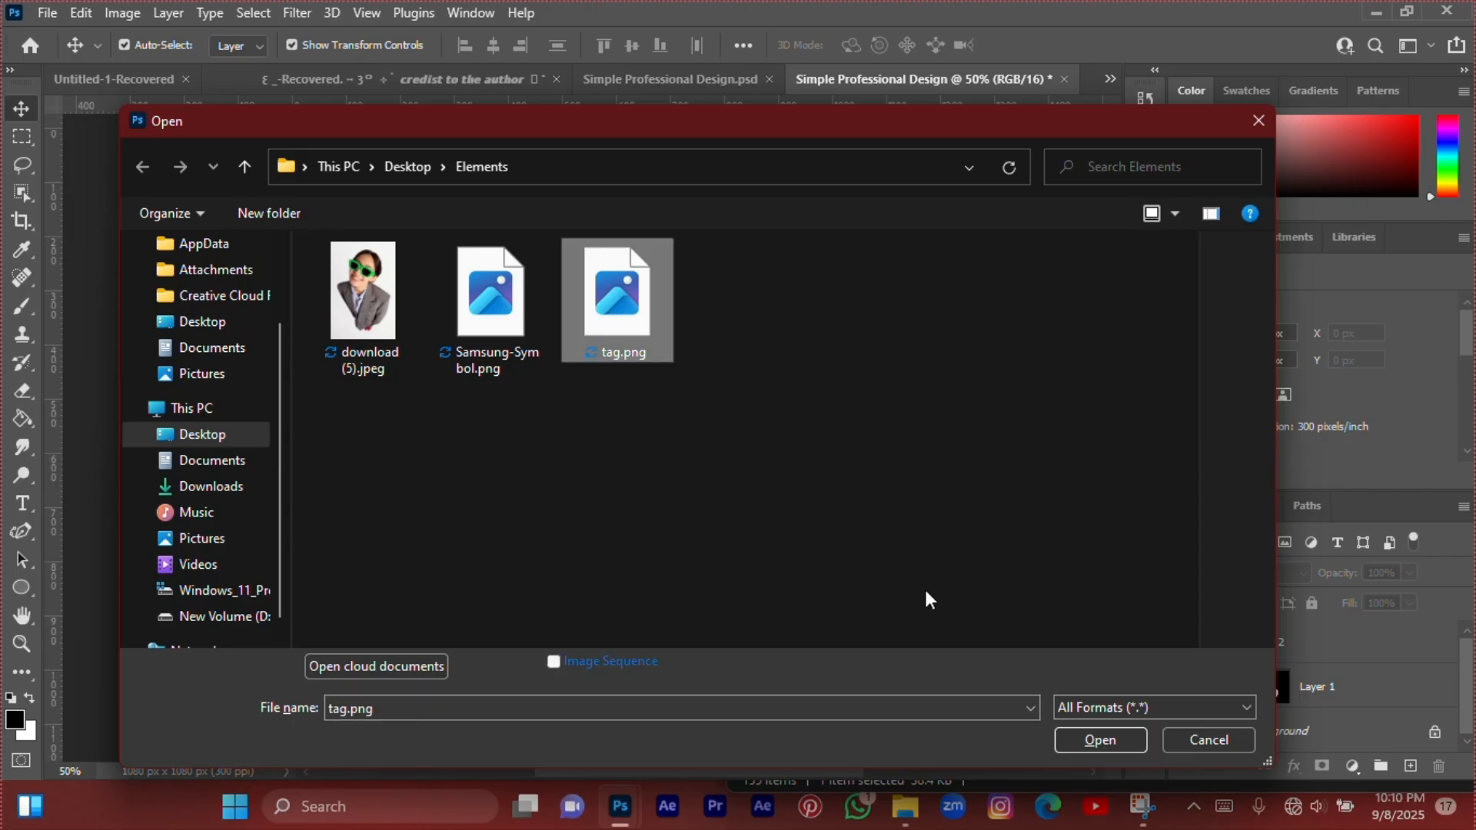
{"action": "left_click", "coordinate": [1097, 740]}
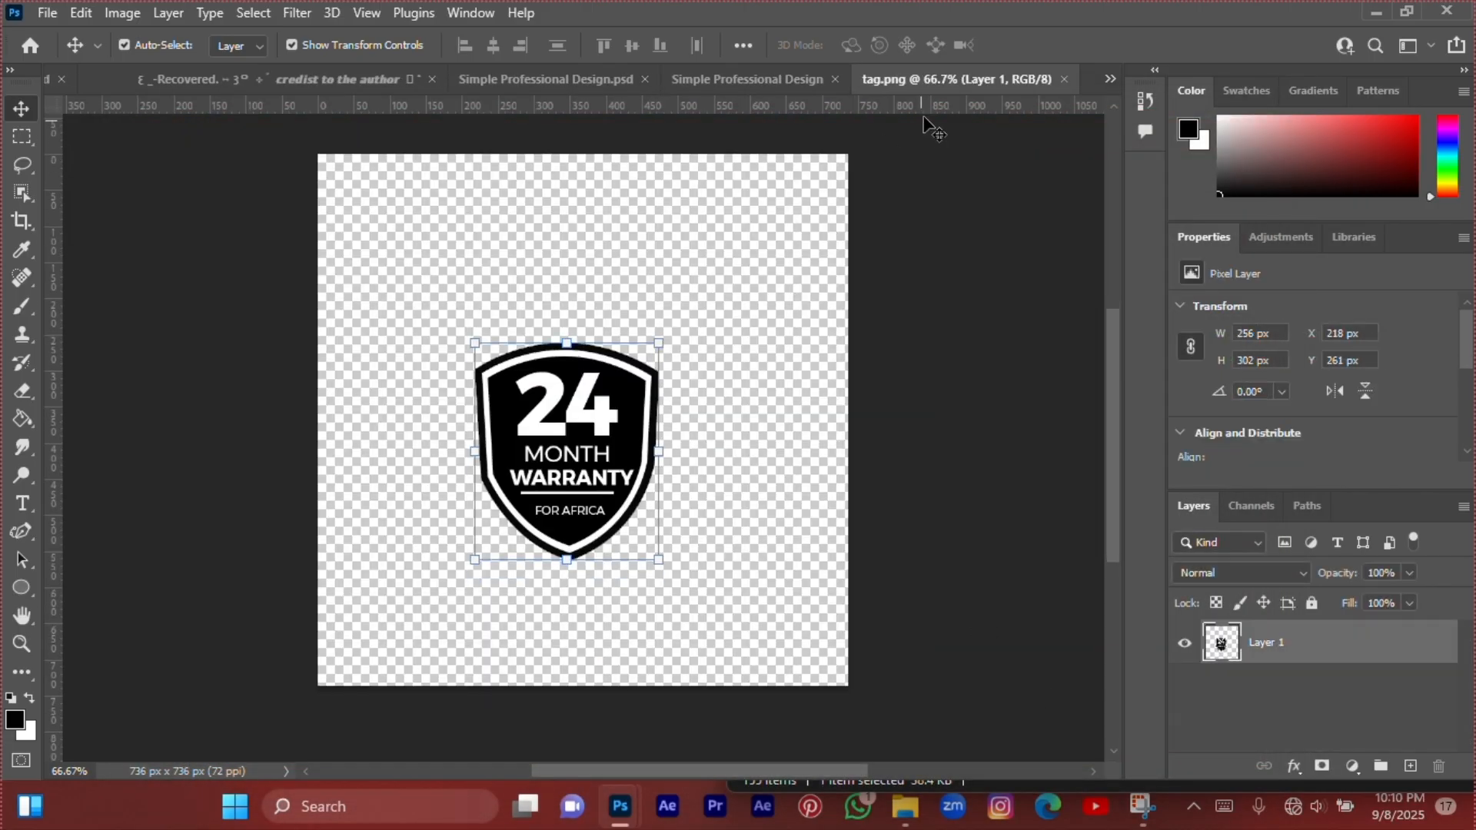
{"action": "left_click_drag", "start_coordinate": [913, 79], "coordinate": [884, 196]}
{"action": "left_click_drag", "start_coordinate": [931, 435], "coordinate": [367, 611]}
{"action": "left_click", "coordinate": [712, 326]}
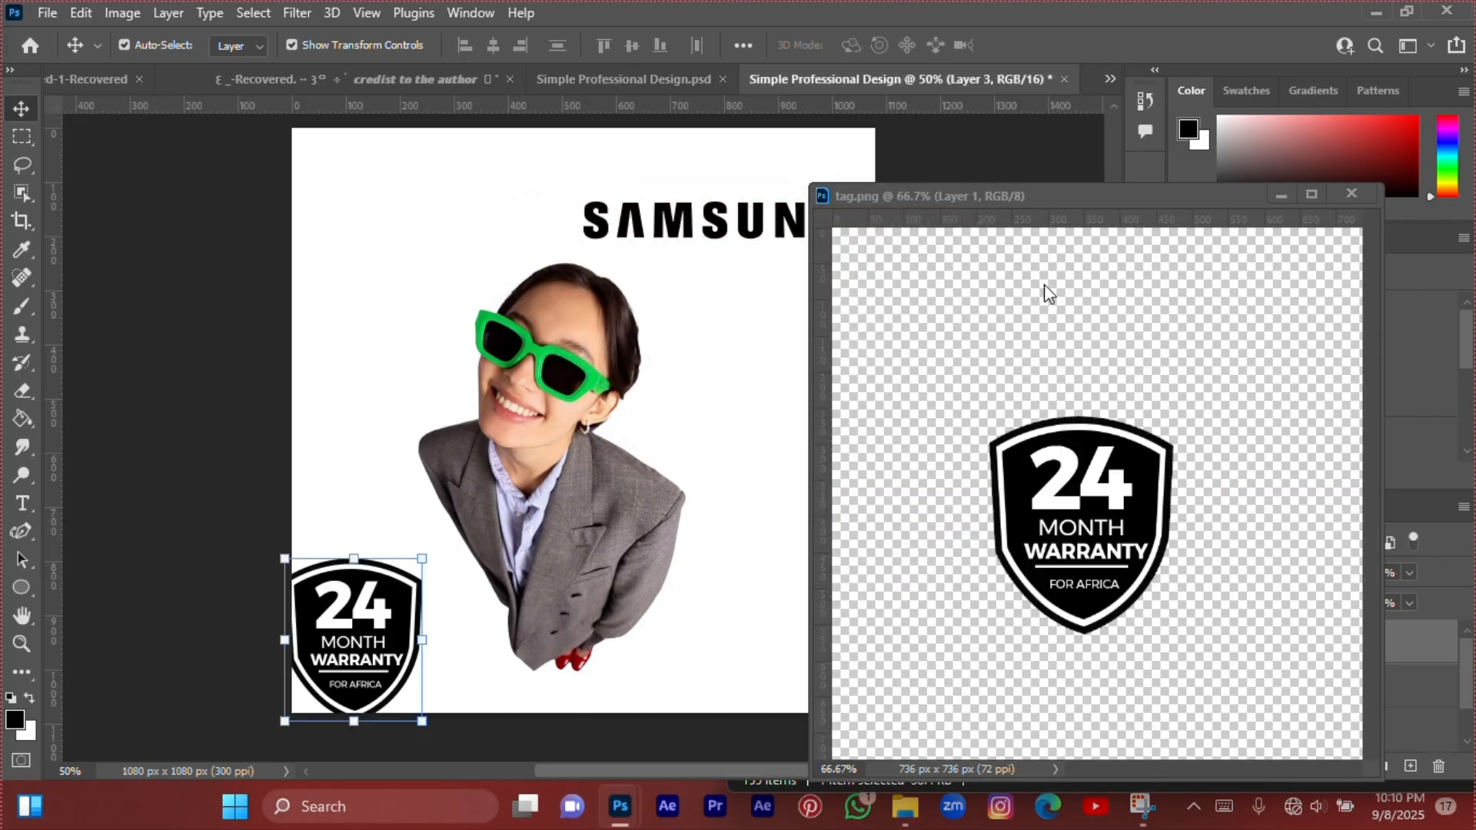
{"action": "left_click", "coordinate": [1280, 198]}
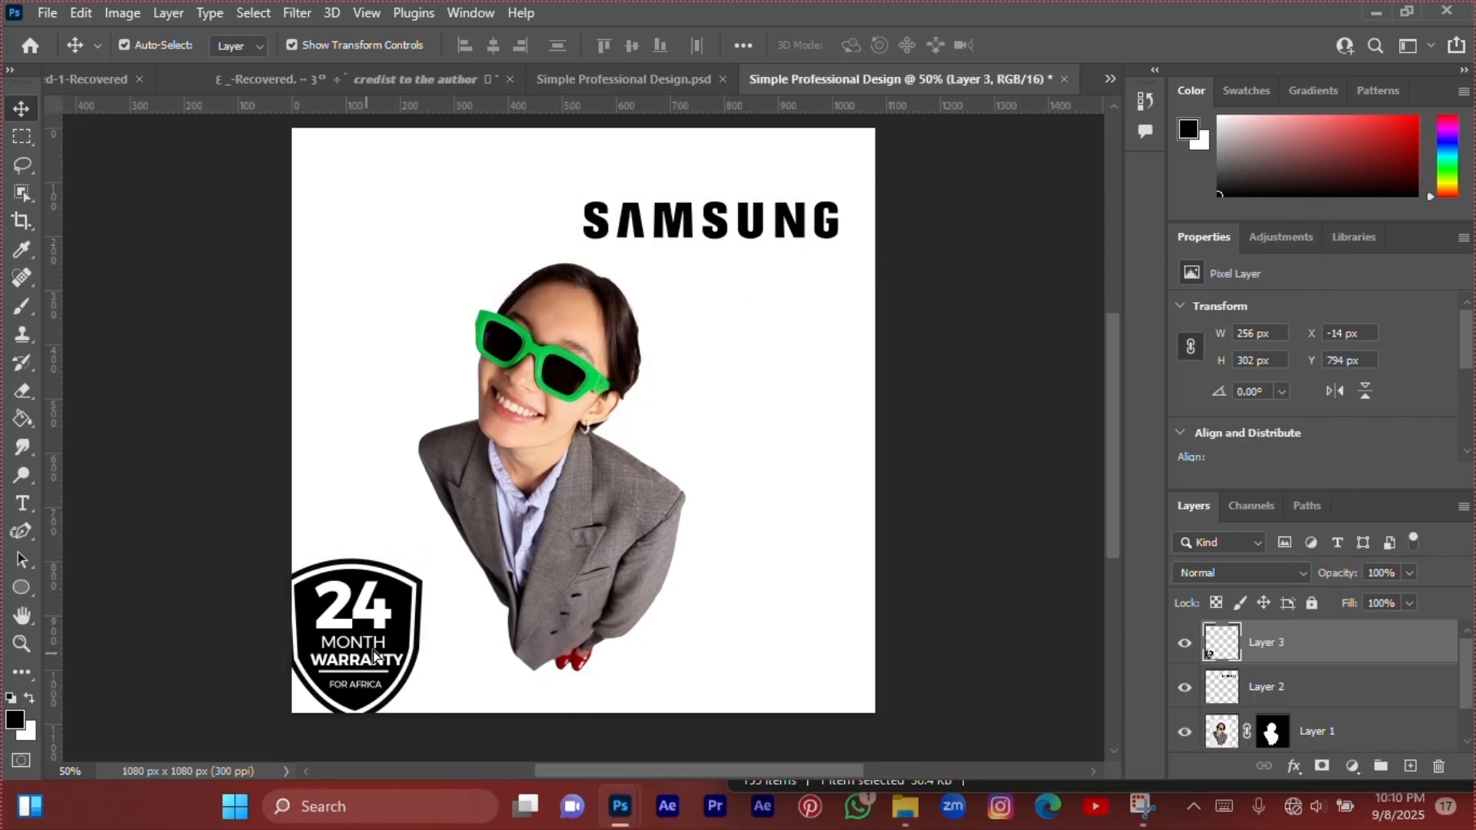
Scale the warranty badge to about 76% and position it inside the canvas near the poster's lower-left corner.
{"action": "left_click_drag", "start_coordinate": [361, 653], "coordinate": [401, 615]}
{"action": "left_click_drag", "start_coordinate": [399, 686], "coordinate": [402, 647]}
{"action": "left_click_drag", "start_coordinate": [421, 591], "coordinate": [409, 600]}
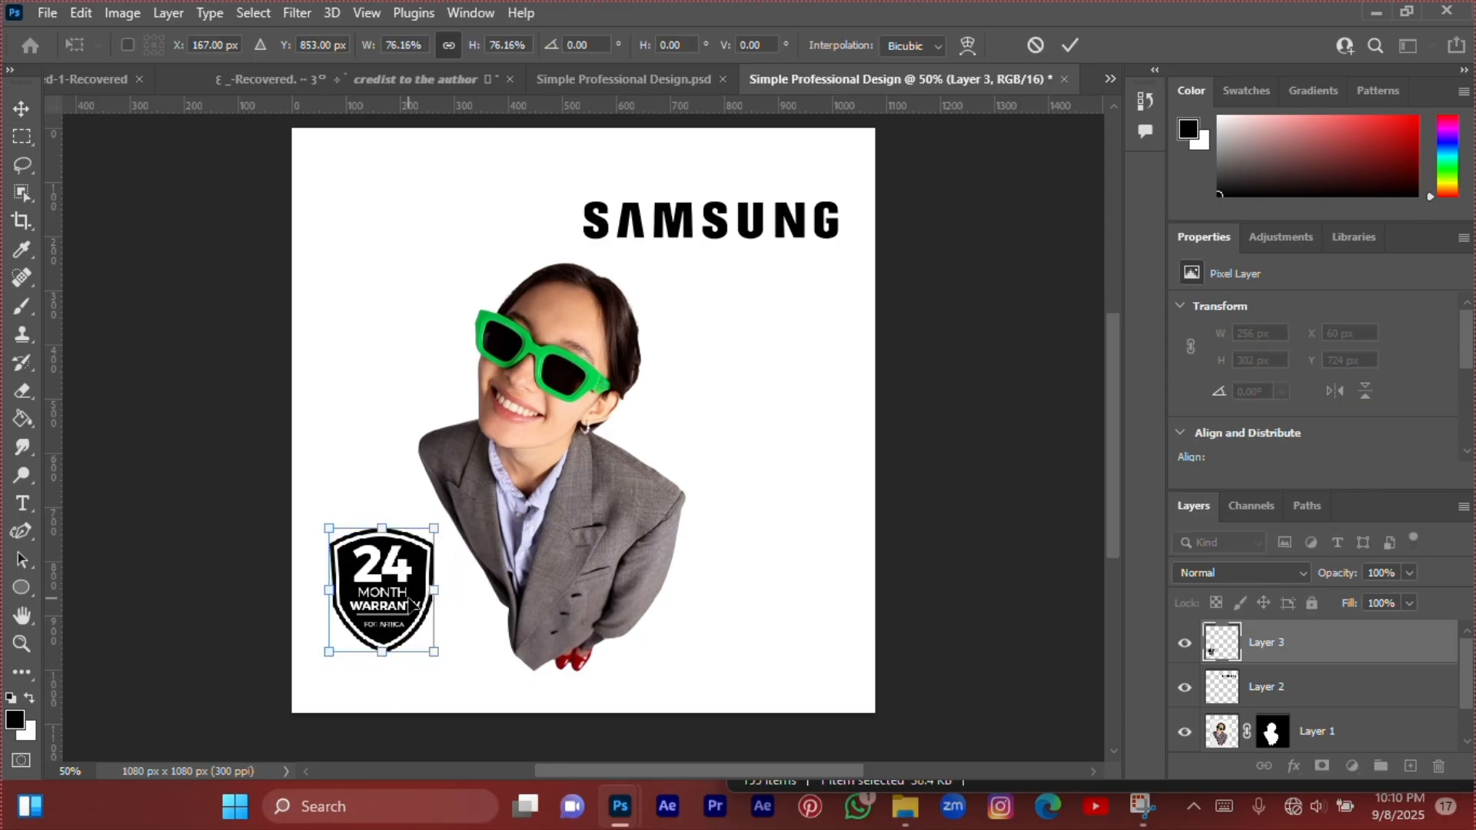
{"action": "key", "text": "Return"}
{"action": "left_click", "coordinate": [750, 437]}
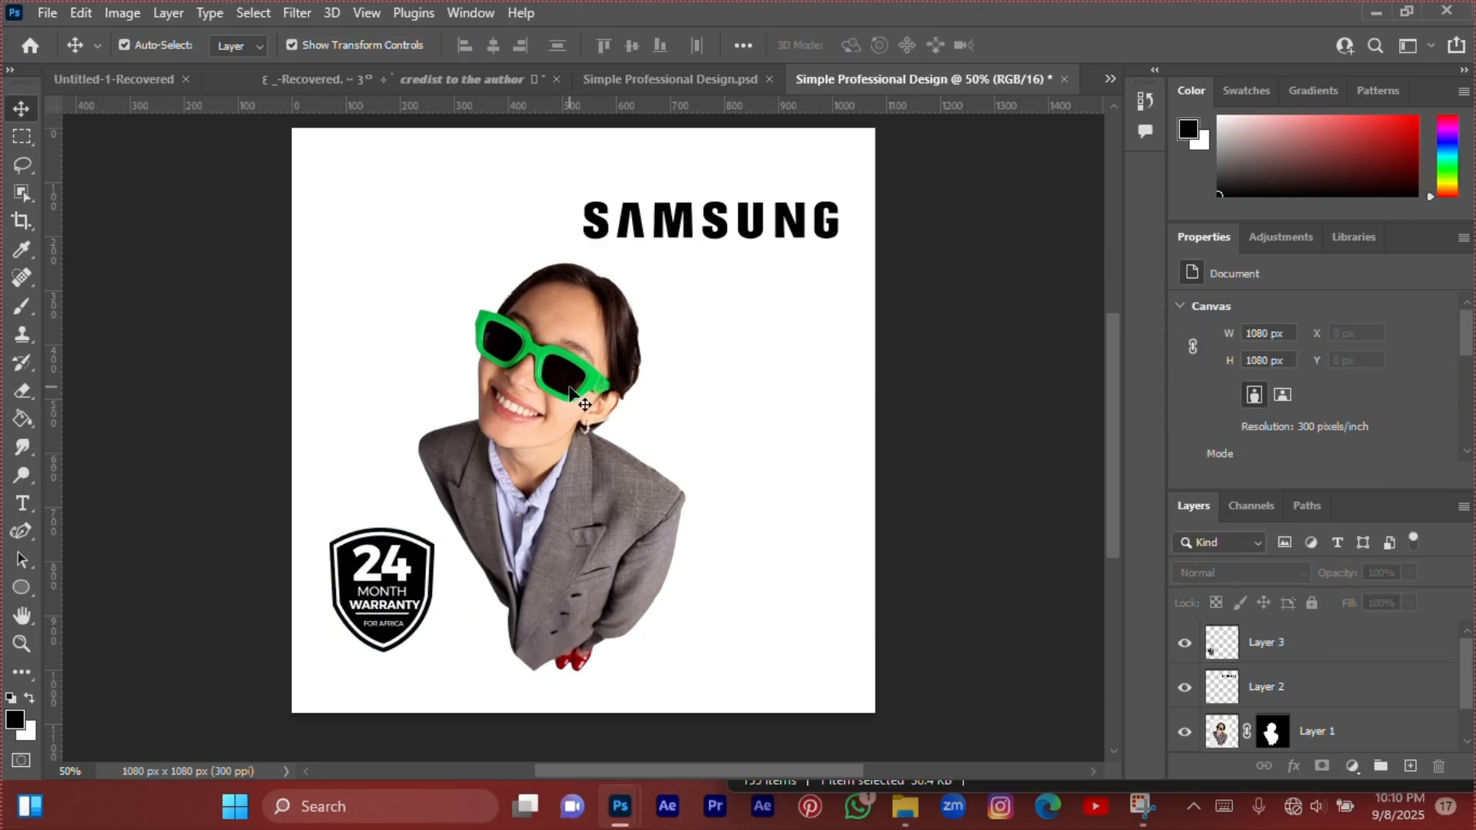
Shift the woman slightly to the right on the canvas, to an X position of about 217 px.
{"action": "left_click_drag", "start_coordinate": [570, 389], "coordinate": [598, 392]}
{"action": "scroll", "coordinate": [597, 391], "scroll_direction": "up", "scroll_amount": 1}
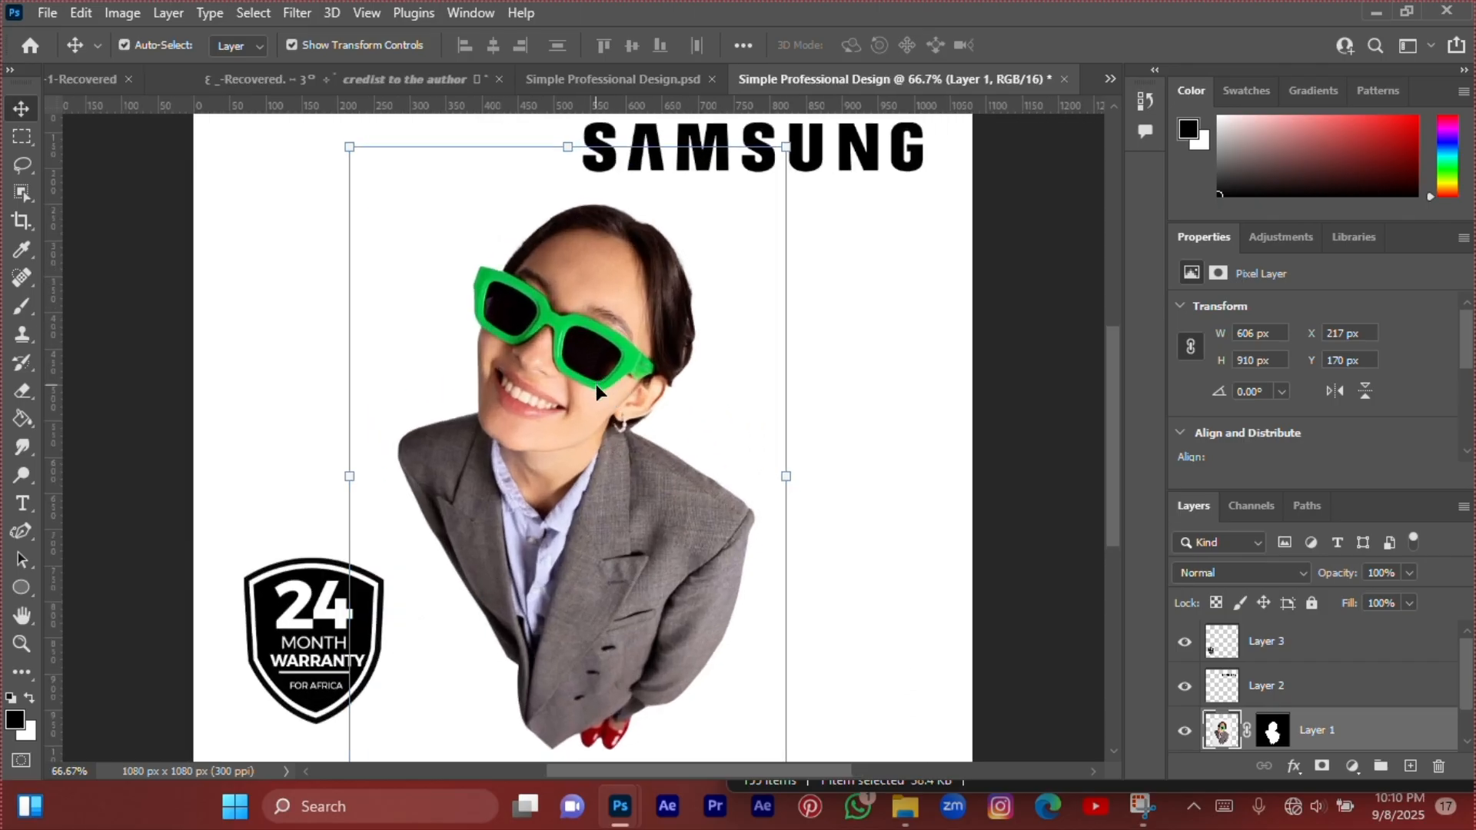
{"action": "left_click_drag", "start_coordinate": [384, 332], "coordinate": [416, 348]}
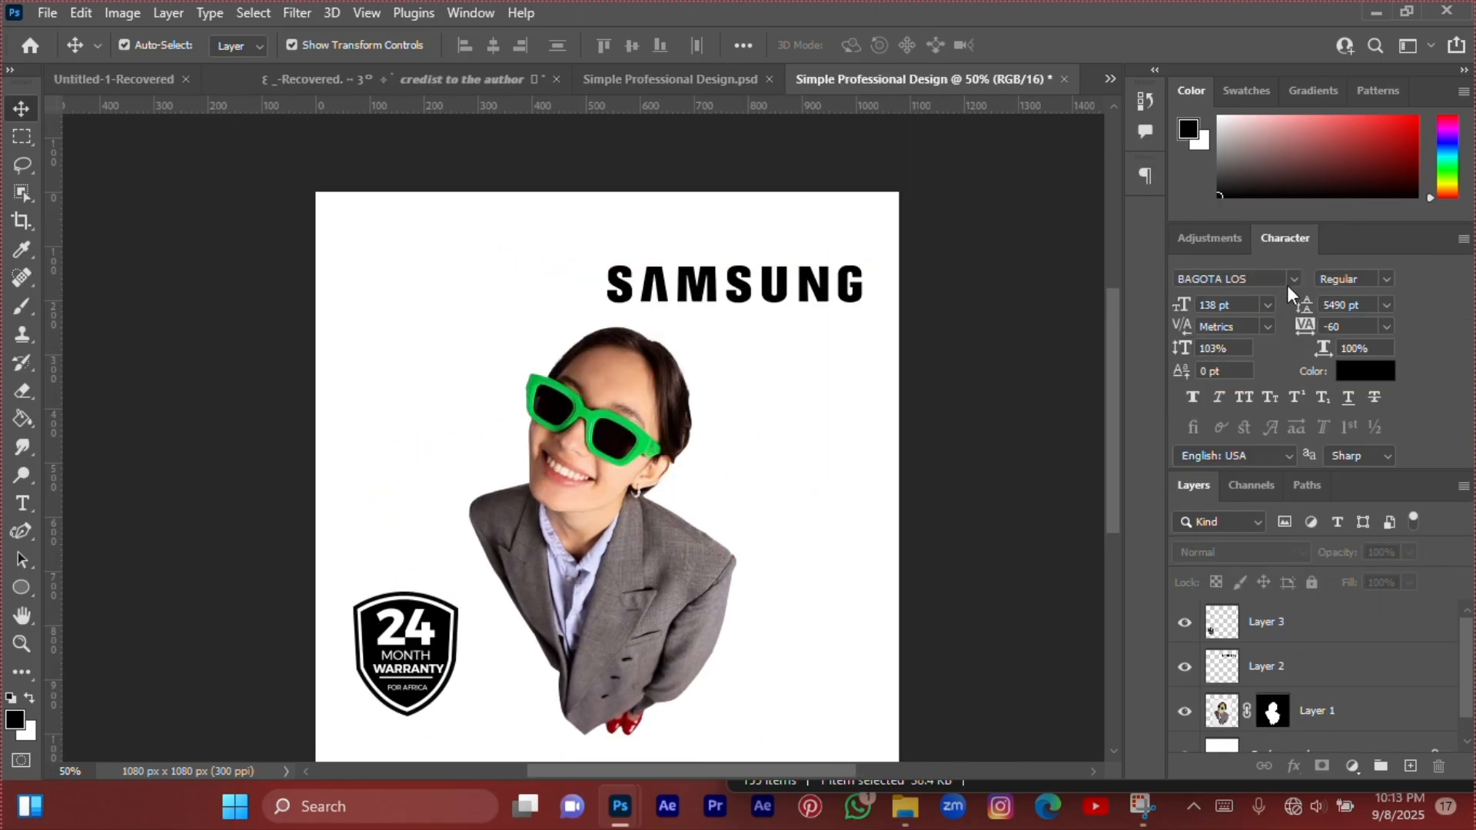
Set the font to Samsung Sans Regular and add a placeholder point-text layer on the canvas.
{"action": "left_click", "coordinate": [1301, 280]}
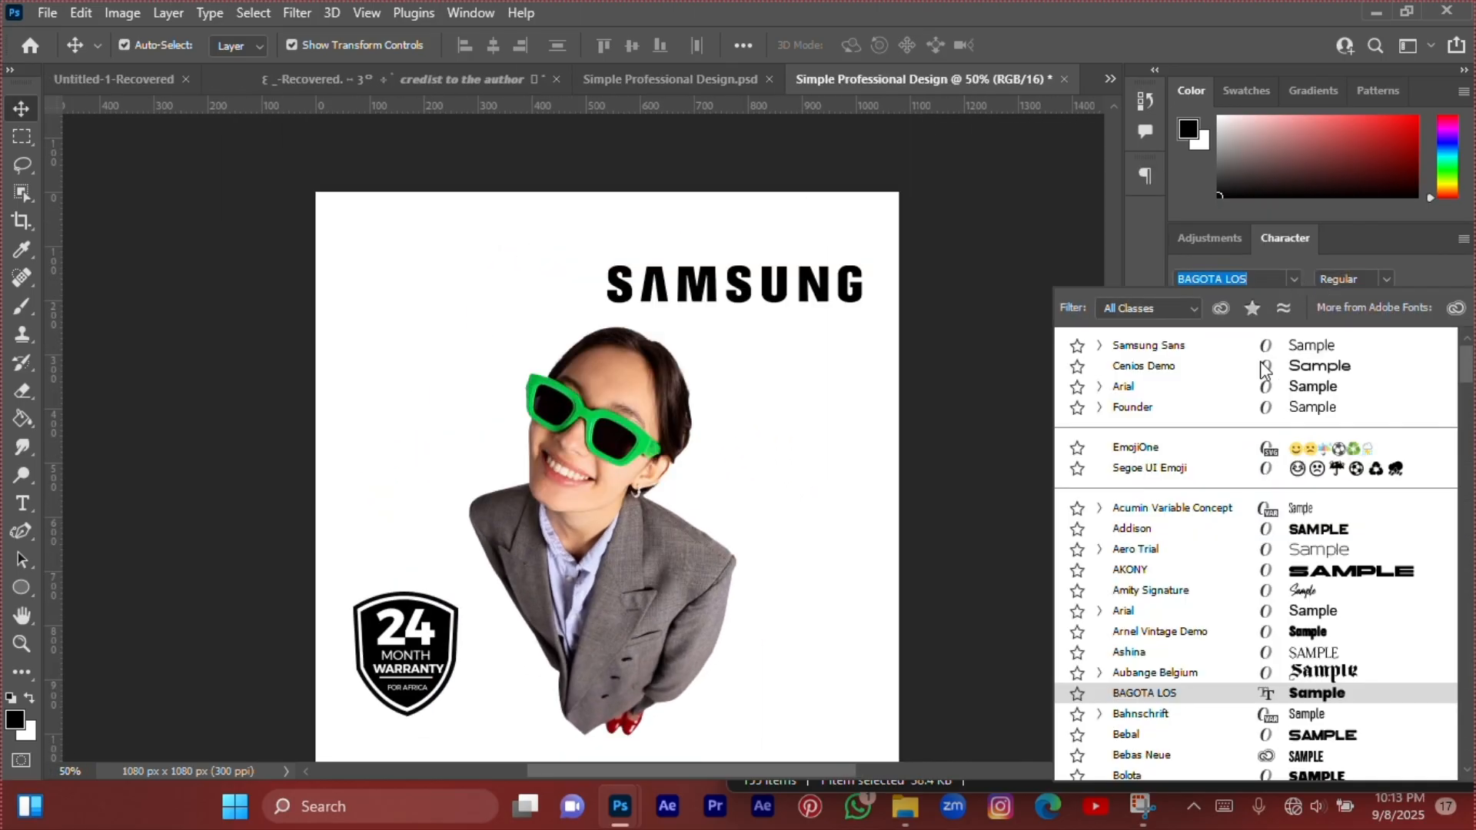
{"action": "left_click", "coordinate": [1174, 347]}
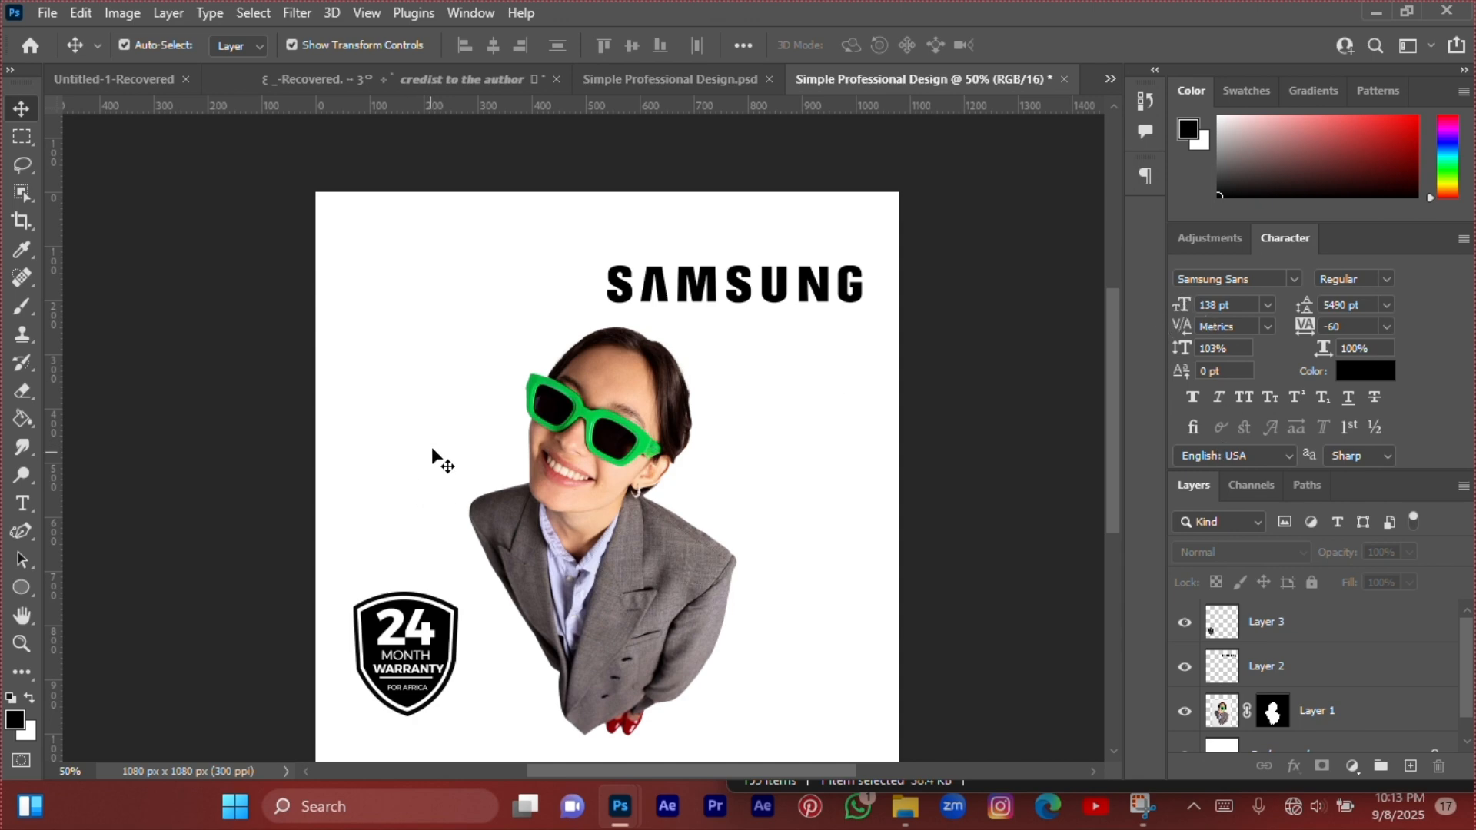
{"action": "left_click", "coordinate": [16, 507]}
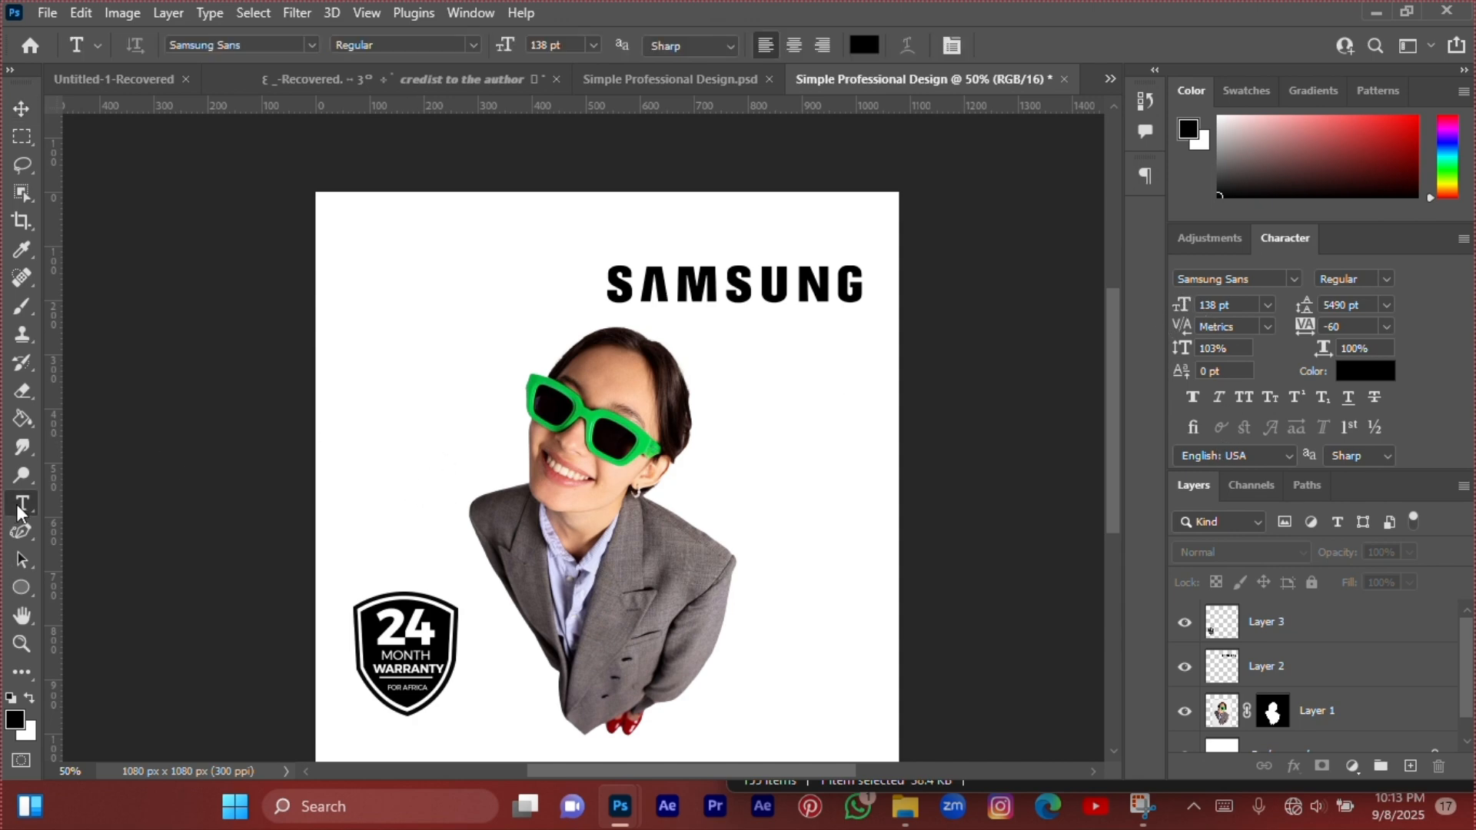
{"action": "left_click", "coordinate": [403, 361]}
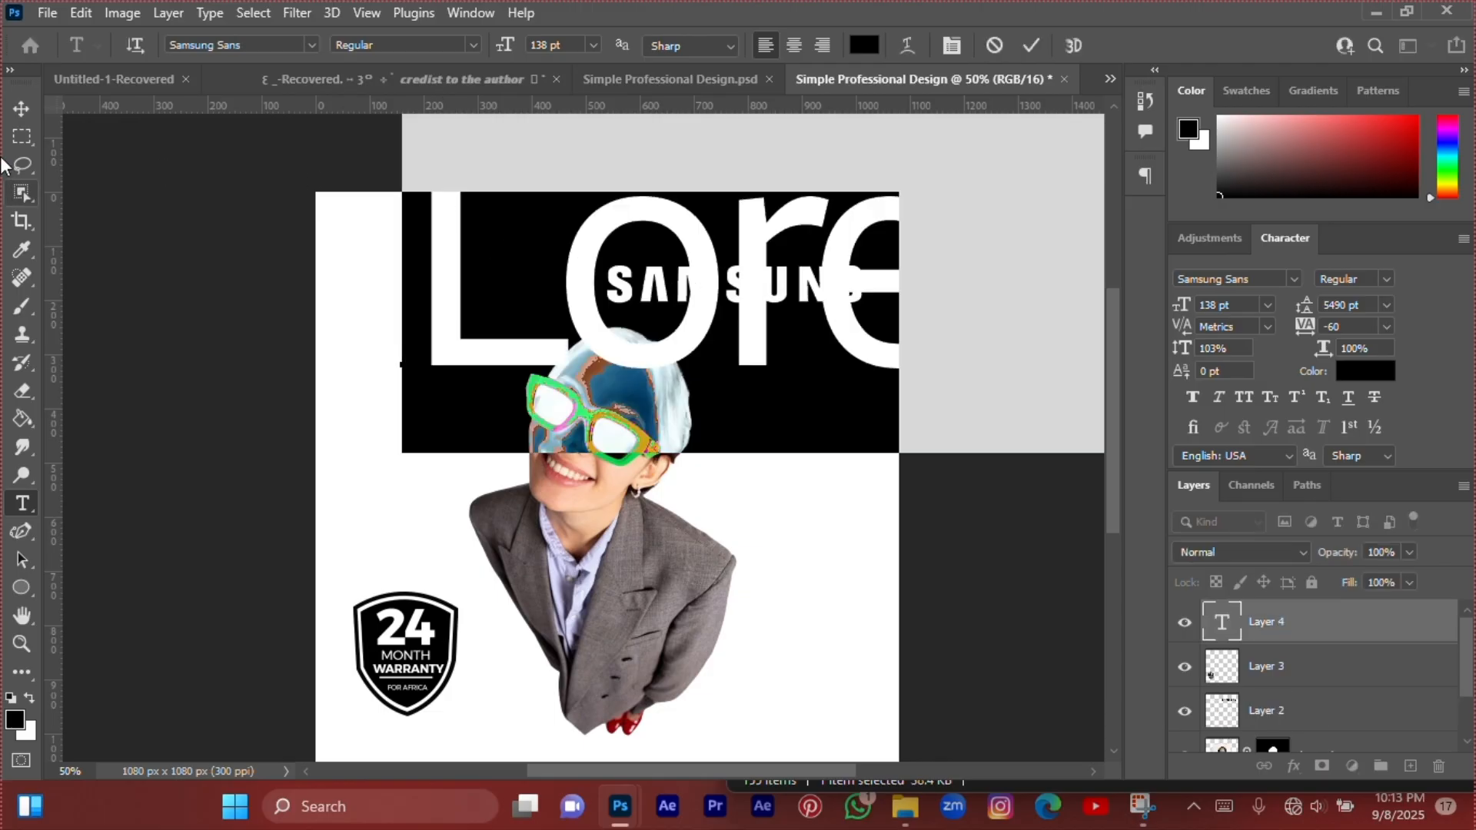
{"action": "left_click", "coordinate": [21, 111]}
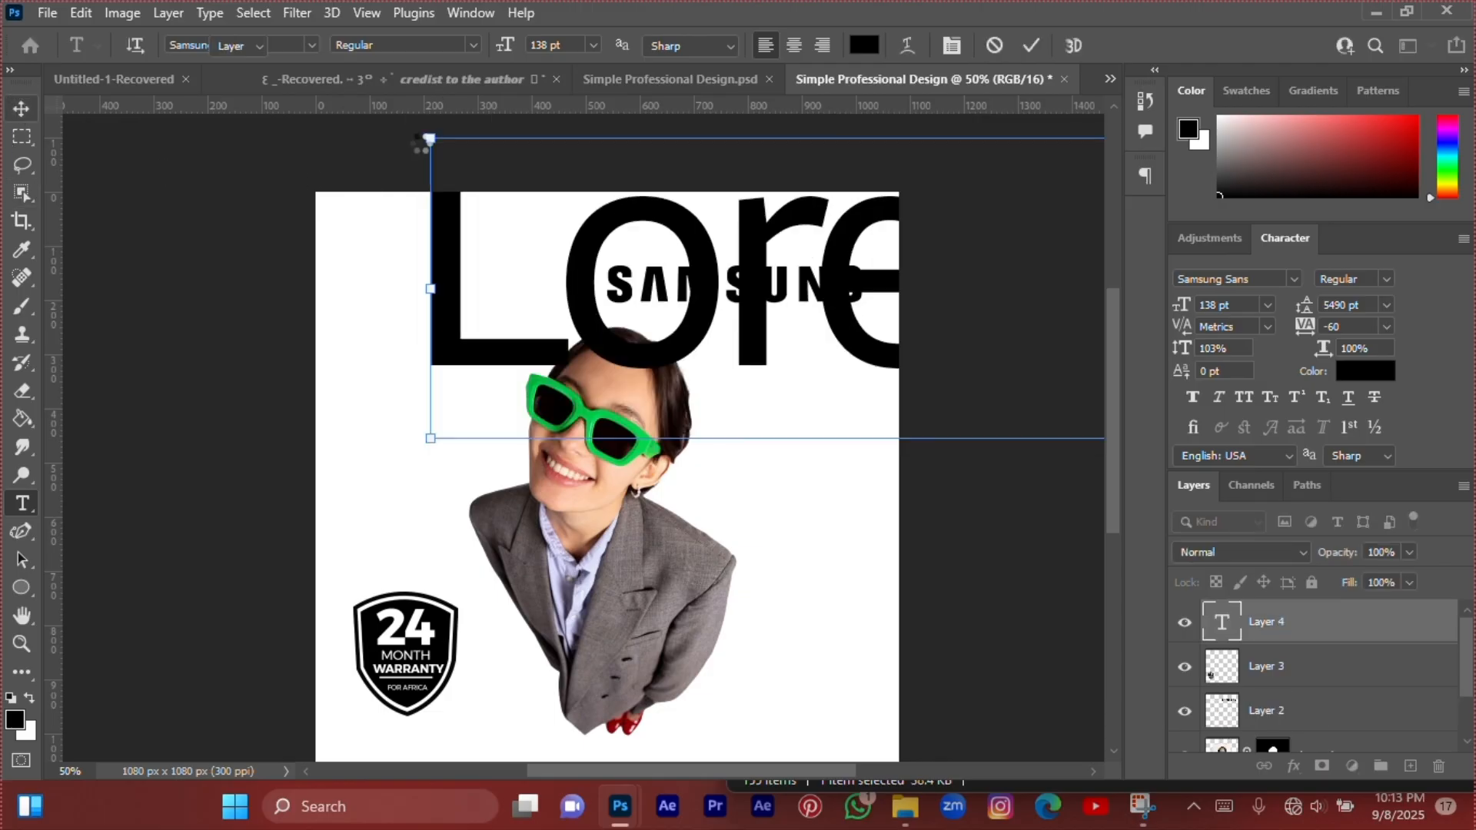
Scale the placeholder text down to about 32.74 pt and position it across the upper part of the woman's face.
{"action": "left_click_drag", "start_coordinate": [430, 136], "coordinate": [369, 307]}
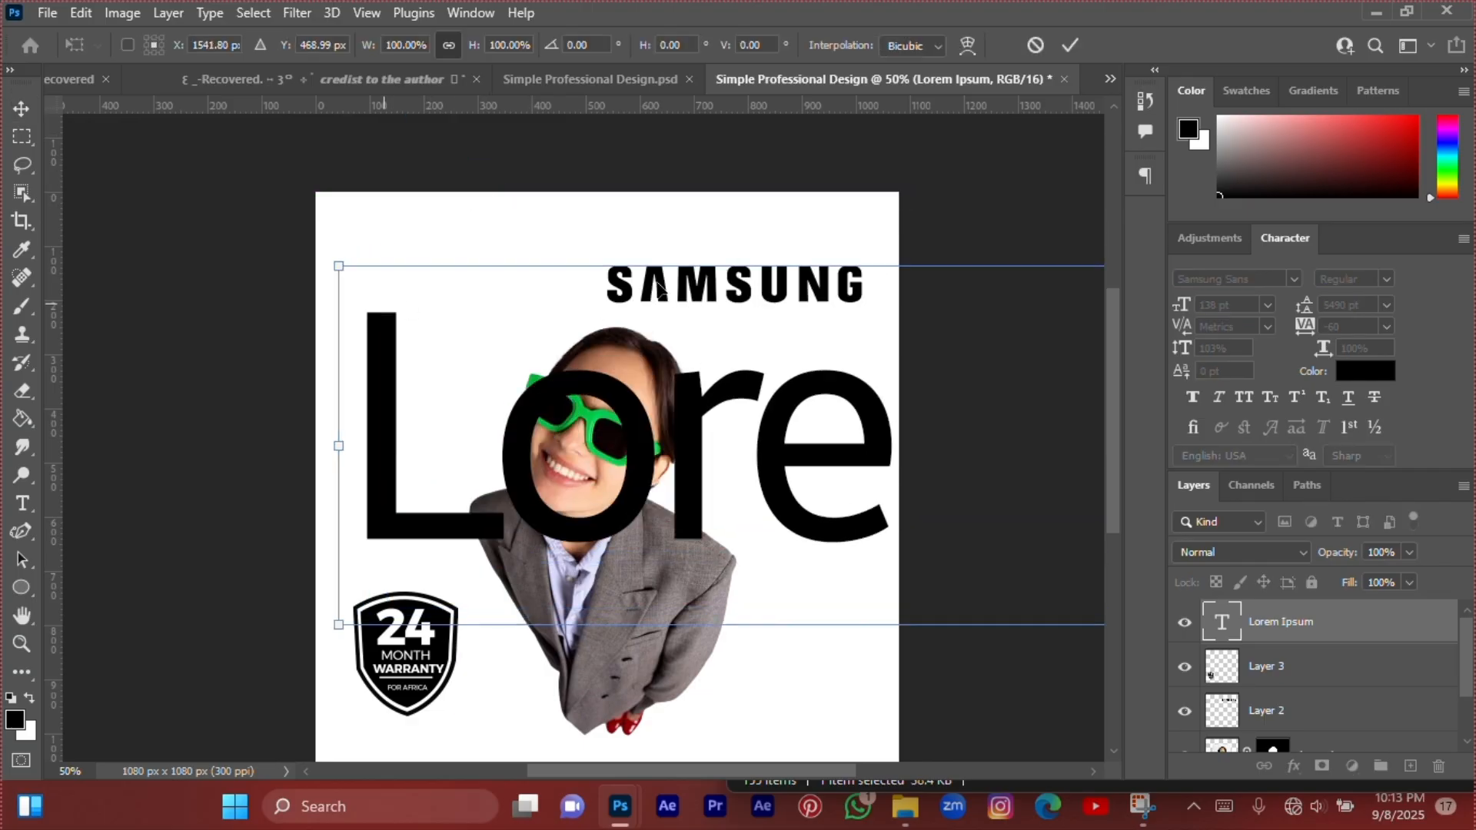
{"action": "left_click_drag", "start_coordinate": [879, 270], "coordinate": [910, 428]}
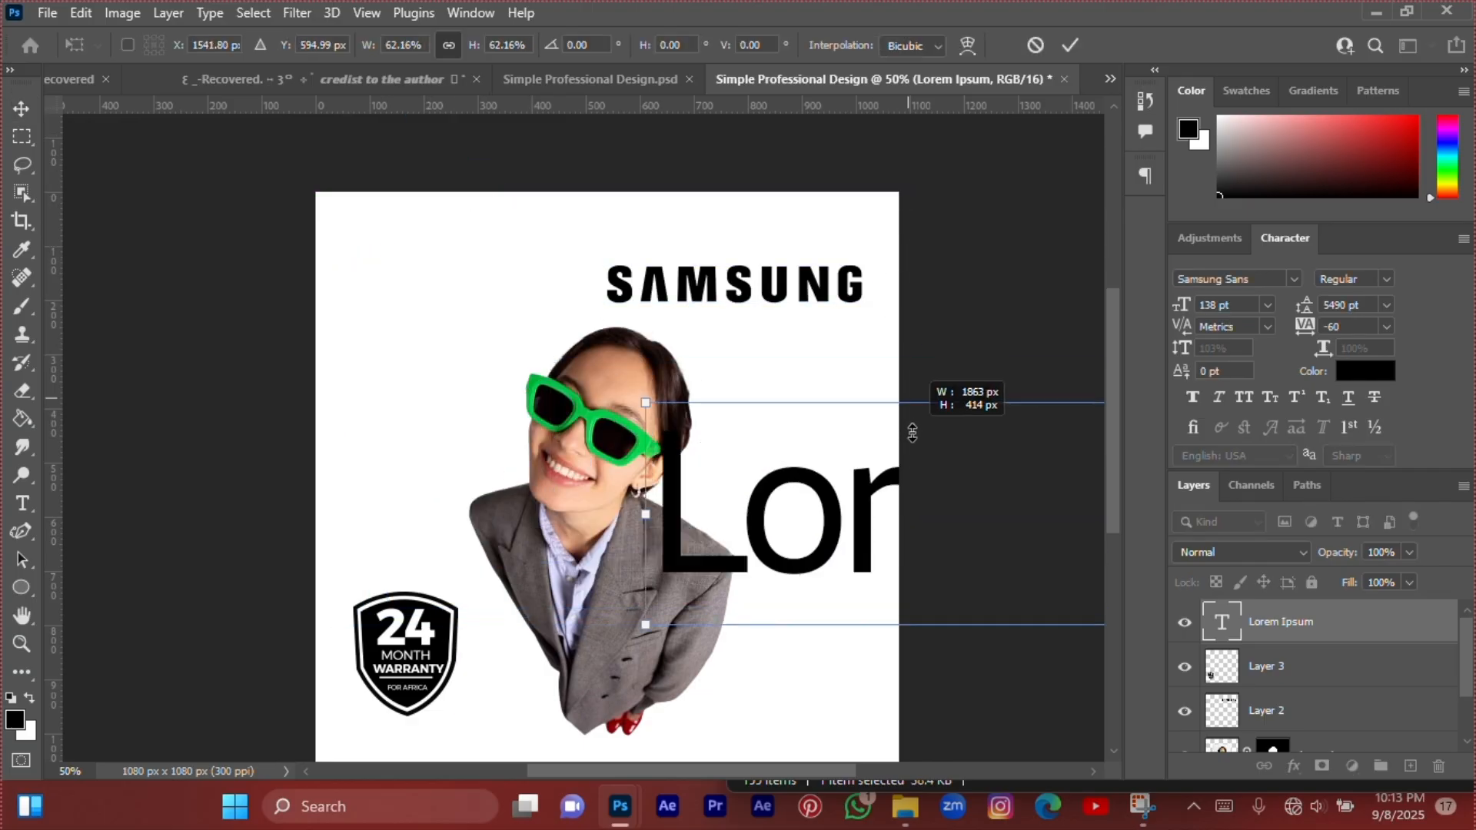
{"action": "left_click_drag", "start_coordinate": [676, 478], "coordinate": [438, 360]}
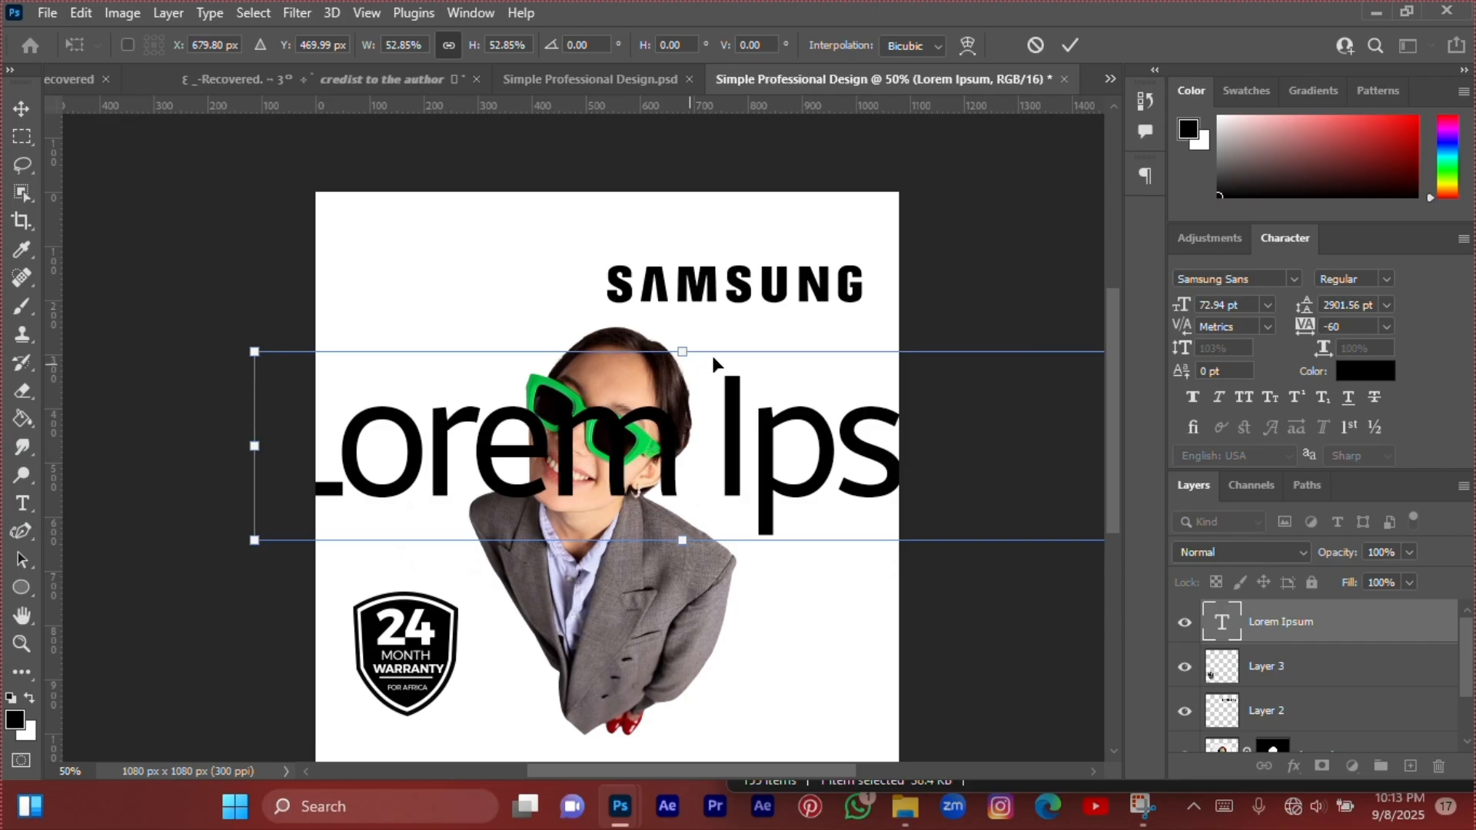
{"action": "left_click_drag", "start_coordinate": [688, 351], "coordinate": [651, 448]}
{"action": "left_click_drag", "start_coordinate": [604, 395], "coordinate": [624, 419]}
{"action": "left_click_drag", "start_coordinate": [597, 499], "coordinate": [597, 488]}
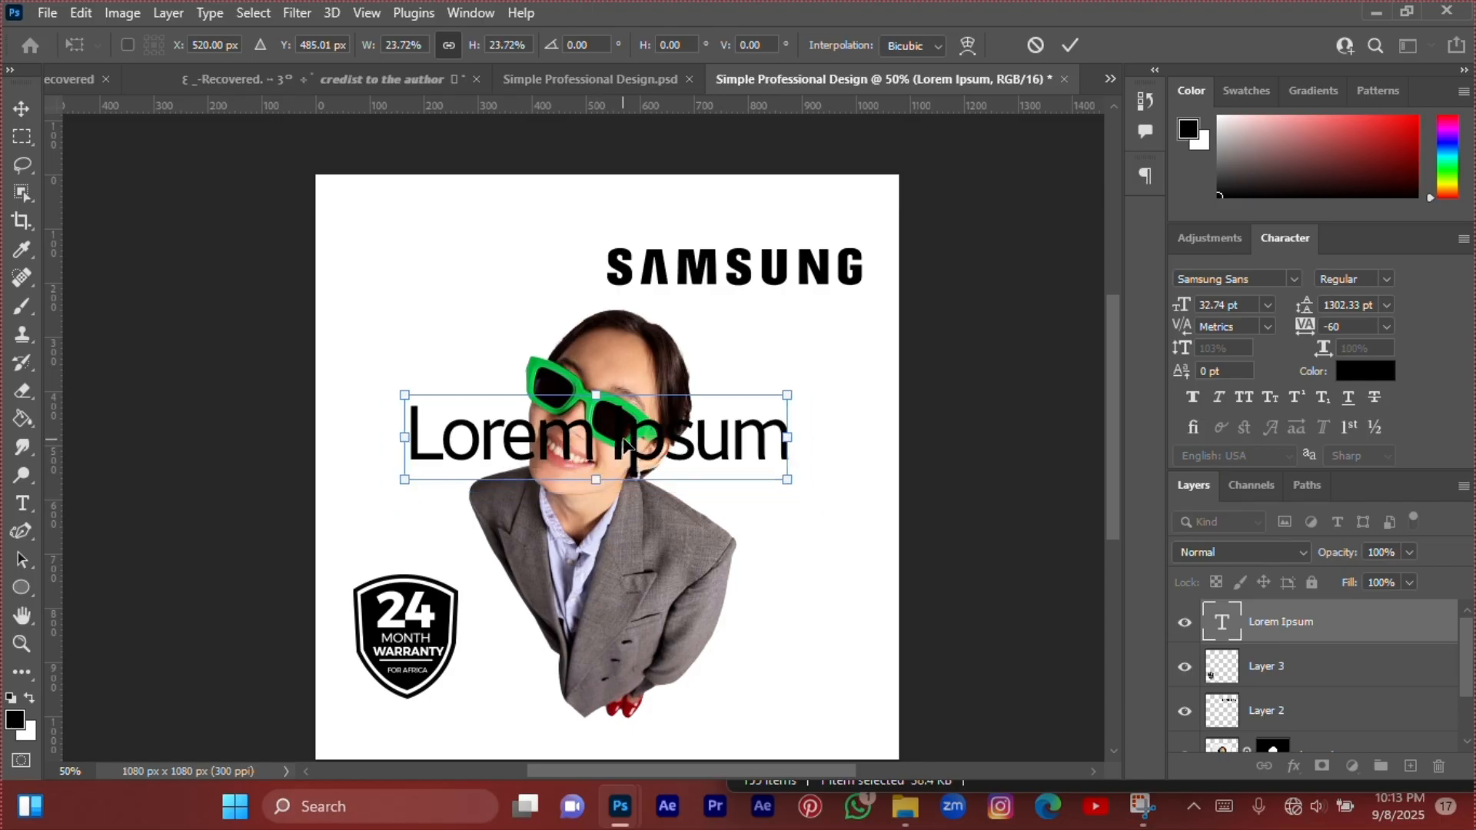
{"action": "left_click_drag", "start_coordinate": [621, 436], "coordinate": [593, 377]}
{"action": "key", "text": "Return"}
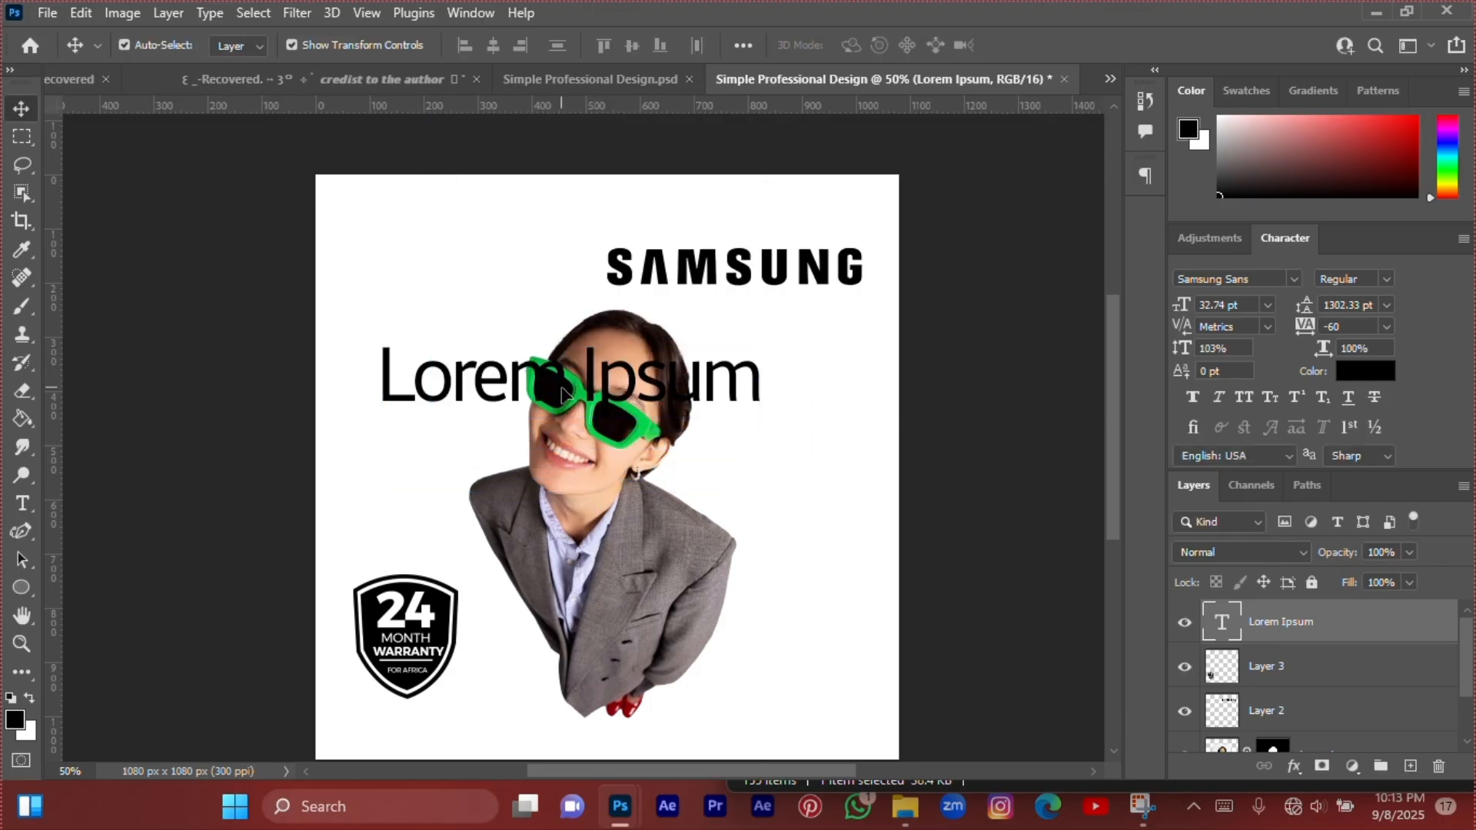
Replace the placeholder text with "Galaxy".
{"action": "double_click", "coordinate": [562, 382]}
{"action": "type", "text": "Ga"}
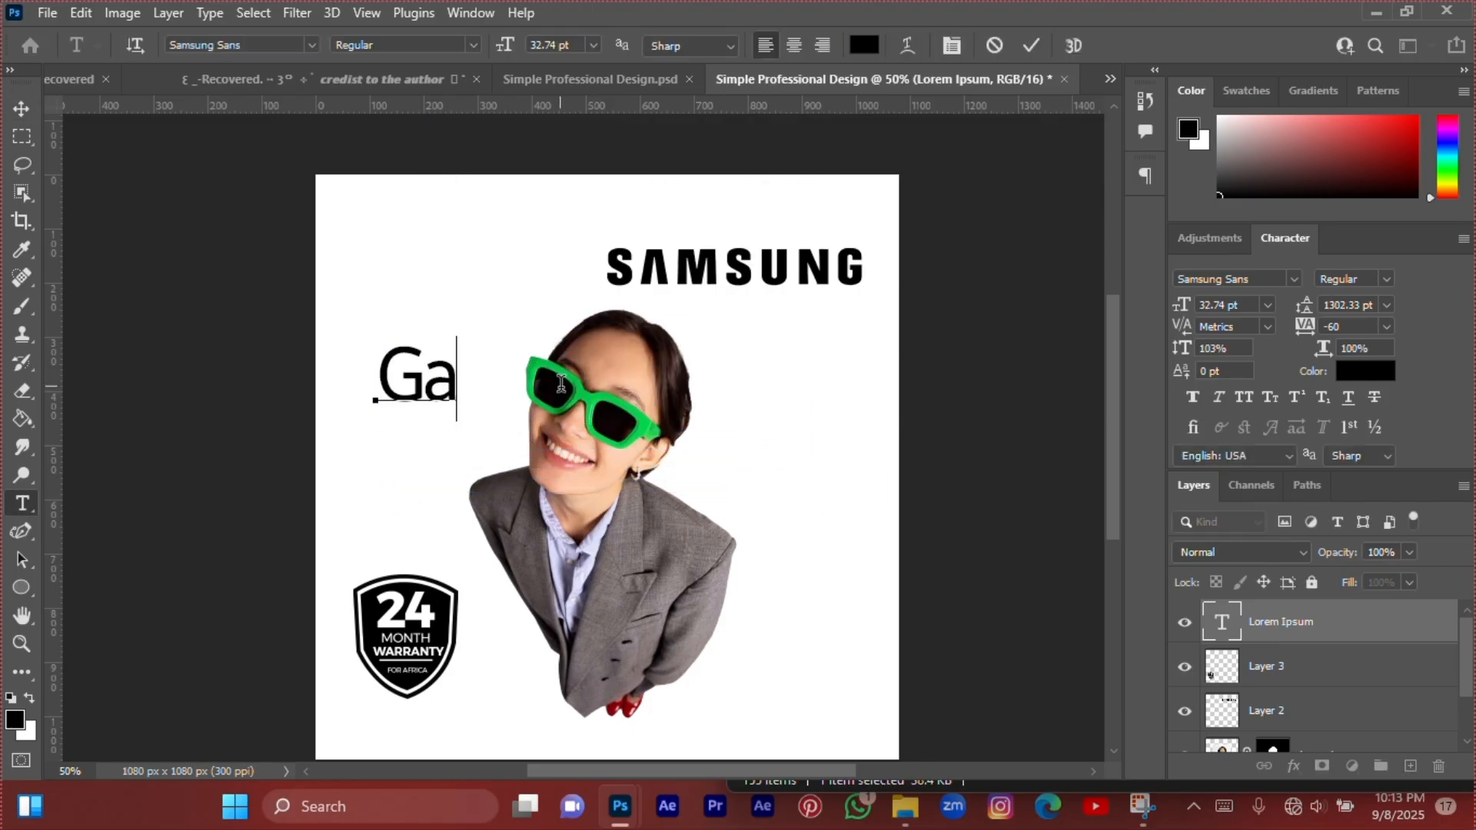
{"action": "type", "text": "lax"}
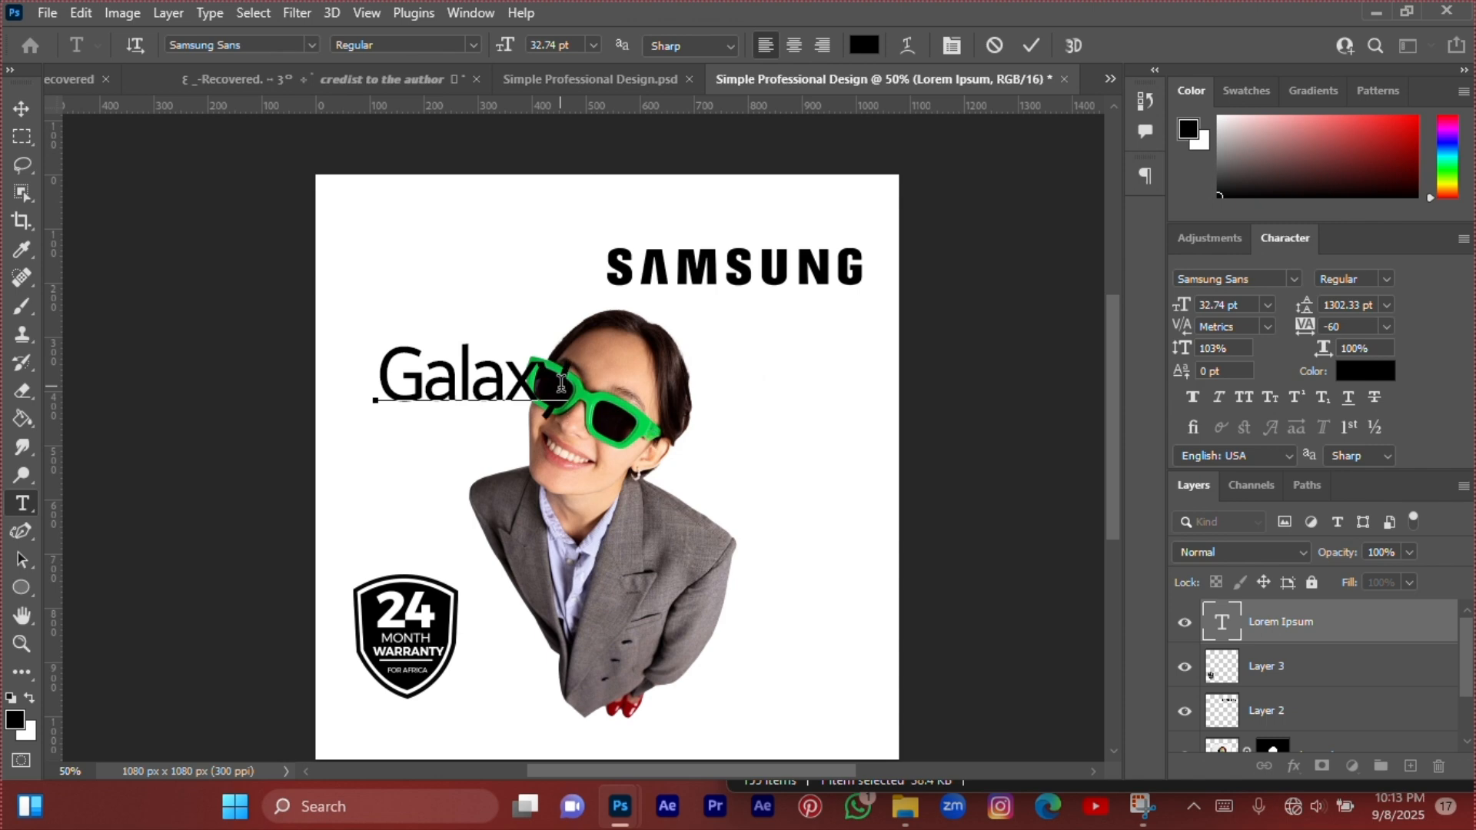
{"action": "type", "text": "y"}
{"action": "left_click", "coordinate": [1031, 44]}
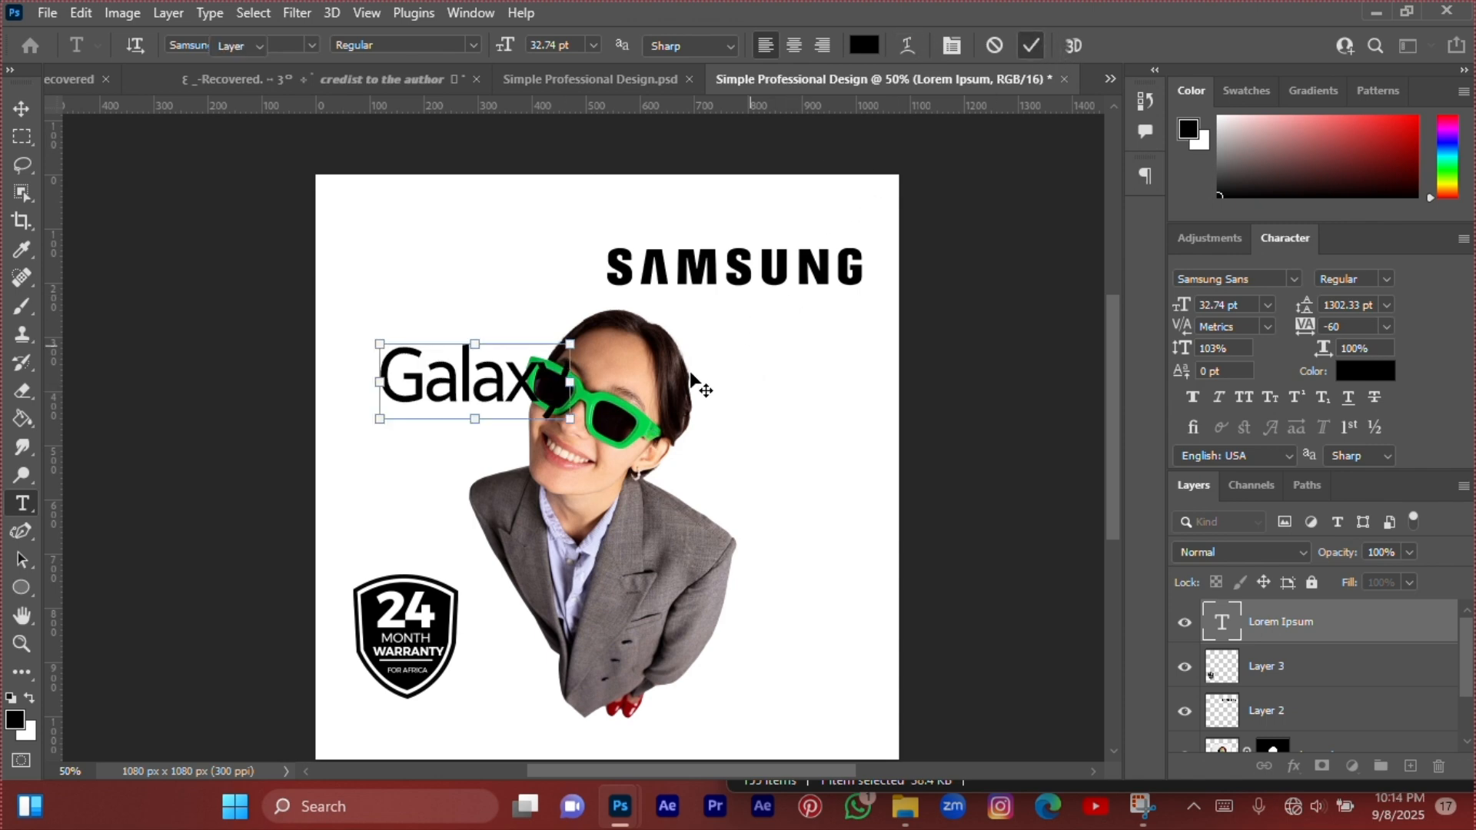
Move the woman to the right so that she stands clear of the Galaxy text.
{"action": "key", "text": "v"}
{"action": "left_click_drag", "start_coordinate": [646, 392], "coordinate": [732, 402]}
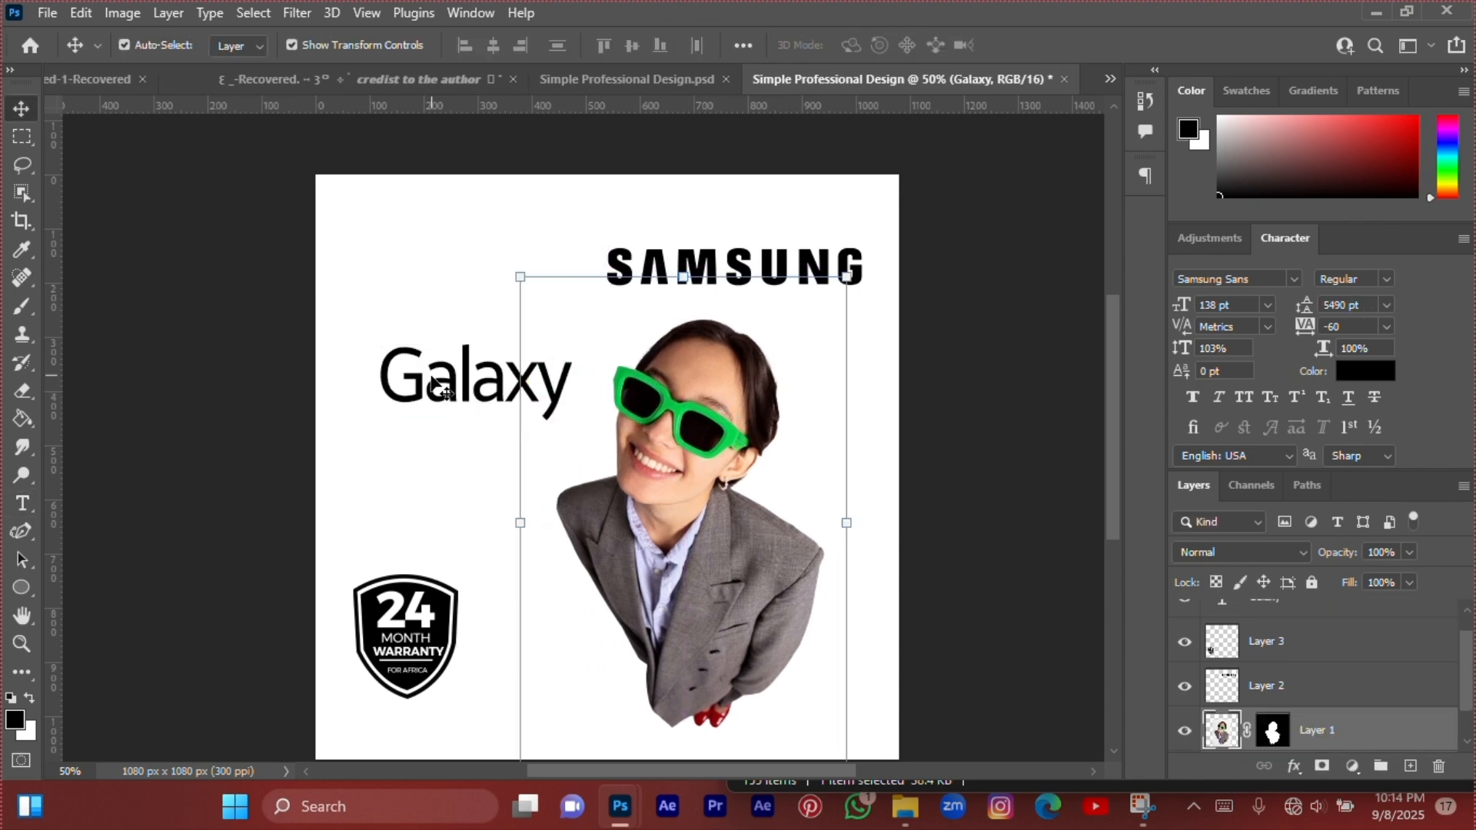
Enlarge the Galaxy text to about 35.58 pt and shift it slightly left.
{"action": "left_click", "coordinate": [439, 386]}
{"action": "left_click_drag", "start_coordinate": [572, 346], "coordinate": [582, 329]}
{"action": "left_click_drag", "start_coordinate": [529, 375], "coordinate": [523, 375]}
{"action": "key", "text": "Return"}
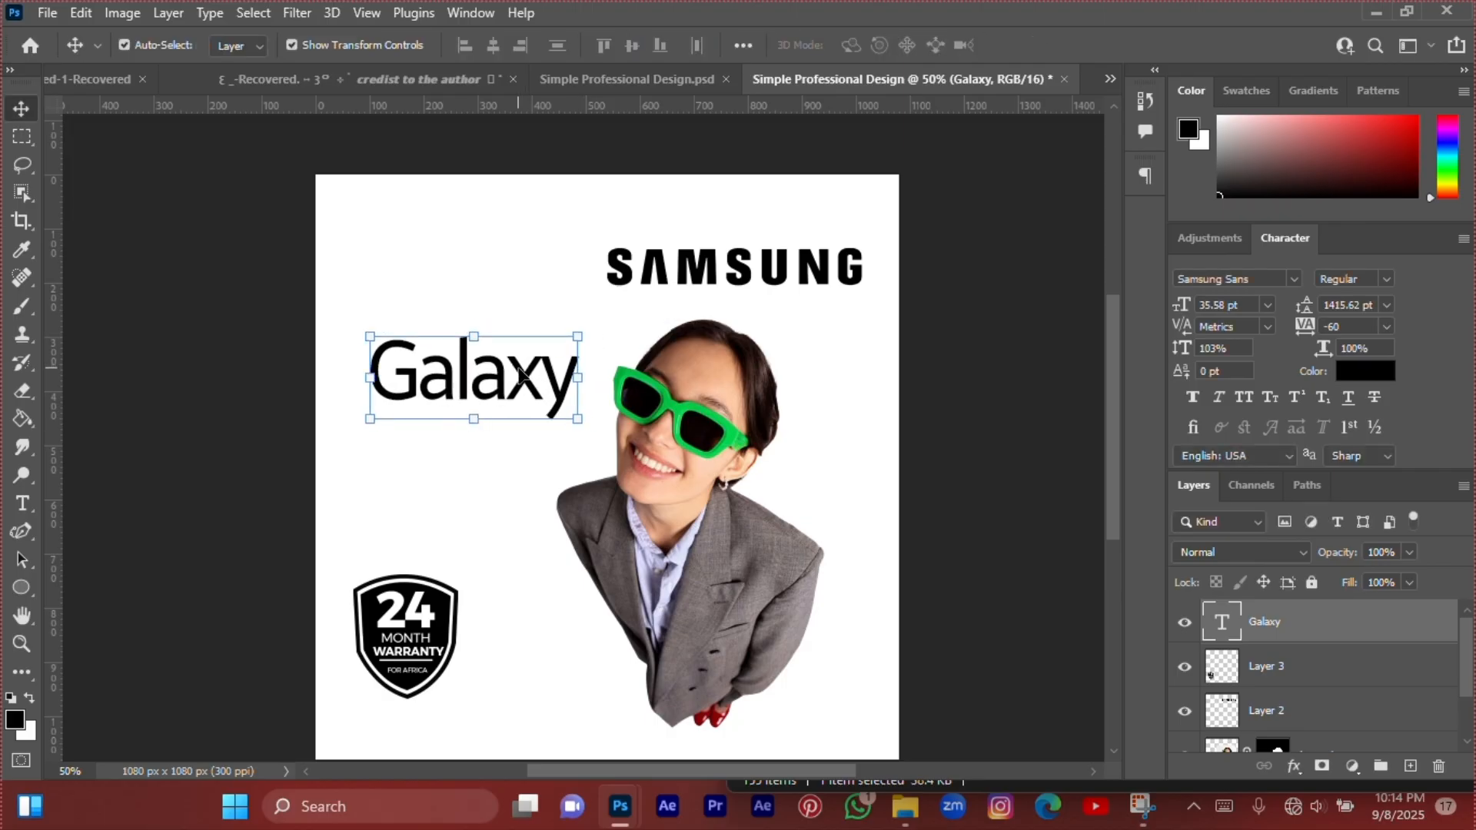
Duplicate the Galaxy text layer and move the copy straight down to sit directly below the original.
{"action": "key", "text": "ctrl+j"}
{"action": "key", "text": "shift+Down"}
{"action": "key", "text": "shift+Down"}
{"action": "key", "text": "shift+Down"}
{"action": "key", "text": "shift+Down"}
{"action": "key", "text": "shift+Down"}
{"action": "key", "text": "shift+Down"}
{"action": "key", "text": "shift+Down"}
{"action": "key", "text": "shift+Down"}
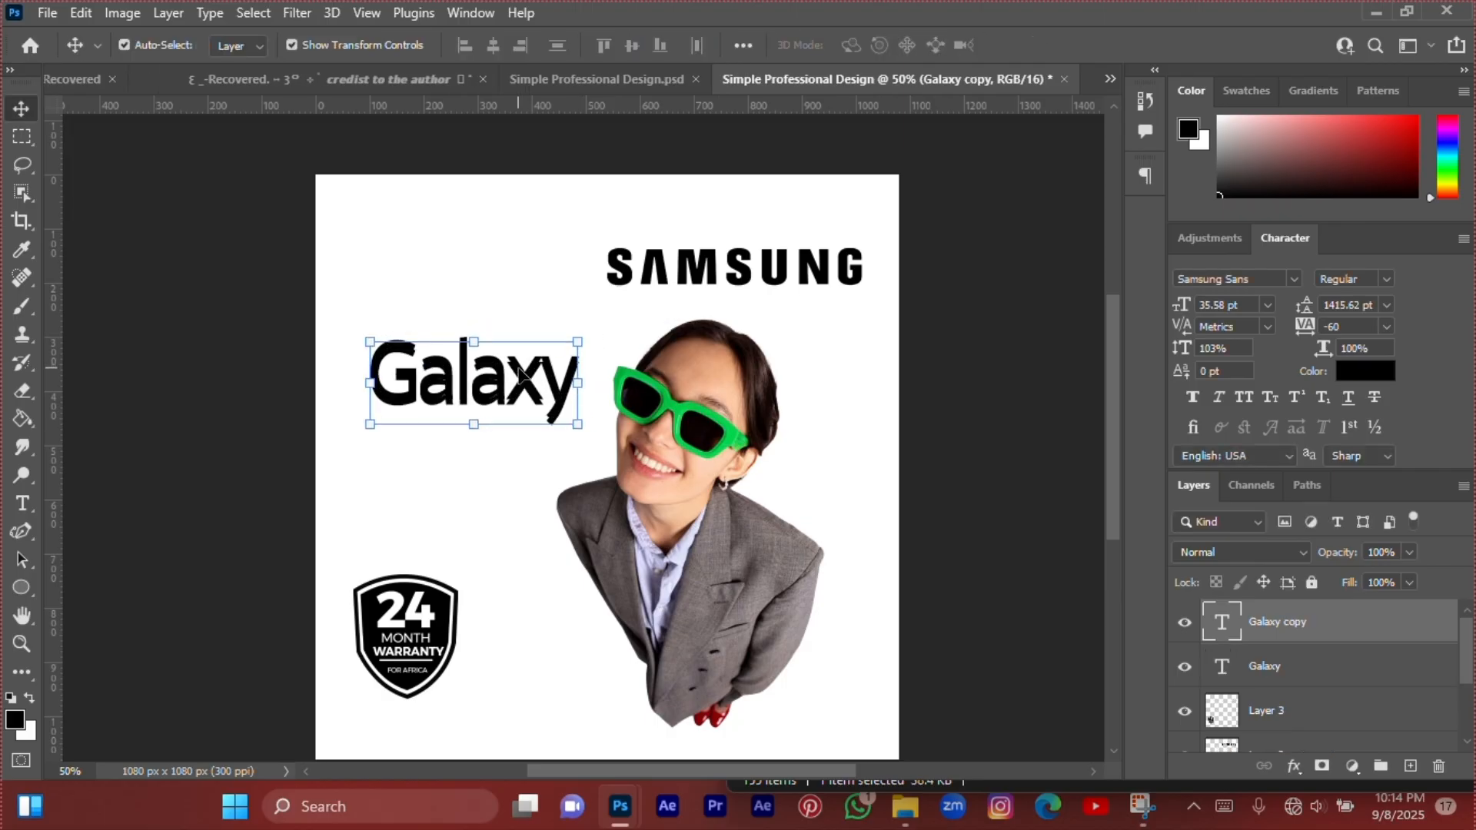
{"action": "key", "text": "shift+Down"}
{"action": "key", "text": "shift+Down"}
{"action": "key", "text": "shift+Down"}
{"action": "key", "text": "shift+Down"}
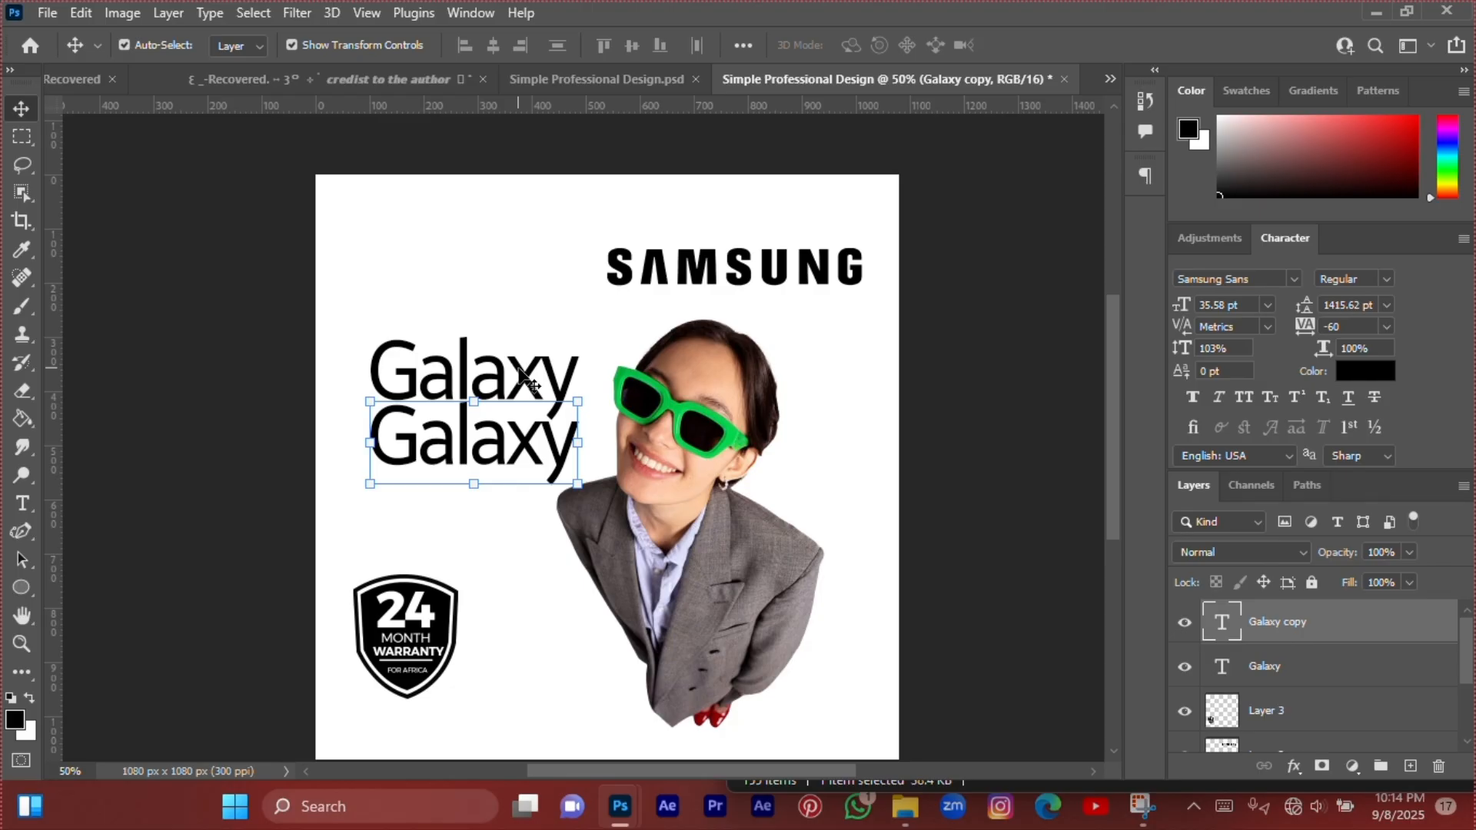
Replace the text of the lower Galaxy copy with "A07".
{"action": "double_click", "coordinate": [544, 453]}
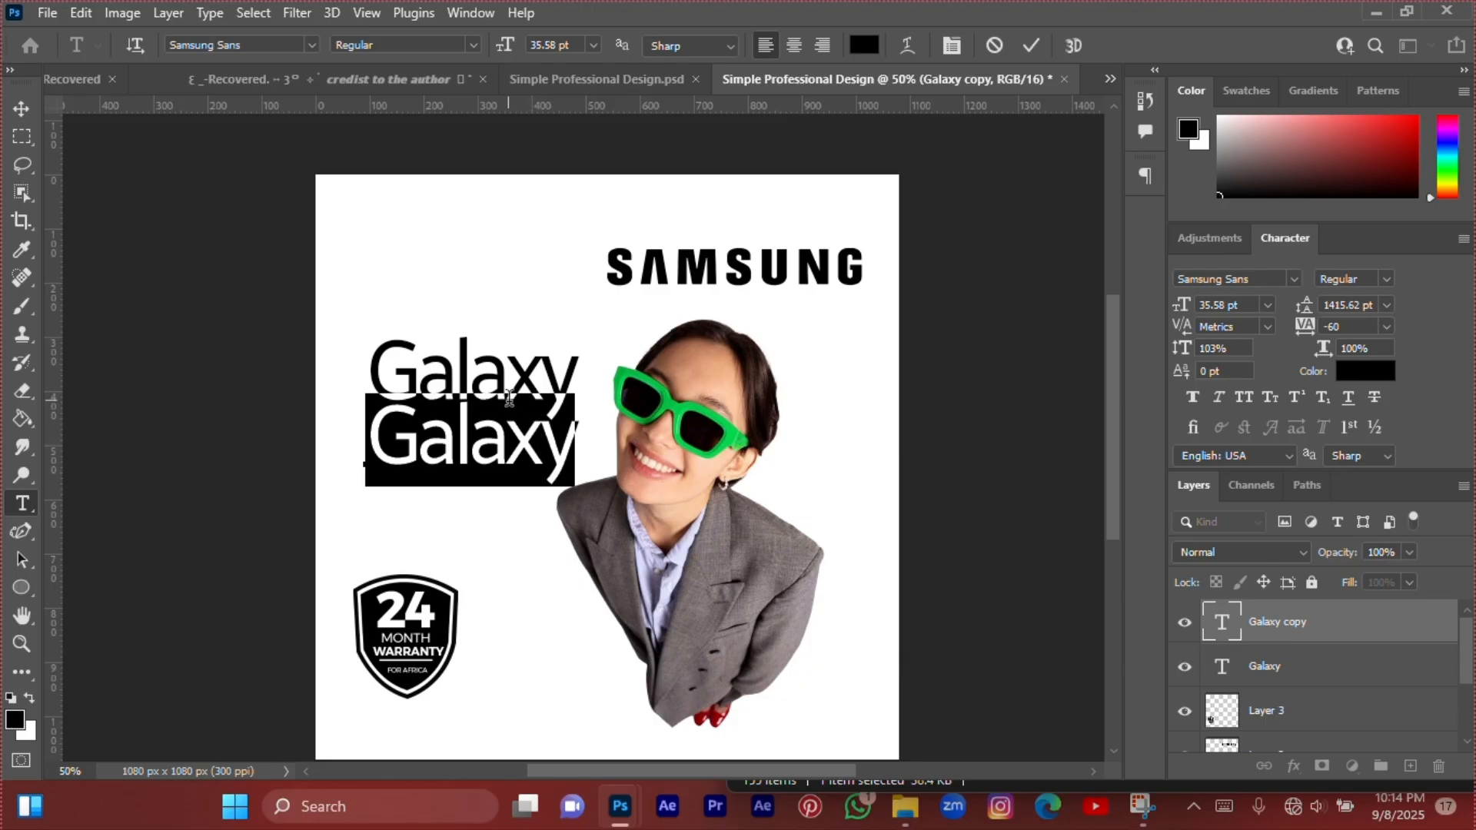
{"action": "type", "text": "a"}
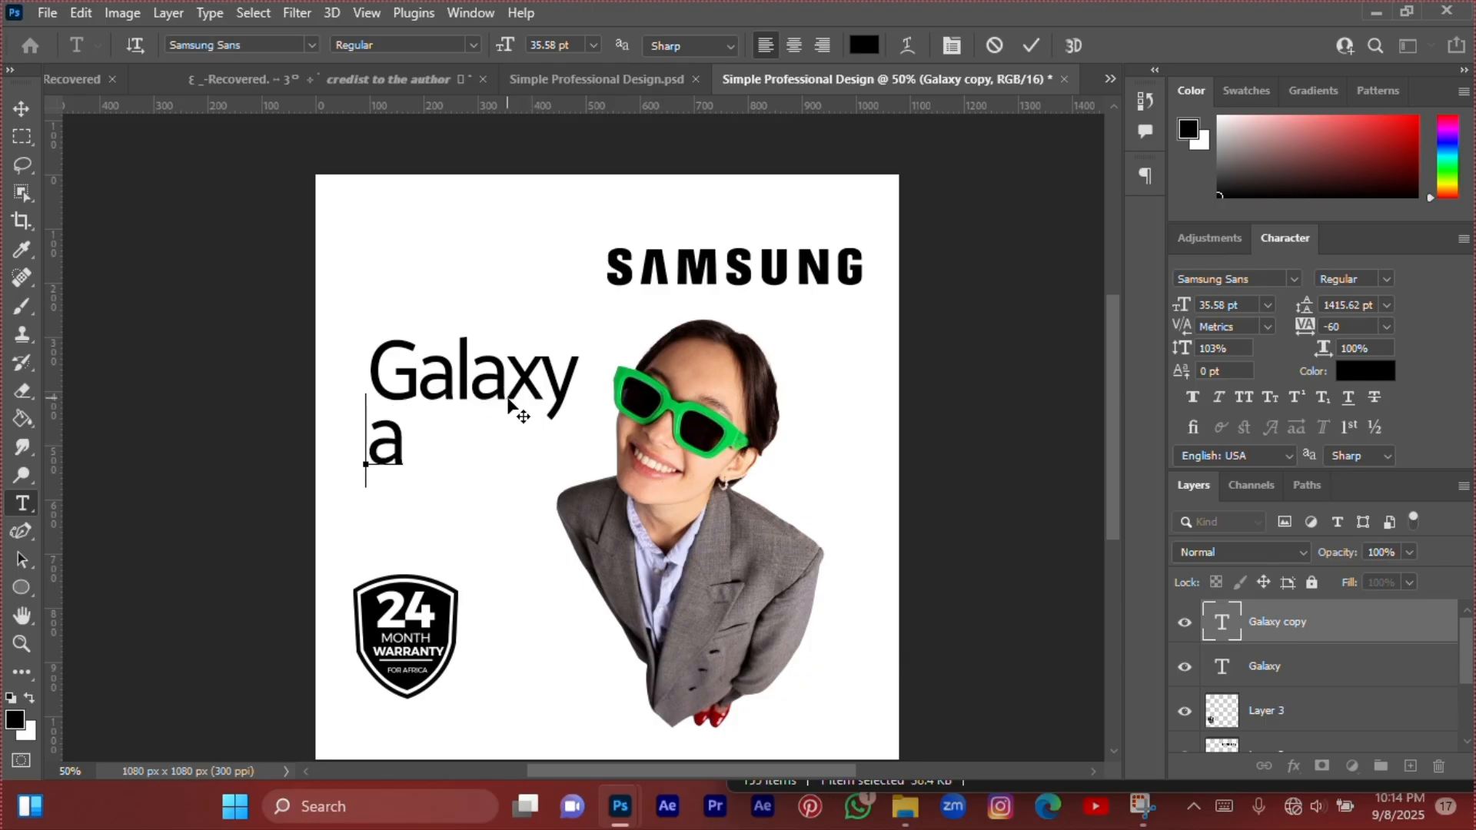
{"action": "key", "text": "BackSpace"}
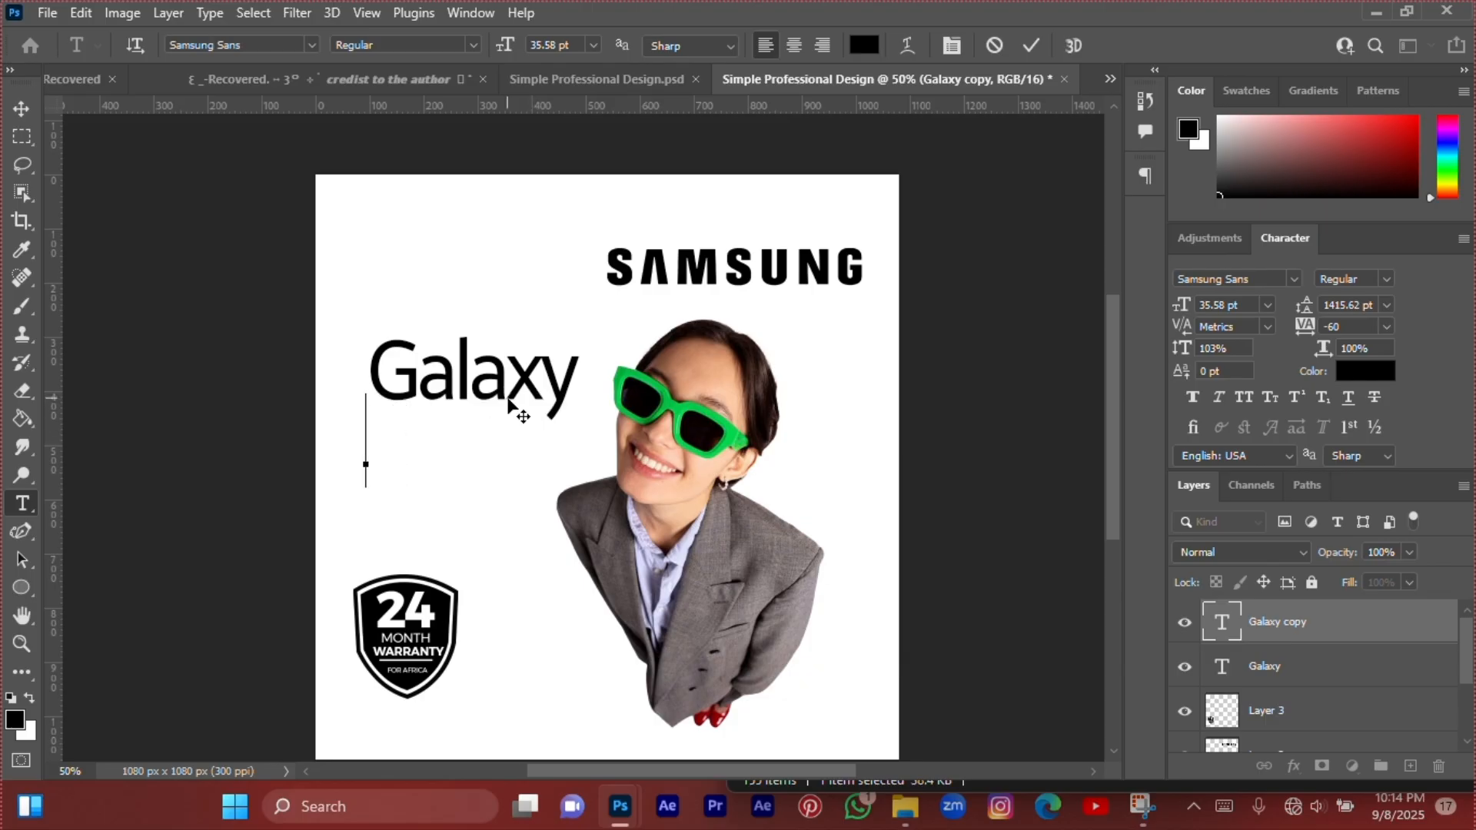
{"action": "type", "text": "A0"}
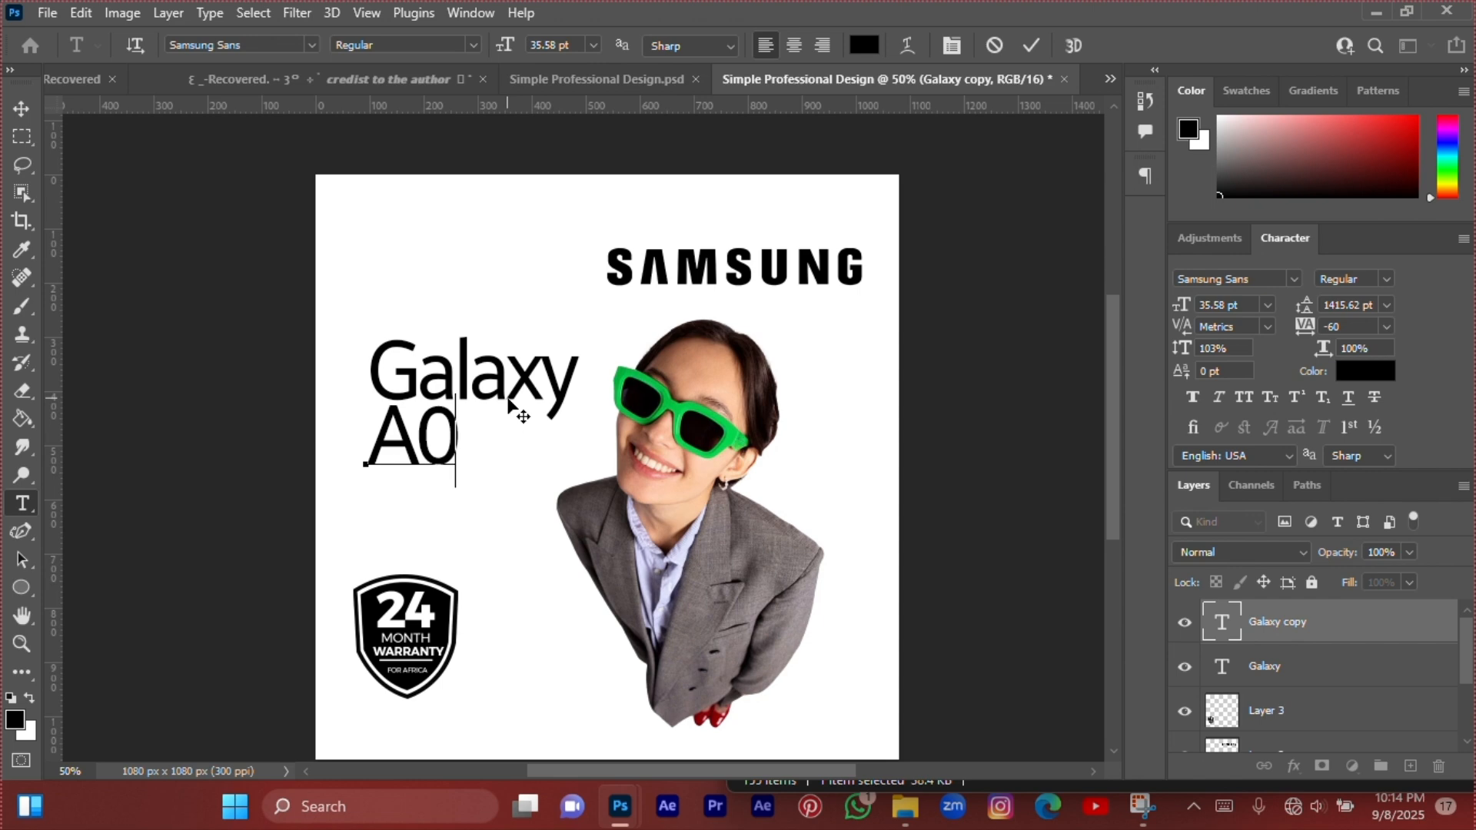
{"action": "type", "text": "7"}
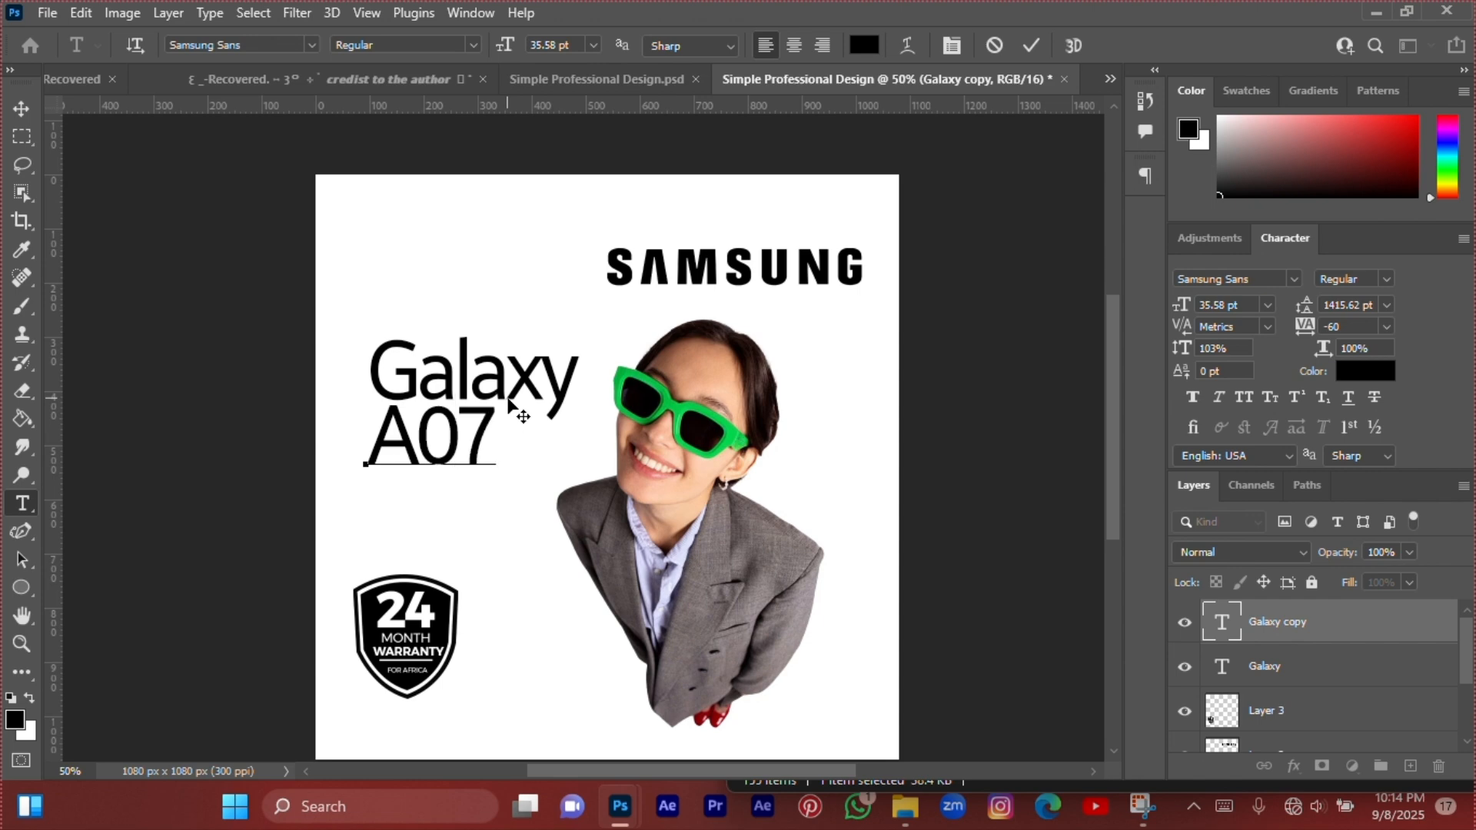
{"action": "left_click", "coordinate": [1031, 45]}
{"action": "key", "text": "v"}
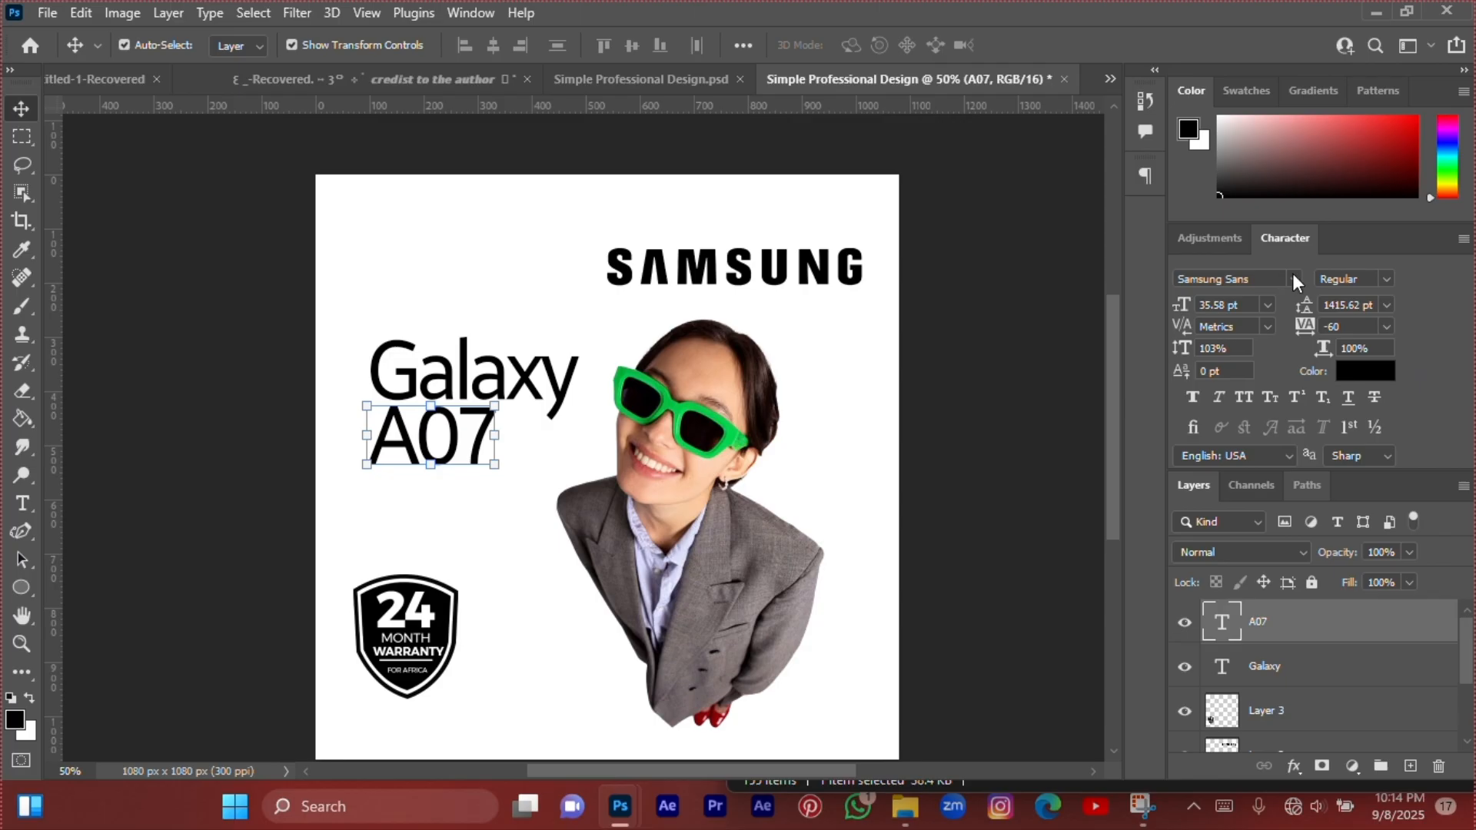
Set the font style of the A07 text to Medium and adjust its position slightly.
{"action": "left_click", "coordinate": [1386, 278]}
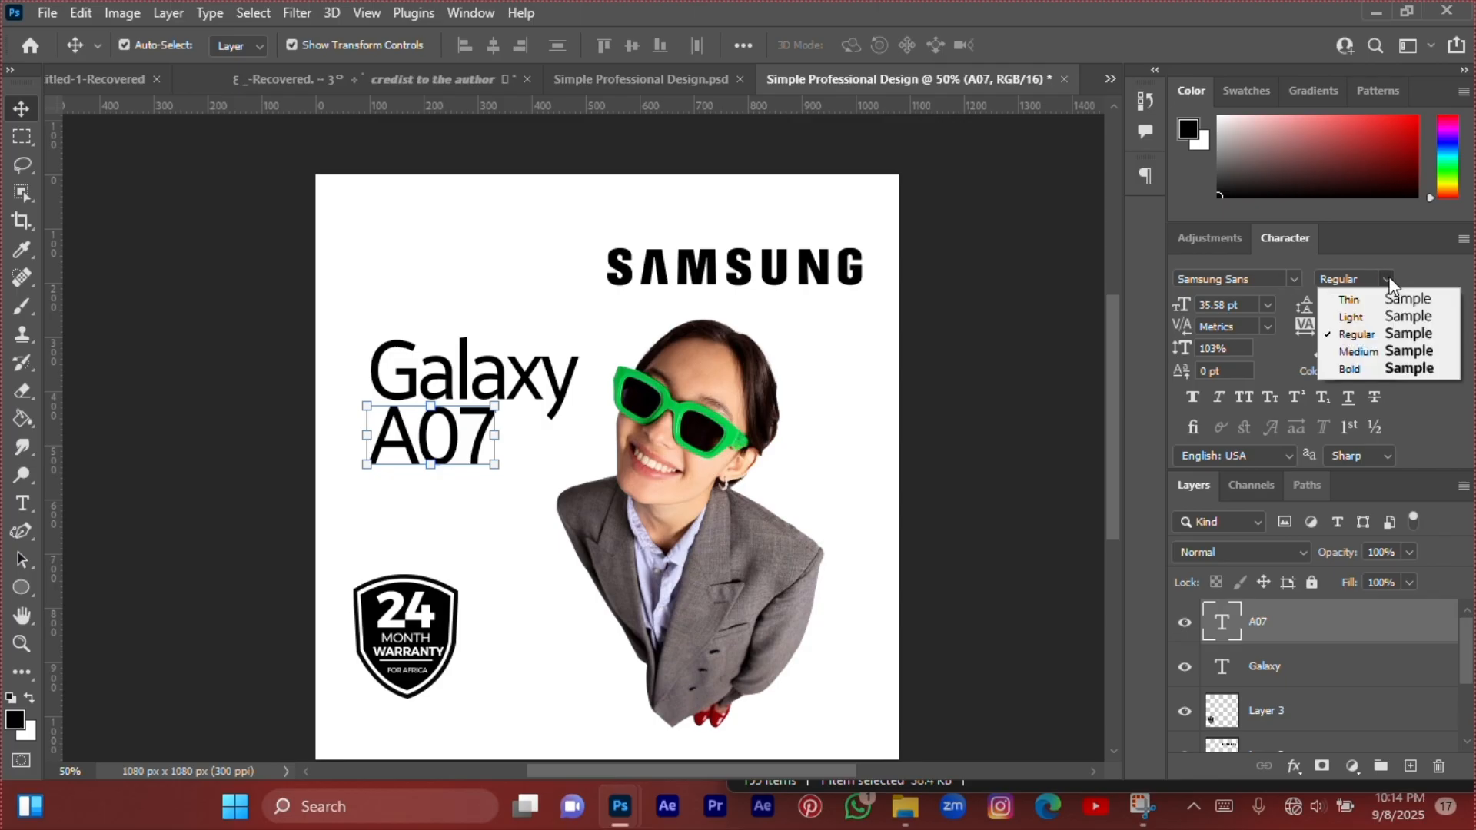
{"action": "left_click", "coordinate": [1358, 351]}
{"action": "left_click_drag", "start_coordinate": [469, 456], "coordinate": [466, 457]}
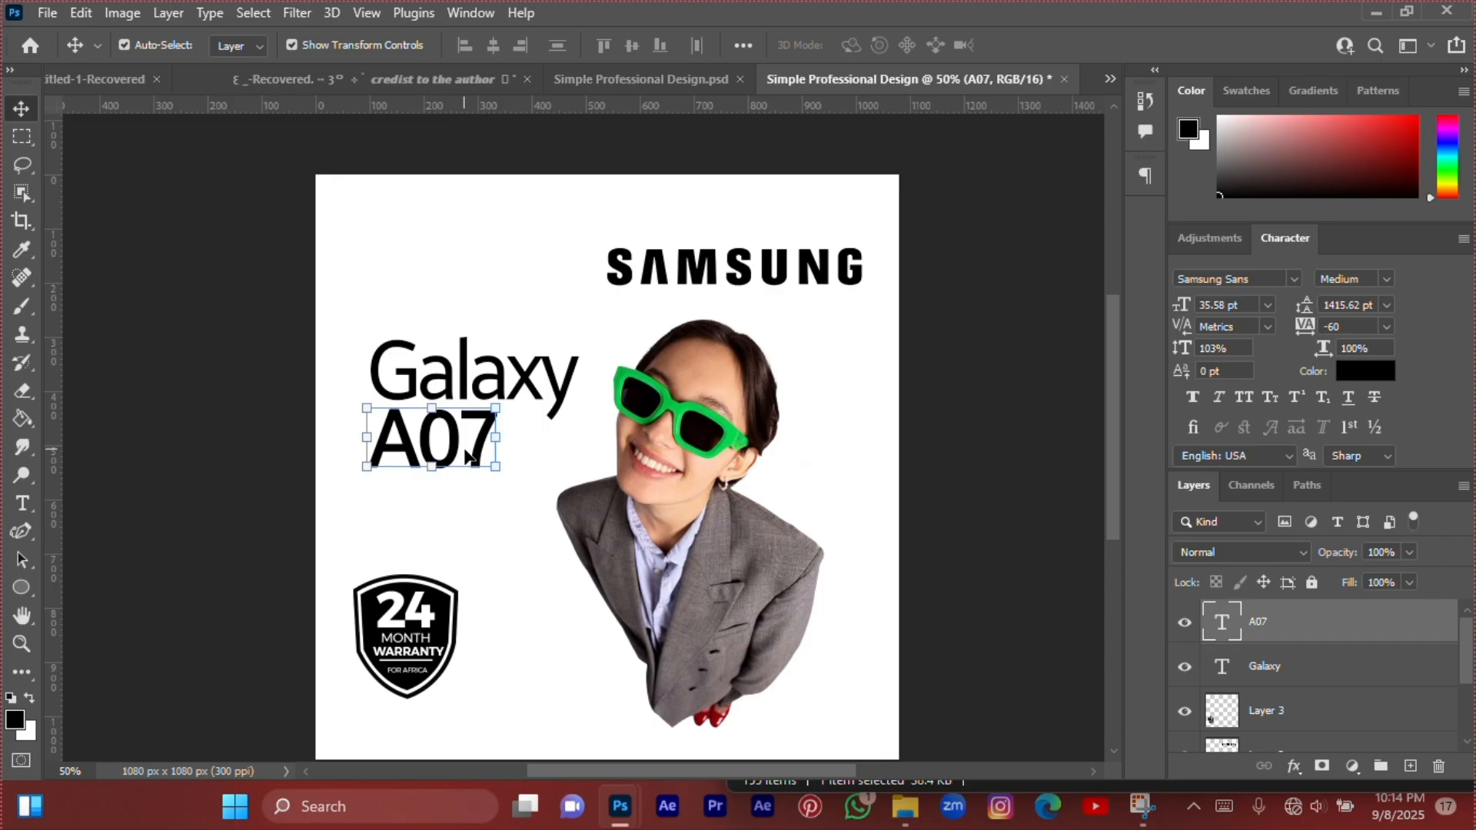
Move the woman slightly down and the 24 Month Warranty badge slightly up.
{"action": "left_click", "coordinate": [276, 421]}
{"action": "scroll", "coordinate": [457, 427], "scroll_direction": "down", "scroll_amount": 1}
{"action": "left_click", "coordinate": [696, 437]}
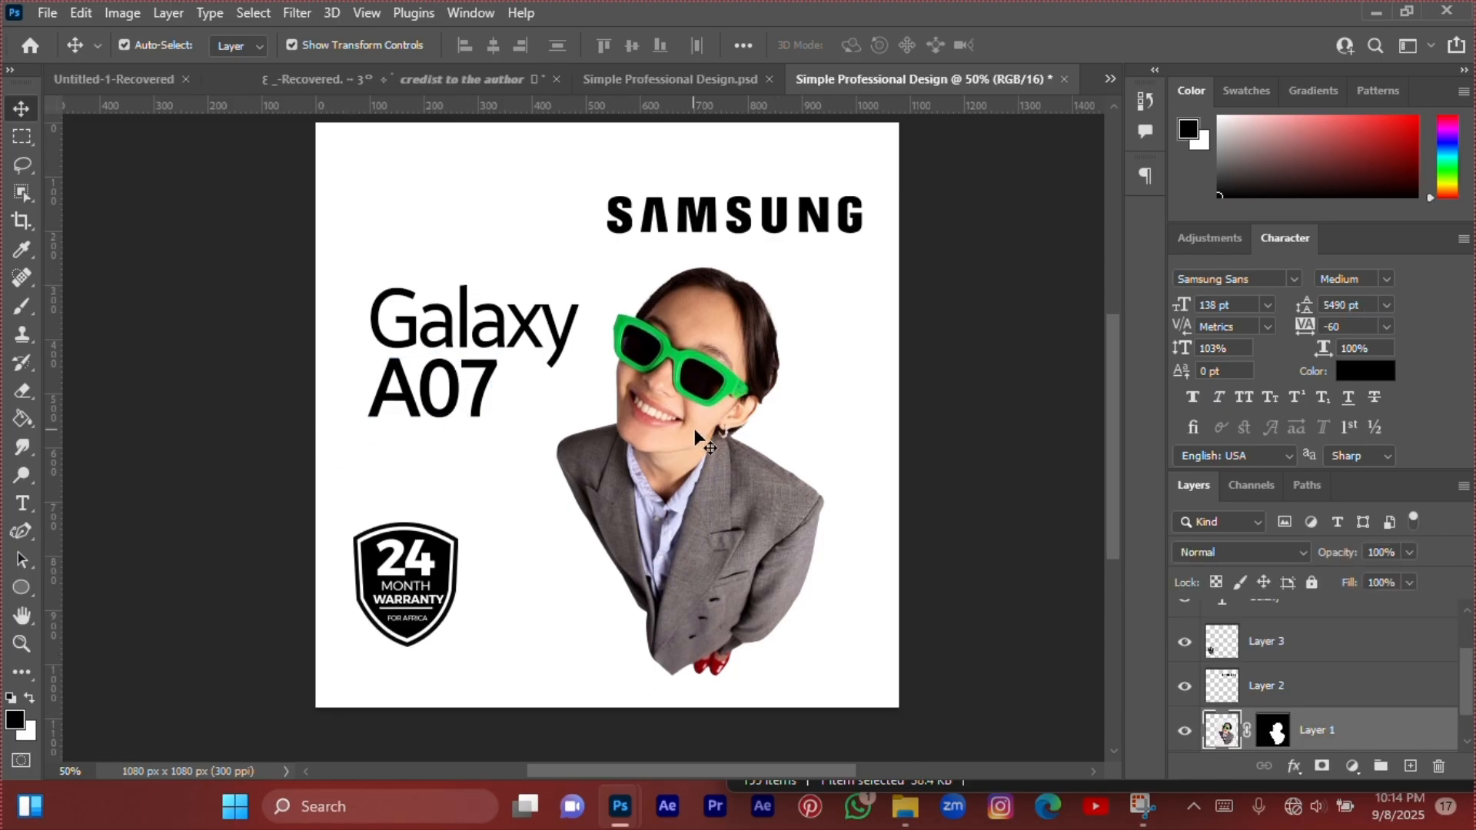
{"action": "left_click_drag", "start_coordinate": [695, 430], "coordinate": [695, 440]}
{"action": "scroll", "coordinate": [547, 459], "scroll_direction": "down", "scroll_amount": 2}
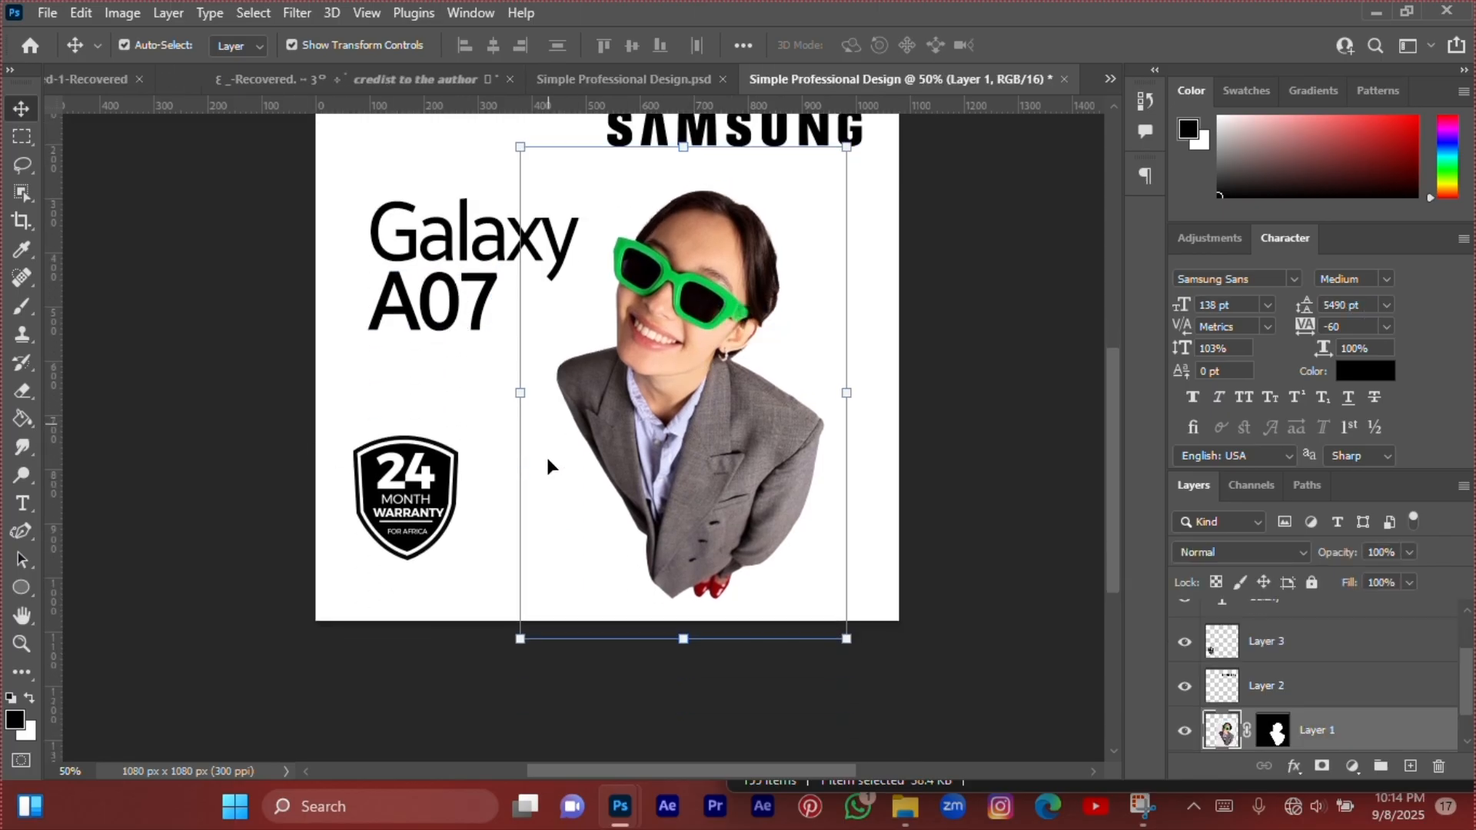
{"action": "scroll", "coordinate": [547, 465], "scroll_direction": "down", "scroll_amount": 1}
{"action": "left_click_drag", "start_coordinate": [398, 486], "coordinate": [398, 476]}
Move the Galaxy and A07 text up together and scale both slightly larger.
{"action": "scroll", "coordinate": [366, 296], "scroll_direction": "up", "scroll_amount": 3}
{"action": "left_click_drag", "start_coordinate": [474, 348], "coordinate": [475, 329]}
{"action": "key", "text": "ctrl+t"}
{"action": "left_click_drag", "start_coordinate": [577, 250], "coordinate": [602, 237]}
{"action": "left_click", "coordinate": [847, 358]}
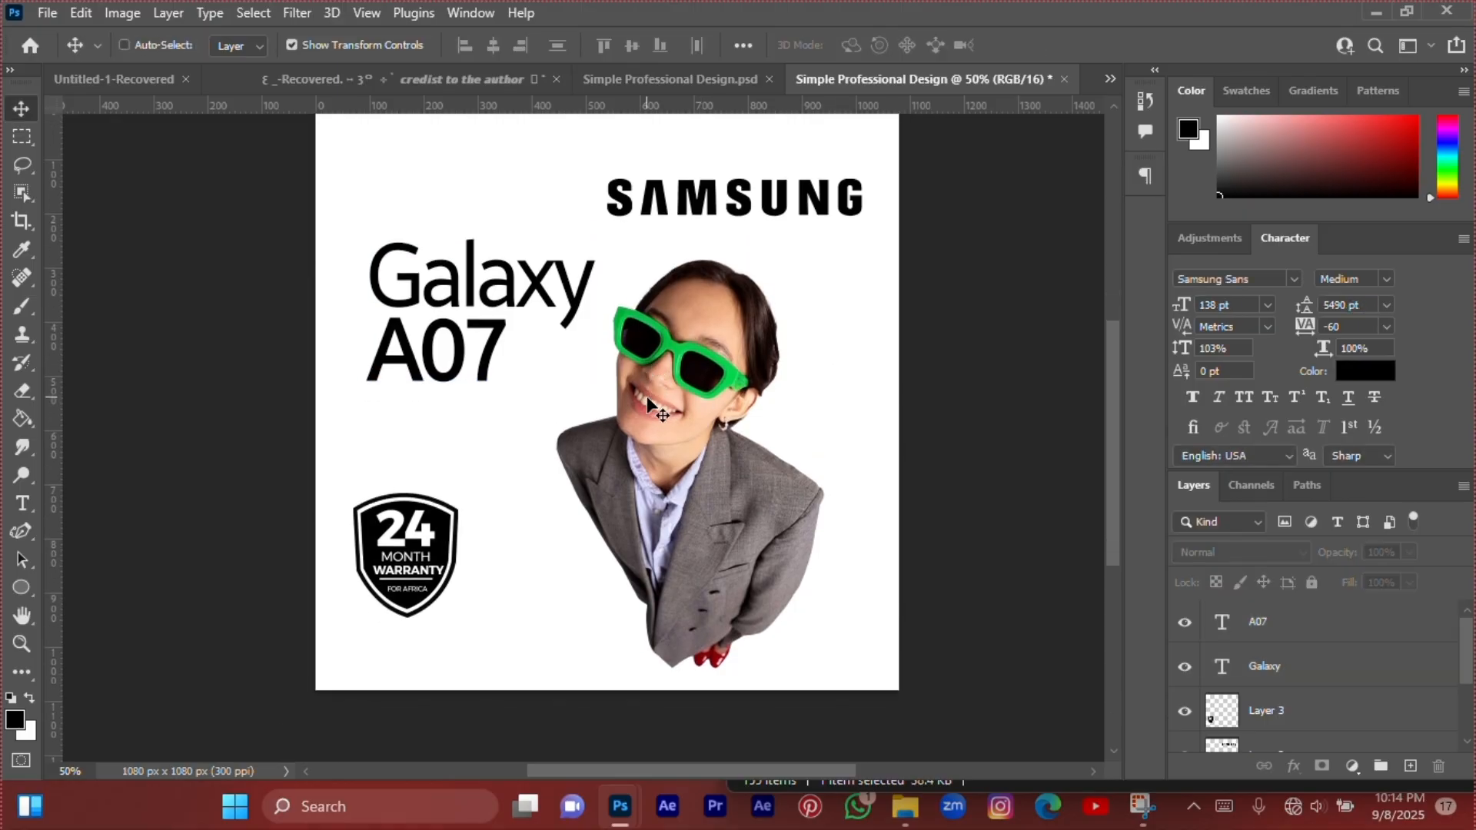
Open samsung_galaxy_a07_light_violet.png from the PICTURES folder on the Desktop.
{"action": "key", "text": "ctrl+o"}
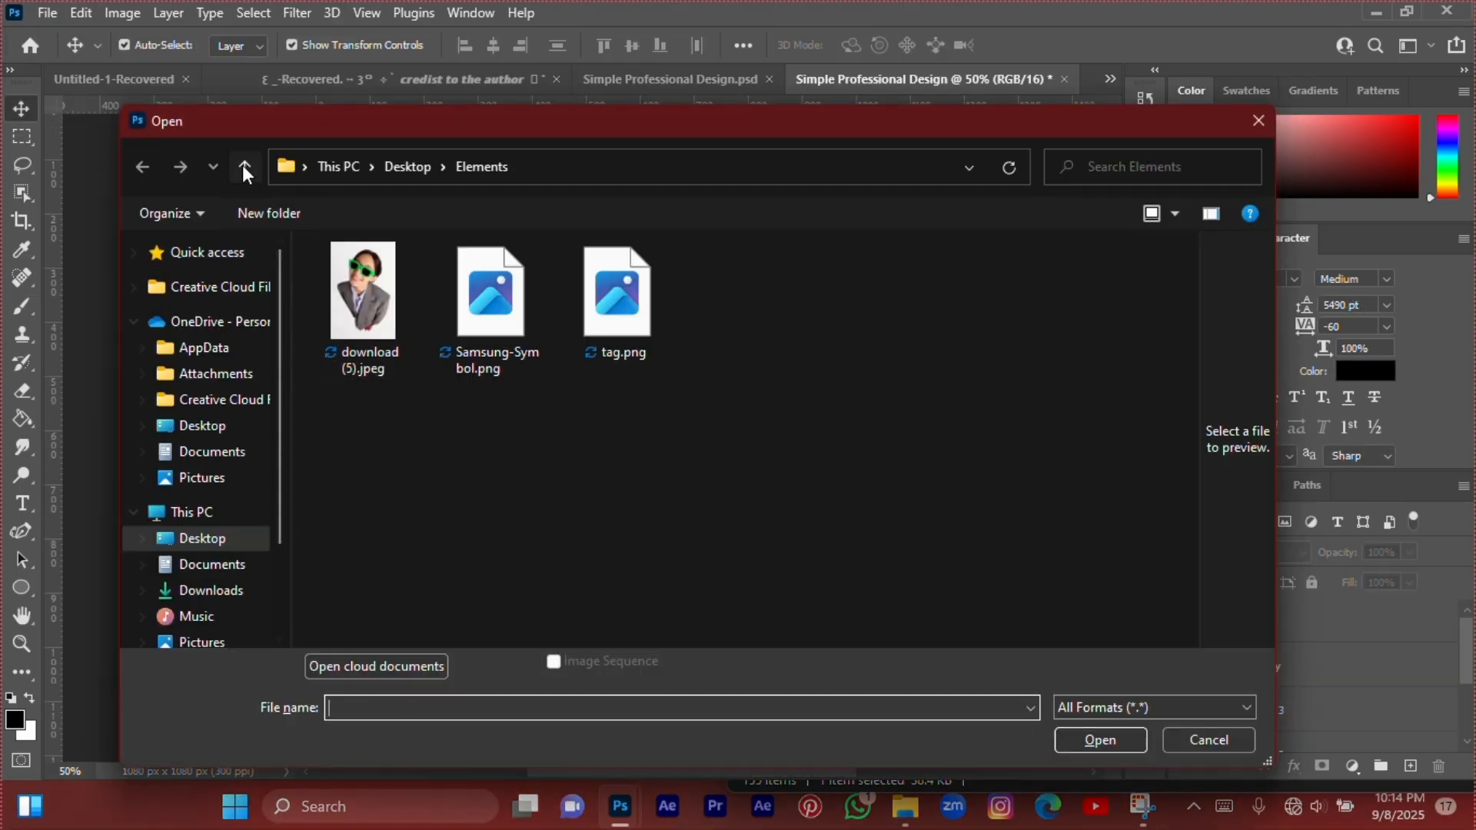
{"action": "left_click", "coordinate": [244, 168]}
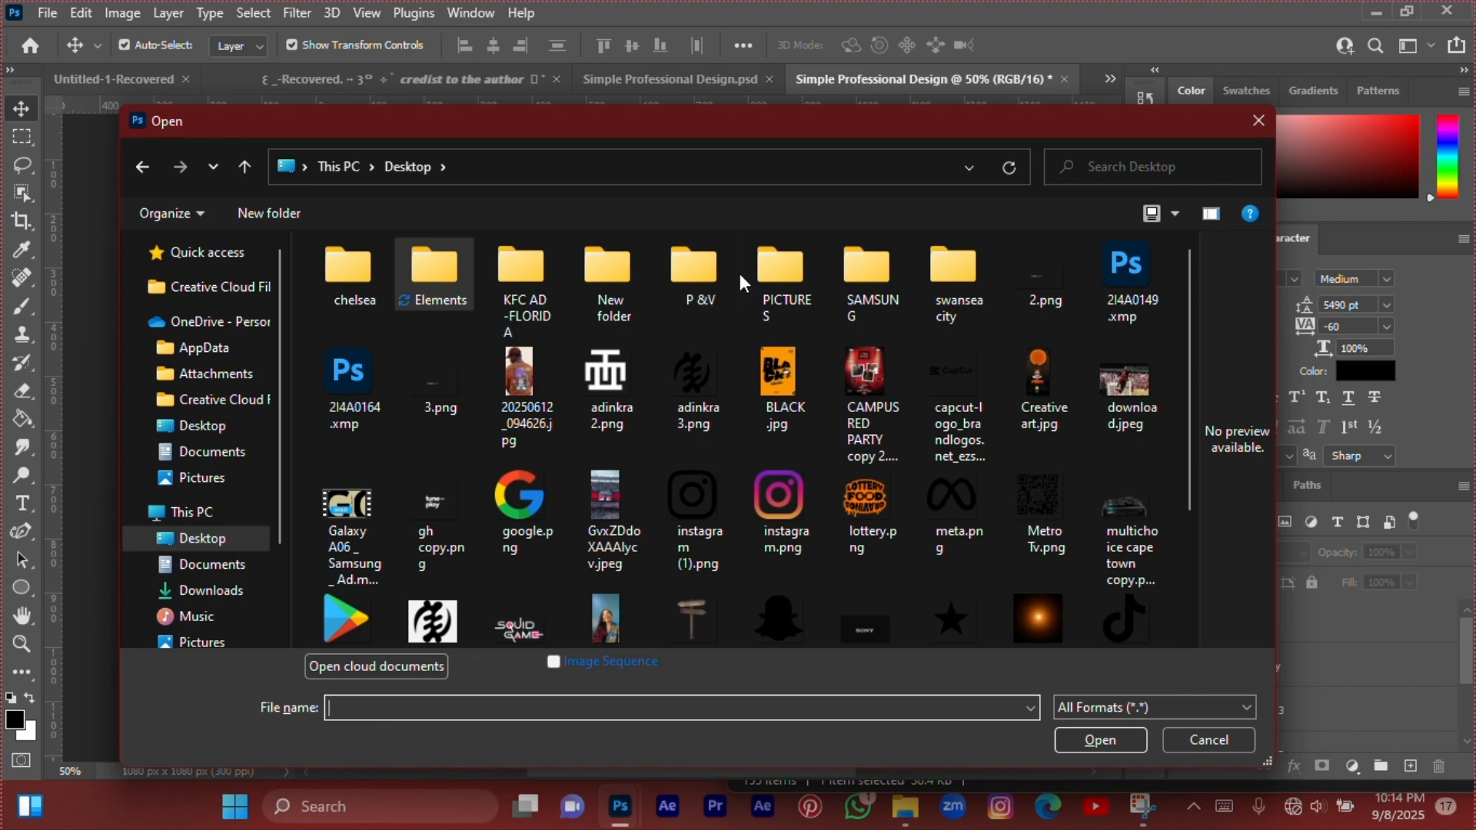
{"action": "double_click", "coordinate": [780, 272]}
{"action": "scroll", "coordinate": [763, 359], "scroll_direction": "down", "scroll_amount": 3}
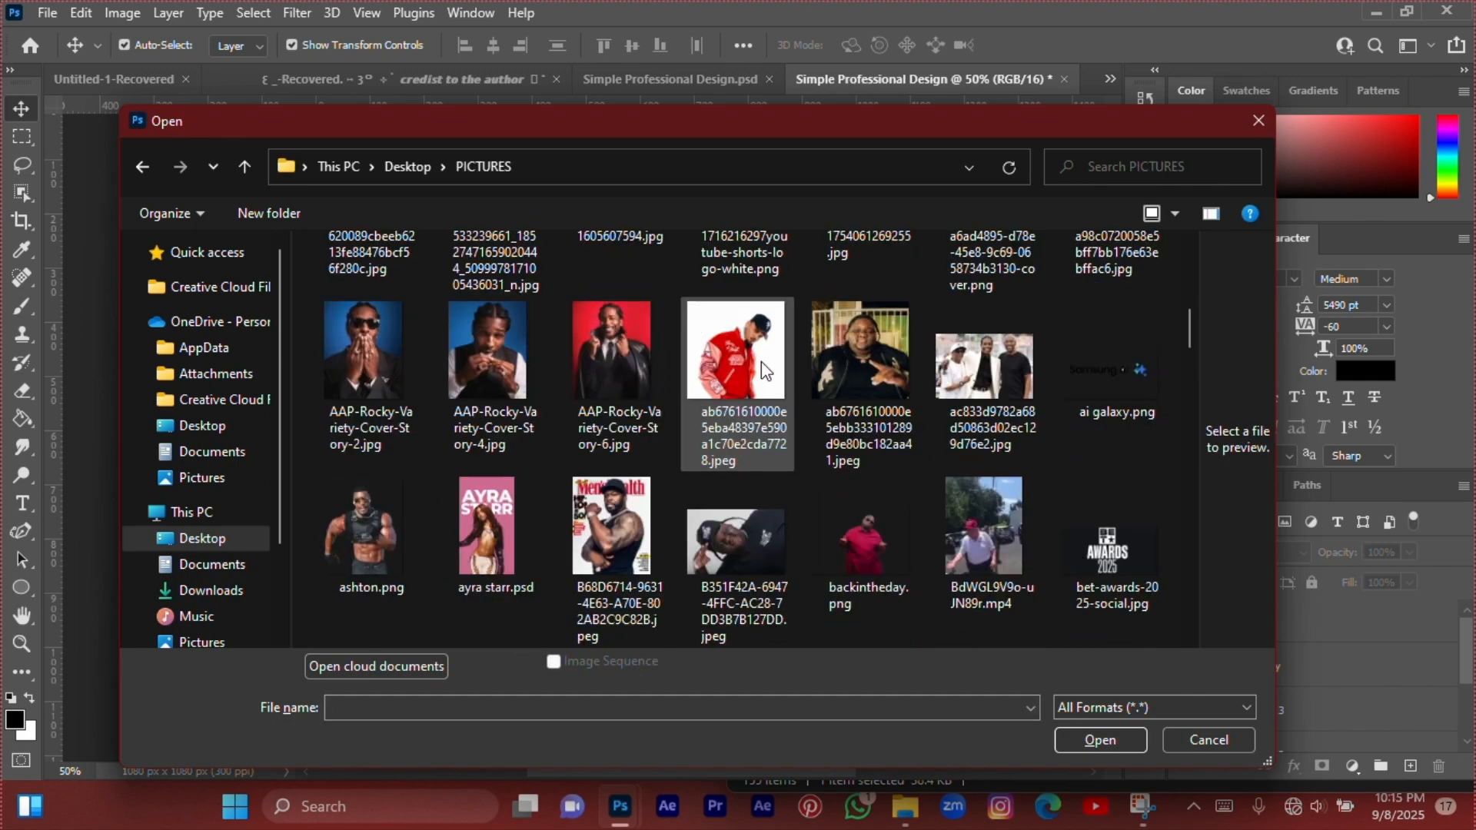
{"action": "scroll", "coordinate": [761, 361], "scroll_direction": "down", "scroll_amount": 15}
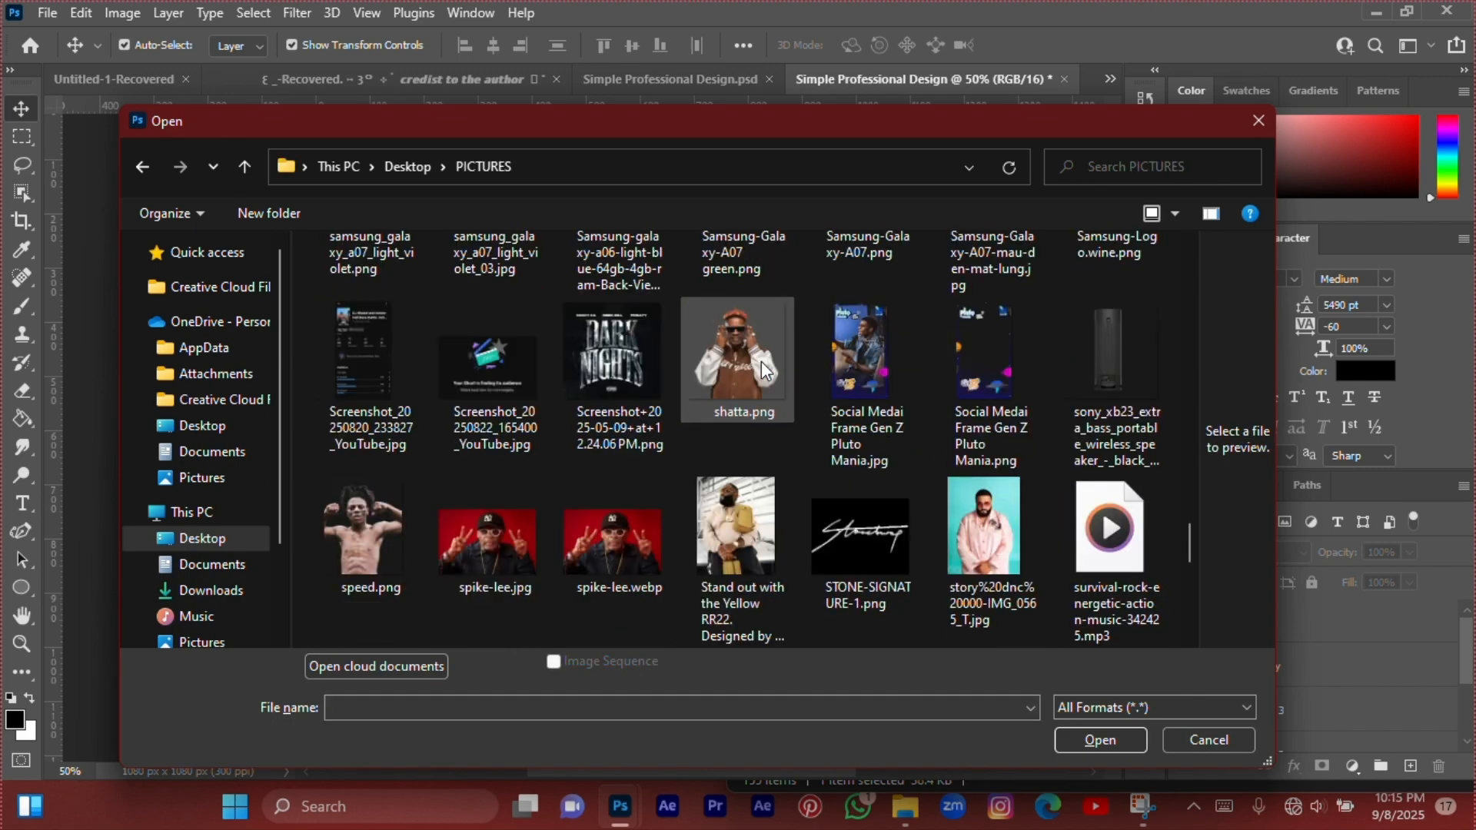
{"action": "scroll", "coordinate": [761, 361], "scroll_direction": "up", "scroll_amount": 3}
{"action": "left_click", "coordinate": [392, 467]}
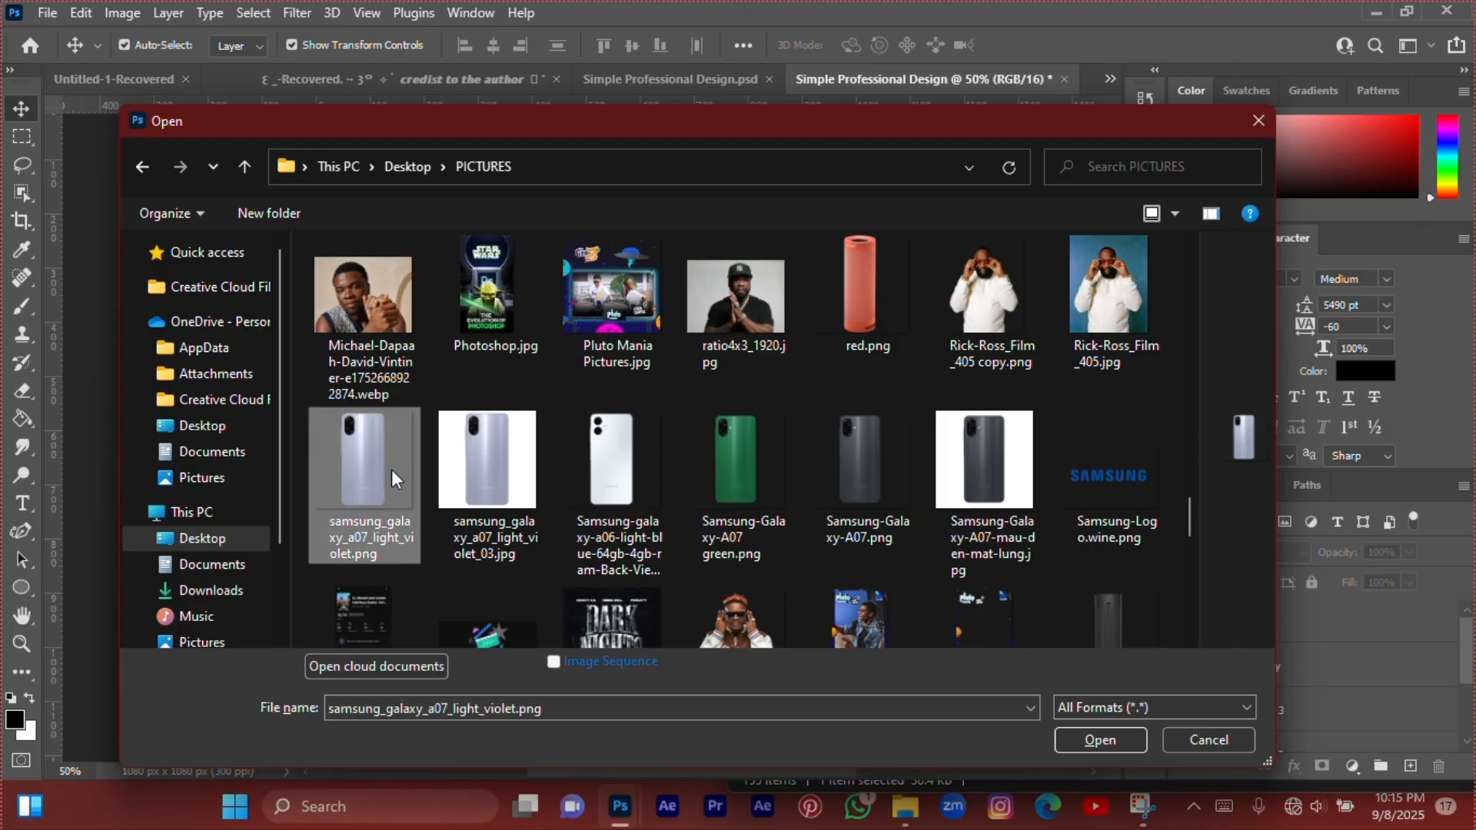
{"action": "left_click", "coordinate": [1104, 741]}
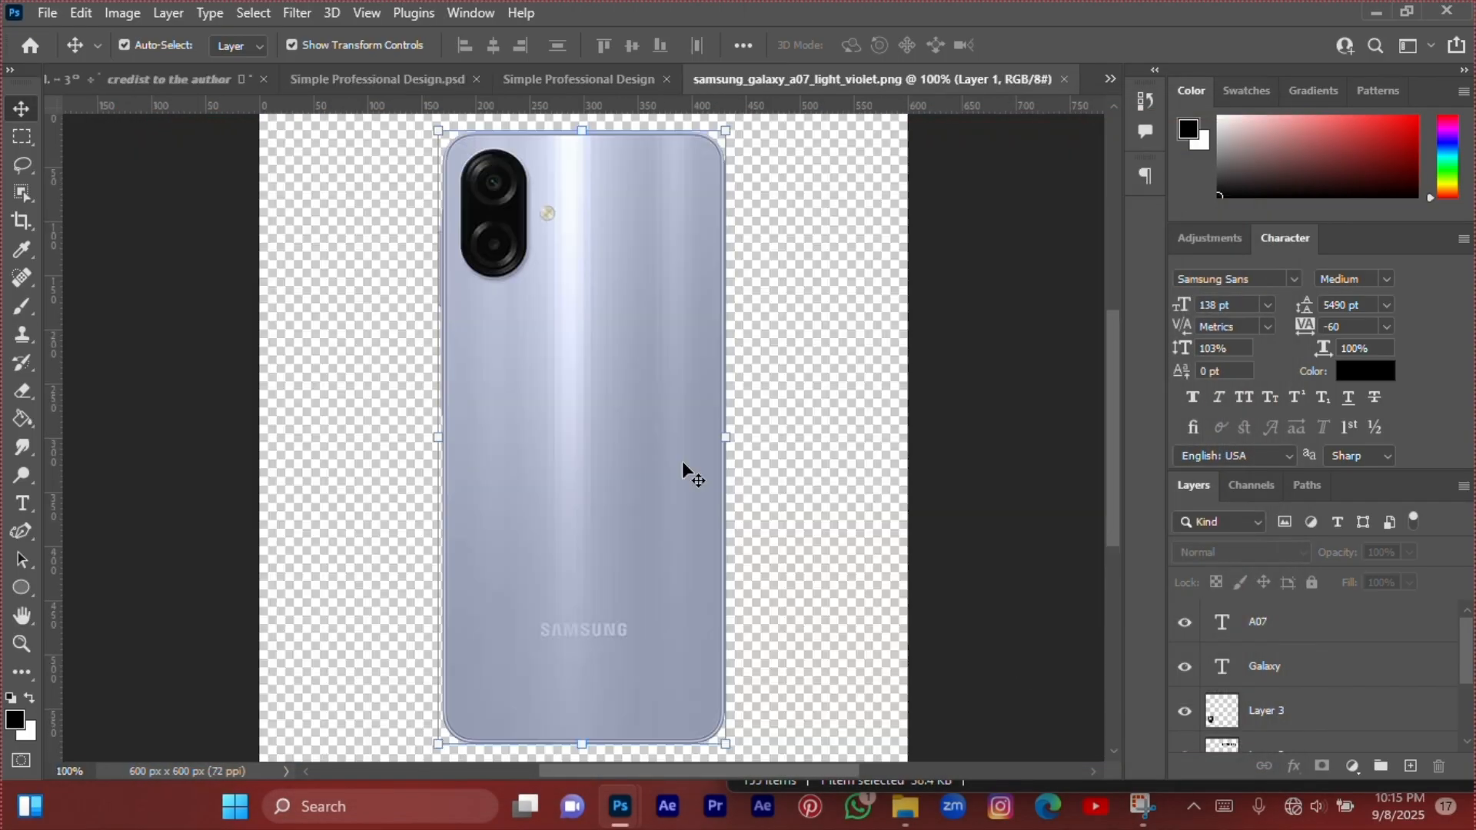
Copy the phone image into the poster document, accept the differing bit depth, and minimize the source image window.
{"action": "left_click_drag", "start_coordinate": [747, 84], "coordinate": [833, 169]}
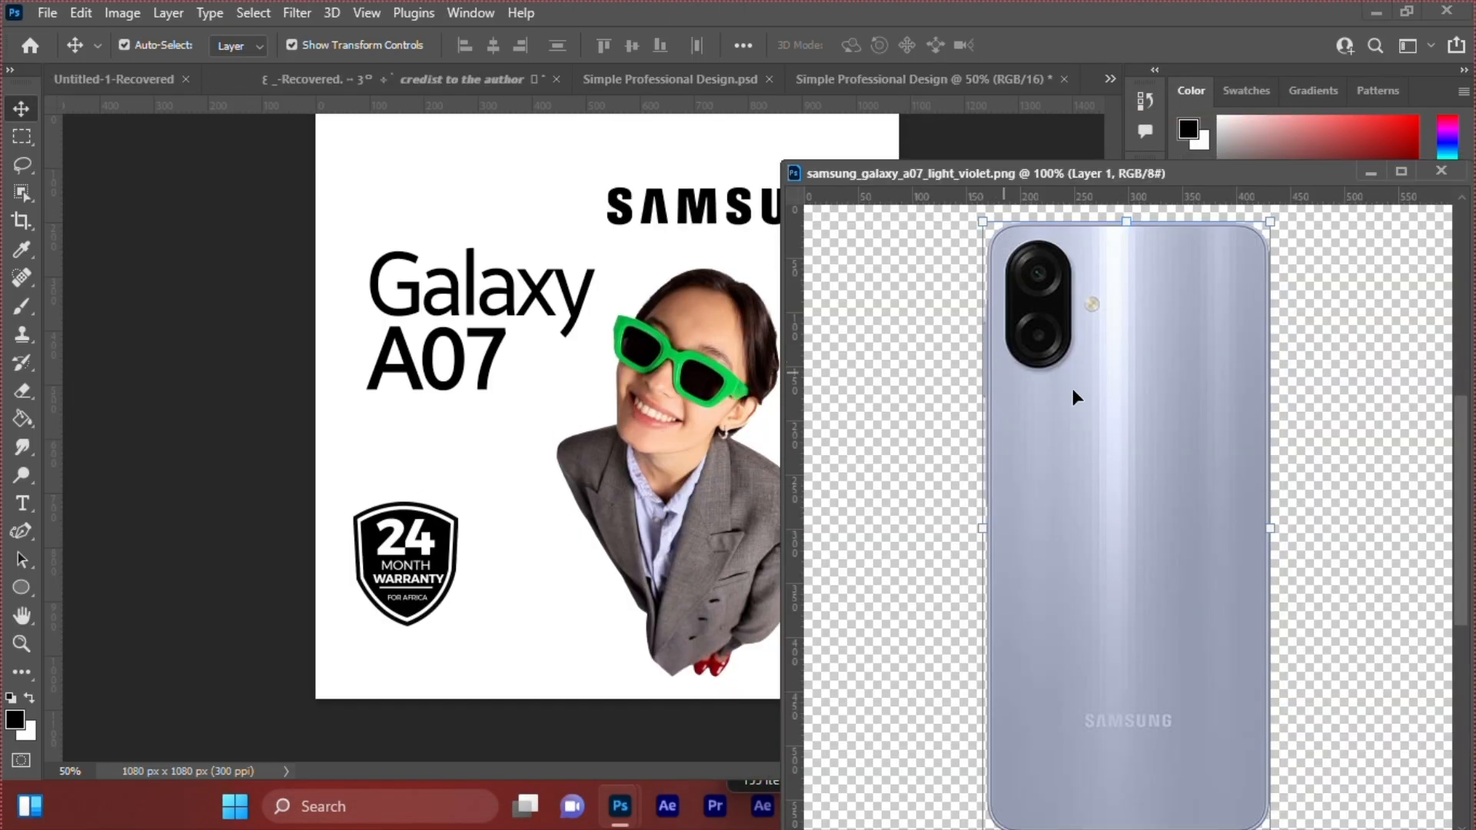
{"action": "left_click_drag", "start_coordinate": [1072, 389], "coordinate": [602, 408]}
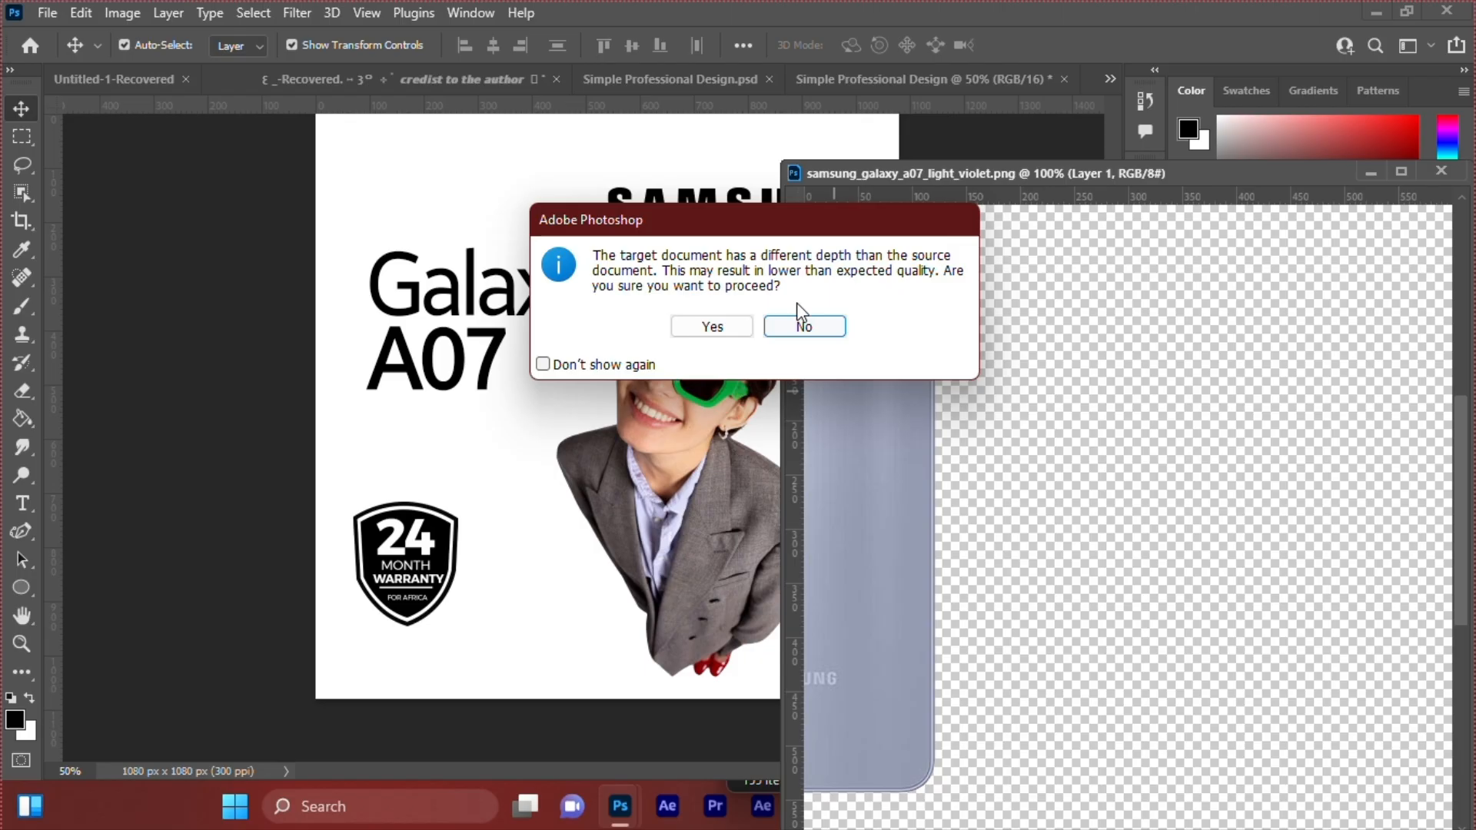
{"action": "left_click", "coordinate": [712, 326]}
{"action": "left_click", "coordinate": [1369, 178]}
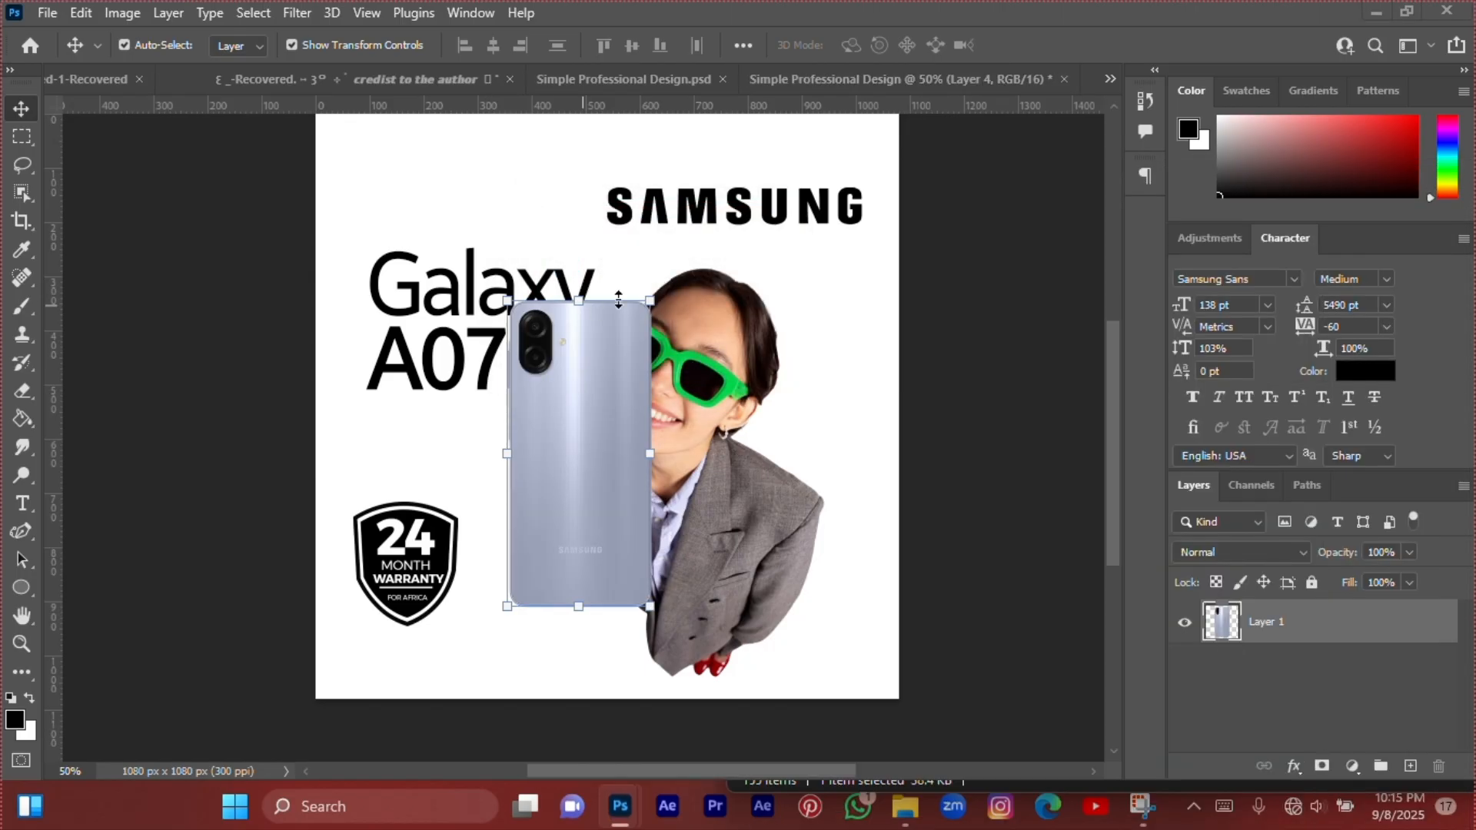
Enlarge the phone and rotate it to about -117°, with its camera end low and its other end running off the canvas's right edge.
{"action": "left_click_drag", "start_coordinate": [650, 301], "coordinate": [717, 193]}
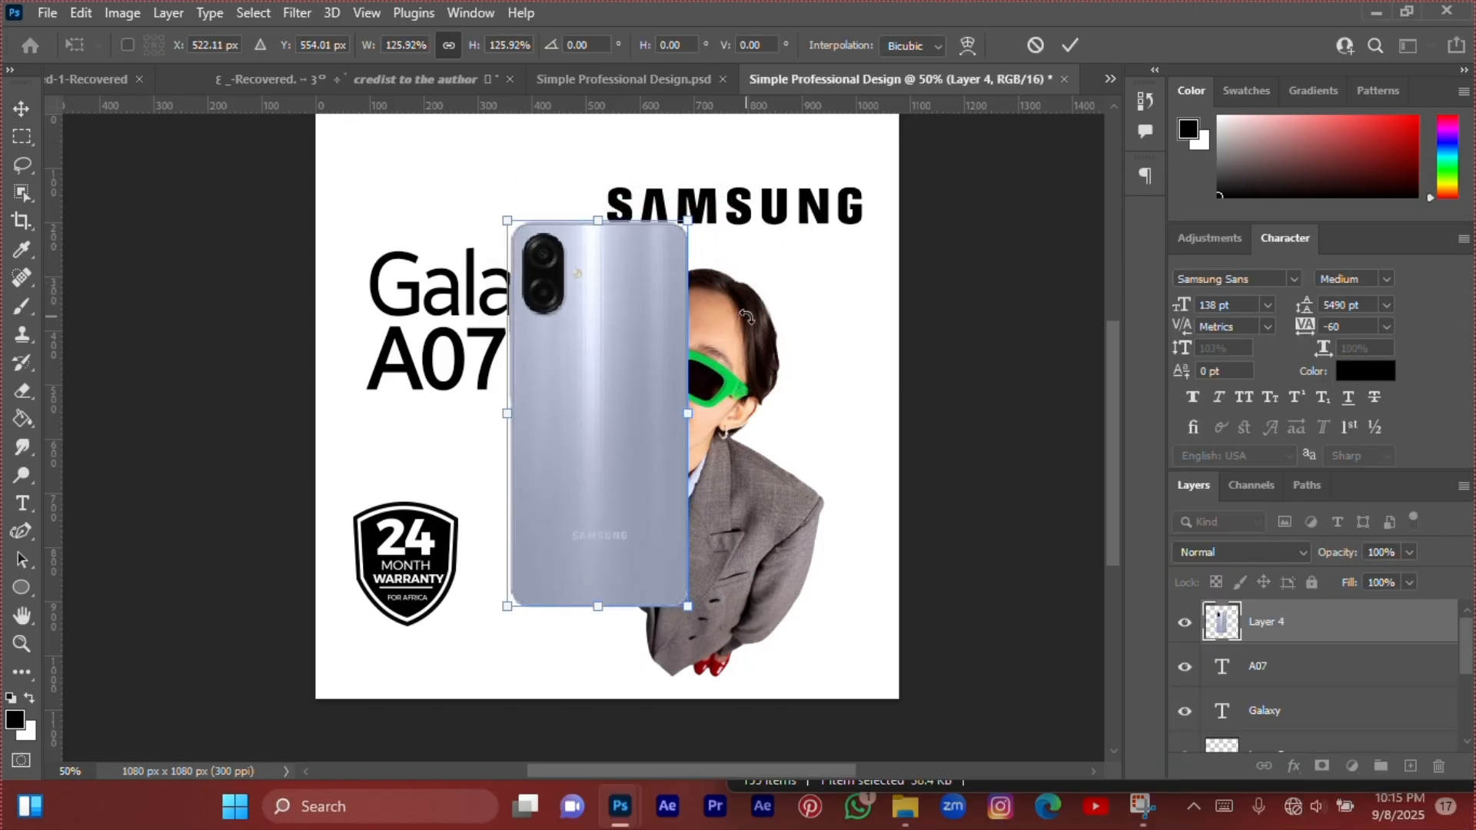
{"action": "left_click_drag", "start_coordinate": [757, 311], "coordinate": [489, 296]}
{"action": "left_click_drag", "start_coordinate": [865, 280], "coordinate": [800, 230]}
{"action": "left_click_drag", "start_coordinate": [733, 316], "coordinate": [821, 325]}
{"action": "left_click_drag", "start_coordinate": [890, 292], "coordinate": [953, 269]}
{"action": "left_click_drag", "start_coordinate": [761, 362], "coordinate": [729, 425]}
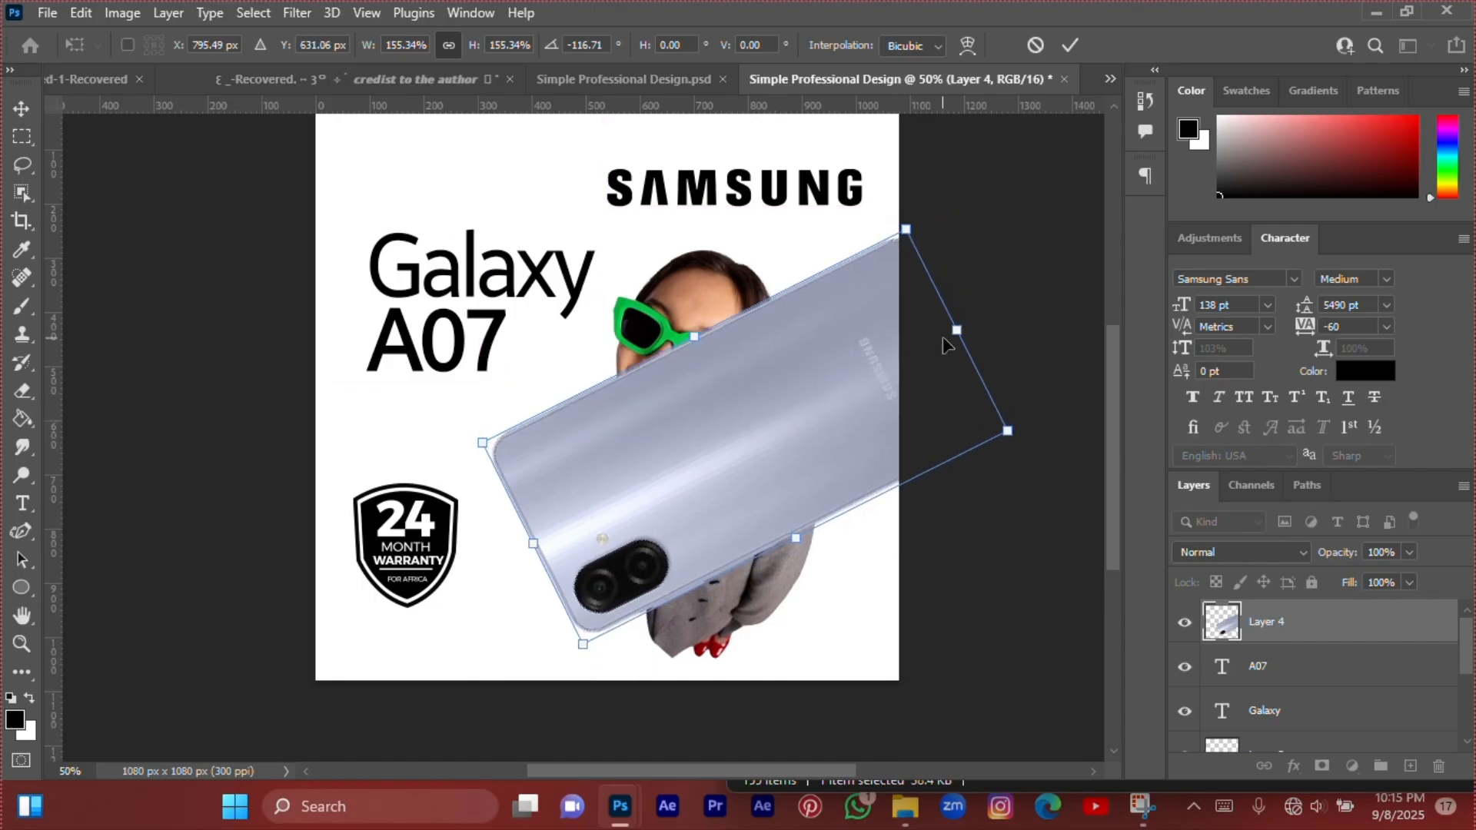
{"action": "left_click_drag", "start_coordinate": [959, 332], "coordinate": [857, 372]}
{"action": "key", "text": "Return"}
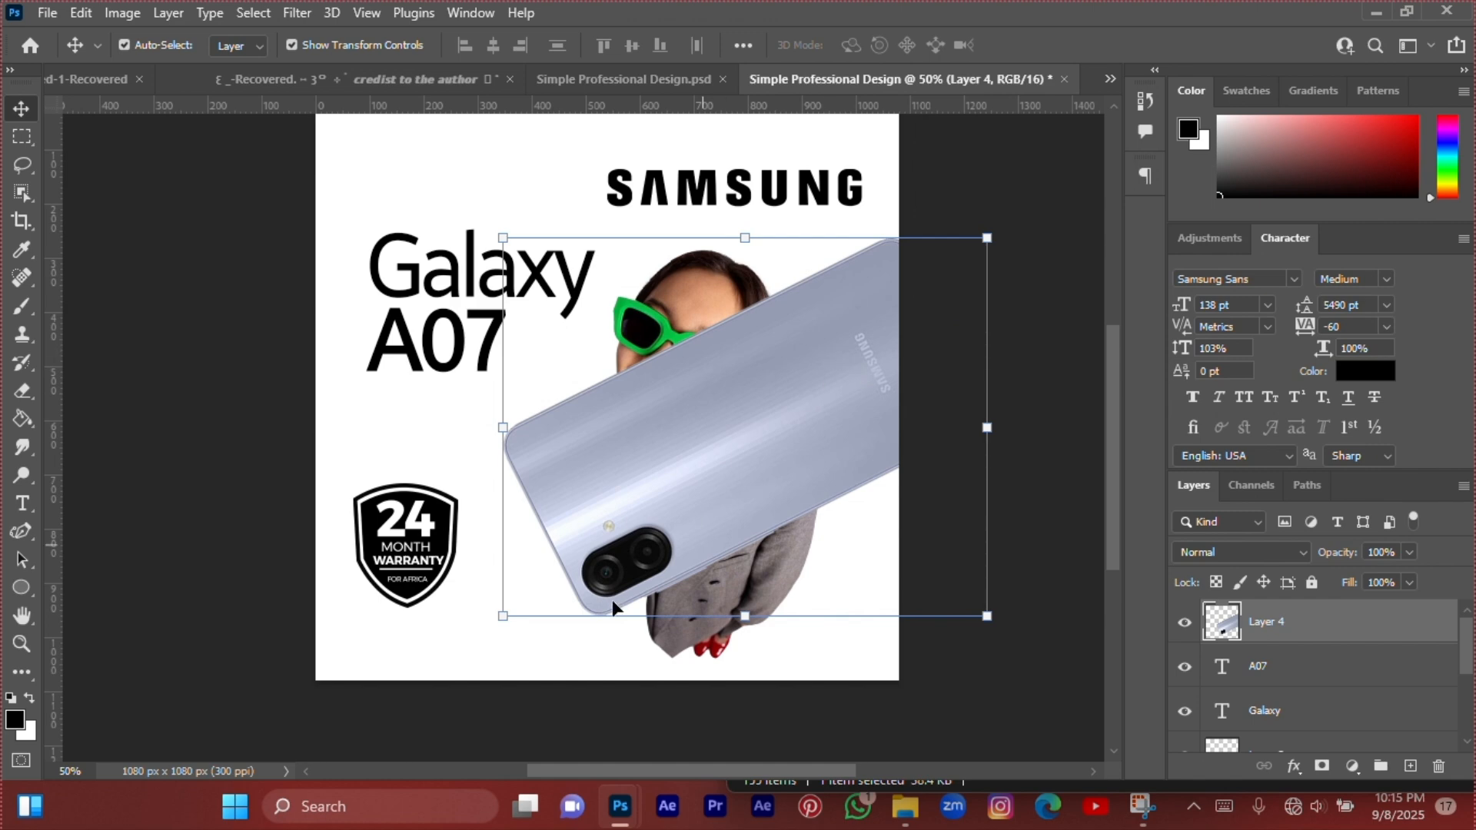
Bring the woman's layer above the phone layer and move her up and left so she stands on the phone's camera.
{"action": "left_click", "coordinate": [702, 322]}
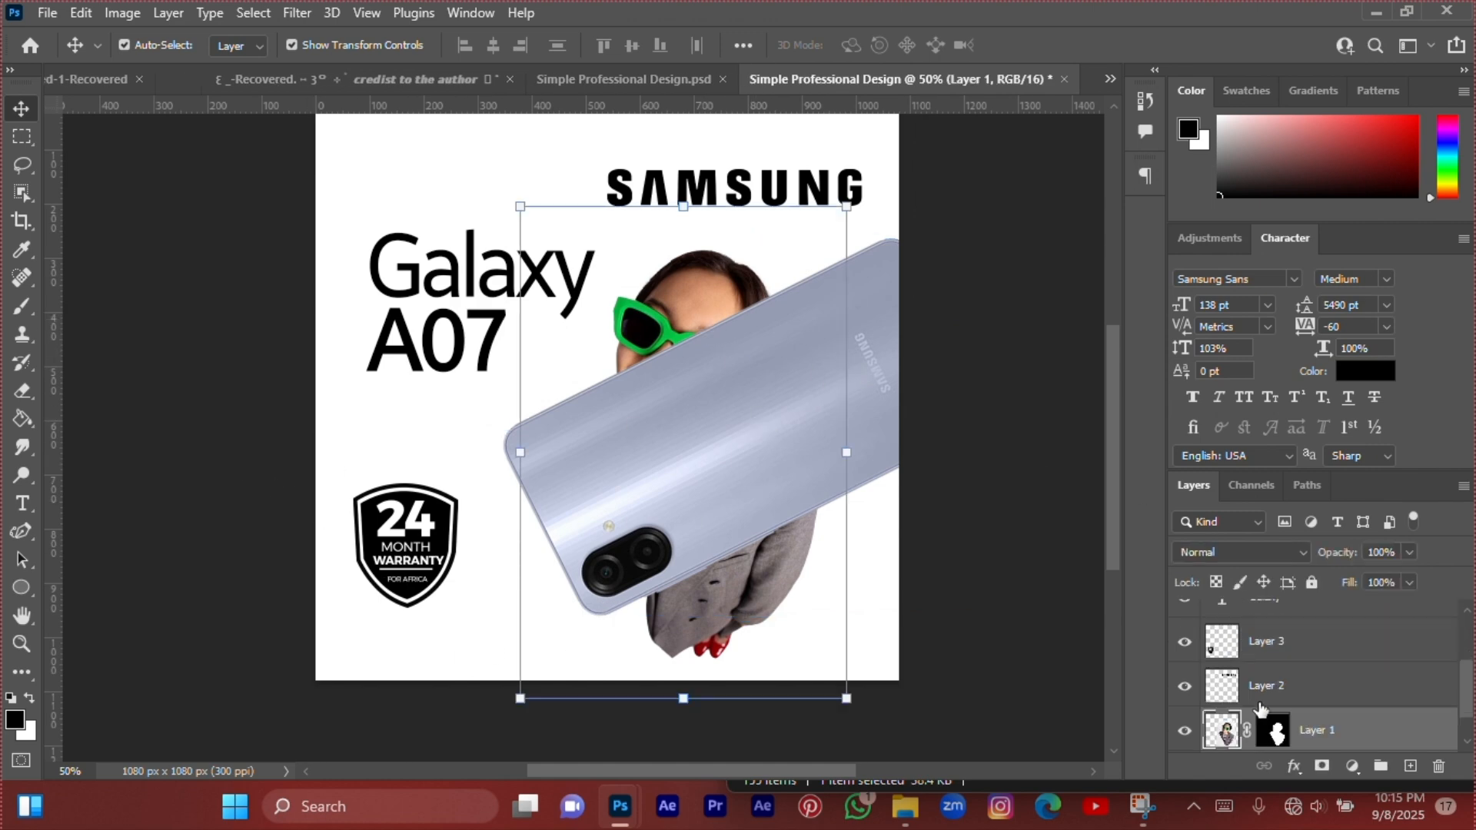
{"action": "left_click_drag", "start_coordinate": [1326, 732], "coordinate": [1288, 602]}
{"action": "scroll", "coordinate": [711, 543], "scroll_direction": "down", "scroll_amount": 2}
{"action": "left_click_drag", "start_coordinate": [744, 508], "coordinate": [681, 413]}
{"action": "scroll", "coordinate": [681, 413], "scroll_direction": "up", "scroll_amount": 3}
{"action": "scroll", "coordinate": [681, 414], "scroll_direction": "up", "scroll_amount": 2}
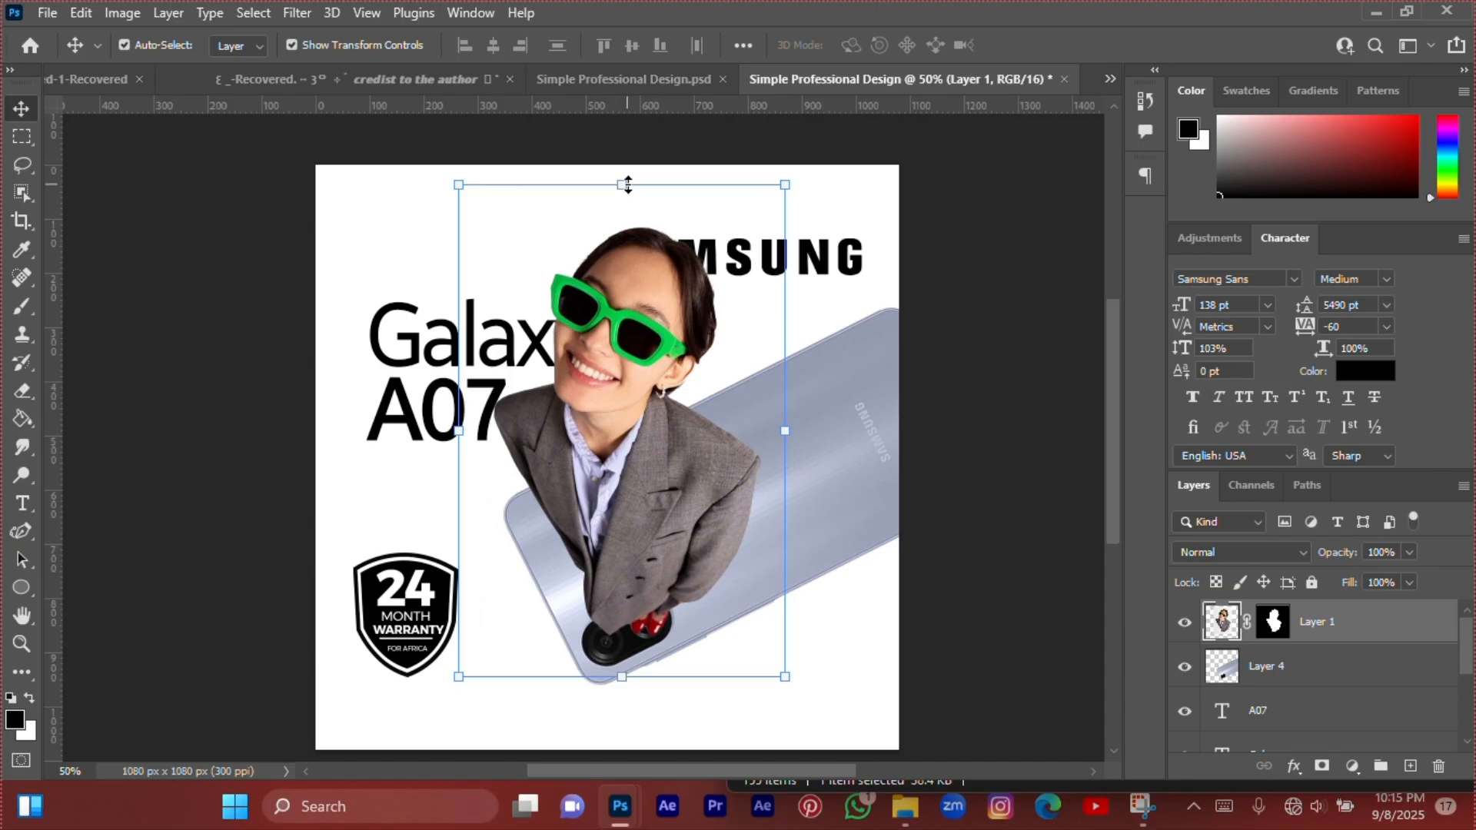
Scale the woman down to about 76.72% and keep her feet on the phone's camera.
{"action": "left_click_drag", "start_coordinate": [627, 184], "coordinate": [628, 298]}
{"action": "left_click_drag", "start_coordinate": [630, 419], "coordinate": [634, 408]}
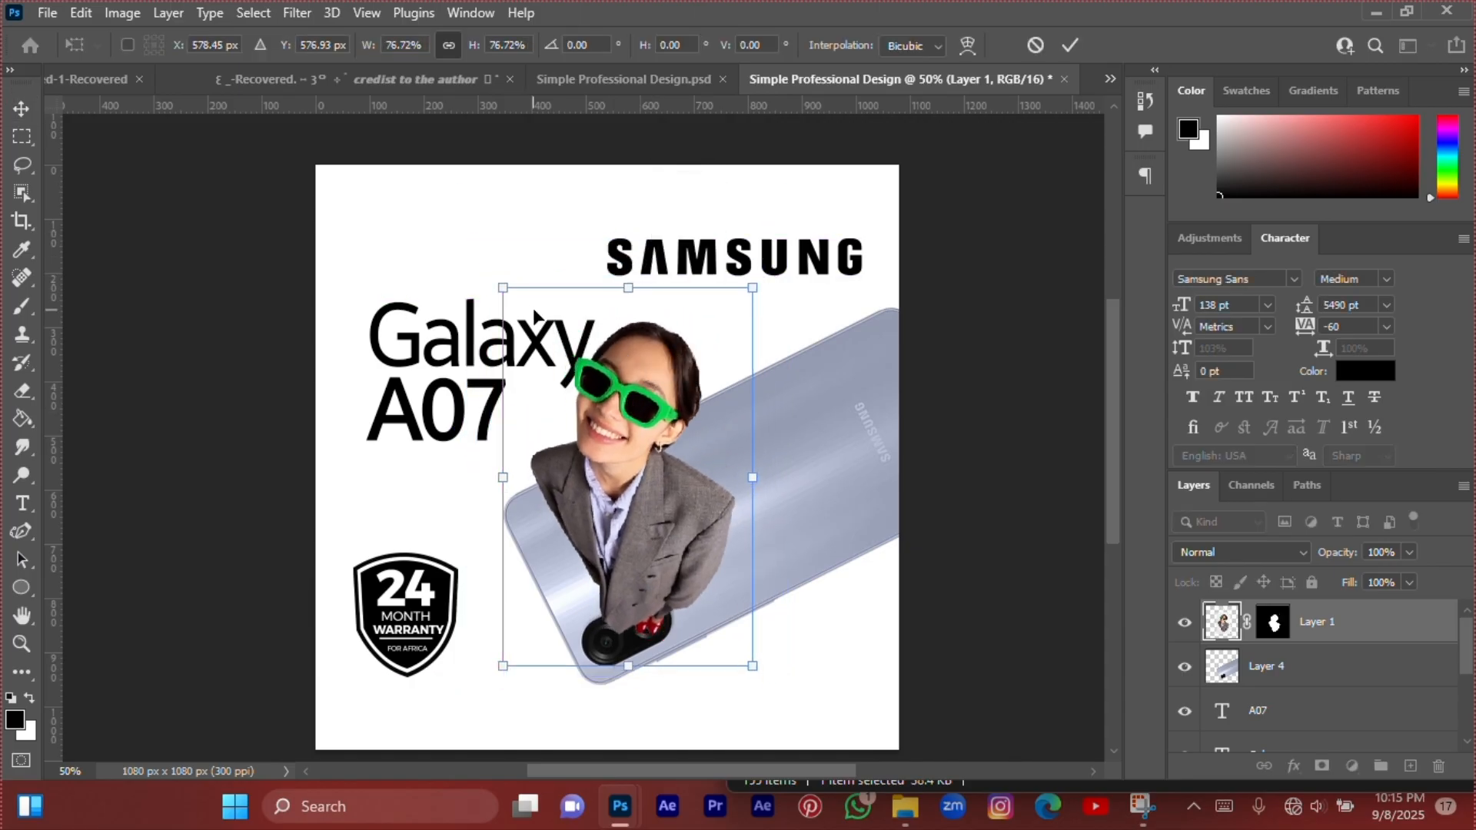
{"action": "key", "text": "Return"}
Select the woman and the phone together and move them slightly right, away from the headline.
{"action": "left_click_drag", "start_coordinate": [968, 624], "coordinate": [666, 538]}
{"action": "scroll", "coordinate": [665, 538], "scroll_direction": "down", "scroll_amount": 2}
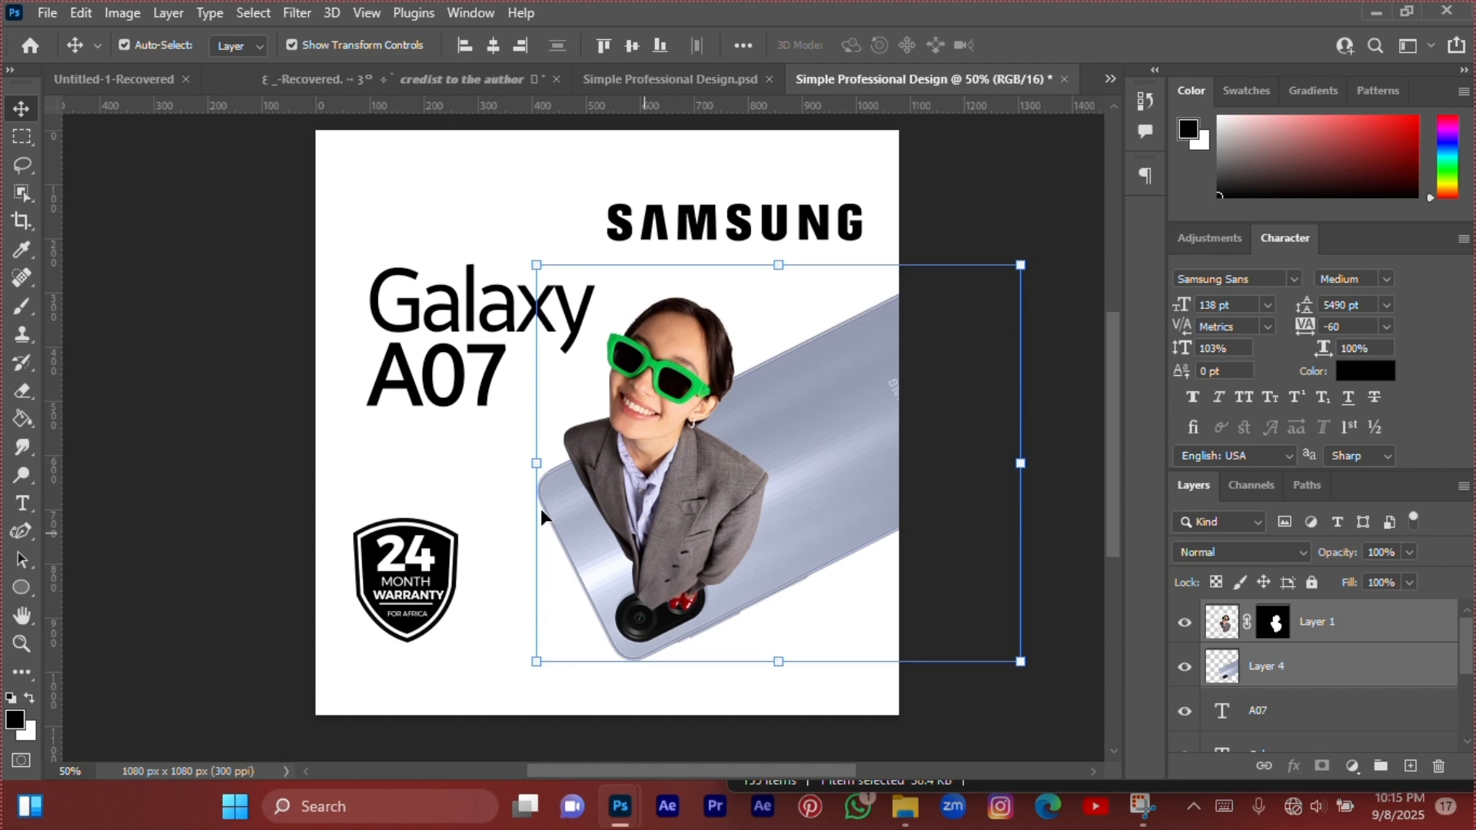
{"action": "left_click", "coordinate": [349, 449]}
{"action": "scroll", "coordinate": [602, 484], "scroll_direction": "up", "scroll_amount": 2}
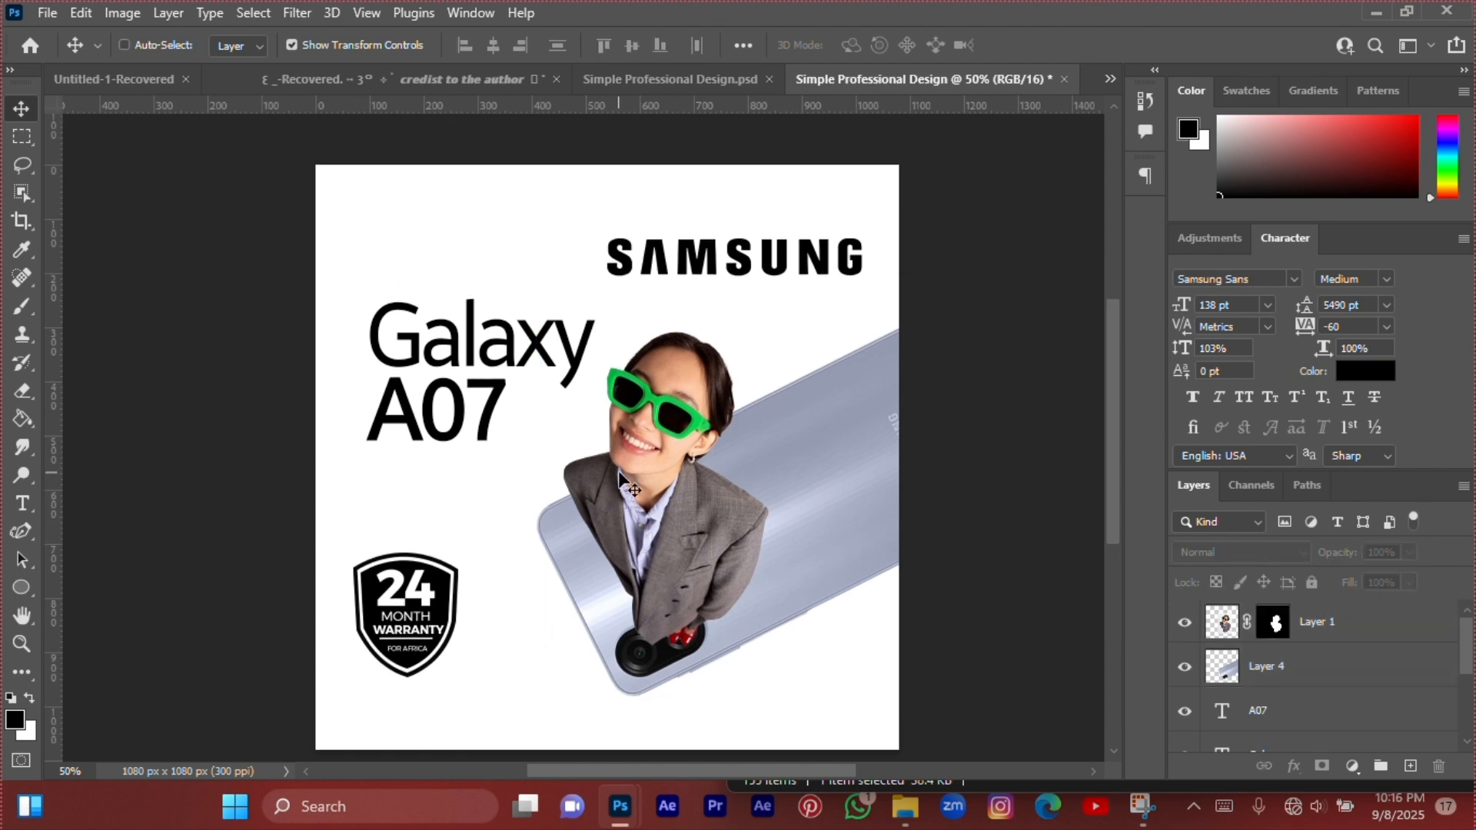
Nudge the woman slightly right on the phone's camera.
{"action": "key", "text": "ctrl+equal"}
{"action": "scroll", "coordinate": [620, 479], "scroll_direction": "down", "scroll_amount": 4}
{"action": "left_click", "coordinate": [681, 394]}
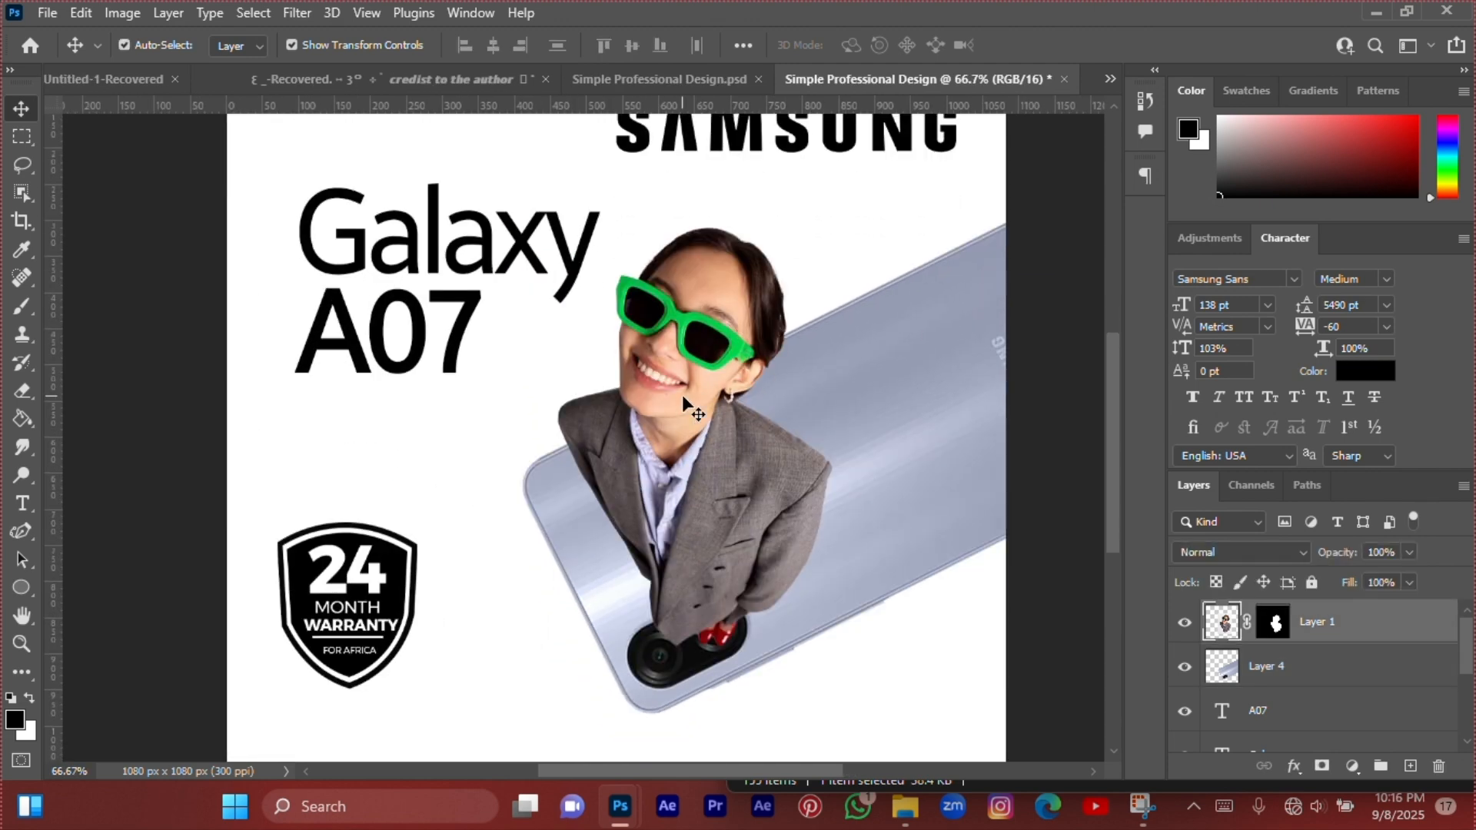
{"action": "scroll", "coordinate": [726, 468], "scroll_direction": "down", "scroll_amount": 4}
{"action": "left_click", "coordinate": [399, 632]}
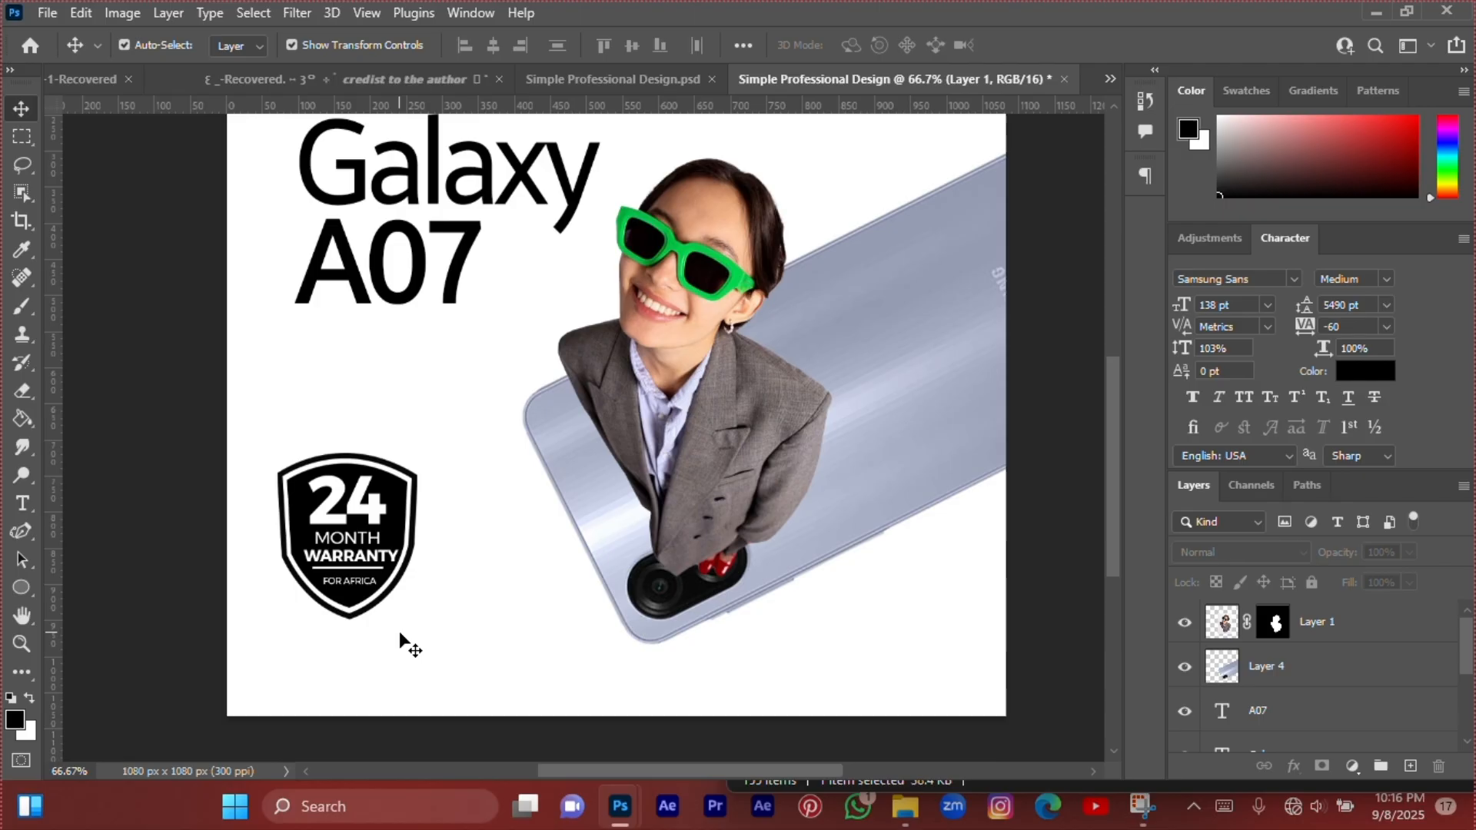
{"action": "left_click", "coordinate": [737, 459]}
{"action": "key", "text": "Right"}
{"action": "key", "text": "Right"}
{"action": "key", "text": "Right"}
{"action": "key", "text": "Right"}
{"action": "key", "text": "Right"}
{"action": "key", "text": "Right"}
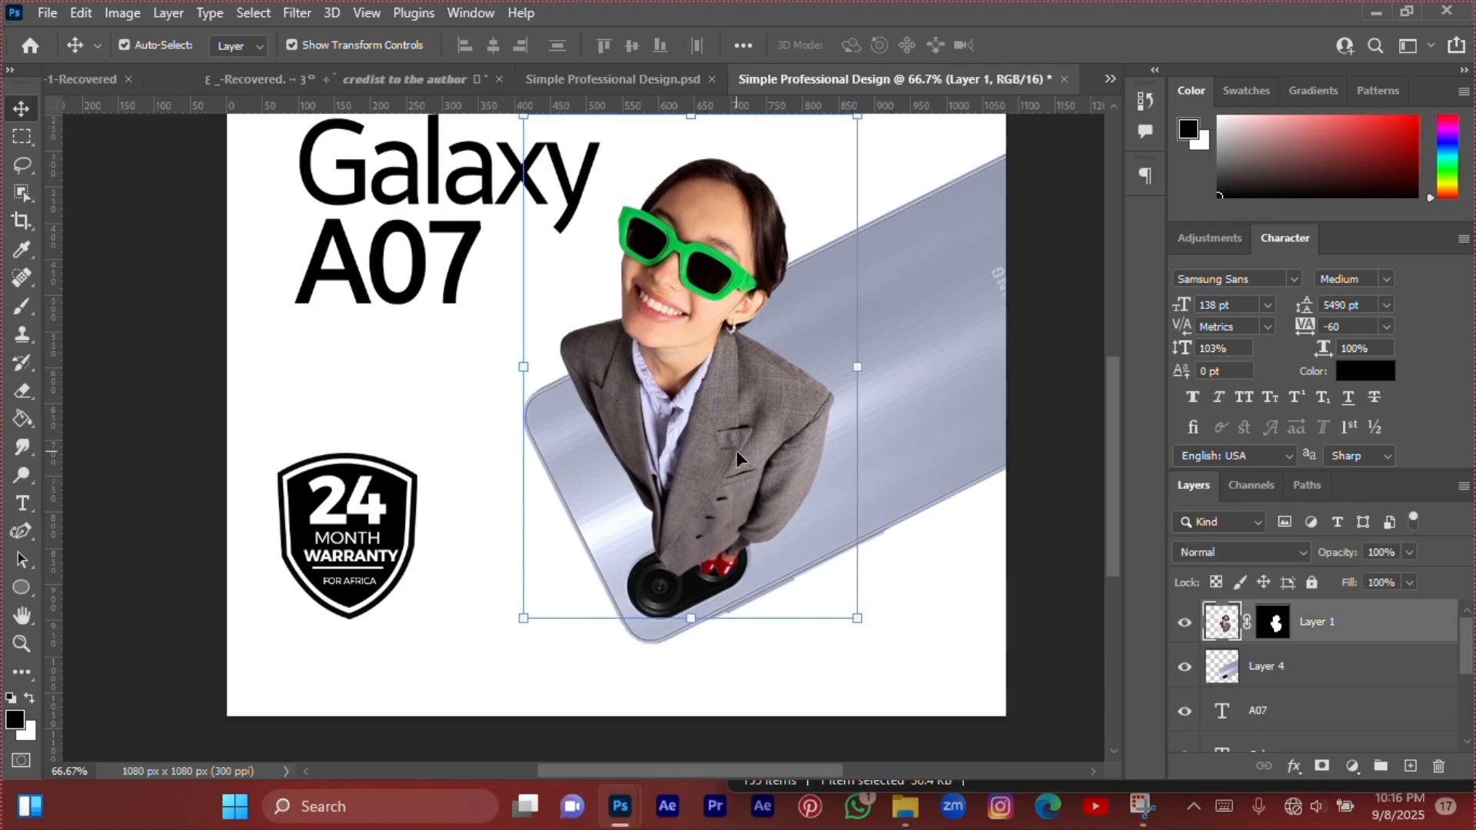
Draw an ellipse about 81 by 77 px over the woman's shoes on the phone's camera.
{"action": "left_click", "coordinate": [132, 686]}
{"action": "left_click", "coordinate": [22, 587]}
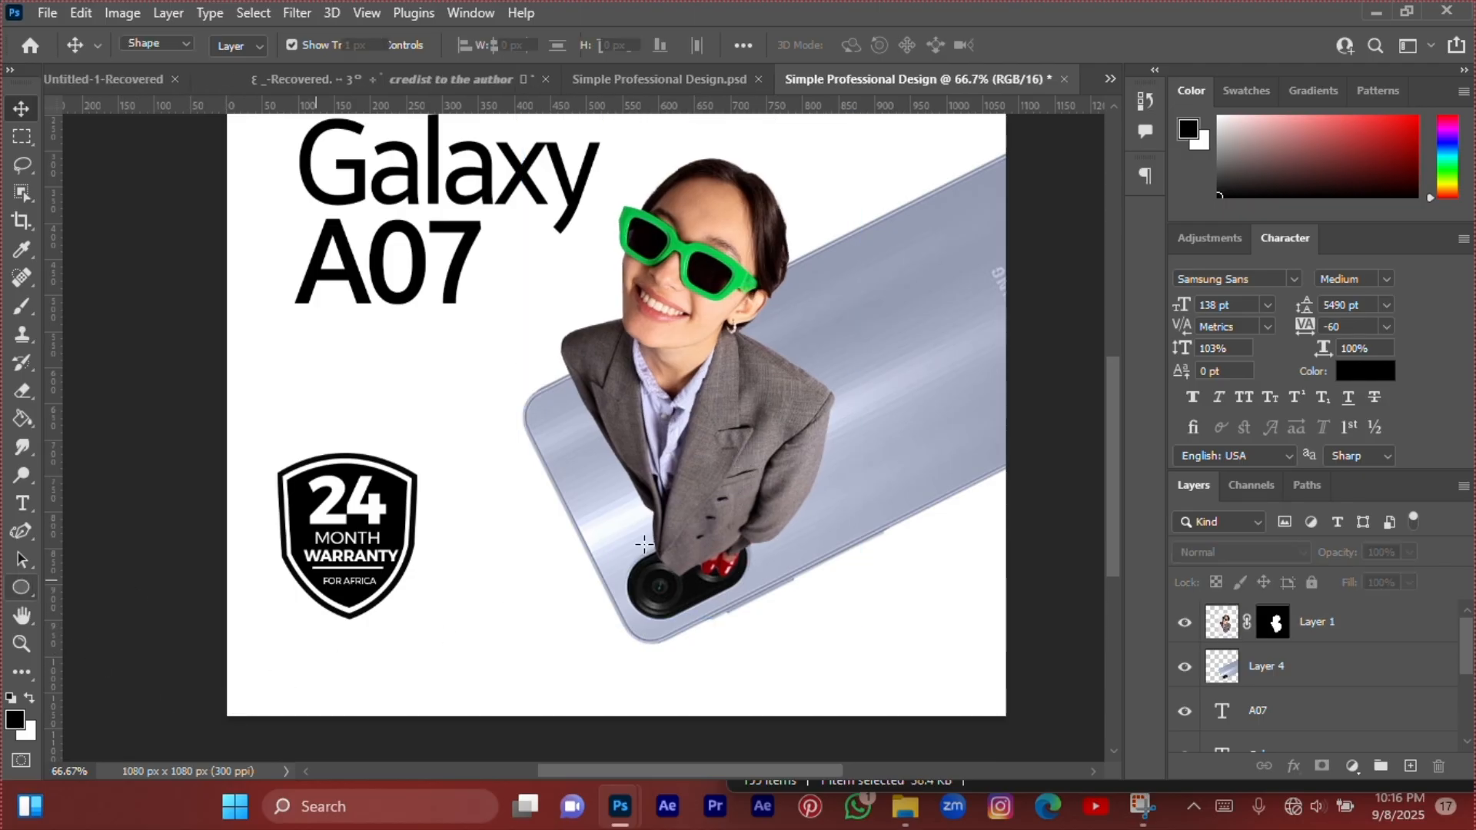
{"action": "left_click_drag", "start_coordinate": [710, 571], "coordinate": [753, 616]}
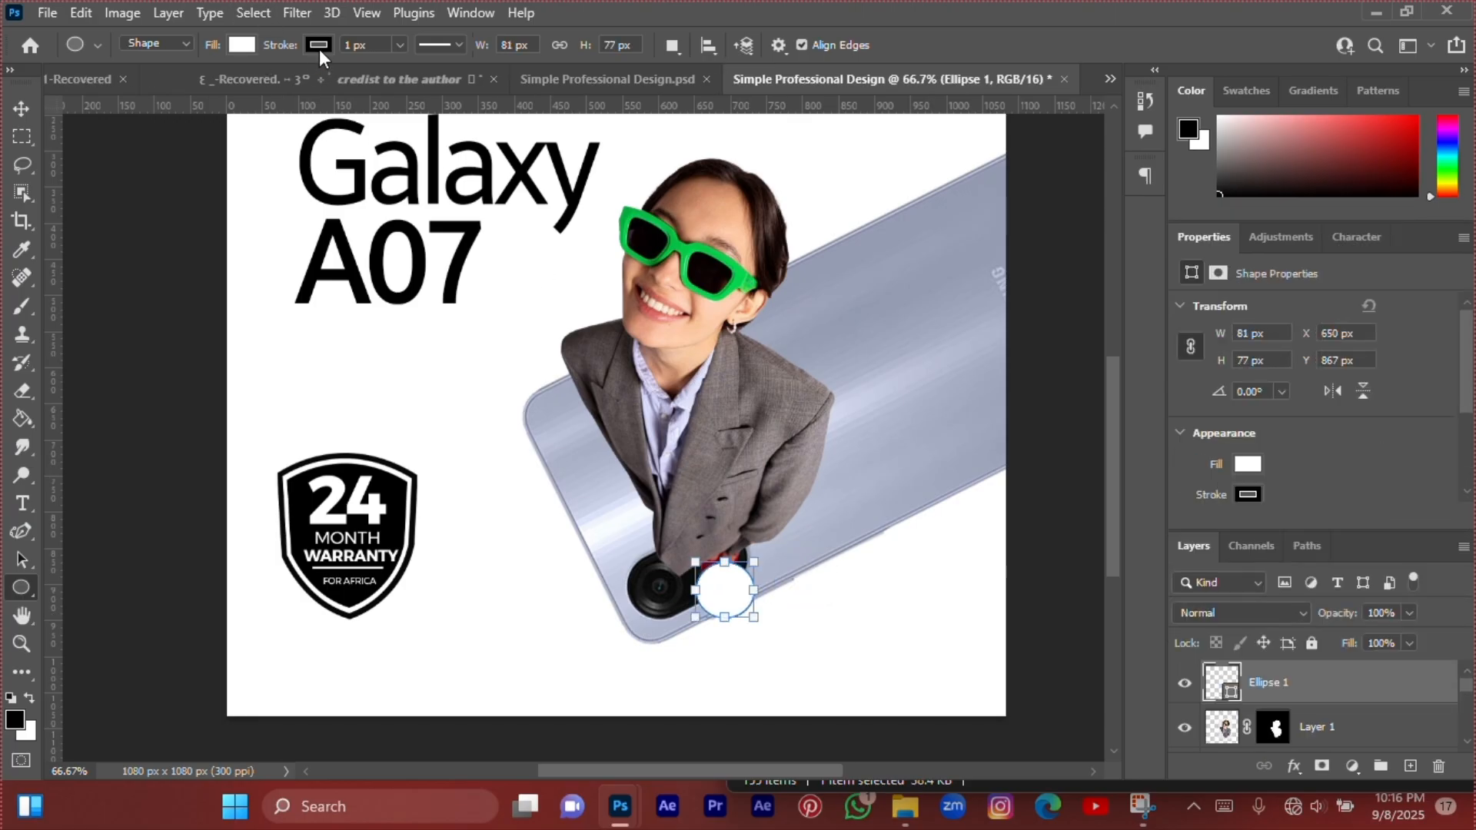
Remove the ellipse's stroke and fill it with black.
{"action": "left_click", "coordinate": [318, 45]}
{"action": "left_click", "coordinate": [194, 87]}
{"action": "left_click", "coordinate": [244, 46]}
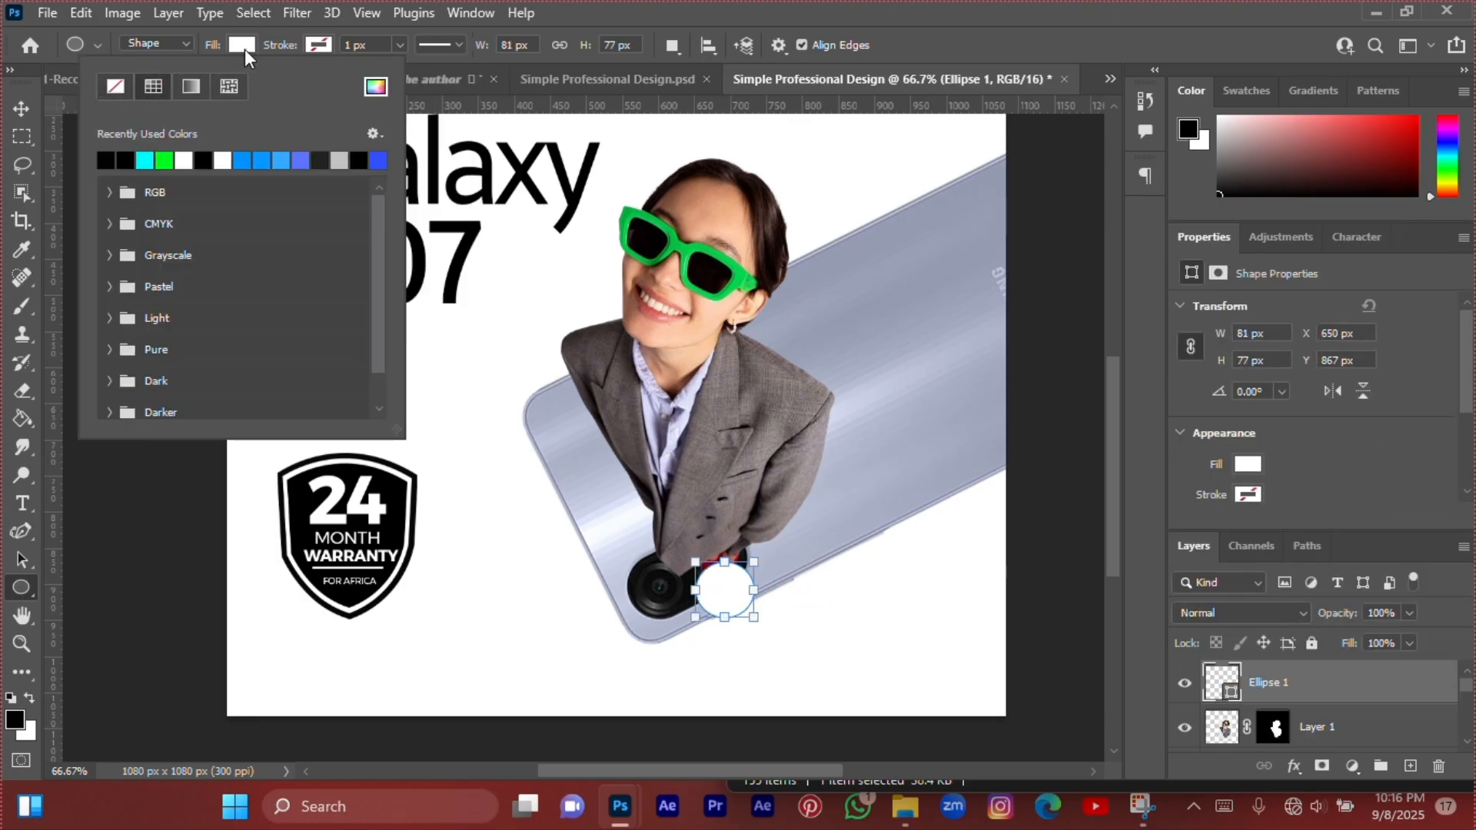
{"action": "left_click", "coordinate": [105, 161]}
Place the black ellipse behind the woman's shoes, with its layer below hers, and shrink it to about 79 by 75 px.
{"action": "left_click", "coordinate": [25, 112]}
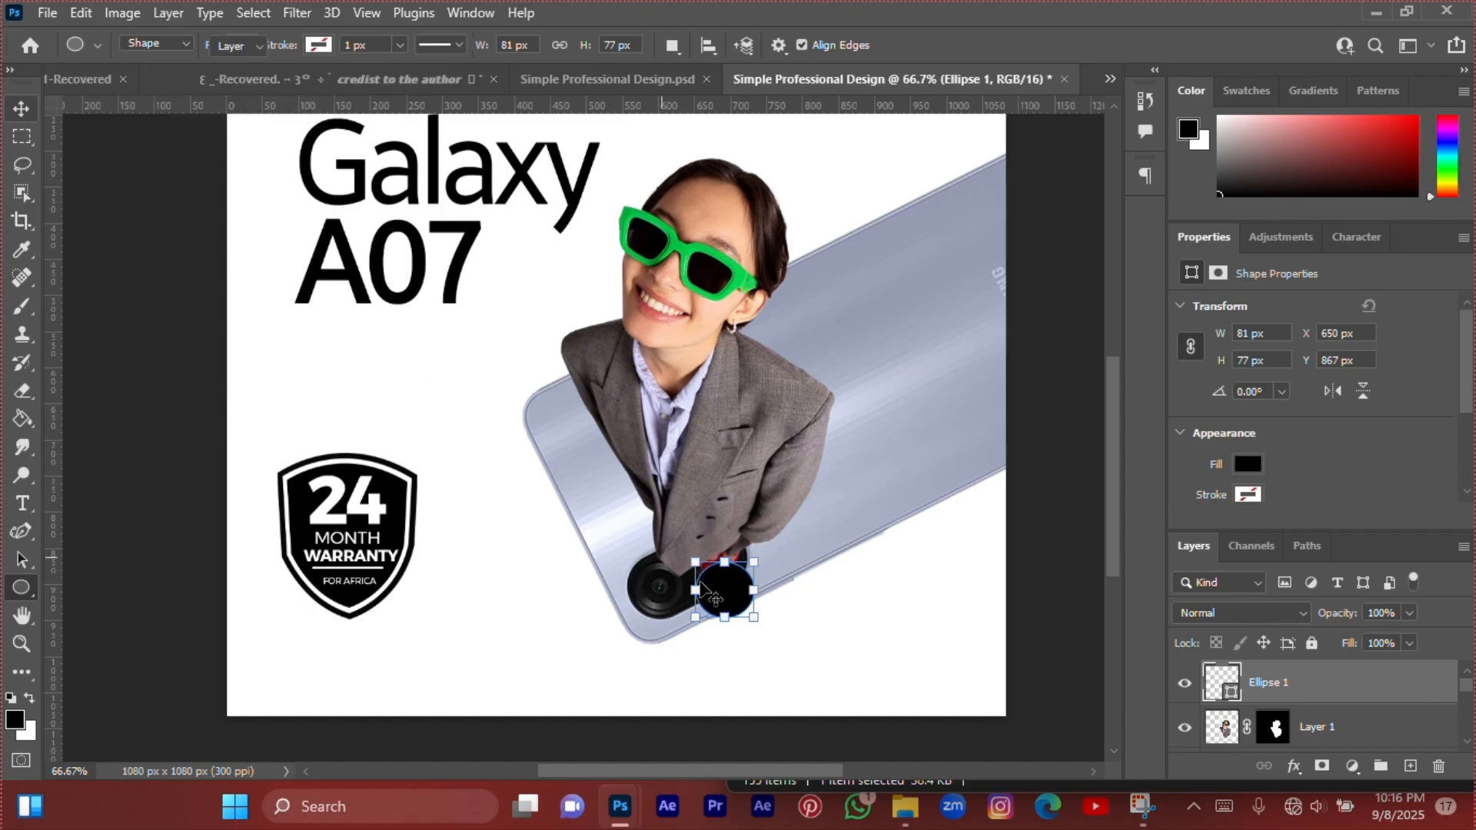
{"action": "left_click_drag", "start_coordinate": [747, 599], "coordinate": [744, 574]}
{"action": "left_click", "coordinate": [1299, 682]}
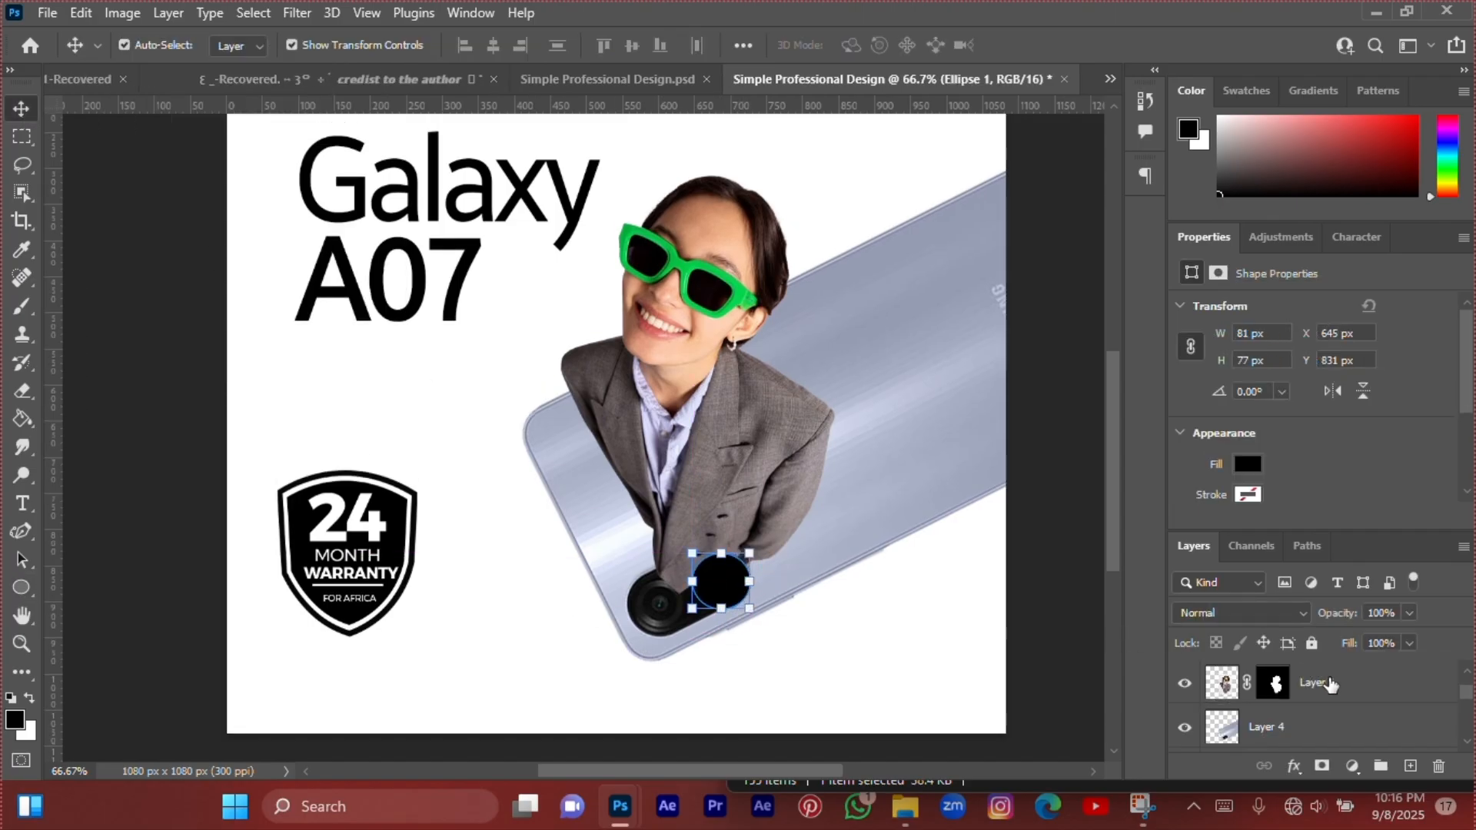
{"action": "mouse_move", "coordinate": [1336, 682]}
{"action": "left_mouse_down"}
{"action": "mouse_move", "coordinate": [1340, 784]}
{"action": "mouse_move", "coordinate": [1322, 705]}
{"action": "left_mouse_up"}
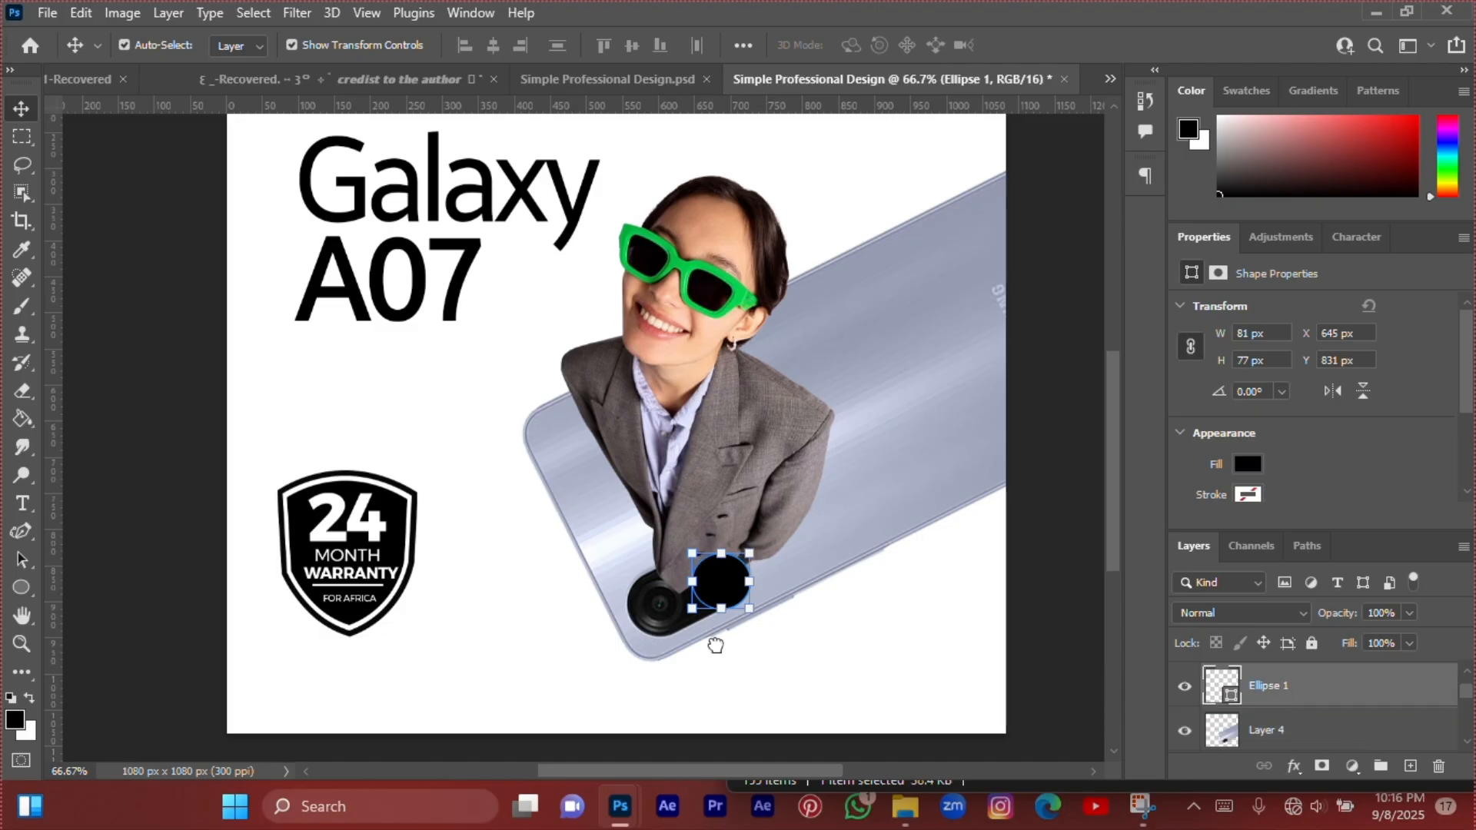
{"action": "left_click_drag", "start_coordinate": [691, 607], "coordinate": [694, 607]}
{"action": "key", "text": "Return"}
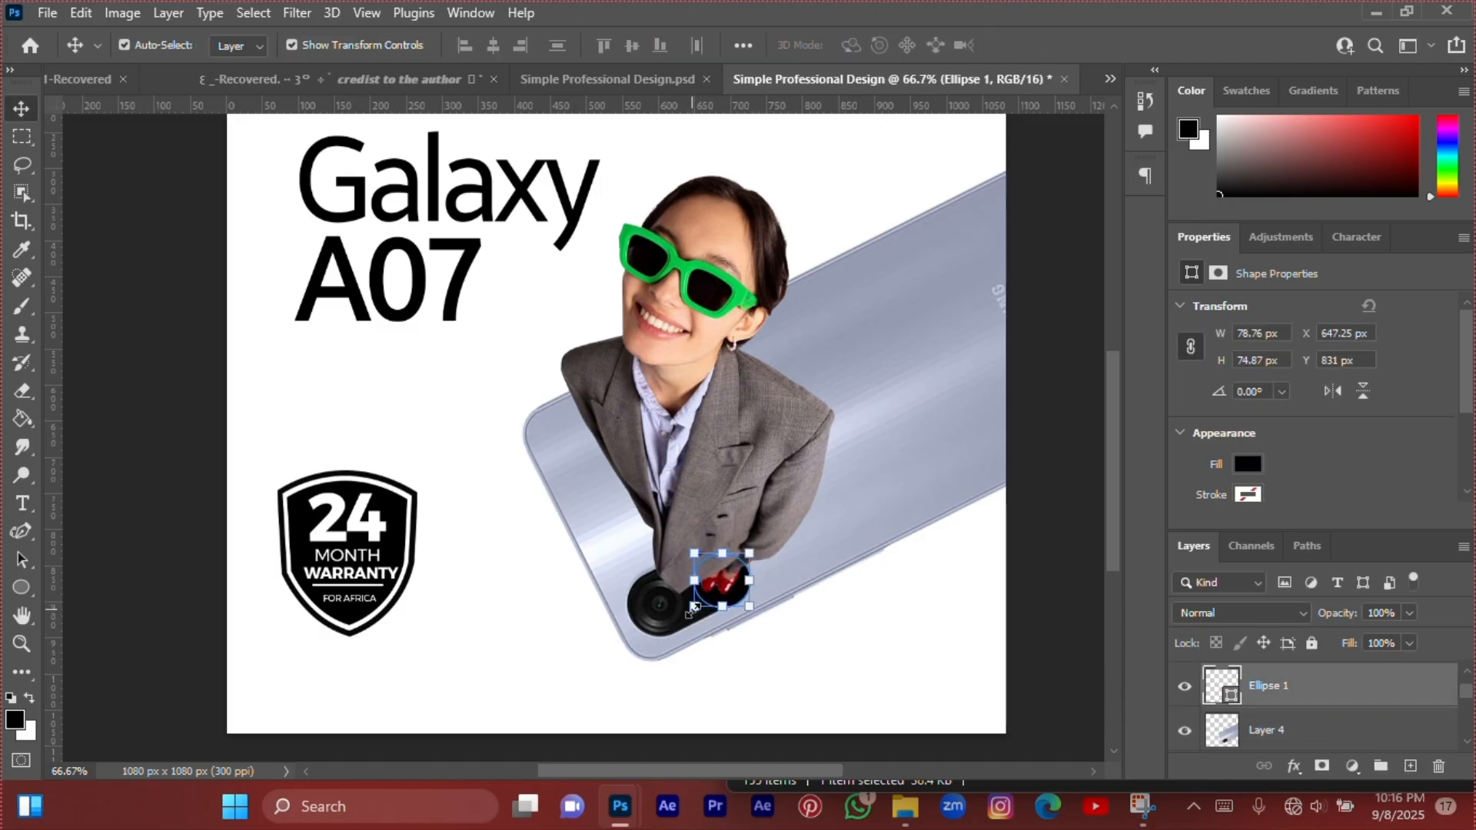
Convert the ellipse to a smart object and apply a Gaussian Blur with a radius of 8.4 pixels.
{"action": "left_click", "coordinate": [296, 13]}
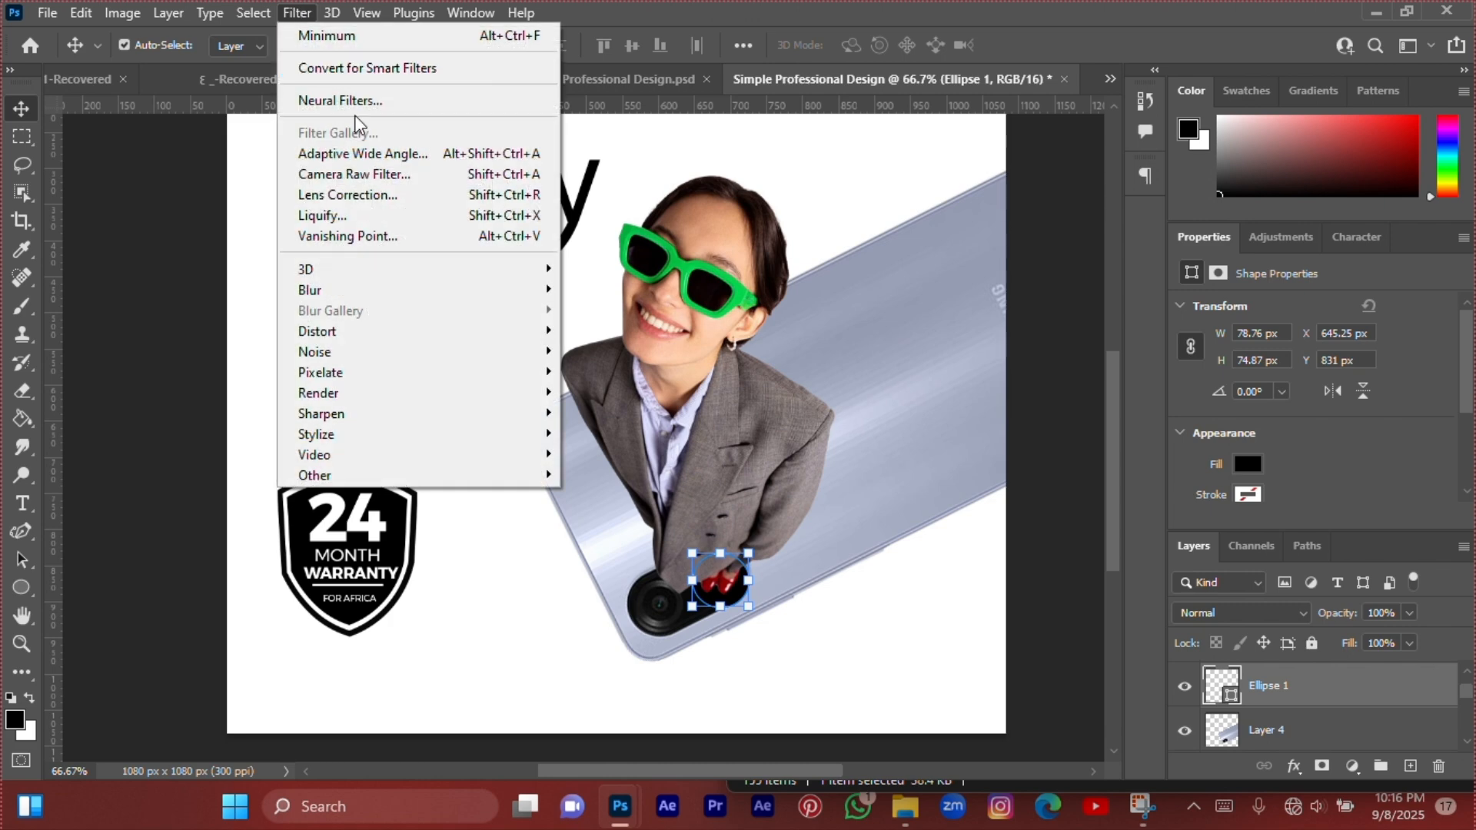
{"action": "mouse_move", "coordinate": [378, 296]}
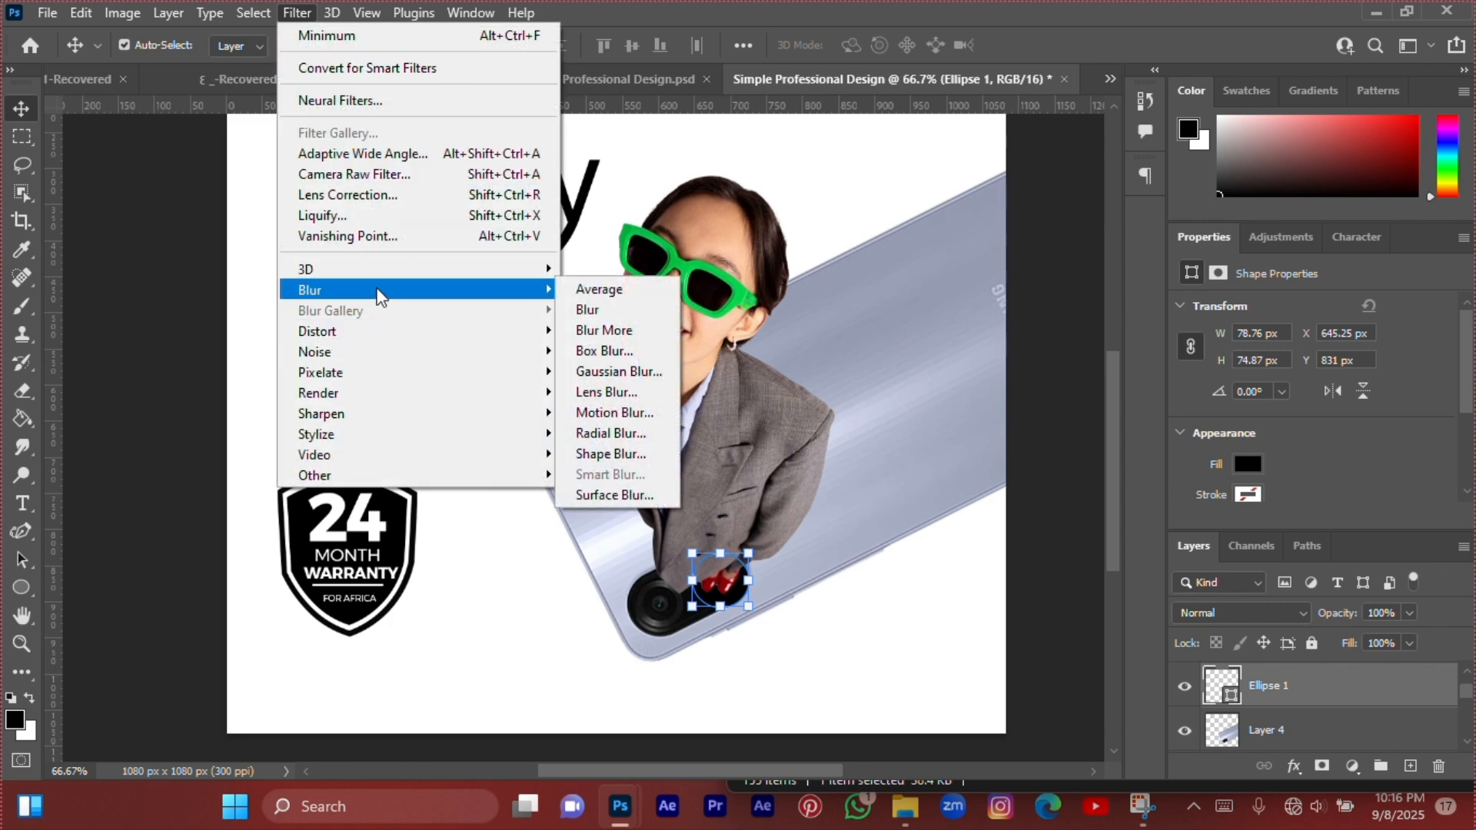
{"action": "left_click", "coordinate": [607, 372]}
{"action": "left_click", "coordinate": [692, 311]}
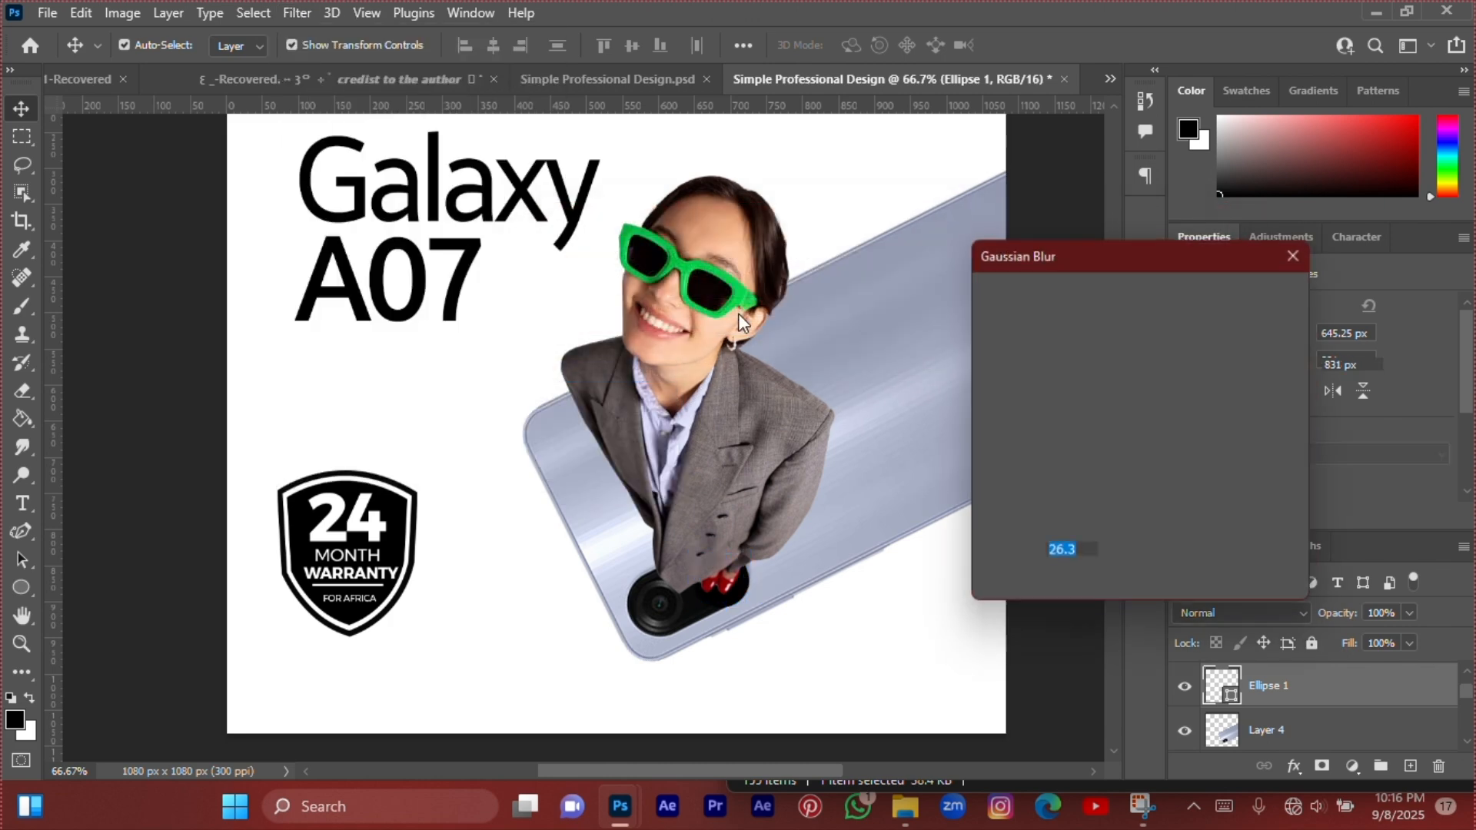
{"action": "left_click_drag", "start_coordinate": [754, 461], "coordinate": [655, 485]}
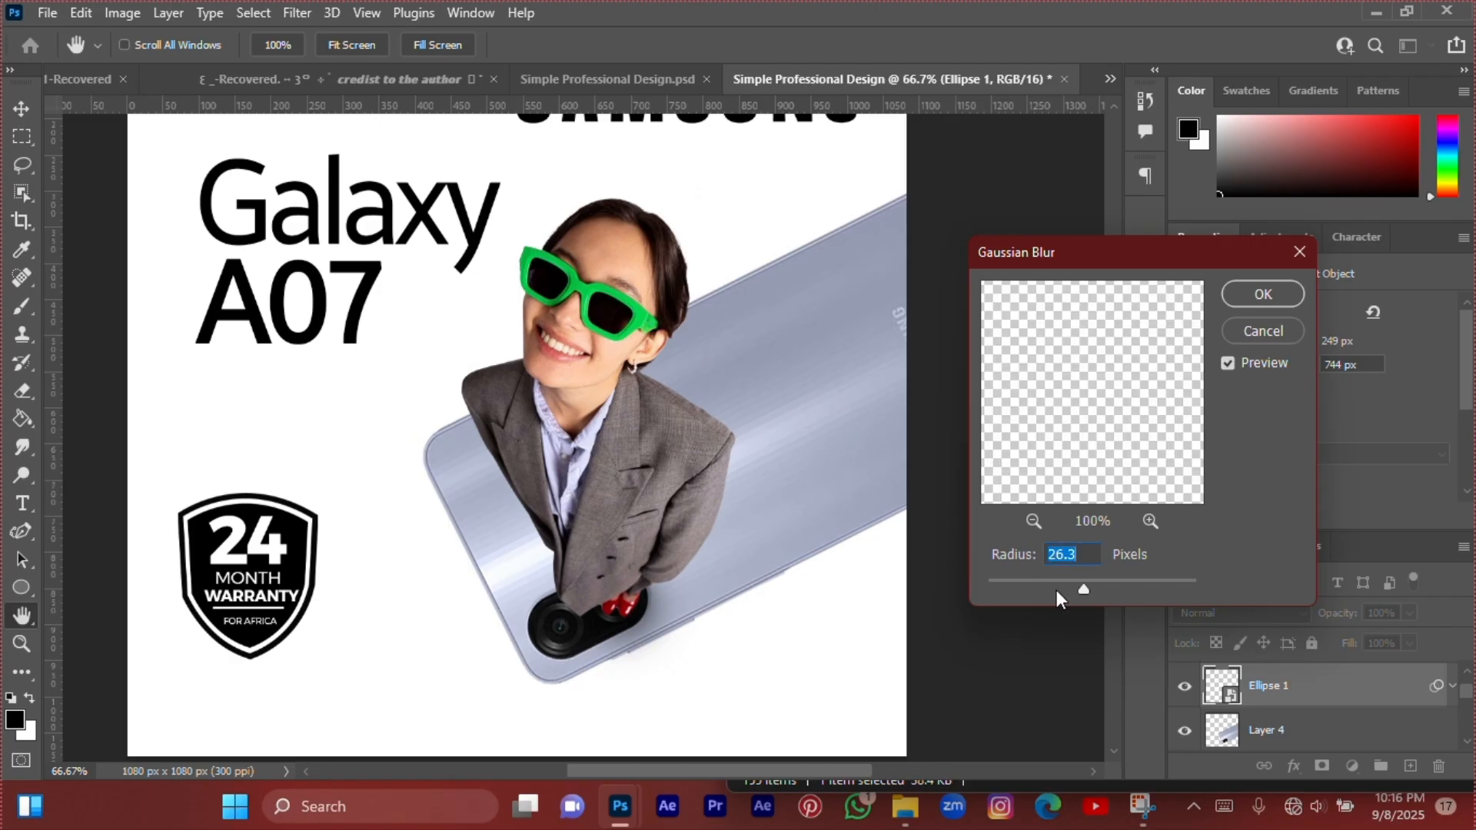
{"action": "left_click_drag", "start_coordinate": [1085, 586], "coordinate": [1061, 580]}
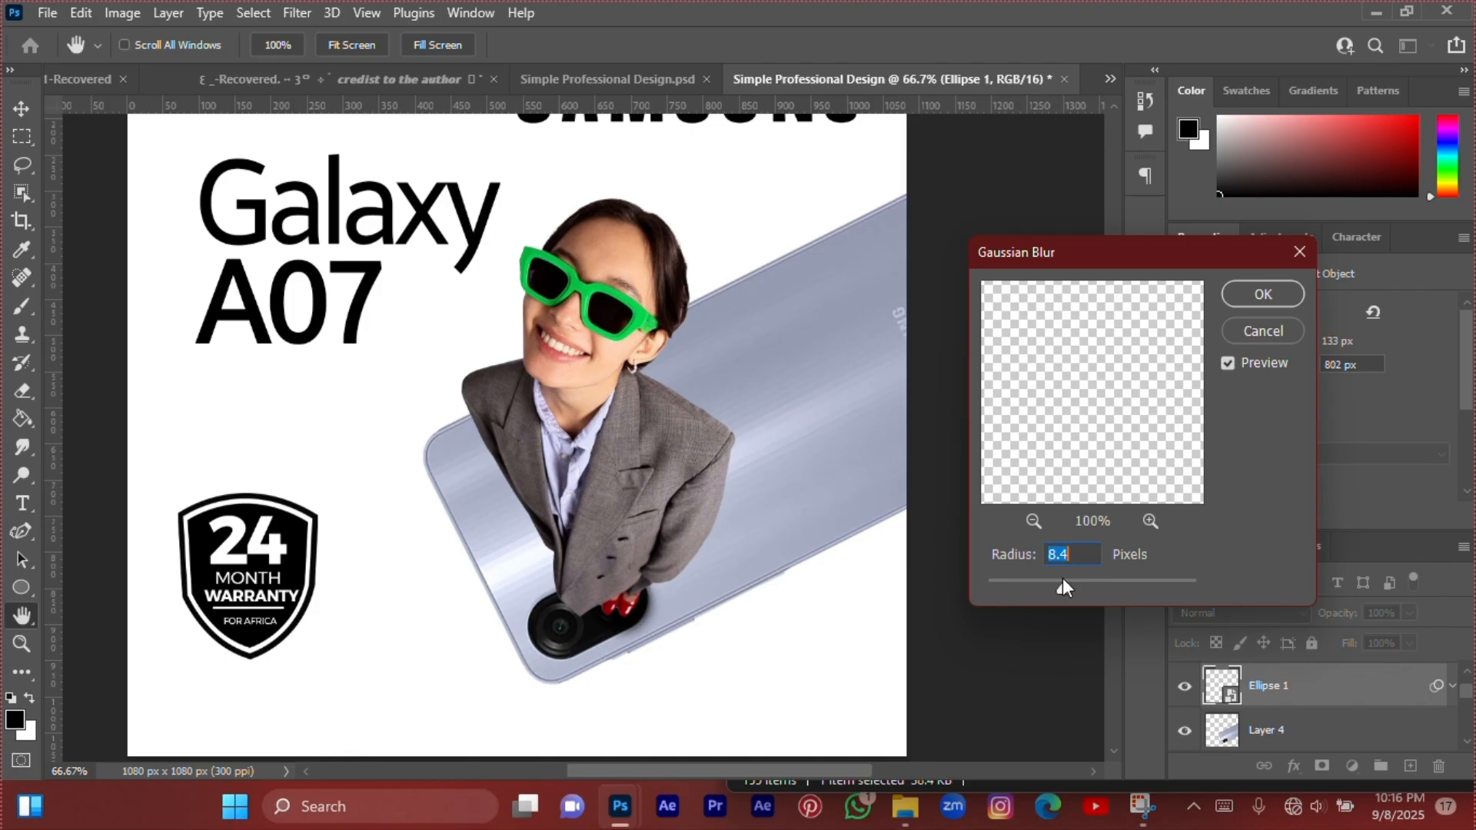
{"action": "left_click", "coordinate": [1256, 296]}
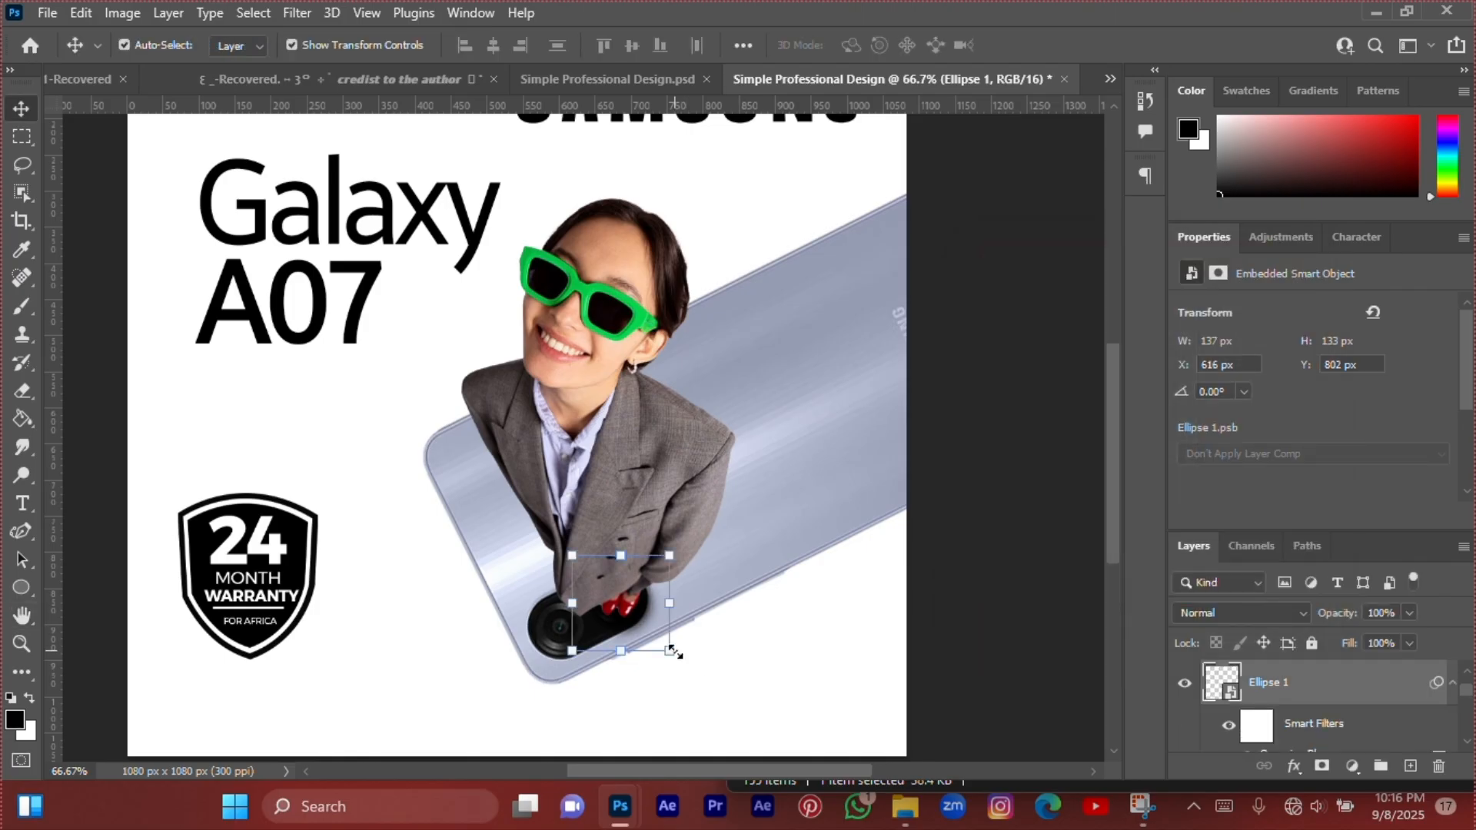
{"action": "left_click", "coordinate": [671, 650]}
{"action": "key", "text": "Return"}
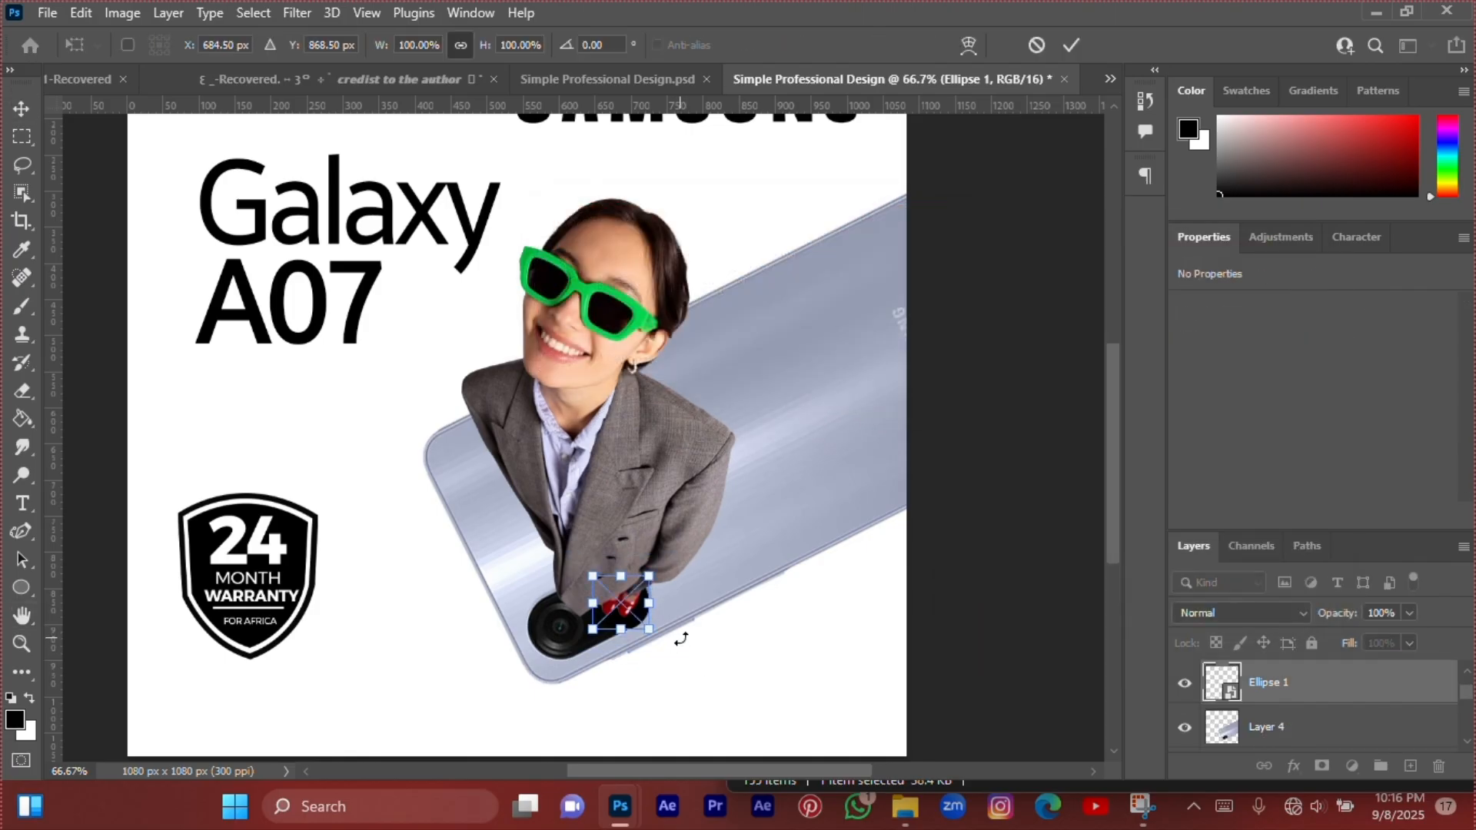
{"action": "key", "text": "Return"}
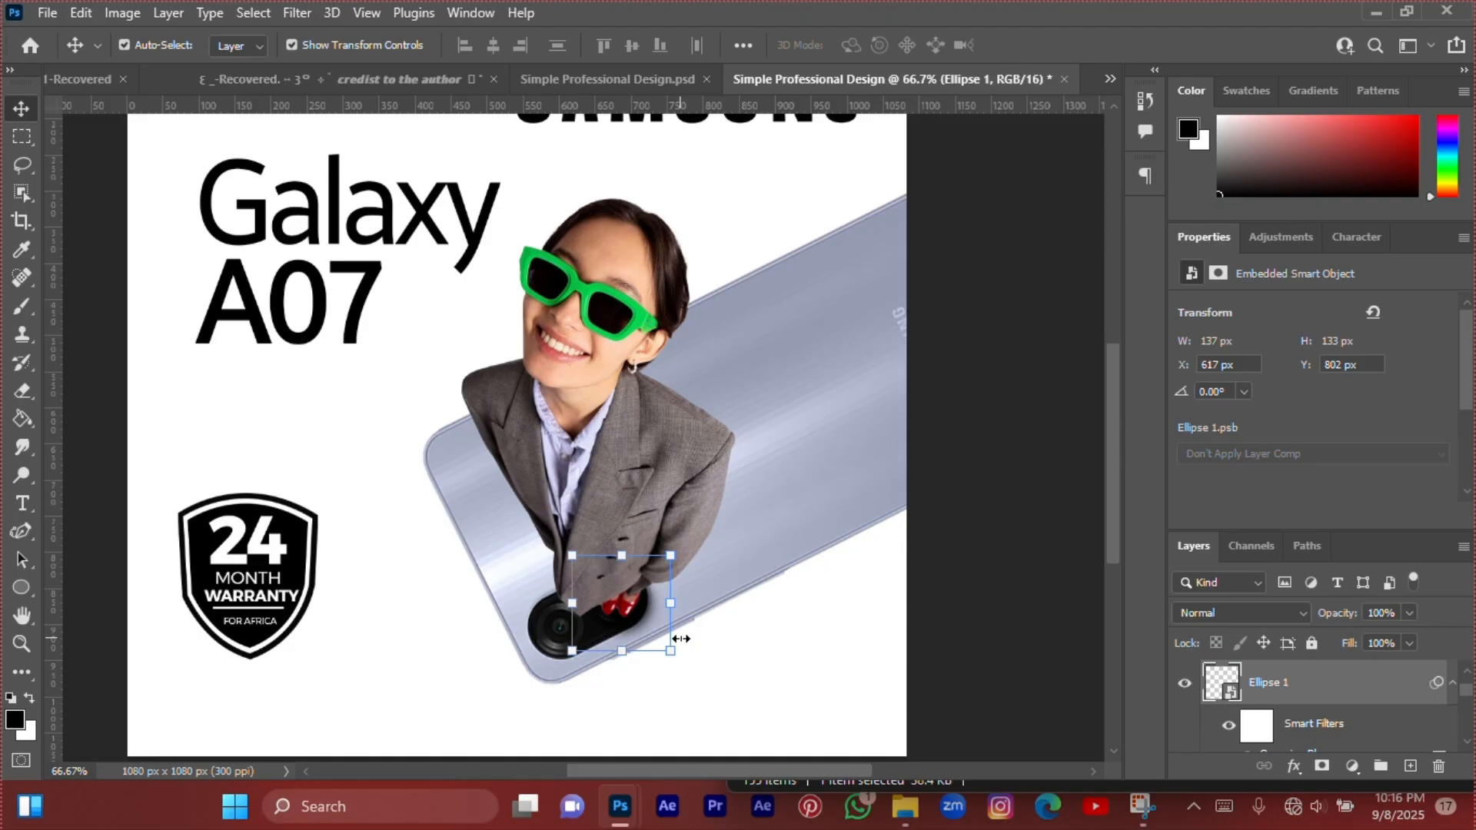
{"action": "left_click", "coordinate": [333, 656]}
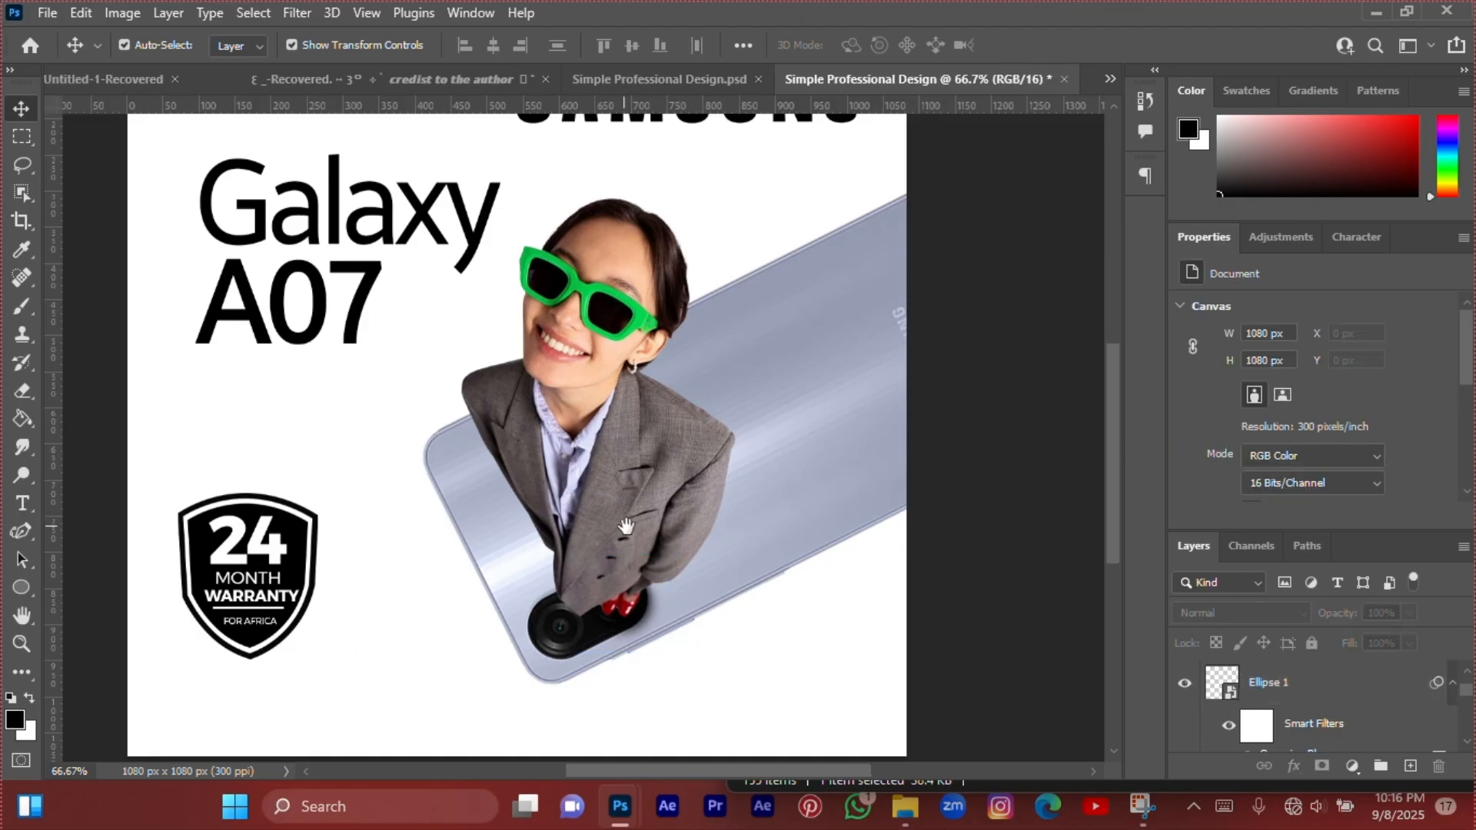
Move the warranty badge slightly right and scale it down to about 176 by 209 px.
{"action": "left_click_drag", "start_coordinate": [627, 532], "coordinate": [700, 548]}
{"action": "scroll", "coordinate": [708, 551], "scroll_direction": "down", "scroll_amount": 1}
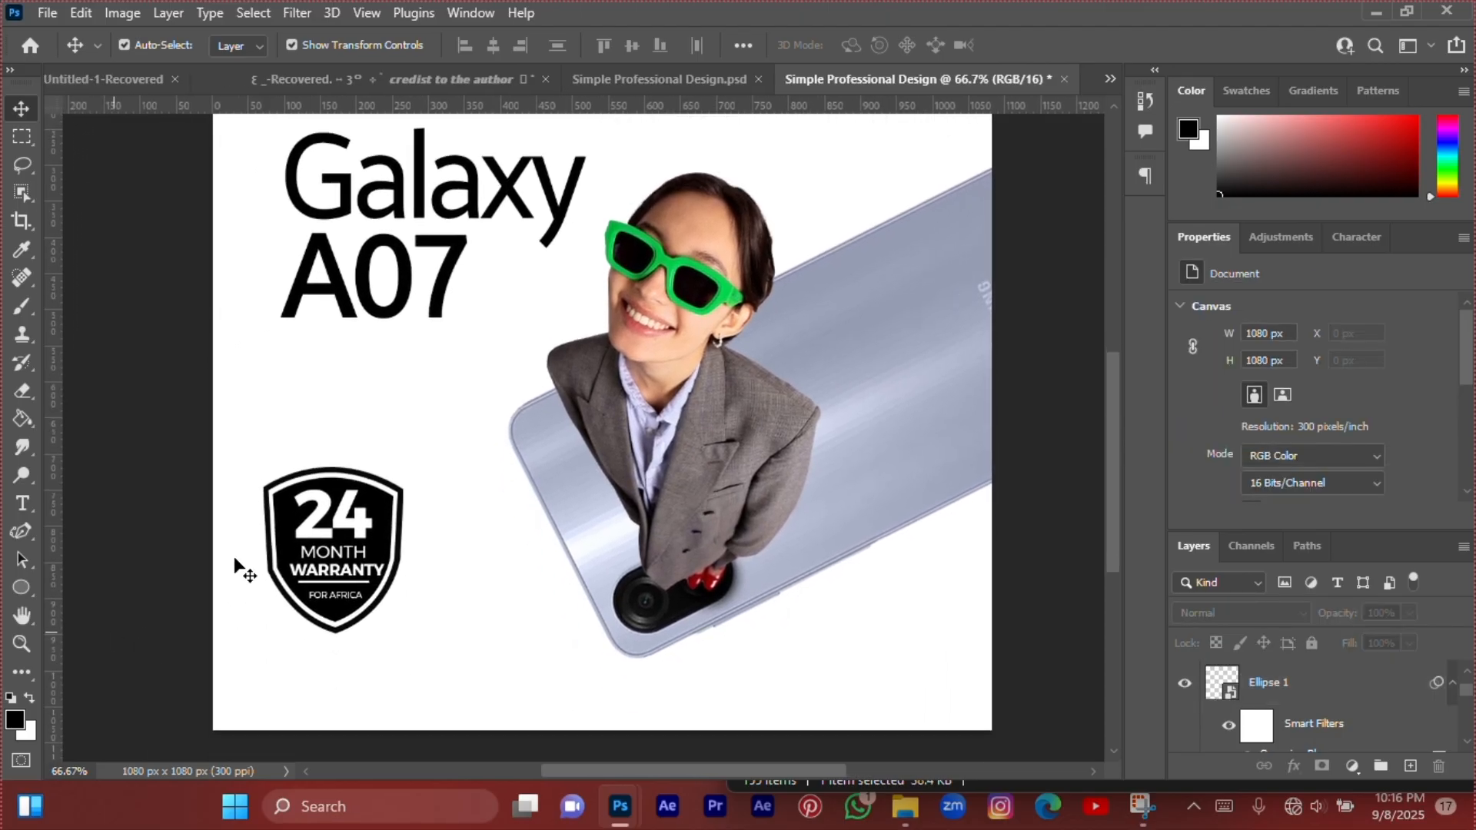
{"action": "left_click_drag", "start_coordinate": [331, 517], "coordinate": [348, 509]}
{"action": "scroll", "coordinate": [348, 509], "scroll_direction": "up", "scroll_amount": 1}
{"action": "left_click_drag", "start_coordinate": [348, 658], "coordinate": [350, 653]}
{"action": "key", "text": "Return"}
{"action": "scroll", "coordinate": [350, 653], "scroll_direction": "up", "scroll_amount": 3}
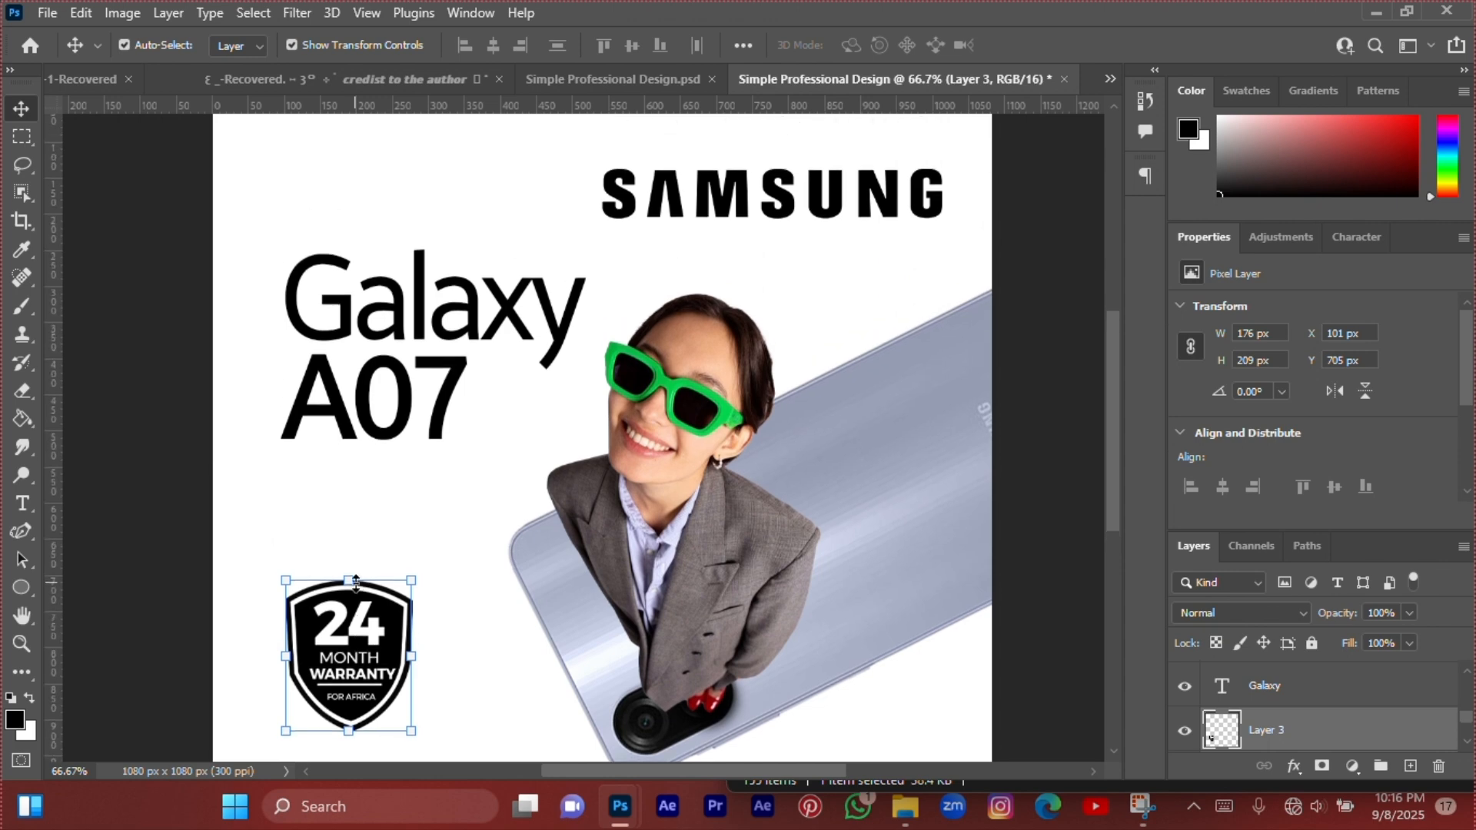
Shift both lines of the Galaxy A07 headline slightly right to line up with the badge's left edge.
{"action": "scroll", "coordinate": [355, 583], "scroll_direction": "up", "scroll_amount": 2}
{"action": "left_click", "coordinate": [396, 426]}
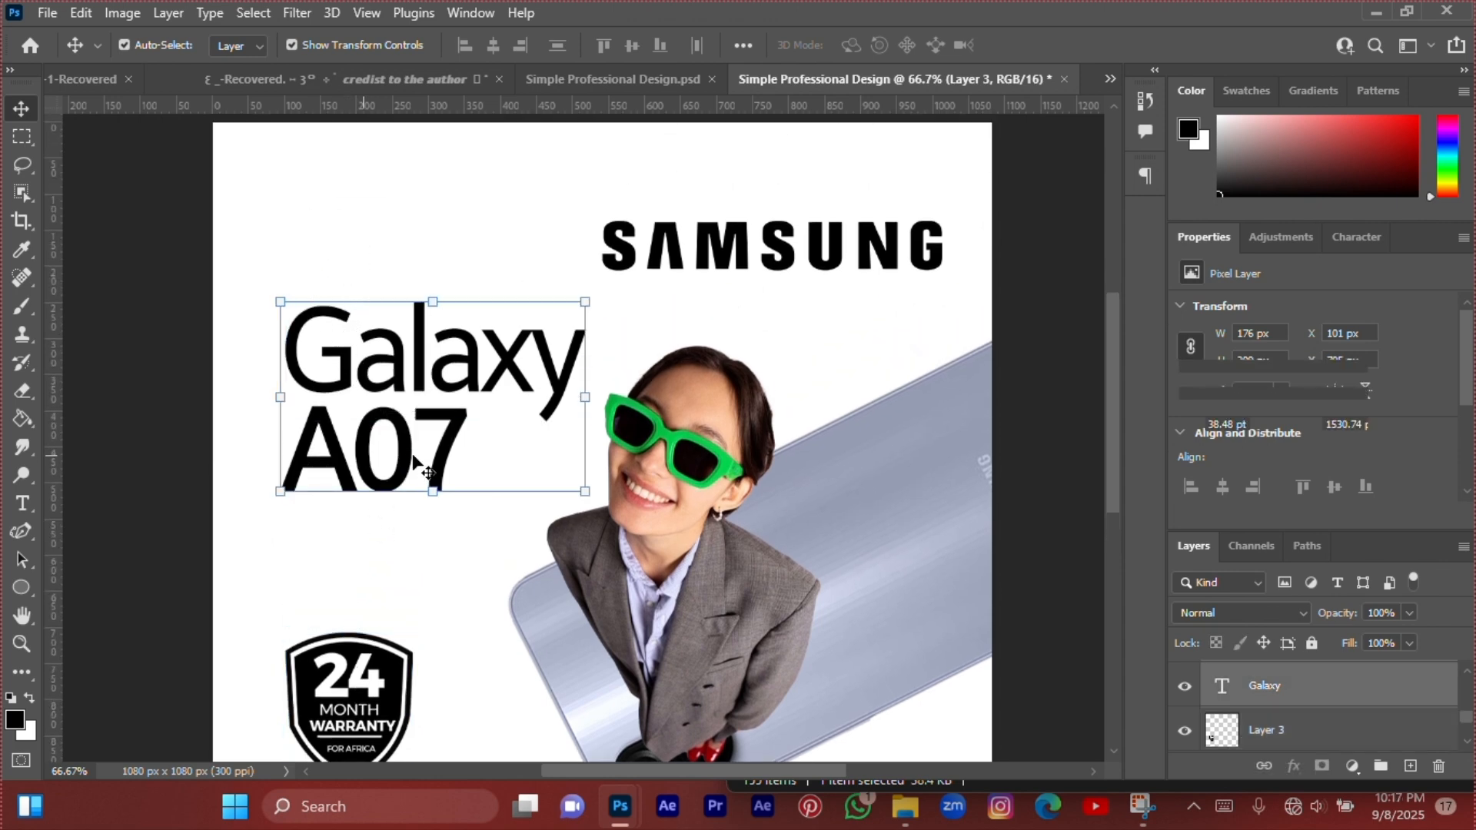
{"action": "left_click_drag", "start_coordinate": [412, 455], "coordinate": [403, 453]}
{"action": "scroll", "coordinate": [404, 453], "scroll_direction": "down", "scroll_amount": 3}
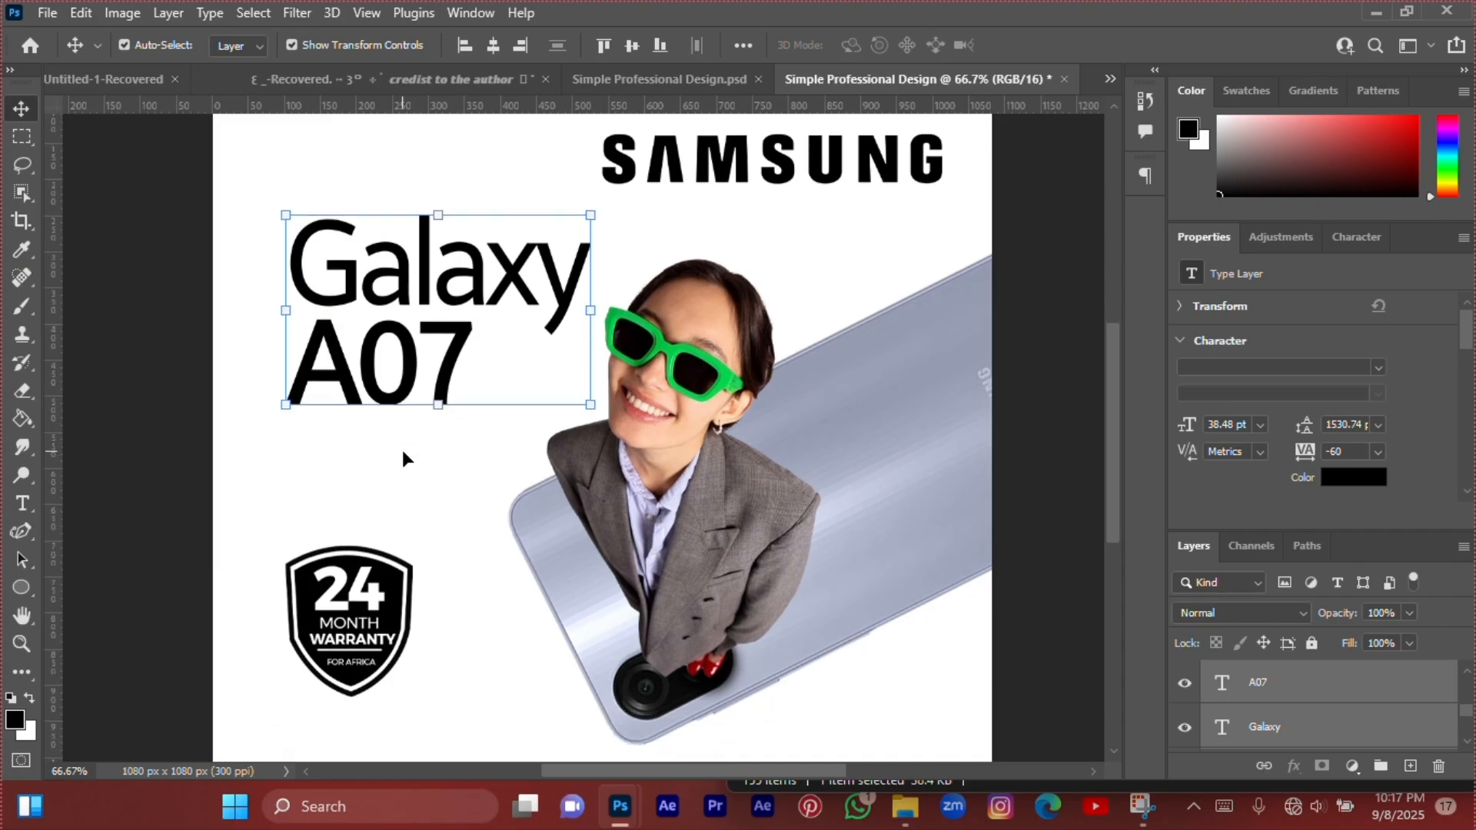
Move the SAMSUNG logo slightly up and scale it to 94.28% from its left side.
{"action": "scroll", "coordinate": [403, 449], "scroll_direction": "up", "scroll_amount": 4}
{"action": "left_click_drag", "start_coordinate": [784, 276], "coordinate": [784, 250]}
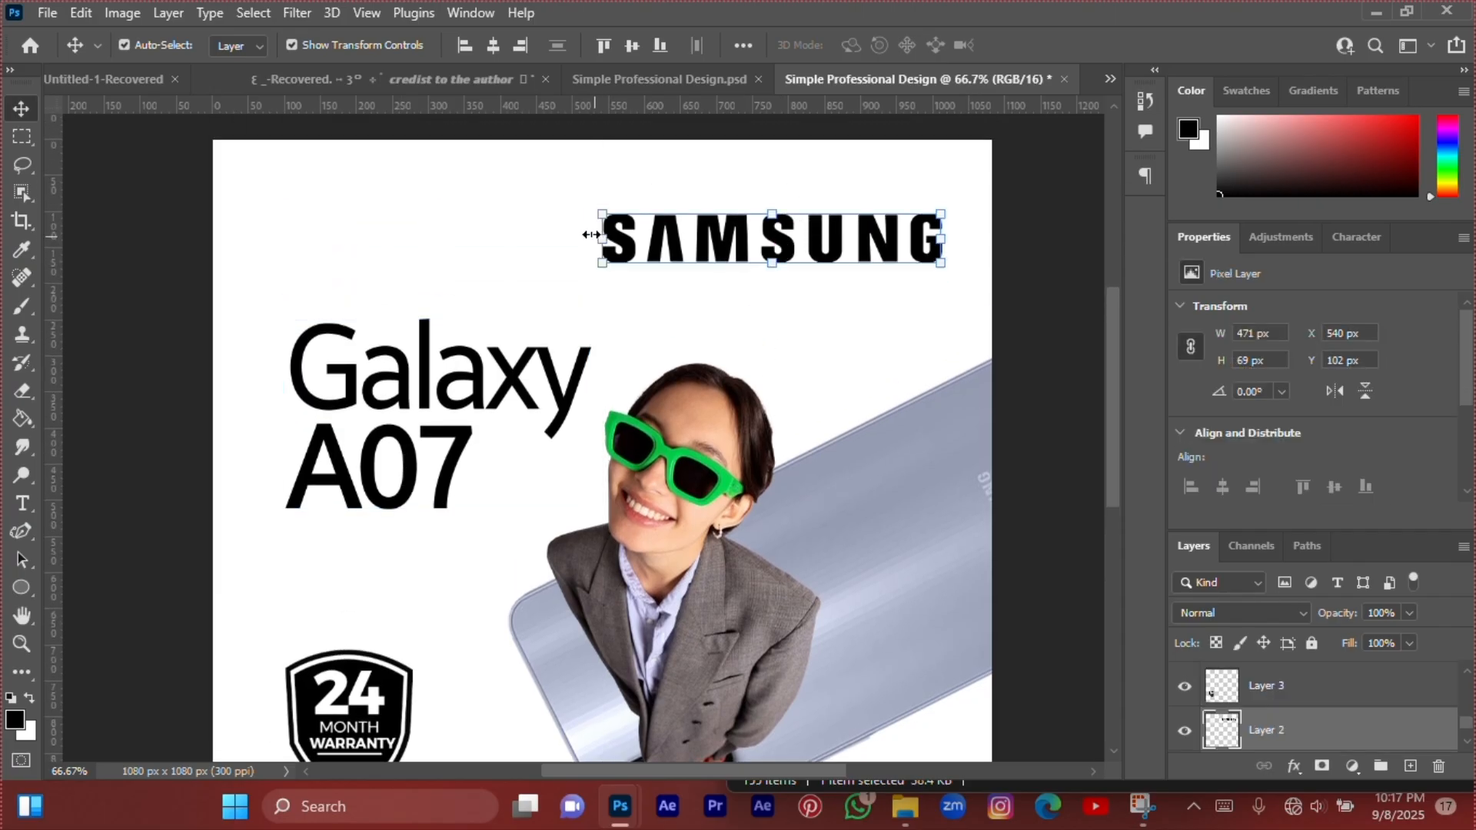
{"action": "key", "text": "ctrl+t"}
{"action": "left_click_drag", "start_coordinate": [600, 239], "coordinate": [621, 238]}
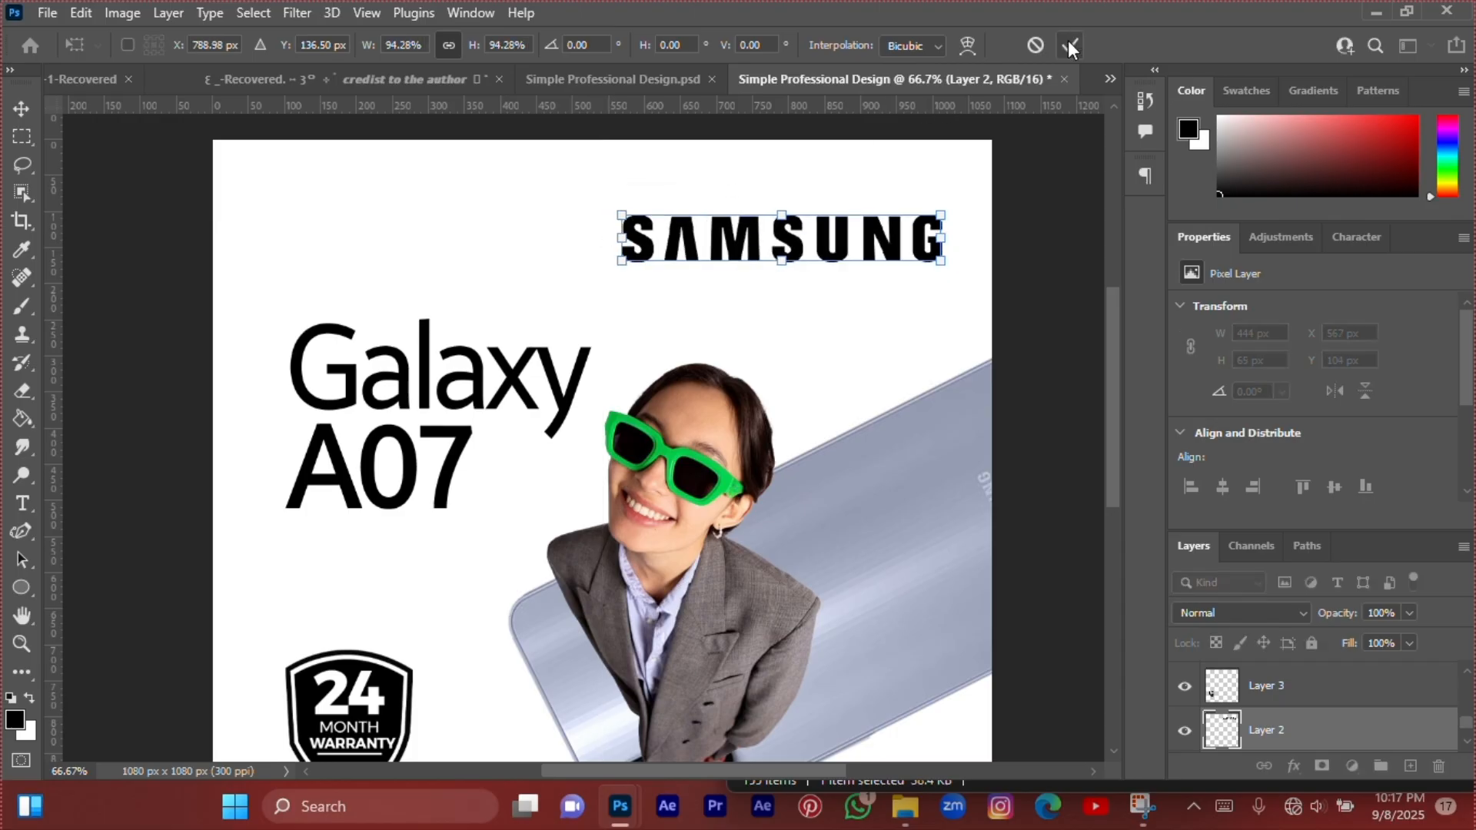
{"action": "left_click", "coordinate": [413, 262]}
{"action": "scroll", "coordinate": [415, 269], "scroll_direction": "down", "scroll_amount": 3}
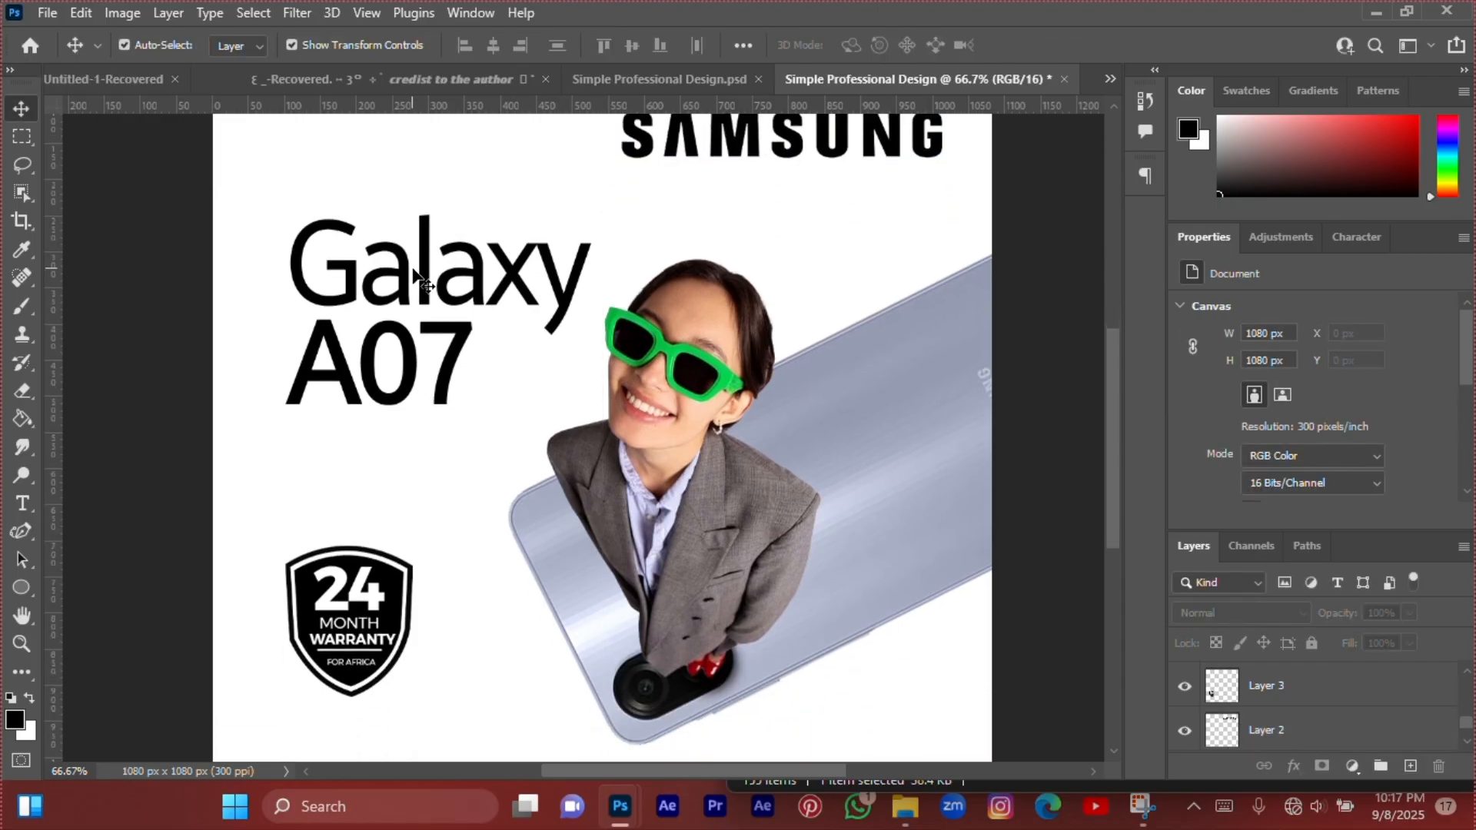
{"action": "scroll", "coordinate": [413, 269], "scroll_direction": "down", "scroll_amount": 2}
{"action": "scroll", "coordinate": [413, 270], "scroll_direction": "up", "scroll_amount": 5}
{"action": "scroll", "coordinate": [415, 284], "scroll_direction": "down", "scroll_amount": 8}
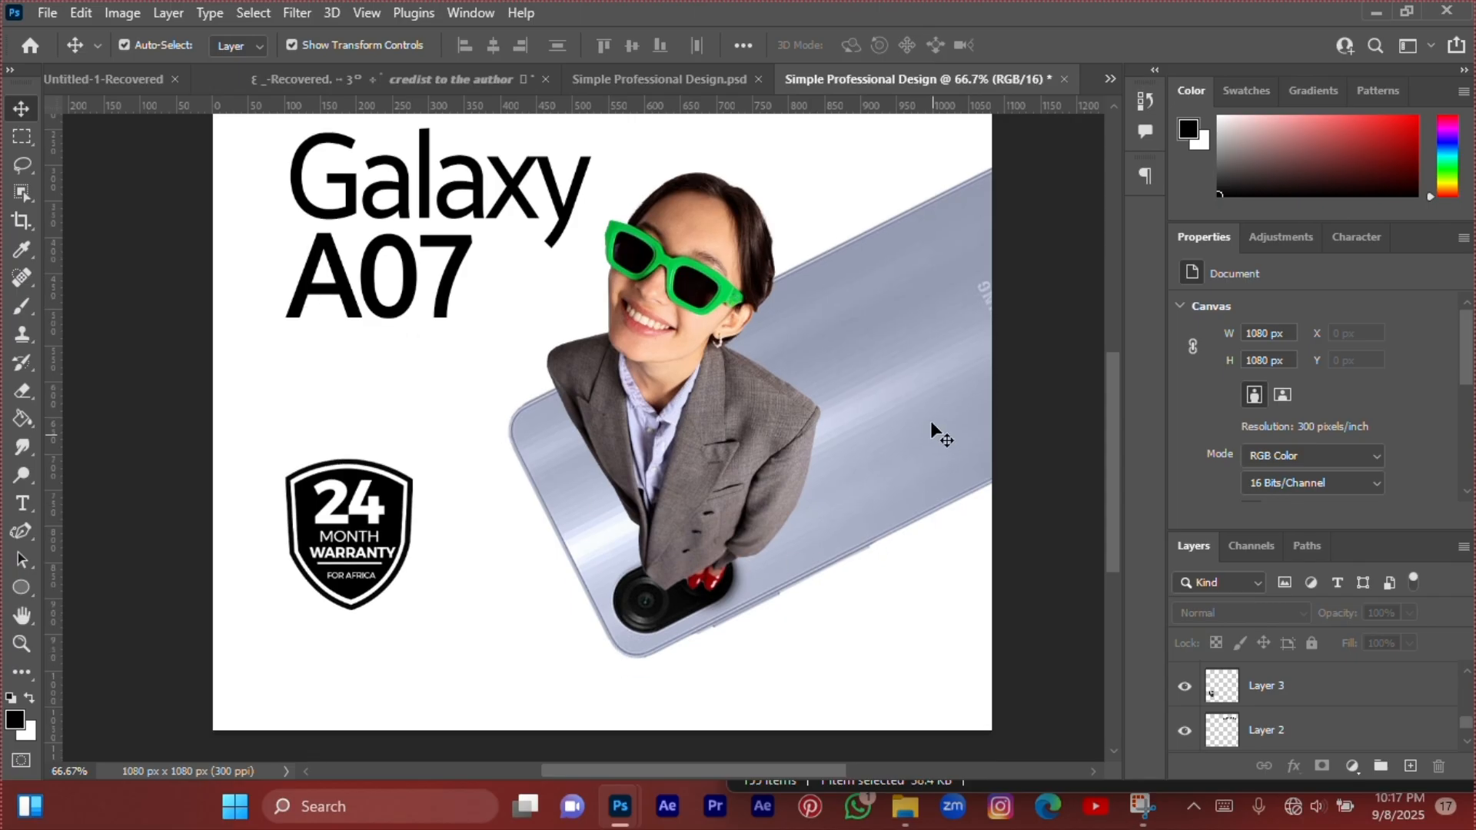
{"action": "left_click", "coordinate": [930, 422]}
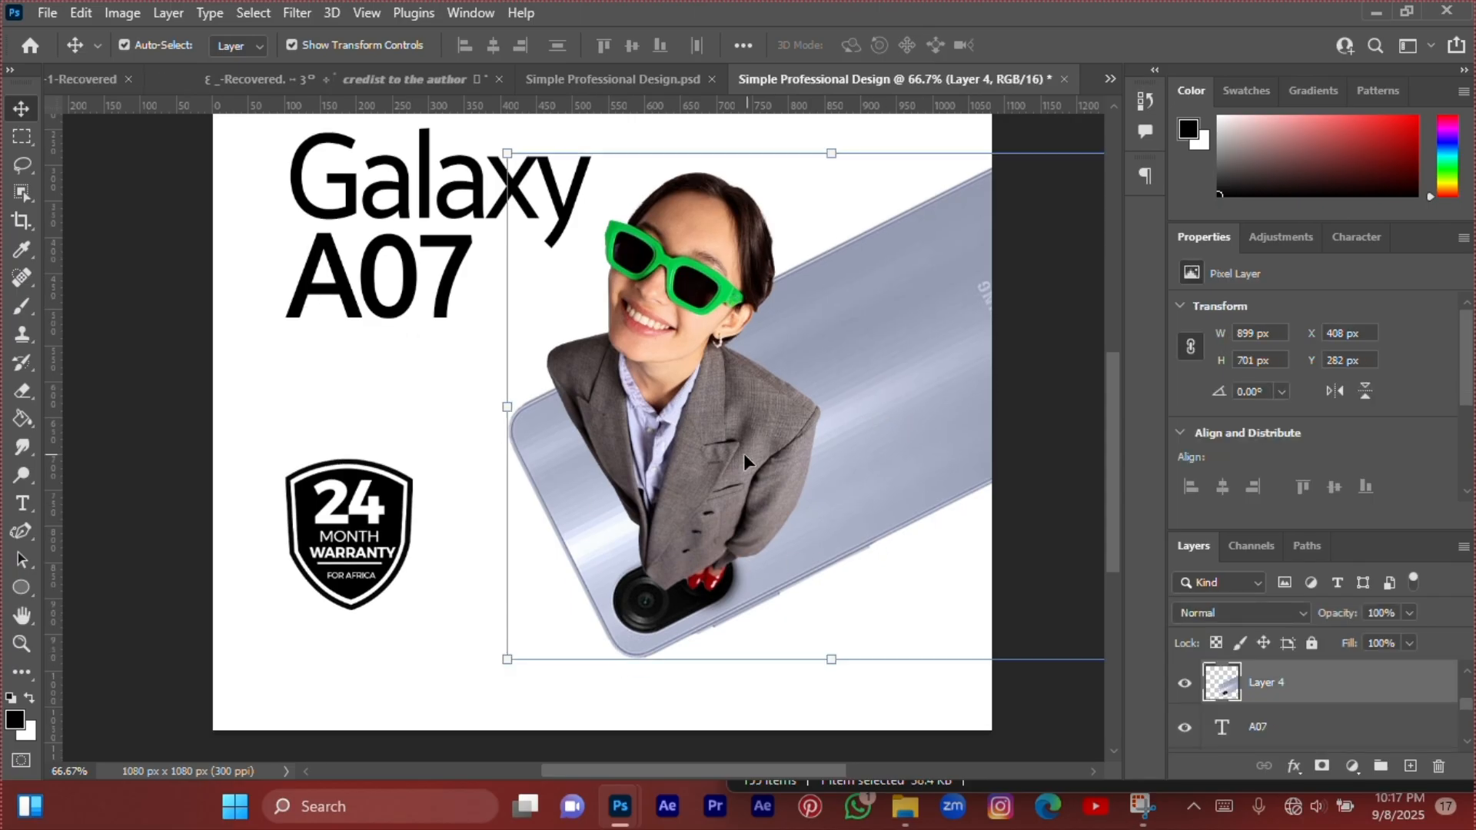
{"action": "left_click", "coordinate": [454, 575]}
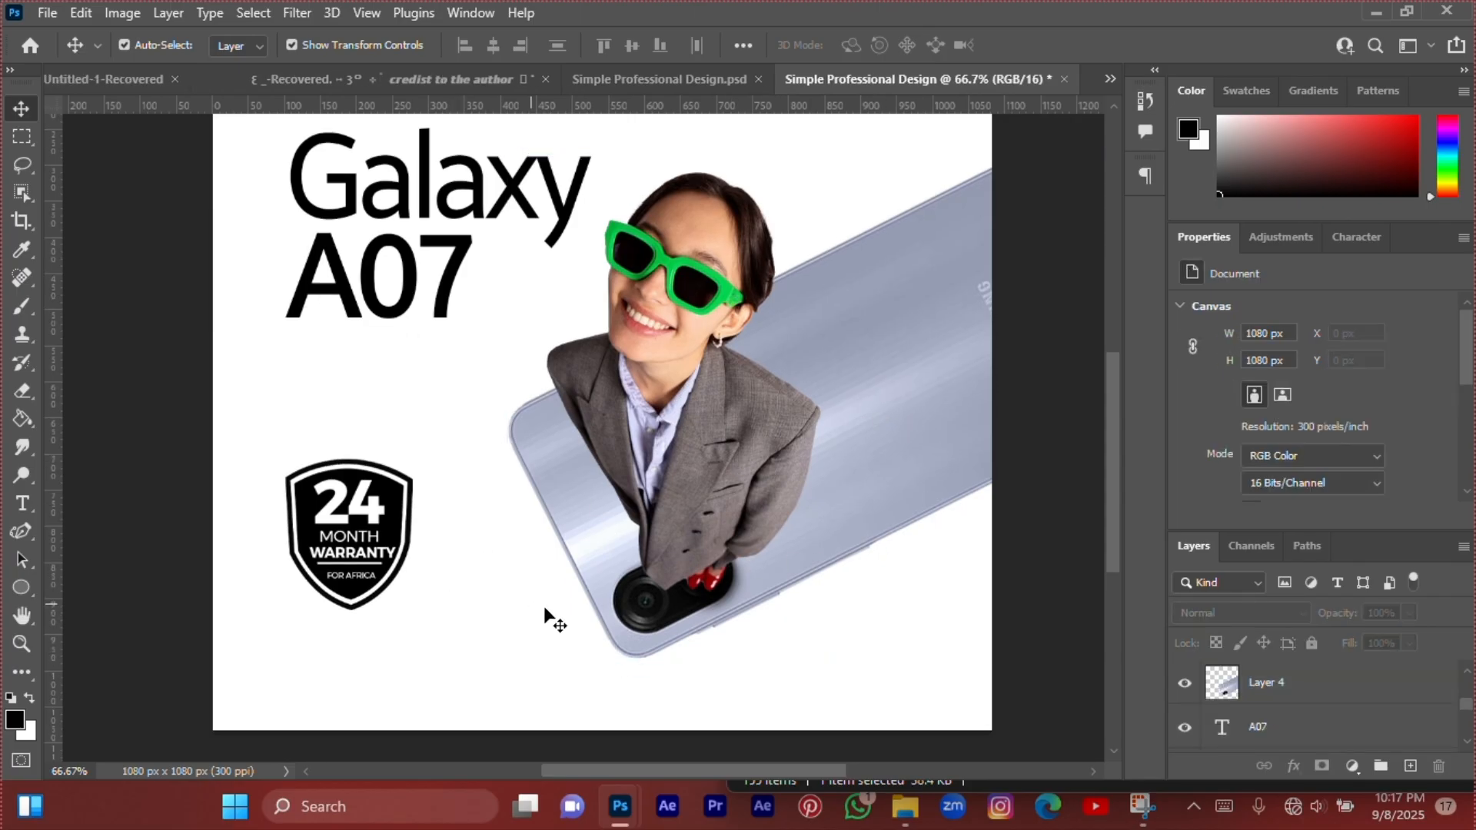
Select the woman, the blurred ellipse and the phone together and move them slightly up.
{"action": "scroll", "coordinate": [538, 630], "scroll_direction": "up", "scroll_amount": 3}
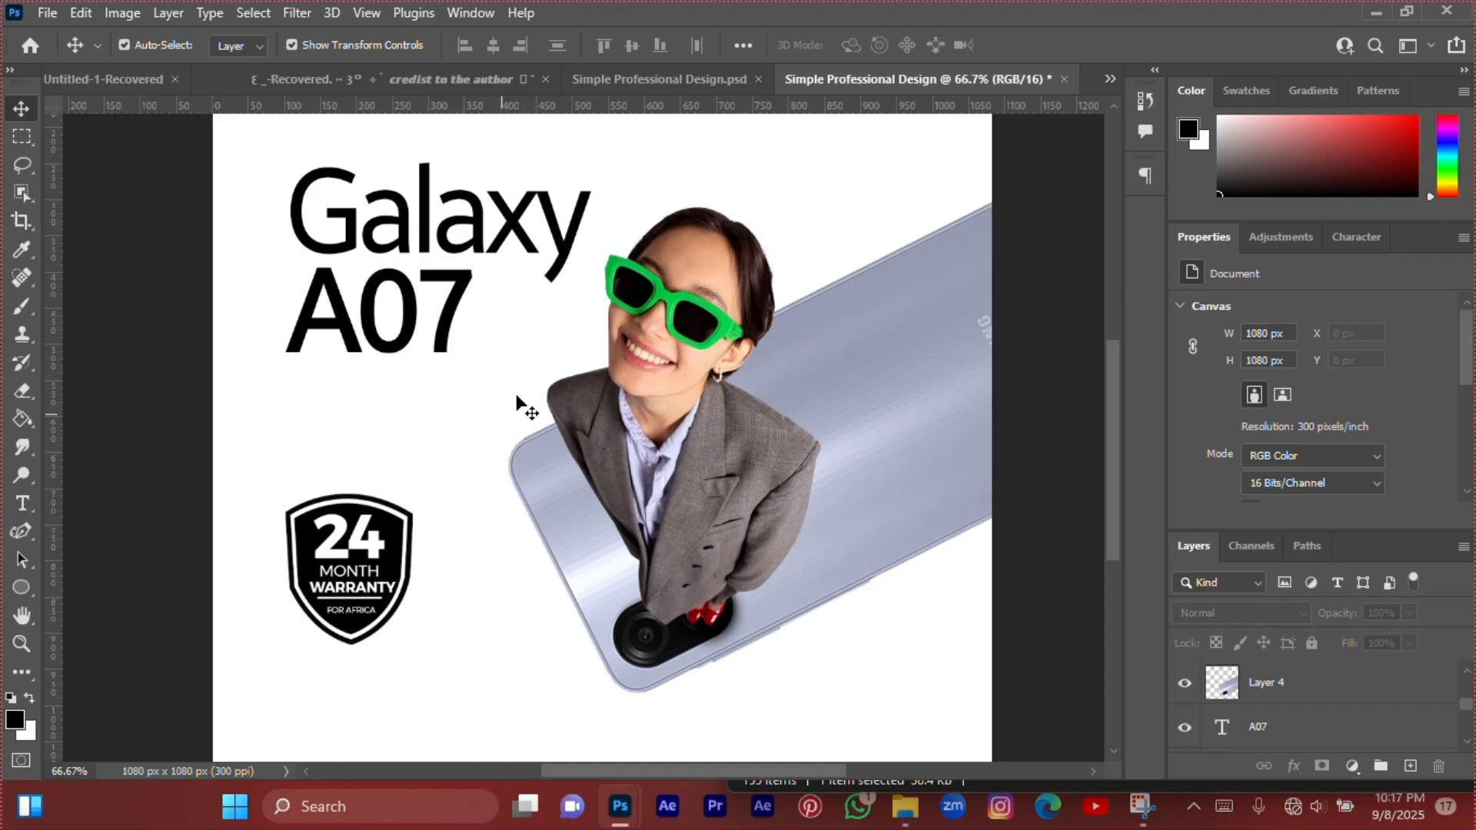
{"action": "left_click_drag", "start_coordinate": [523, 360], "coordinate": [766, 635]}
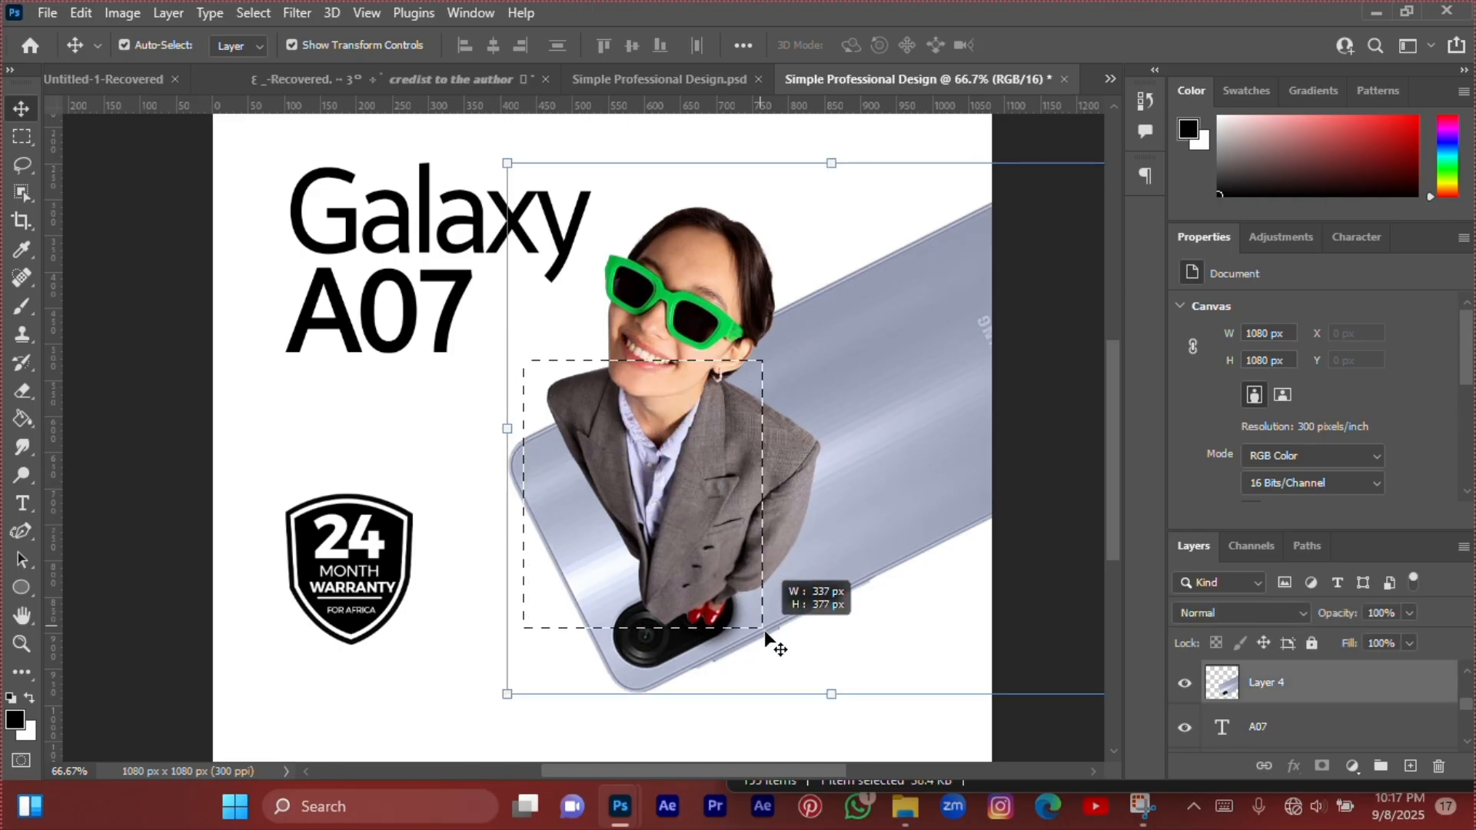
{"action": "mouse_move", "coordinate": [750, 568]}
{"action": "left_mouse_down"}
{"action": "mouse_move", "coordinate": [699, 542]}
{"action": "mouse_move", "coordinate": [740, 542]}
{"action": "left_mouse_up"}
{"action": "scroll", "coordinate": [738, 541], "scroll_direction": "up", "scroll_amount": 5}
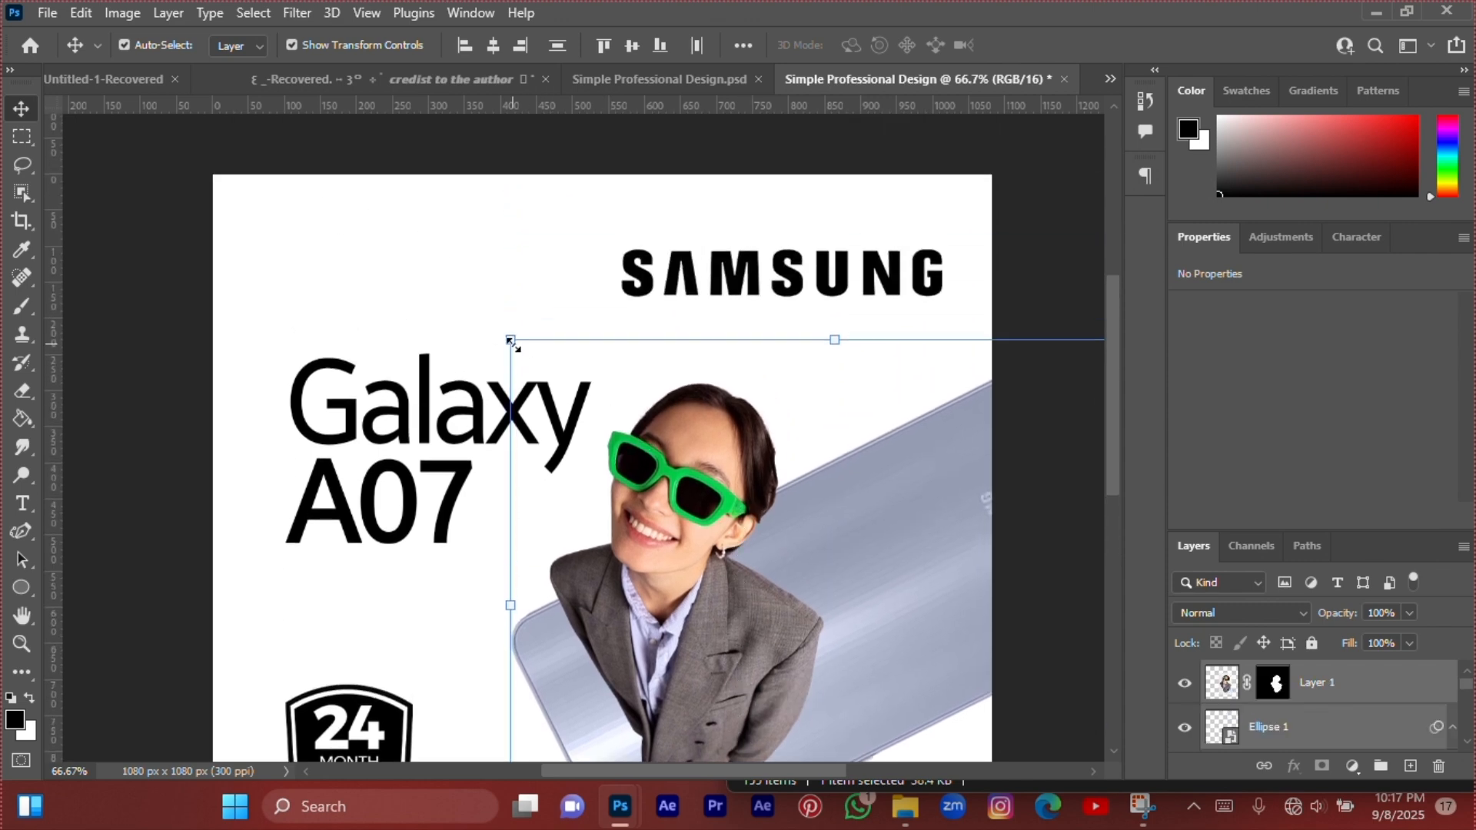
Scale the woman, the blurred ellipse and the phone together to 97.51%, pulling them away from the headline.
{"action": "left_click", "coordinate": [511, 342]}
{"action": "left_click", "coordinate": [735, 323]}
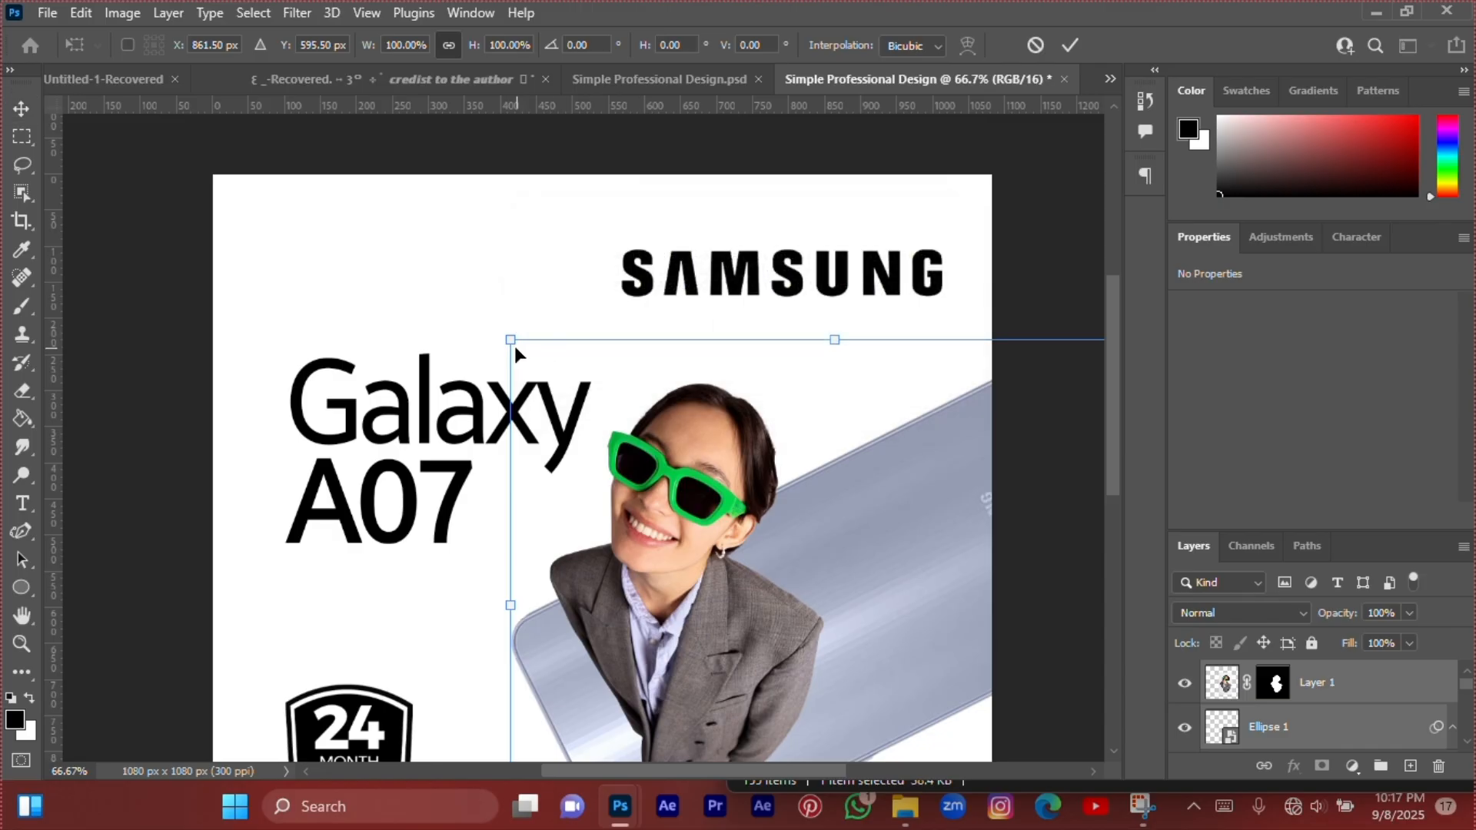
{"action": "left_click_drag", "start_coordinate": [515, 347], "coordinate": [525, 356]}
{"action": "scroll", "coordinate": [526, 356], "scroll_direction": "down", "scroll_amount": 3}
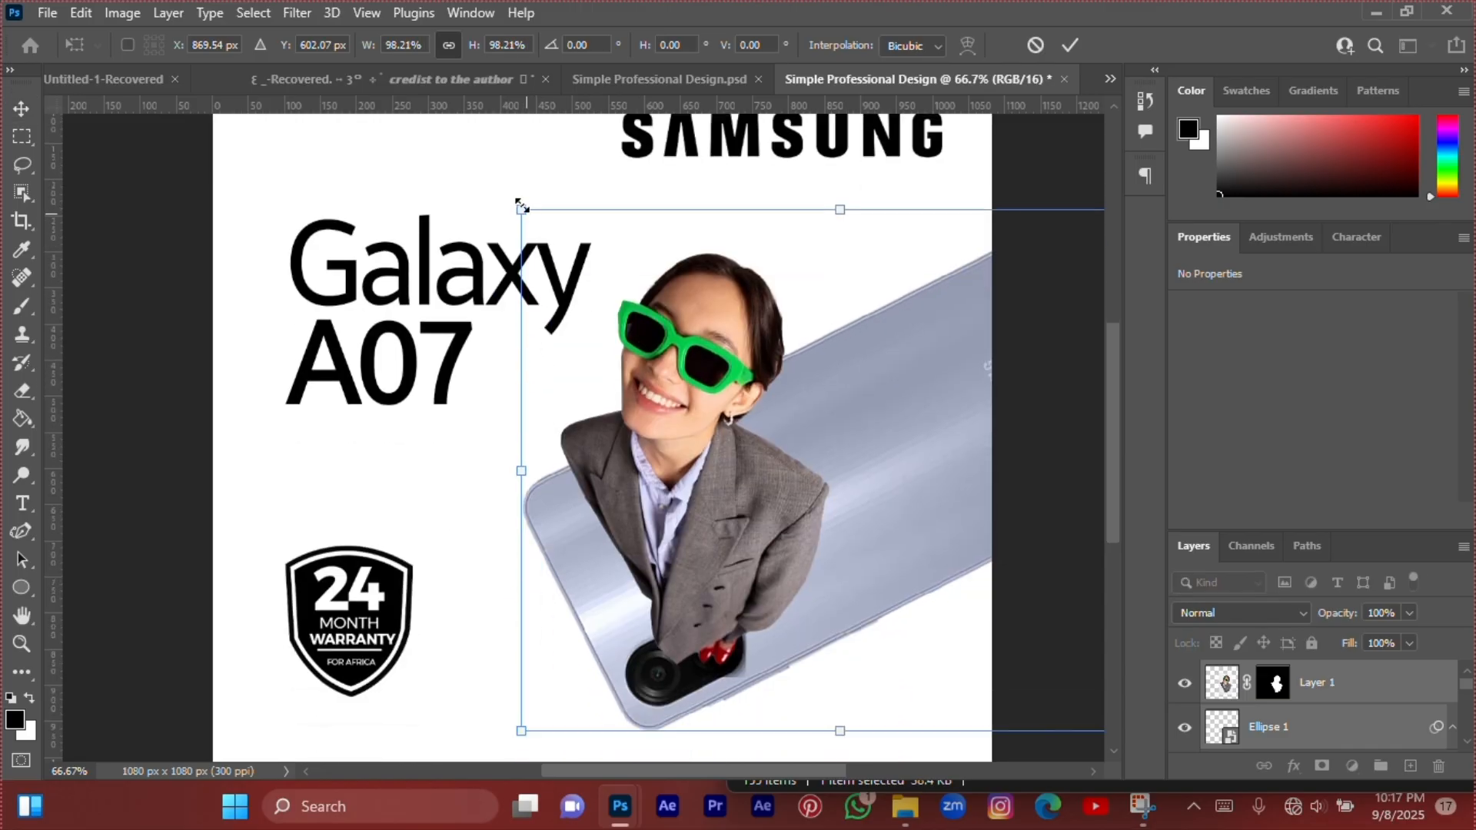
{"action": "left_click_drag", "start_coordinate": [525, 203], "coordinate": [529, 207]}
{"action": "scroll", "coordinate": [529, 209], "scroll_direction": "down", "scroll_amount": 1}
{"action": "key", "text": "Return"}
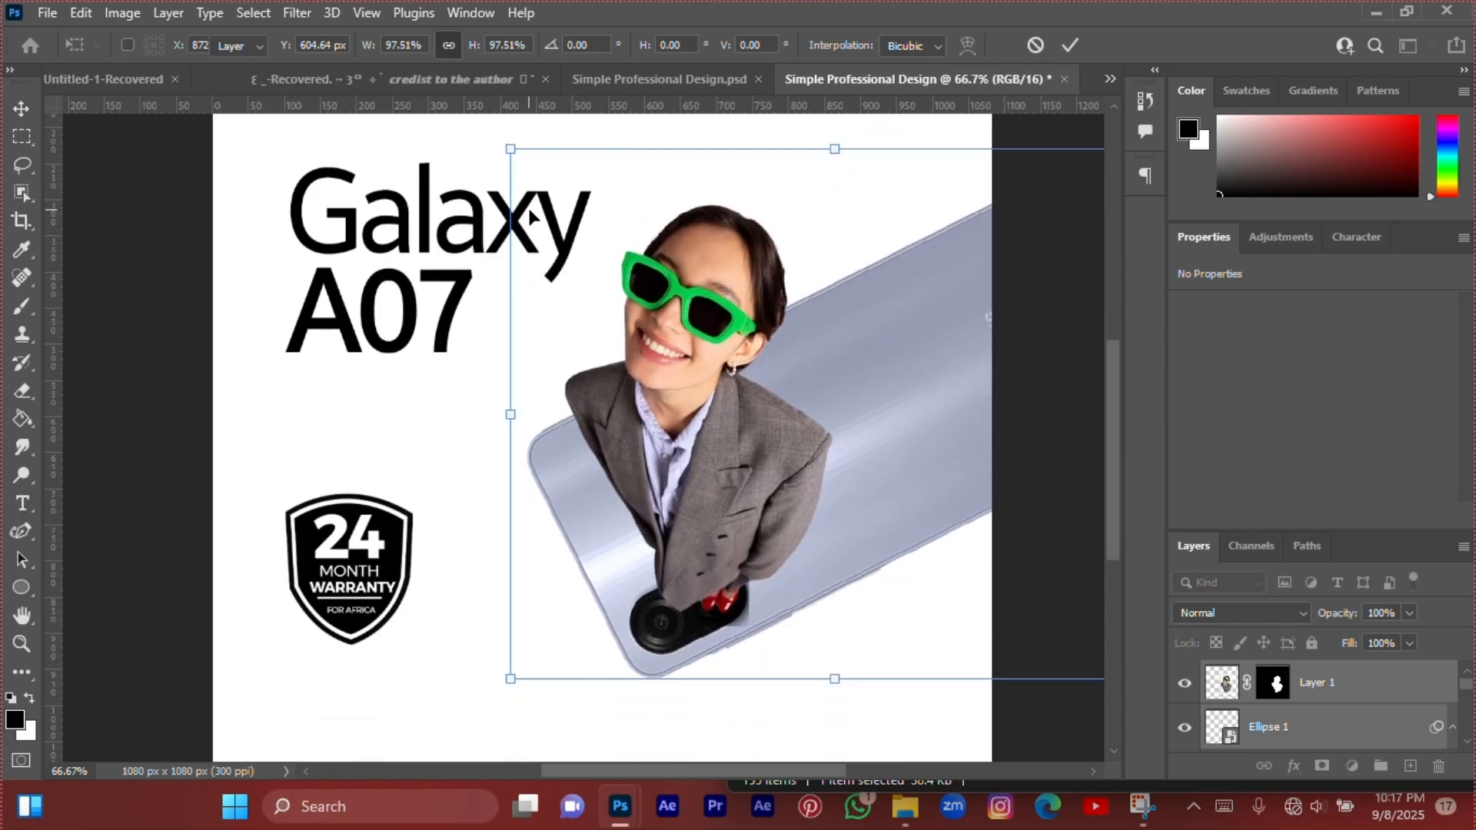
Duplicate the A07 text and place the copy directly below the warranty badge.
{"action": "scroll", "coordinate": [521, 396], "scroll_direction": "up", "scroll_amount": 1}
{"action": "scroll", "coordinate": [520, 396], "scroll_direction": "up", "scroll_amount": 1}
{"action": "scroll", "coordinate": [480, 438], "scroll_direction": "down", "scroll_amount": 2}
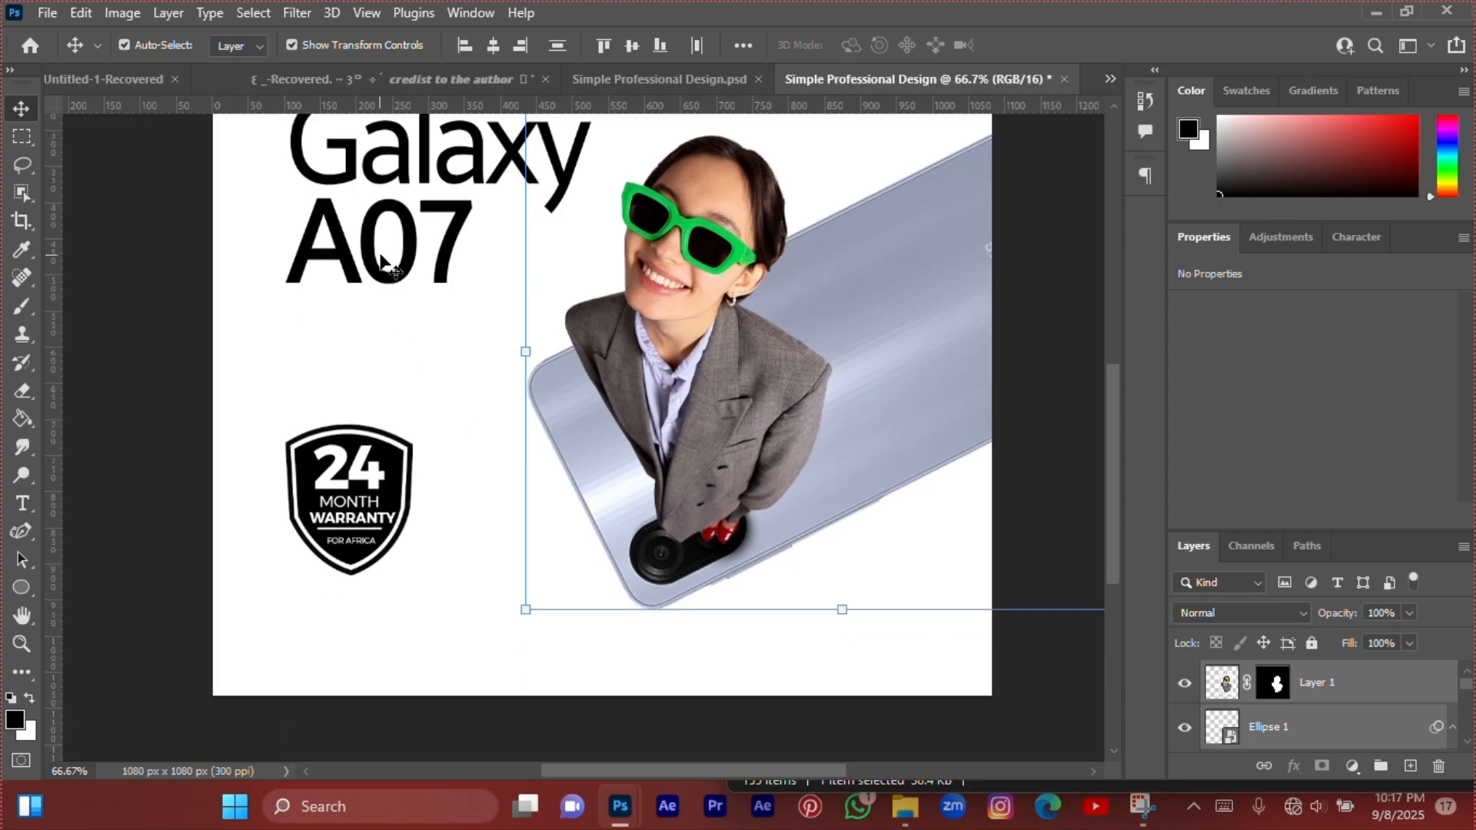
{"action": "left_click", "coordinate": [382, 261]}
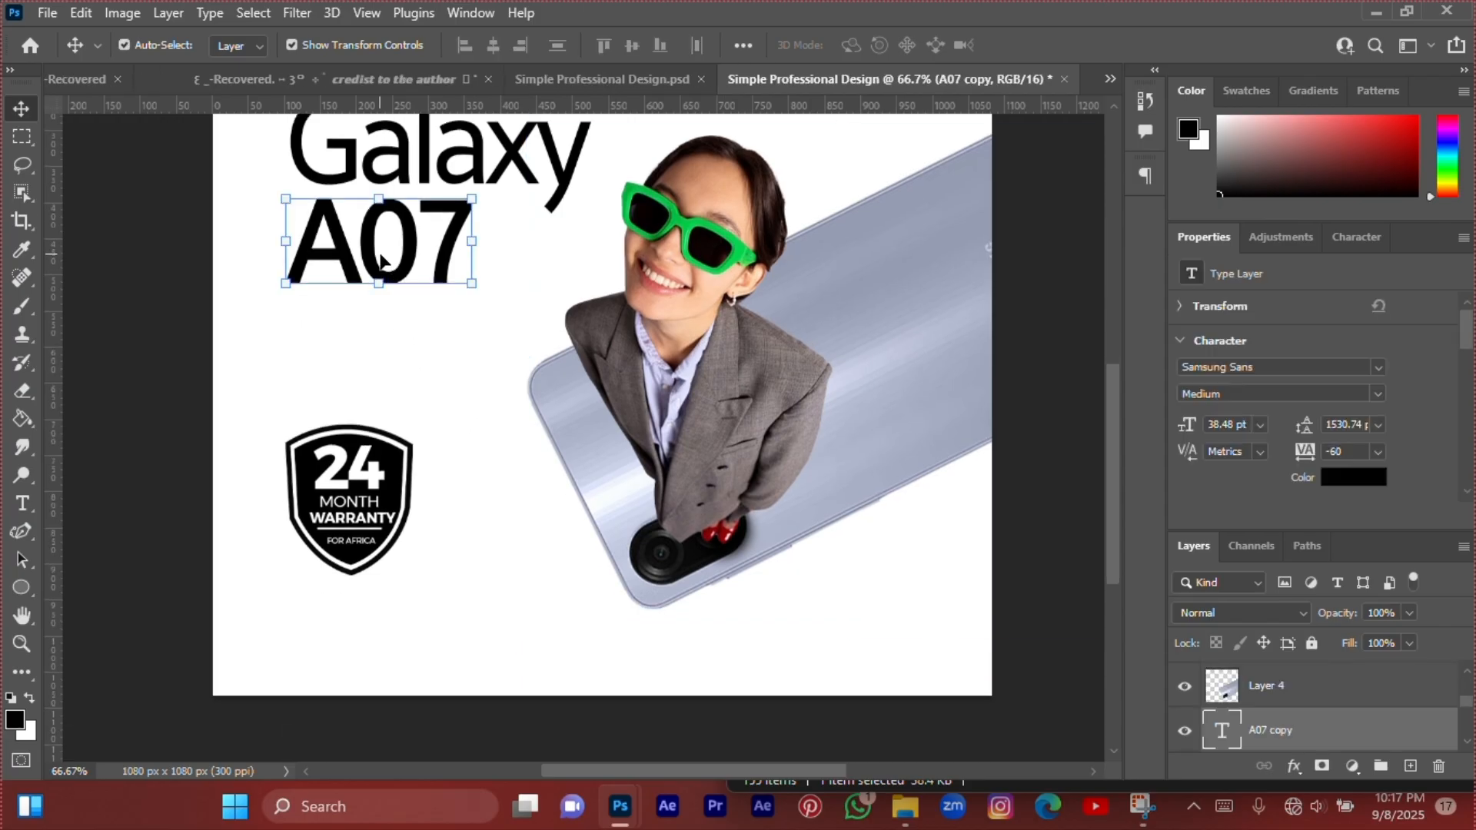
{"action": "left_click_drag", "start_coordinate": [382, 261], "coordinate": [378, 627]}
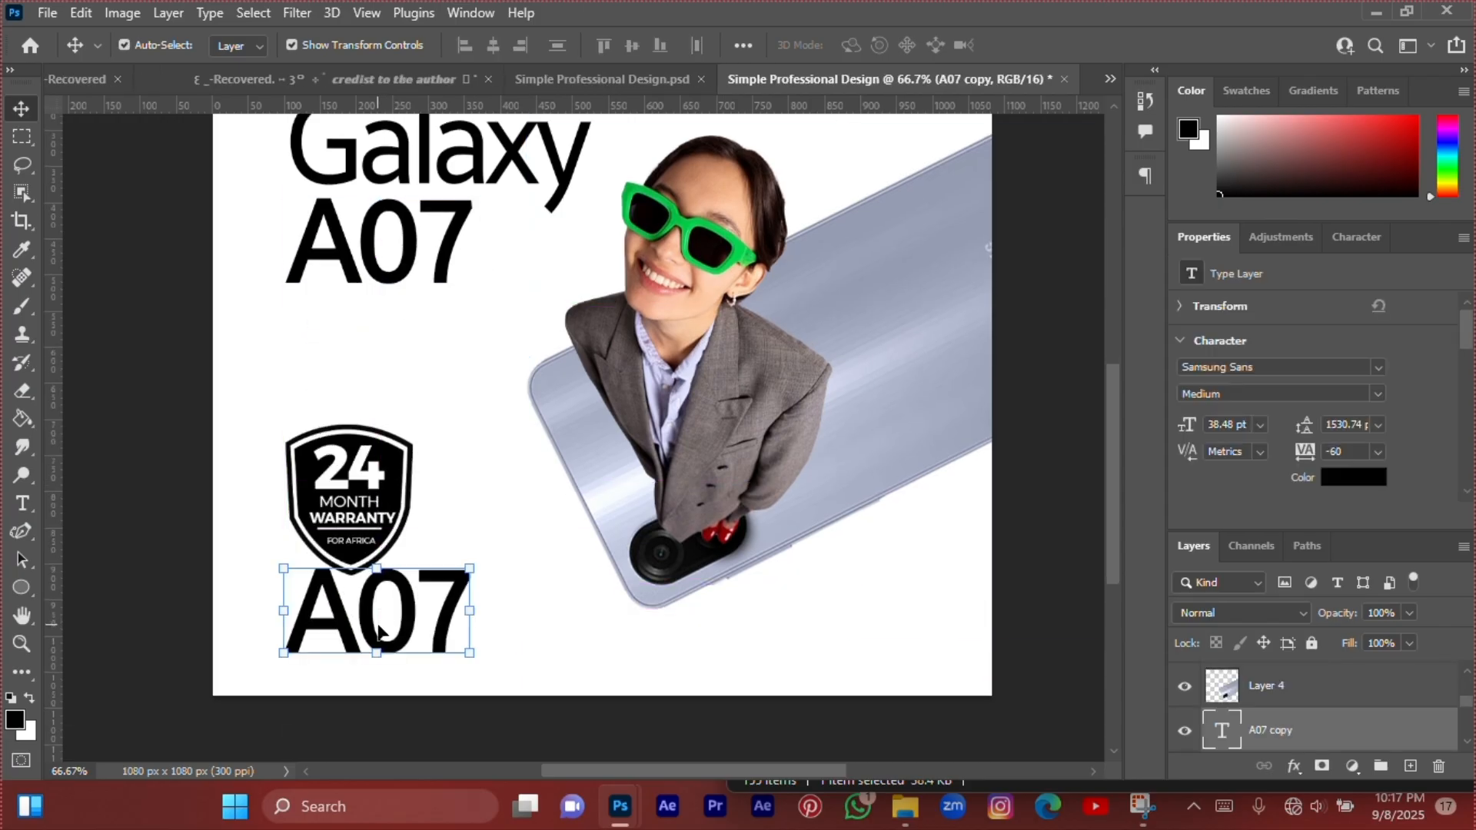
Set the copied A07 text below the badge to the Regular weight and replace its wording with "Don't buy if sale".
{"action": "left_click", "coordinate": [1377, 395]}
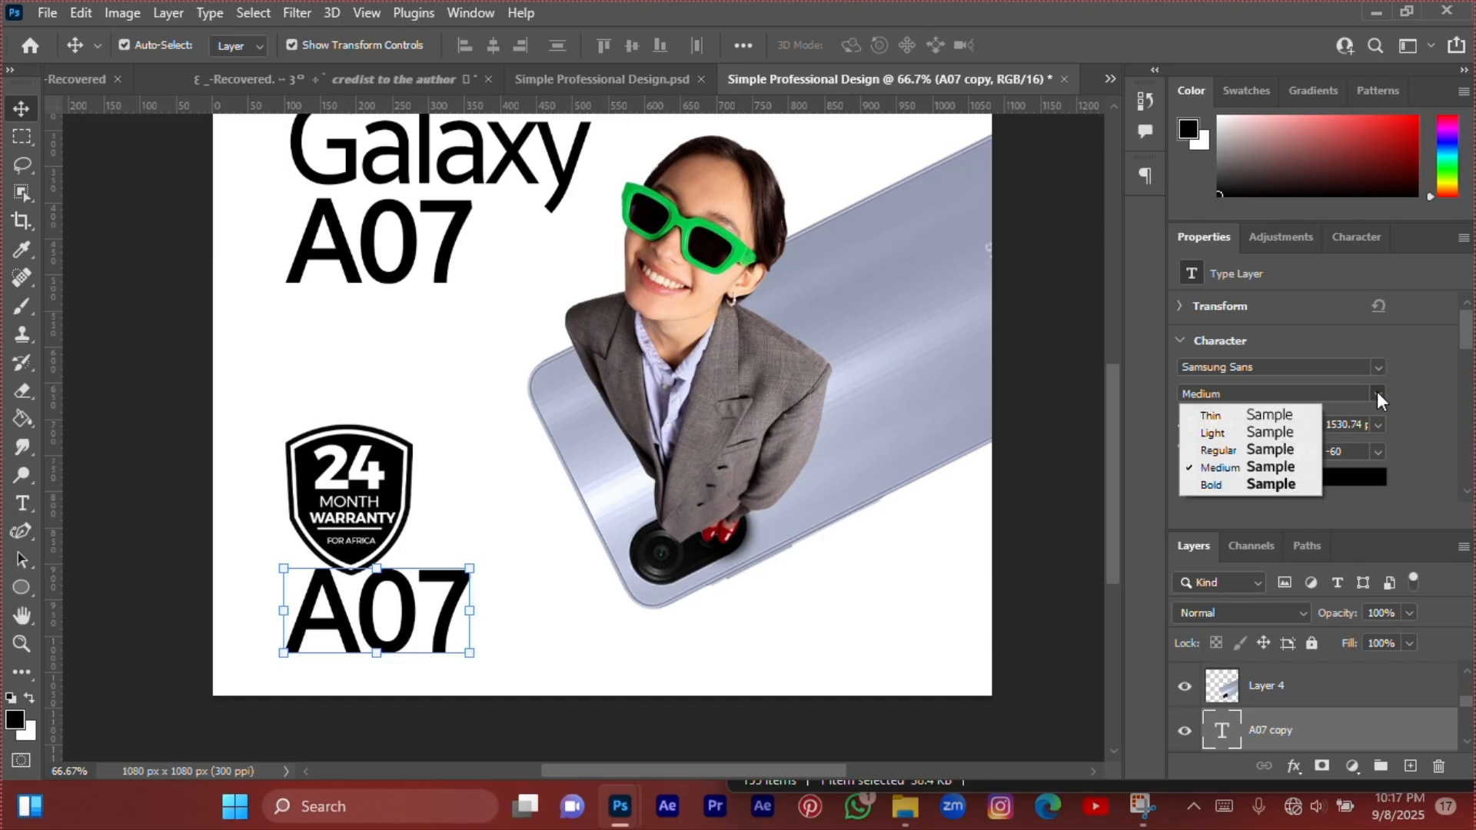
{"action": "left_click", "coordinate": [1229, 450]}
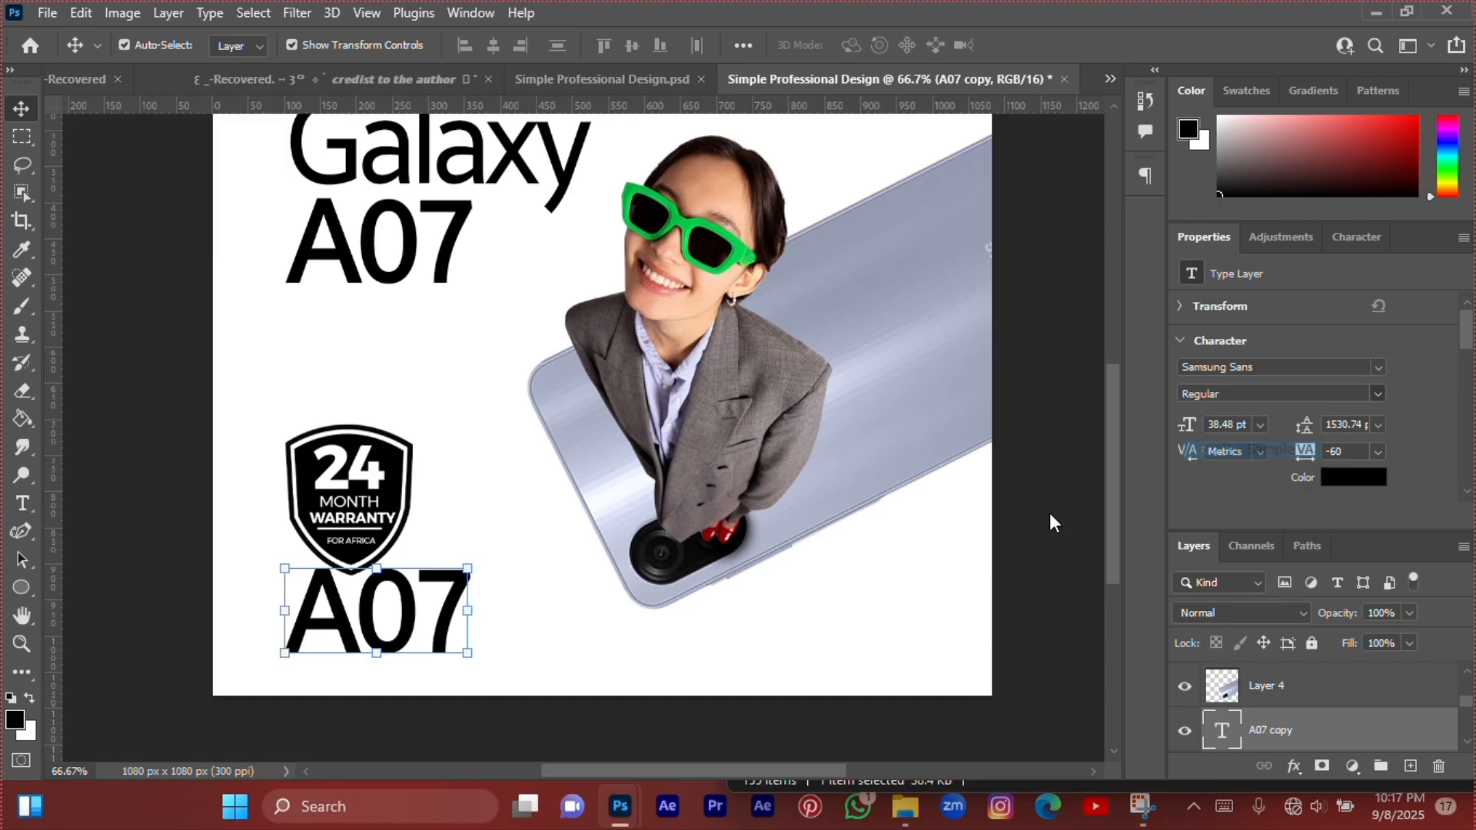
{"action": "double_click", "coordinate": [364, 617]}
{"action": "type", "text": "D"}
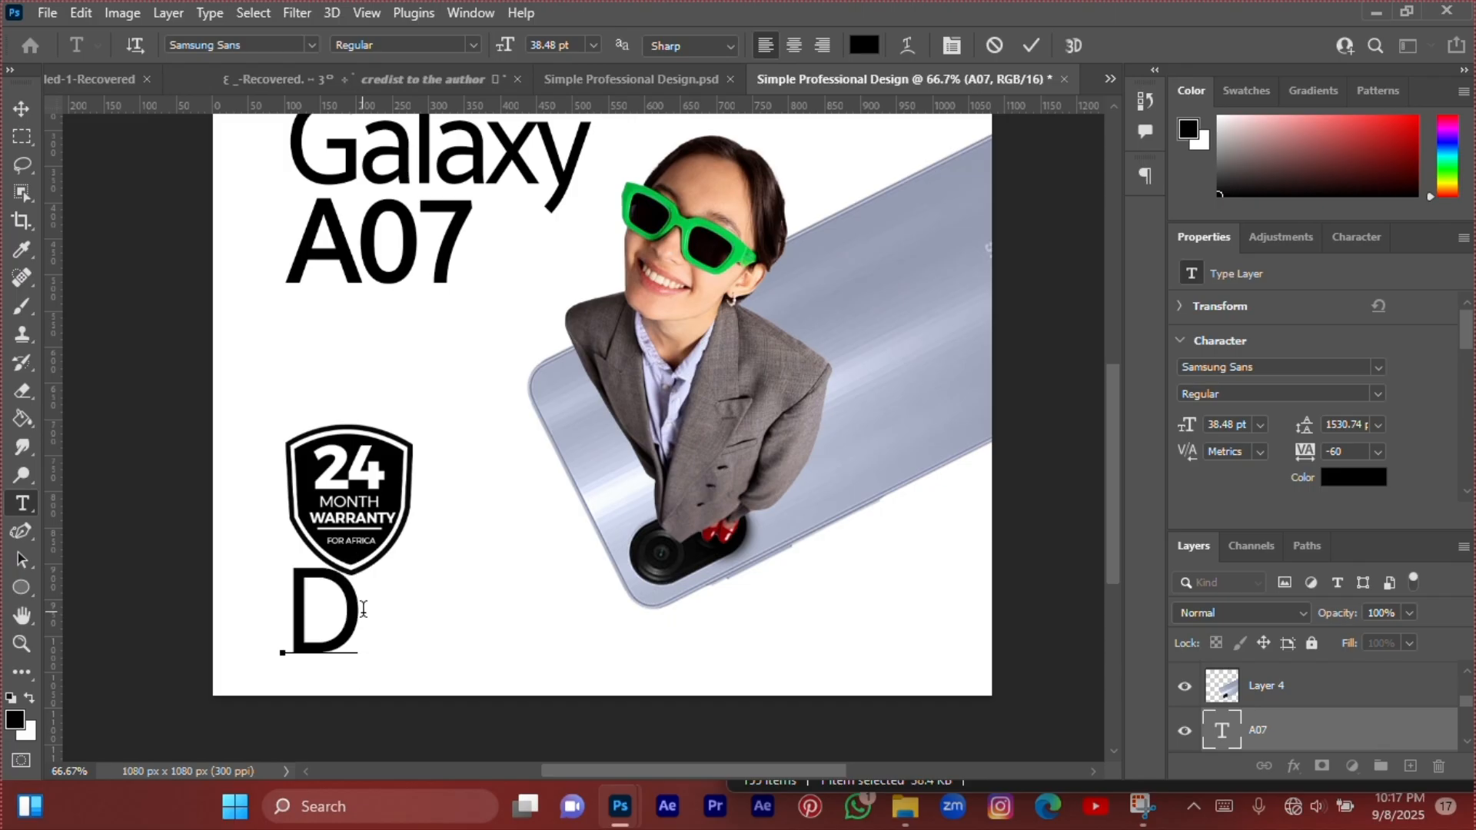
{"action": "type", "text": "on"}
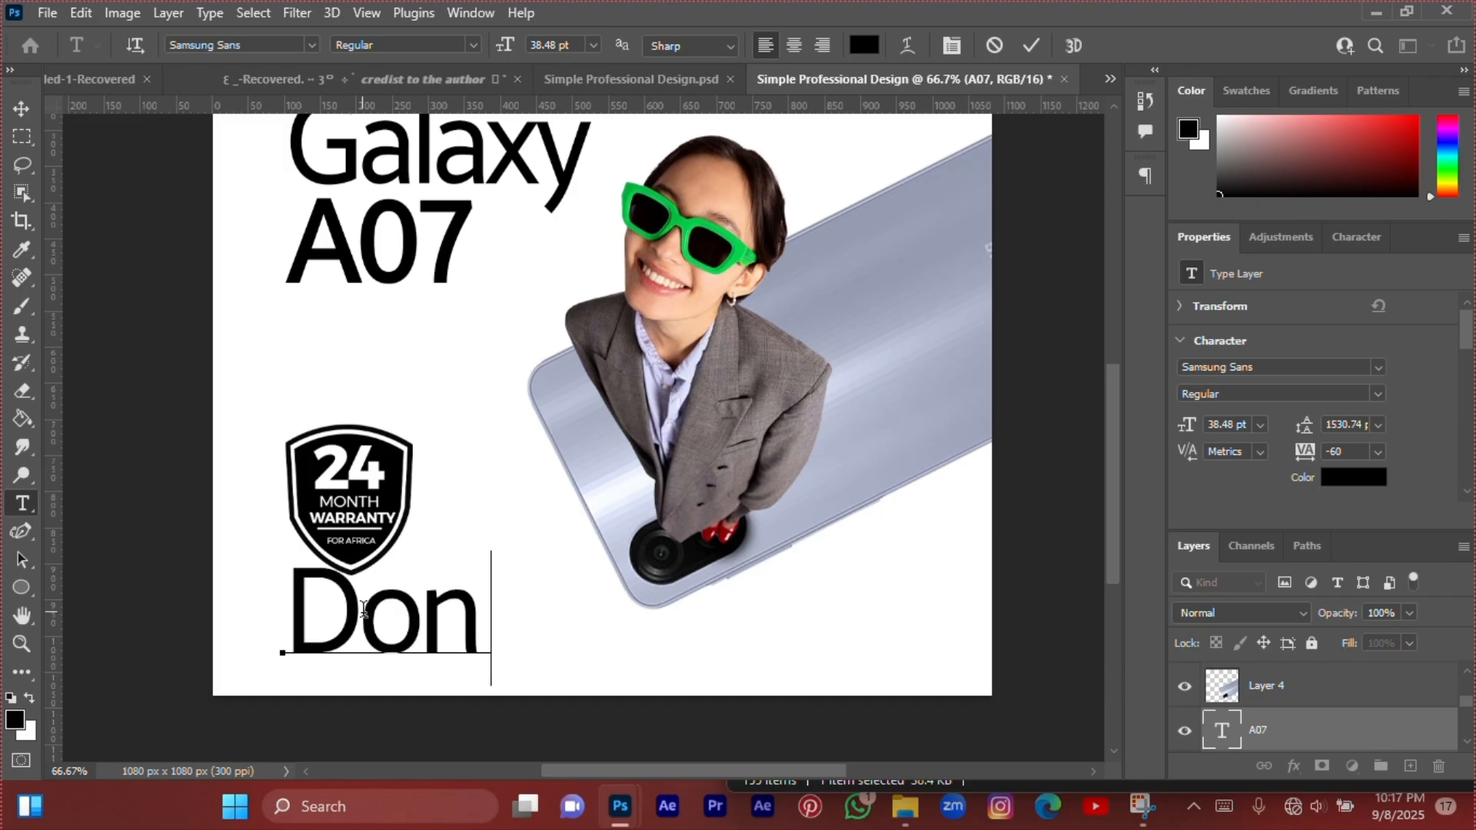
{"action": "type", "text": "'t "}
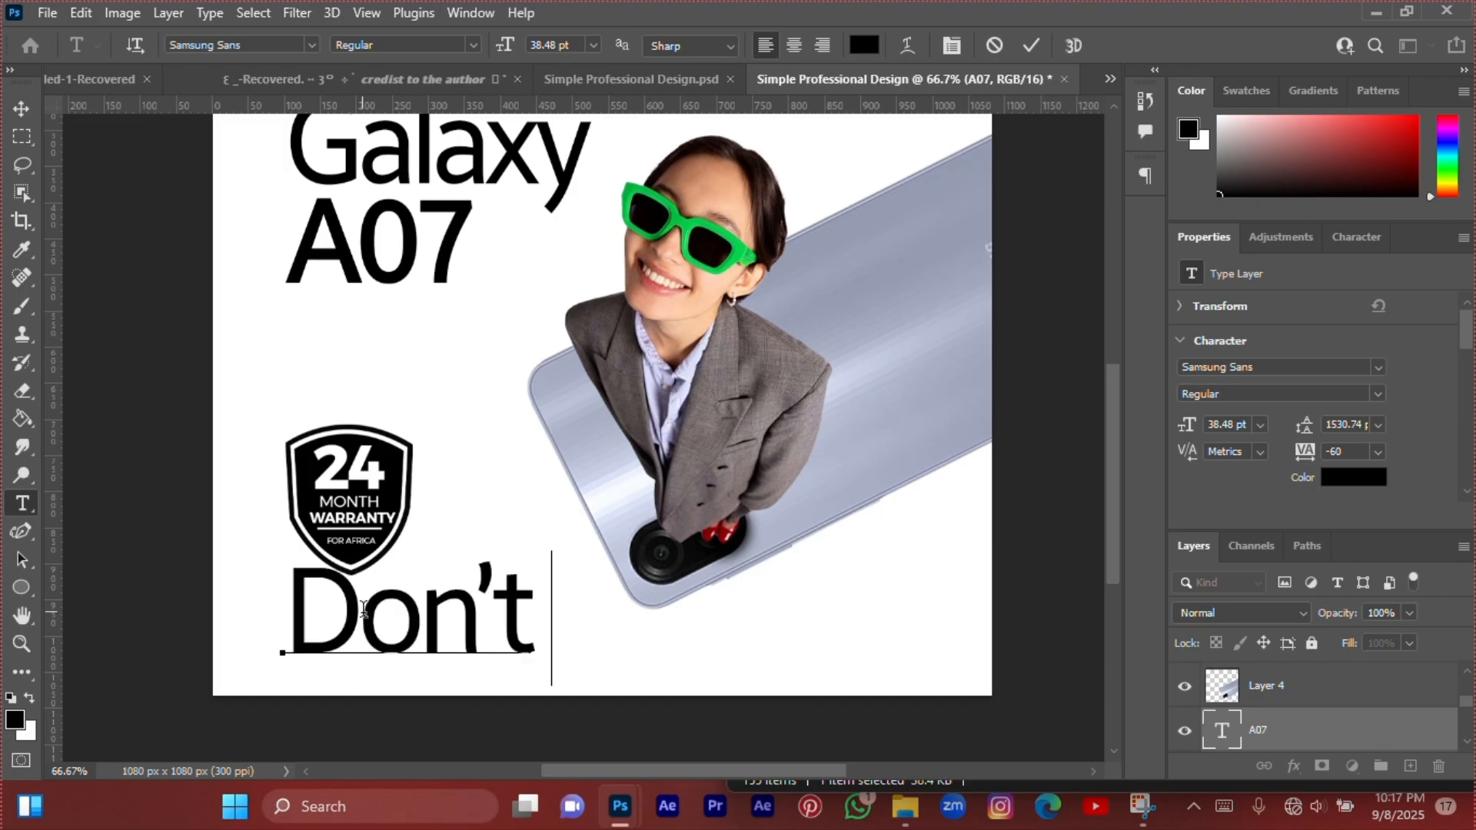
{"action": "type", "text": "buy if sale"}
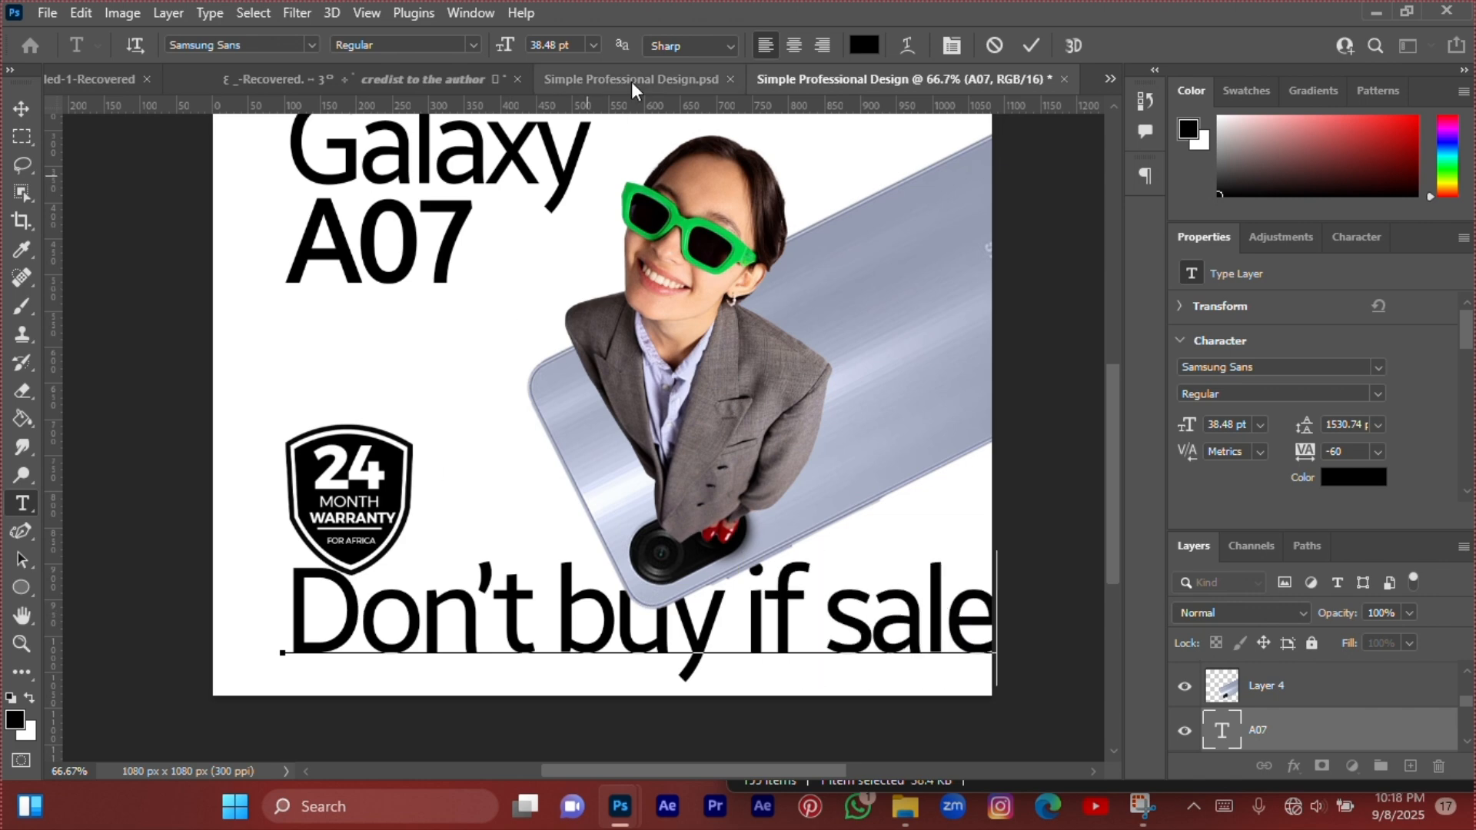
{"action": "left_click", "coordinate": [1032, 50]}
{"action": "key", "text": "v"}
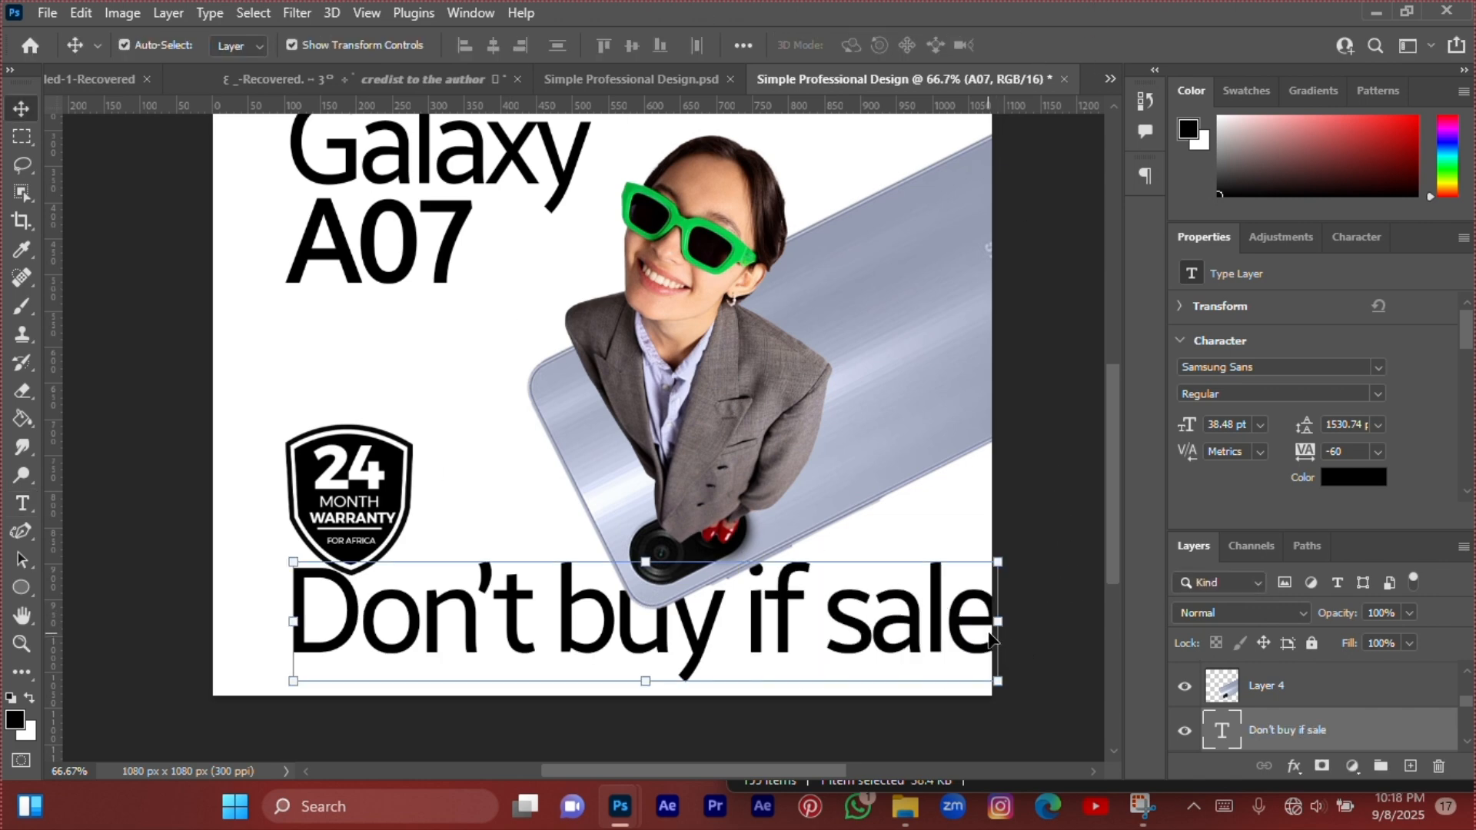
Scale the "Don't buy if sale" text down to a 10.67 pt font size below the warranty badge.
{"action": "left_click_drag", "start_coordinate": [1002, 621], "coordinate": [473, 623]}
{"action": "key", "text": "Return"}
{"action": "scroll", "coordinate": [432, 610], "scroll_direction": "up", "scroll_amount": 2}
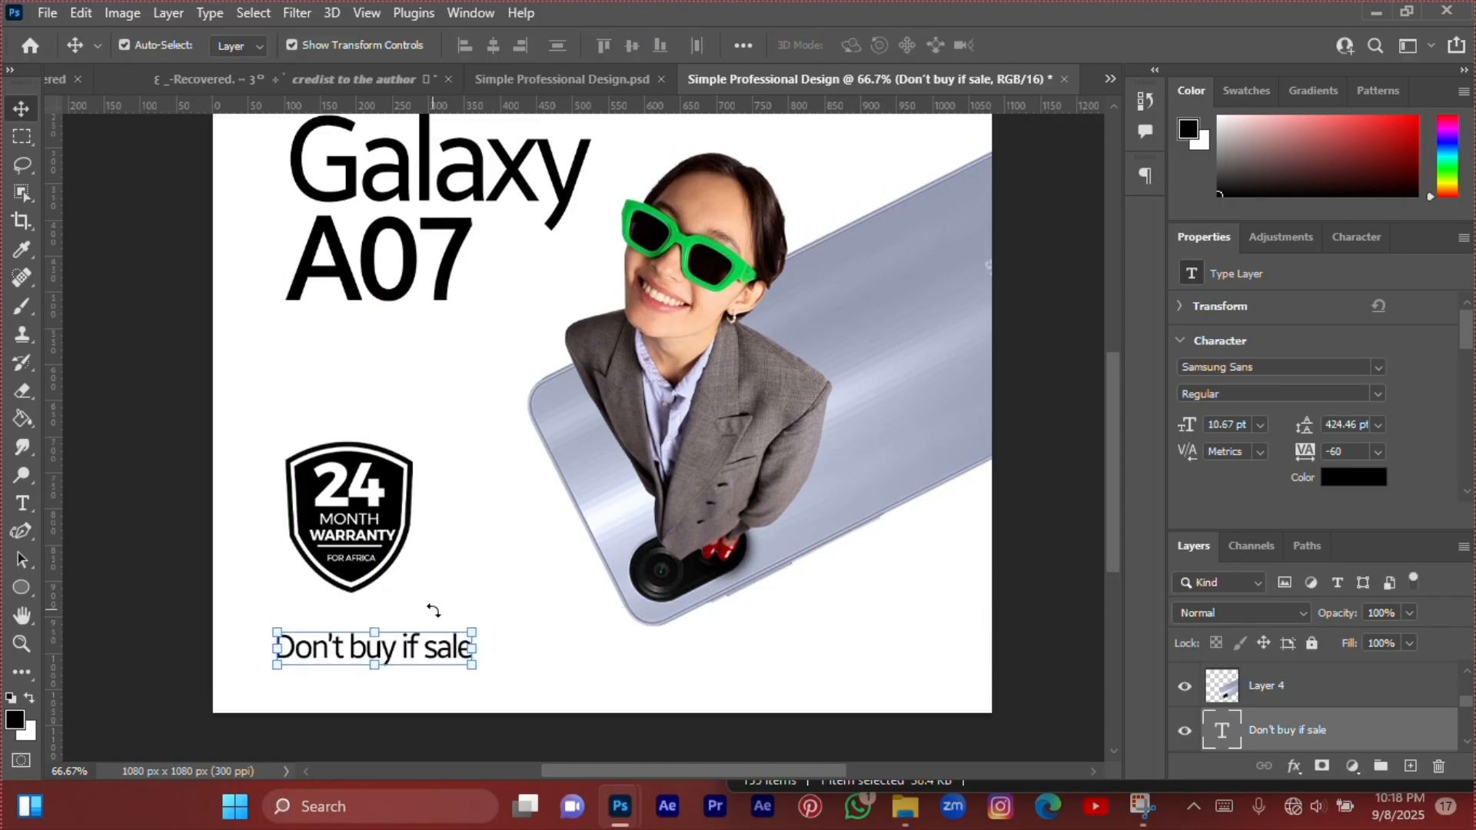
Extend the tagline so it reads "Don't buy if sale is broken".
{"action": "double_click", "coordinate": [432, 670]}
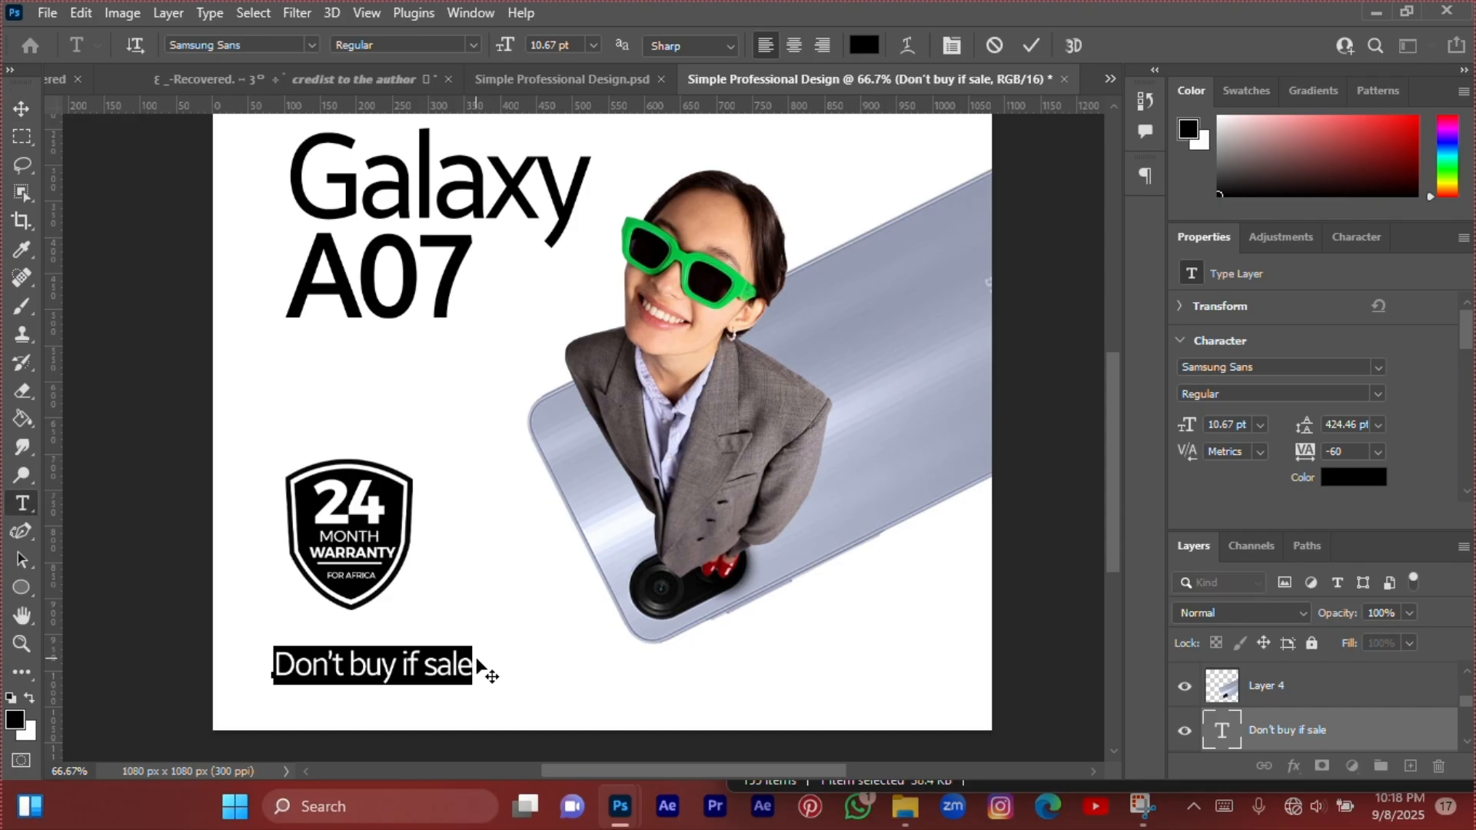
{"action": "left_click", "coordinate": [467, 666]}
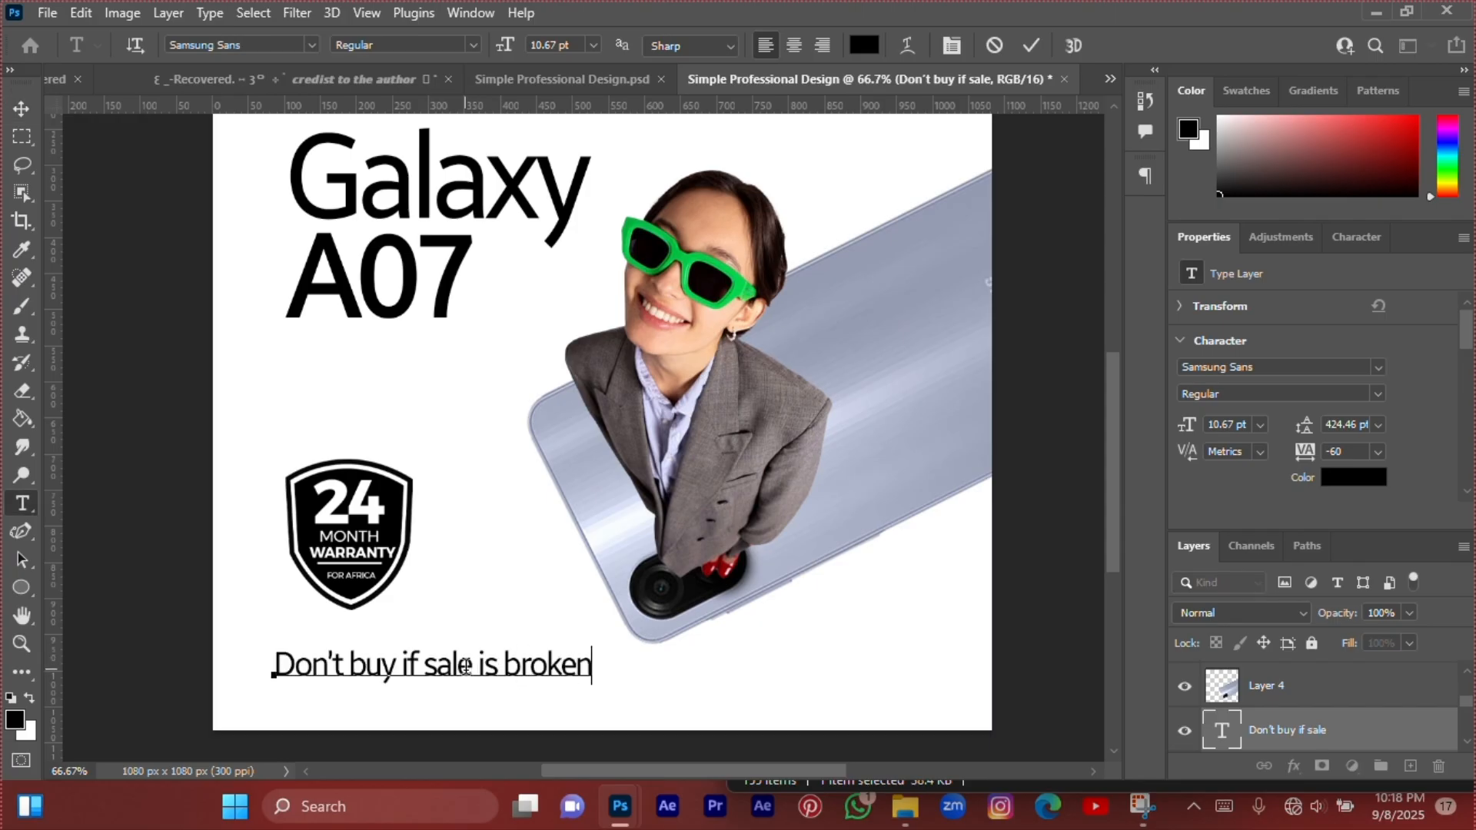
{"action": "left_click", "coordinate": [1030, 47]}
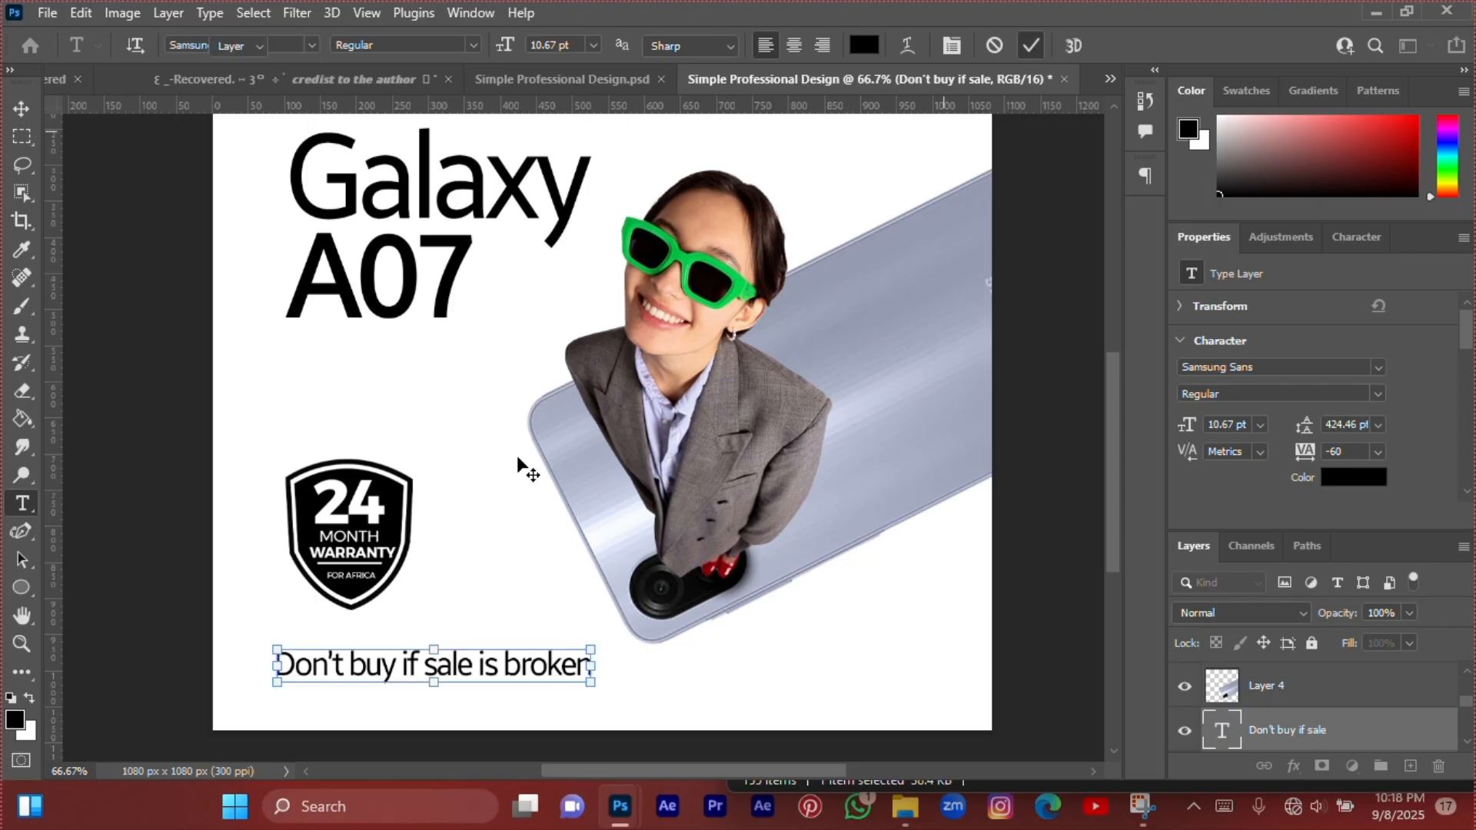
Scale the tagline to 83.97% and bring its left edge in line with the warranty badge.
{"action": "scroll", "coordinate": [517, 464], "scroll_direction": "up", "scroll_amount": 1}
{"action": "key", "text": "ctrl+t"}
{"action": "left_click_drag", "start_coordinate": [591, 701], "coordinate": [546, 694]}
{"action": "scroll", "coordinate": [263, 675], "scroll_direction": "down", "scroll_amount": 1}
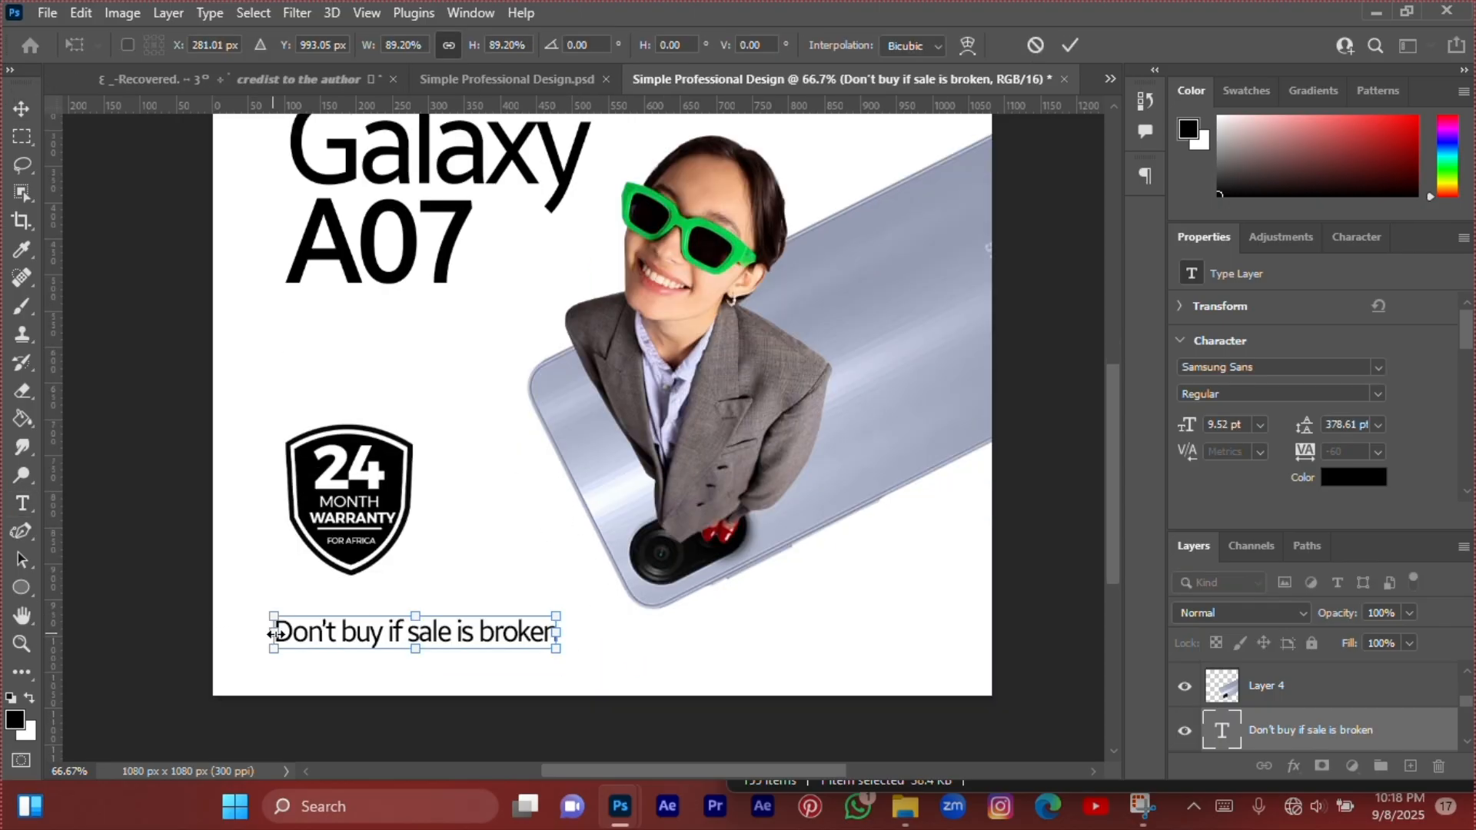
{"action": "left_click_drag", "start_coordinate": [273, 633], "coordinate": [289, 635]}
{"action": "key", "text": "Return"}
{"action": "scroll", "coordinate": [218, 537], "scroll_direction": "up", "scroll_amount": 2}
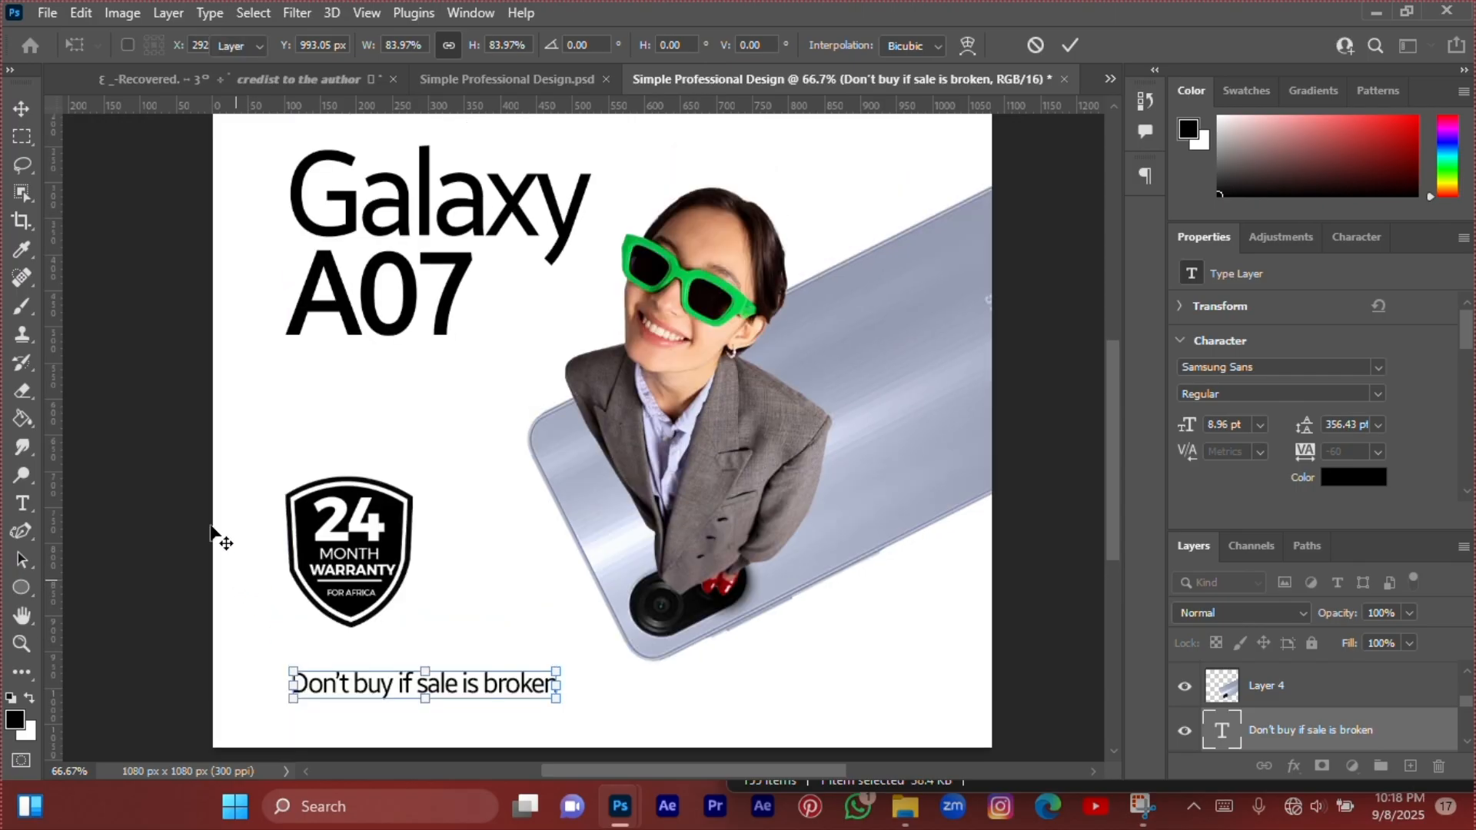
Try nudging the tagline vertically to adjust its gap below the warranty badge.
{"action": "left_click", "coordinate": [316, 511]}
{"action": "scroll", "coordinate": [316, 511], "scroll_direction": "up", "scroll_amount": 2}
{"action": "scroll", "coordinate": [316, 510], "scroll_direction": "down", "scroll_amount": 4}
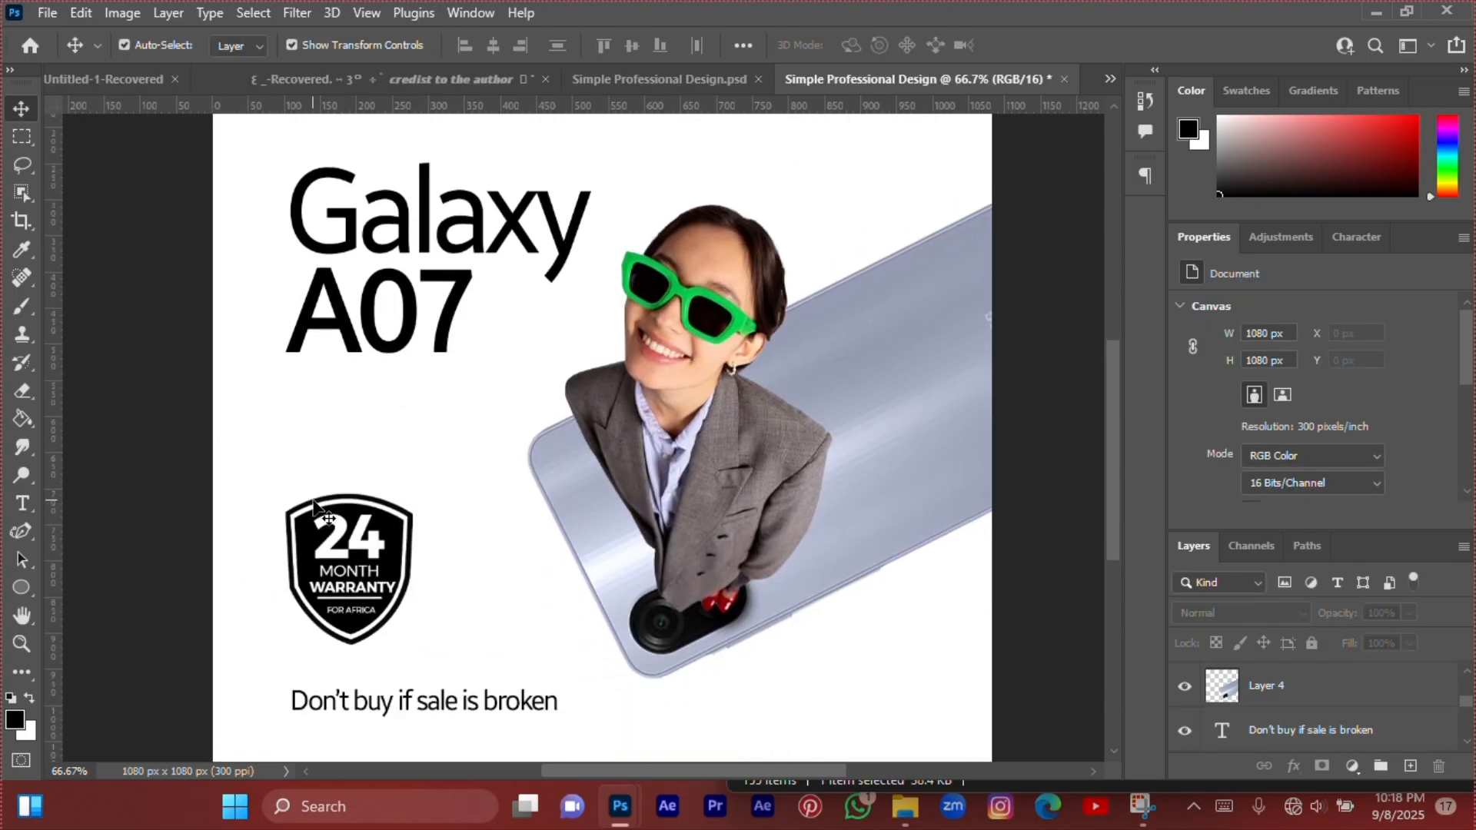
{"action": "left_click", "coordinate": [356, 644]}
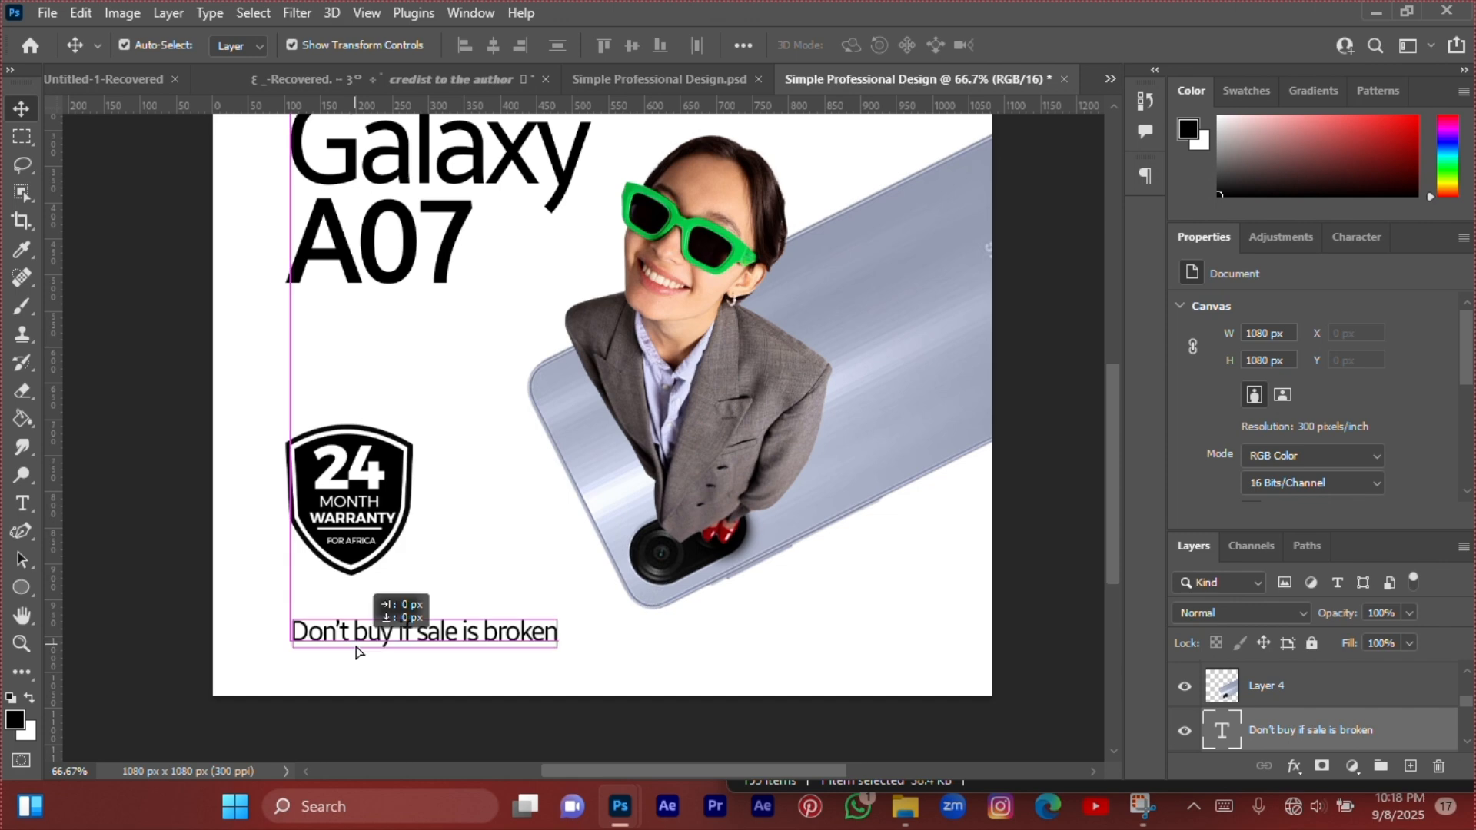
{"action": "scroll", "coordinate": [503, 588], "scroll_direction": "up", "scroll_amount": 2}
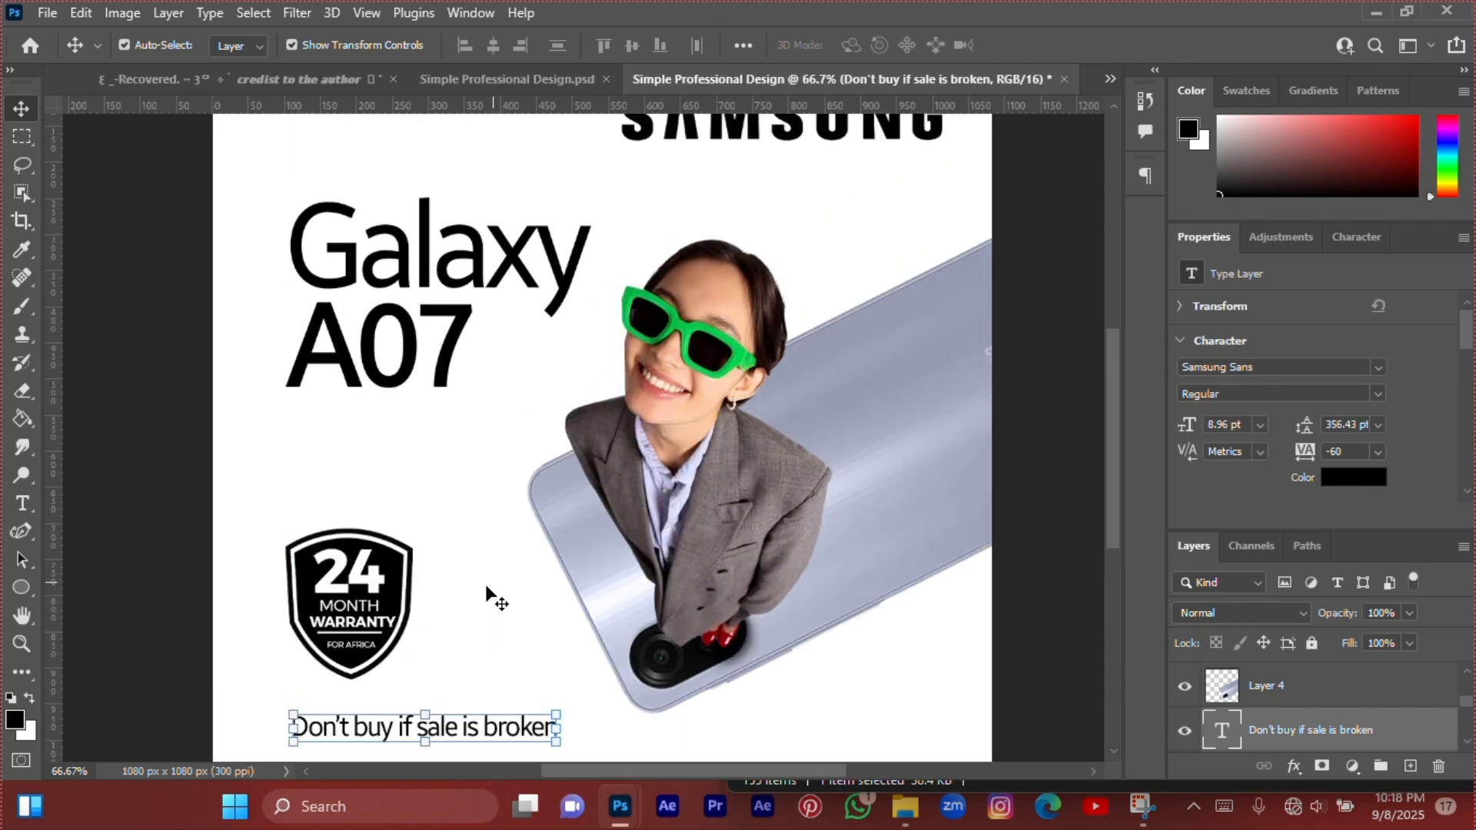
{"action": "key", "text": "Down"}
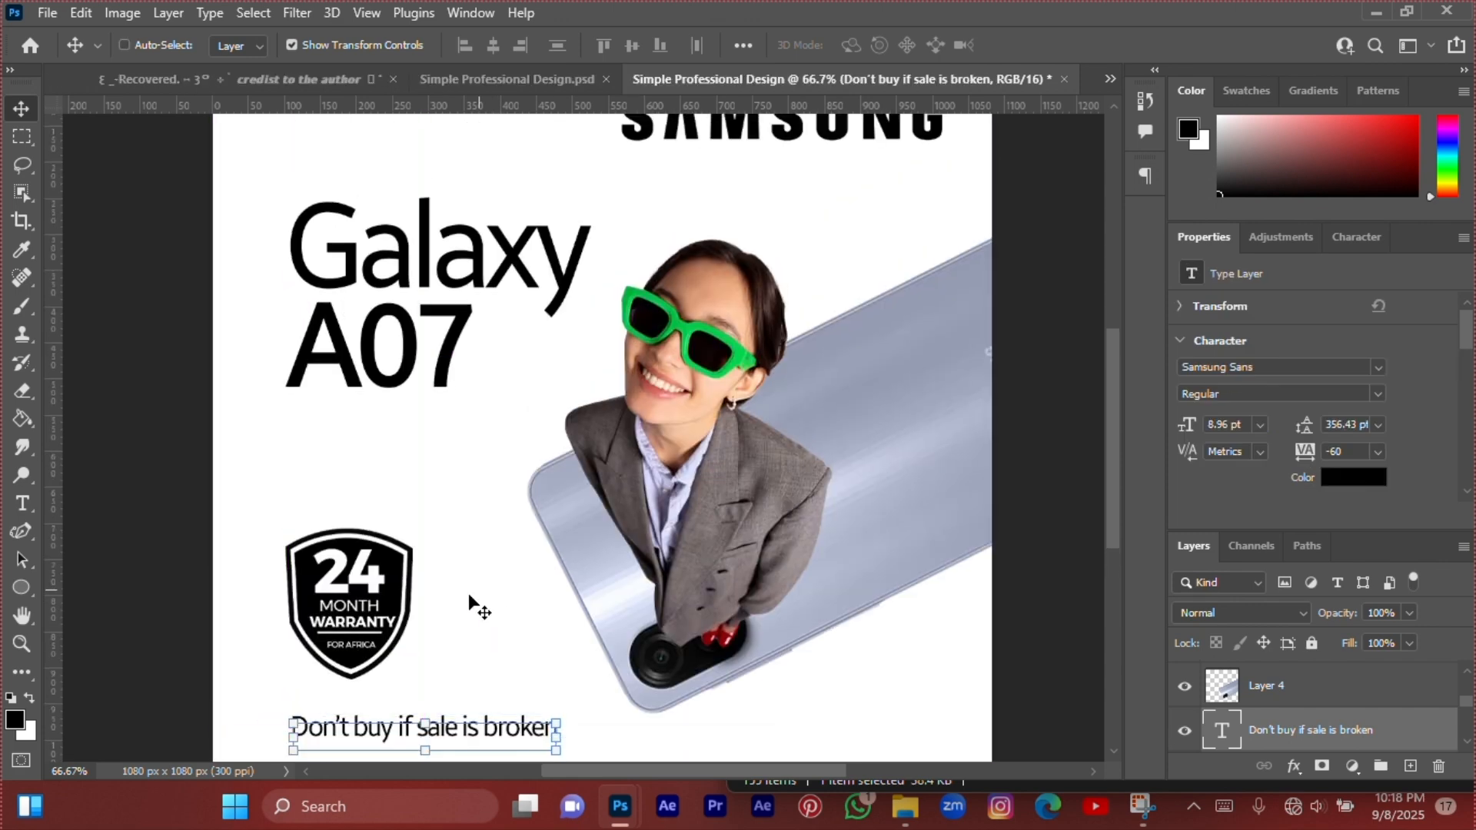
{"action": "scroll", "coordinate": [432, 621], "scroll_direction": "down", "scroll_amount": 1}
{"action": "left_click_drag", "start_coordinate": [292, 674], "coordinate": [294, 673]}
{"action": "key", "text": "Return"}
{"action": "scroll", "coordinate": [377, 558], "scroll_direction": "up", "scroll_amount": 1}
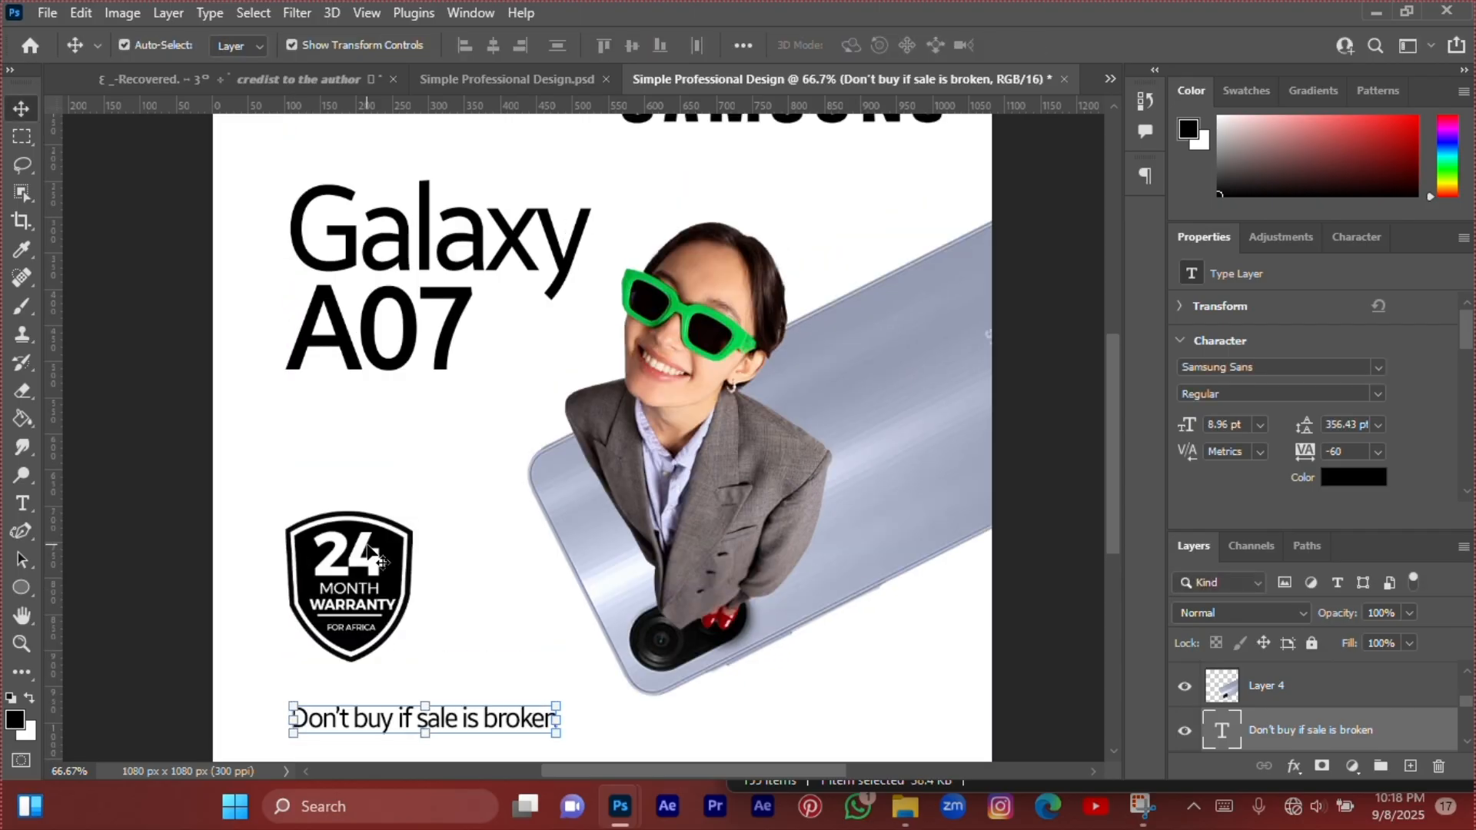
Scale the SAMSUNG logo down from its left side to 373 px wide by 55 px high, then deselect it.
{"action": "scroll", "coordinate": [373, 557], "scroll_direction": "up", "scroll_amount": 2}
{"action": "left_click", "coordinate": [700, 254]}
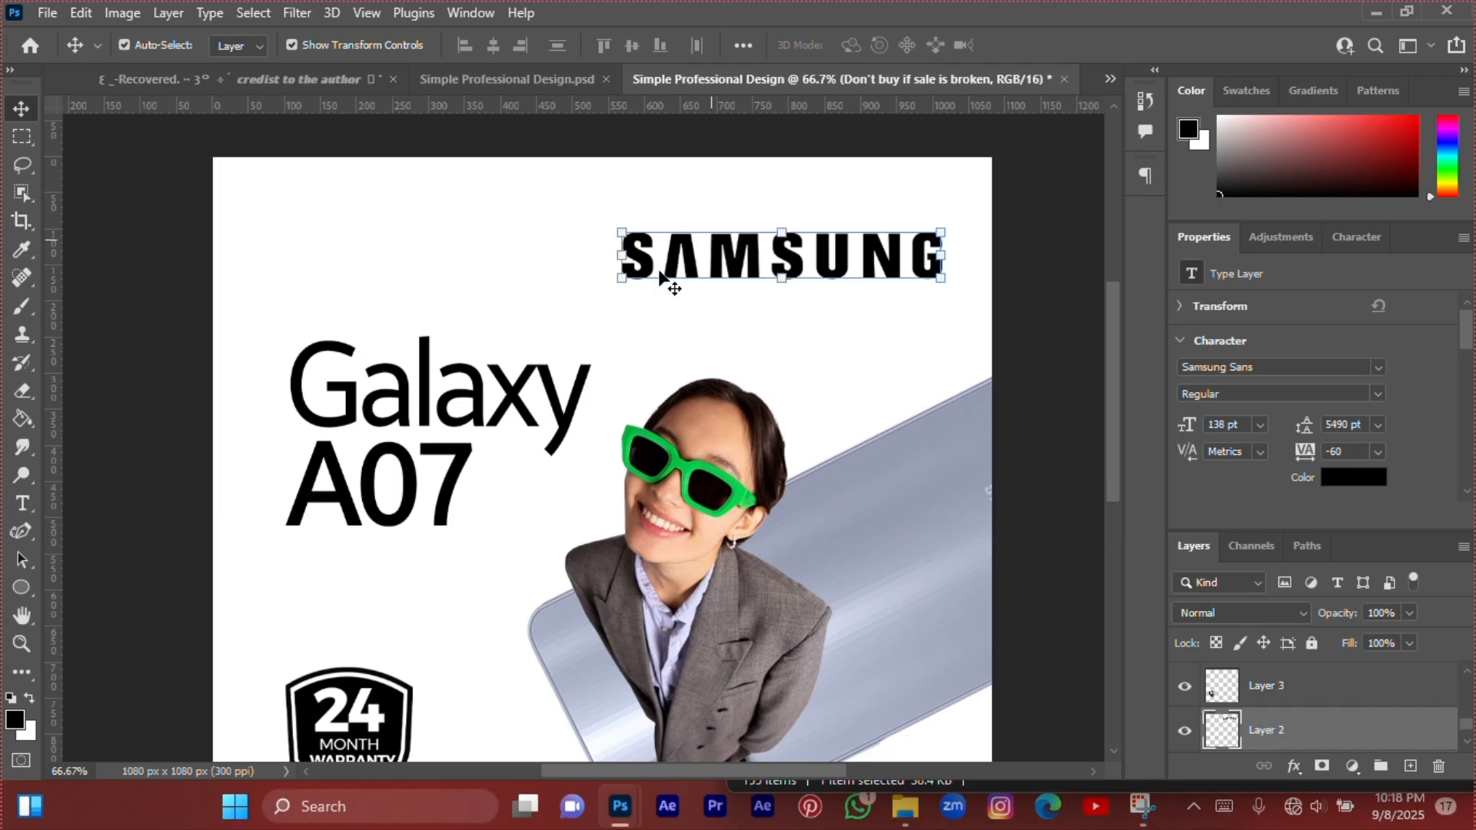
{"action": "key", "text": "ctrl+t"}
{"action": "left_click_drag", "start_coordinate": [620, 256], "coordinate": [671, 261]}
{"action": "key", "text": "Return"}
{"action": "scroll", "coordinate": [669, 262], "scroll_direction": "down", "scroll_amount": 2}
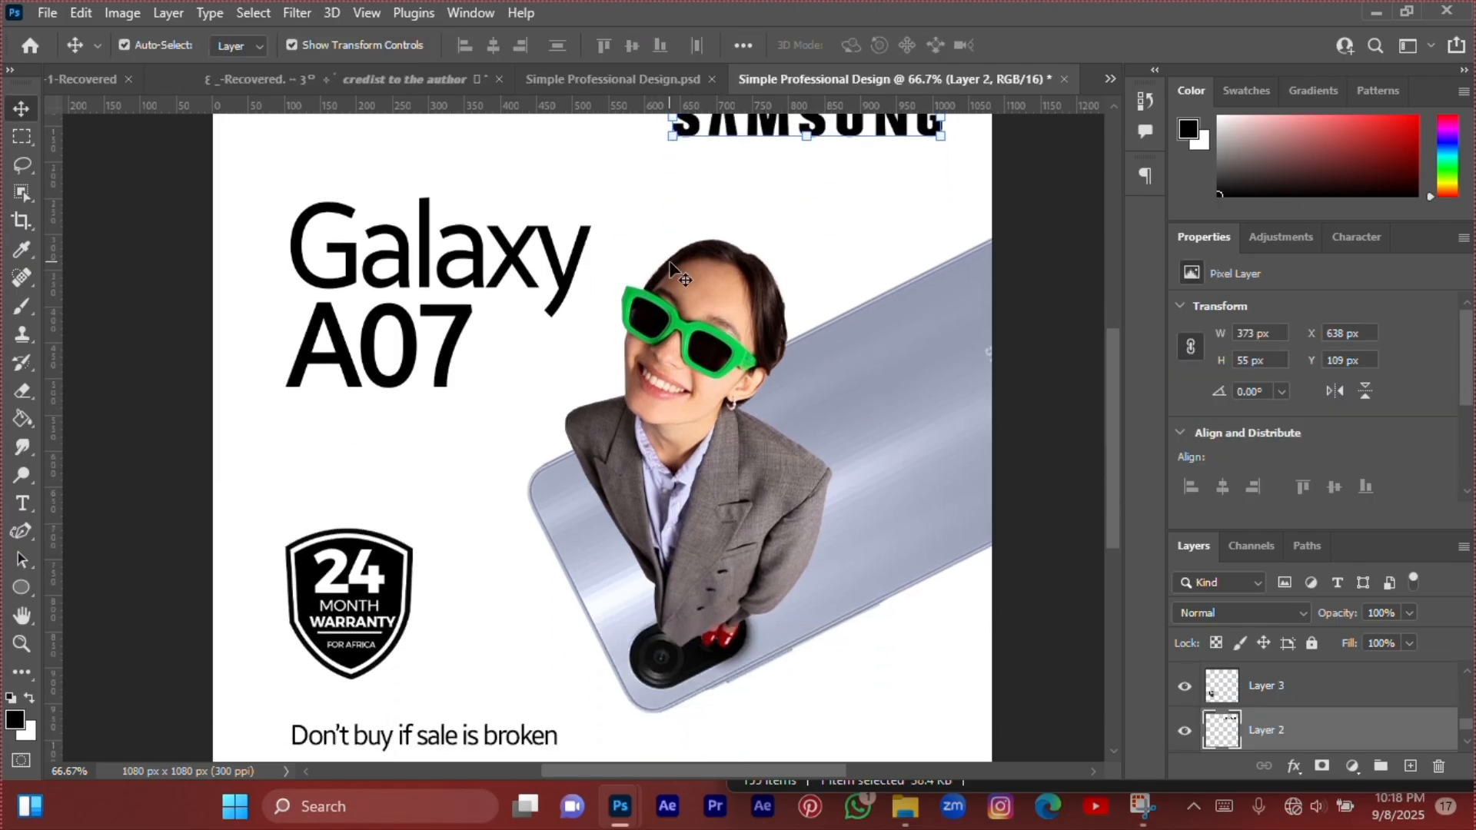
{"action": "scroll", "coordinate": [668, 266], "scroll_direction": "up", "scroll_amount": 1}
{"action": "left_click", "coordinate": [478, 239]}
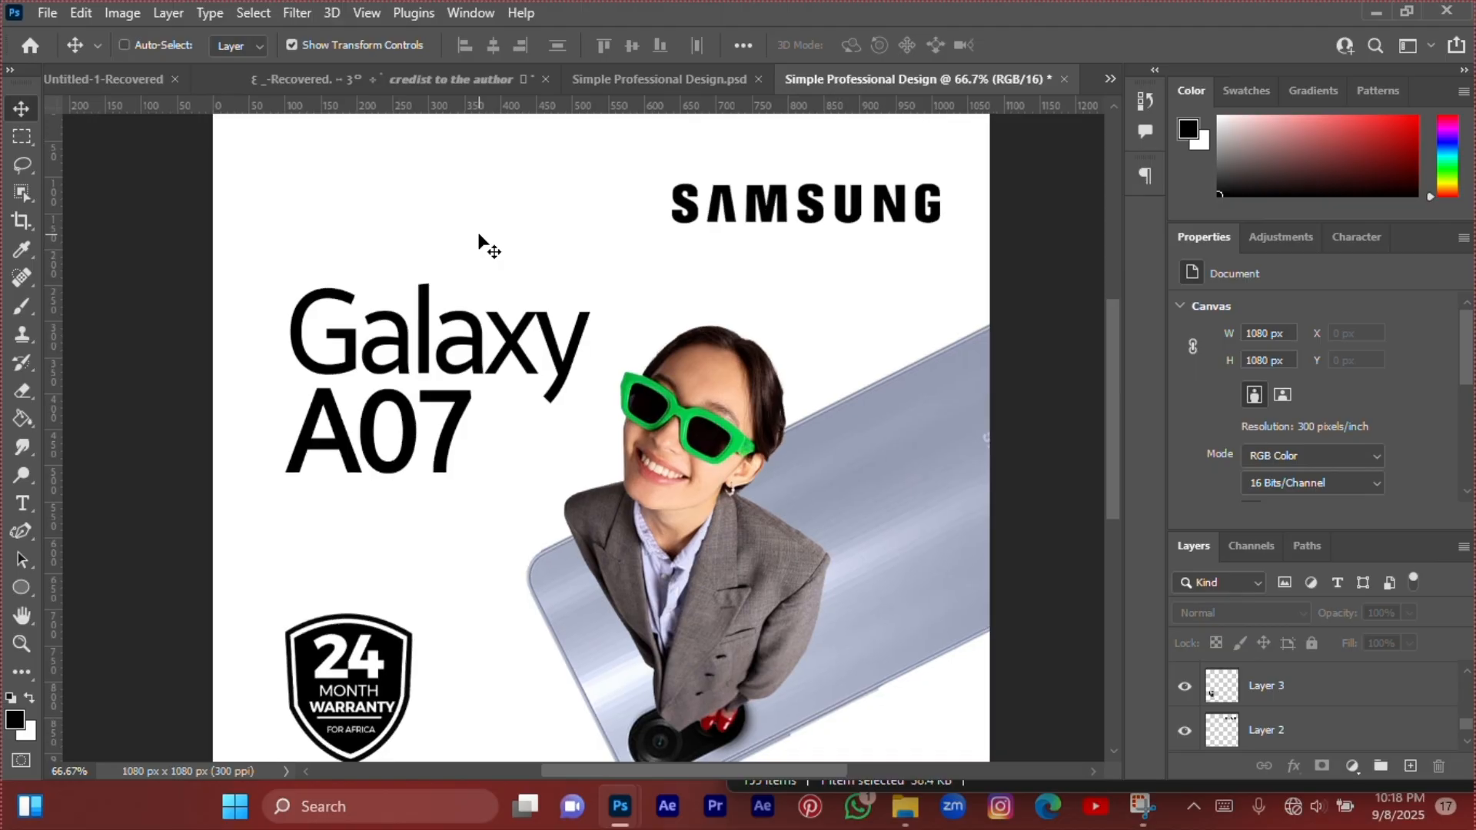
Examine the overall poster composition and the spacing around the woman, phone and tagline.
{"action": "key", "text": "ctrl+minus"}
{"action": "key", "text": "ctrl+minus"}
{"action": "key", "text": "ctrl+plus"}
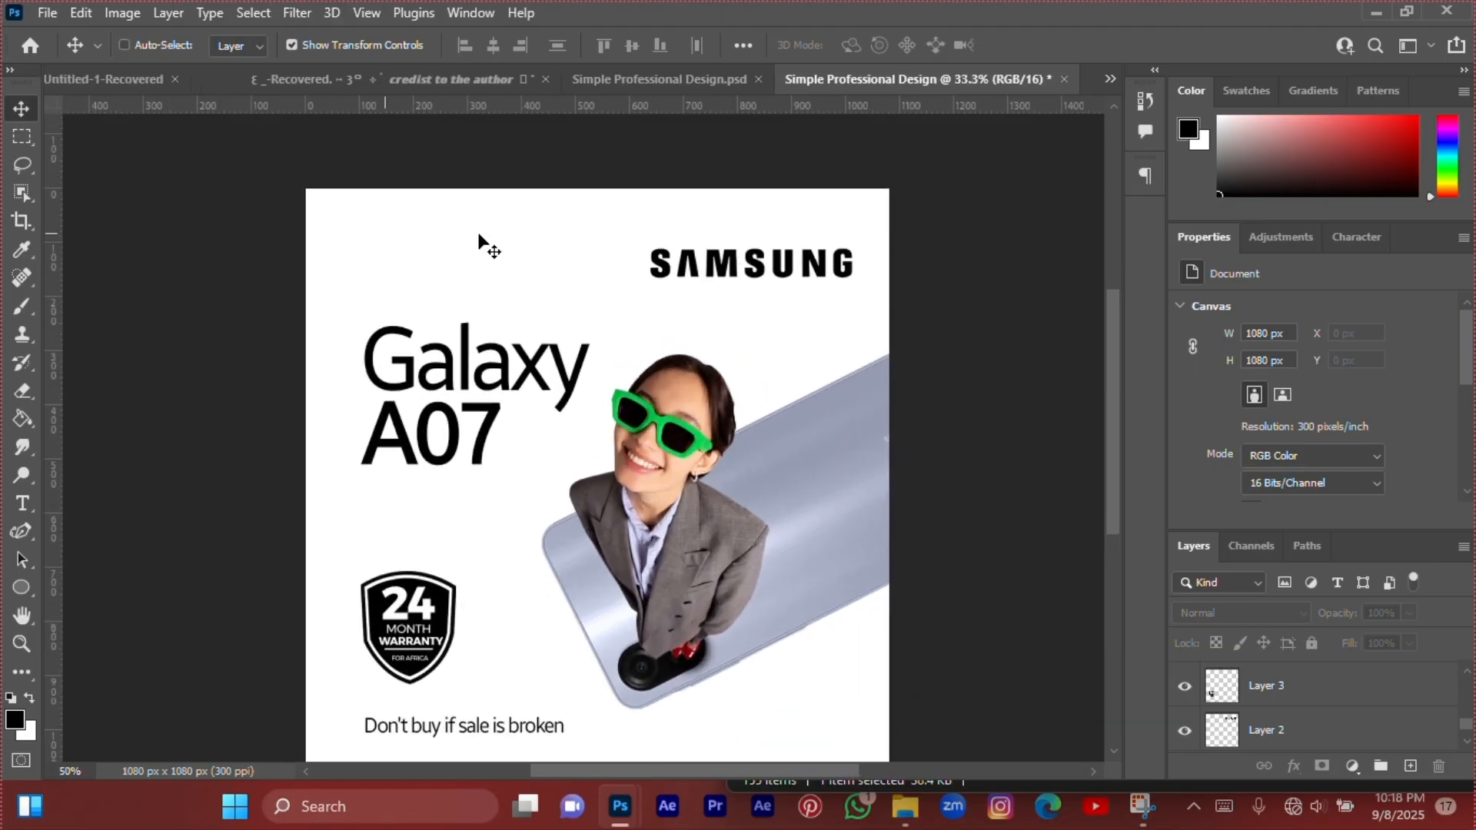
{"action": "key", "text": "ctrl+plus"}
{"action": "scroll", "coordinate": [575, 302], "scroll_direction": "down", "scroll_amount": 5}
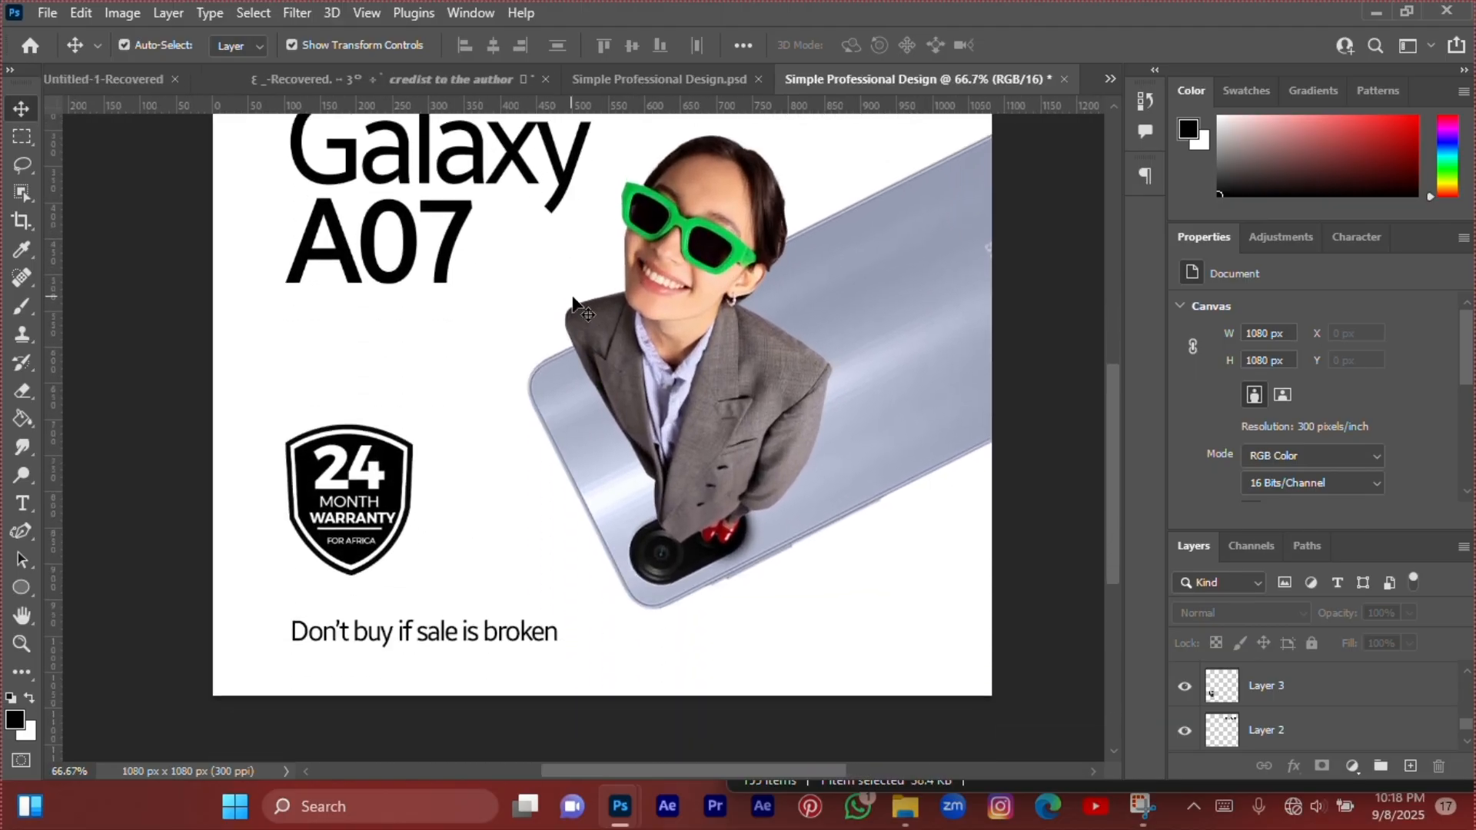
{"action": "left_click", "coordinate": [702, 372]}
{"action": "scroll", "coordinate": [872, 424], "scroll_direction": "down", "scroll_amount": 1}
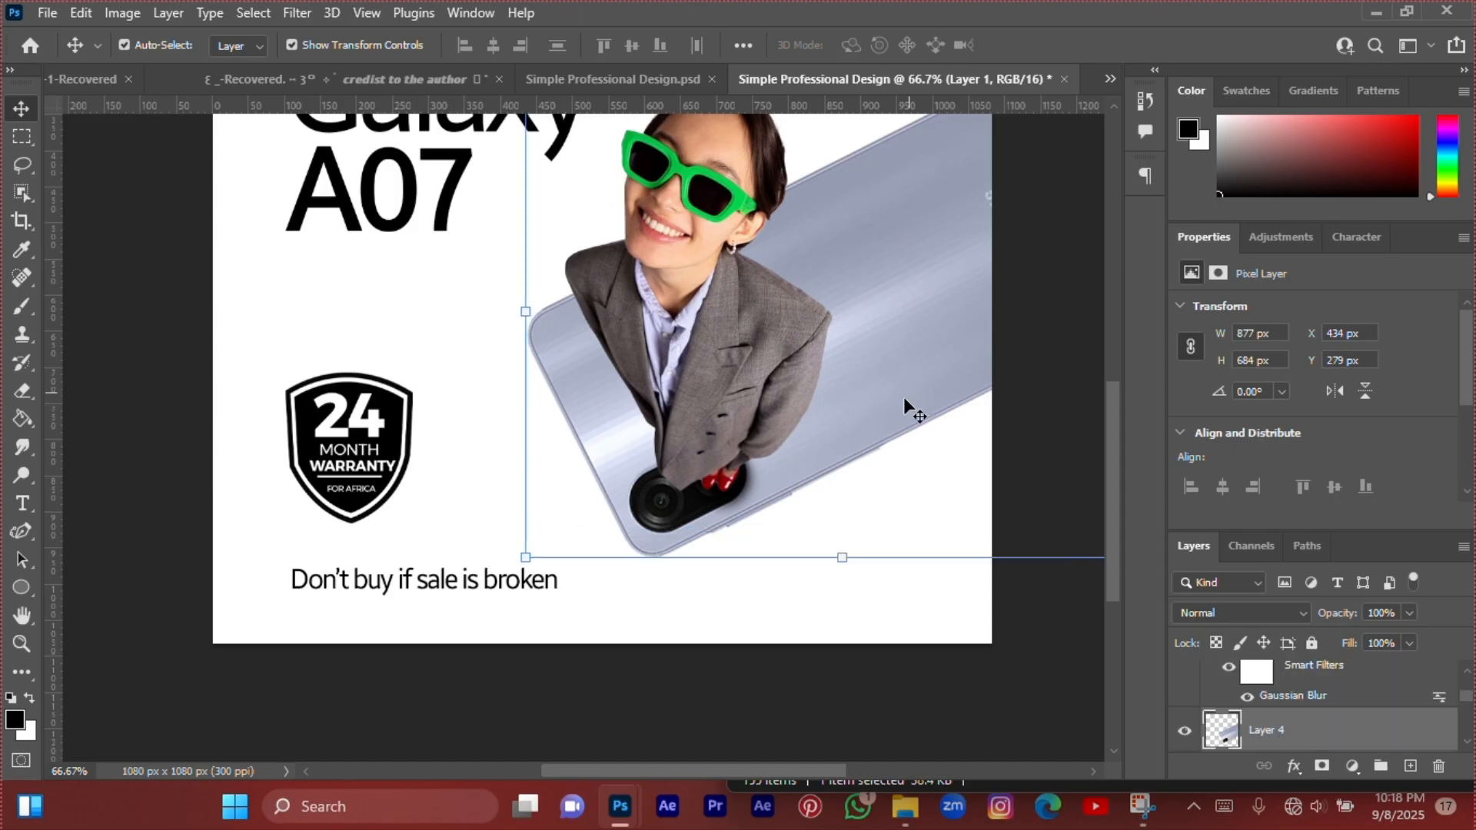
{"action": "left_click", "coordinate": [704, 662]}
{"action": "scroll", "coordinate": [706, 661], "scroll_direction": "up", "scroll_amount": 2}
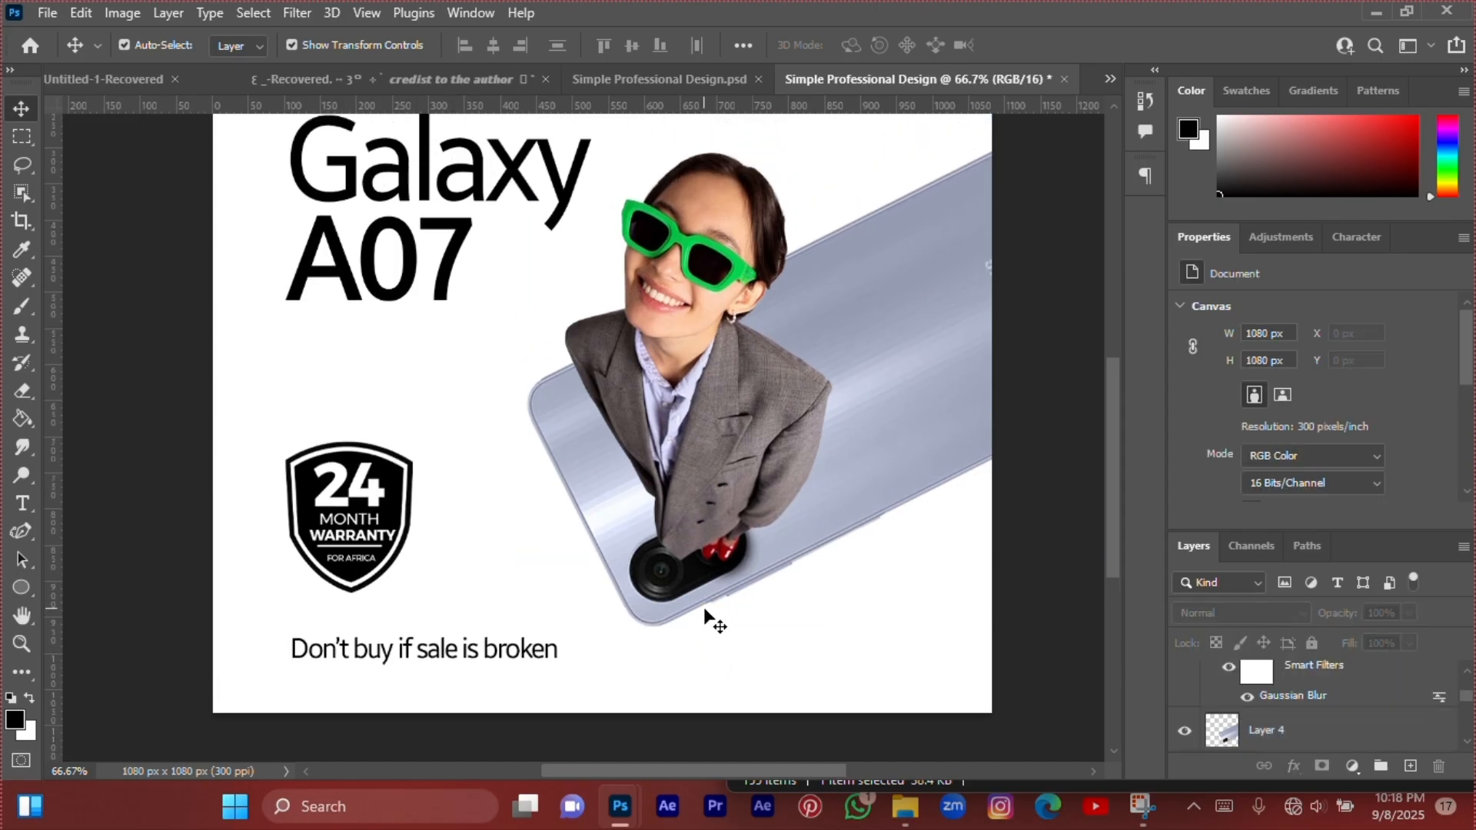
Shift the tagline slightly left to line it up with the warranty badge and headline, then deselect it.
{"action": "left_click", "coordinate": [432, 652]}
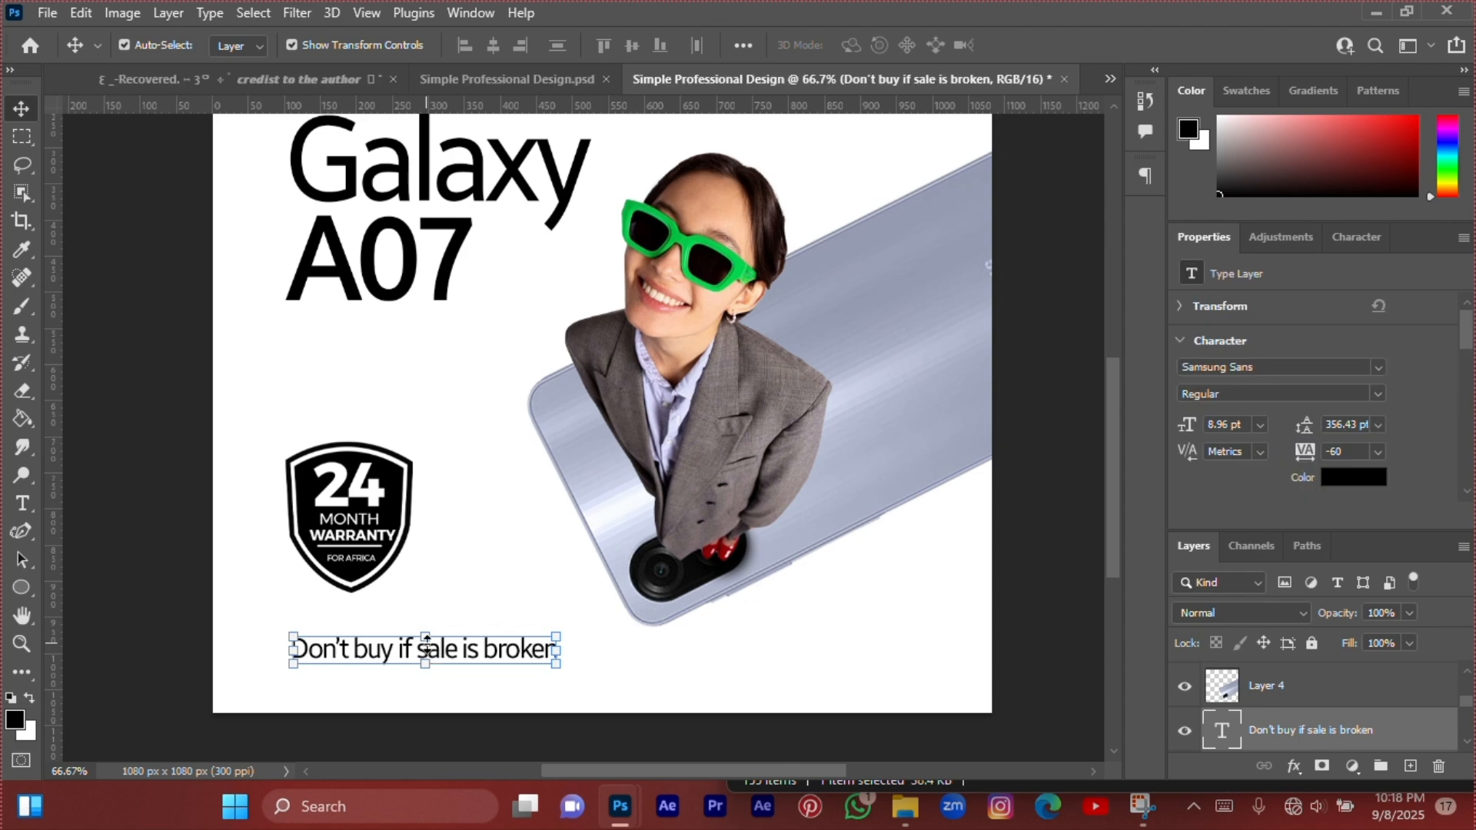
{"action": "left_click_drag", "start_coordinate": [427, 646], "coordinate": [424, 646]}
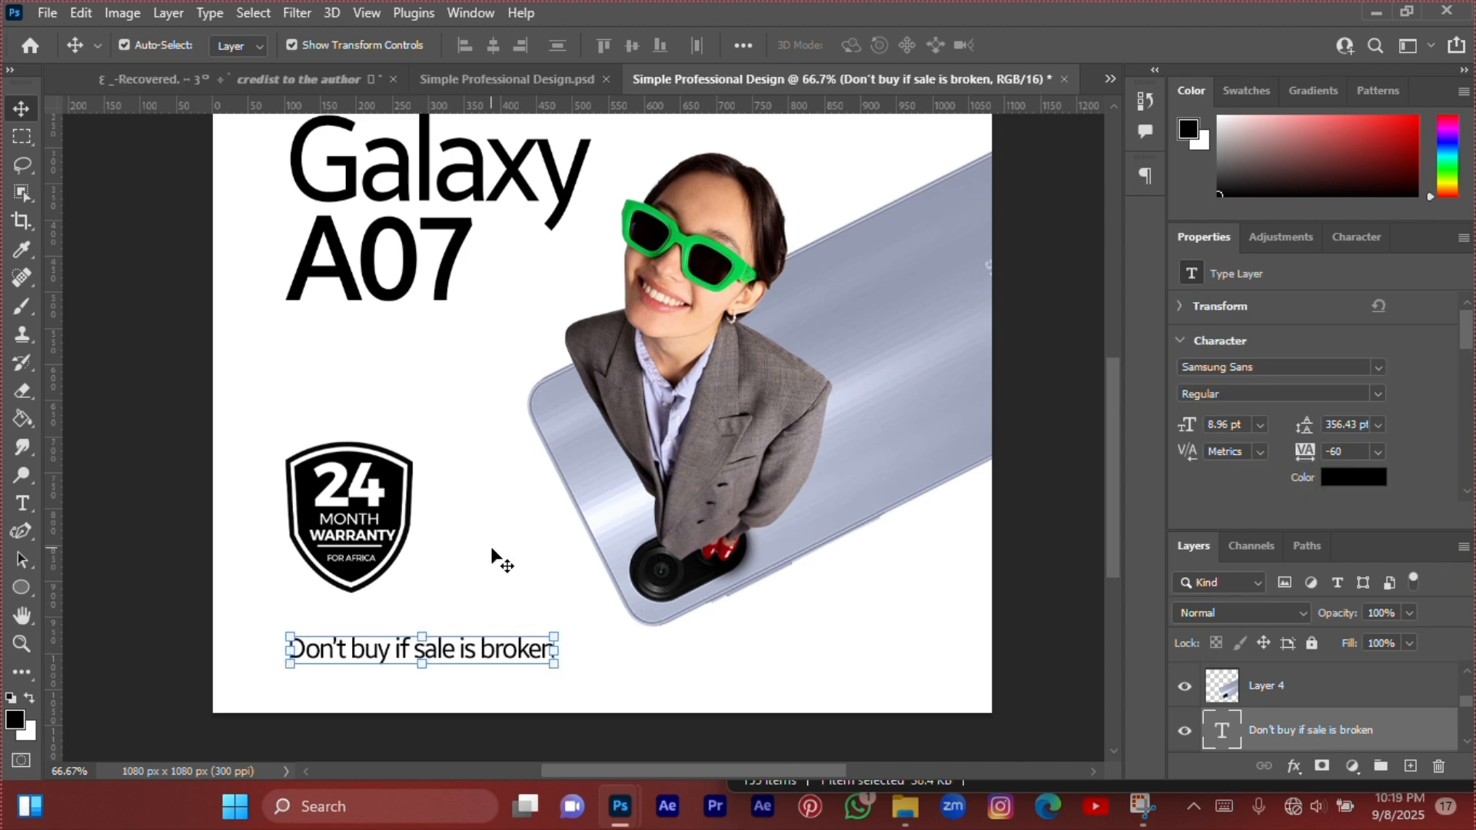
{"action": "left_click", "coordinate": [493, 550]}
Nudge the 24-month warranty badge up to a Y position of 681 px.
{"action": "scroll", "coordinate": [492, 550], "scroll_direction": "up", "scroll_amount": 2}
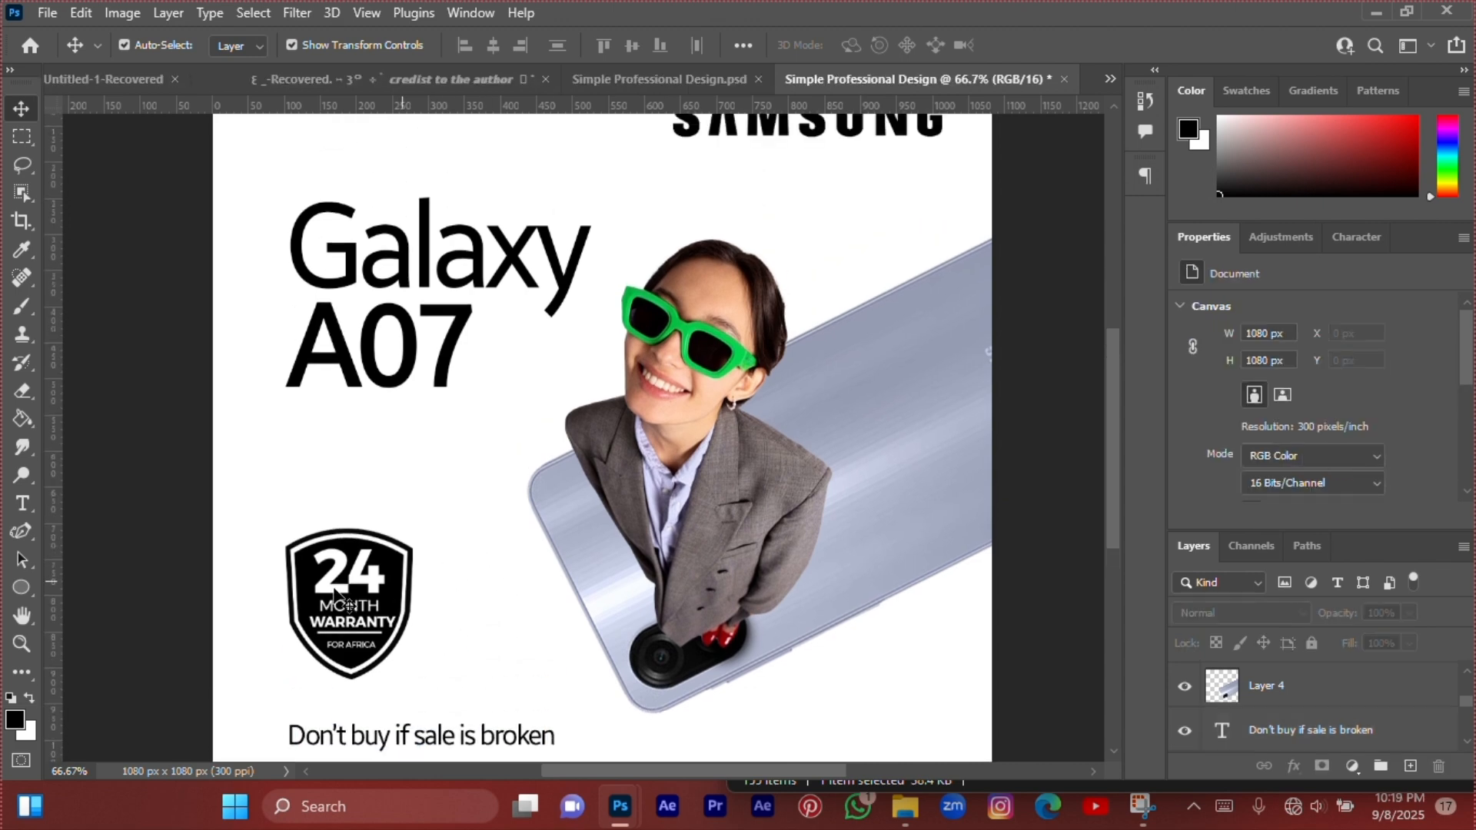
{"action": "left_click", "coordinate": [336, 595]}
{"action": "key", "text": "Up"}
{"action": "key", "text": "Up"}
{"action": "key", "text": "Up"}
{"action": "key", "text": "Up"}
{"action": "key", "text": "Up"}
{"action": "key", "text": "Up"}
{"action": "key", "text": "Up"}
{"action": "key", "text": "Up"}
{"action": "key", "text": "Up"}
{"action": "key", "text": "Up"}
{"action": "key", "text": "Up"}
{"action": "key", "text": "Up"}
{"action": "key", "text": "Up"}
{"action": "key", "text": "Up"}
{"action": "key", "text": "Up"}
{"action": "key", "text": "Up"}
{"action": "key", "text": "Up"}
{"action": "key", "text": "Up"}
{"action": "key", "text": "Up"}
{"action": "key", "text": "Up"}
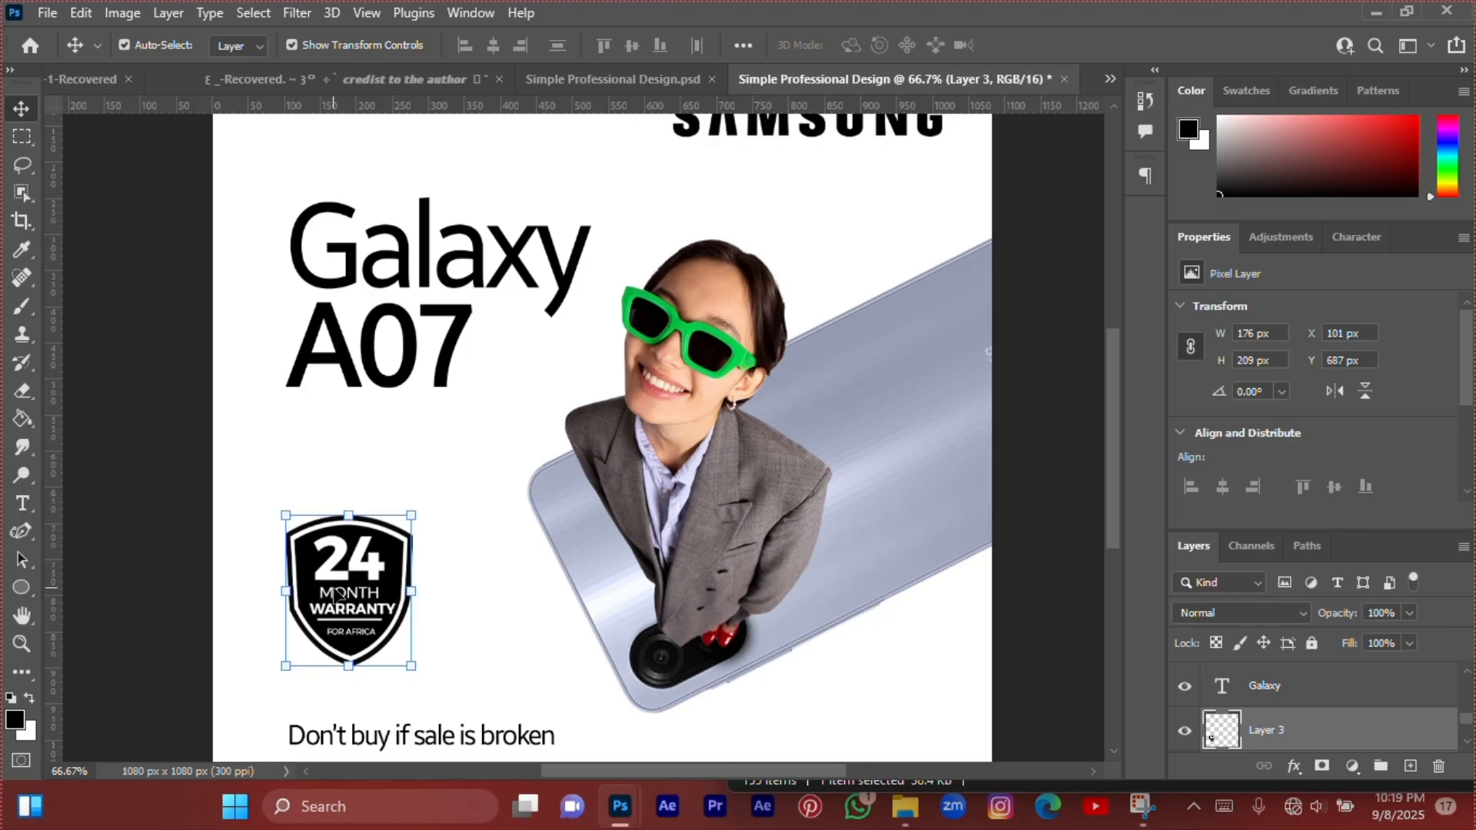
{"action": "scroll", "coordinate": [335, 595], "scroll_direction": "down", "scroll_amount": 2}
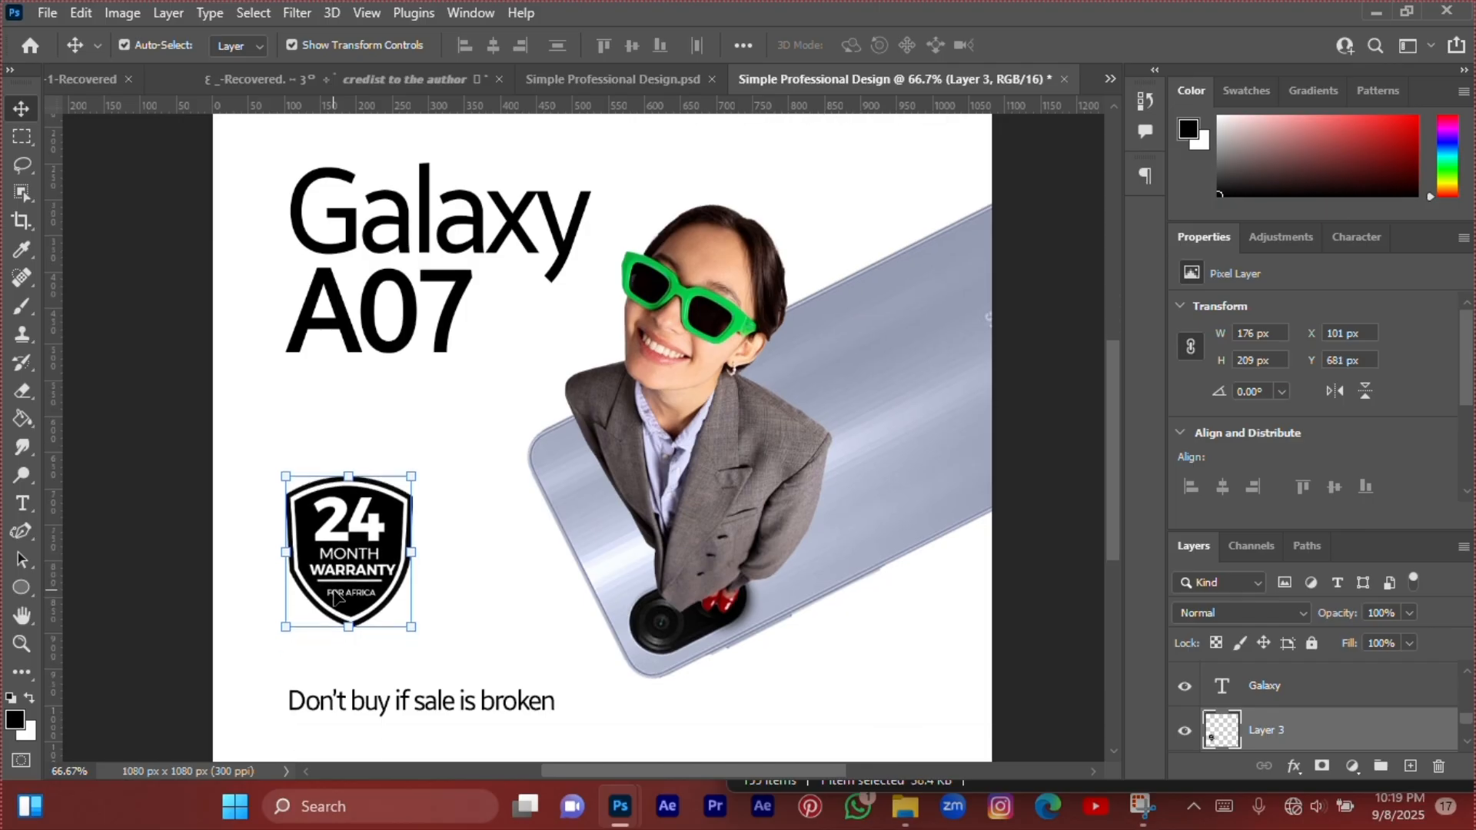
Select the Galaxy and A07 text together and scale the headline to 102.72%, keeping it left-aligned with the warranty badge.
{"action": "scroll", "coordinate": [350, 574], "scroll_direction": "up", "scroll_amount": 1}
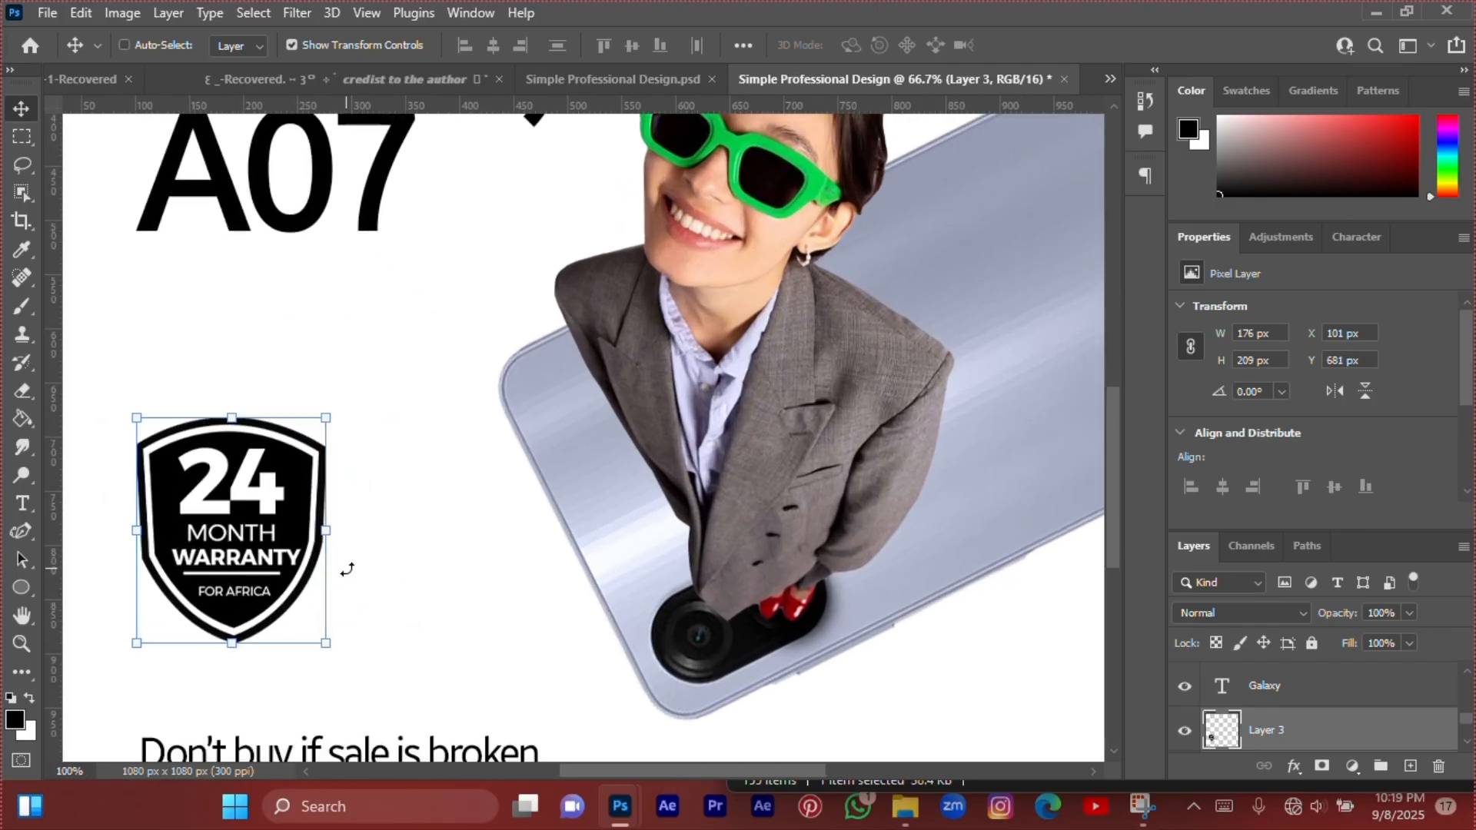
{"action": "left_click_drag", "start_coordinate": [343, 567], "coordinate": [458, 474]}
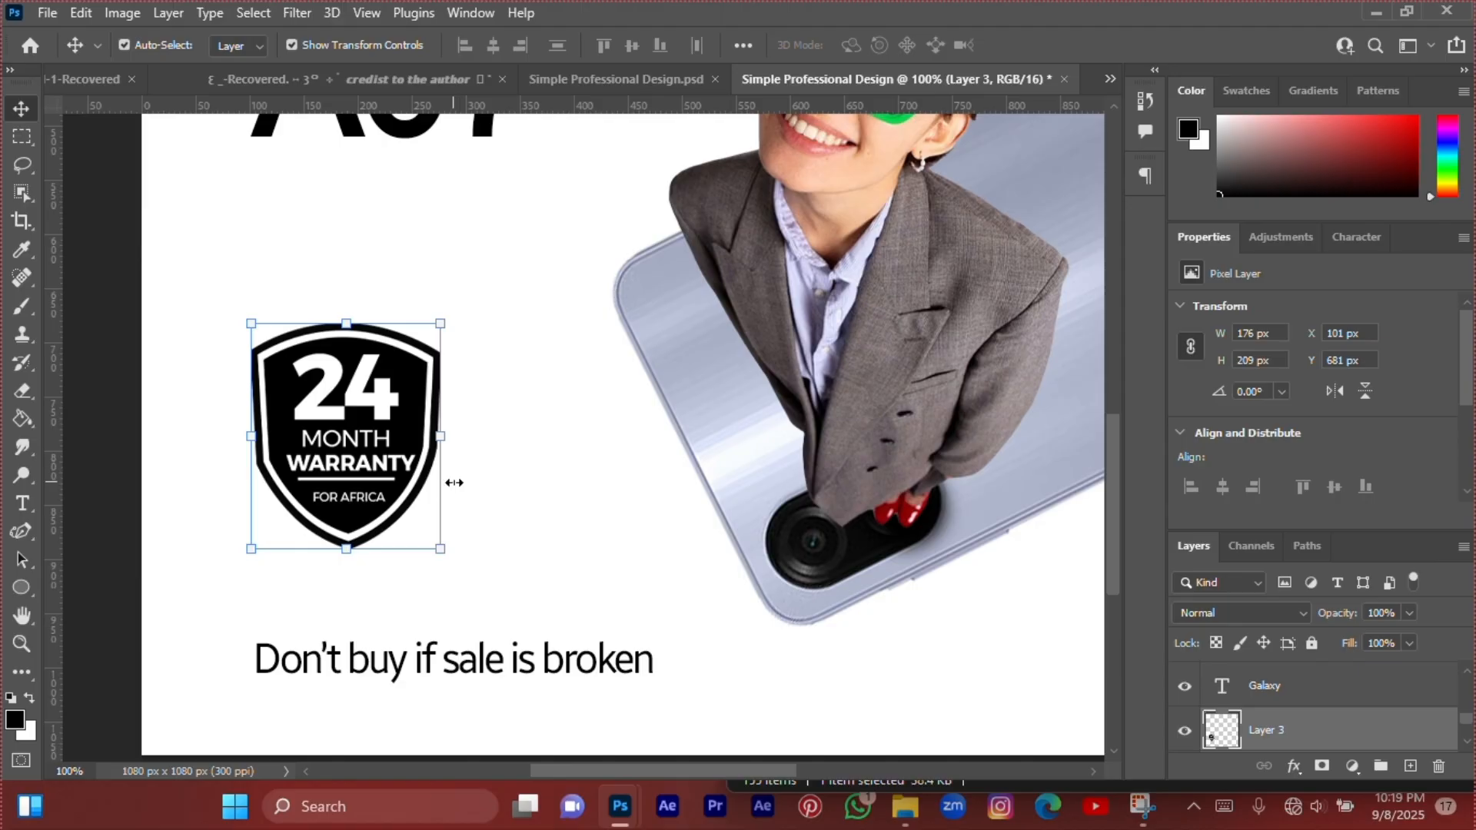
{"action": "scroll", "coordinate": [454, 482], "scroll_direction": "up", "scroll_amount": 5}
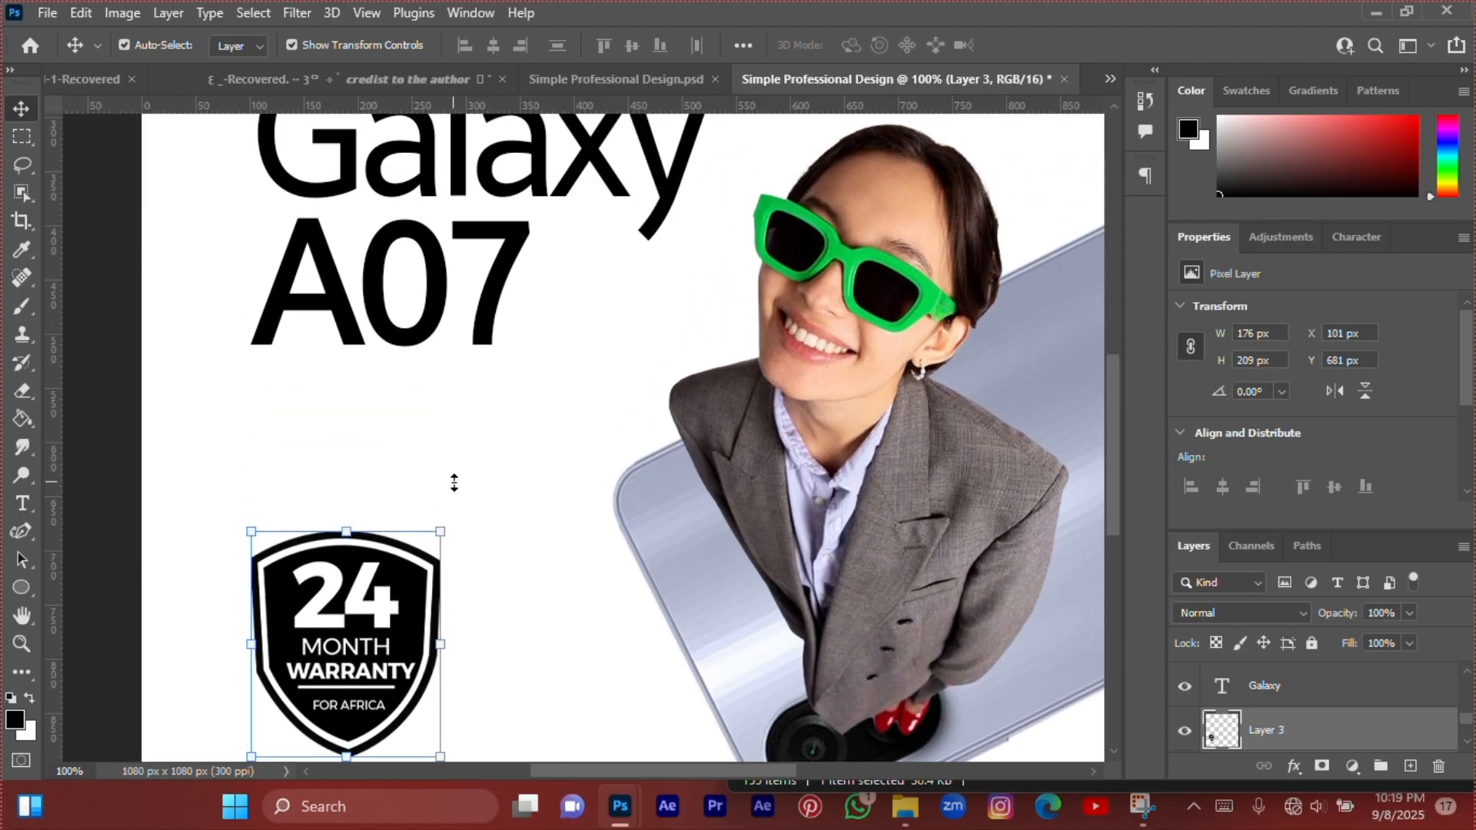
{"action": "scroll", "coordinate": [454, 482], "scroll_direction": "up", "scroll_amount": 4}
{"action": "left_click_drag", "start_coordinate": [255, 196], "coordinate": [546, 472]}
{"action": "left_click_drag", "start_coordinate": [706, 235], "coordinate": [721, 221]}
{"action": "left_click_drag", "start_coordinate": [642, 415], "coordinate": [496, 349]}
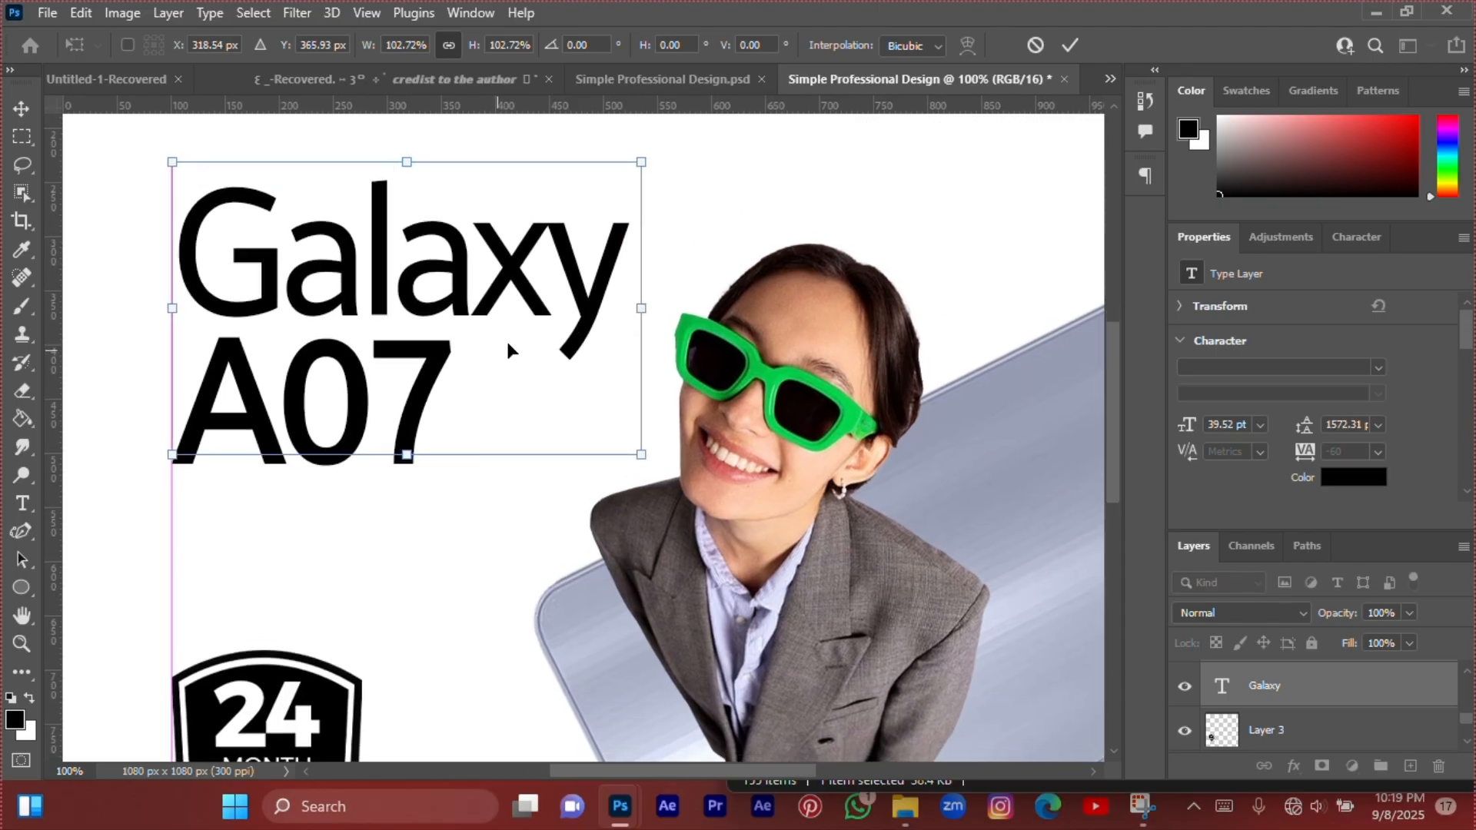
{"action": "key", "text": "Return"}
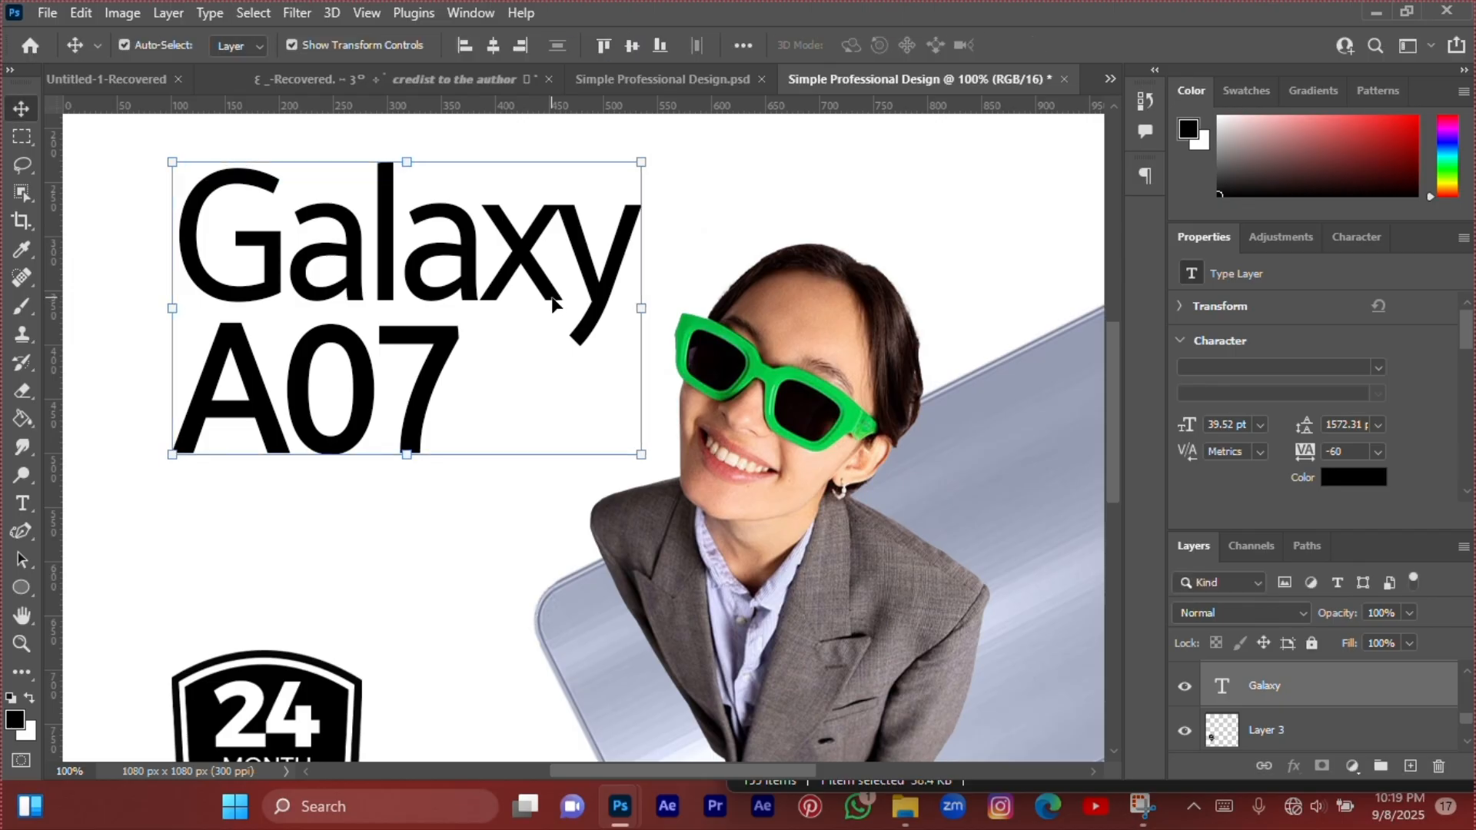
Scale the 24-month warranty badge down around its centre to 160 × 189 px.
{"action": "scroll", "coordinate": [519, 360], "scroll_direction": "down", "scroll_amount": 5}
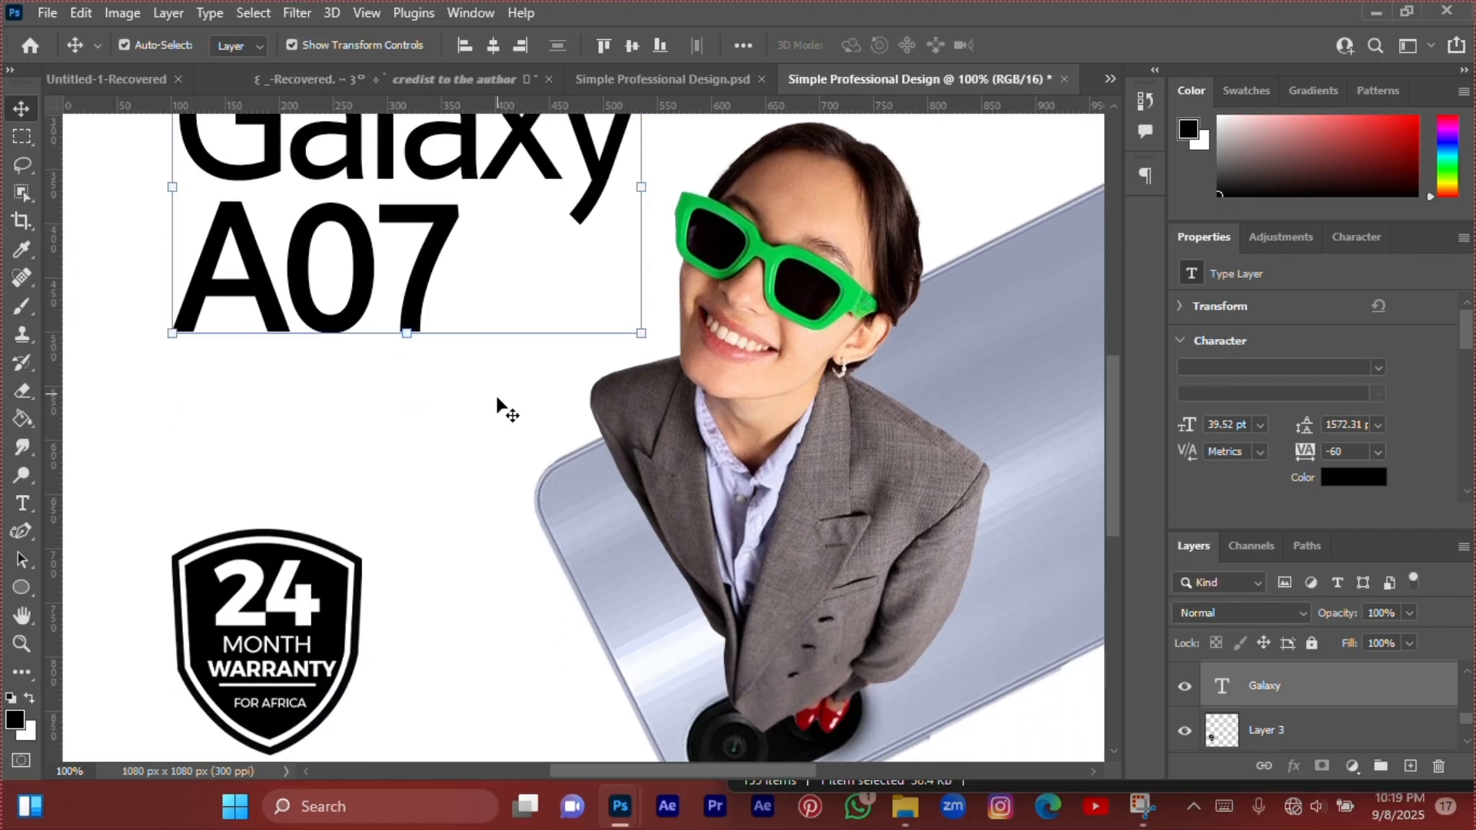
{"action": "scroll", "coordinate": [495, 404], "scroll_direction": "down", "scroll_amount": 5}
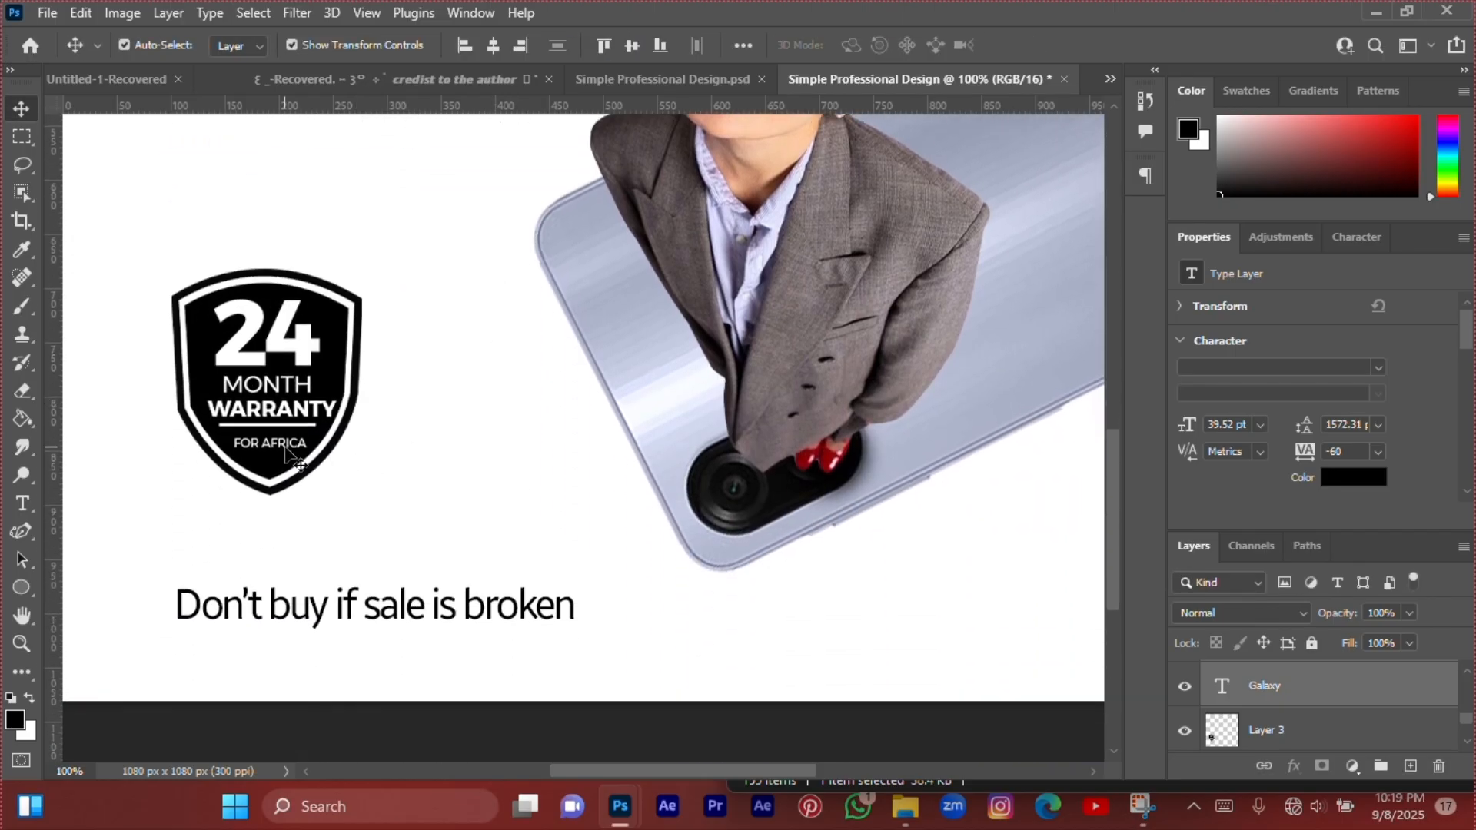
{"action": "left_click", "coordinate": [284, 456]}
{"action": "left_click_drag", "start_coordinate": [335, 505], "coordinate": [357, 518]}
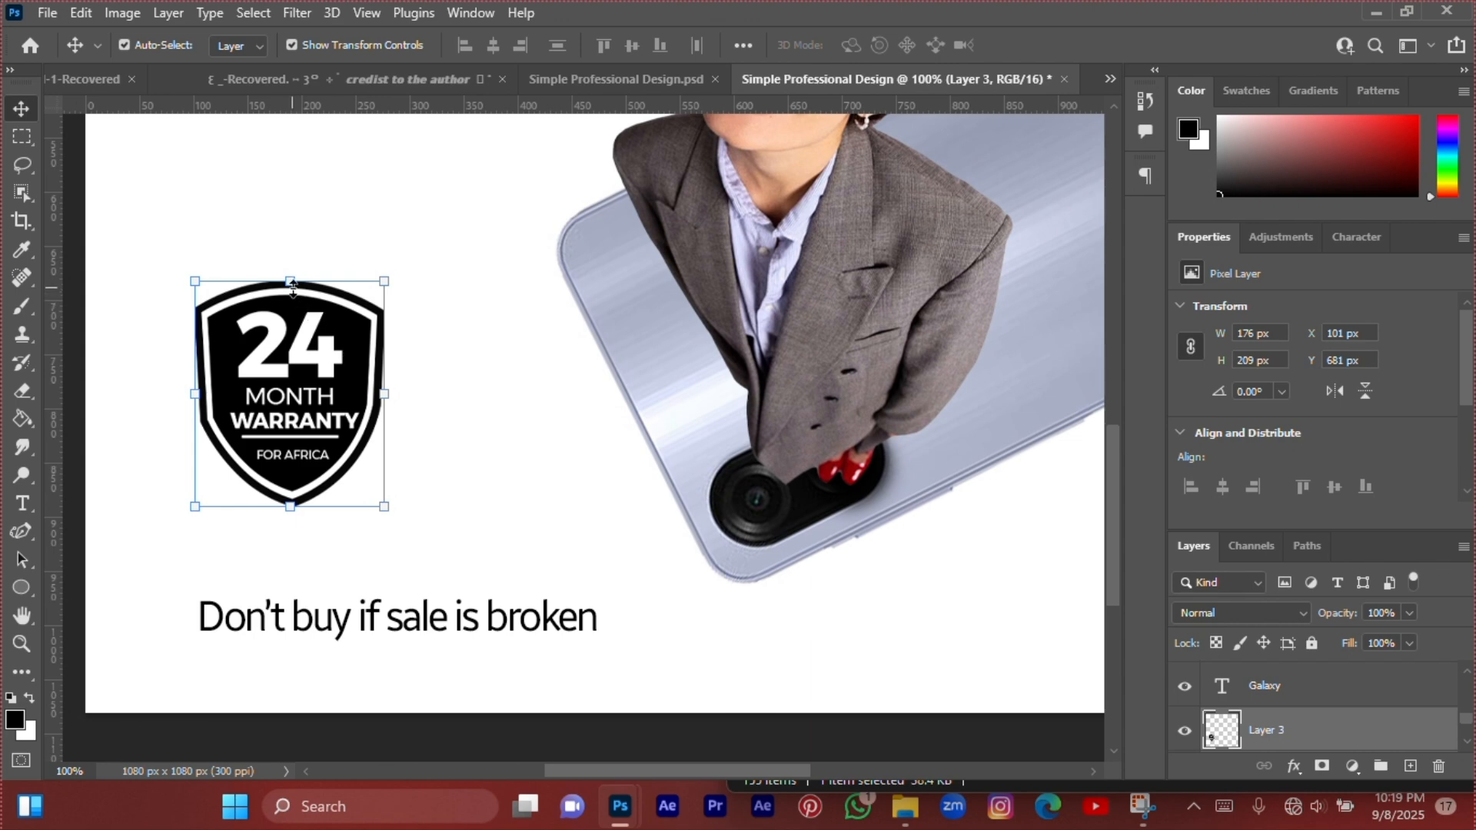
{"action": "left_click_drag", "start_coordinate": [292, 284], "coordinate": [289, 304]}
{"action": "key", "text": "Return"}
Examine the resized warranty badge against the headline, woman, phone and tagline, deselecting the badge for a clear view of the poster.
{"action": "scroll", "coordinate": [461, 492], "scroll_direction": "up", "scroll_amount": 3}
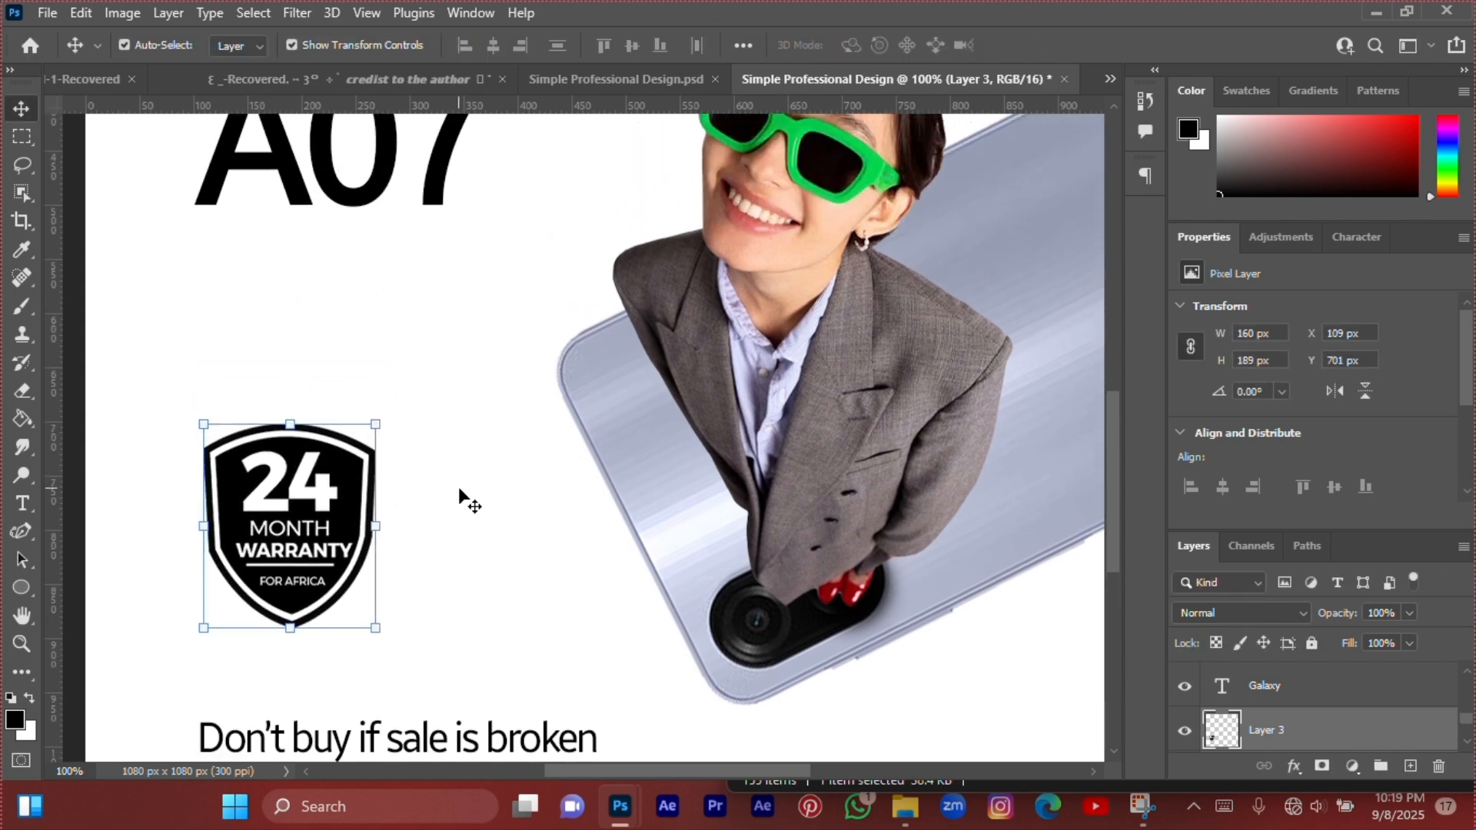
{"action": "scroll", "coordinate": [459, 489], "scroll_direction": "up", "scroll_amount": 3}
{"action": "scroll", "coordinate": [461, 496], "scroll_direction": "down", "scroll_amount": 4}
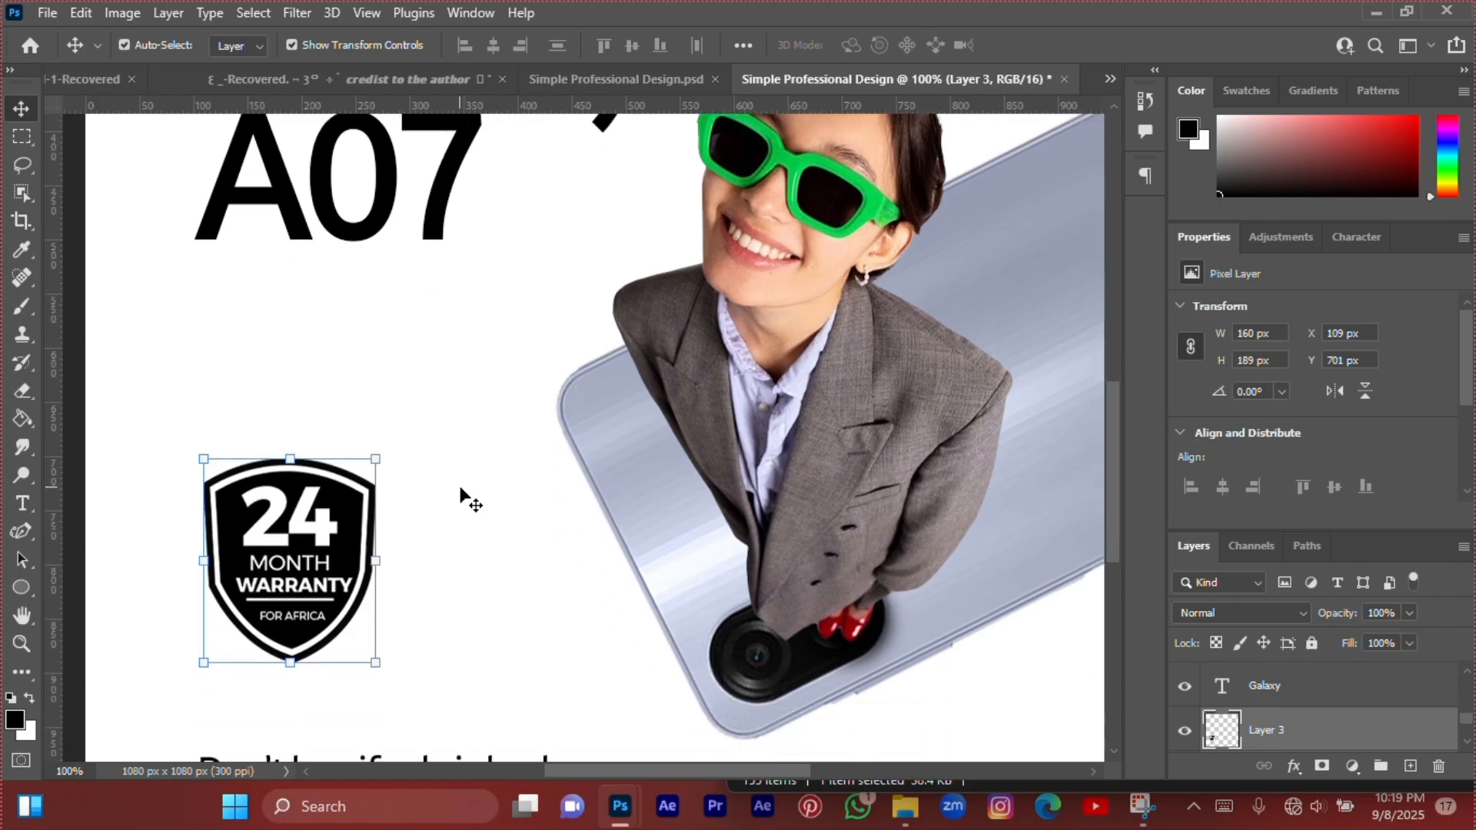
{"action": "scroll", "coordinate": [461, 496], "scroll_direction": "up", "scroll_amount": 2}
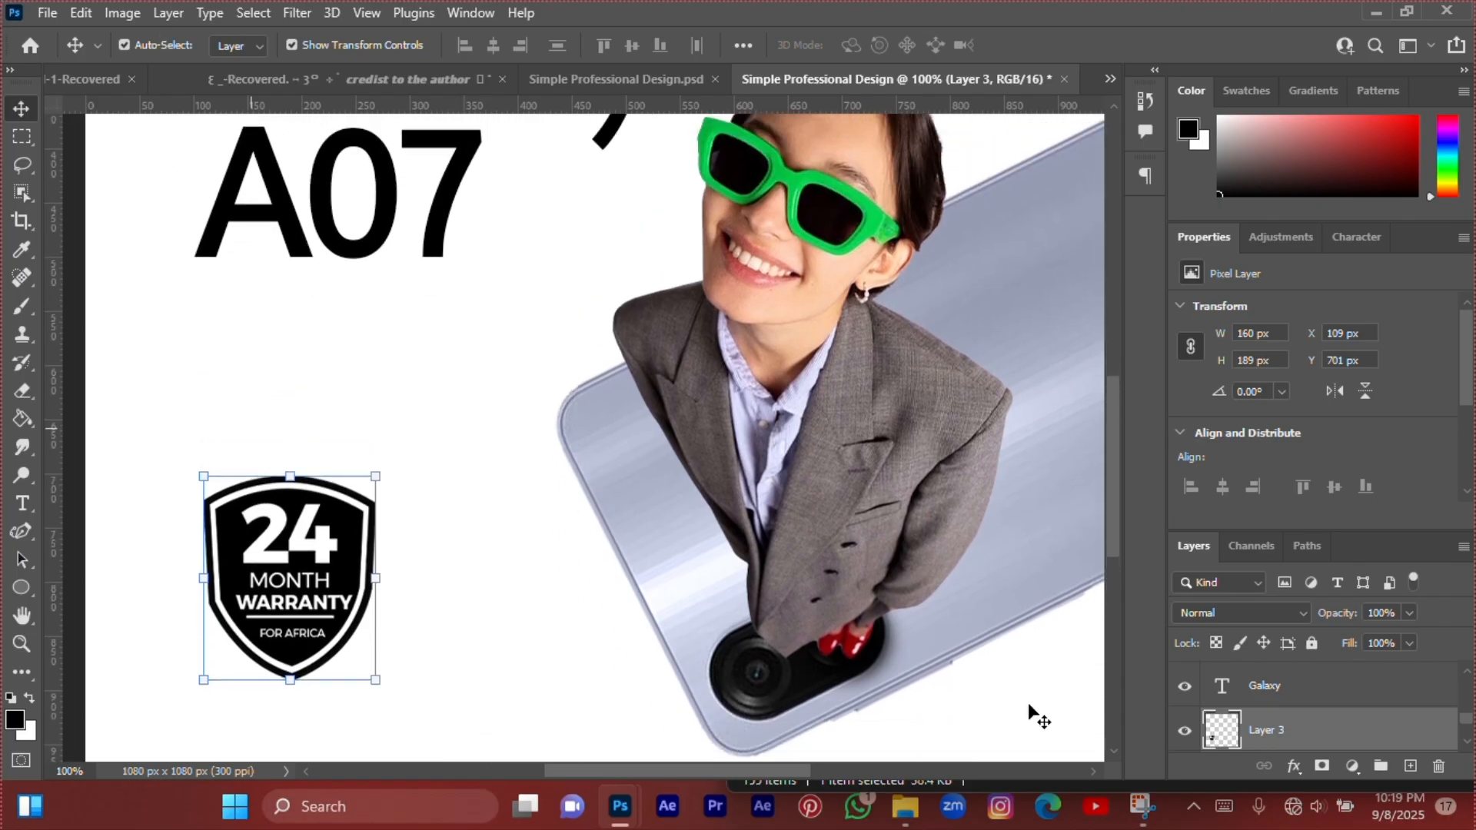
{"action": "scroll", "coordinate": [836, 602], "scroll_direction": "up", "scroll_amount": 1}
{"action": "key", "text": "ctrl+minus"}
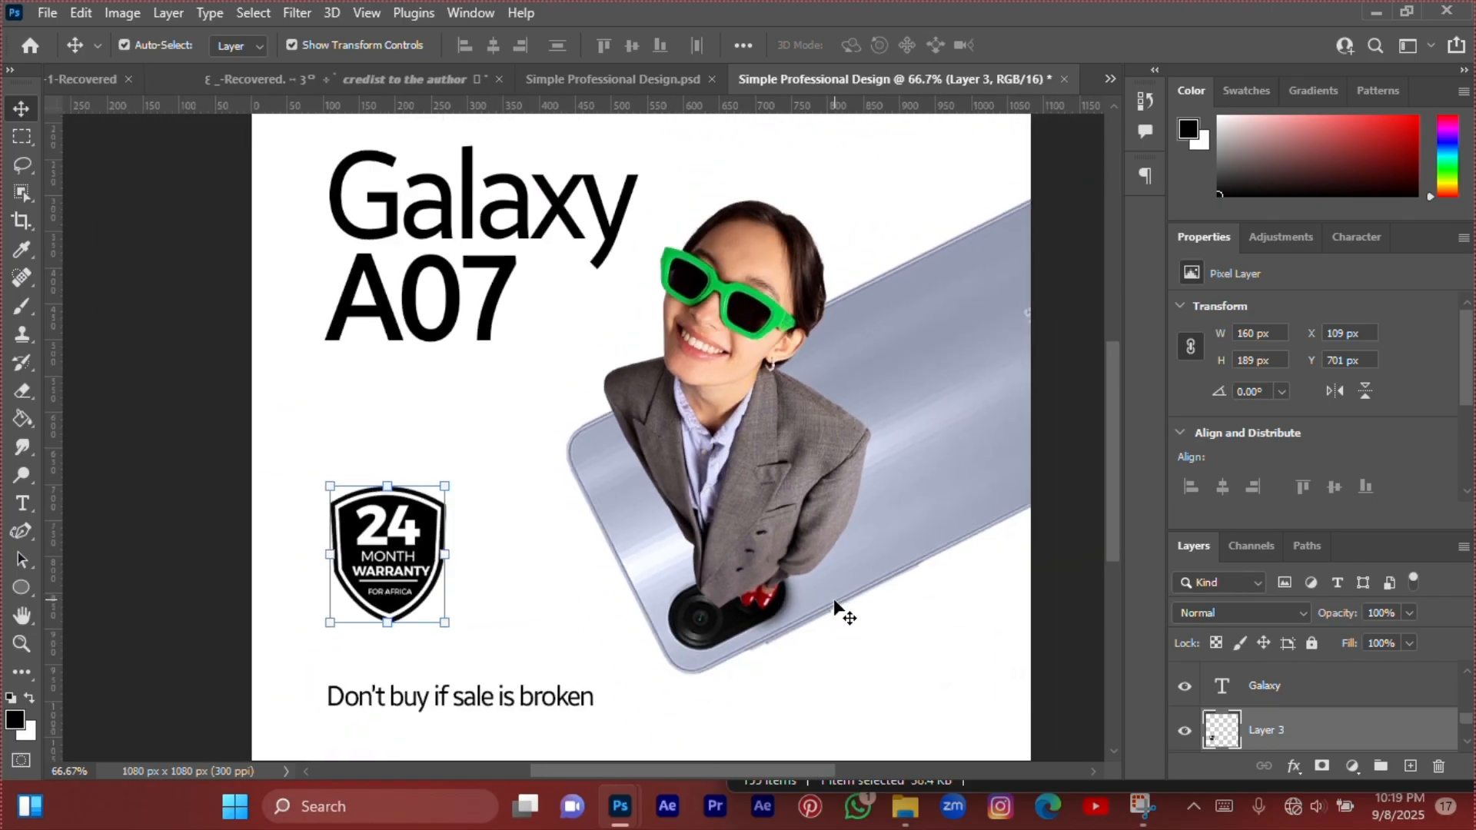
{"action": "scroll", "coordinate": [747, 369], "scroll_direction": "up", "scroll_amount": 3}
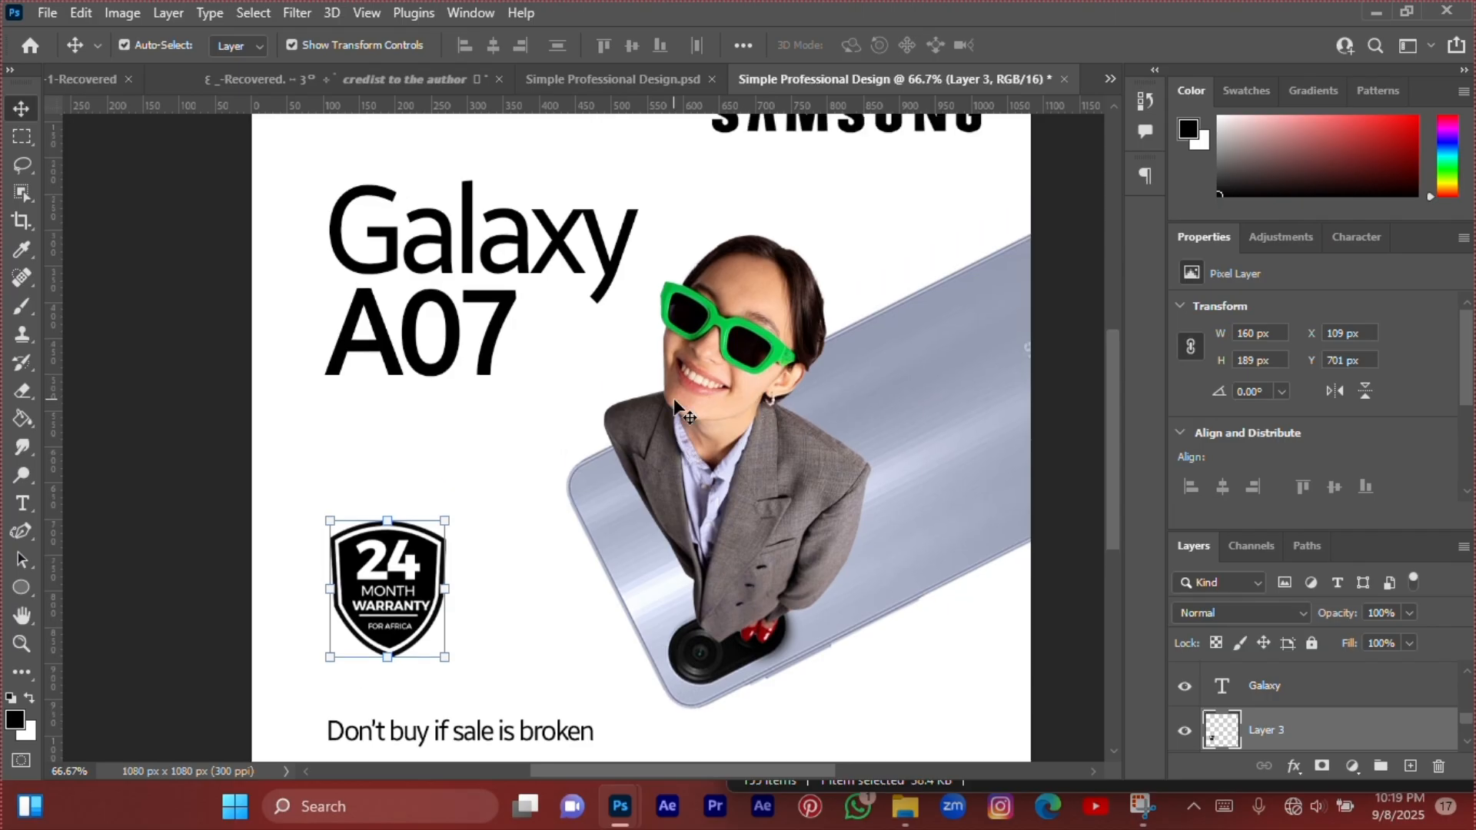
{"action": "scroll", "coordinate": [746, 366], "scroll_direction": "down", "scroll_amount": 4}
{"action": "scroll", "coordinate": [744, 364], "scroll_direction": "up", "scroll_amount": 5}
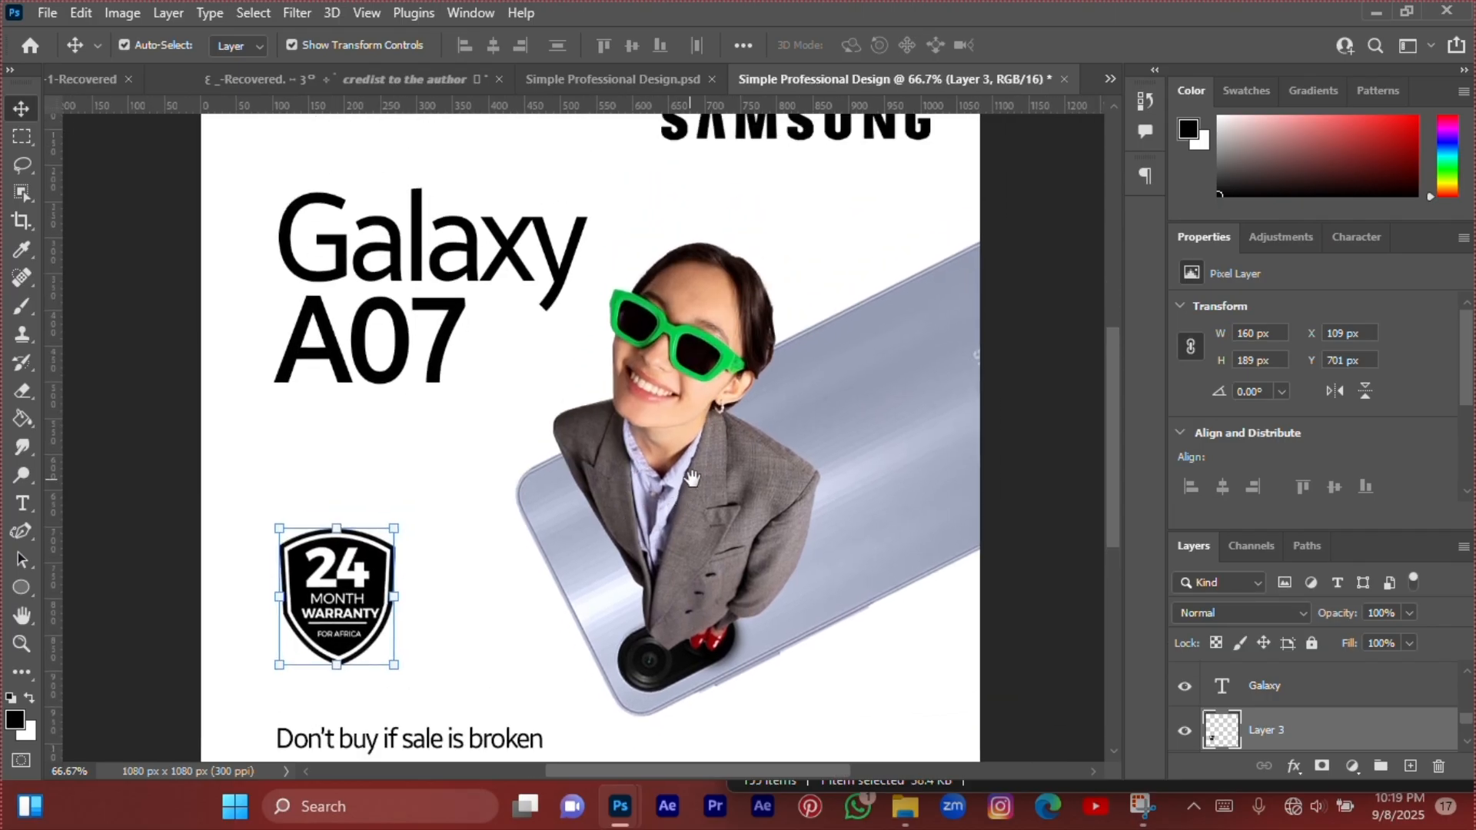
{"action": "scroll", "coordinate": [595, 428], "scroll_direction": "down", "scroll_amount": 5}
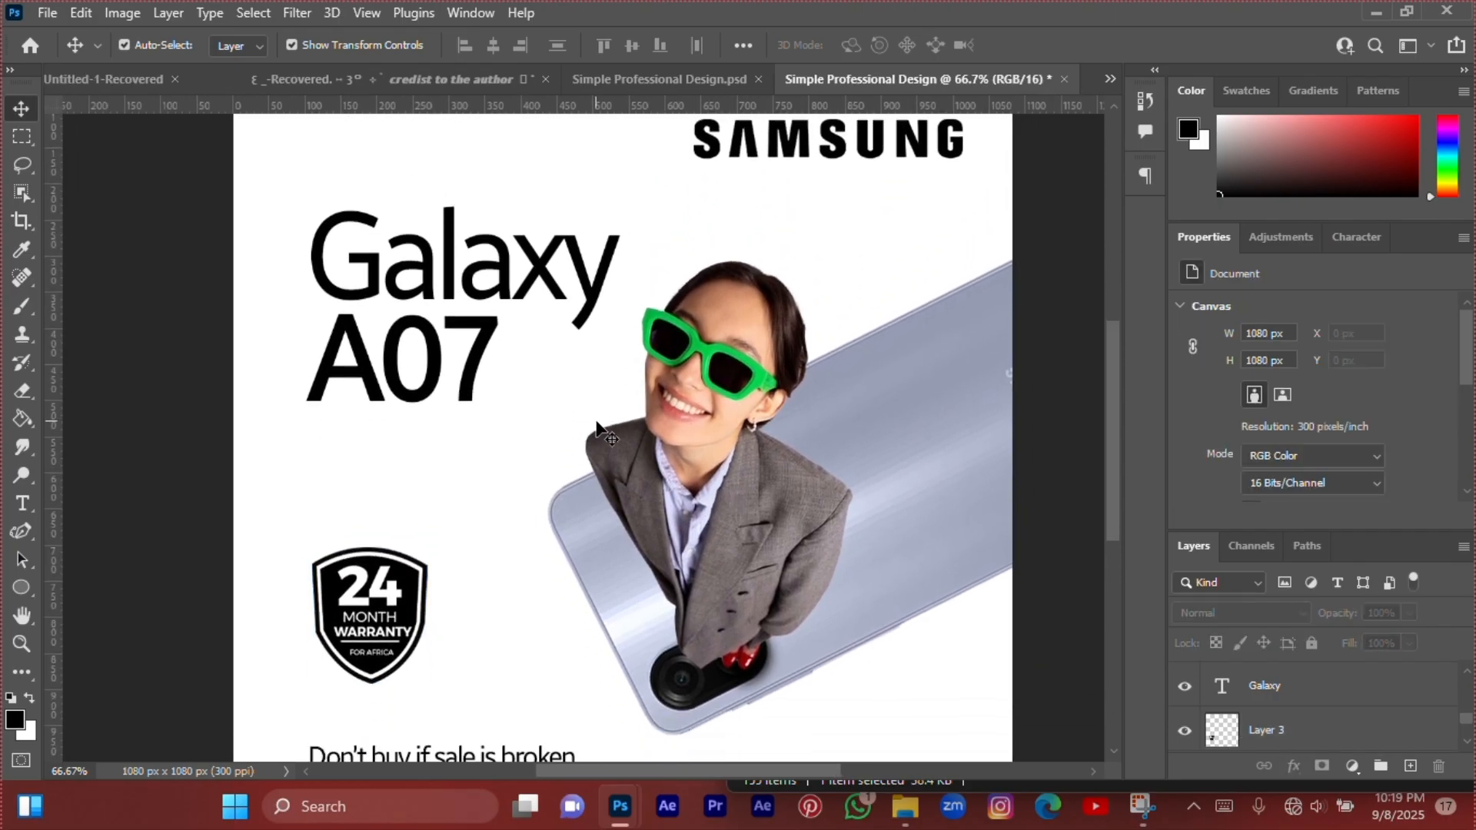
{"action": "scroll", "coordinate": [595, 427], "scroll_direction": "up", "scroll_amount": 3}
{"action": "scroll", "coordinate": [595, 427], "scroll_direction": "up", "scroll_amount": 3}
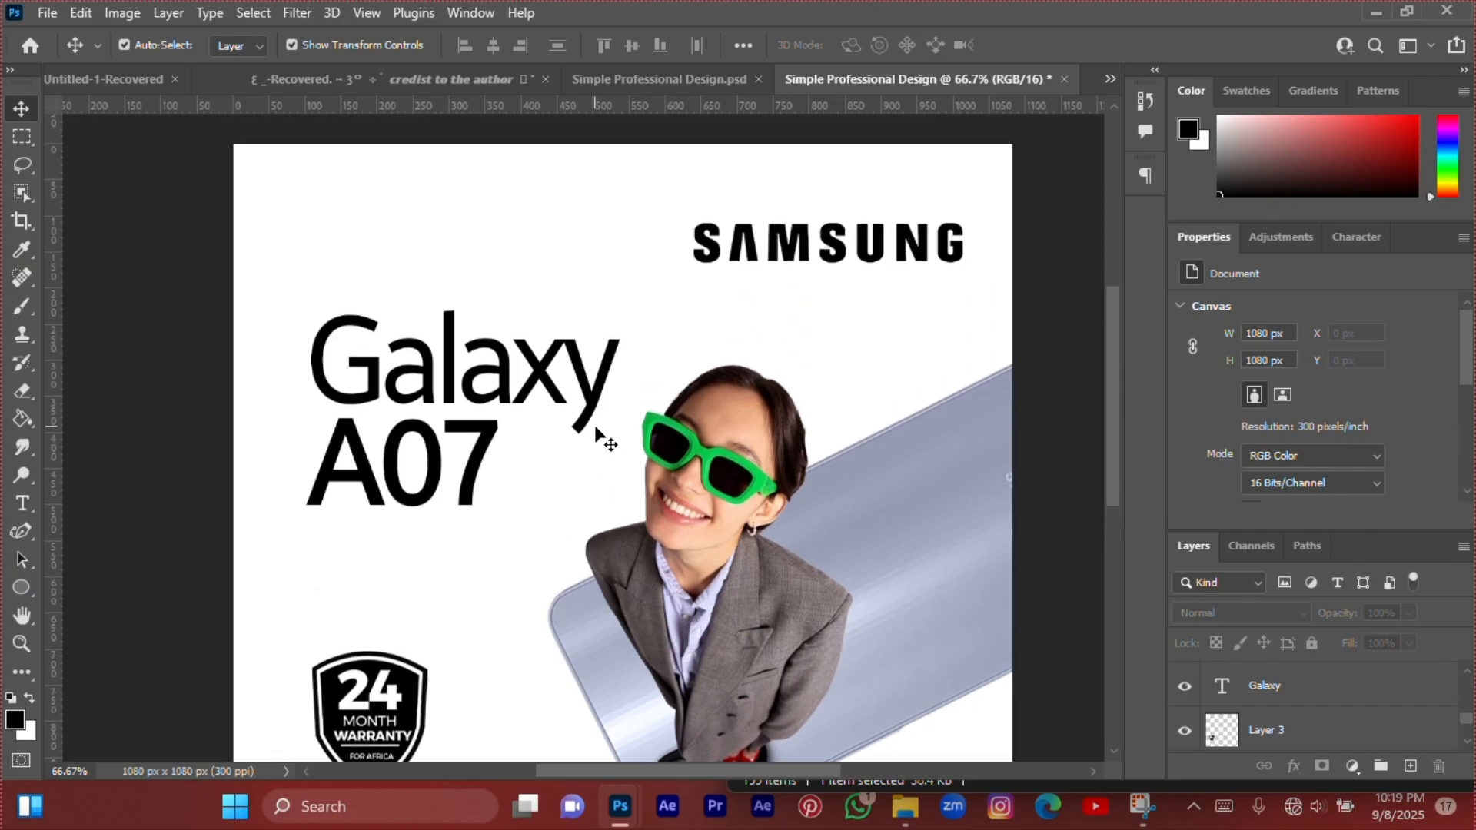
{"action": "scroll", "coordinate": [595, 427], "scroll_direction": "down", "scroll_amount": 6}
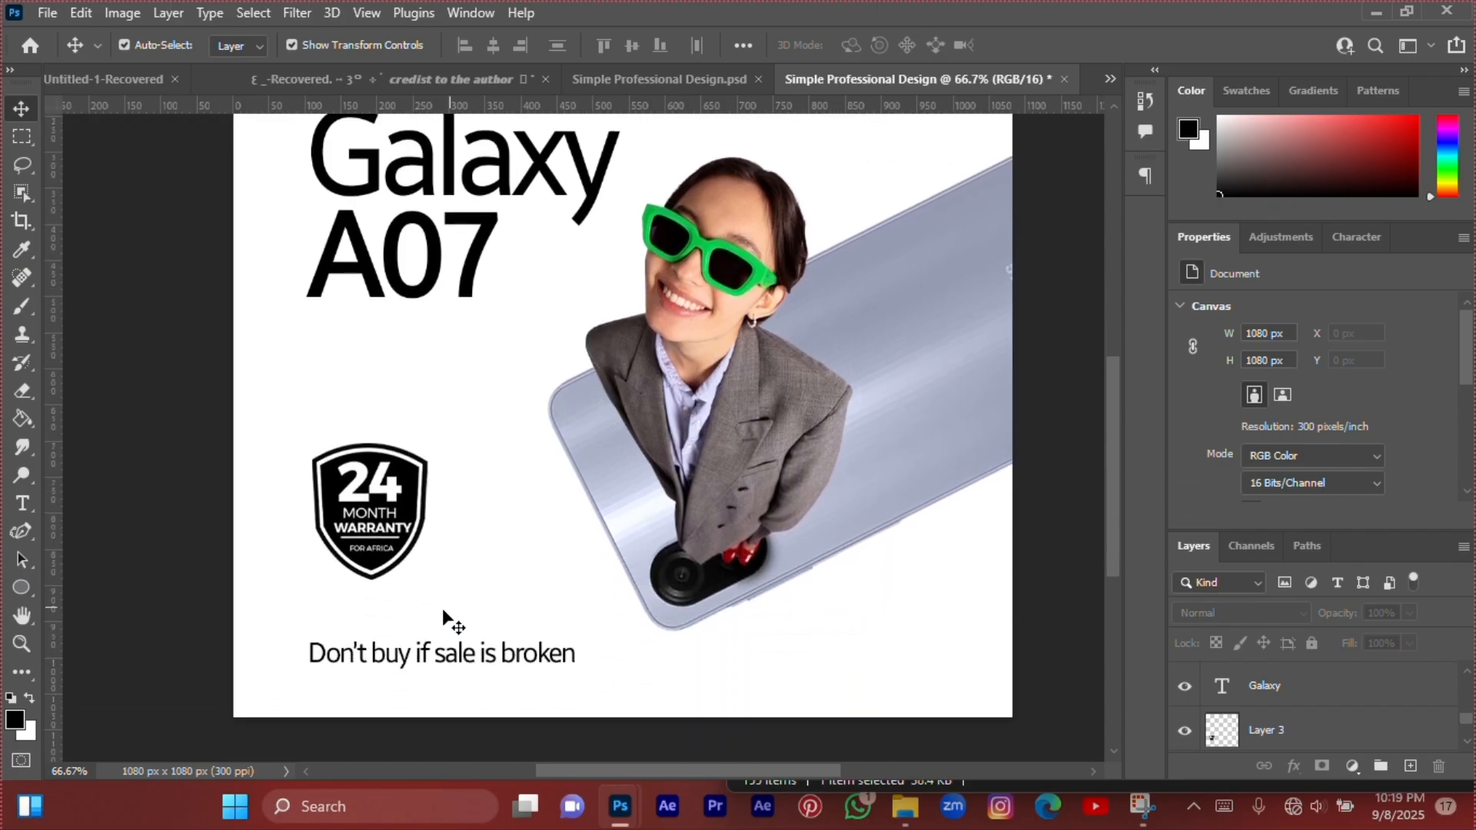
Scale the "Don't buy if sale is broken" tagline down to 7.04 pt, keeping its left edge in place, and deselect it.
{"action": "left_click", "coordinate": [453, 660]}
{"action": "left_click", "coordinate": [575, 654]}
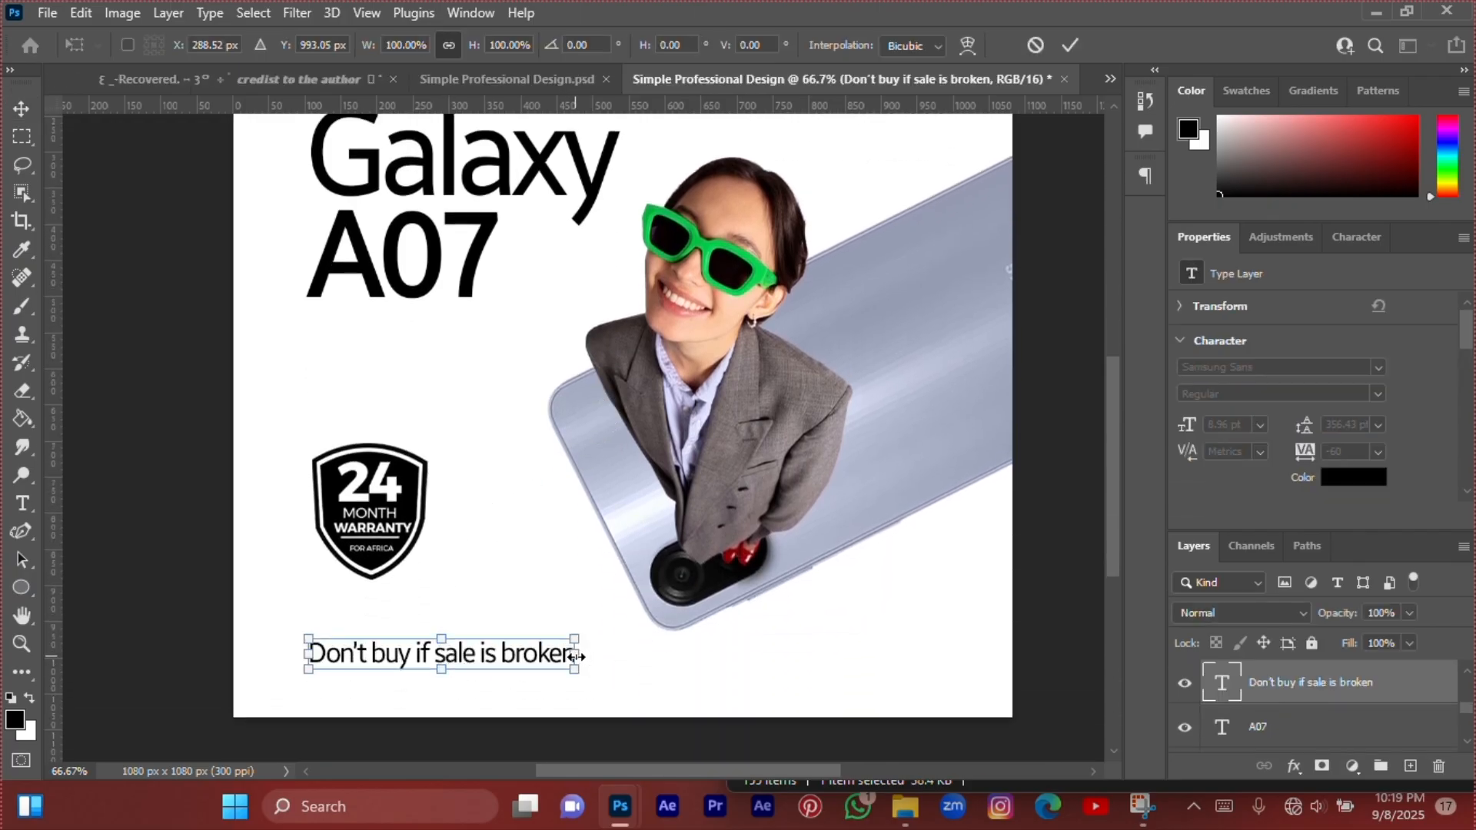
{"action": "left_click_drag", "start_coordinate": [573, 655], "coordinate": [521, 657]}
{"action": "key", "text": "Return"}
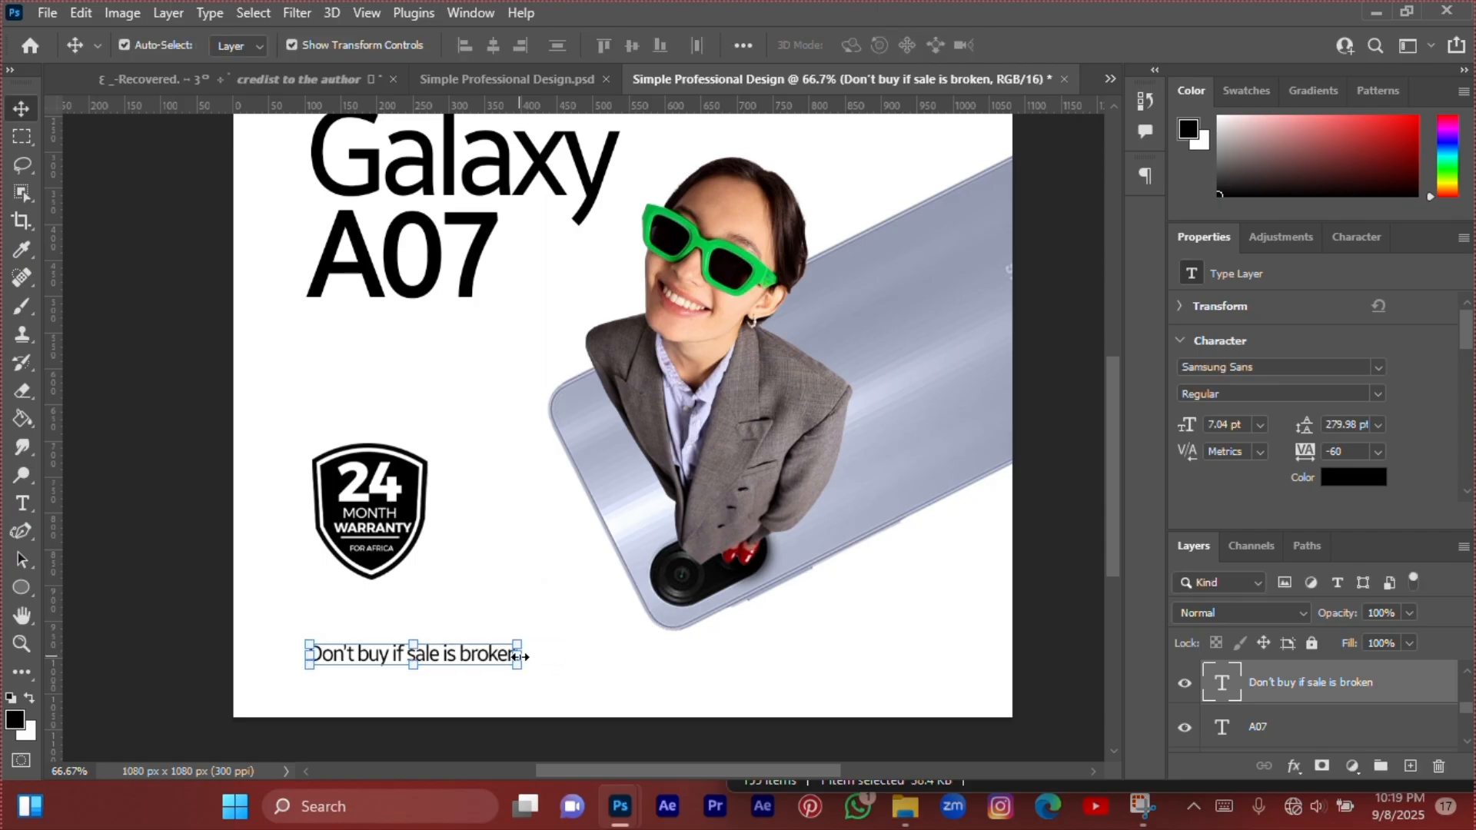
{"action": "left_click", "coordinate": [482, 607]}
Review the whole poster from the SAMSUNG logo down to the tagline, checking the alignment and proportions of the smaller tagline.
{"action": "scroll", "coordinate": [482, 607], "scroll_direction": "up", "scroll_amount": 3}
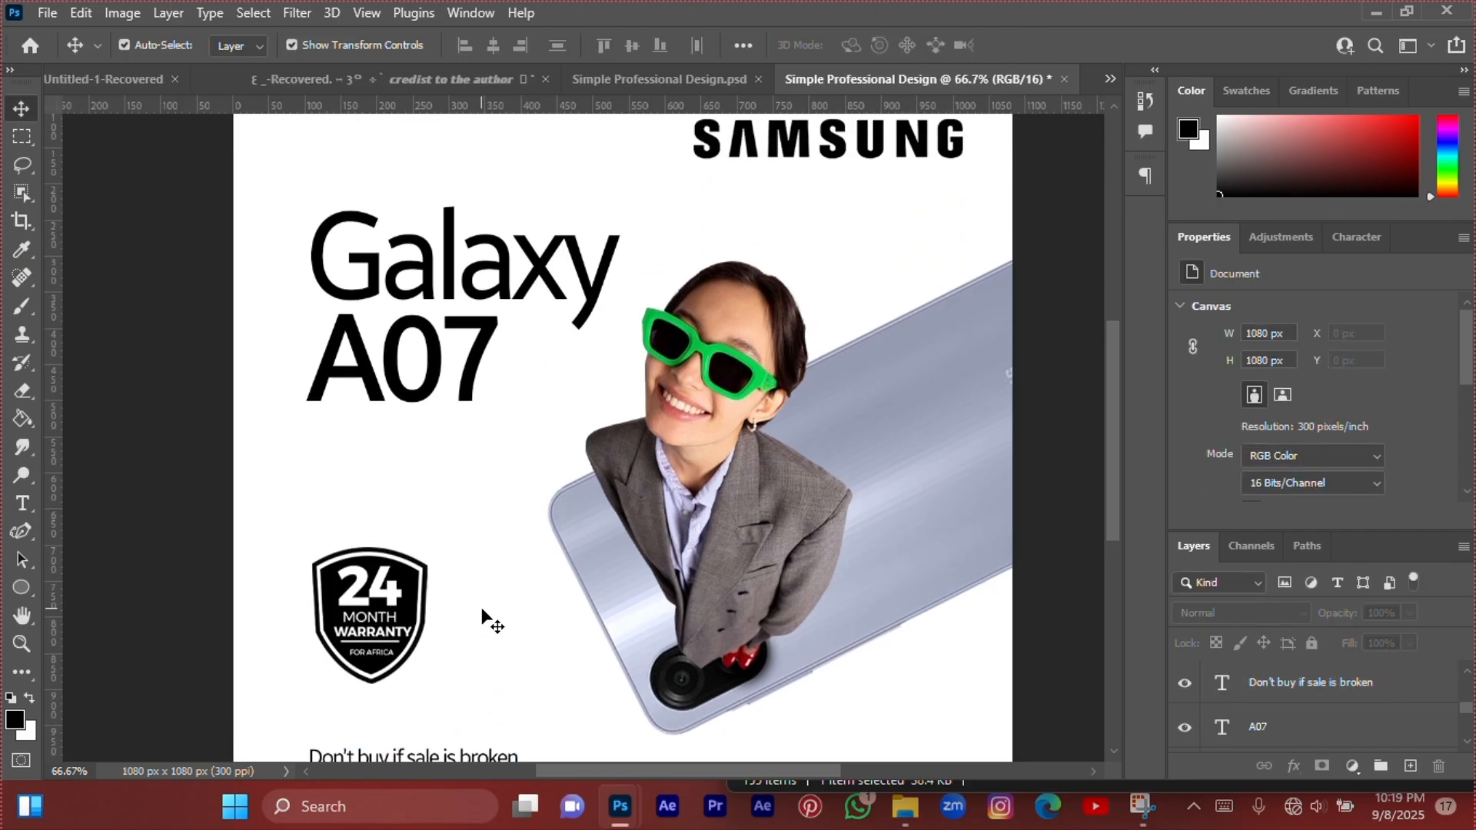
{"action": "scroll", "coordinate": [482, 613], "scroll_direction": "down", "scroll_amount": 3}
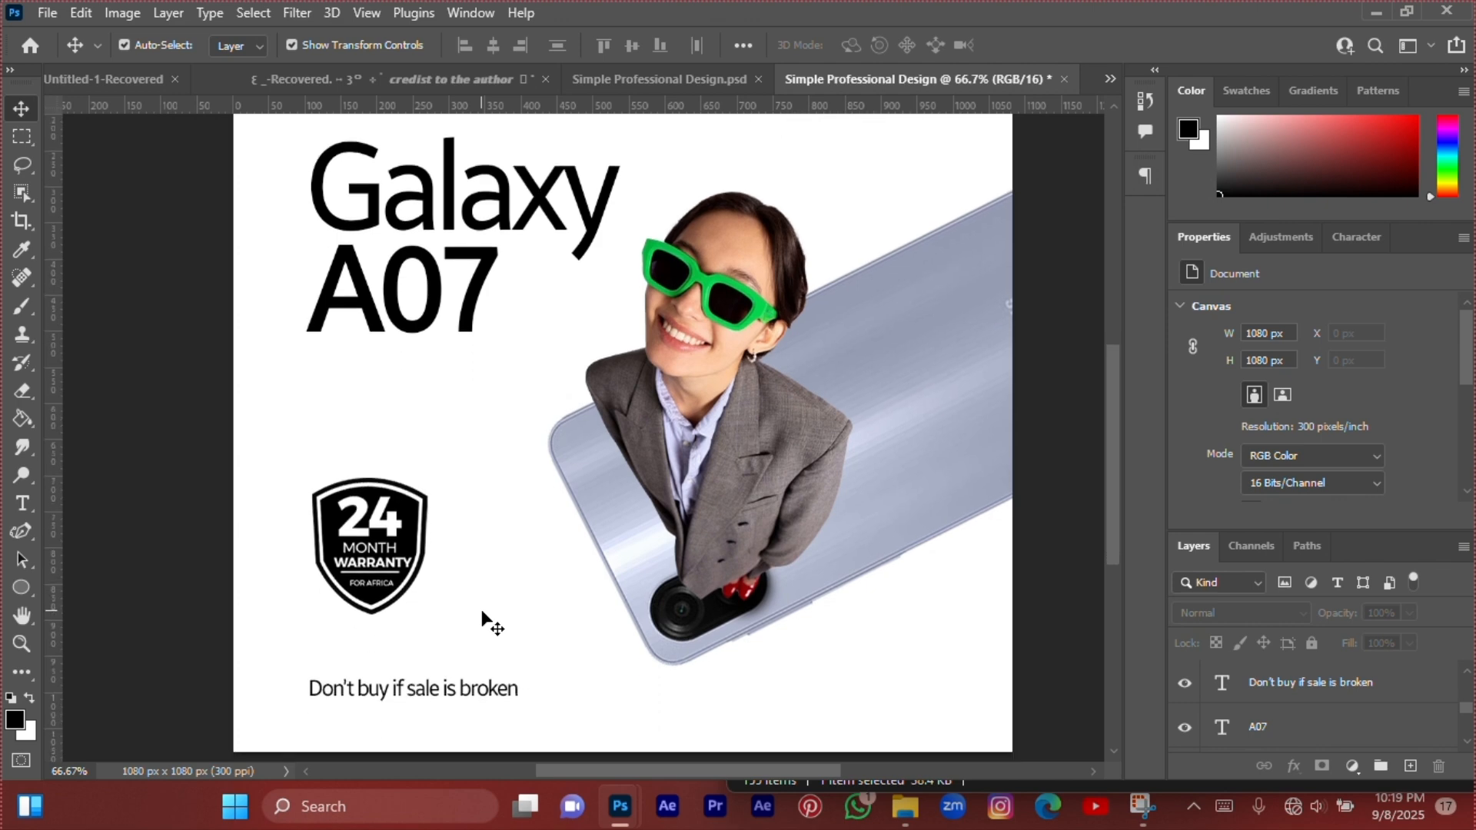
{"action": "scroll", "coordinate": [482, 612], "scroll_direction": "up", "scroll_amount": 2}
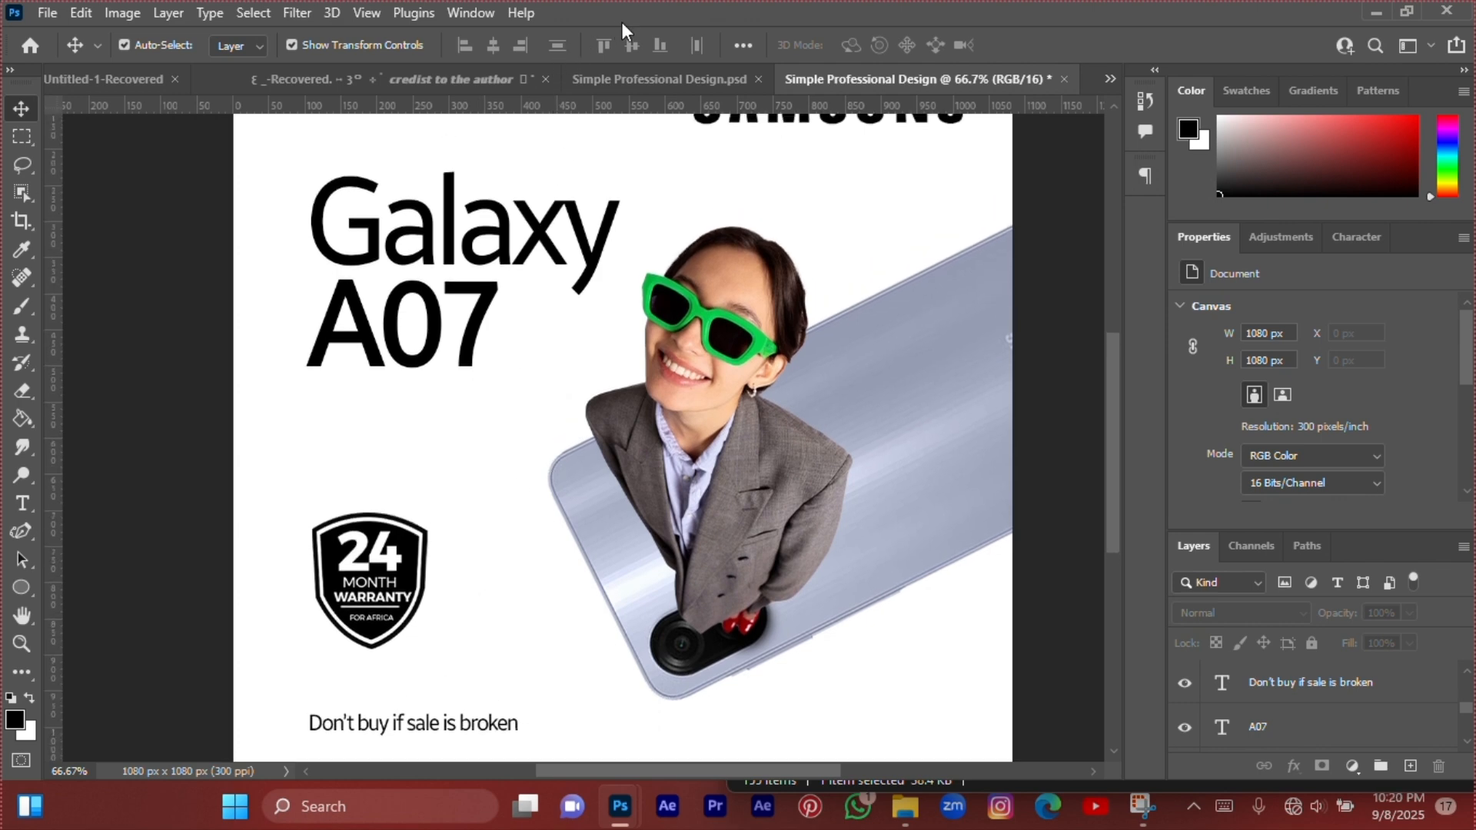
{"action": "scroll", "coordinate": [452, 396], "scroll_direction": "up", "scroll_amount": 5}
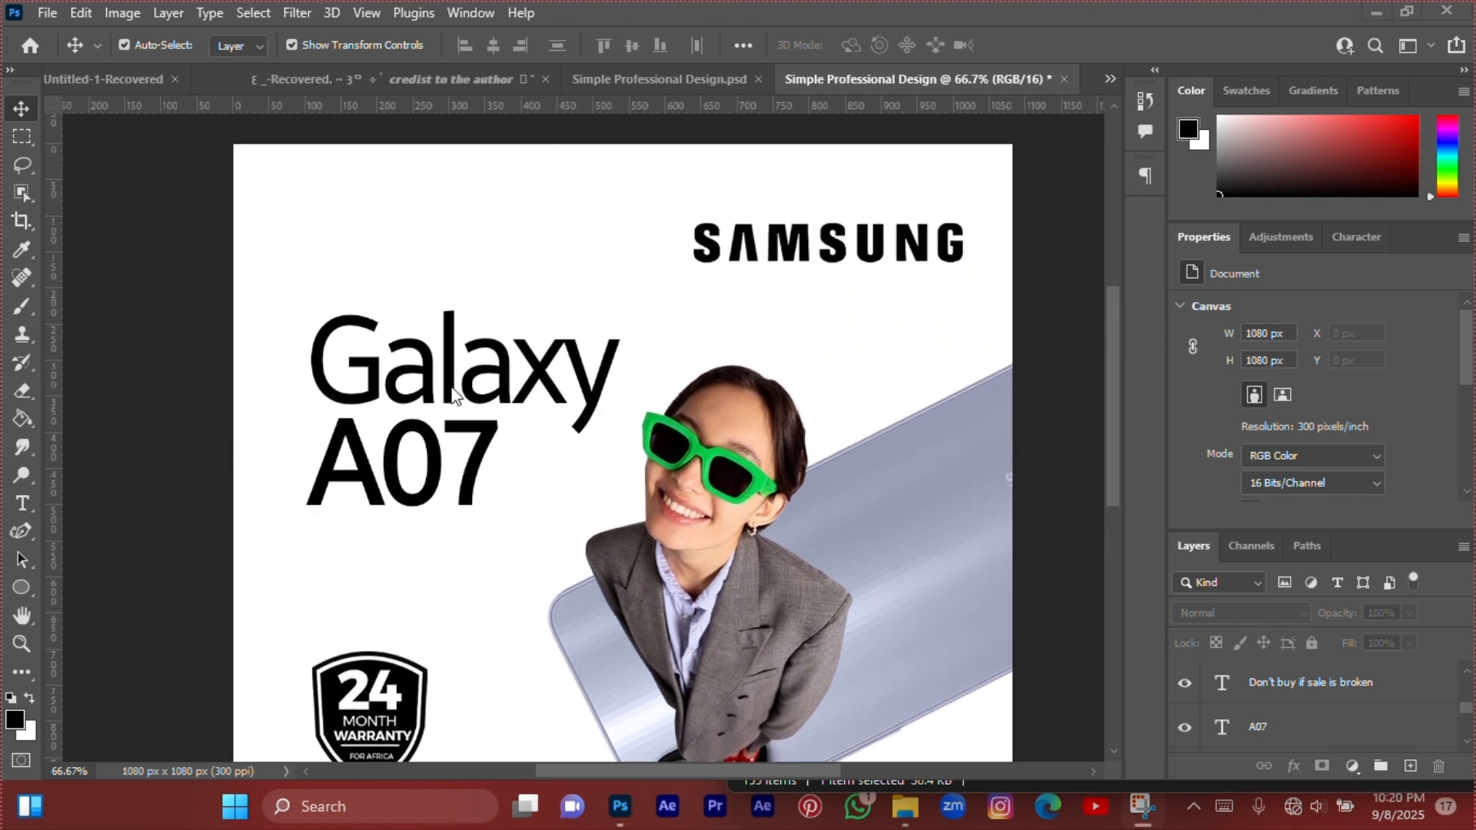
{"action": "scroll", "coordinate": [451, 396], "scroll_direction": "down", "scroll_amount": 5}
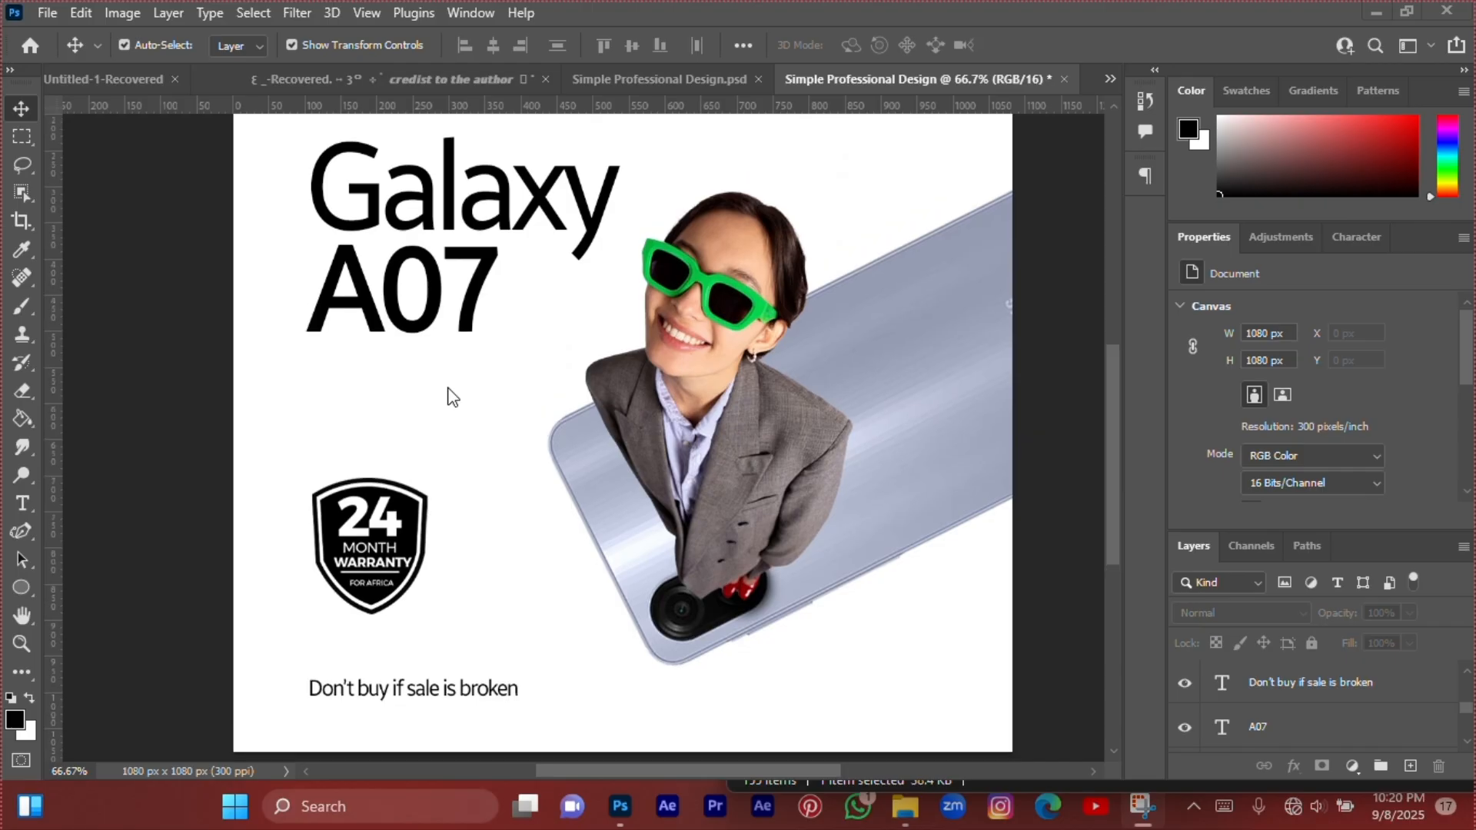
{"action": "scroll", "coordinate": [452, 396], "scroll_direction": "down", "scroll_amount": 2}
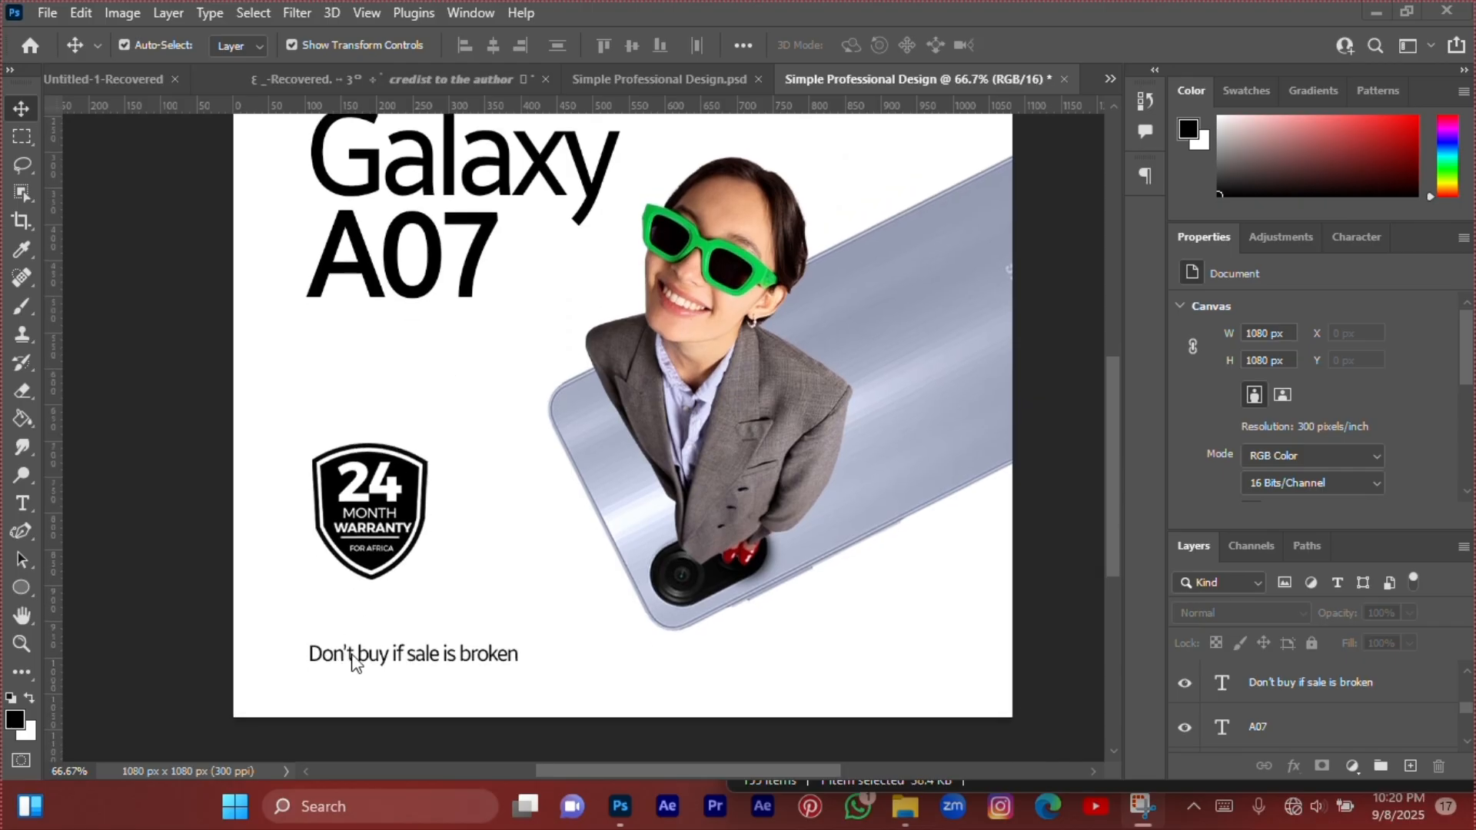
{"action": "scroll", "coordinate": [348, 662], "scroll_direction": "up", "scroll_amount": 4}
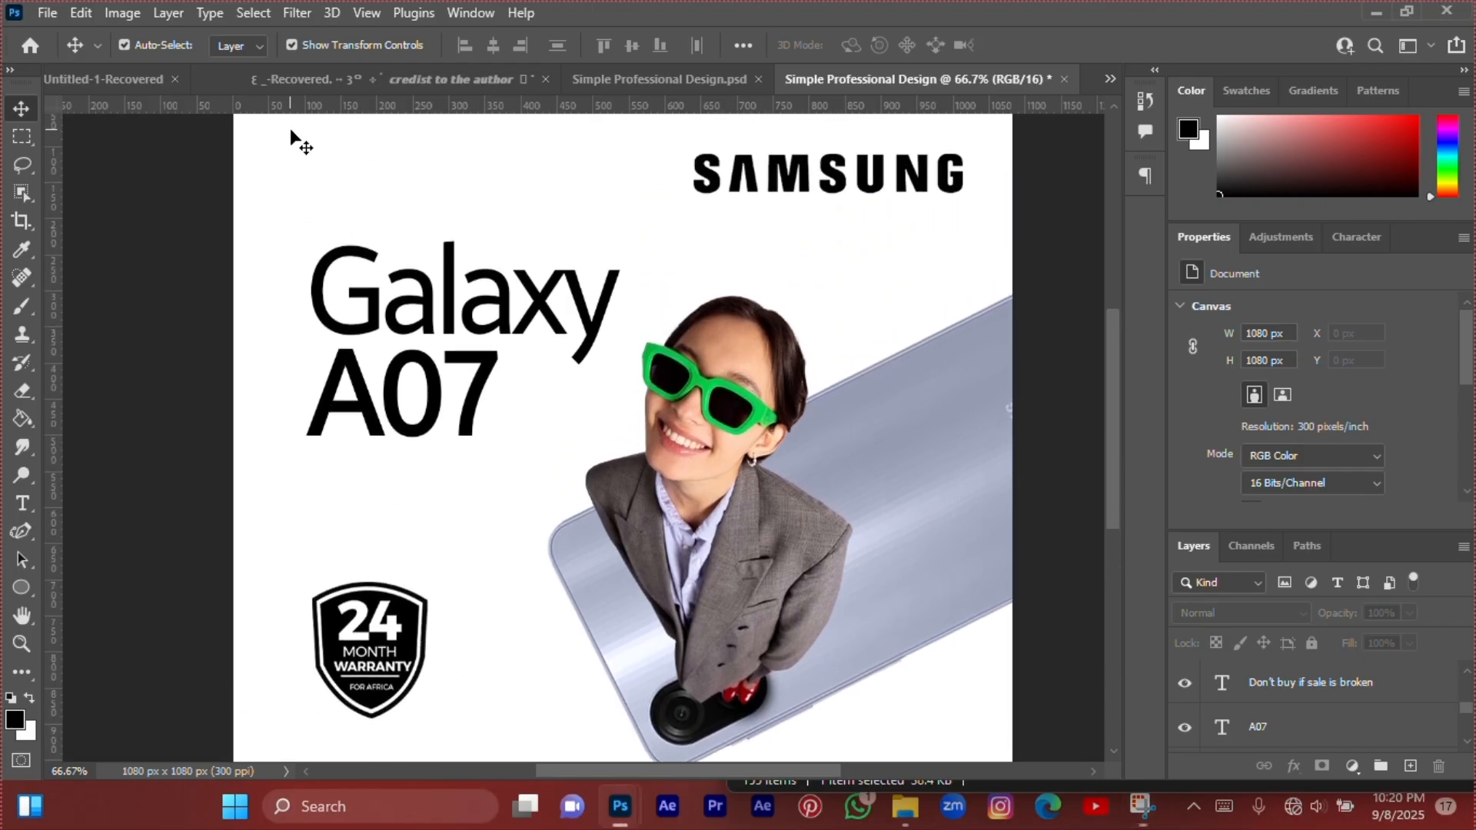
{"action": "scroll", "coordinate": [291, 135], "scroll_direction": "up", "scroll_amount": 1}
Select all the poster elements above the background, group their layers and rename the group Content.
{"action": "left_click_drag", "start_coordinate": [308, 123], "coordinate": [309, 131]}
{"action": "left_click_drag", "start_coordinate": [621, 542], "coordinate": [891, 612]}
{"action": "scroll", "coordinate": [770, 467], "scroll_direction": "up", "scroll_amount": 3}
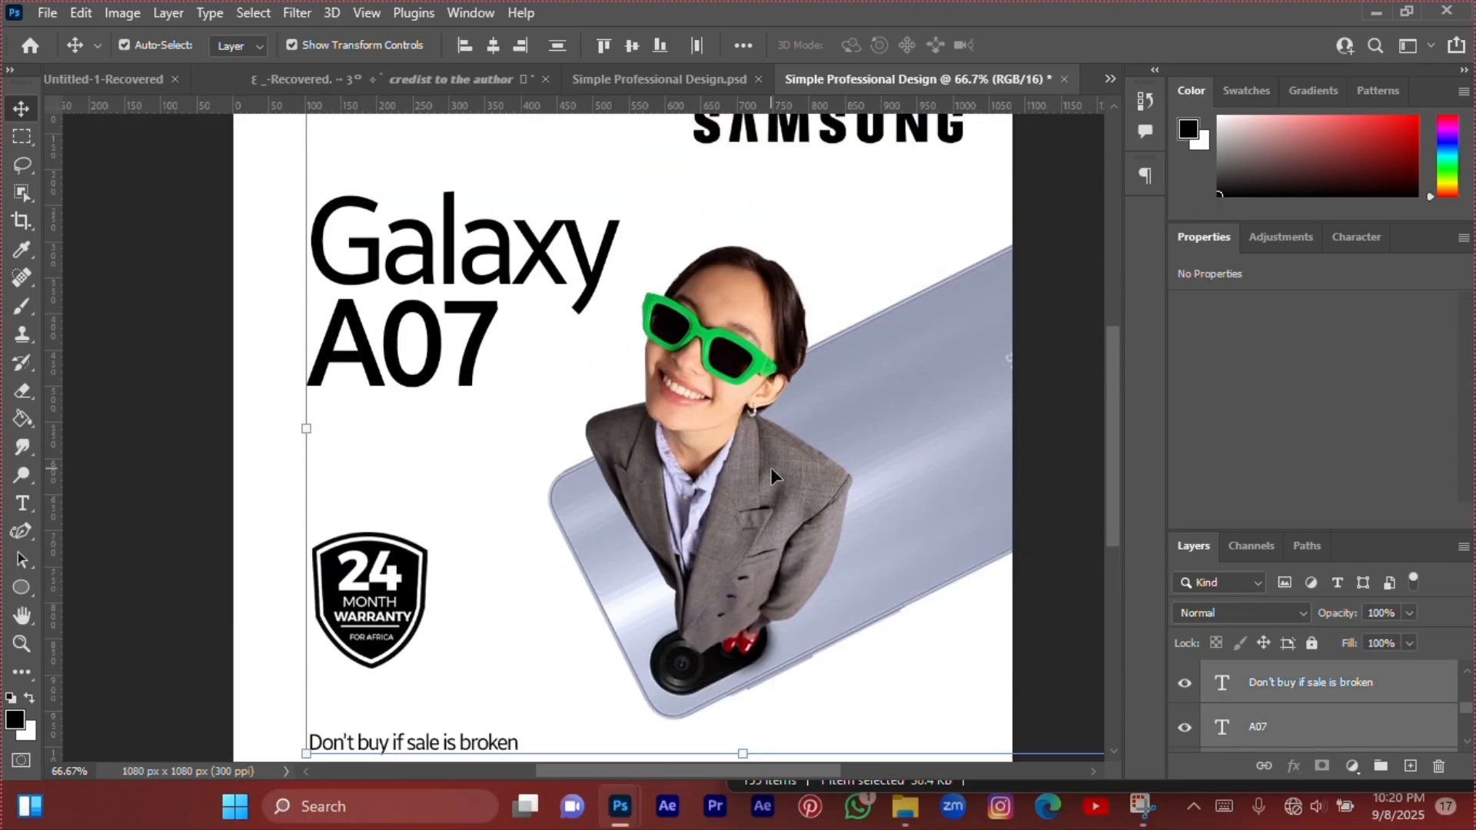
{"action": "left_click_drag", "start_coordinate": [1316, 687], "coordinate": [1385, 764]}
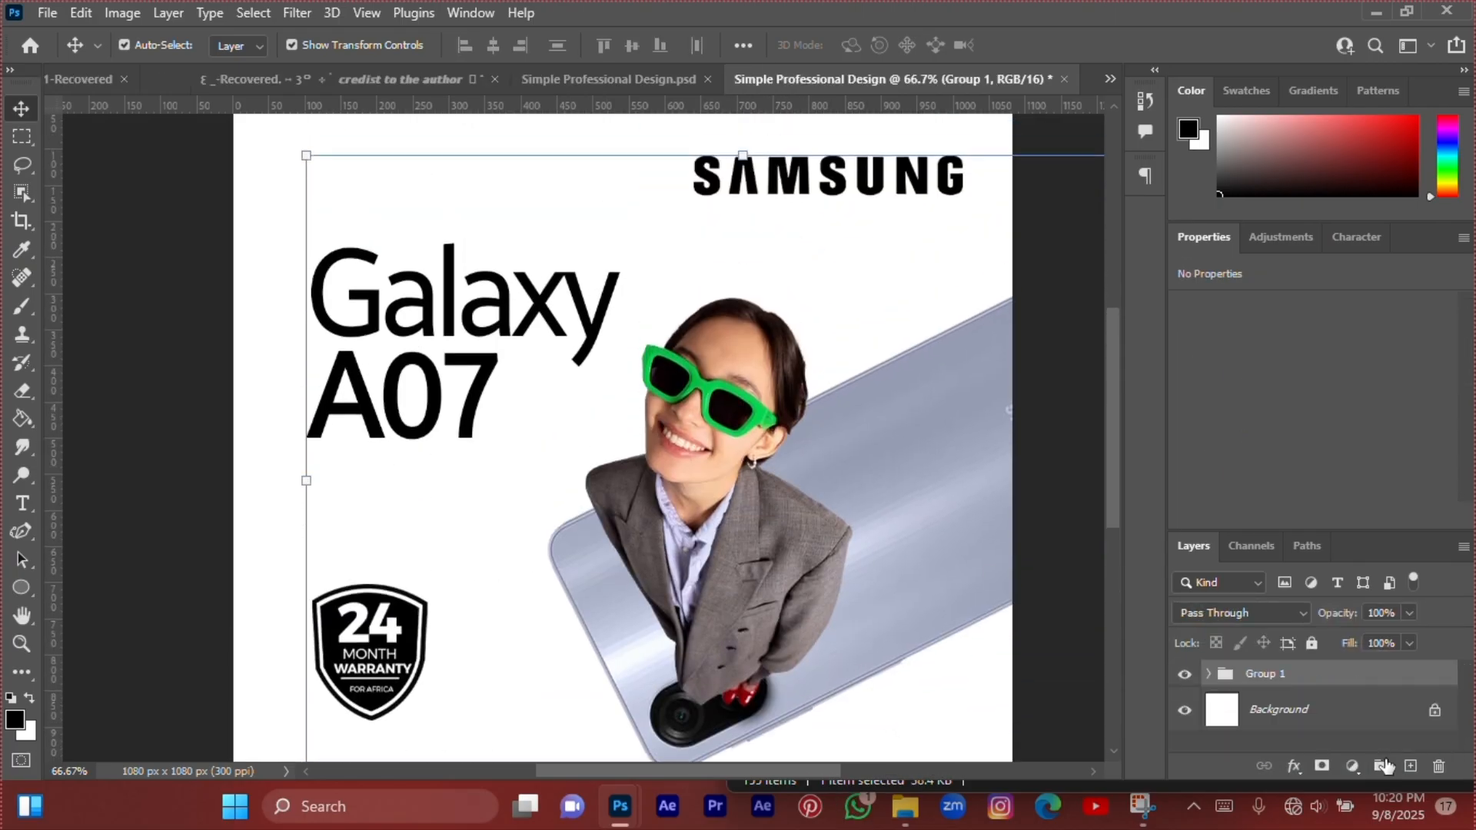
{"action": "double_click", "coordinate": [1260, 674]}
{"action": "type", "text": "Content"}
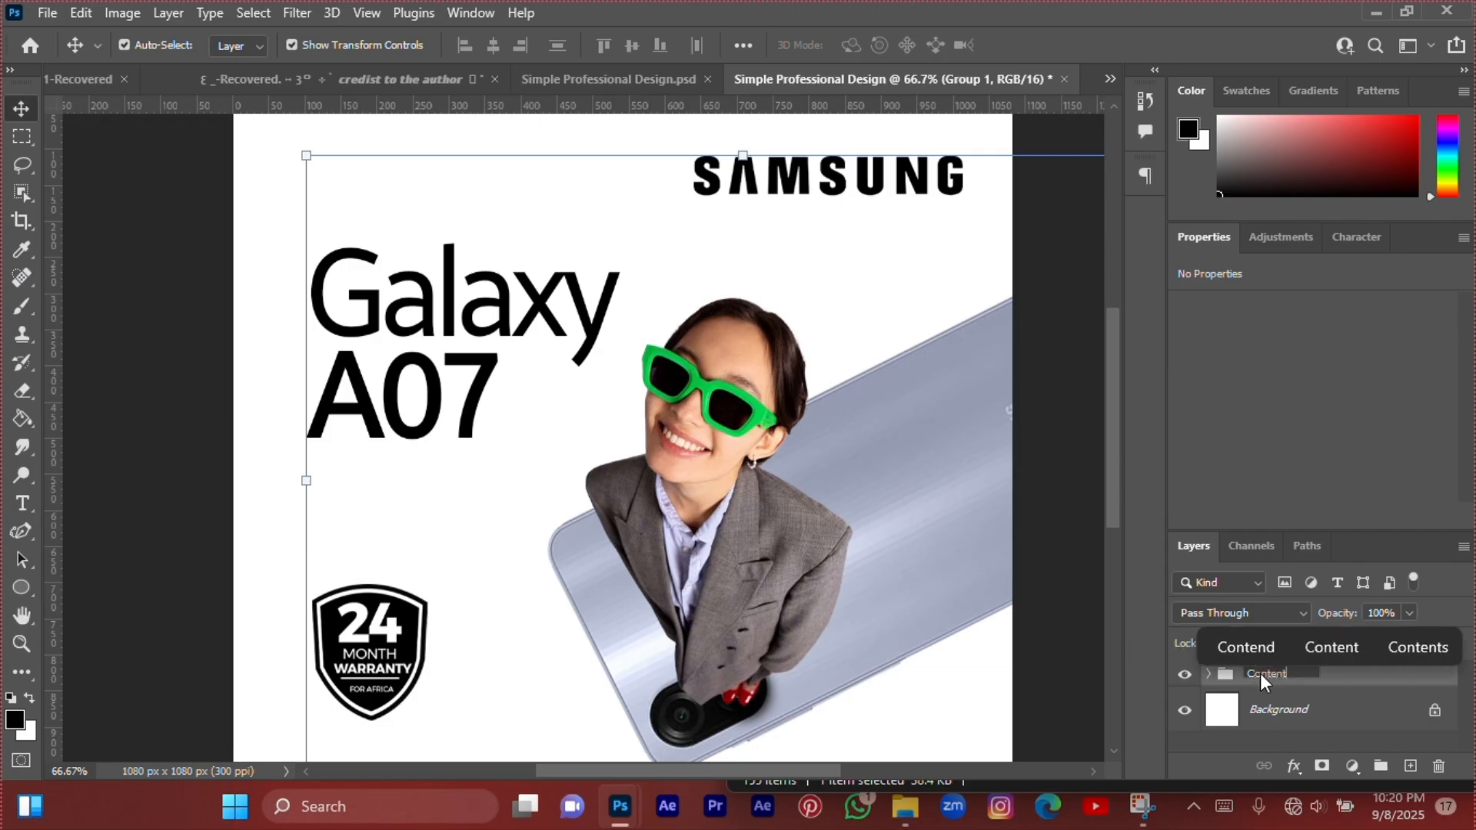
{"action": "key", "text": "Return"}
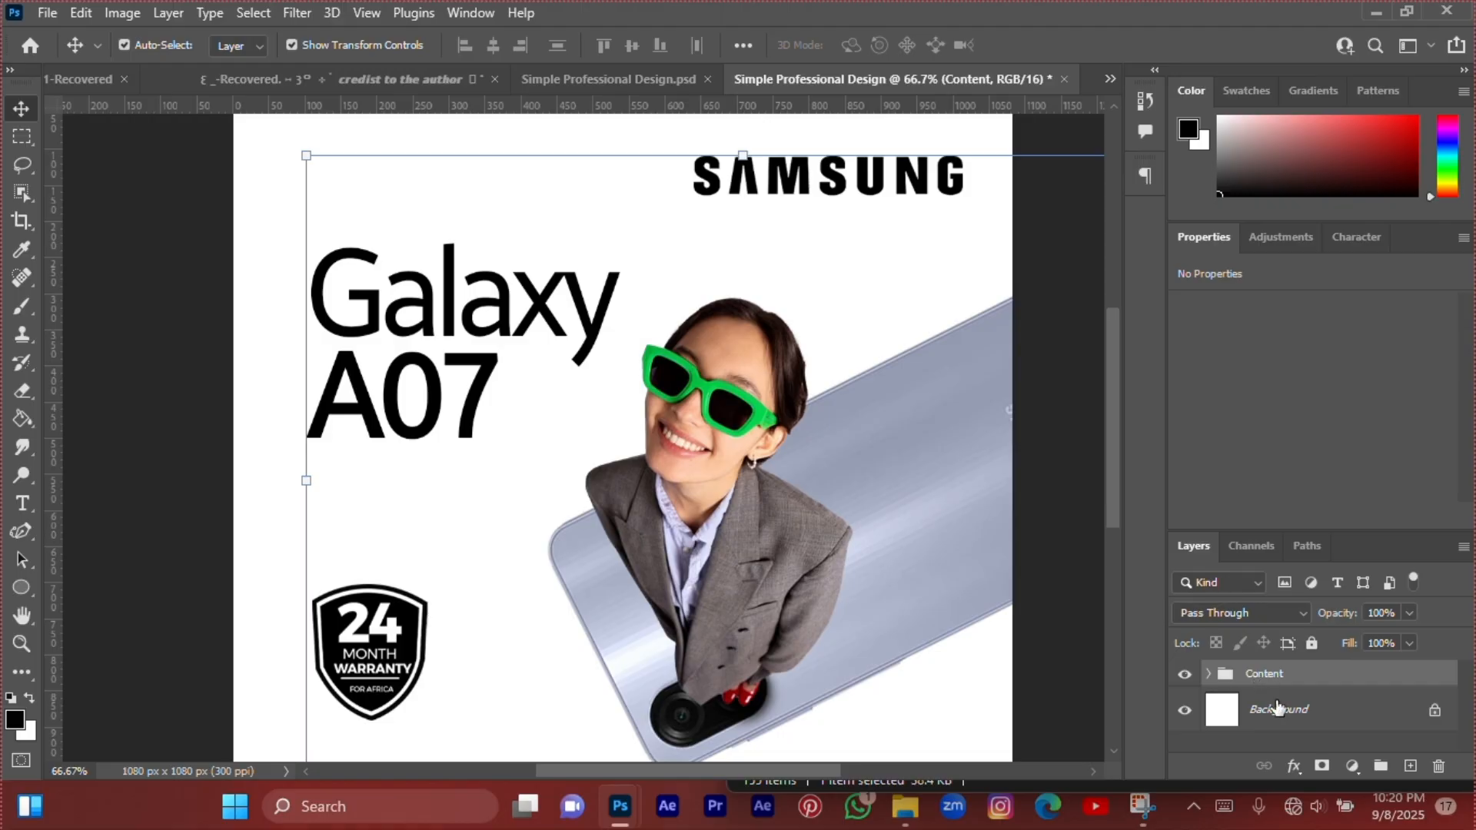
Hide the Content group so only the white background shows, and deselect the group.
{"action": "left_click", "coordinate": [1182, 676]}
{"action": "left_click", "coordinate": [1182, 677]}
{"action": "left_click", "coordinate": [1183, 677]}
{"action": "left_click", "coordinate": [1184, 674]}
{"action": "scroll", "coordinate": [500, 415], "scroll_direction": "down", "scroll_amount": 1}
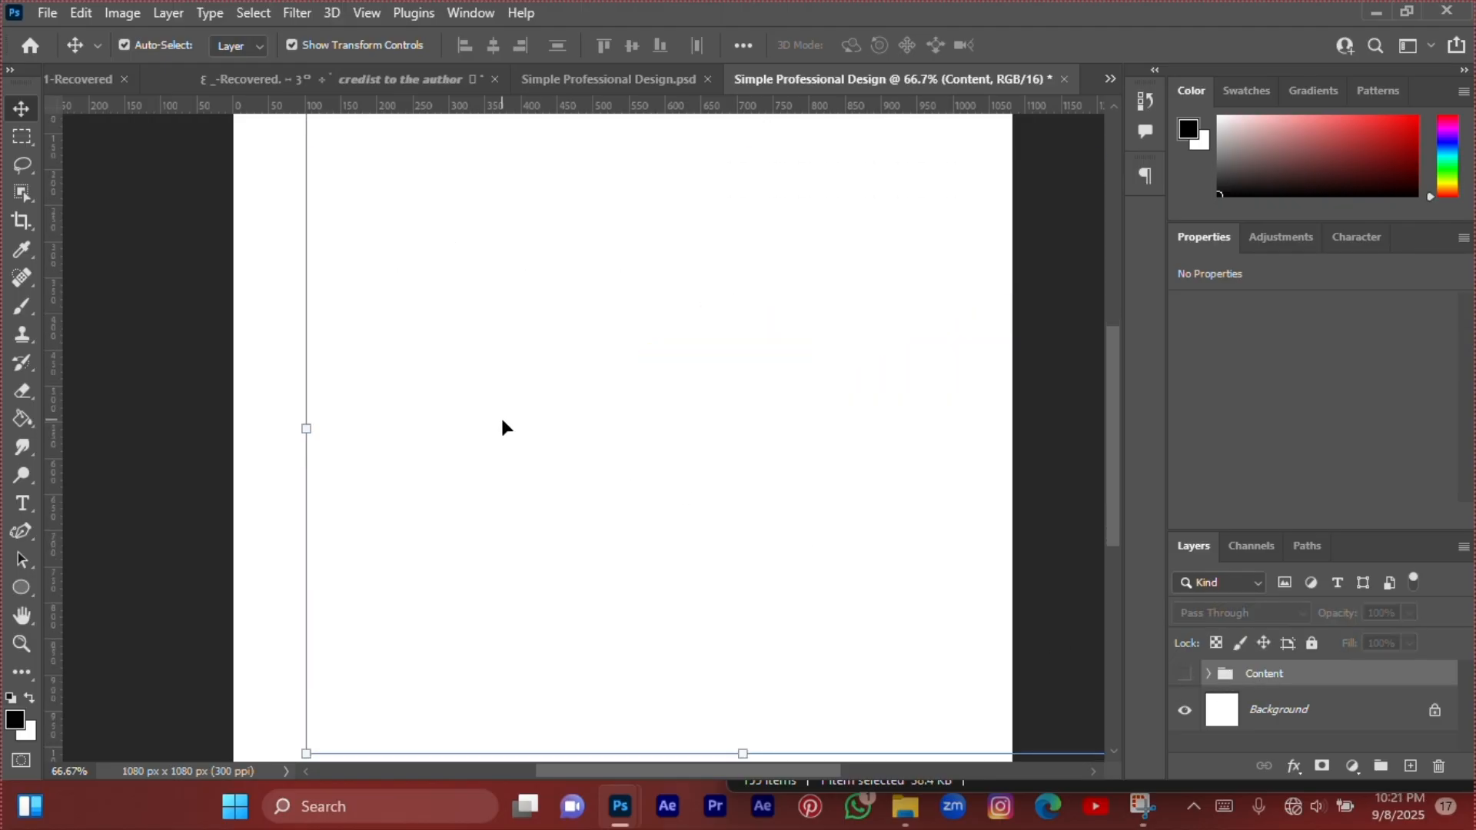
{"action": "left_click", "coordinate": [501, 413]}
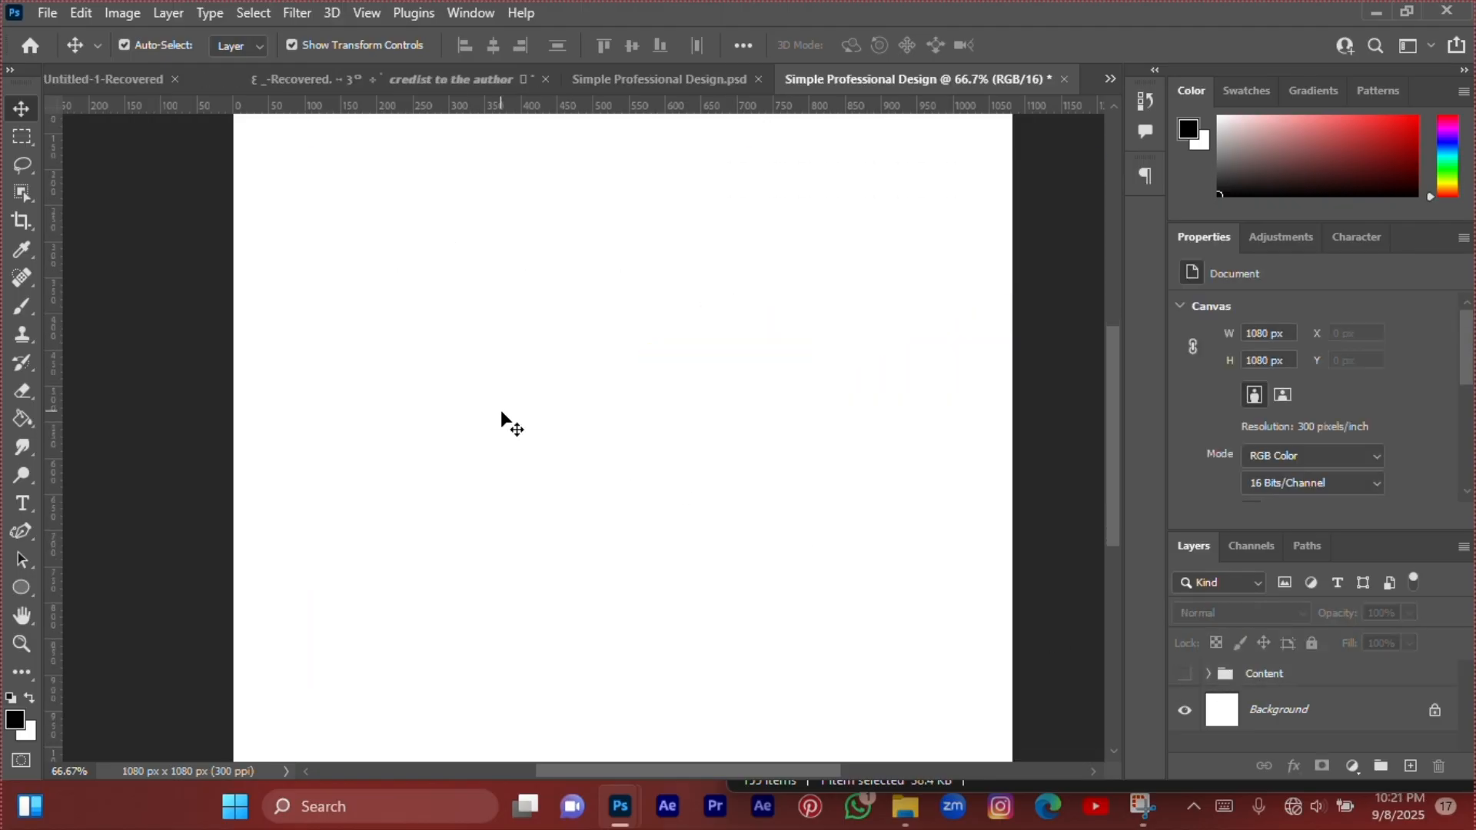
Draw an open corner-shaped path with the Pen tool, about 97 px wide and 113 px high, straightening its vertical and horizontal segments.
{"action": "right_click", "coordinate": [25, 527]}
{"action": "left_click", "coordinate": [68, 526]}
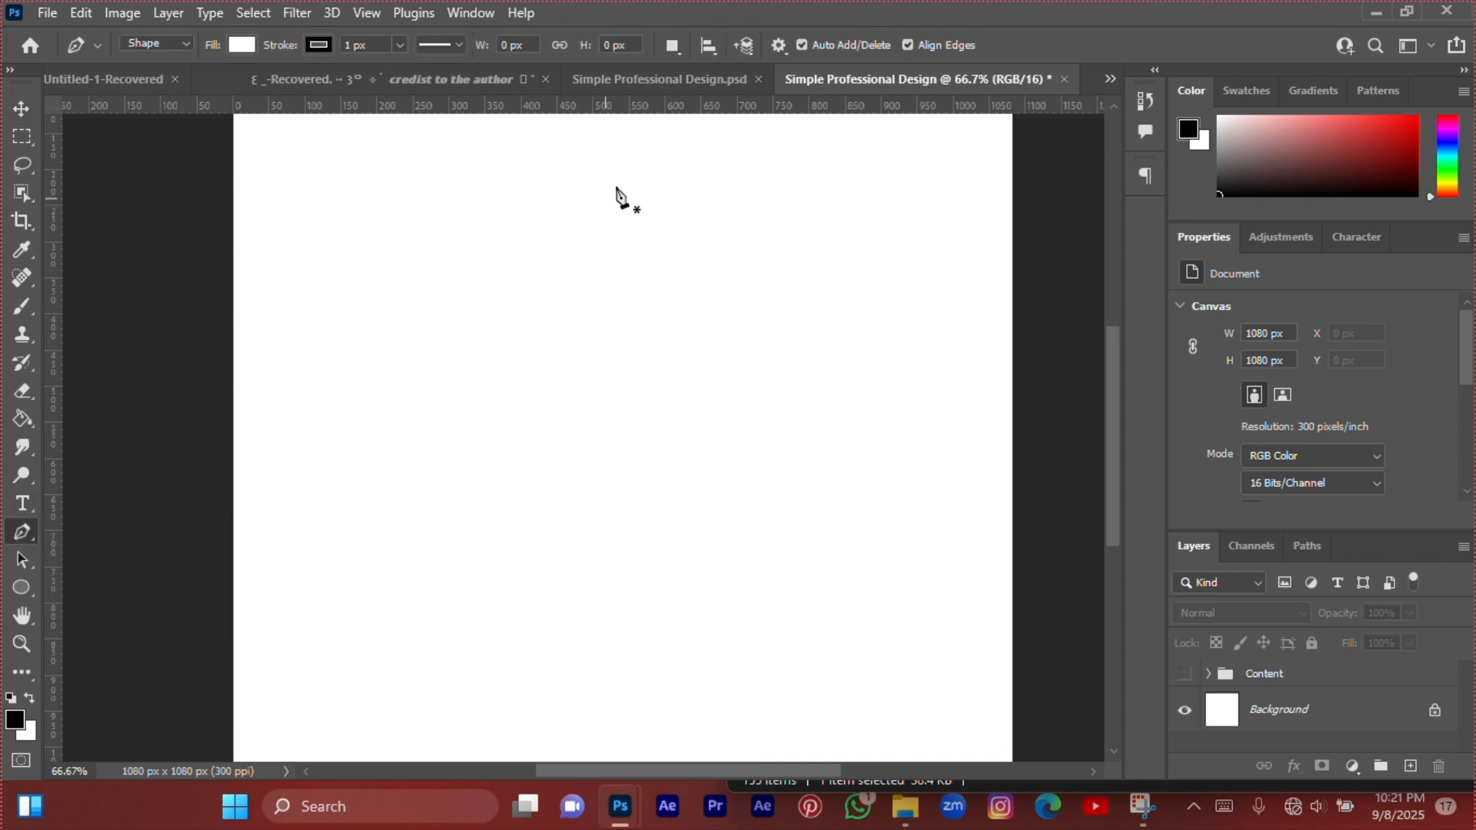
{"action": "left_click", "coordinate": [586, 247]}
{"action": "left_click", "coordinate": [592, 329]}
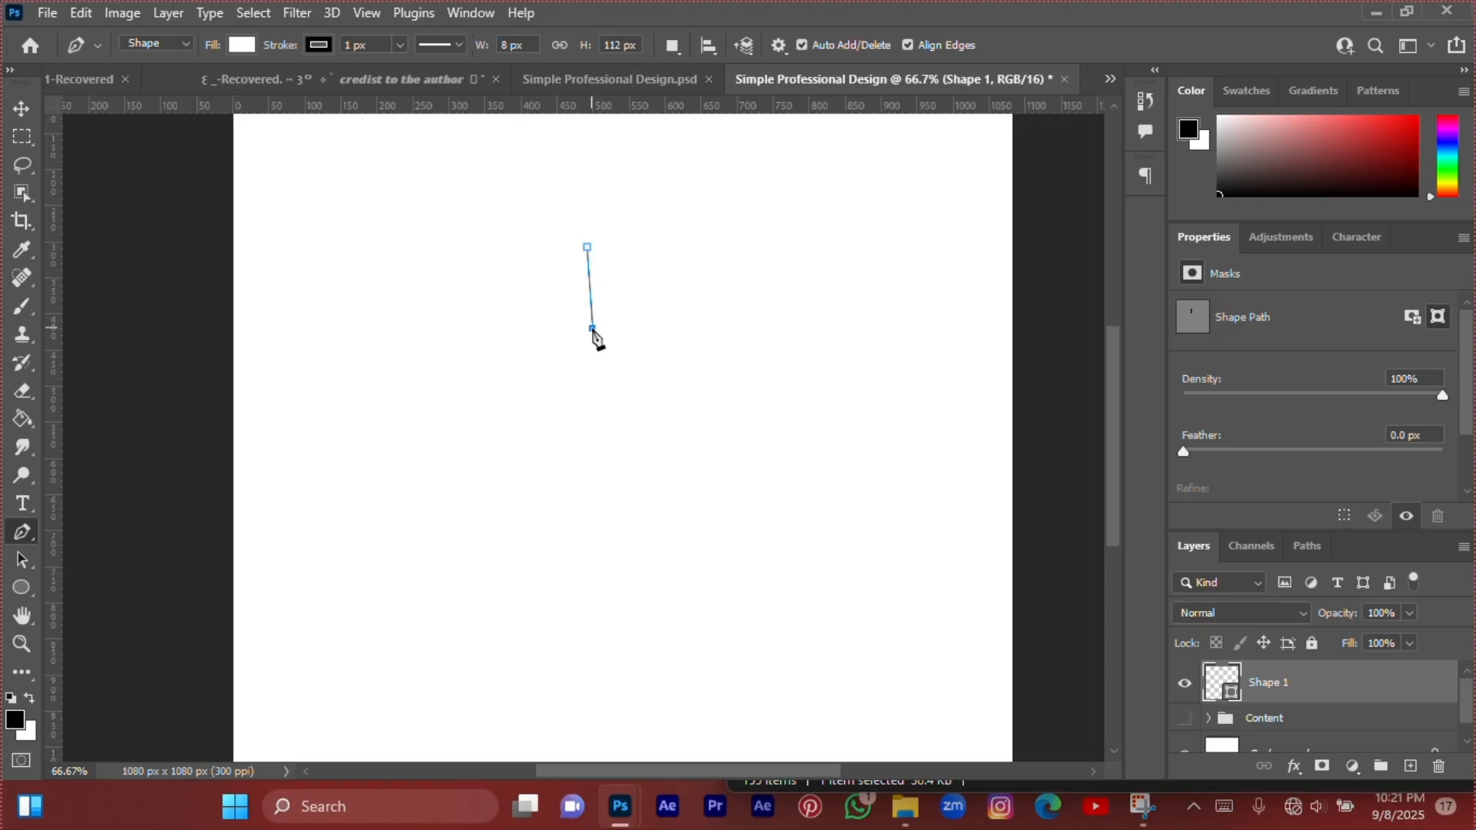
{"action": "key", "text": "ctrl+plus"}
{"action": "key", "text": "ctrl+plus"}
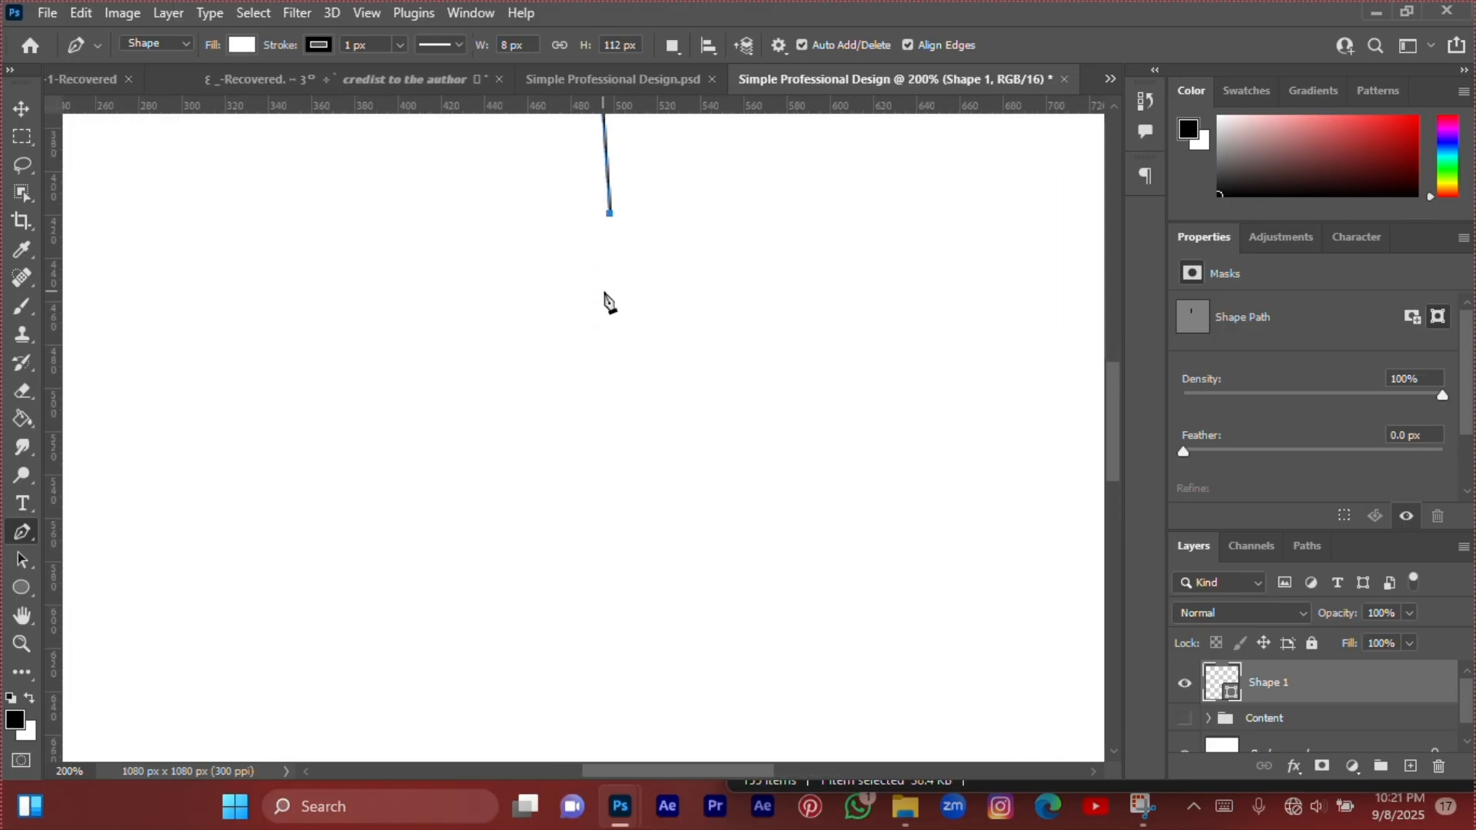
{"action": "scroll", "coordinate": [607, 303], "scroll_direction": "up", "scroll_amount": 1}
{"action": "key", "text": "ctrl+minus"}
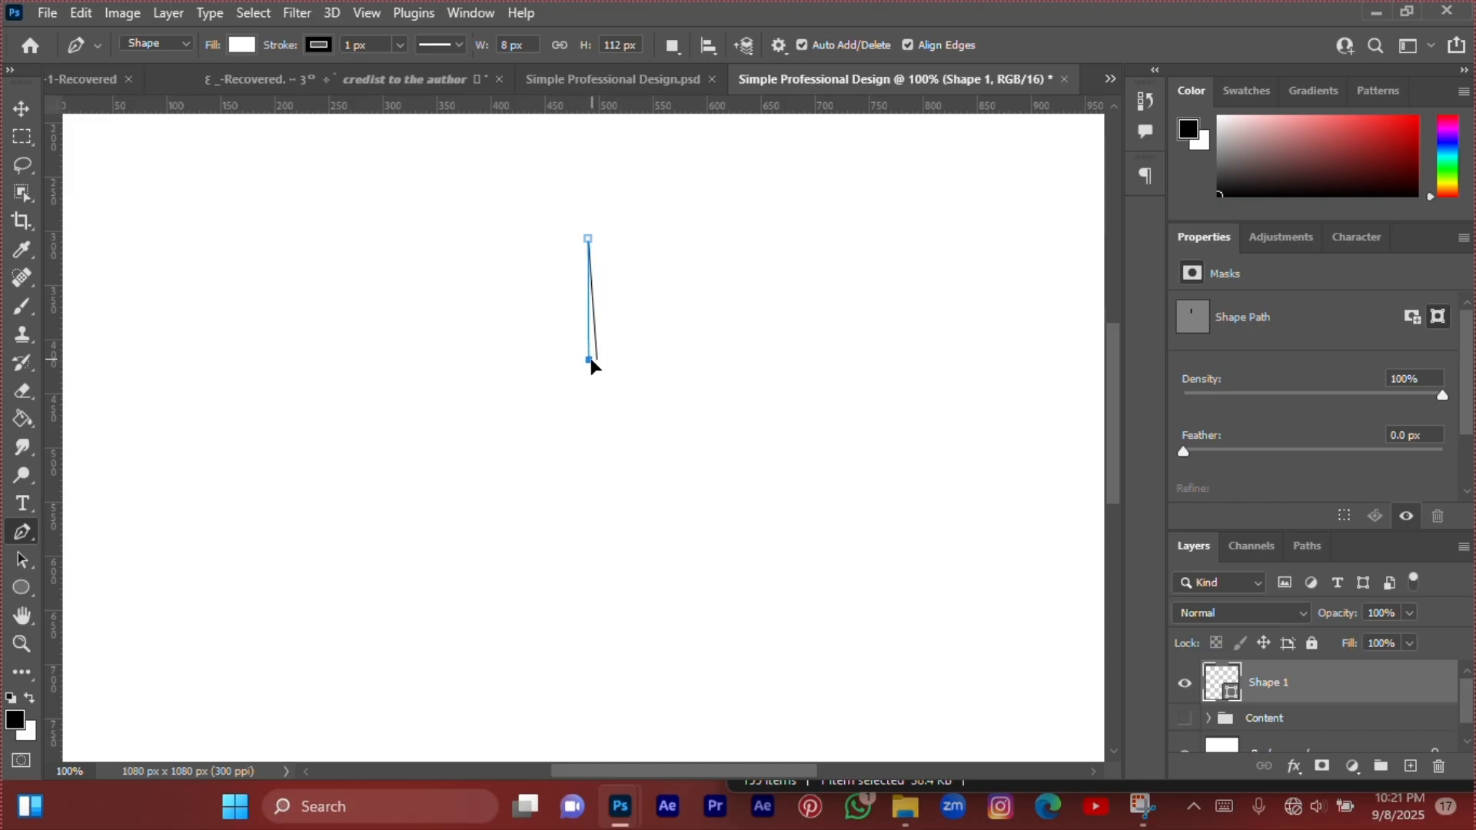
{"action": "left_click_drag", "start_coordinate": [590, 359], "coordinate": [591, 361]}
{"action": "left_click", "coordinate": [484, 358]}
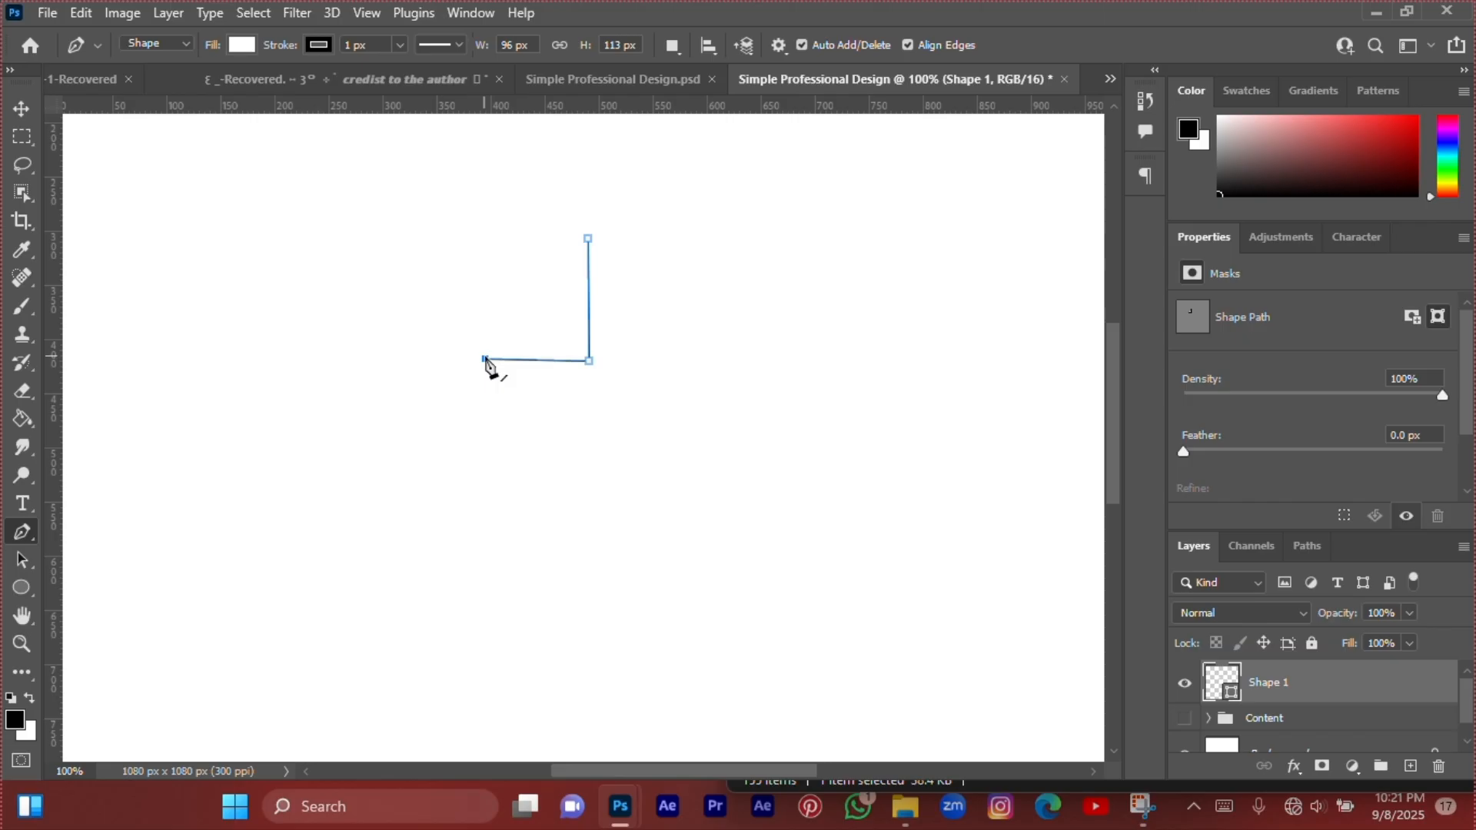
{"action": "left_click_drag", "start_coordinate": [484, 358], "coordinate": [485, 364]}
Remove the corner shape's fill and set its black stroke to 8 px.
{"action": "left_click", "coordinate": [232, 49]}
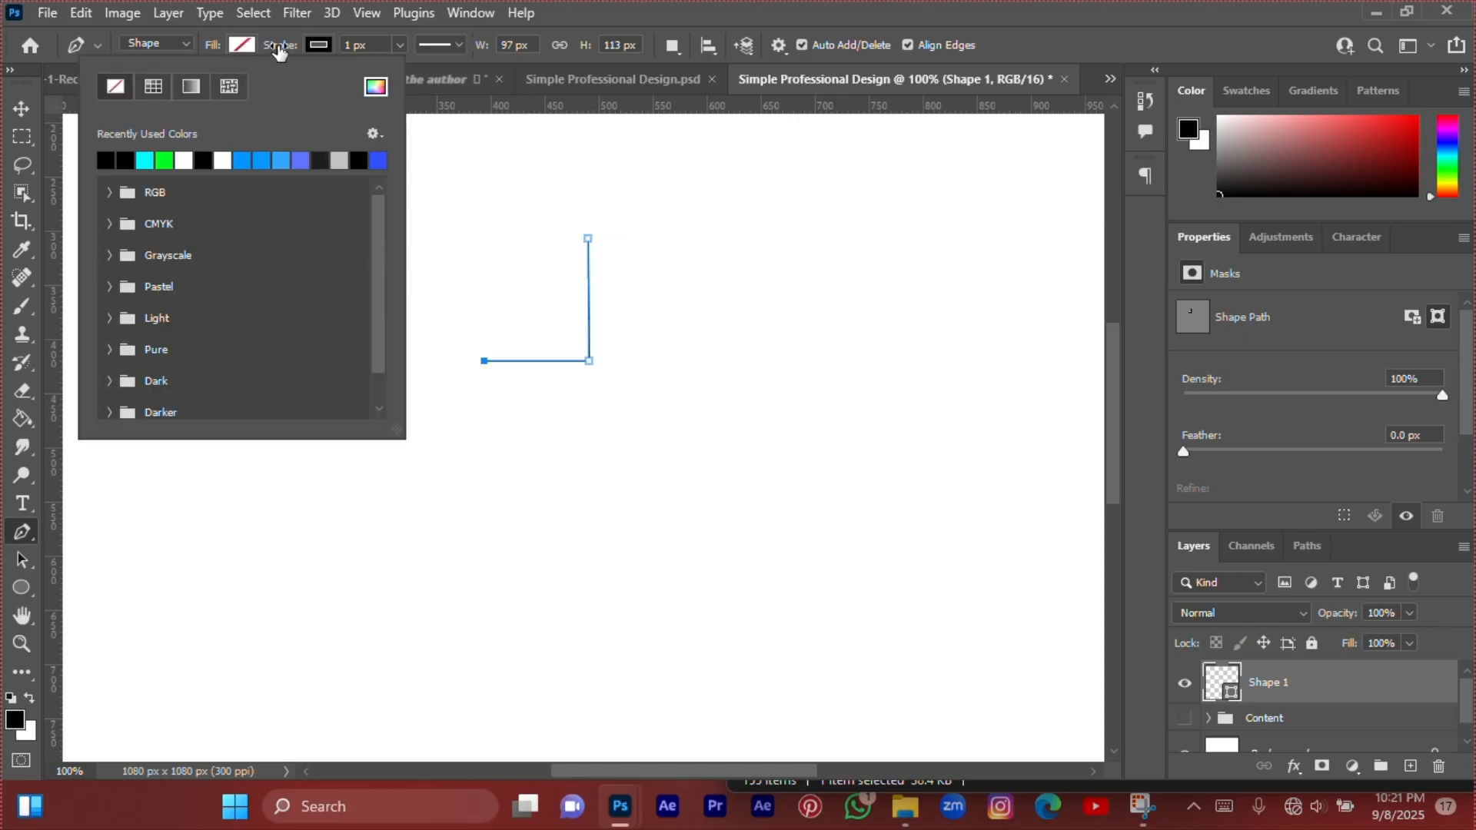
{"action": "left_click_drag", "start_coordinate": [279, 51], "coordinate": [286, 49]}
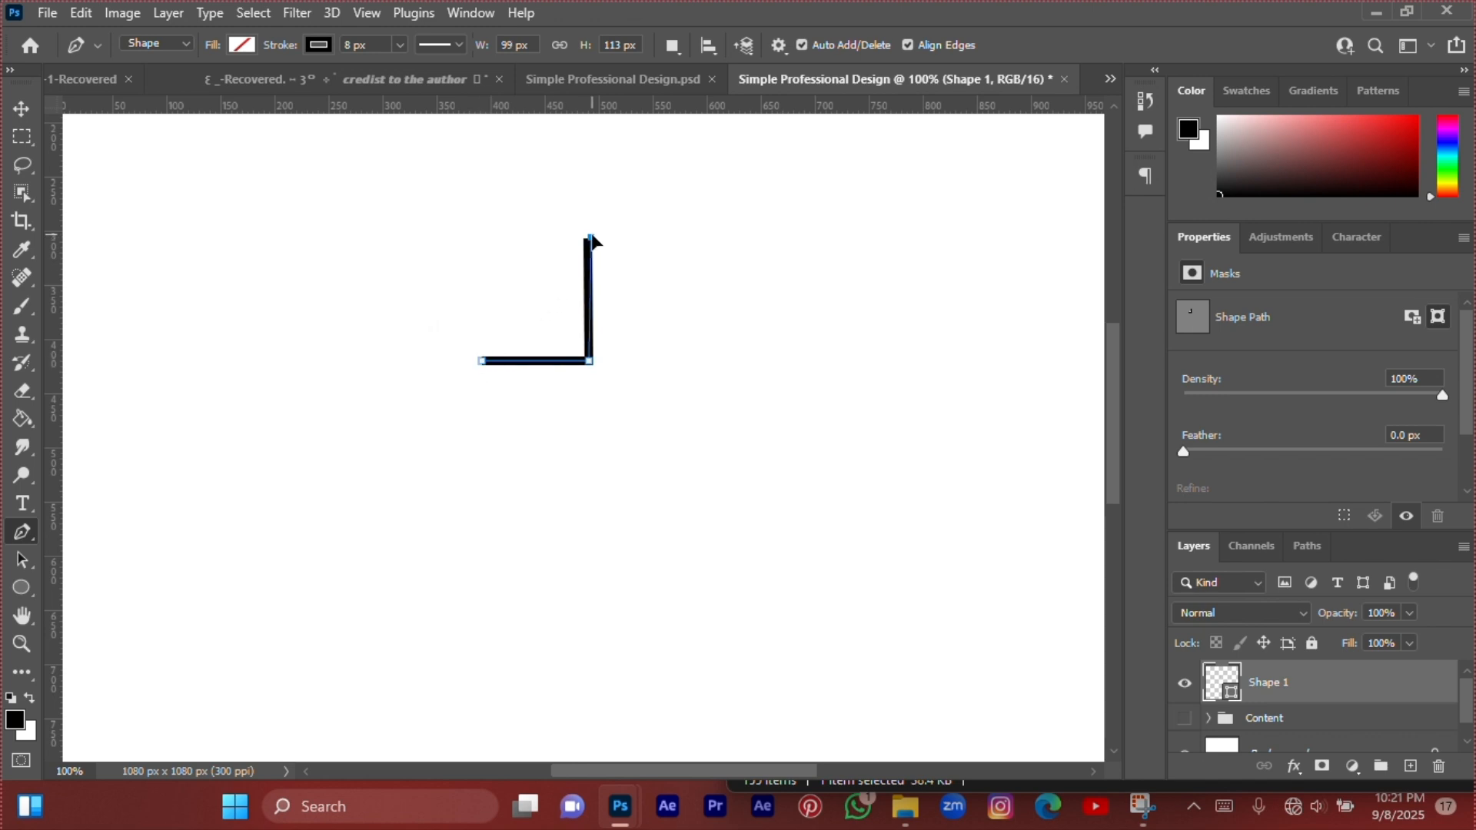
Straighten the vertical segment of the L-shaped line by realigning its upper anchor point.
{"action": "left_click_drag", "start_coordinate": [587, 235], "coordinate": [584, 235]}
{"action": "left_click_drag", "start_coordinate": [588, 238], "coordinate": [588, 240]}
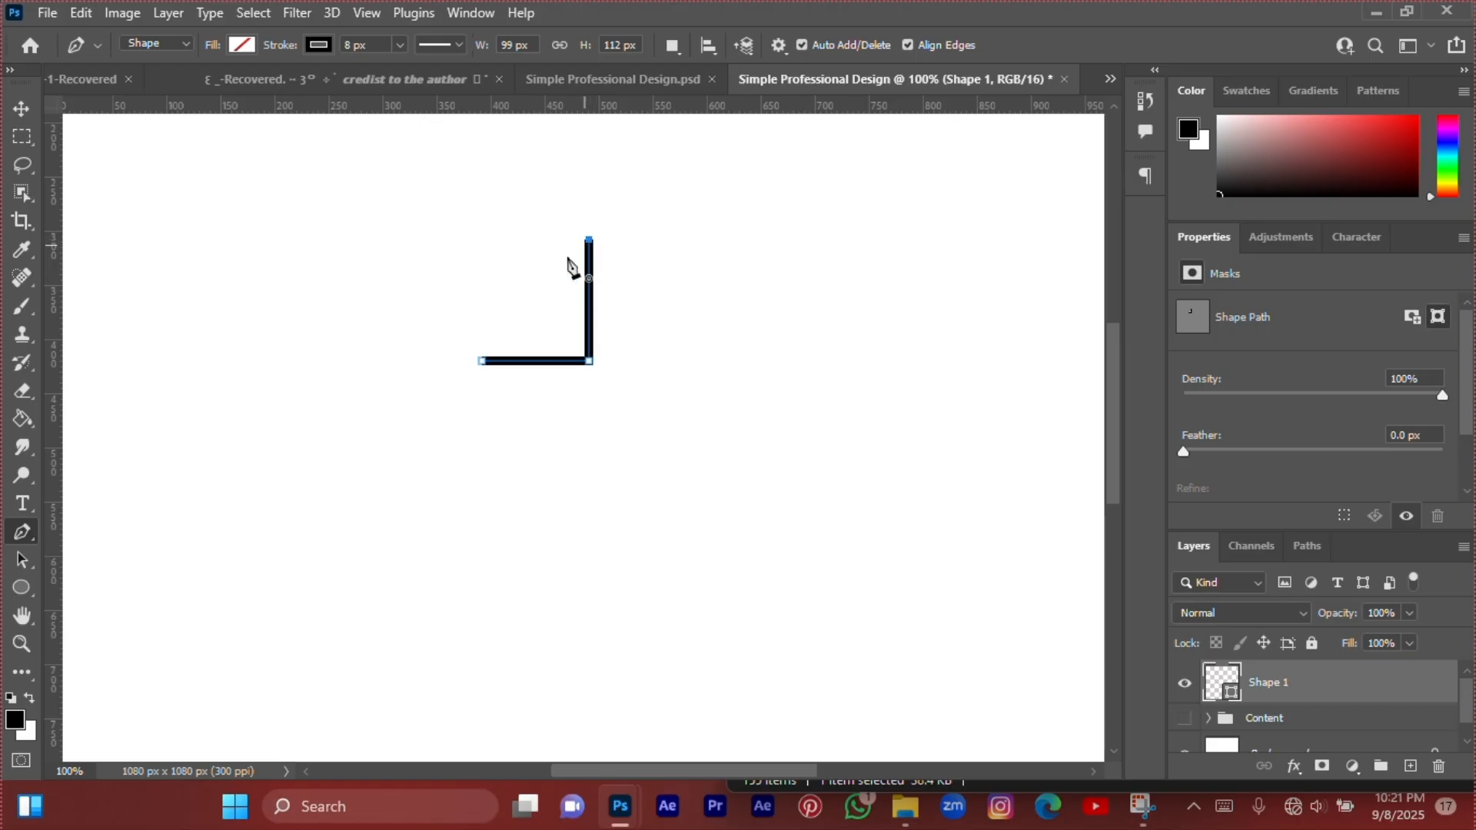
{"action": "scroll", "coordinate": [527, 298], "scroll_direction": "down", "scroll_amount": 1}
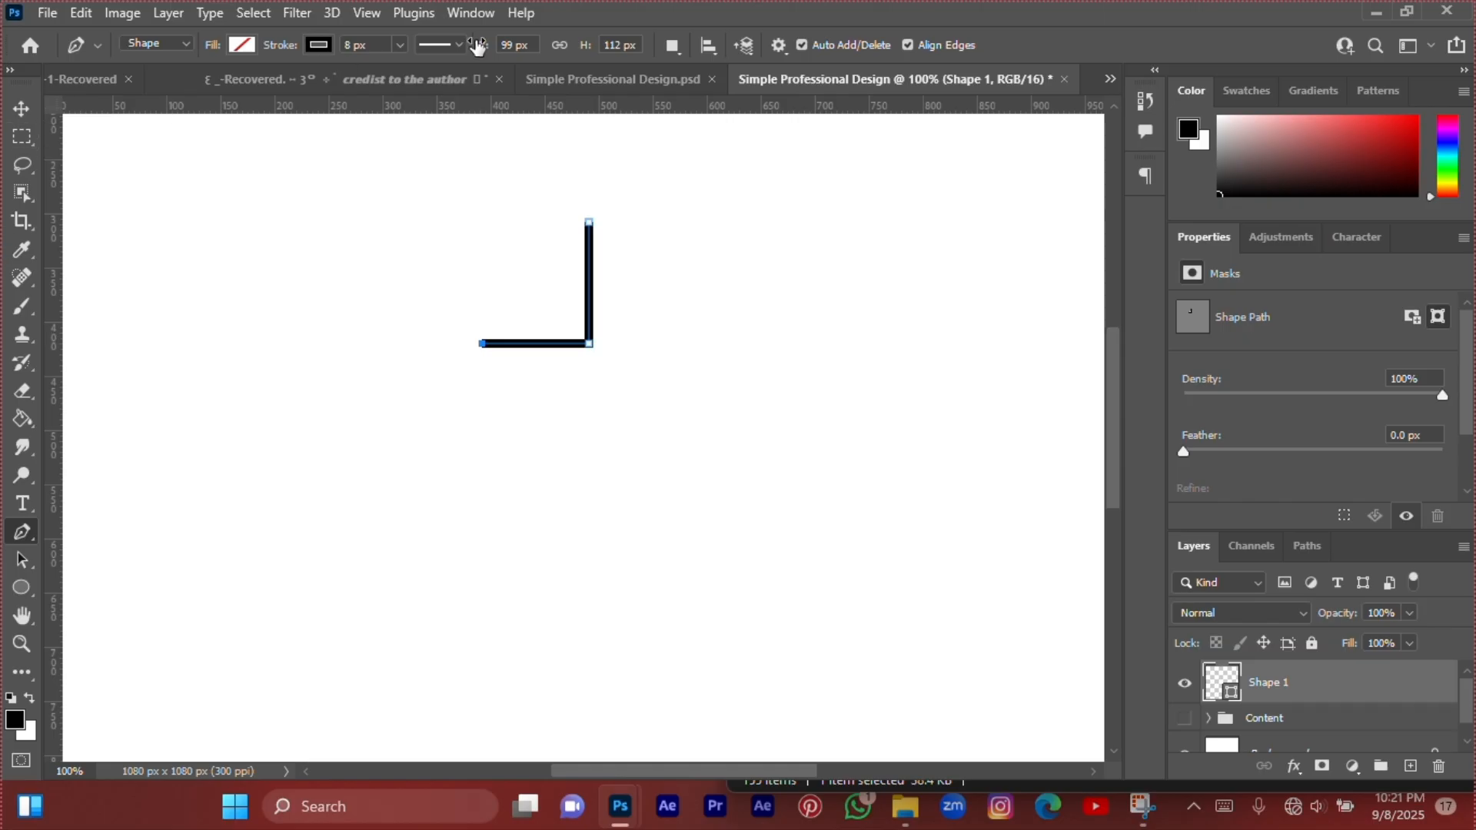
{"action": "left_click", "coordinate": [323, 48]}
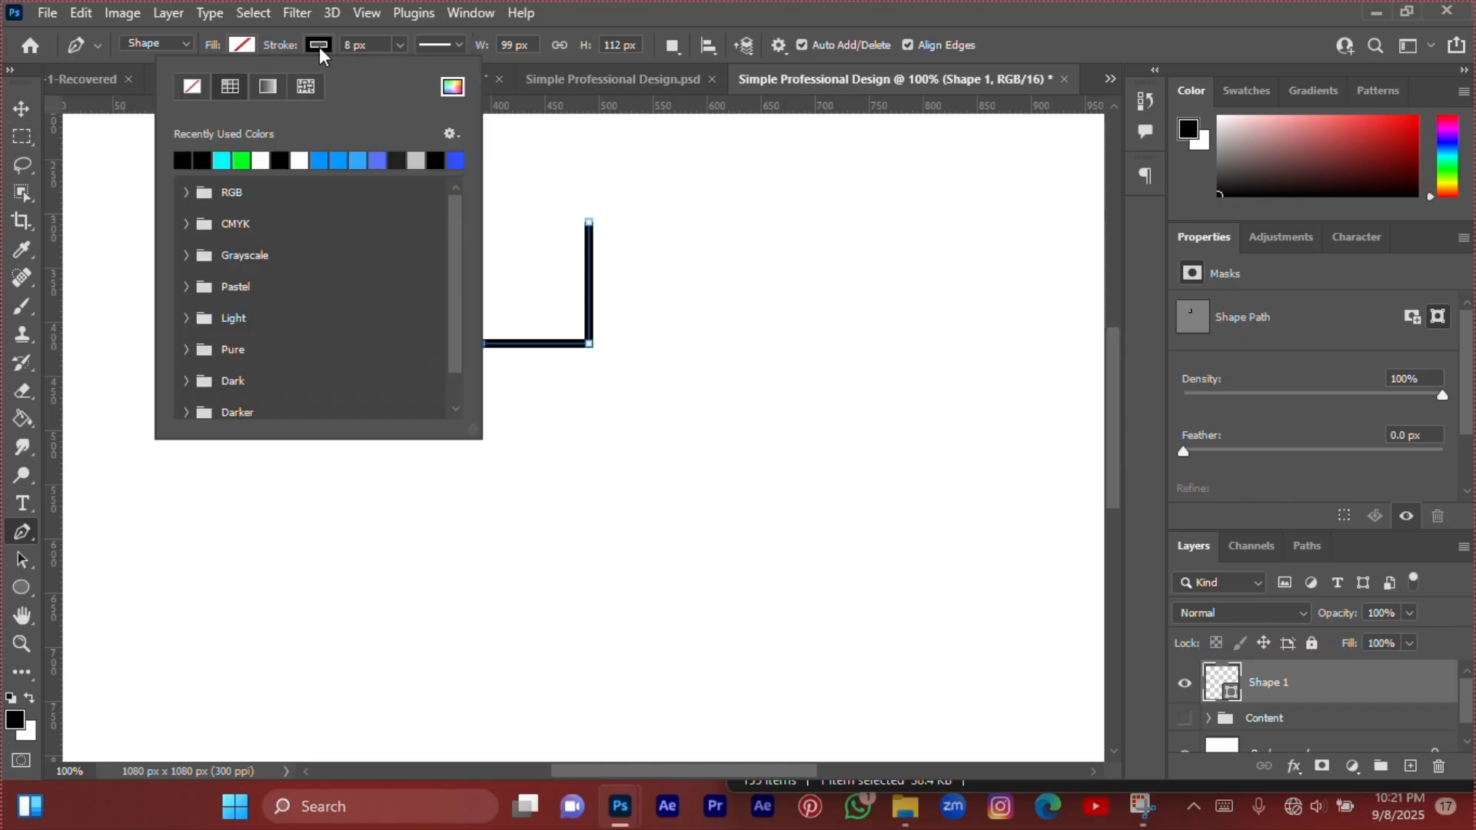
{"action": "left_click", "coordinate": [320, 47]}
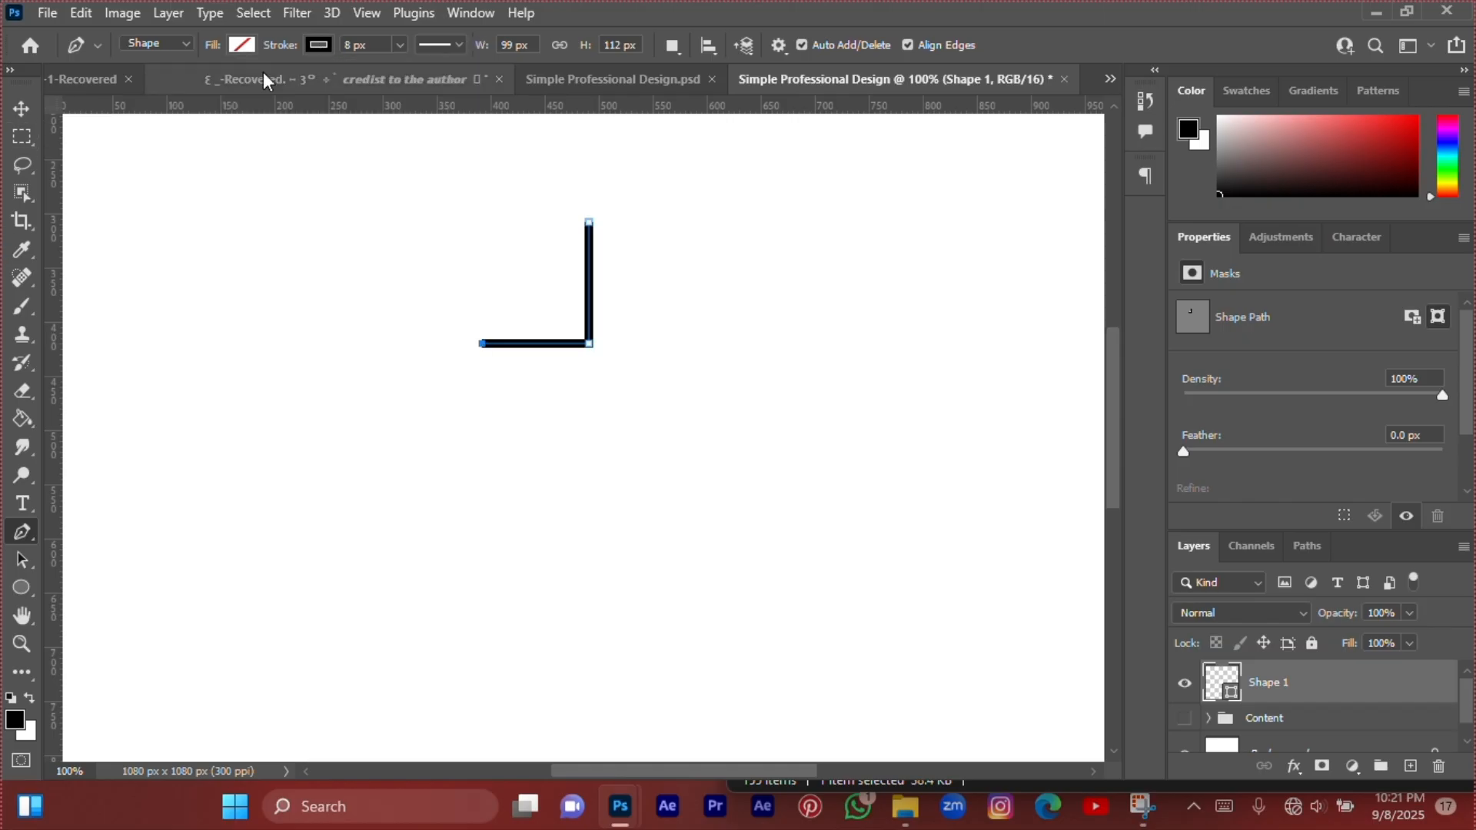
{"action": "left_click", "coordinate": [21, 109]}
{"action": "left_click", "coordinate": [256, 191]}
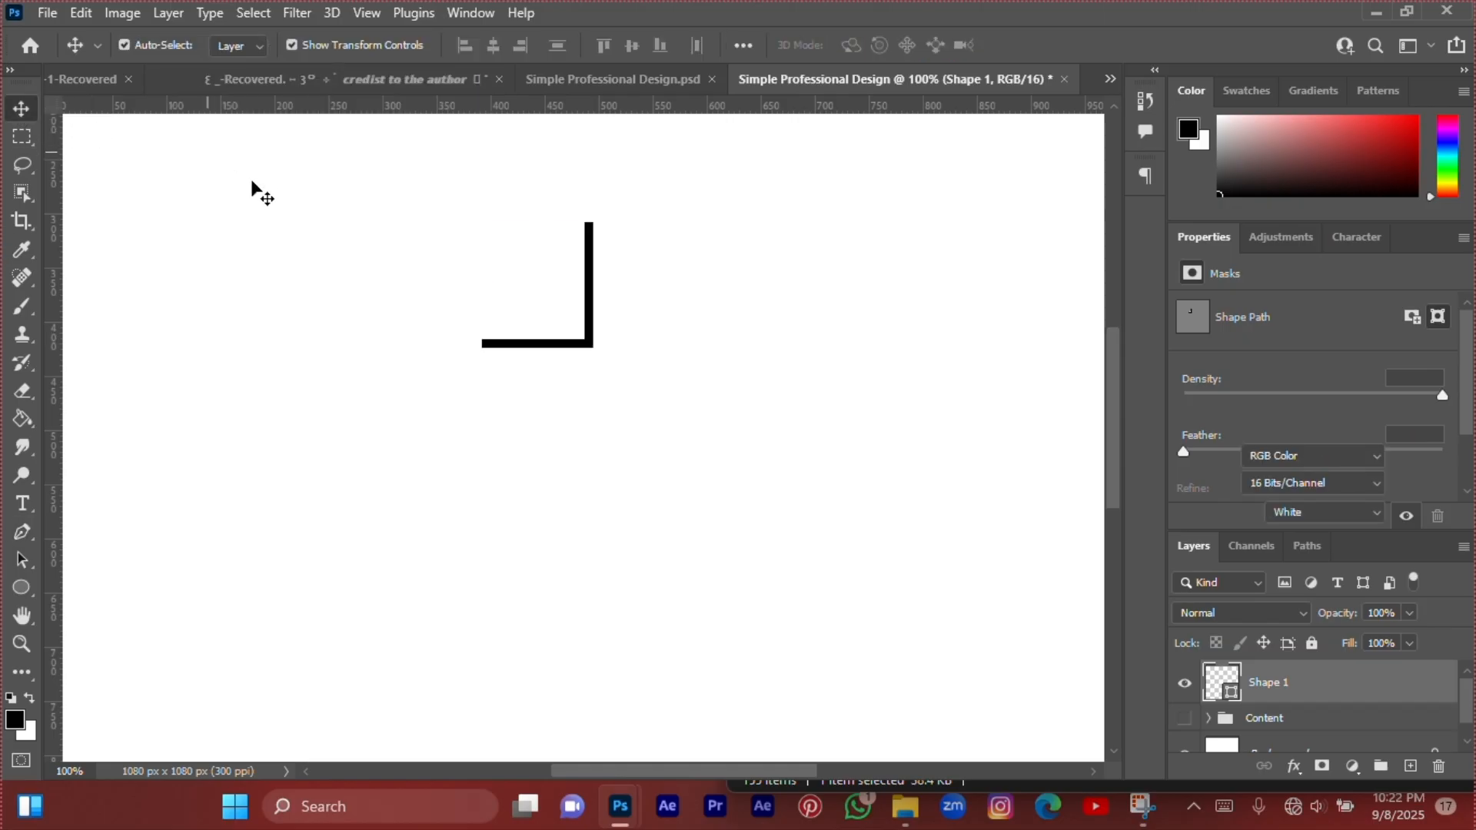
Duplicate the L-shaped line, scale the copy to 71.38% inside the original, and shift both further left on the canvas.
{"action": "left_click", "coordinate": [533, 343]}
{"action": "key", "text": "ctrl+minus"}
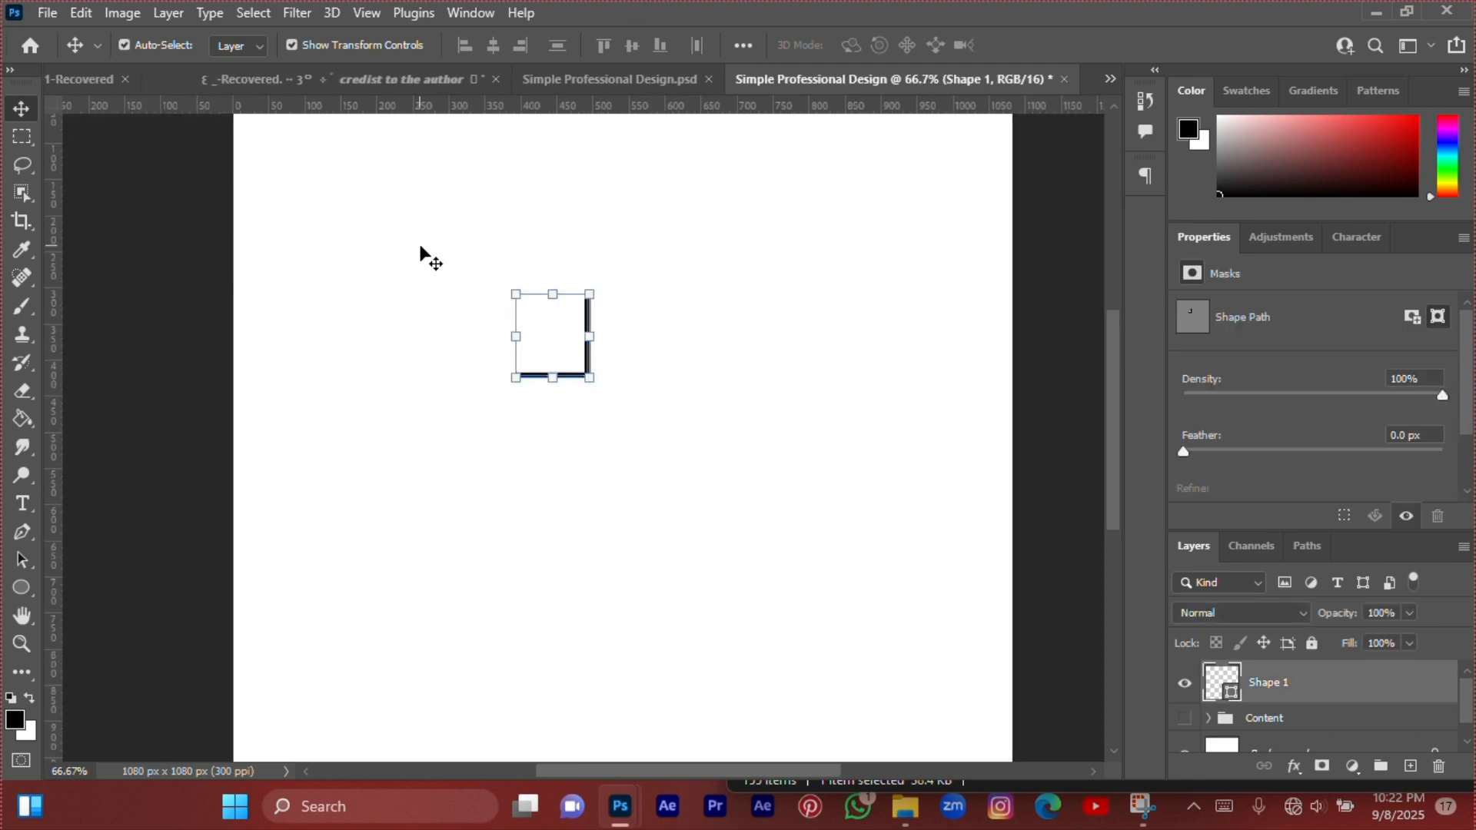
{"action": "key", "text": "ctrl+j"}
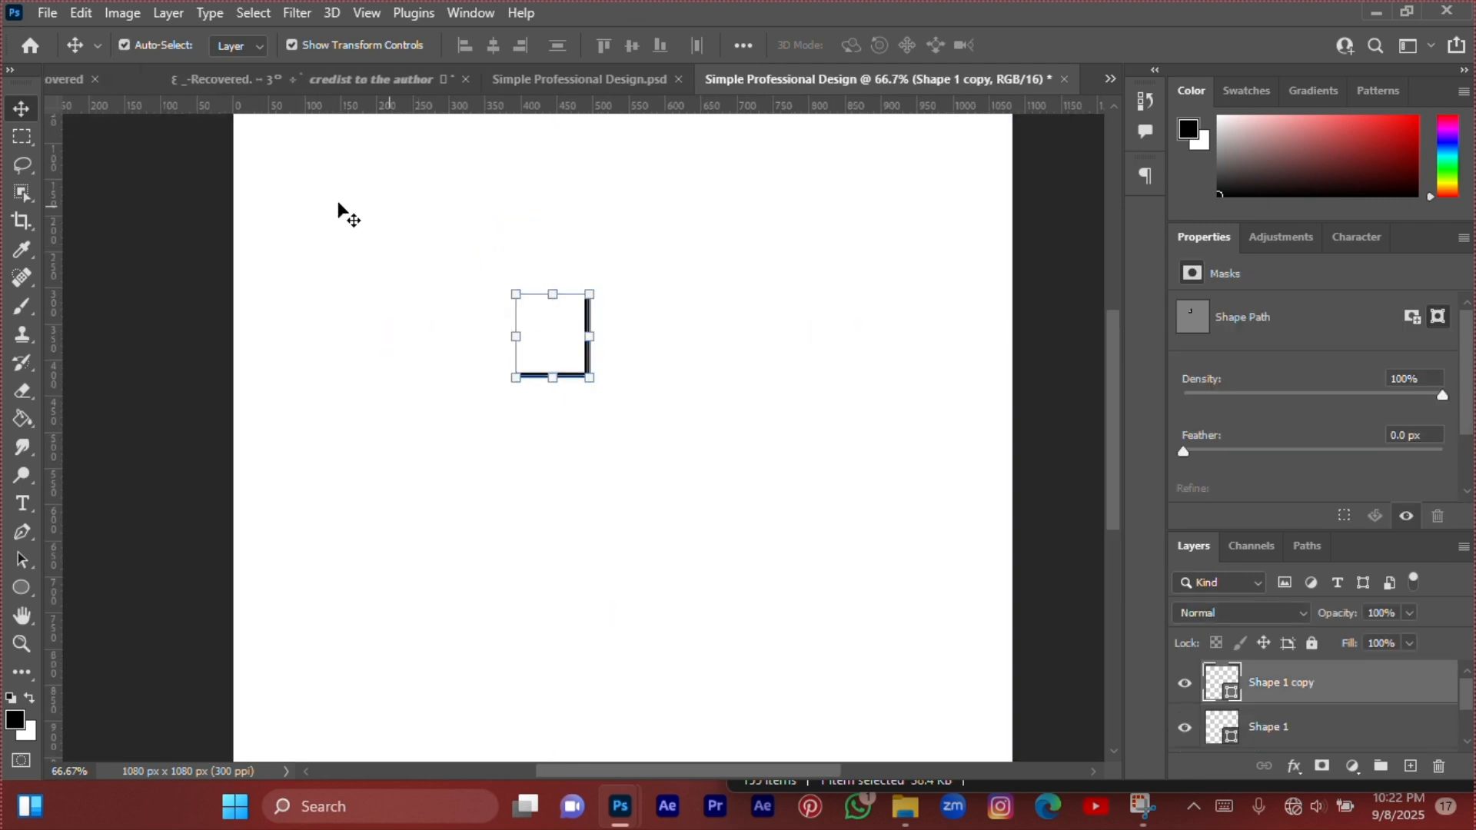
{"action": "left_click_drag", "start_coordinate": [592, 379], "coordinate": [562, 365]}
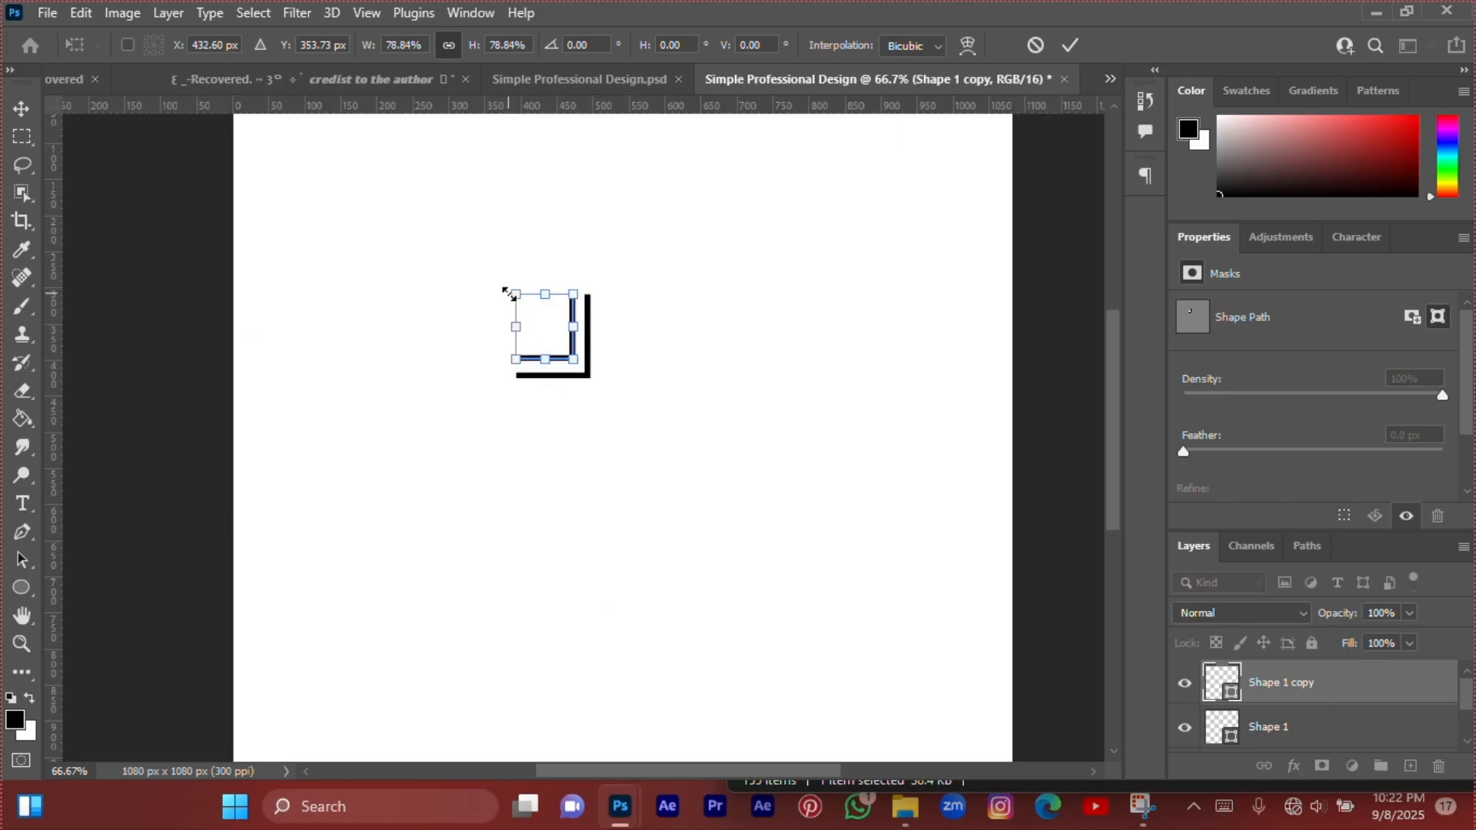
{"action": "left_click_drag", "start_coordinate": [509, 294], "coordinate": [514, 299]}
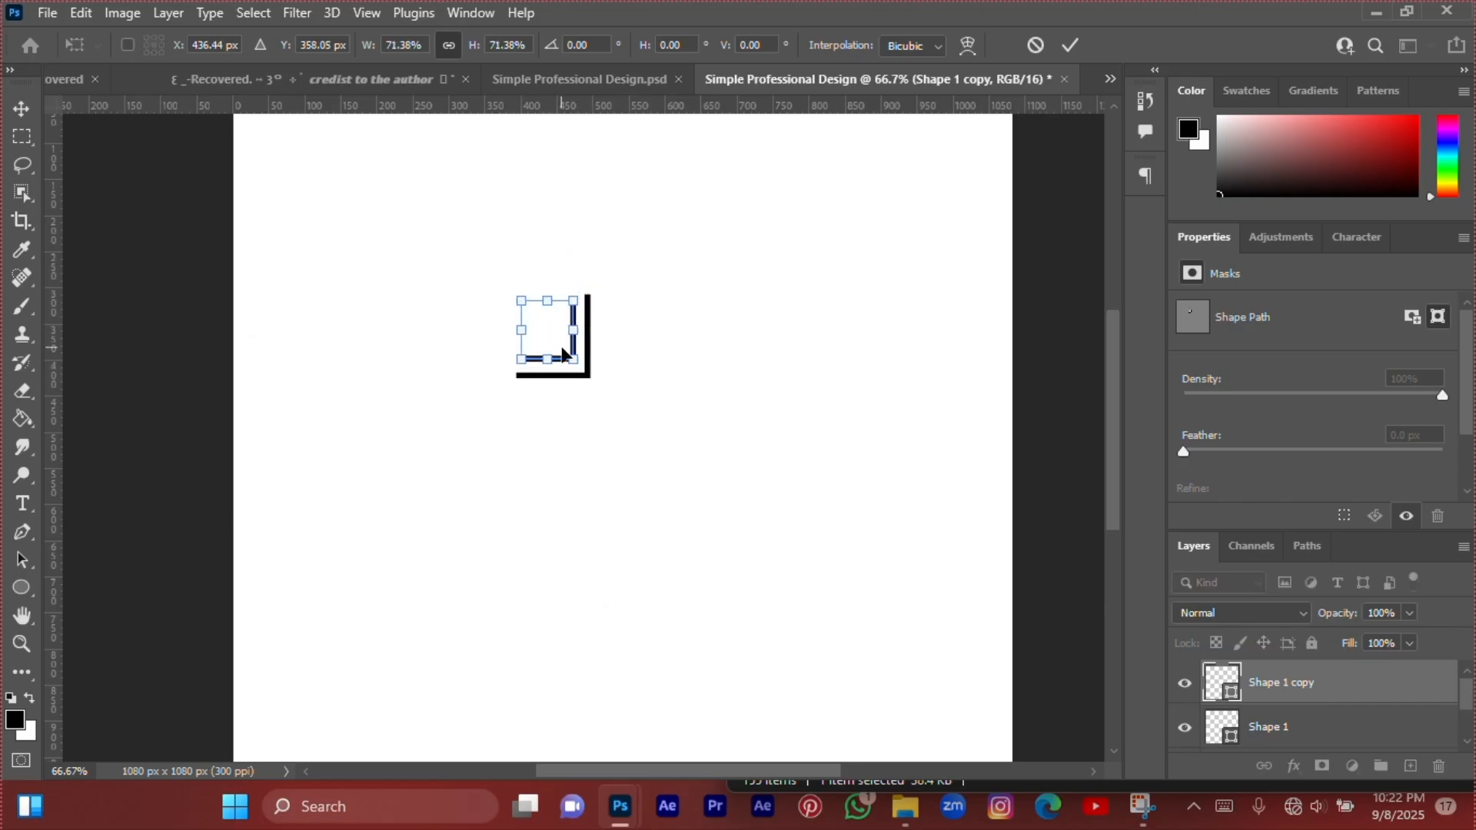
{"action": "key", "text": "Return"}
{"action": "left_click_drag", "start_coordinate": [659, 272], "coordinate": [515, 372]}
{"action": "left_click", "coordinate": [648, 350]}
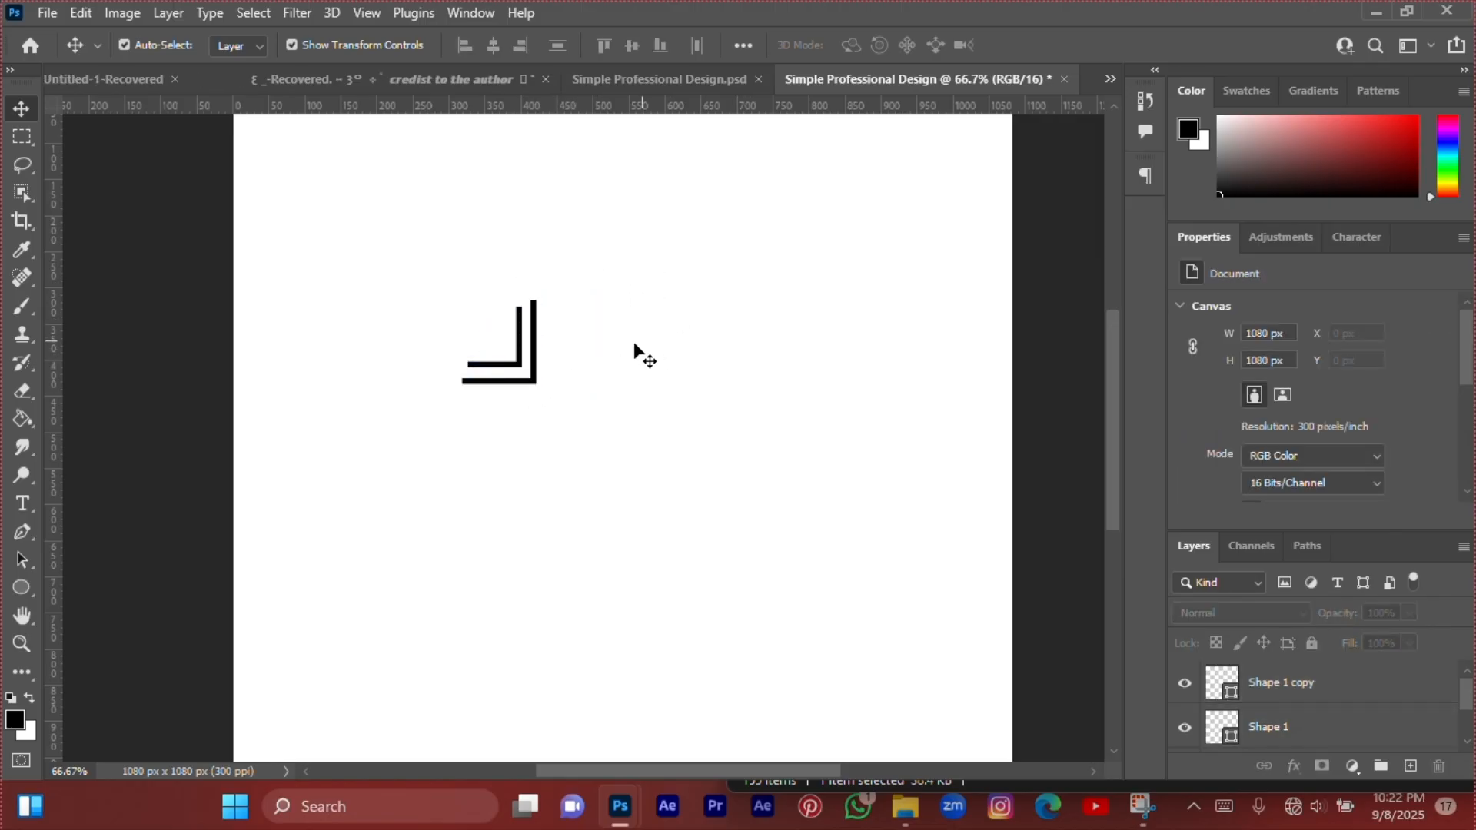
Draw a rounded rectangle about 183 by 185 px below the L-shaped lines and fill it with light grey.
{"action": "left_click", "coordinate": [21, 589]}
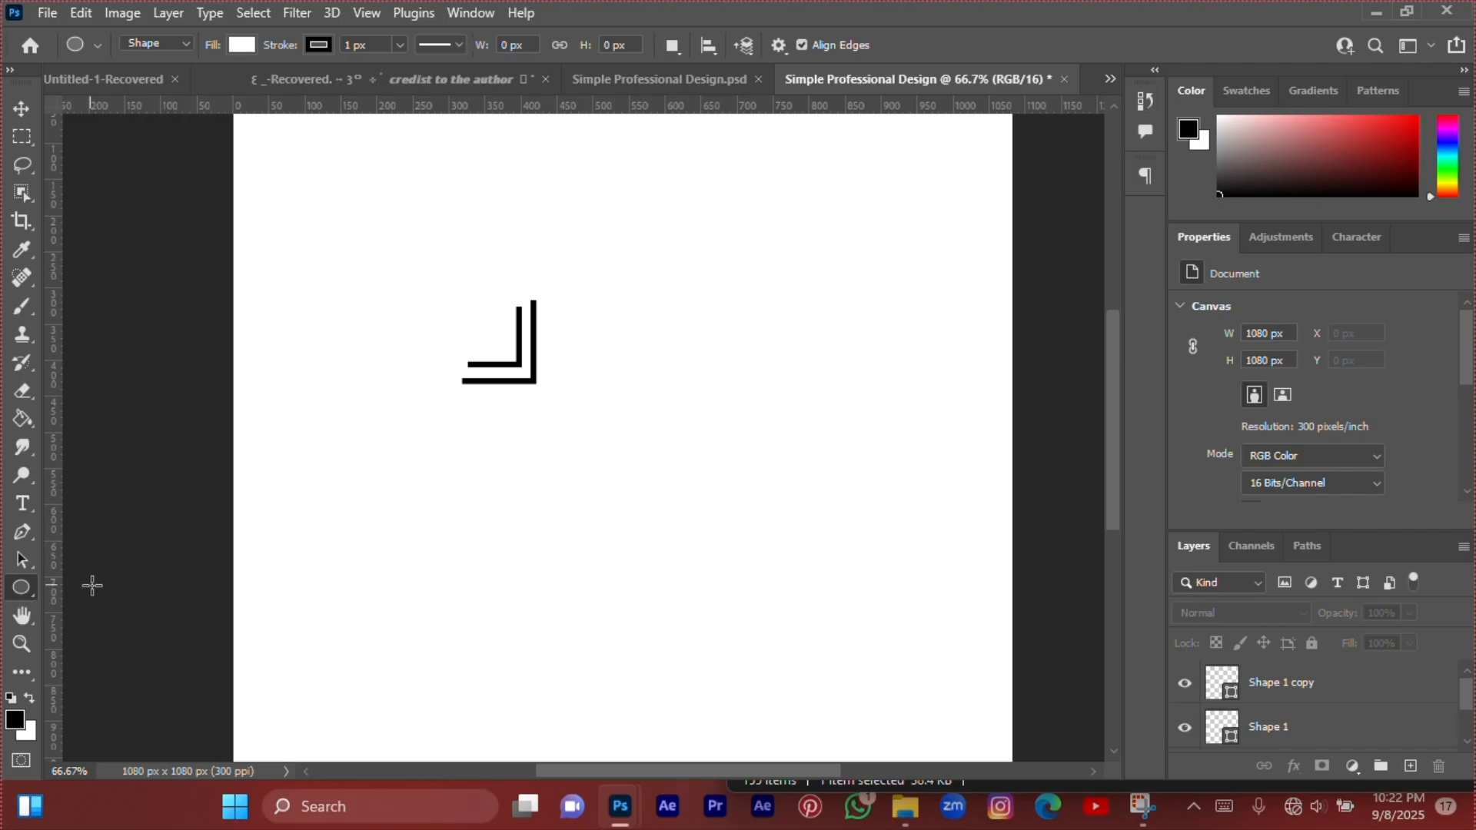
{"action": "right_click", "coordinate": [21, 589]}
{"action": "left_click", "coordinate": [90, 589]}
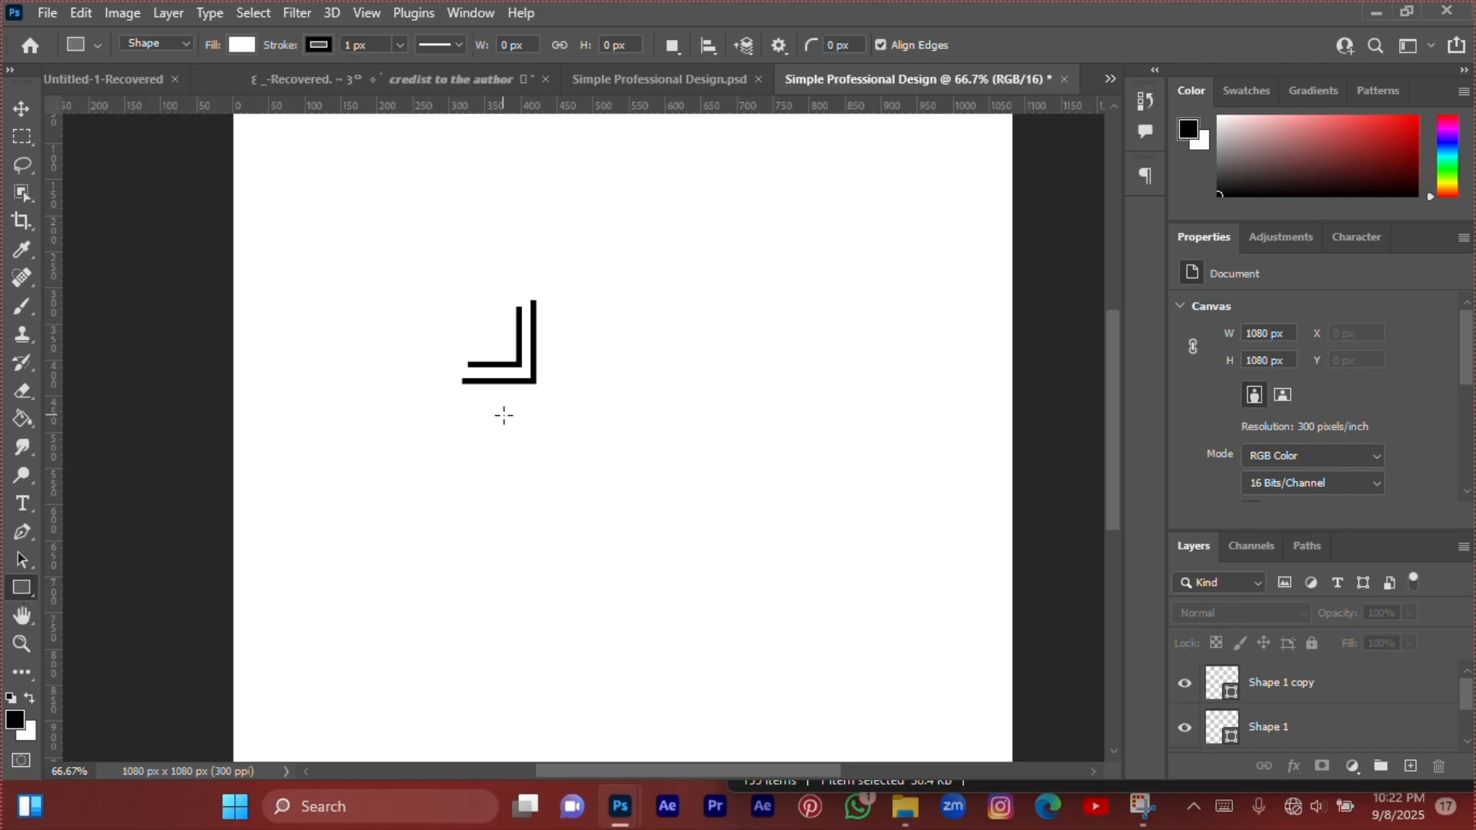
{"action": "left_click_drag", "start_coordinate": [501, 405], "coordinate": [632, 537]}
{"action": "left_click", "coordinate": [241, 45]}
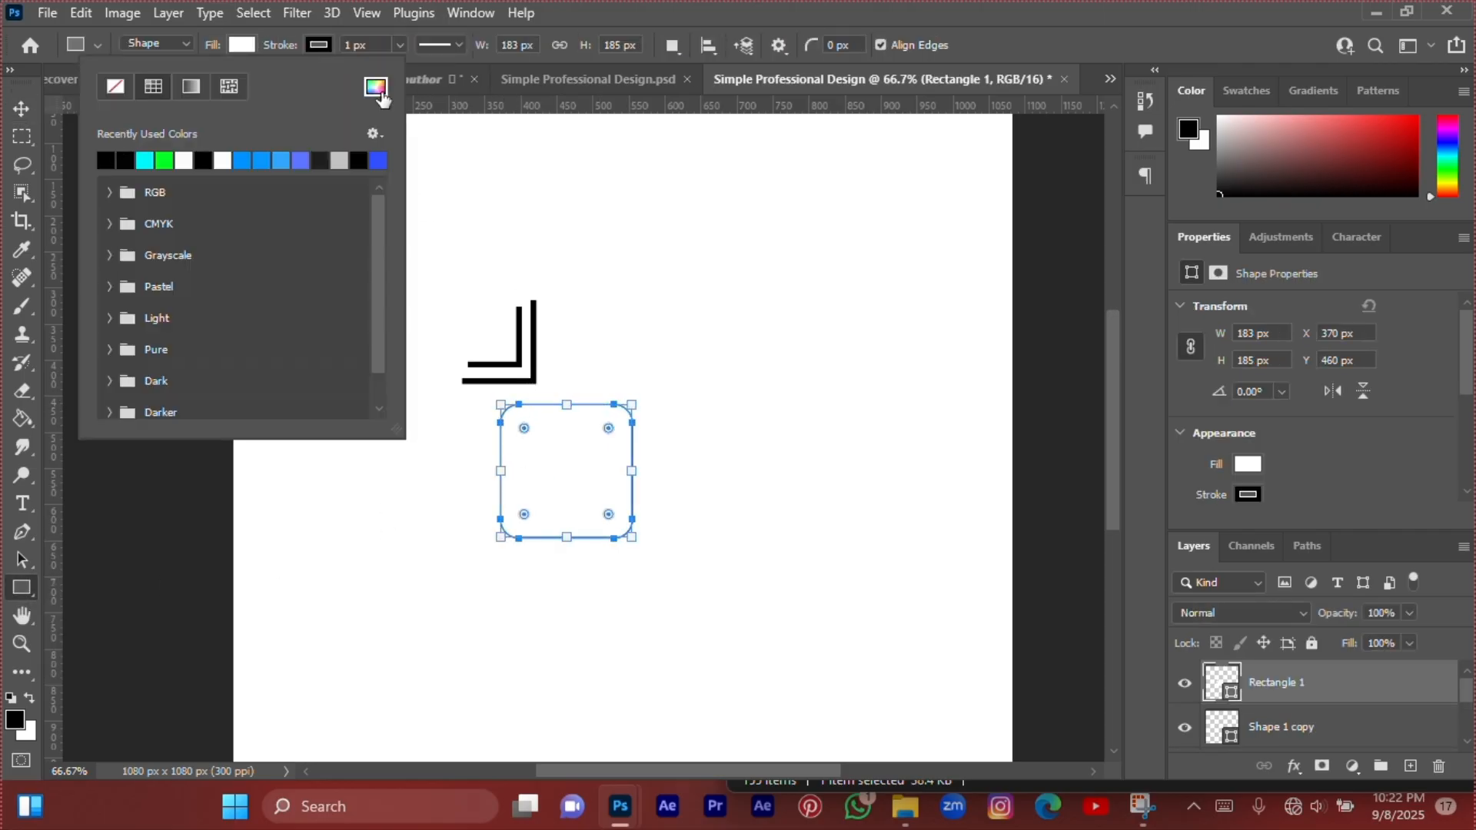
{"action": "left_click", "coordinate": [338, 160]}
{"action": "key", "text": "Return"}
Position the larger L-shaped line above the grey rectangle and the smaller one to the right of it.
{"action": "key", "text": "v"}
{"action": "left_click_drag", "start_coordinate": [530, 339], "coordinate": [675, 411]}
{"action": "left_click_drag", "start_coordinate": [472, 457], "coordinate": [576, 385]}
{"action": "key", "text": "ctrl+1"}
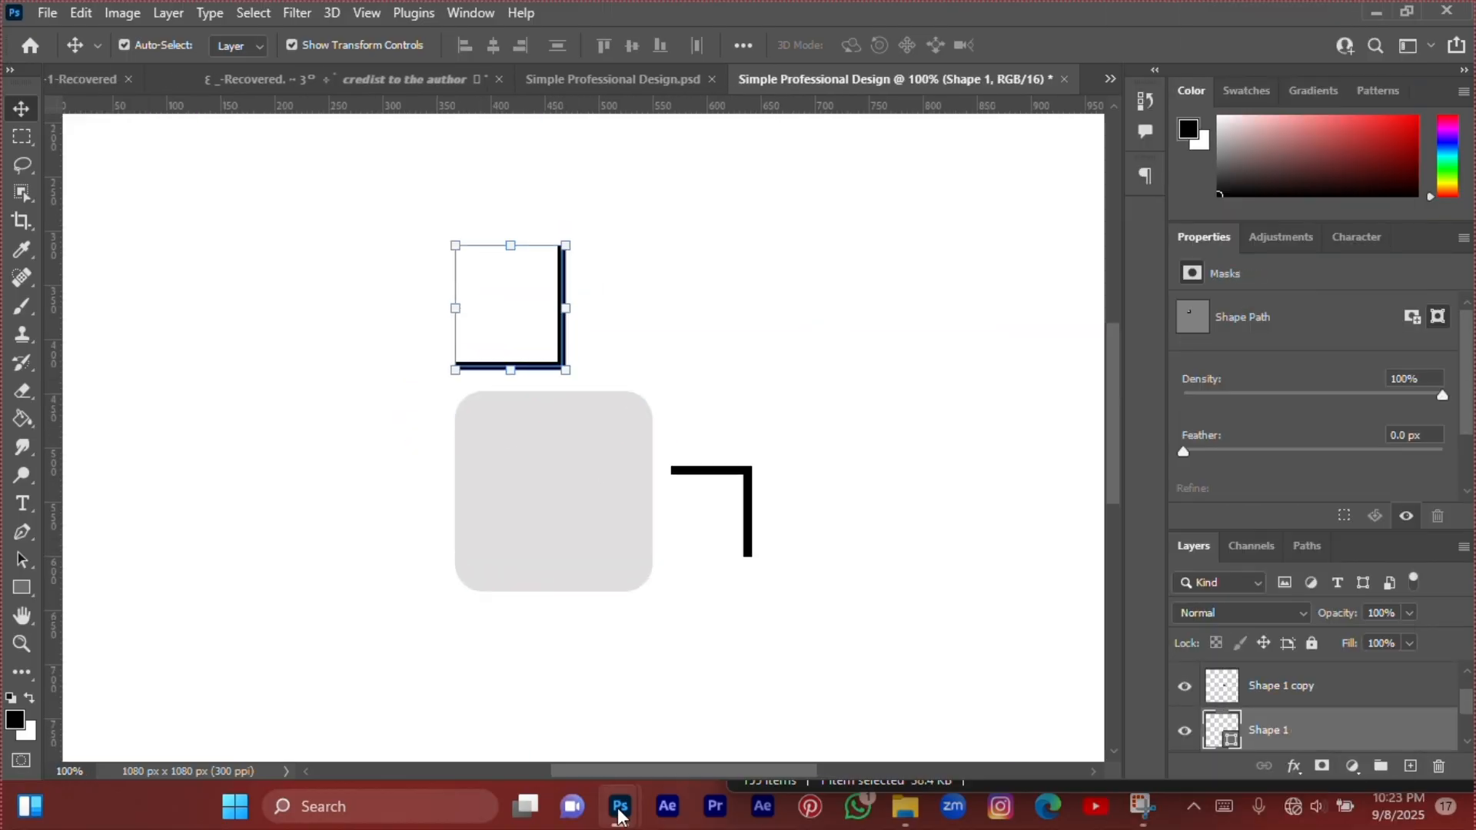
Extend the larger L-shaped line with a short vertical Pen segment running down from its left end.
{"action": "key", "text": "p"}
{"action": "left_click", "coordinate": [455, 367]}
{"action": "left_click", "coordinate": [454, 432]}
{"action": "key", "text": "v"}
{"action": "key", "text": "p"}
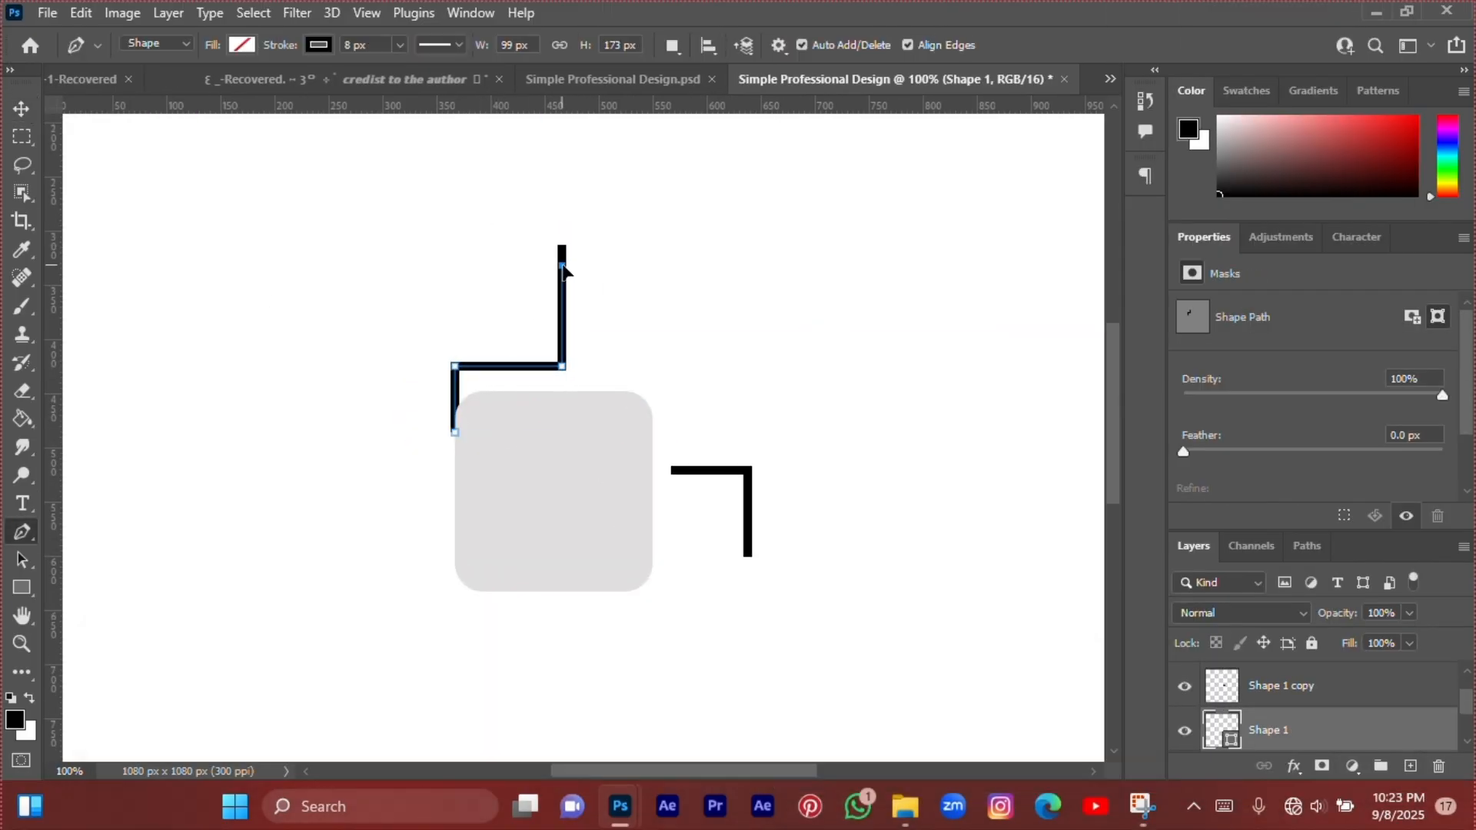
Shrink the stepped line above the rectangle and place a vertically flipped copy of it below the rectangle.
{"action": "key", "text": "v"}
{"action": "left_click_drag", "start_coordinate": [550, 367], "coordinate": [583, 314]}
{"action": "left_click_drag", "start_coordinate": [542, 213], "coordinate": [543, 246]}
{"action": "key", "text": "Return"}
{"action": "left_click_drag", "start_coordinate": [555, 333], "coordinate": [555, 675]}
{"action": "left_click", "coordinate": [1365, 391]}
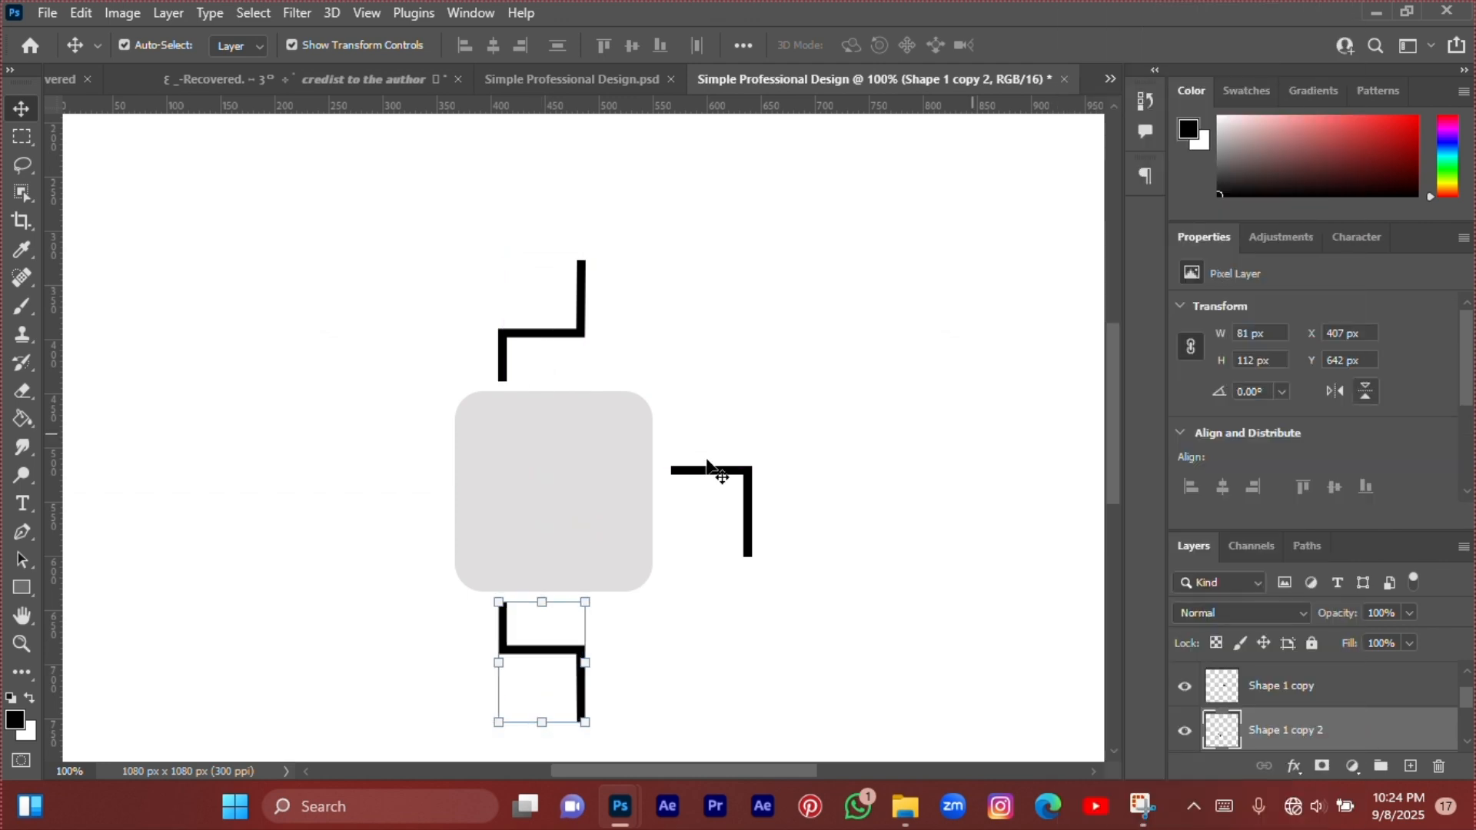
Duplicate the lower stepped line, scale the copy down, flip it vertically, and nest it against the rectangle's lower edge.
{"action": "key", "text": "ctrl+j"}
{"action": "left_click_drag", "start_coordinate": [585, 723], "coordinate": [552, 678]}
{"action": "mouse_move", "coordinate": [525, 641]}
{"action": "left_mouse_down"}
{"action": "mouse_move", "coordinate": [596, 663]}
{"action": "mouse_move", "coordinate": [541, 627]}
{"action": "left_mouse_up"}
{"action": "left_click", "coordinate": [1365, 391]}
{"action": "left_click_drag", "start_coordinate": [580, 686], "coordinate": [578, 695]}
{"action": "left_click_drag", "start_coordinate": [567, 626], "coordinate": [565, 616]}
{"action": "scroll", "coordinate": [551, 361], "scroll_direction": "up", "scroll_amount": 1}
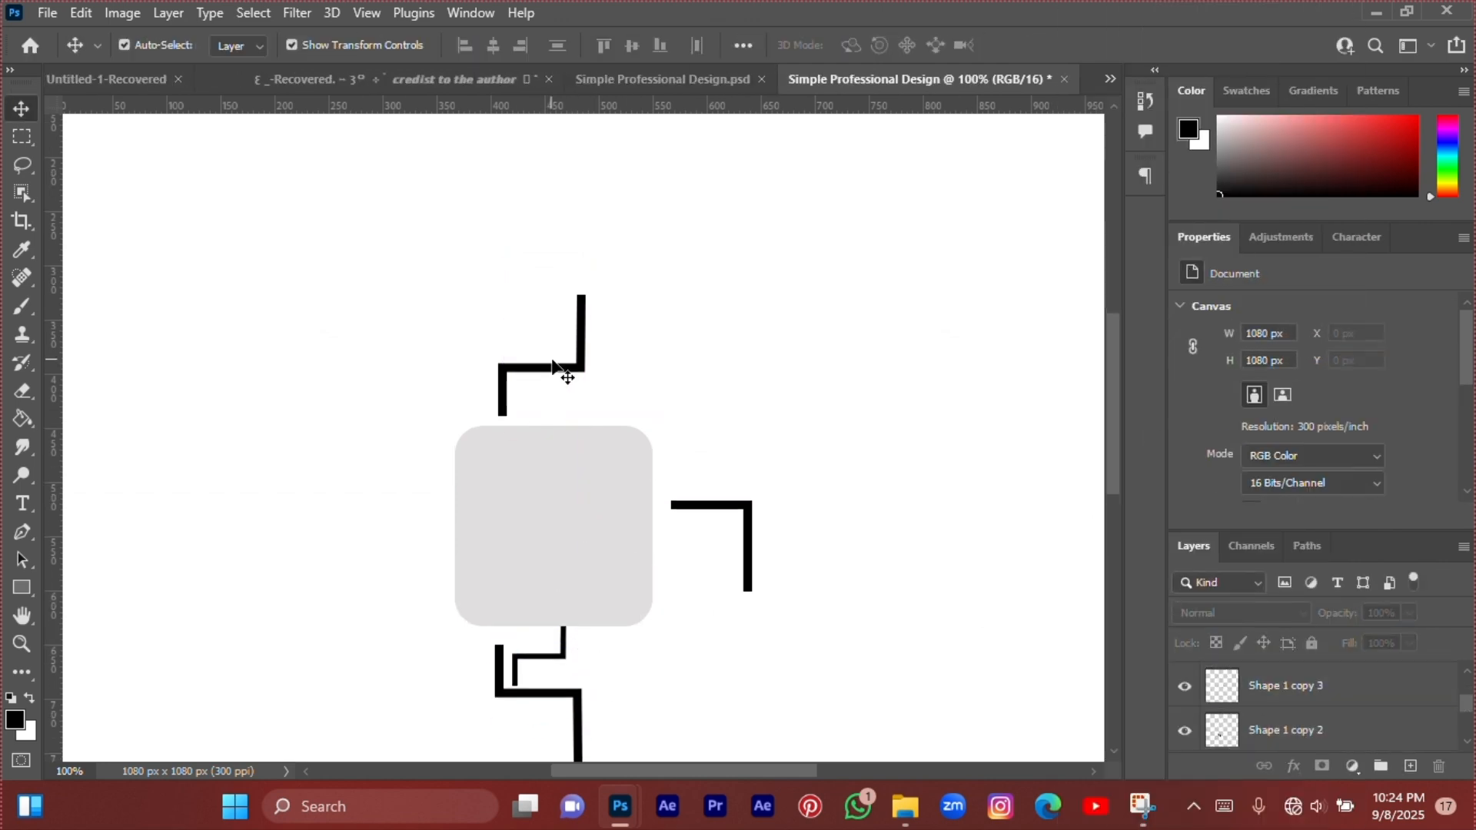
Place a copy of the upper stepped line left of the rectangle and flip it horizontally and vertically.
{"action": "right_click", "coordinate": [1350, 730]}
{"action": "left_click_drag", "start_coordinate": [552, 365], "coordinate": [402, 520], "text": "alt"}
{"action": "left_click", "coordinate": [1126, 362]}
{"action": "left_click", "coordinate": [1334, 391]}
{"action": "left_click", "coordinate": [1365, 391]}
{"action": "left_click_drag", "start_coordinate": [451, 469], "coordinate": [455, 584]}
{"action": "key", "text": "Escape"}
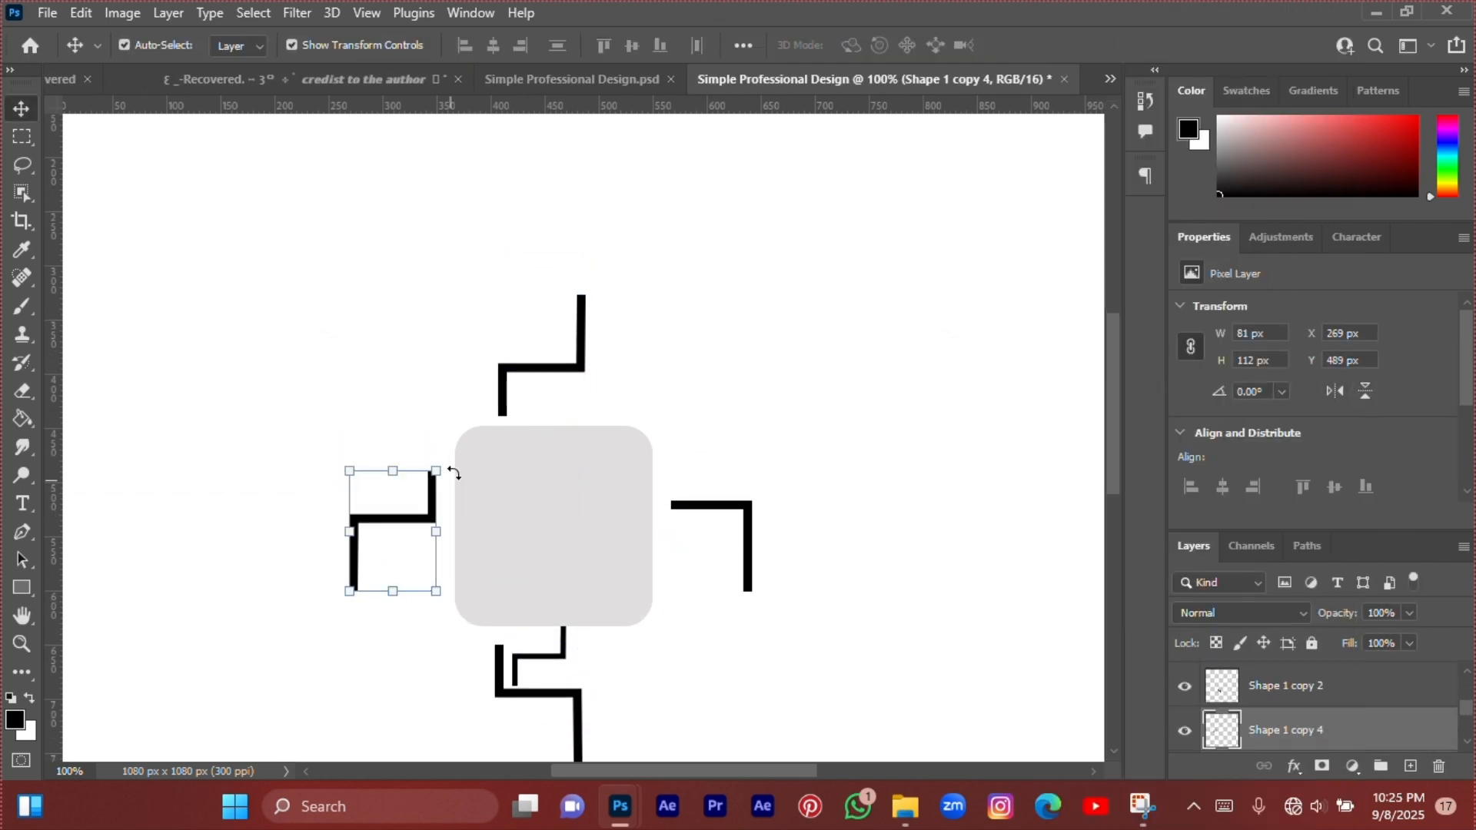
Rotate the stepped line left of the rectangle by 90° and reposition it beside the rectangle.
{"action": "left_click_drag", "start_coordinate": [454, 472], "coordinate": [448, 595]}
{"action": "left_click", "coordinate": [588, 44]}
{"action": "type", "text": "90"}
{"action": "left_click_drag", "start_coordinate": [408, 530], "coordinate": [391, 525]}
Nest a smaller, vertically flipped copy inside the left stepped line and delete the L-shaped line right of the rectangle.
{"action": "key", "text": "ctrl+j"}
{"action": "left_click_drag", "start_coordinate": [436, 481], "coordinate": [394, 512]}
{"action": "left_click_drag", "start_coordinate": [367, 546], "coordinate": [458, 495]}
{"action": "left_click", "coordinate": [1365, 391]}
{"action": "left_click_drag", "start_coordinate": [725, 507], "coordinate": [707, 498]}
{"action": "key", "text": "Delete"}
Shrink the rounded rectangle slightly and move the upper stepped line closer to it.
{"action": "scroll", "coordinate": [584, 461], "scroll_direction": "down", "scroll_amount": 1}
{"action": "left_click", "coordinate": [569, 492]}
{"action": "left_click_drag", "start_coordinate": [555, 409], "coordinate": [561, 431]}
{"action": "key", "text": "Return"}
{"action": "left_click_drag", "start_coordinate": [562, 352], "coordinate": [559, 379]}
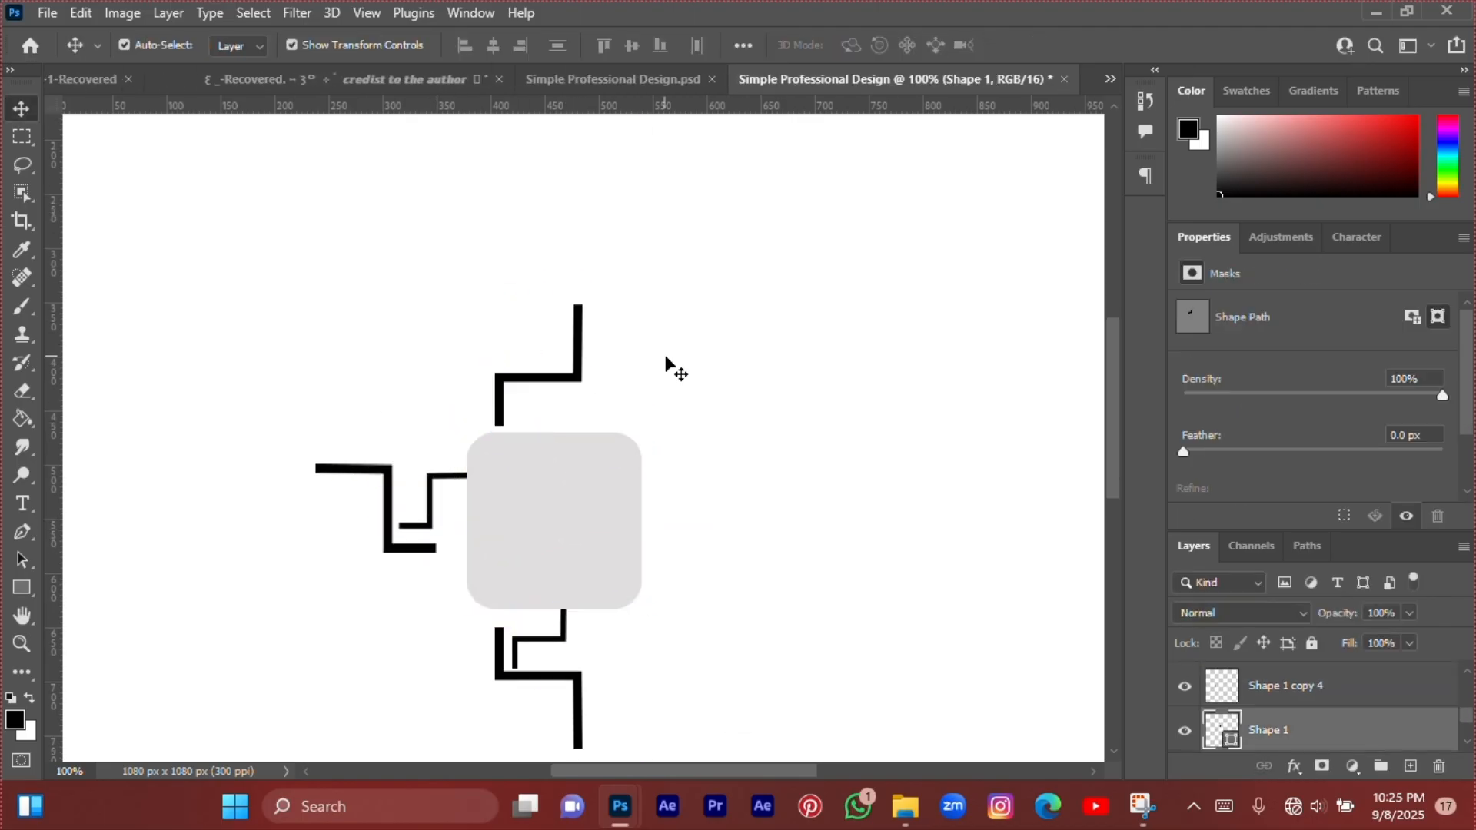
Place a copy of the Galaxy text layer from the Content group at the top of the layer stack.
{"action": "scroll", "coordinate": [668, 363], "scroll_direction": "down", "scroll_amount": 1}
{"action": "scroll", "coordinate": [1276, 715], "scroll_direction": "down", "scroll_amount": 5}
{"action": "left_click", "coordinate": [1264, 696]}
{"action": "left_click", "coordinate": [1207, 695]}
{"action": "left_click_drag", "start_coordinate": [1319, 530], "coordinate": [1319, 365]}
{"action": "left_click", "coordinate": [1424, 288]}
{"action": "left_click_drag", "start_coordinate": [1276, 662], "coordinate": [1276, 498]}
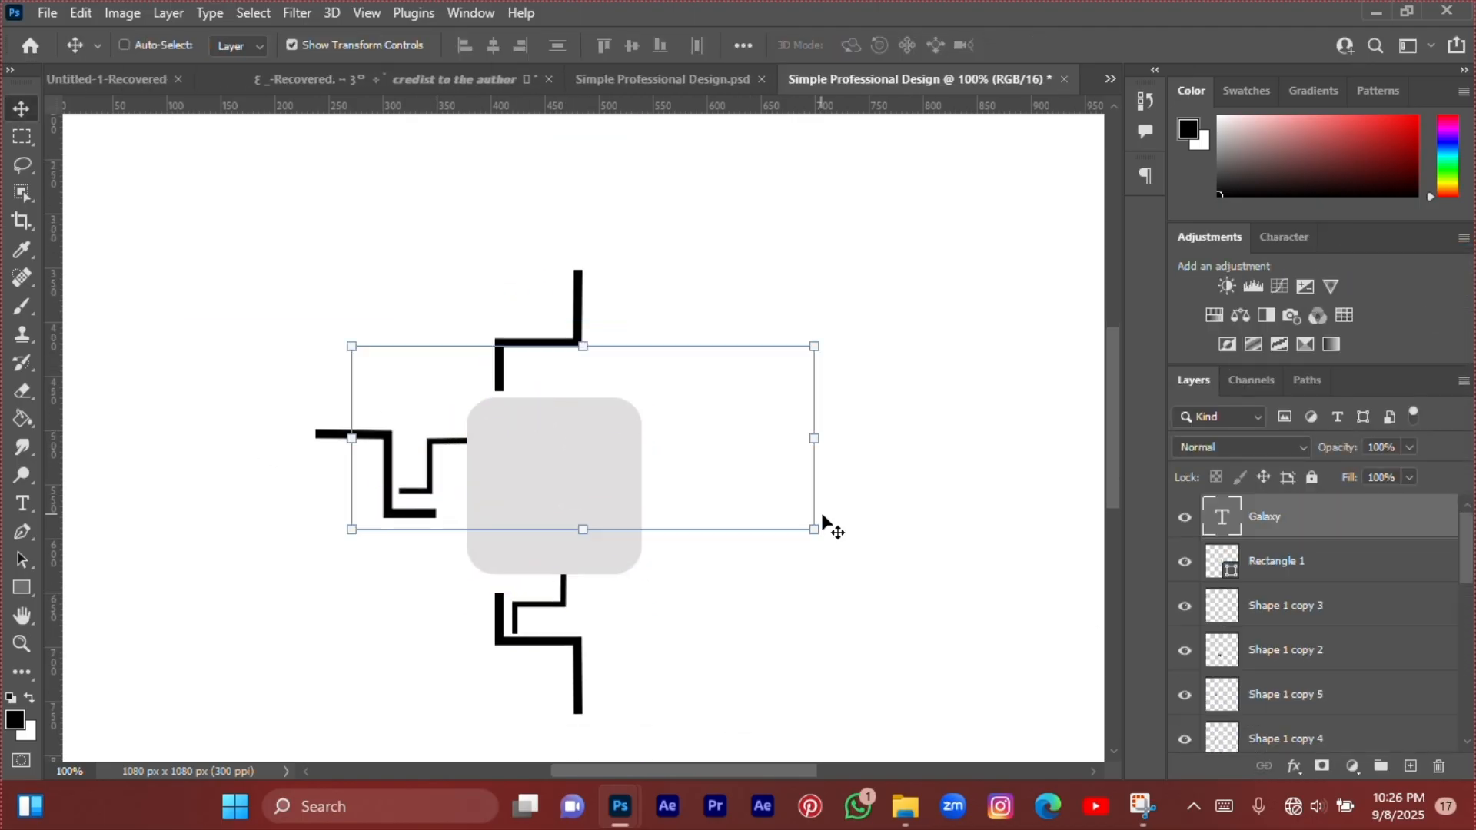
Replace the copied text with "One UI", scale it down, and centre it on the rounded rectangle.
{"action": "left_click_drag", "start_coordinate": [713, 438], "coordinate": [899, 527]}
{"action": "double_click", "coordinate": [899, 527]}
{"action": "type", "text": "One UI"}
{"action": "key", "text": "ctrl+t"}
{"action": "left_click_drag", "start_coordinate": [1022, 630], "coordinate": [777, 531]}
{"action": "left_click", "coordinate": [510, 437]}
{"action": "left_click_drag", "start_coordinate": [507, 438], "coordinate": [516, 447]}
{"action": "left_click", "coordinate": [552, 488]}
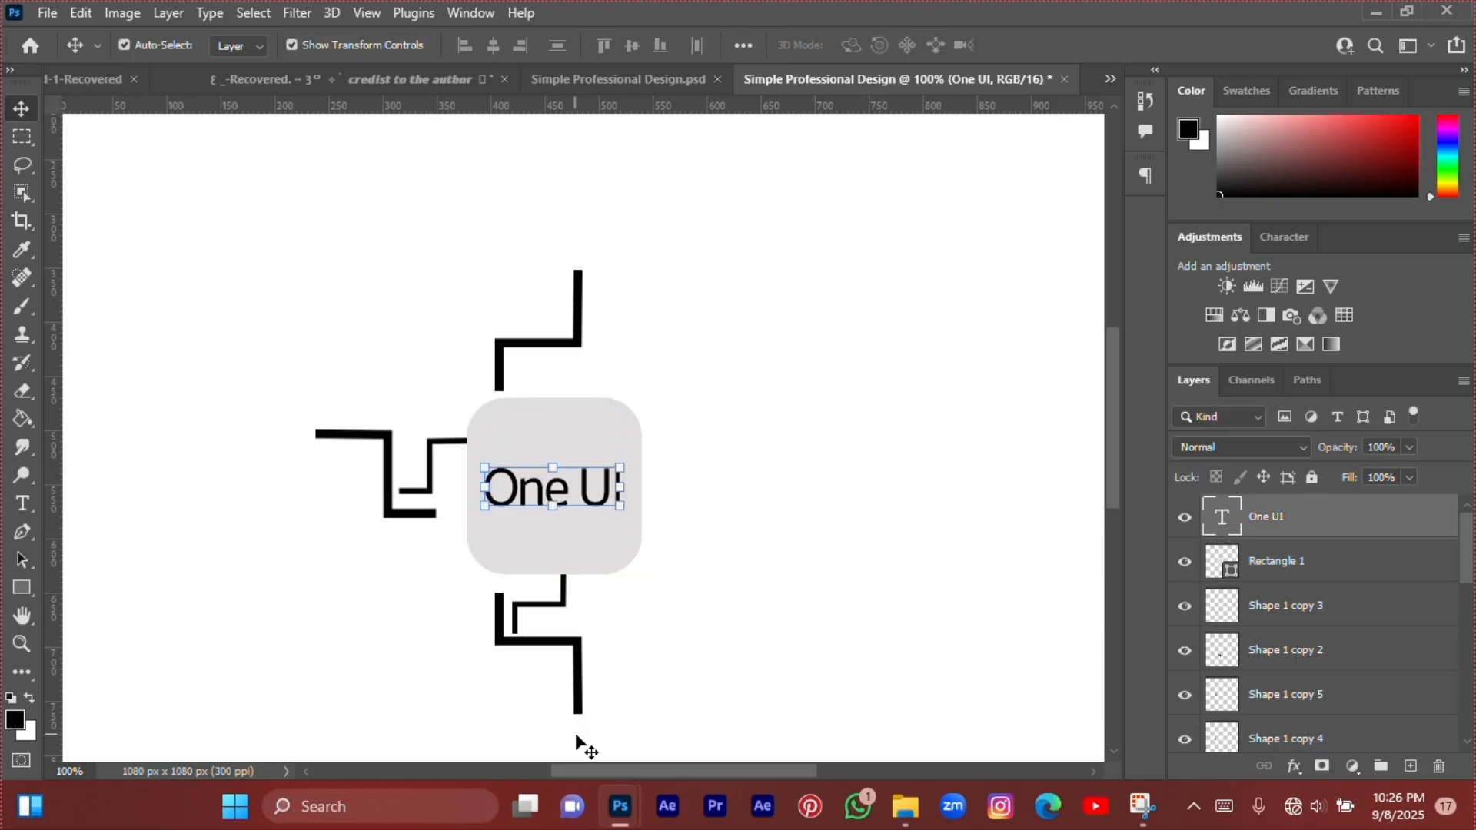
Duplicate both stepped lines left of the rectangle, move the copies to its right side, and flip them horizontally.
{"action": "scroll", "coordinate": [576, 742], "scroll_direction": "down", "scroll_amount": 1}
{"action": "left_click", "coordinate": [607, 538]}
{"action": "left_click", "coordinate": [554, 487]}
{"action": "scroll", "coordinate": [860, 507], "scroll_direction": "up", "scroll_amount": 1}
{"action": "left_click", "coordinate": [431, 477]}
{"action": "left_click", "coordinate": [402, 514], "text": "shift"}
{"action": "key", "text": "ctrl+j"}
{"action": "left_click_drag", "start_coordinate": [402, 516], "coordinate": [707, 496]}
{"action": "left_click", "coordinate": [1359, 692]}
{"action": "left_click", "coordinate": [470, 13]}
{"action": "left_click", "coordinate": [569, 681]}
{"action": "left_click", "coordinate": [1335, 391]}
Select all parts of the One UI emblem and shift them slightly upward together.
{"action": "scroll", "coordinate": [707, 496], "scroll_direction": "down", "scroll_amount": 1}
{"action": "left_click", "coordinate": [523, 369]}
{"action": "left_click_drag", "start_coordinate": [508, 385], "coordinate": [518, 392]}
{"action": "left_click_drag", "start_coordinate": [284, 184], "coordinate": [823, 684]}
{"action": "left_click_drag", "start_coordinate": [567, 425], "coordinate": [567, 406]}
Duplicate the rounded rectangle, darken the copy's fill for a shadow, and place it beneath the original.
{"action": "left_click", "coordinate": [1229, 700]}
{"action": "key", "text": "ctrl+j"}
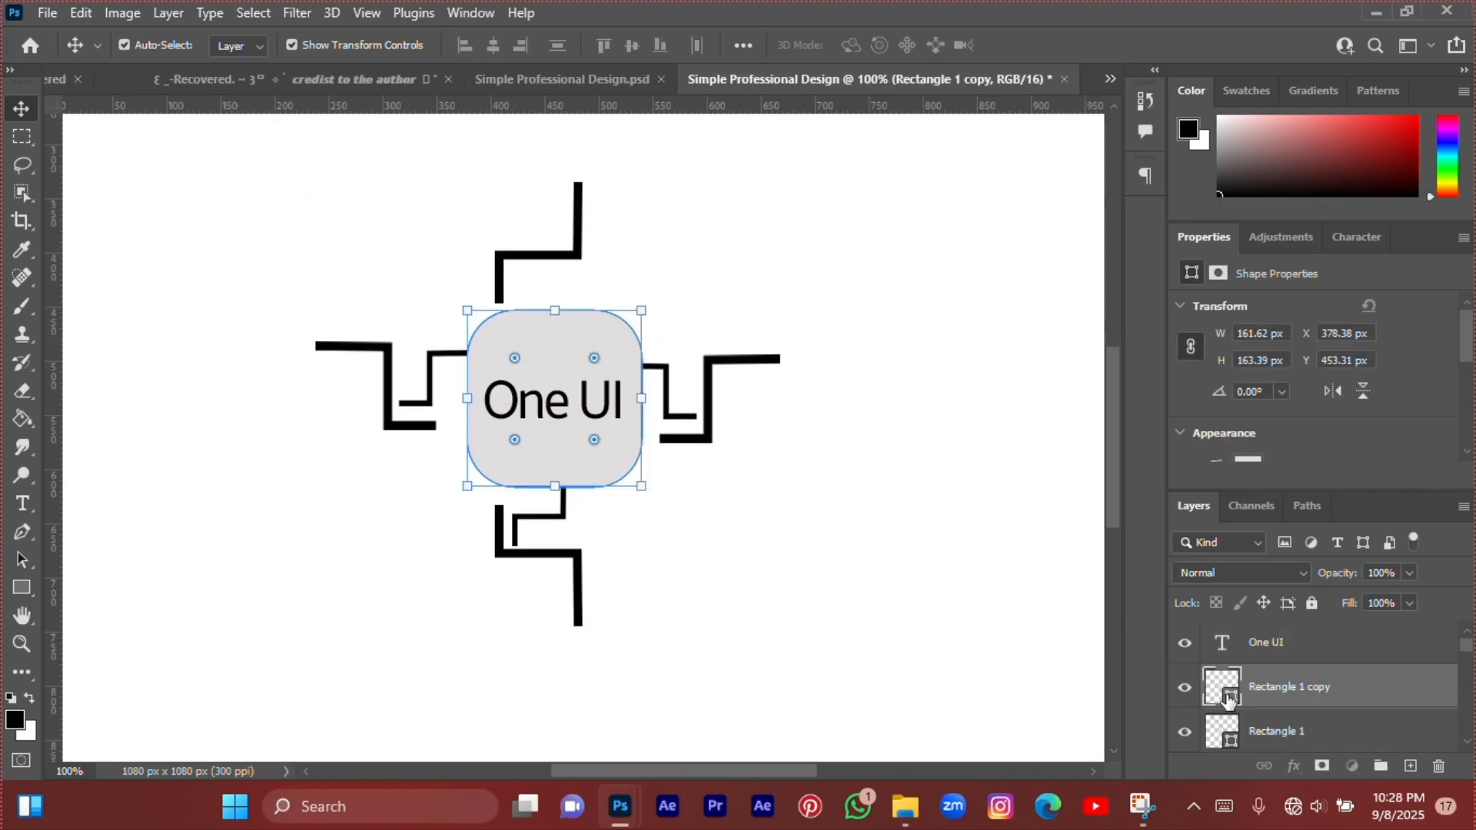
{"action": "double_click", "coordinate": [1229, 700]}
{"action": "left_click_drag", "start_coordinate": [1276, 688], "coordinate": [1276, 750]}
Enlarge the dark rectangle copy slightly and apply a Gaussian Blur to it as a smart filter.
{"action": "left_click_drag", "start_coordinate": [468, 311], "coordinate": [461, 303]}
{"action": "key", "text": "Return"}
{"action": "left_click", "coordinate": [297, 12]}
{"action": "mouse_move", "coordinate": [311, 289]}
{"action": "left_click", "coordinate": [619, 372]}
{"action": "left_click", "coordinate": [1259, 292]}
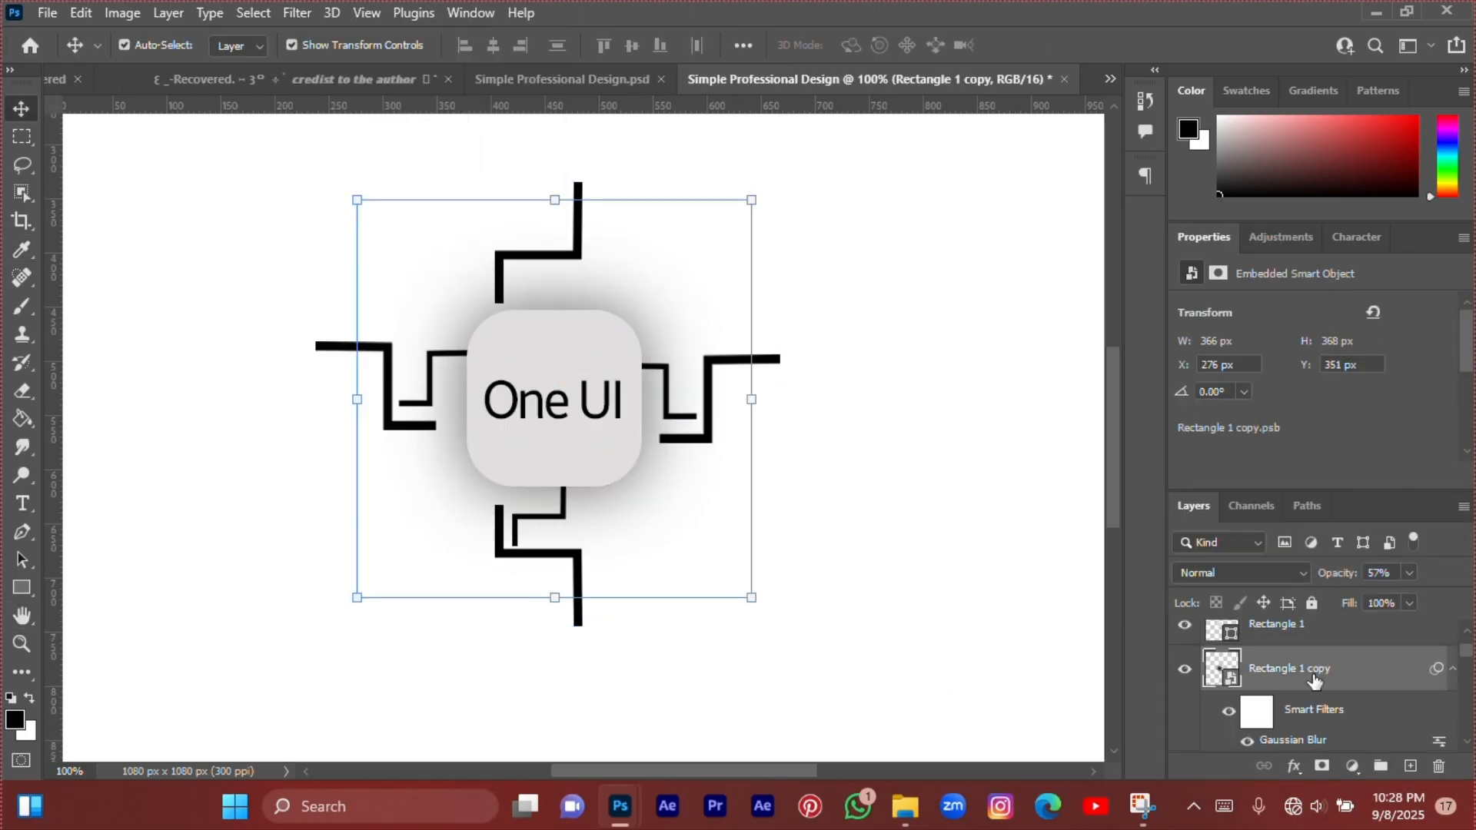
Rasterize the blurred shadow layer, scale it down from its upper edge, and lower its opacity.
{"action": "right_click", "coordinate": [1314, 680]}
{"action": "left_click", "coordinate": [1115, 461]}
{"action": "left_click_drag", "start_coordinate": [555, 199], "coordinate": [557, 273]}
{"action": "key", "text": "Return"}
{"action": "left_click_drag", "start_coordinate": [1336, 576], "coordinate": [1307, 576]}
Try converting the emblem's layers into one smart object, inspect its contents, and undo the conversion.
{"action": "right_click", "coordinate": [1321, 668]}
{"action": "left_click", "coordinate": [1107, 331]}
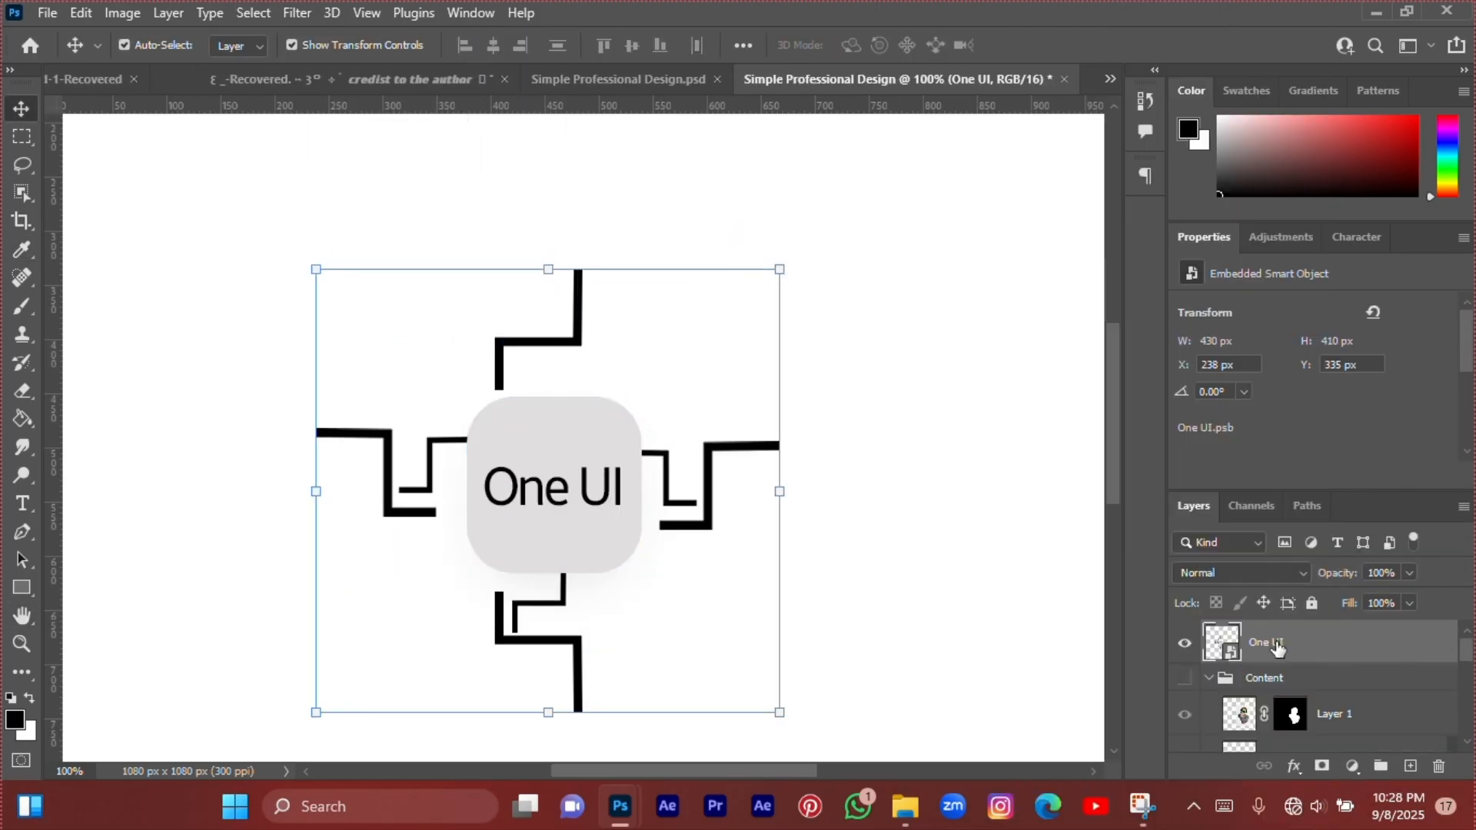
{"action": "left_click", "coordinate": [1184, 643]}
{"action": "left_click", "coordinate": [1184, 644]}
{"action": "scroll", "coordinate": [583, 438], "scroll_direction": "down", "scroll_amount": 1}
{"action": "double_click", "coordinate": [1232, 653]}
{"action": "left_click", "coordinate": [1063, 79]}
{"action": "key", "text": "ctrl+z"}
Change the One UI text to a different font with a heavier weight and fit it within the rectangle.
{"action": "left_click", "coordinate": [555, 470]}
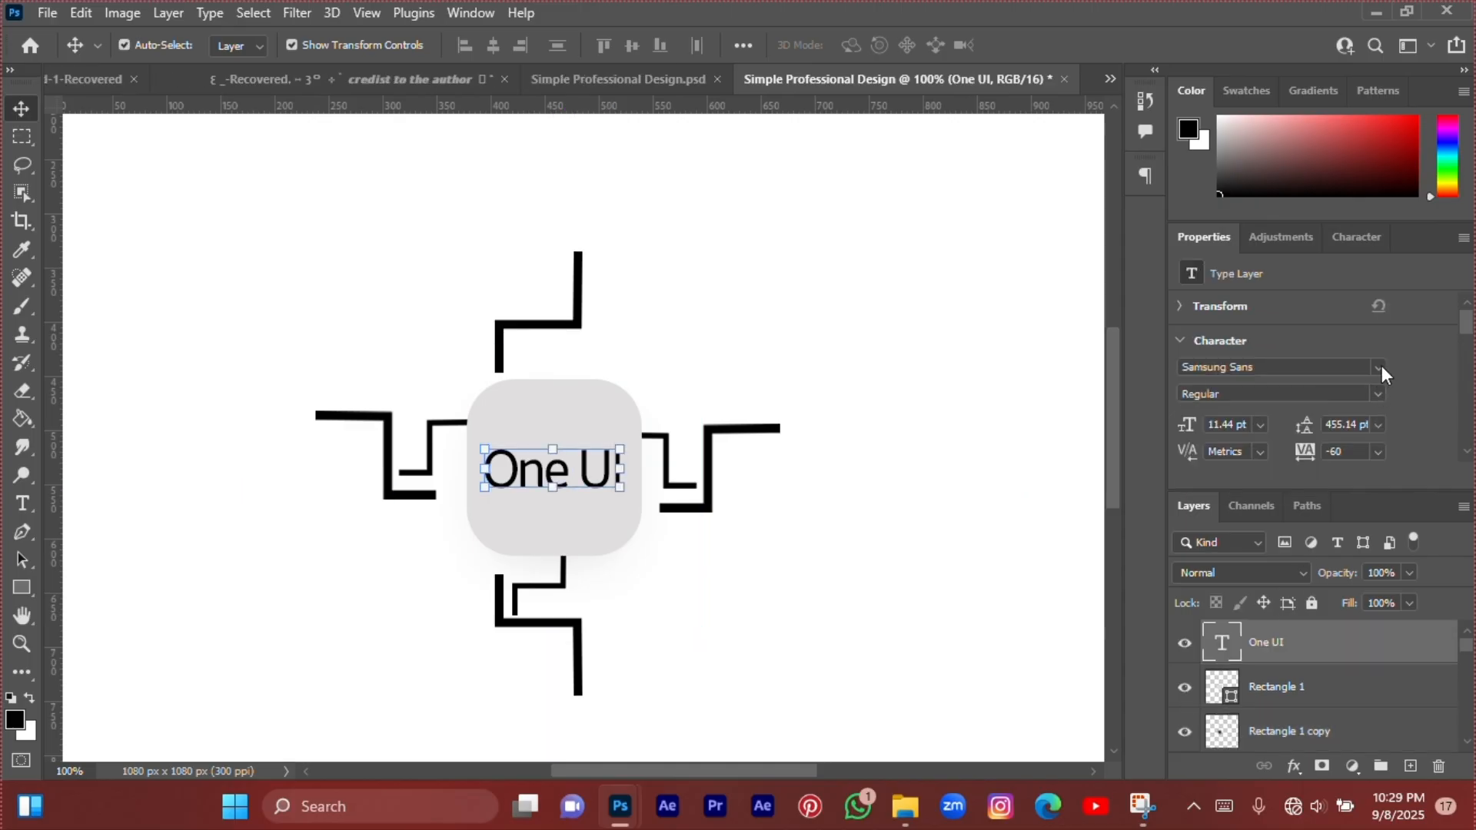
{"action": "left_click", "coordinate": [1379, 367]}
{"action": "scroll", "coordinate": [1299, 584], "scroll_direction": "down", "scroll_amount": 10}
{"action": "left_click", "coordinate": [1034, 681]}
{"action": "left_click", "coordinate": [1378, 394]}
{"action": "left_click", "coordinate": [1230, 469]}
{"action": "left_click_drag", "start_coordinate": [635, 446], "coordinate": [620, 449]}
Convert all the One UI emblem's layers into one smart object and move it slightly to the right.
{"action": "left_click_drag", "start_coordinate": [295, 181], "coordinate": [800, 661]}
{"action": "right_click", "coordinate": [1327, 654]}
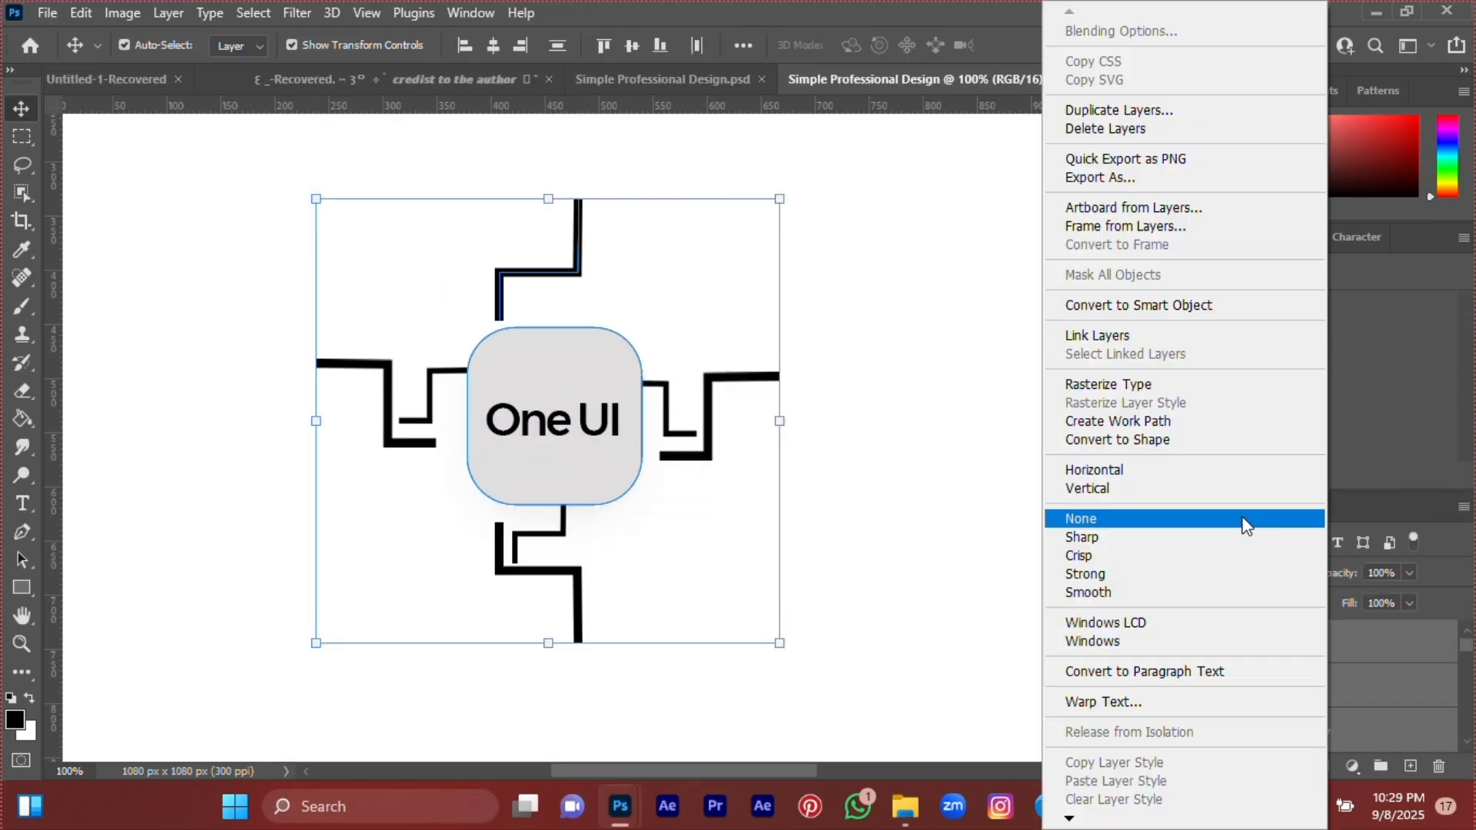
{"action": "left_click", "coordinate": [1137, 306]}
{"action": "left_click", "coordinate": [946, 491]}
{"action": "scroll", "coordinate": [441, 412], "scroll_direction": "up", "scroll_amount": 2}
{"action": "key", "text": "ctrl+minus"}
{"action": "key", "text": "ctrl+minus"}
{"action": "left_click_drag", "start_coordinate": [604, 446], "coordinate": [631, 447]}
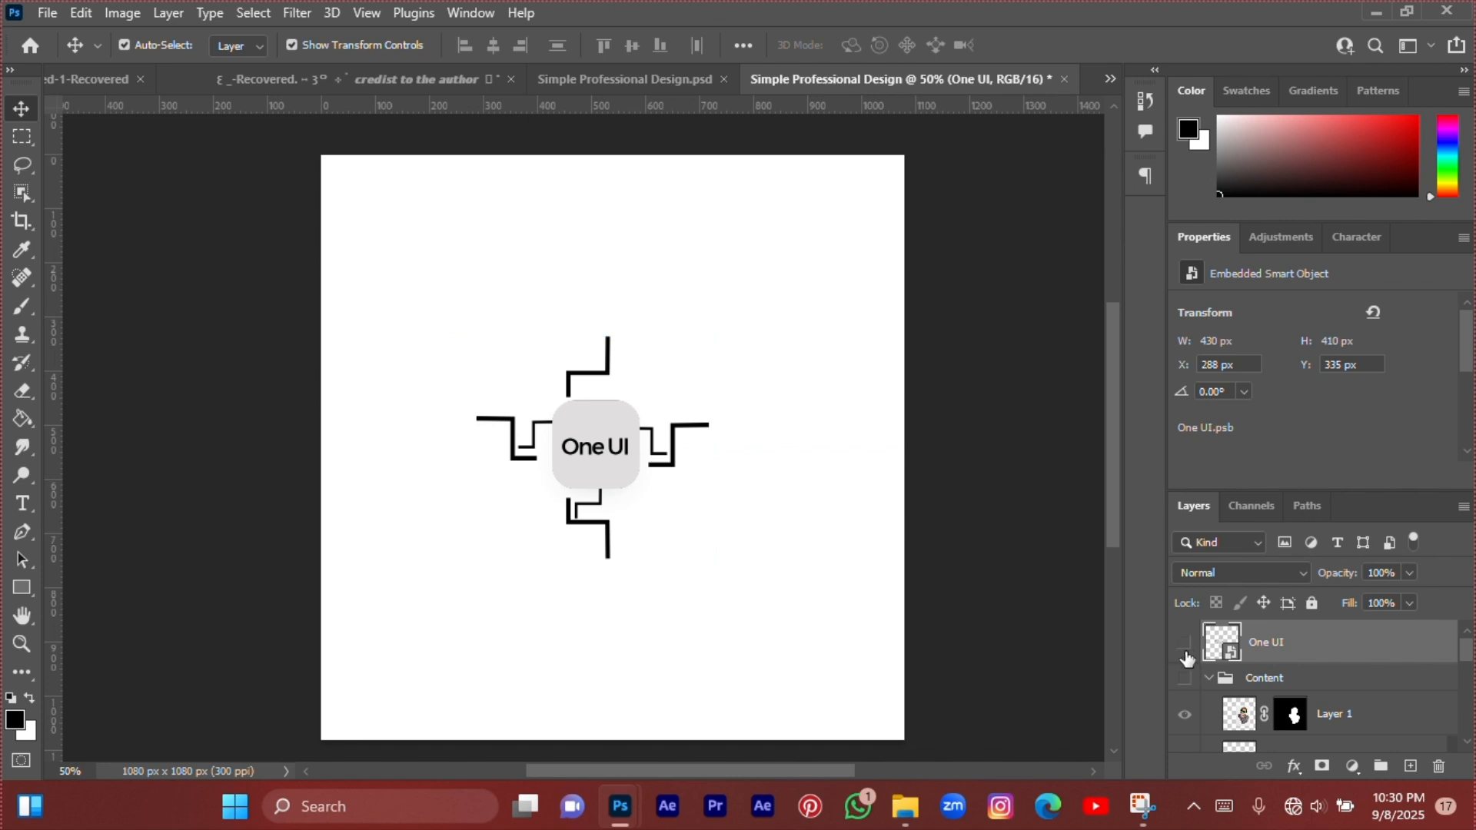
Make the Content group visible together with the One UI emblem.
{"action": "left_click", "coordinate": [1184, 648]}
{"action": "left_click", "coordinate": [1184, 680]}
{"action": "left_click", "coordinate": [1184, 643]}
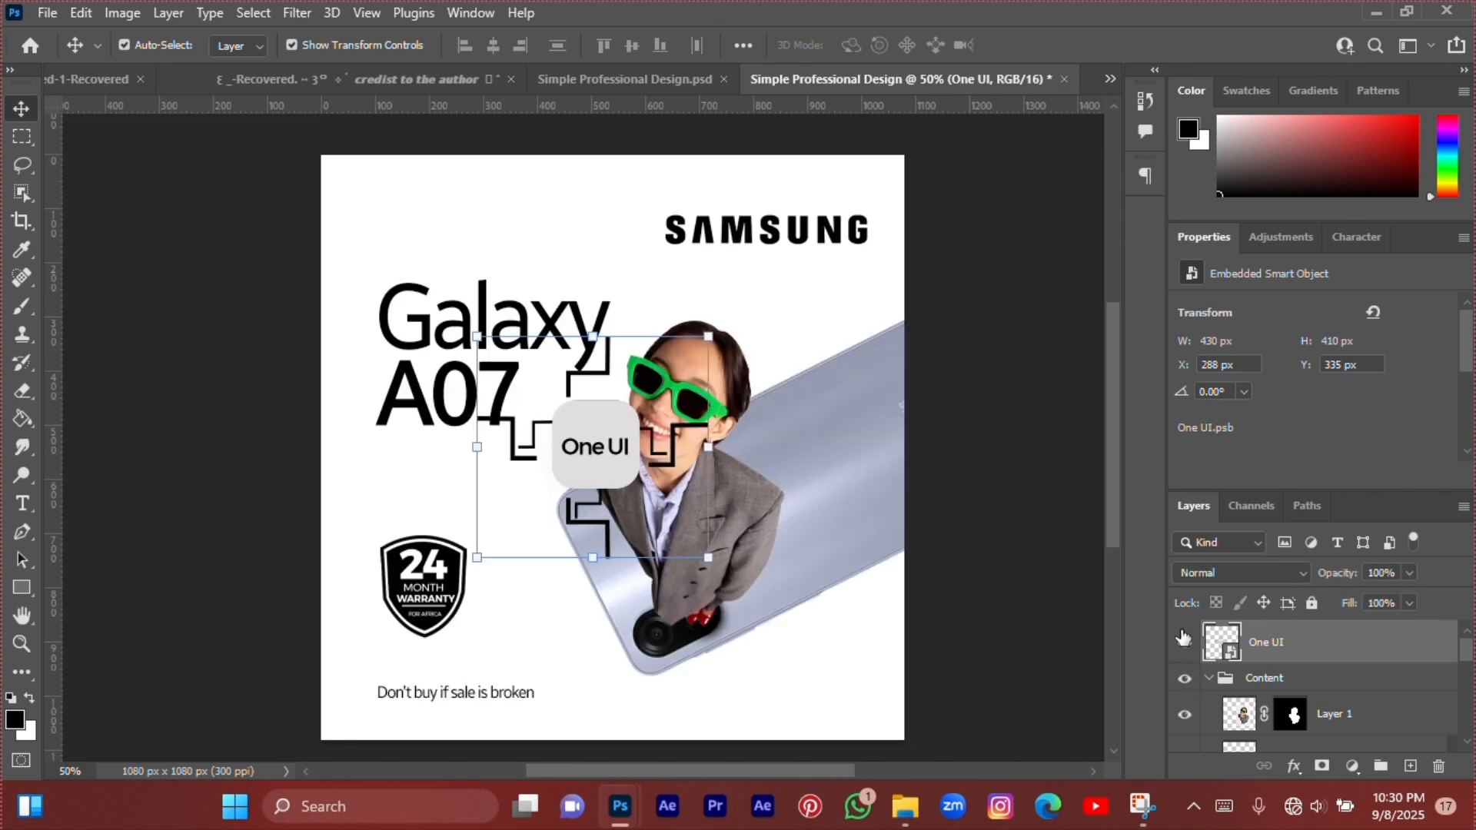
Move the One UI emblem to the lower-right corner of the poster and scale it to 73.72%.
{"action": "left_click_drag", "start_coordinate": [605, 440], "coordinate": [830, 612]}
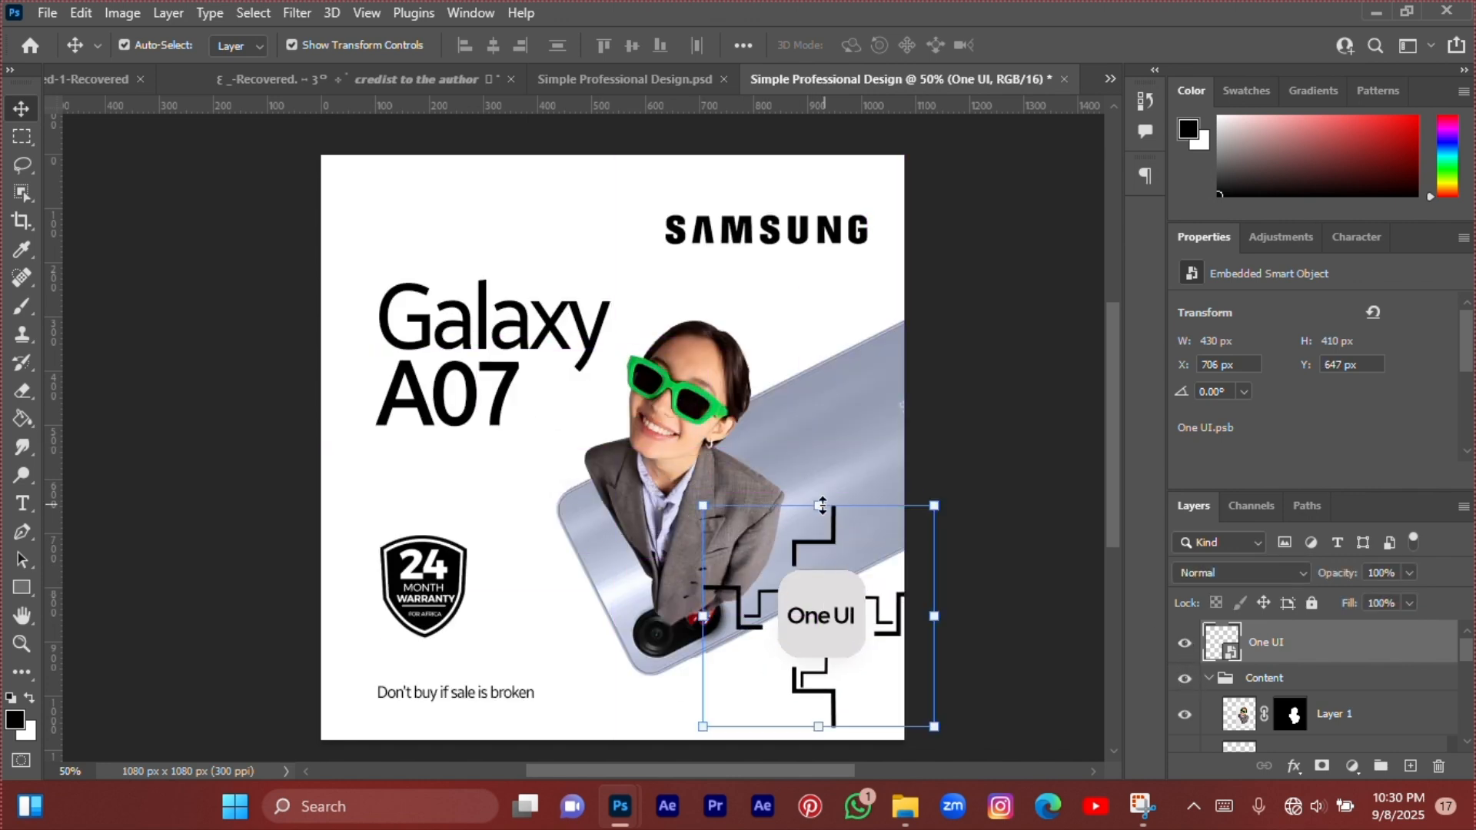
{"action": "left_click_drag", "start_coordinate": [818, 505], "coordinate": [818, 563]}
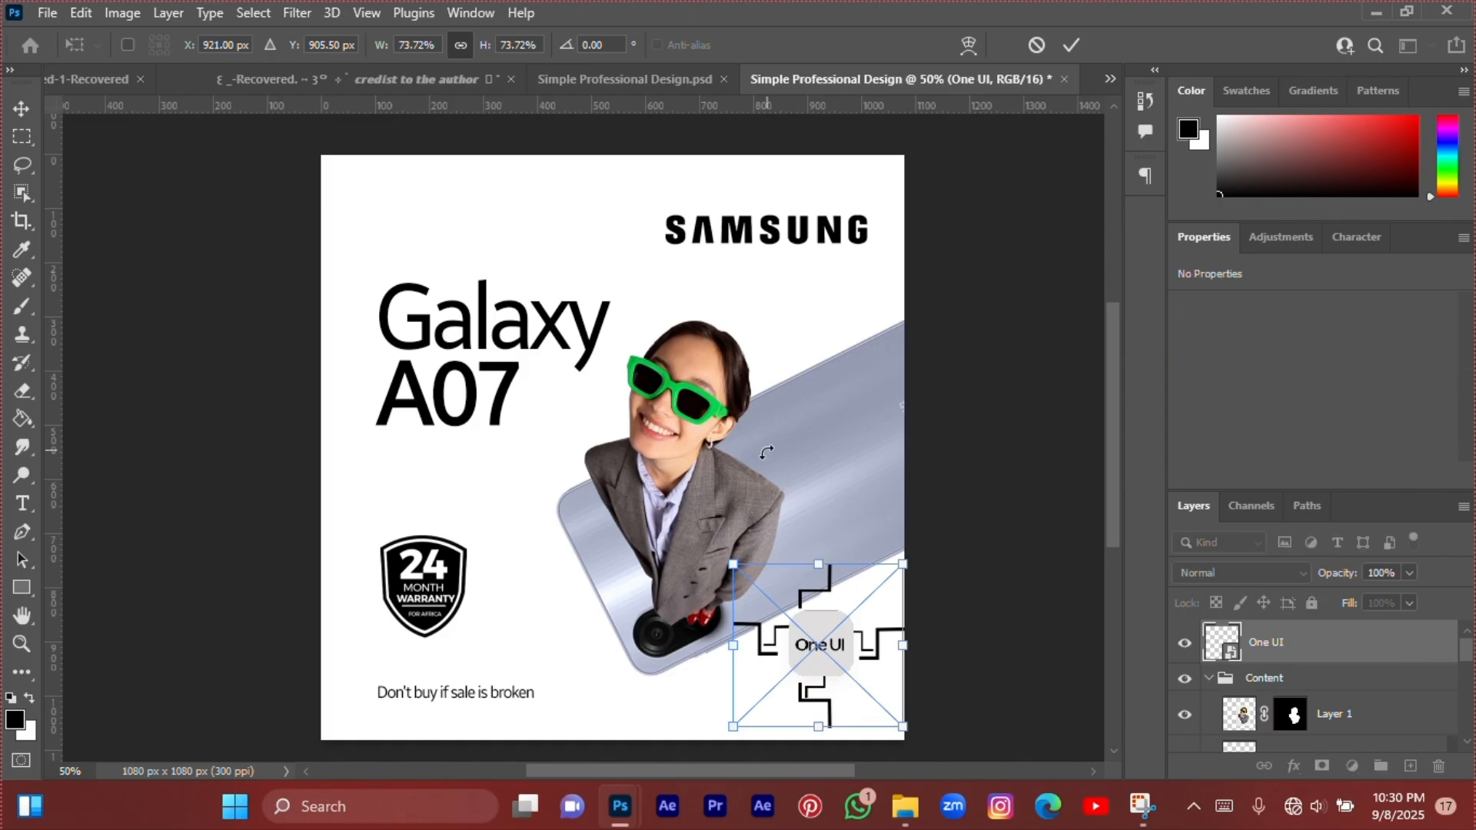
{"action": "left_click", "coordinate": [1076, 51]}
Select the woman and phone layers together and shift them slightly up and to the right.
{"action": "scroll", "coordinate": [853, 209], "scroll_direction": "down", "scroll_amount": 2}
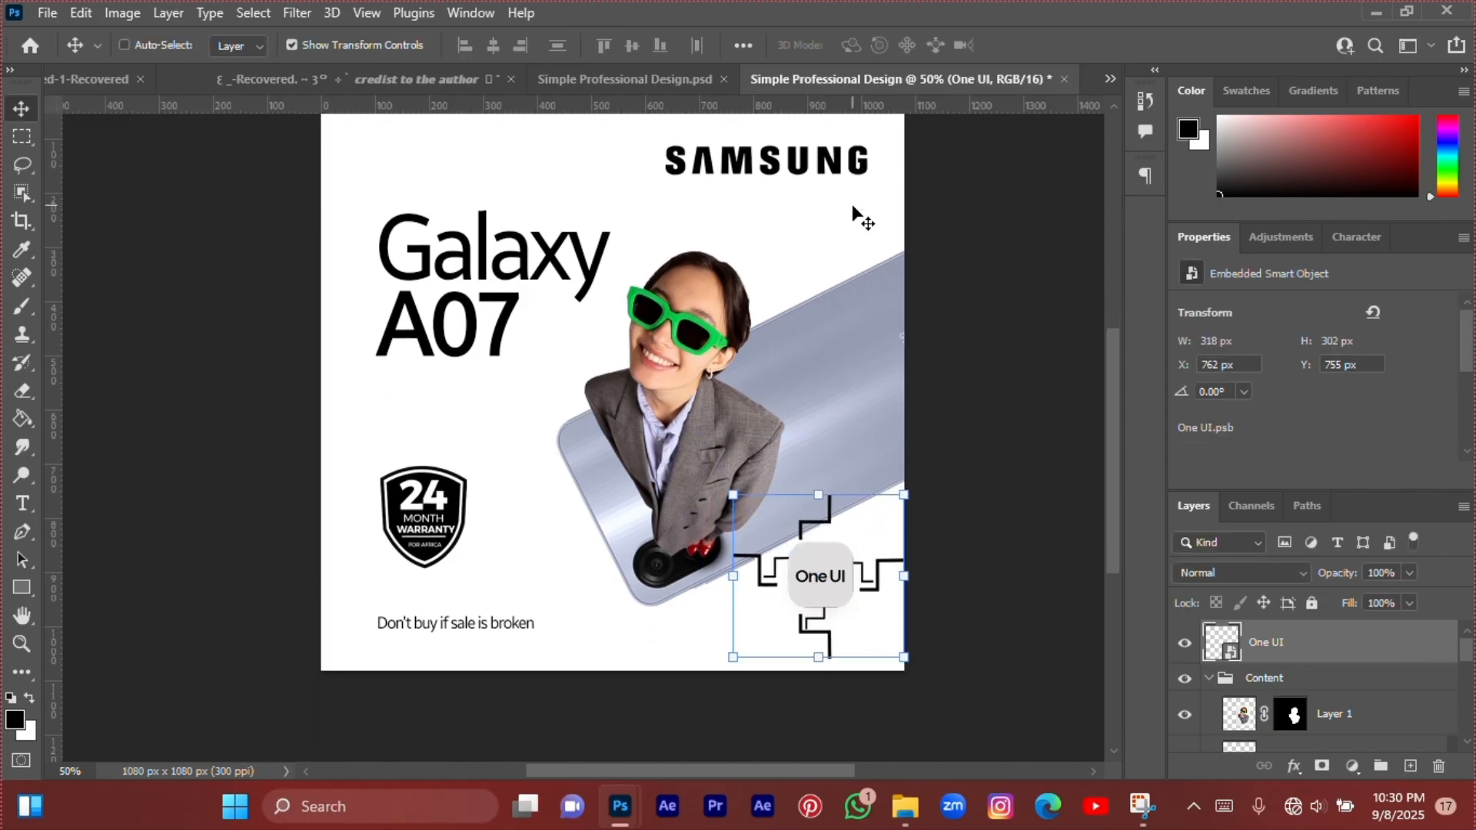
{"action": "key", "text": "ctrl+plus"}
{"action": "scroll", "coordinate": [847, 209], "scroll_direction": "up", "scroll_amount": 1}
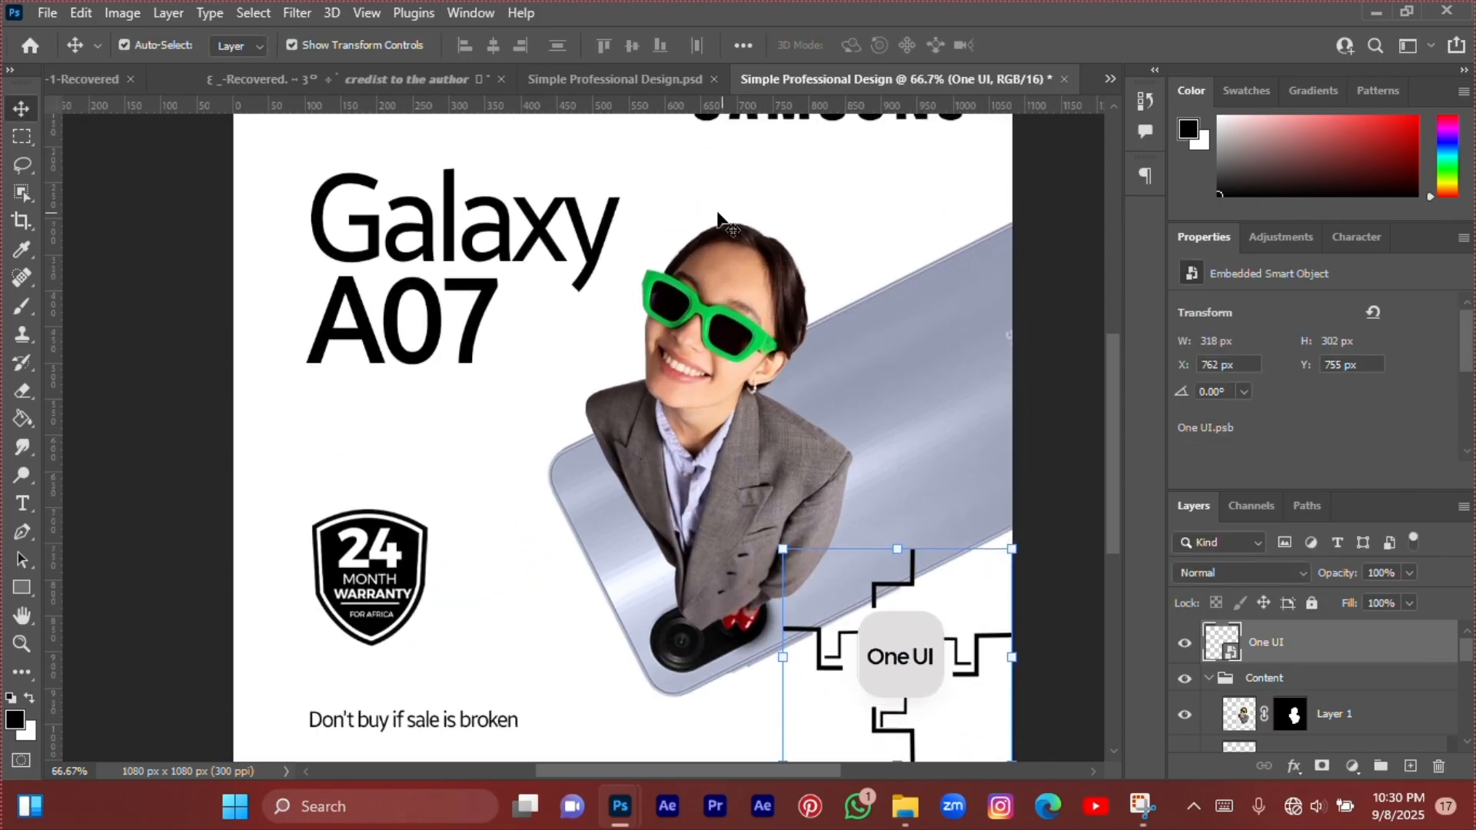
{"action": "left_click_drag", "start_coordinate": [701, 197], "coordinate": [744, 604]}
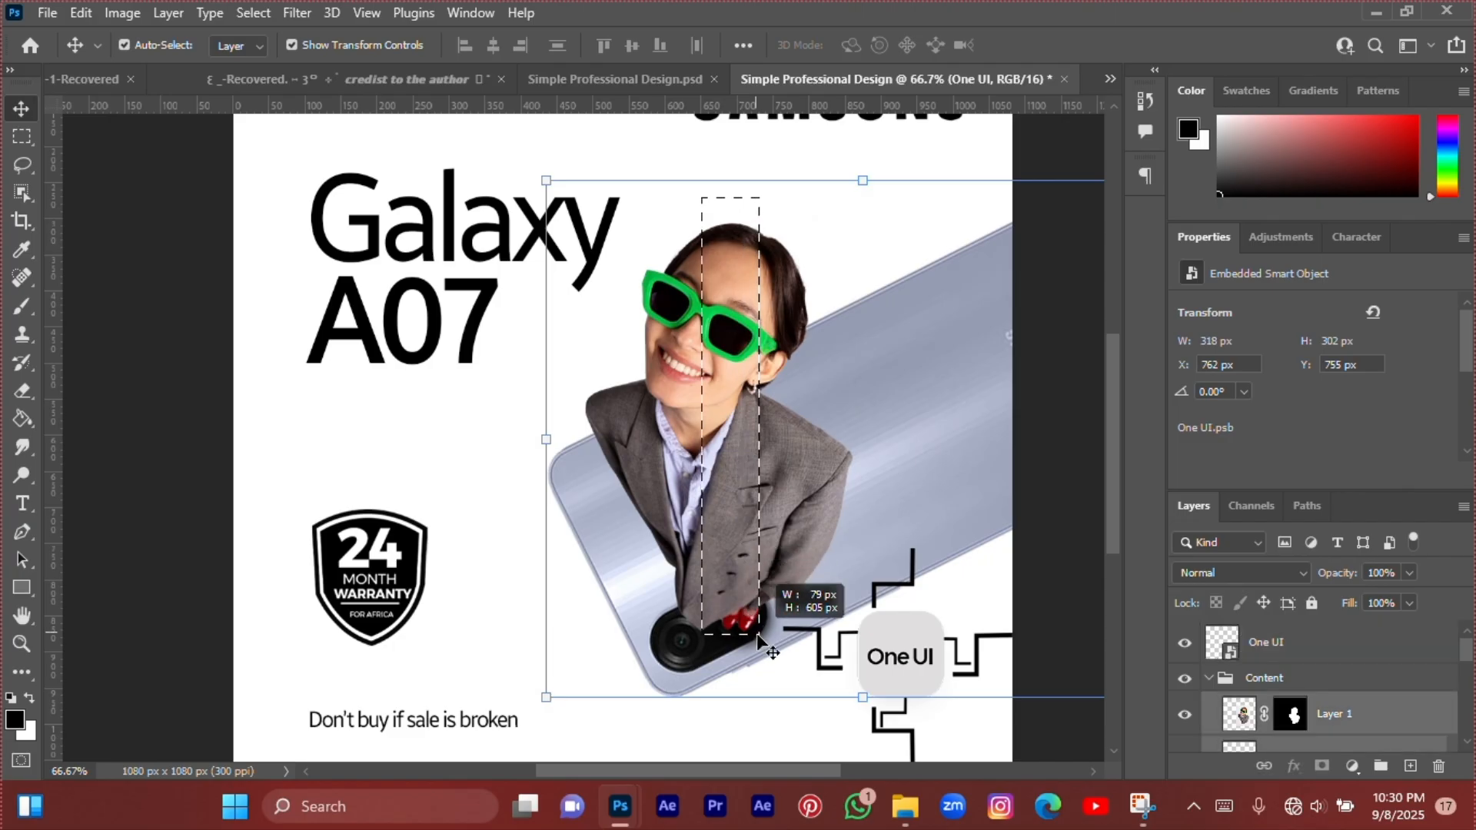
{"action": "left_click_drag", "start_coordinate": [736, 528], "coordinate": [735, 514]}
{"action": "key", "text": "Right"}
{"action": "key", "text": "Right"}
{"action": "key", "text": "Right"}
{"action": "key", "text": "Right"}
{"action": "key", "text": "Right"}
{"action": "key", "text": "Right"}
{"action": "key", "text": "Right"}
{"action": "key", "text": "Right"}
{"action": "key", "text": "Right"}
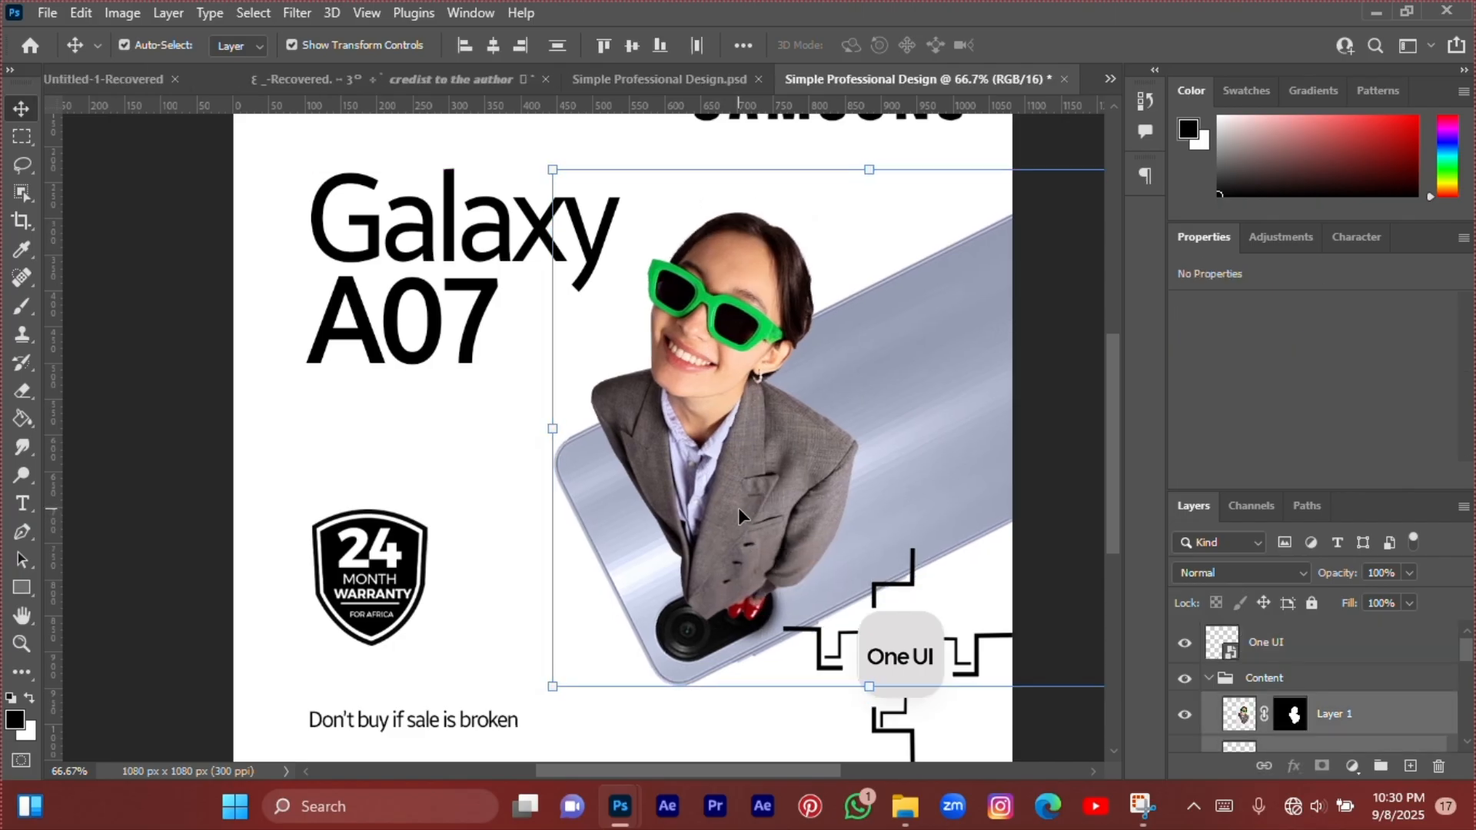
Nudge the selected woman and phone layers upward to leave more room above the One UI emblem.
{"action": "key", "text": "Up"}
{"action": "key", "text": "Up"}
{"action": "key", "text": "Up"}
{"action": "key", "text": "Up"}
{"action": "key", "text": "Up"}
{"action": "key", "text": "Up"}
{"action": "key", "text": "Up"}
{"action": "key", "text": "Up"}
{"action": "key", "text": "Up"}
{"action": "key", "text": "Up"}
{"action": "key", "text": "Up"}
{"action": "key", "text": "Up"}
{"action": "key", "text": "Up"}
{"action": "key", "text": "Up"}
{"action": "key", "text": "Up"}
{"action": "key", "text": "Up"}
{"action": "key", "text": "Up"}
{"action": "key", "text": "Up"}
{"action": "key", "text": "Up"}
{"action": "key", "text": "Up"}
{"action": "key", "text": "Up"}
{"action": "key", "text": "Up"}
{"action": "key", "text": "Up"}
{"action": "key", "text": "Up"}
{"action": "key", "text": "Up"}
{"action": "key", "text": "Up"}
{"action": "key", "text": "Up"}
{"action": "key", "text": "Up"}
{"action": "key", "text": "Up"}
{"action": "key", "text": "Up"}
{"action": "key", "text": "Up"}
{"action": "key", "text": "Up"}
{"action": "key", "text": "Up"}
{"action": "key", "text": "Up"}
{"action": "key", "text": "Up"}
{"action": "key", "text": "Up"}
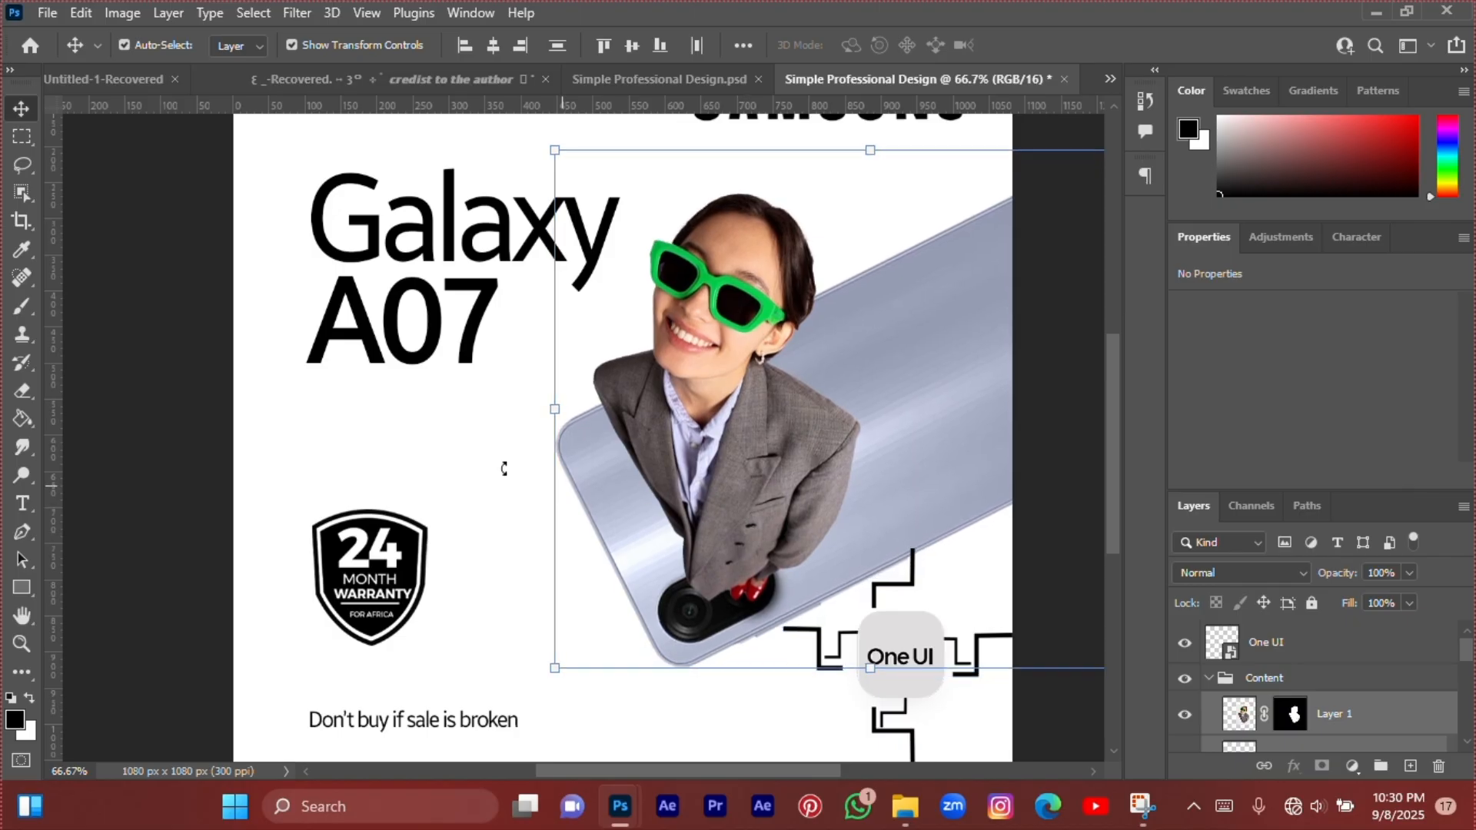
{"action": "left_click", "coordinate": [339, 468]}
Scale the One UI emblem down to 39.26% and place it just below the phone's lower edge.
{"action": "scroll", "coordinate": [906, 524], "scroll_direction": "down", "scroll_amount": 3}
{"action": "left_click", "coordinate": [905, 524]}
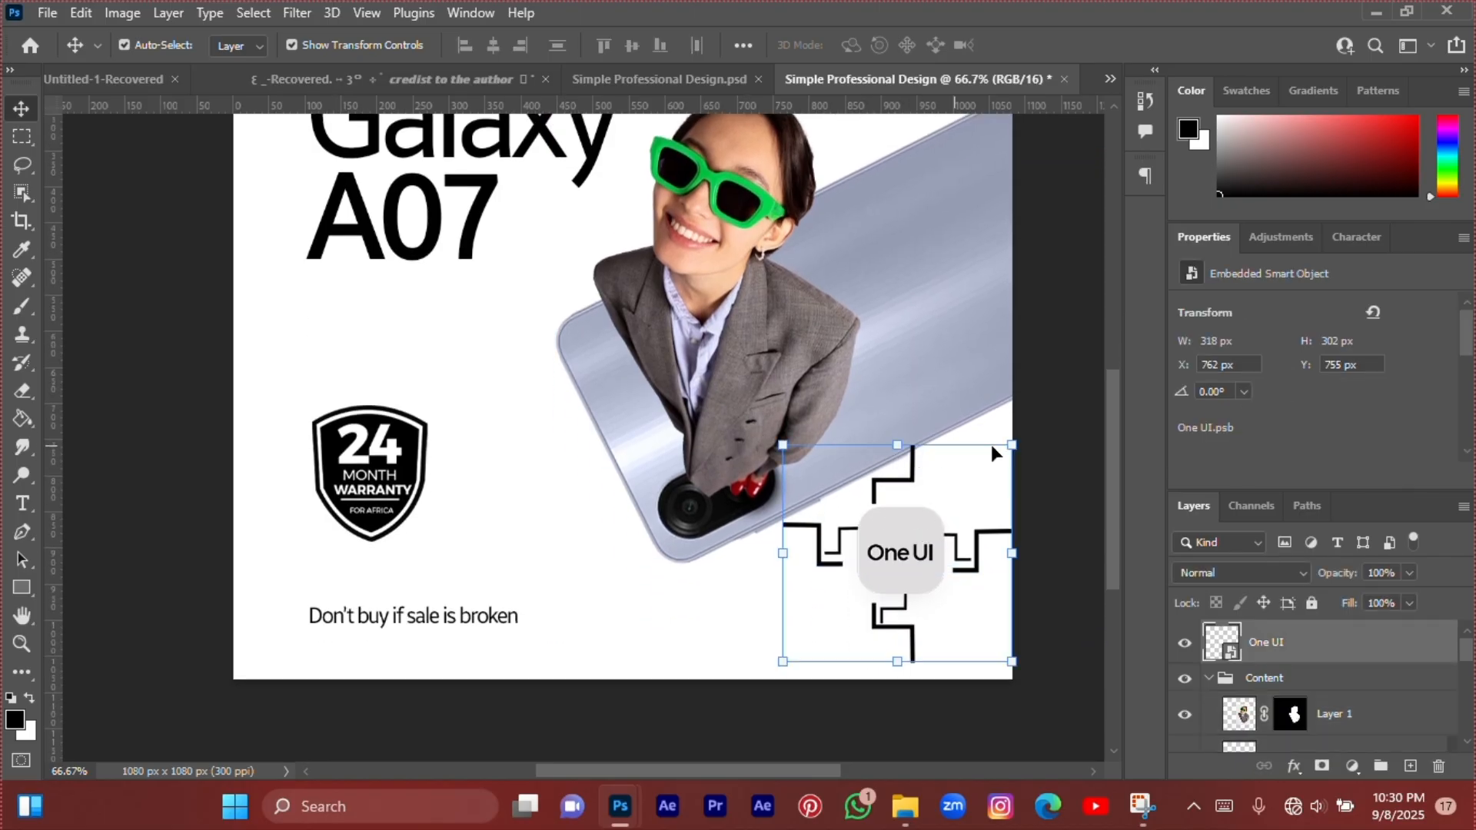
{"action": "left_click_drag", "start_coordinate": [1003, 445], "coordinate": [915, 536]}
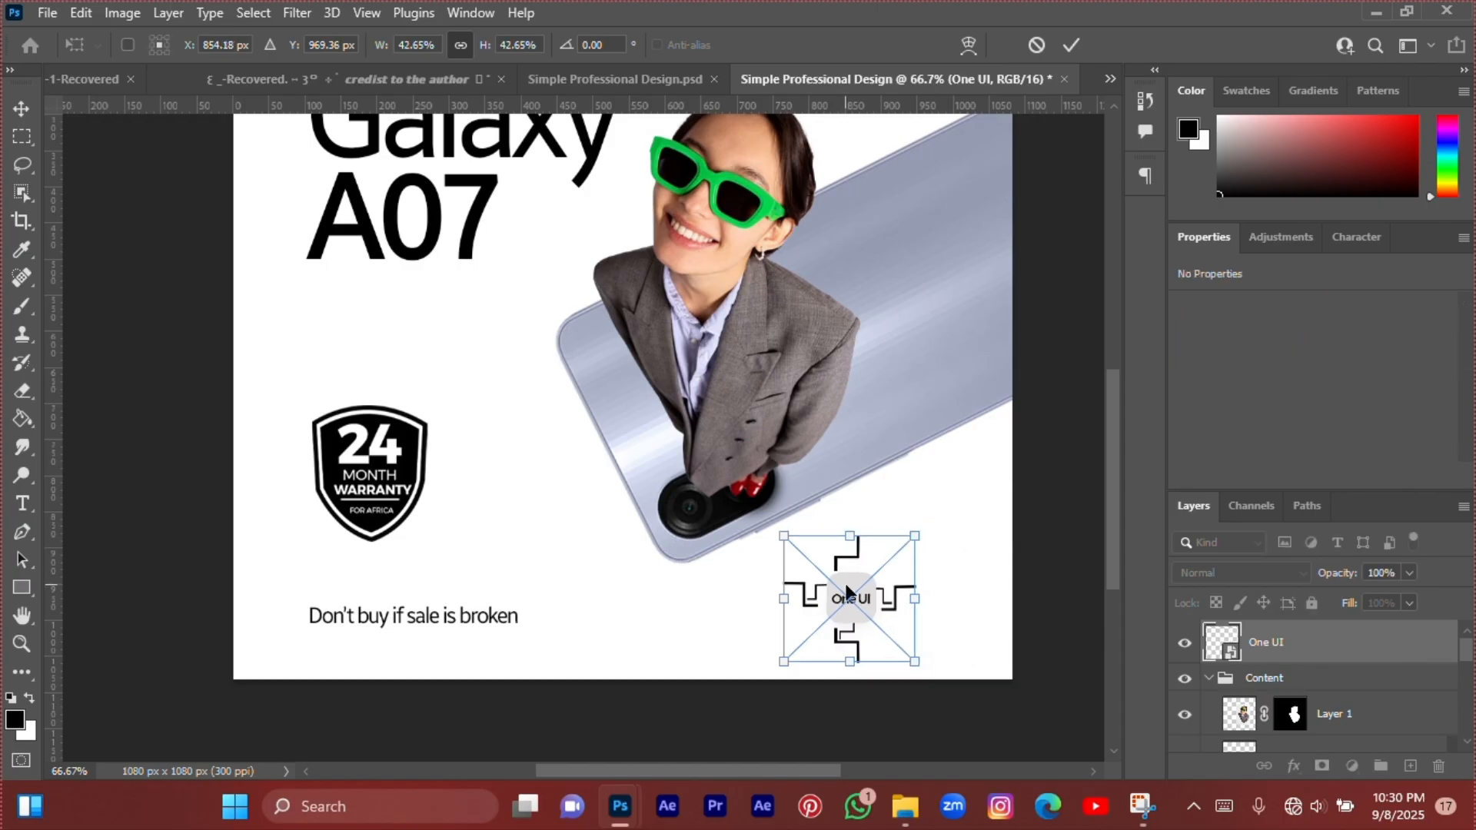
{"action": "left_click_drag", "start_coordinate": [853, 592], "coordinate": [832, 589]}
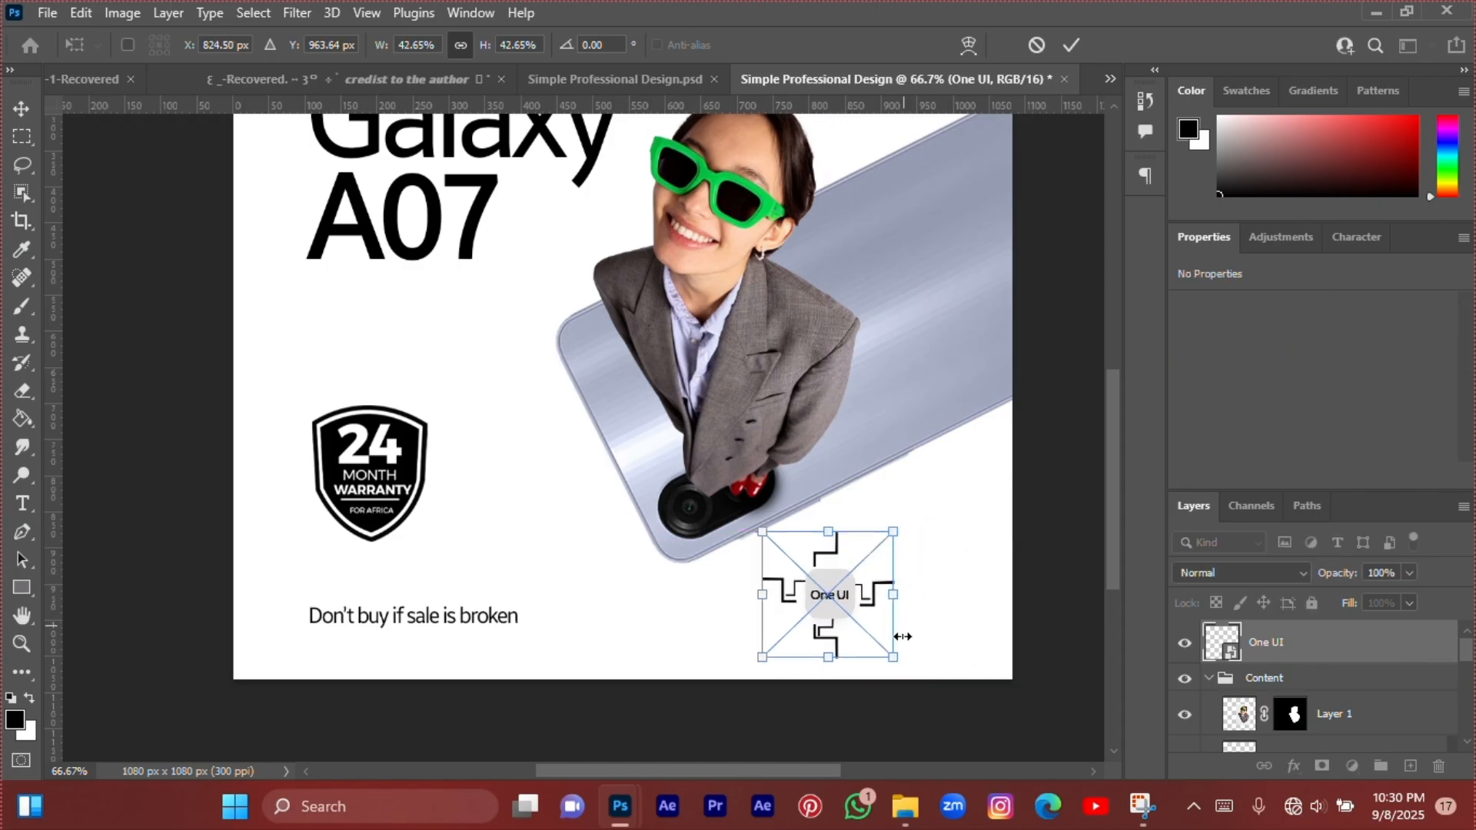
{"action": "left_click_drag", "start_coordinate": [892, 657], "coordinate": [883, 645]}
{"action": "left_click_drag", "start_coordinate": [868, 593], "coordinate": [856, 593]}
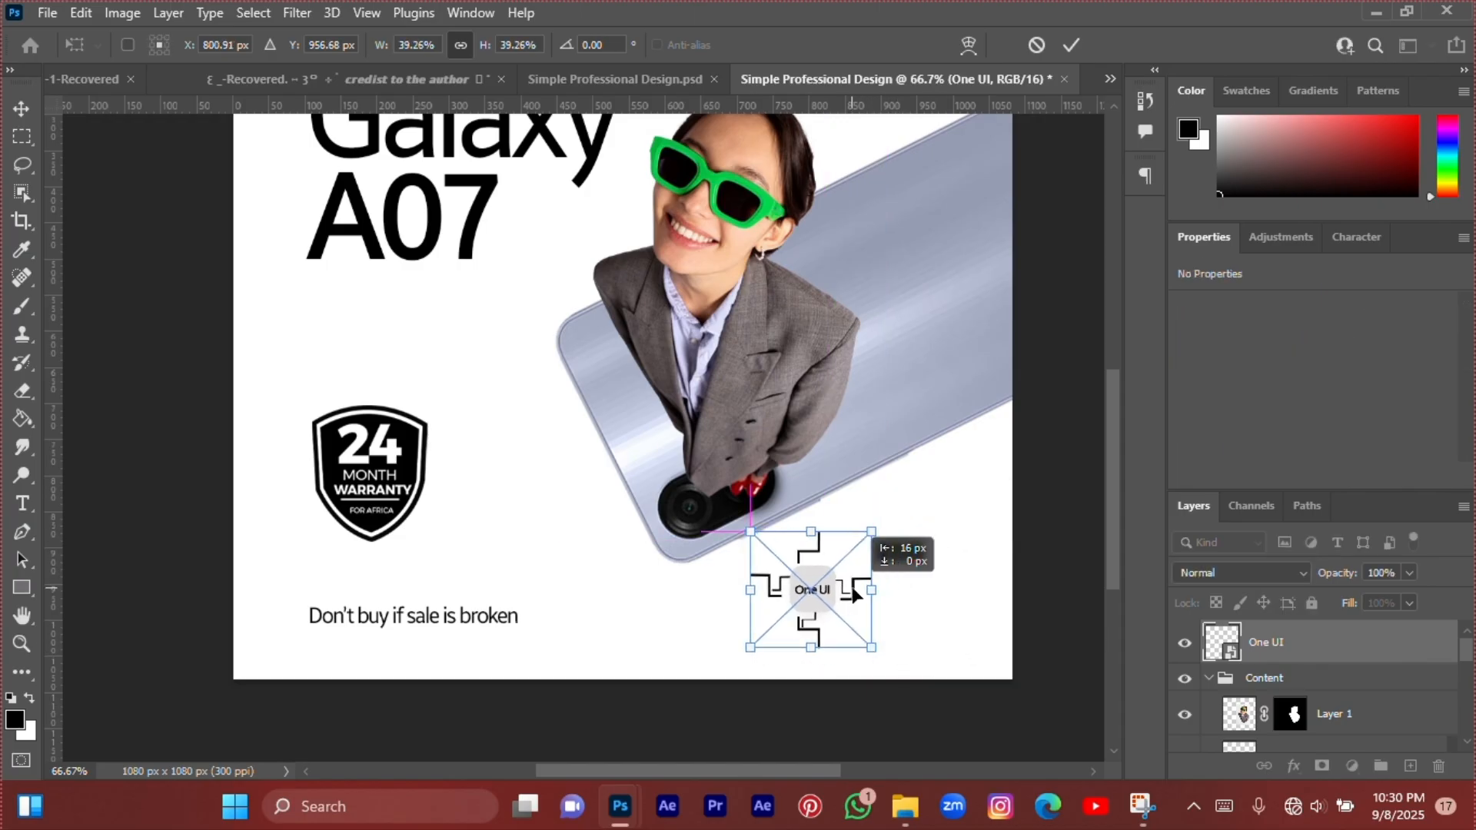
{"action": "key", "text": "Return"}
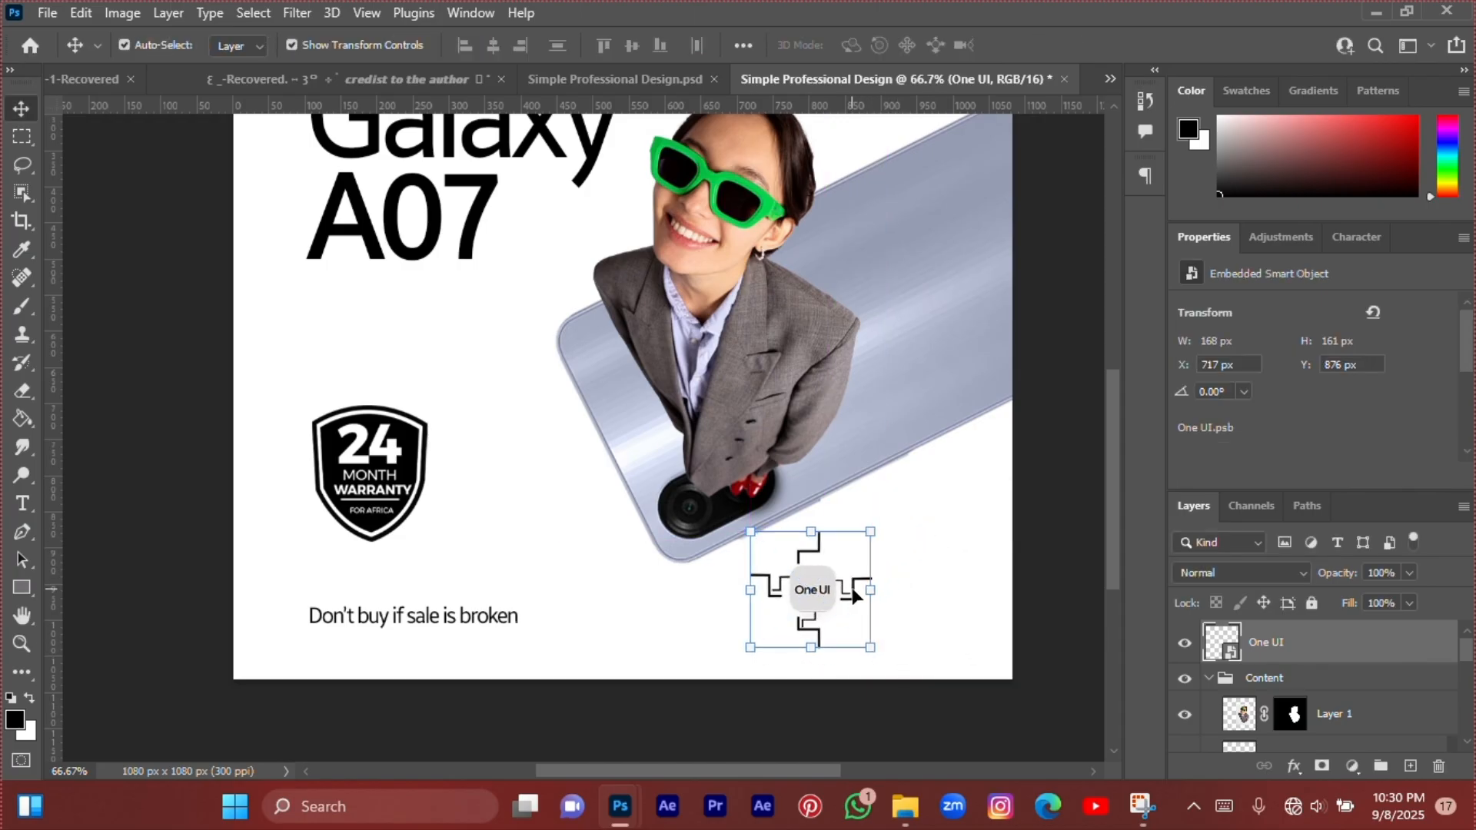
{"action": "left_click", "coordinate": [934, 542]}
{"action": "left_click", "coordinate": [834, 595]}
{"action": "scroll", "coordinate": [829, 599], "scroll_direction": "up", "scroll_amount": 1}
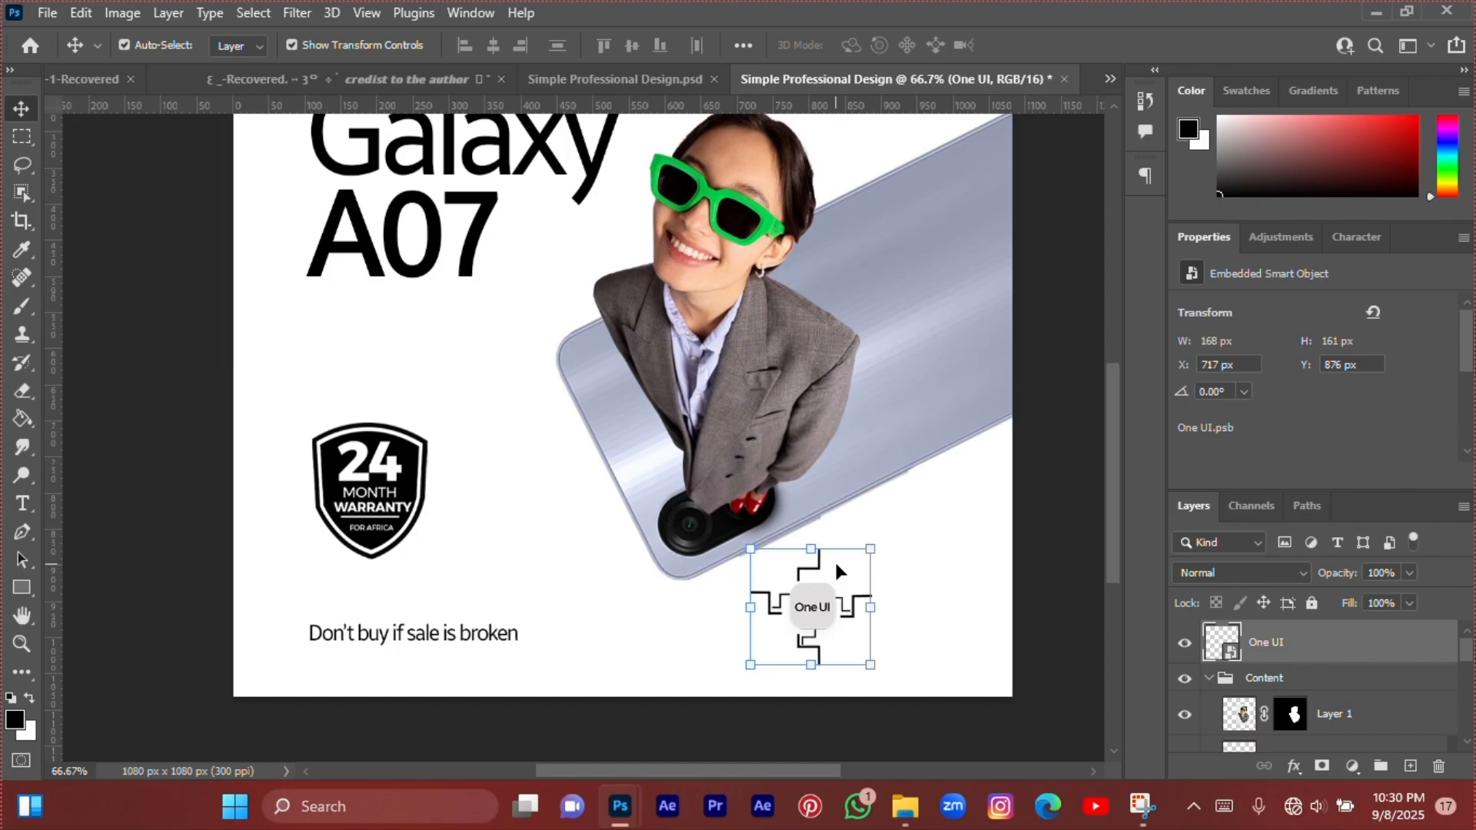
{"action": "left_click", "coordinate": [949, 571]}
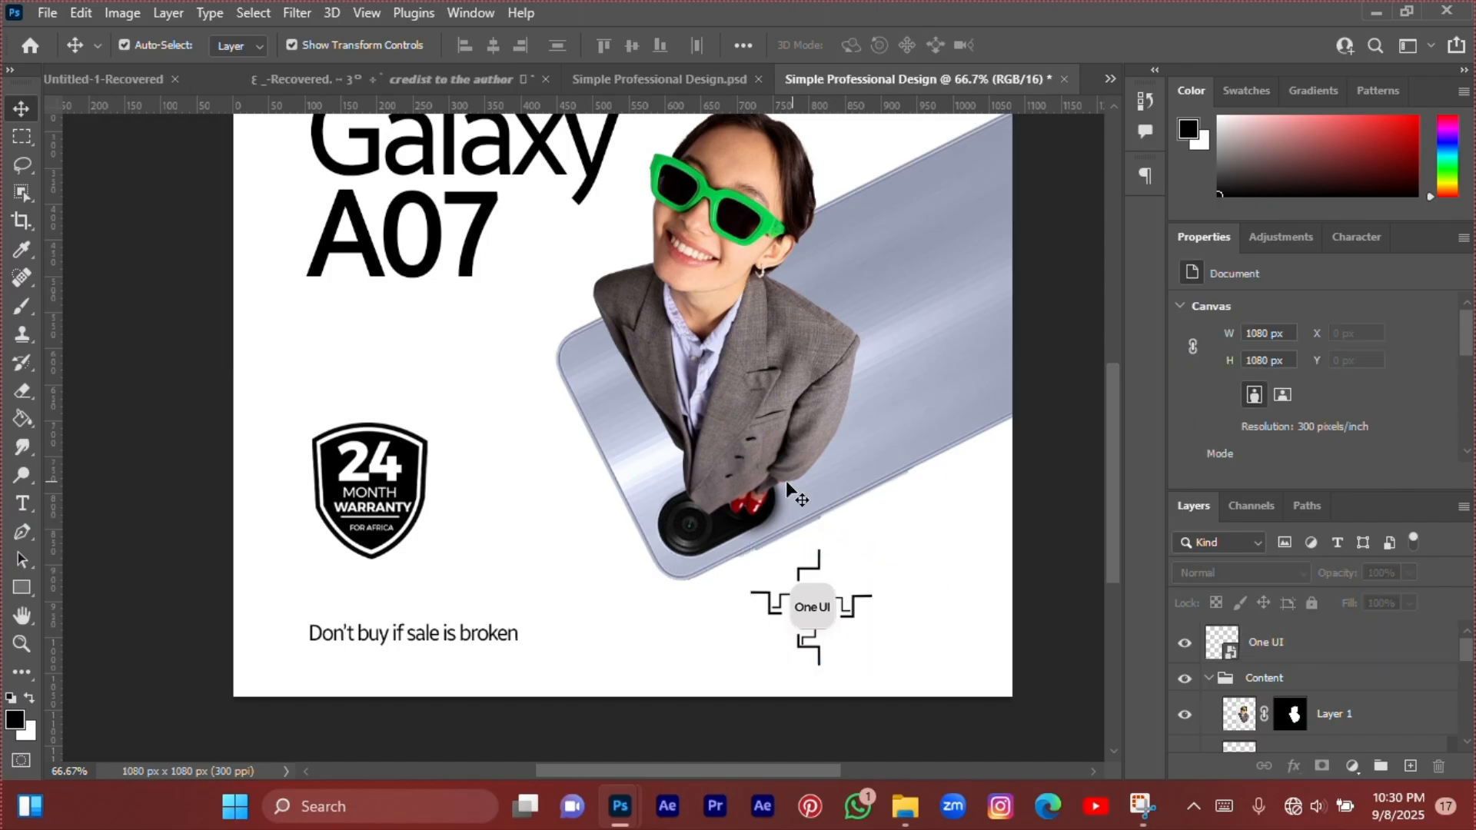
Select the woman and phone layers together and nudge them slightly to the right.
{"action": "scroll", "coordinate": [797, 496], "scroll_direction": "up", "scroll_amount": 4}
{"action": "left_click_drag", "start_coordinate": [657, 211], "coordinate": [838, 601]}
{"action": "left_click_drag", "start_coordinate": [837, 452], "coordinate": [841, 444]}
{"action": "scroll", "coordinate": [841, 444], "scroll_direction": "down", "scroll_amount": 3}
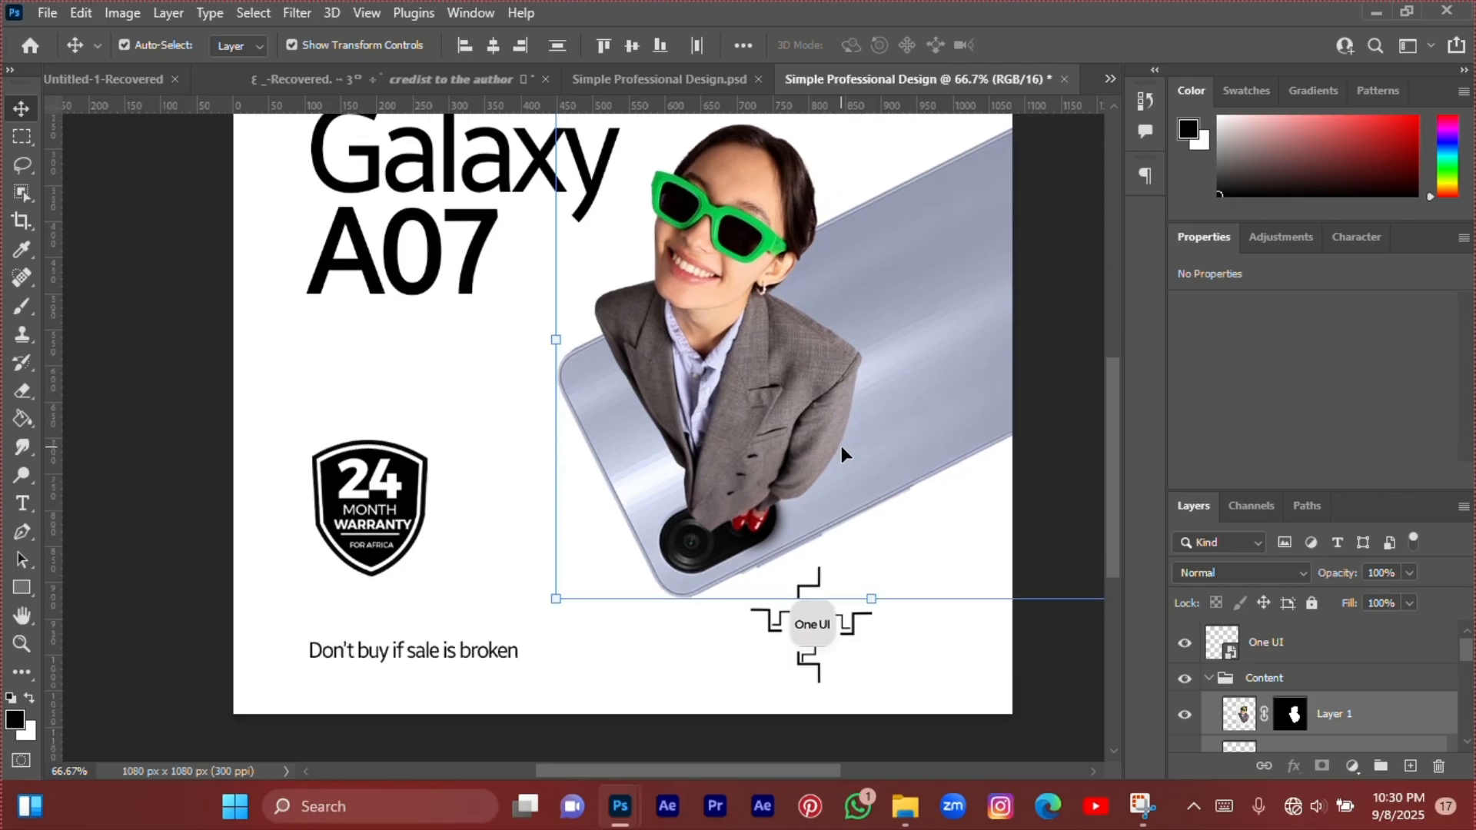
{"action": "key", "text": "Right"}
{"action": "key", "text": "Right"}
{"action": "key", "text": "Right"}
{"action": "key", "text": "Right"}
{"action": "key", "text": "Right"}
{"action": "key", "text": "Right"}
{"action": "key", "text": "Right"}
{"action": "key", "text": "Right"}
{"action": "key", "text": "Right"}
{"action": "key", "text": "Right"}
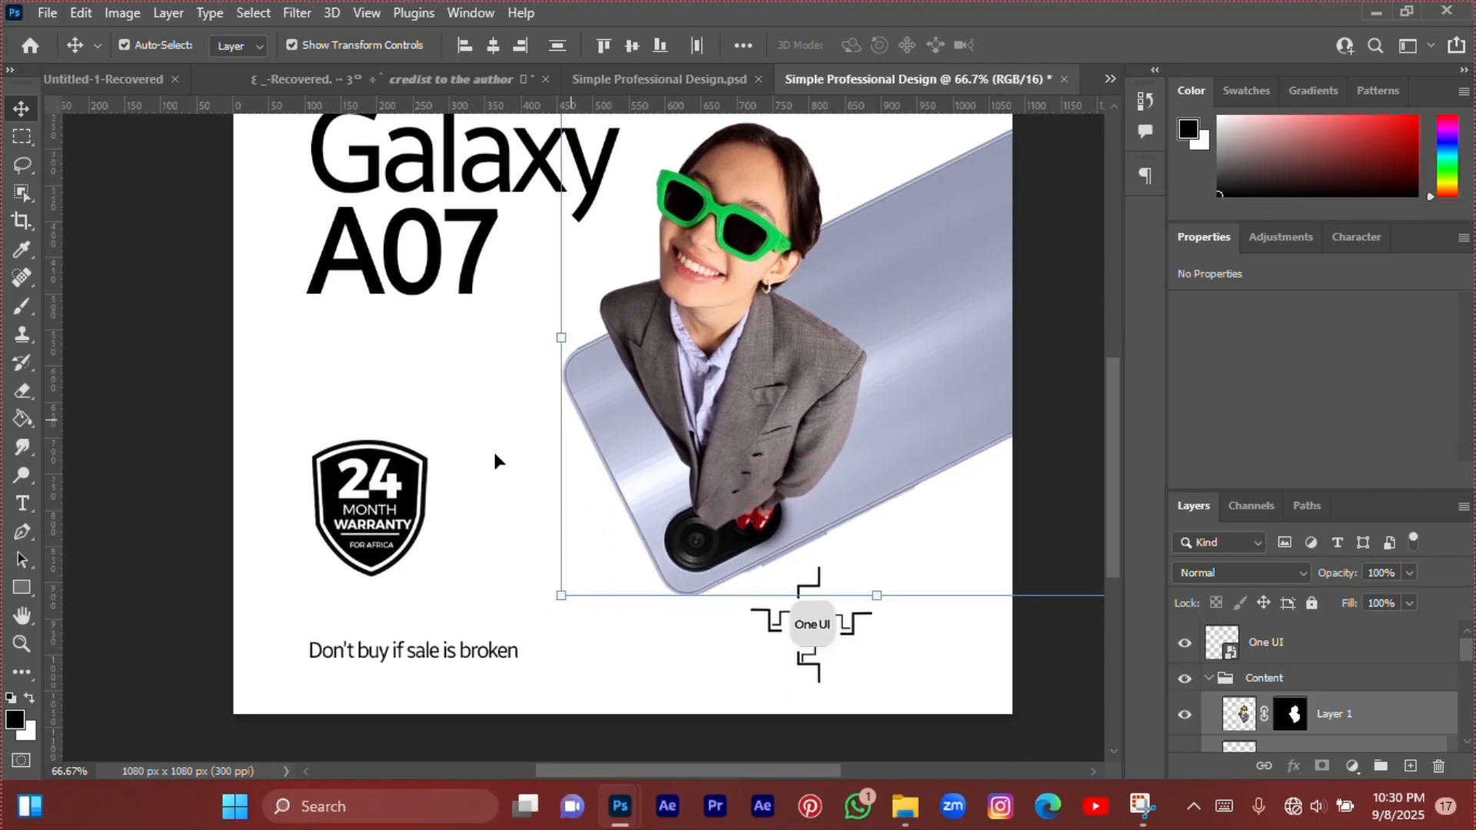
{"action": "left_click", "coordinate": [396, 422]}
Move the One UI emblem slightly down and to the left, to X 709 px and Y 890 px.
{"action": "scroll", "coordinate": [400, 422], "scroll_direction": "up", "scroll_amount": 5}
{"action": "scroll", "coordinate": [646, 400], "scroll_direction": "down", "scroll_amount": 5}
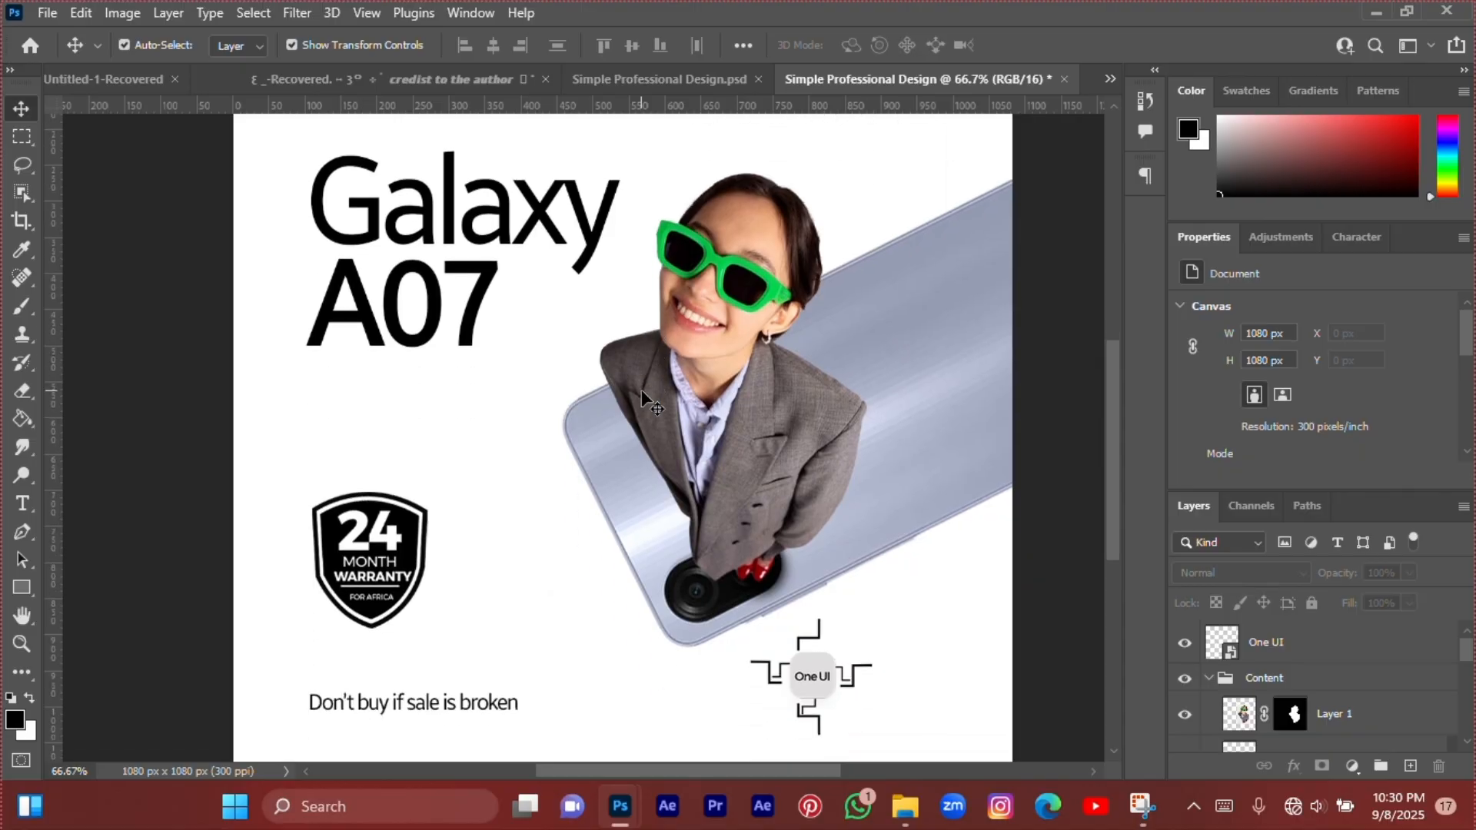
{"action": "left_click", "coordinate": [821, 560]}
{"action": "left_click_drag", "start_coordinate": [820, 559], "coordinate": [807, 565]}
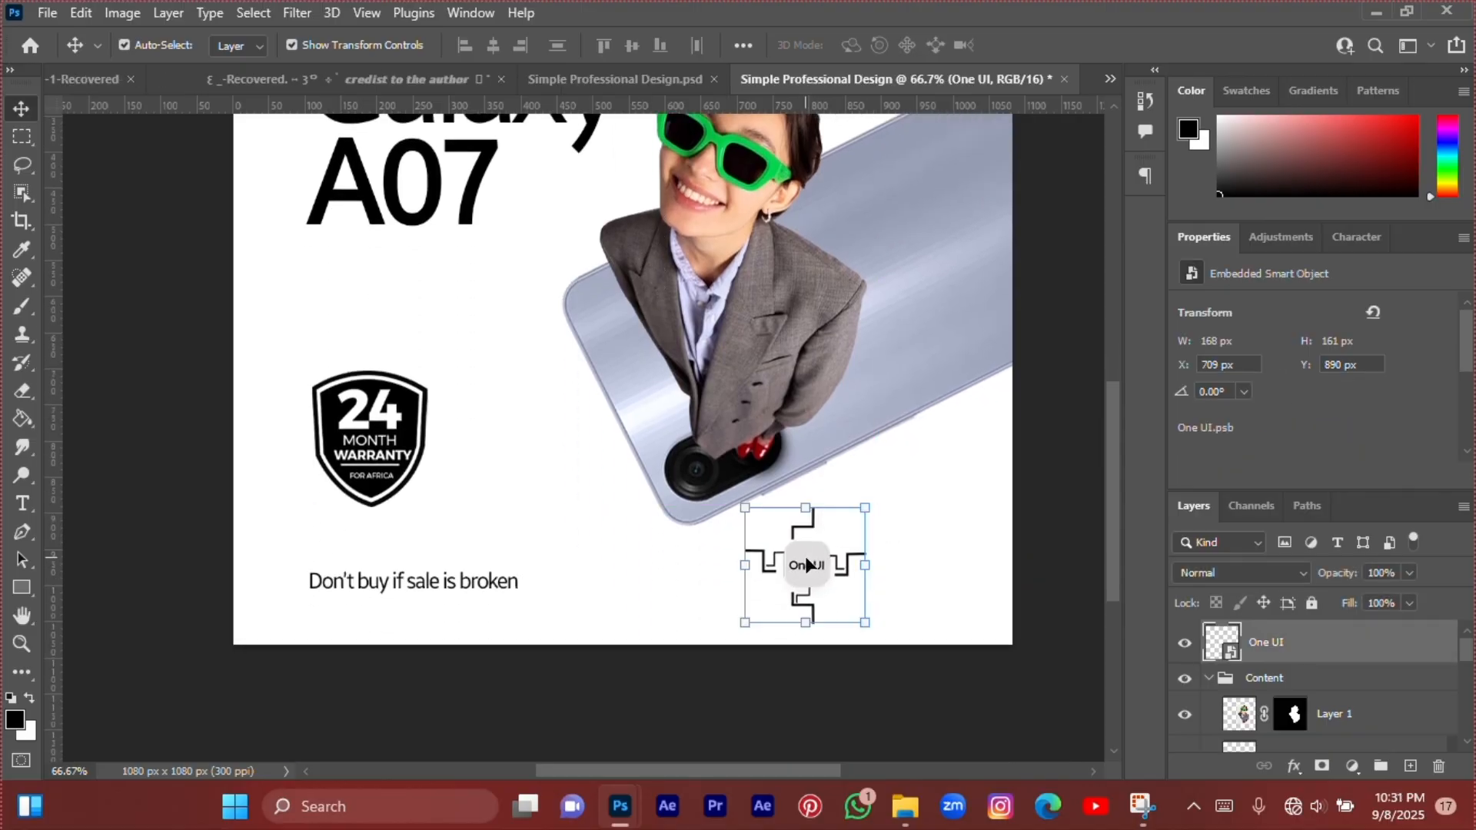
{"action": "left_click", "coordinate": [538, 534]}
Duplicate the A07 text layer and place the copy just below the original.
{"action": "scroll", "coordinate": [449, 445], "scroll_direction": "up", "scroll_amount": 1}
{"action": "left_click", "coordinate": [442, 263]}
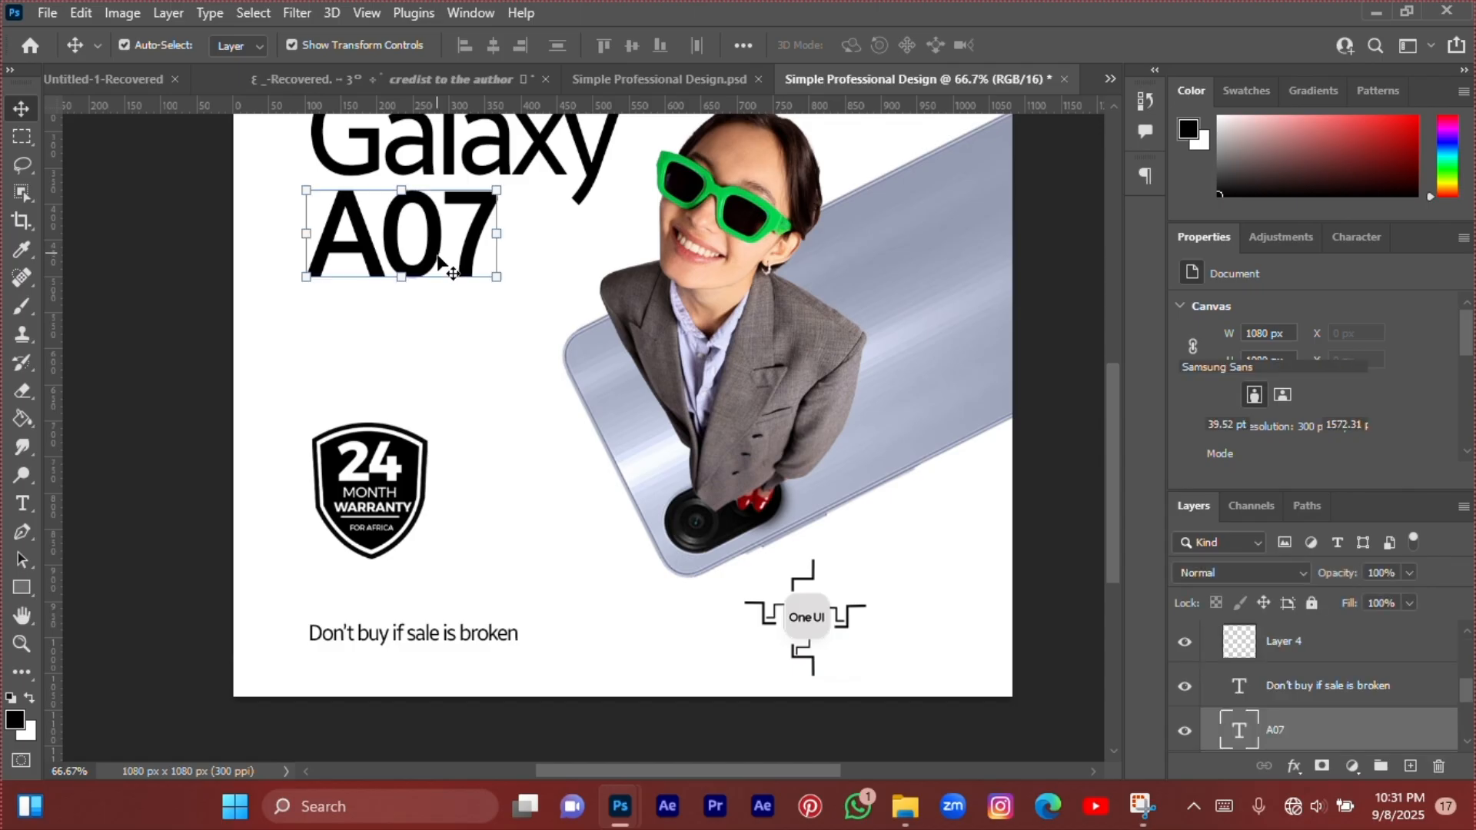
{"action": "key", "text": "ctrl+j"}
{"action": "left_click_drag", "start_coordinate": [442, 263], "coordinate": [459, 375]}
Replace the duplicated A07 text with "Version 7.0".
{"action": "double_click", "coordinate": [459, 366]}
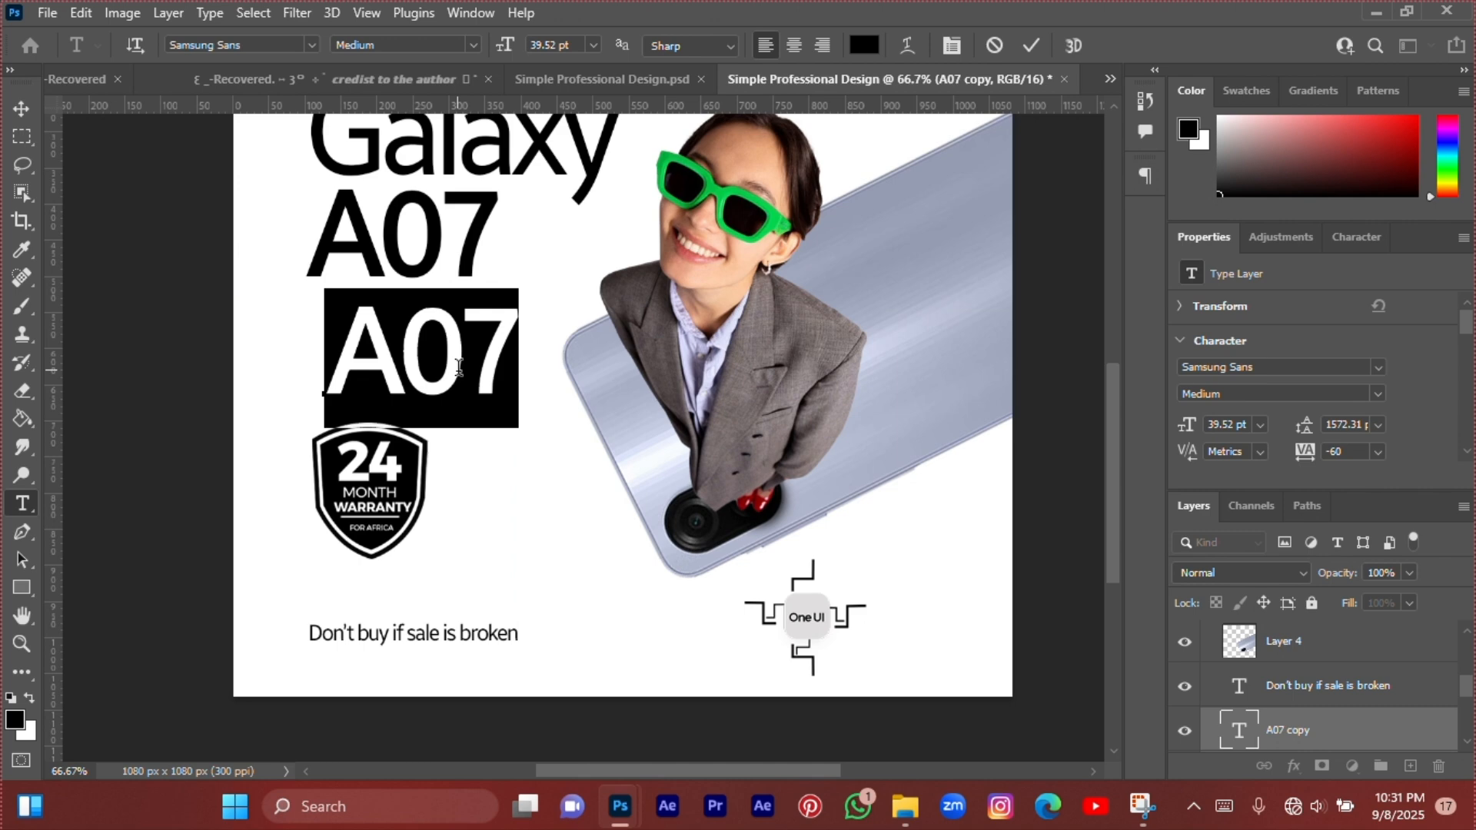
{"action": "type", "text": "And"}
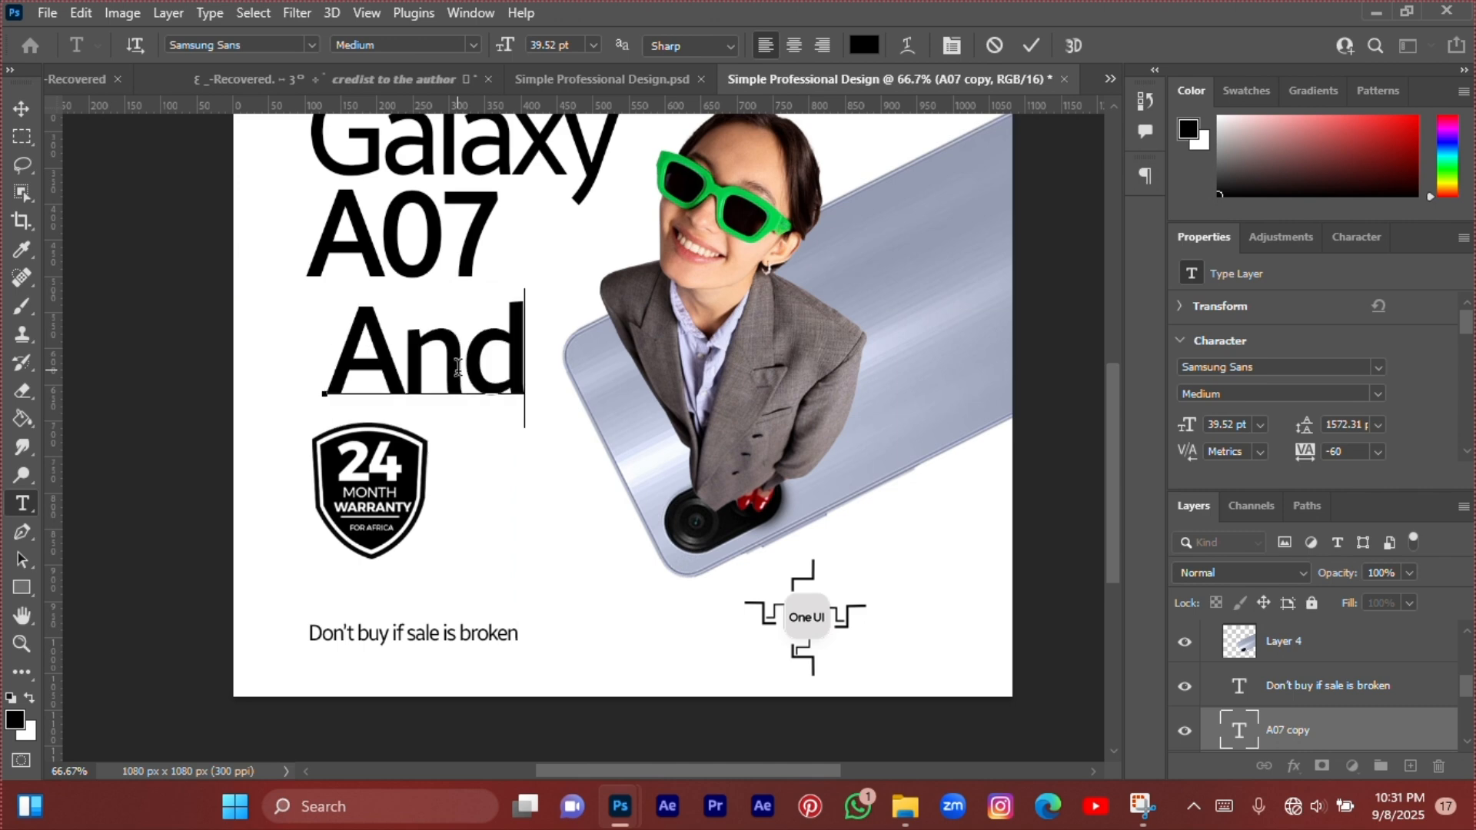
{"action": "key", "text": "BackSpace"}
{"action": "key", "text": "BackSpace"}
{"action": "key", "text": "BackSpace"}
{"action": "type", "text": "Versio"}
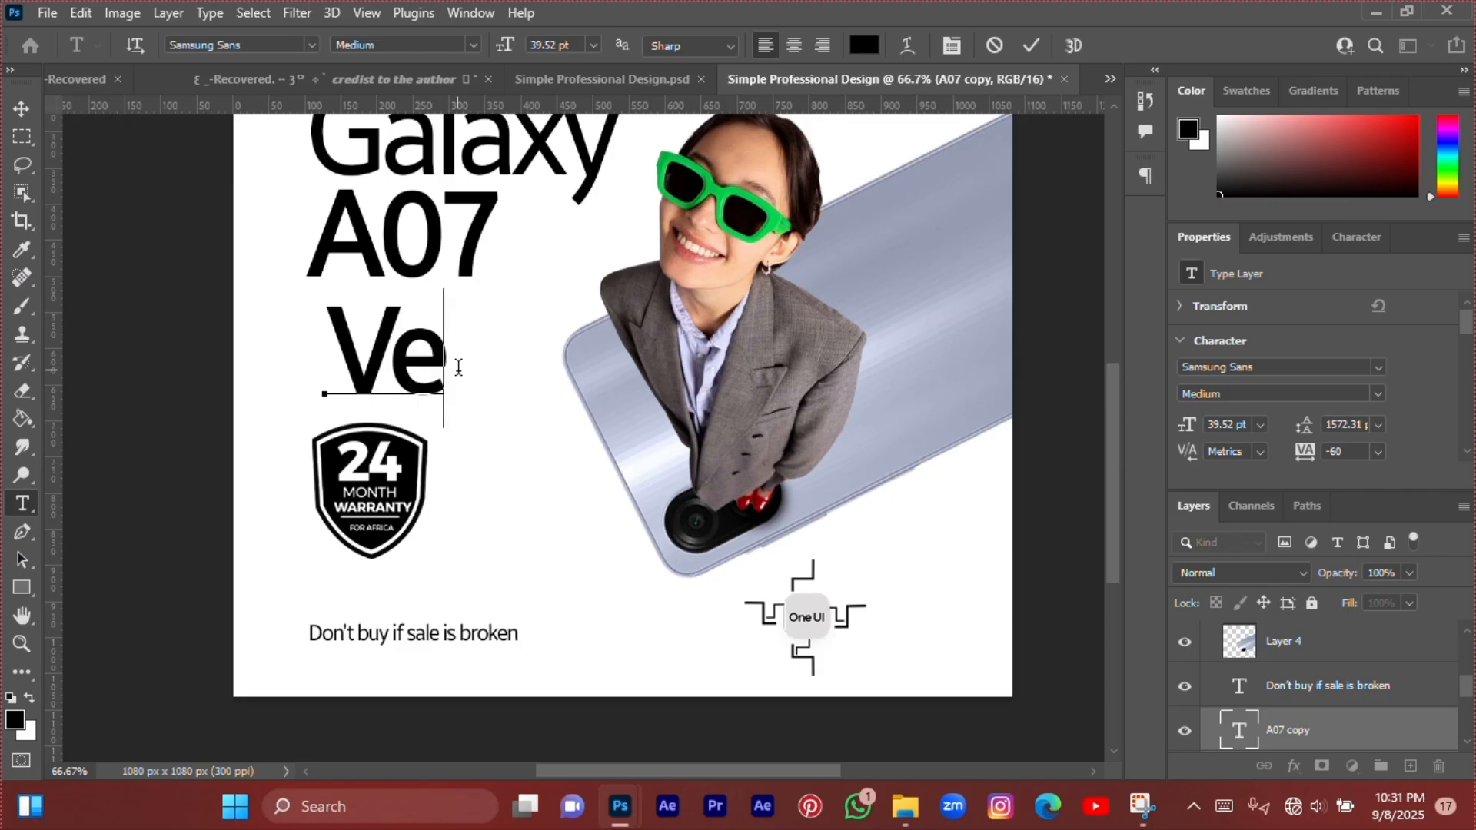
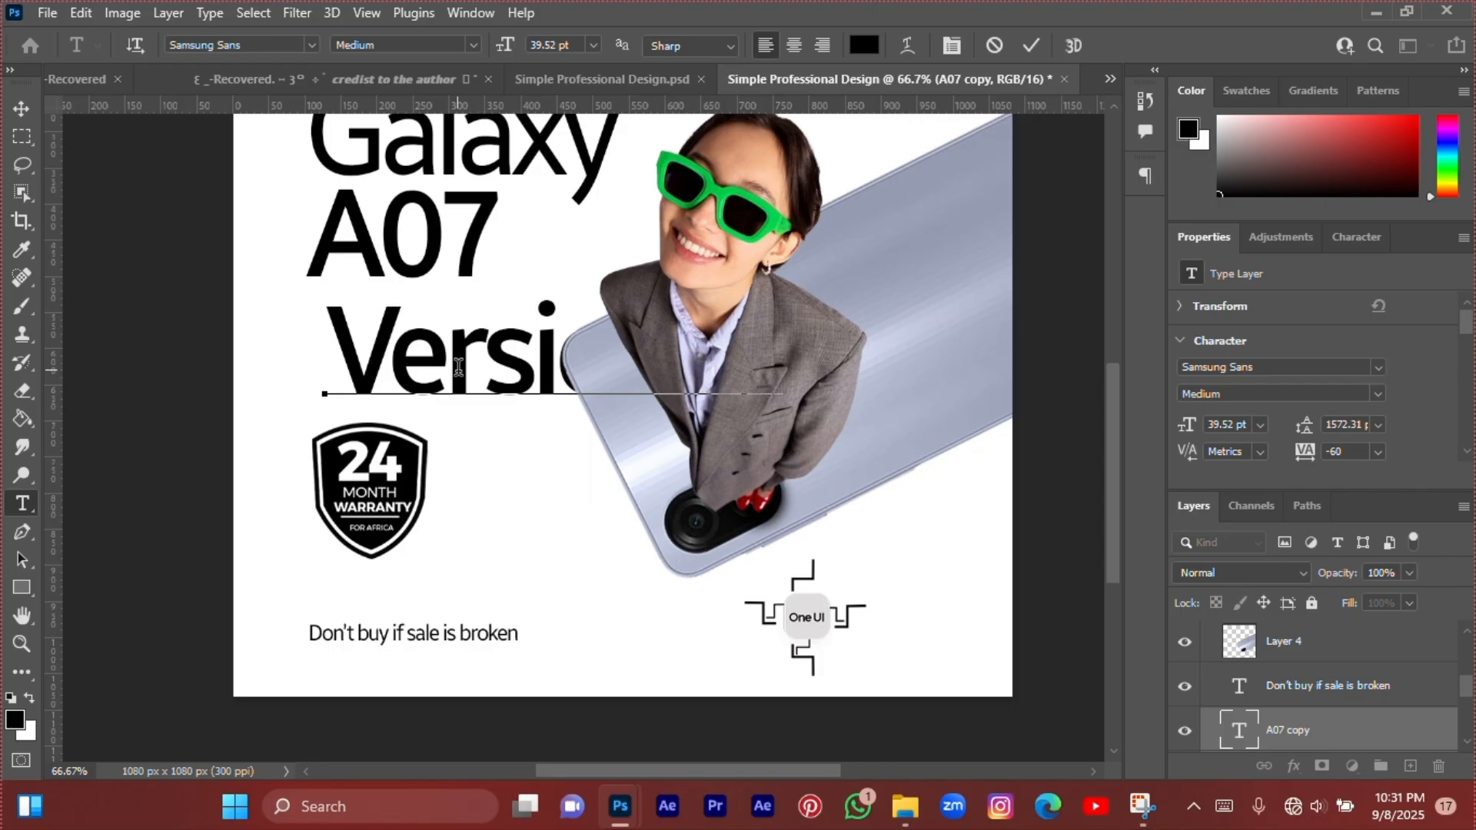
{"action": "key", "text": "BackSpace"}
{"action": "key", "text": "BackSpace"}
{"action": "key", "text": "BackSpace"}
{"action": "type", "text": "n"}
{"action": "left_click", "coordinate": [1031, 45]}
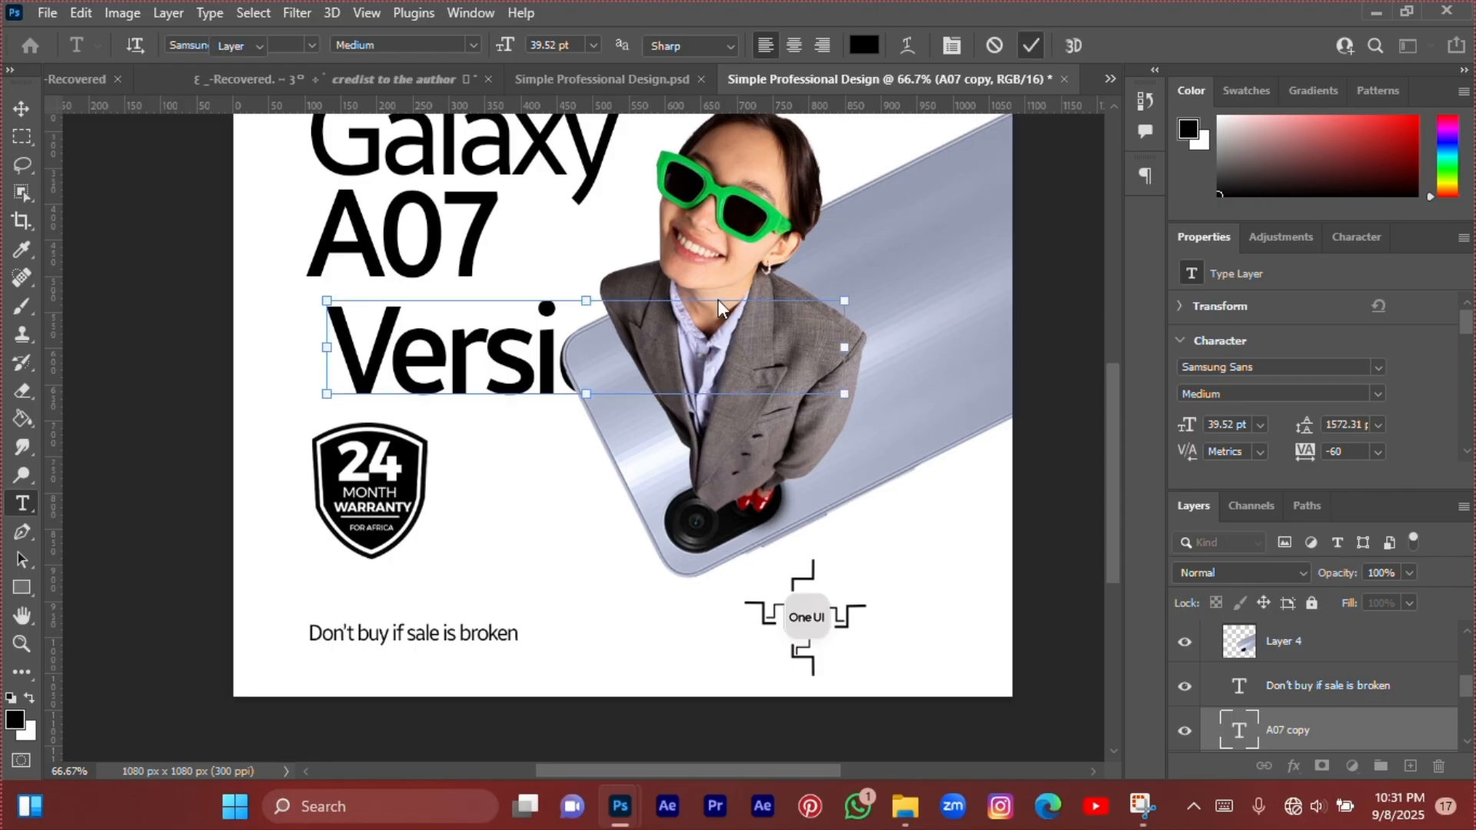
Scale the "Version 7.0" text down to 18.55% and place it to the right of the One UI emblem.
{"action": "key", "text": "ctrl+t"}
{"action": "left_click_drag", "start_coordinate": [853, 359], "coordinate": [590, 357]}
{"action": "left_click_drag", "start_coordinate": [472, 354], "coordinate": [885, 611]}
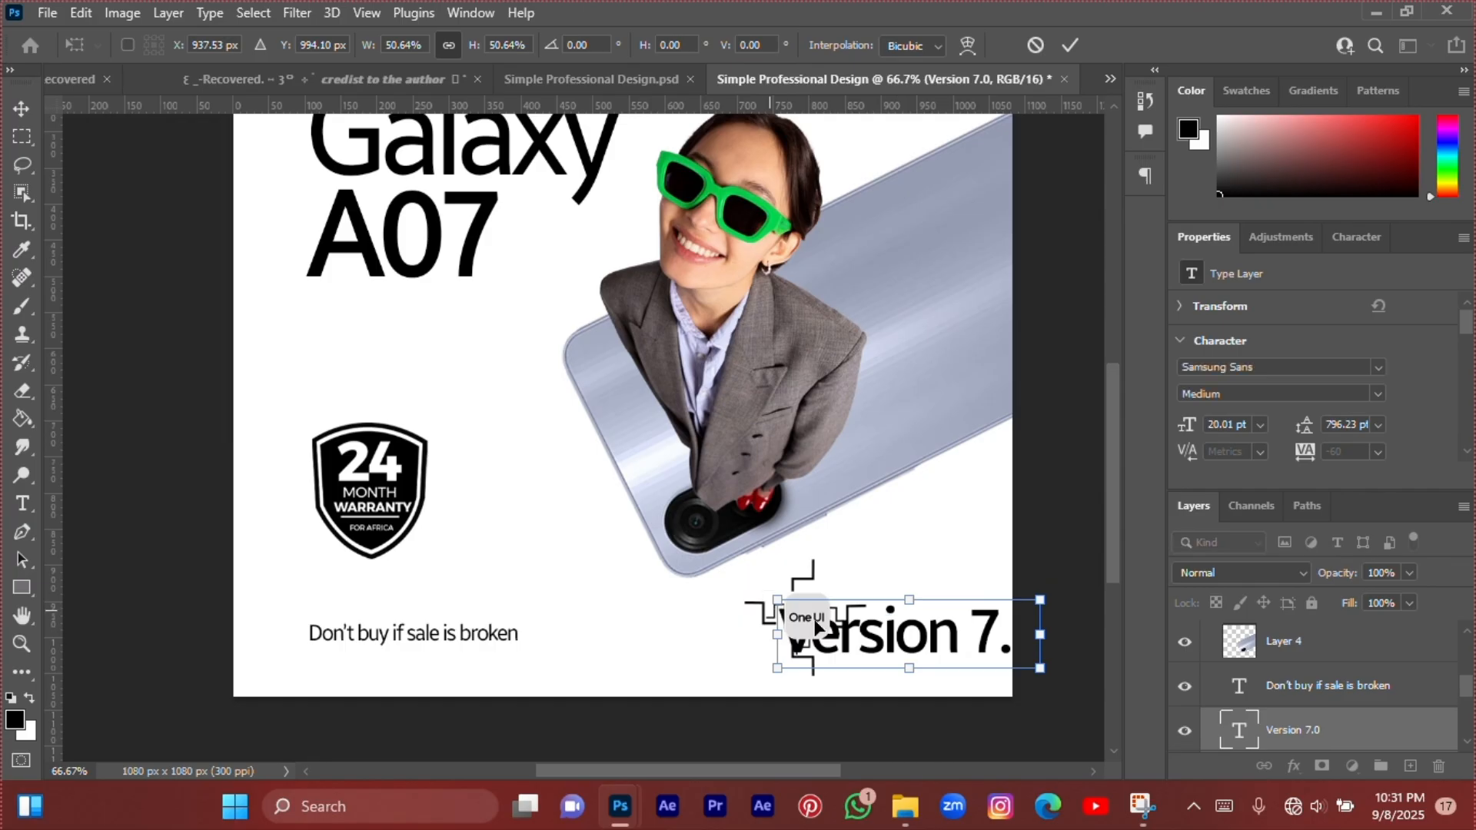
{"action": "scroll", "coordinate": [879, 635], "scroll_direction": "right", "scroll_amount": 3}
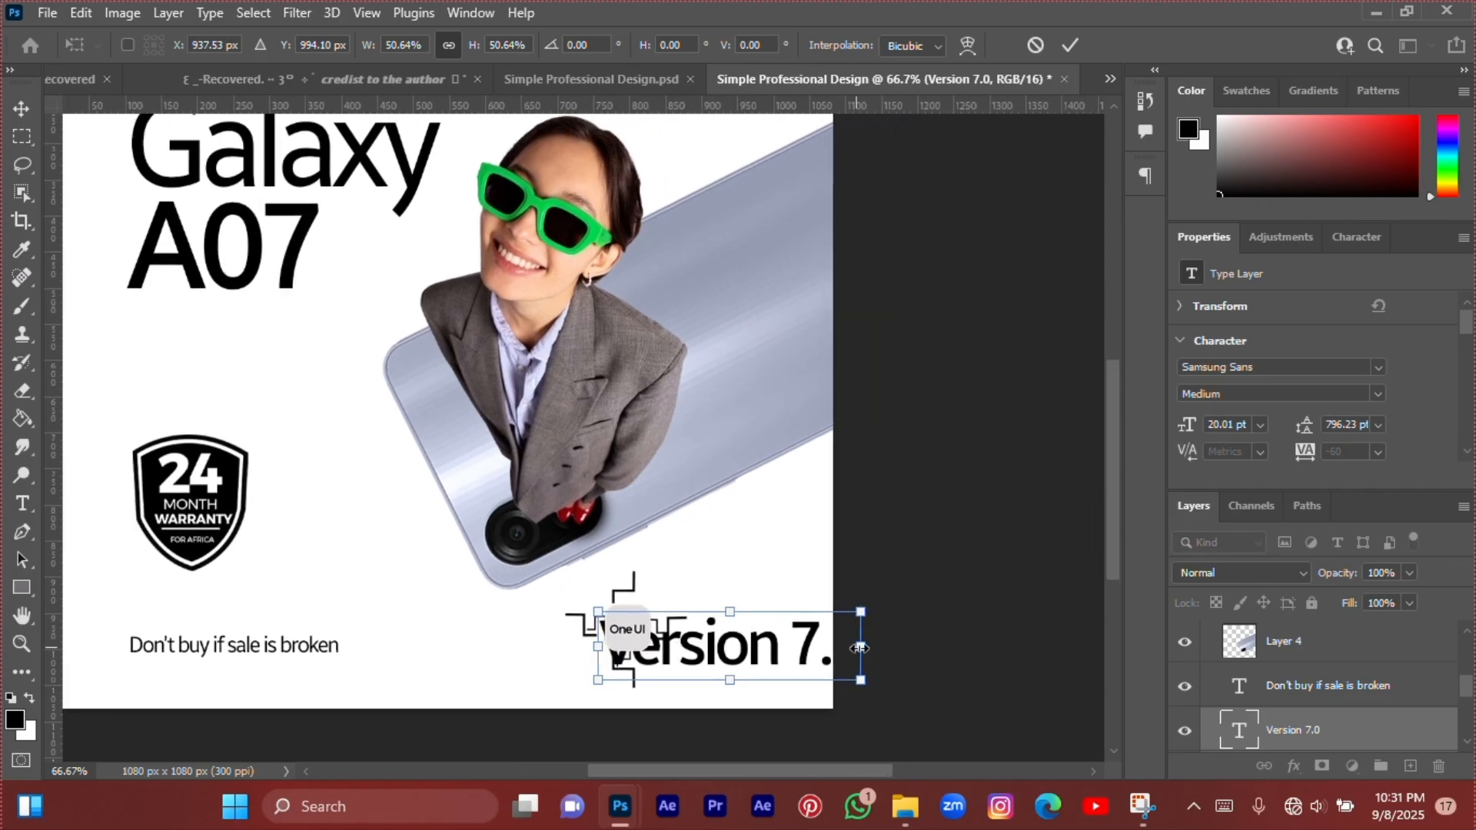
{"action": "left_click_drag", "start_coordinate": [860, 648], "coordinate": [782, 646]}
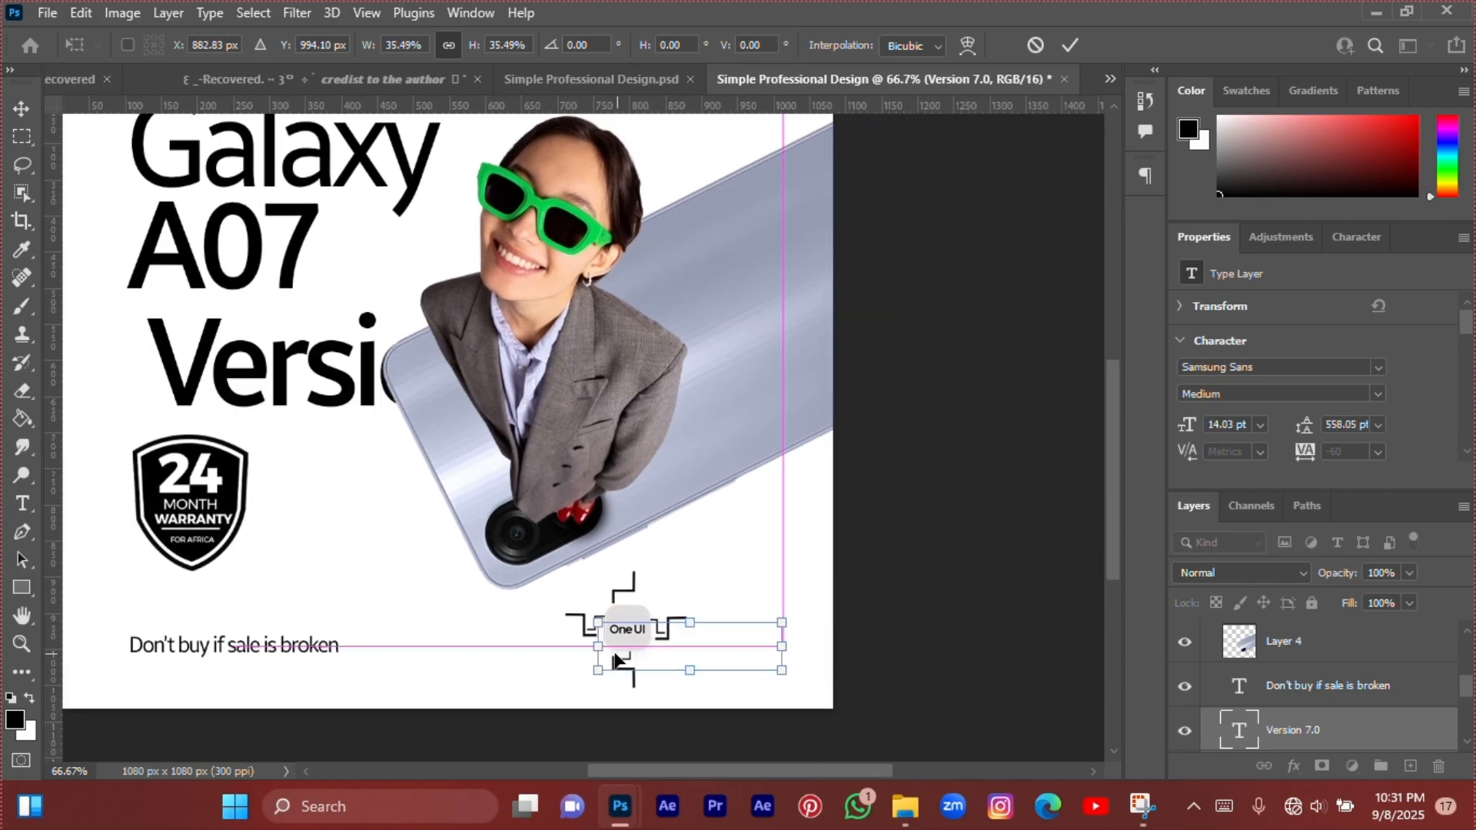
{"action": "left_click_drag", "start_coordinate": [607, 649], "coordinate": [766, 641]}
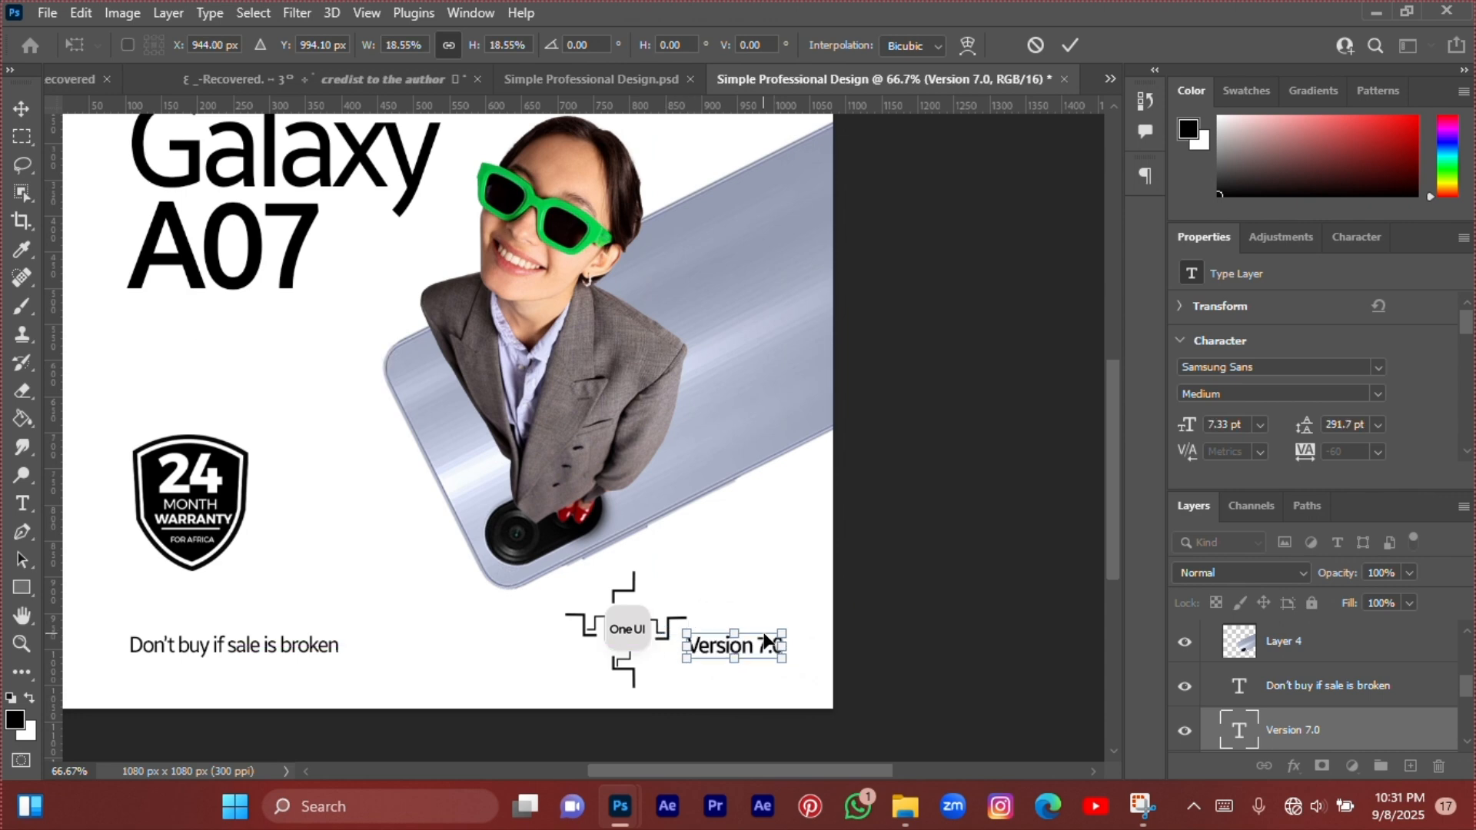
{"action": "key", "text": "Return"}
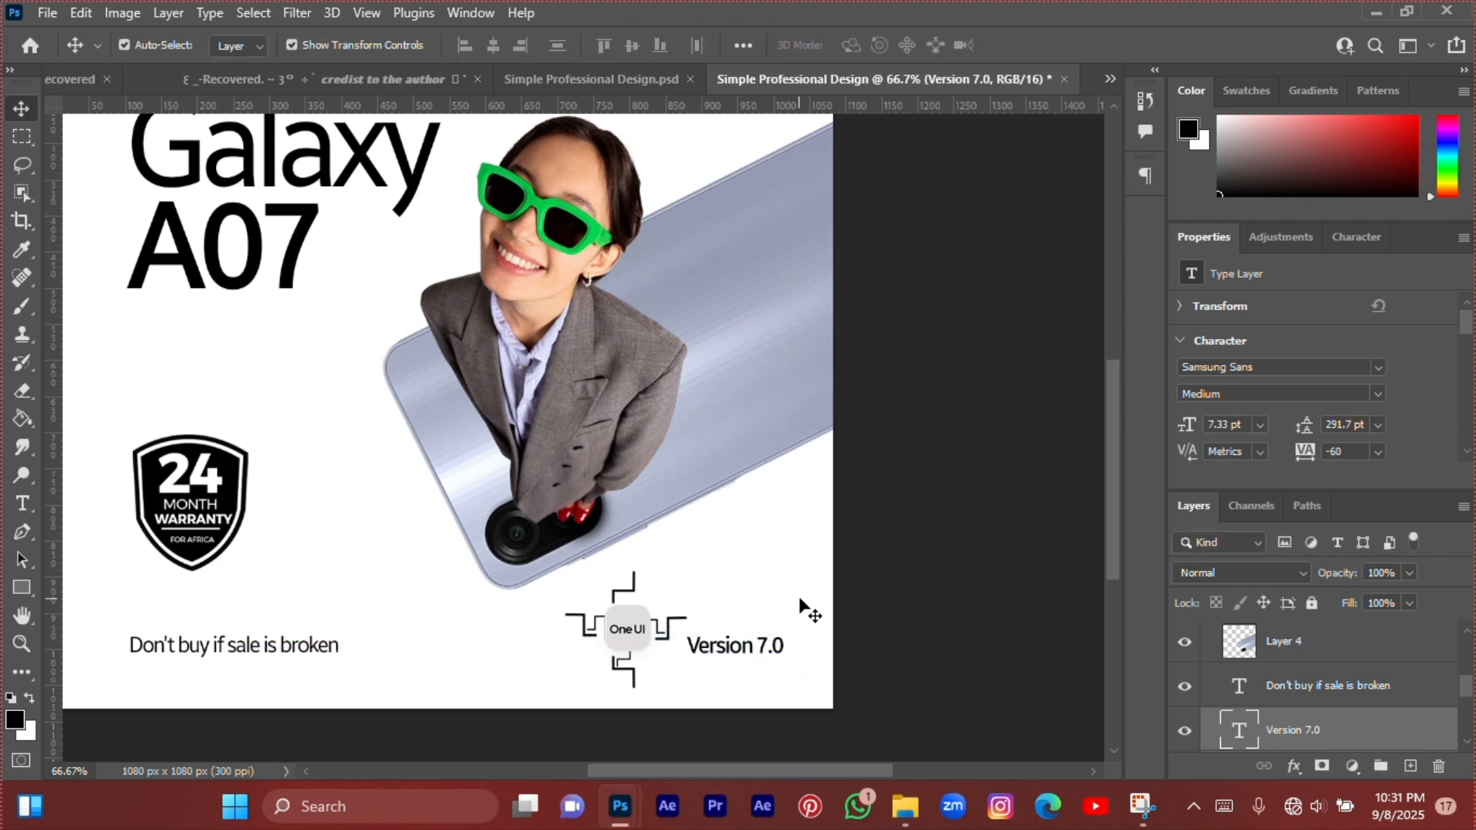
Nudge the "Version 7.0" text slightly up and right beside the One UI emblem and scale it down a little.
{"action": "left_click_drag", "start_coordinate": [792, 621], "coordinate": [772, 643]}
{"action": "key", "text": "Up"}
{"action": "key", "text": "Up"}
{"action": "key", "text": "Up"}
{"action": "key", "text": "Up"}
{"action": "key", "text": "Up"}
{"action": "key", "text": "Up"}
{"action": "key", "text": "Up"}
{"action": "key", "text": "Up"}
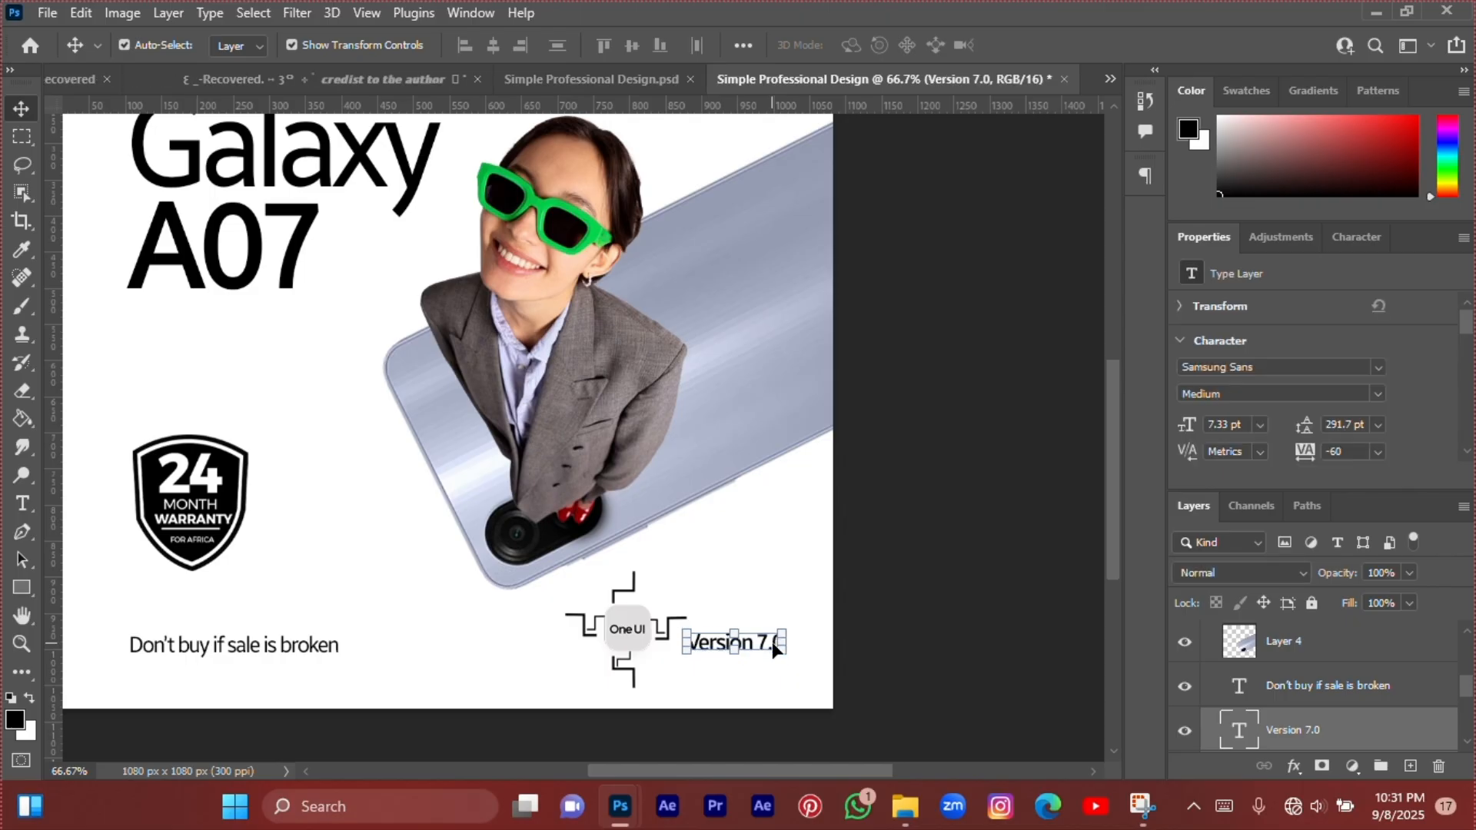
{"action": "key", "text": "Right"}
{"action": "key", "text": "Right"}
{"action": "key", "text": "Right"}
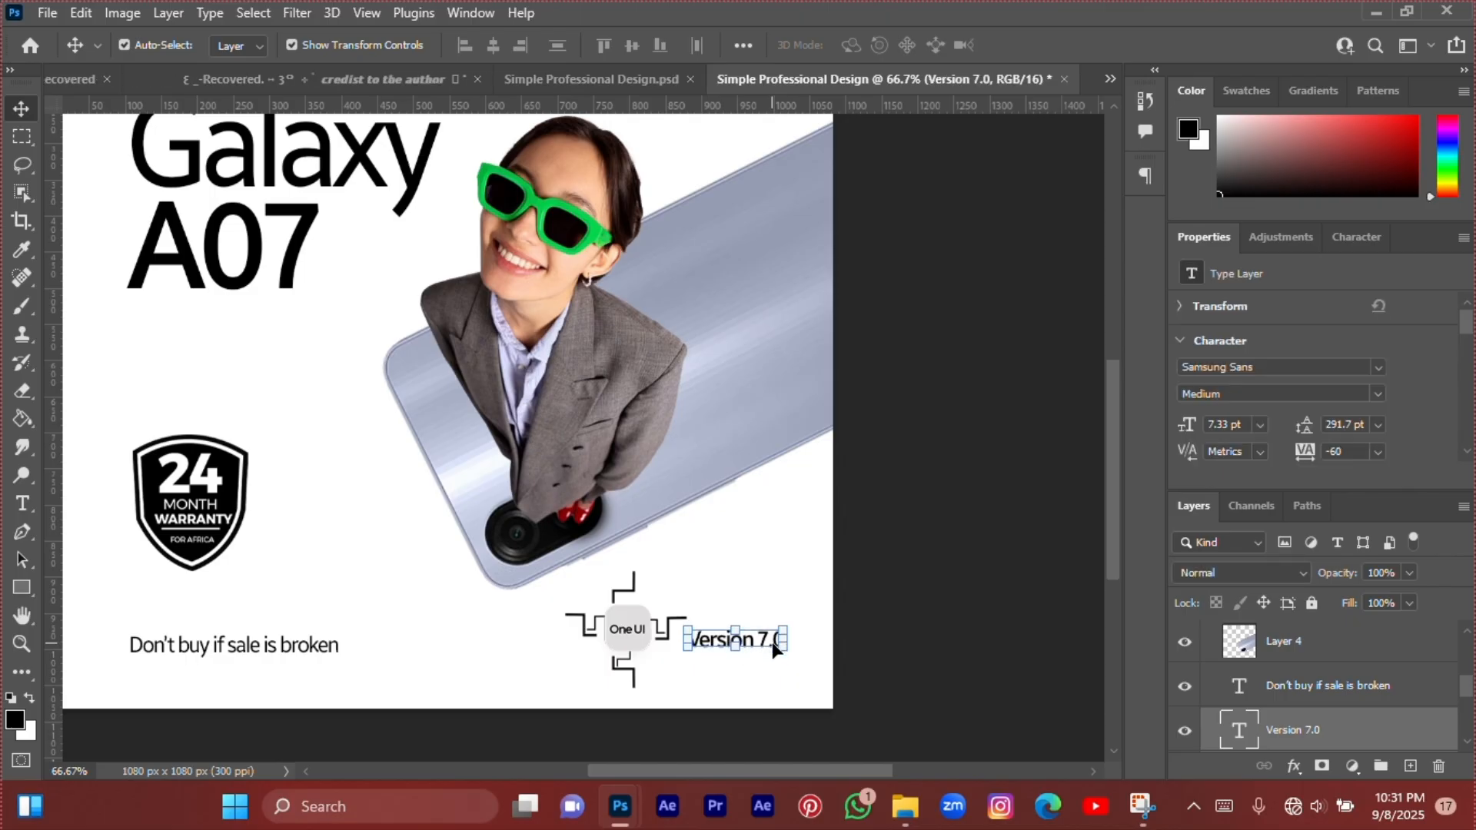
{"action": "left_click_drag", "start_coordinate": [785, 628], "coordinate": [775, 624]}
{"action": "key", "text": "Return"}
{"action": "left_click", "coordinate": [747, 542]}
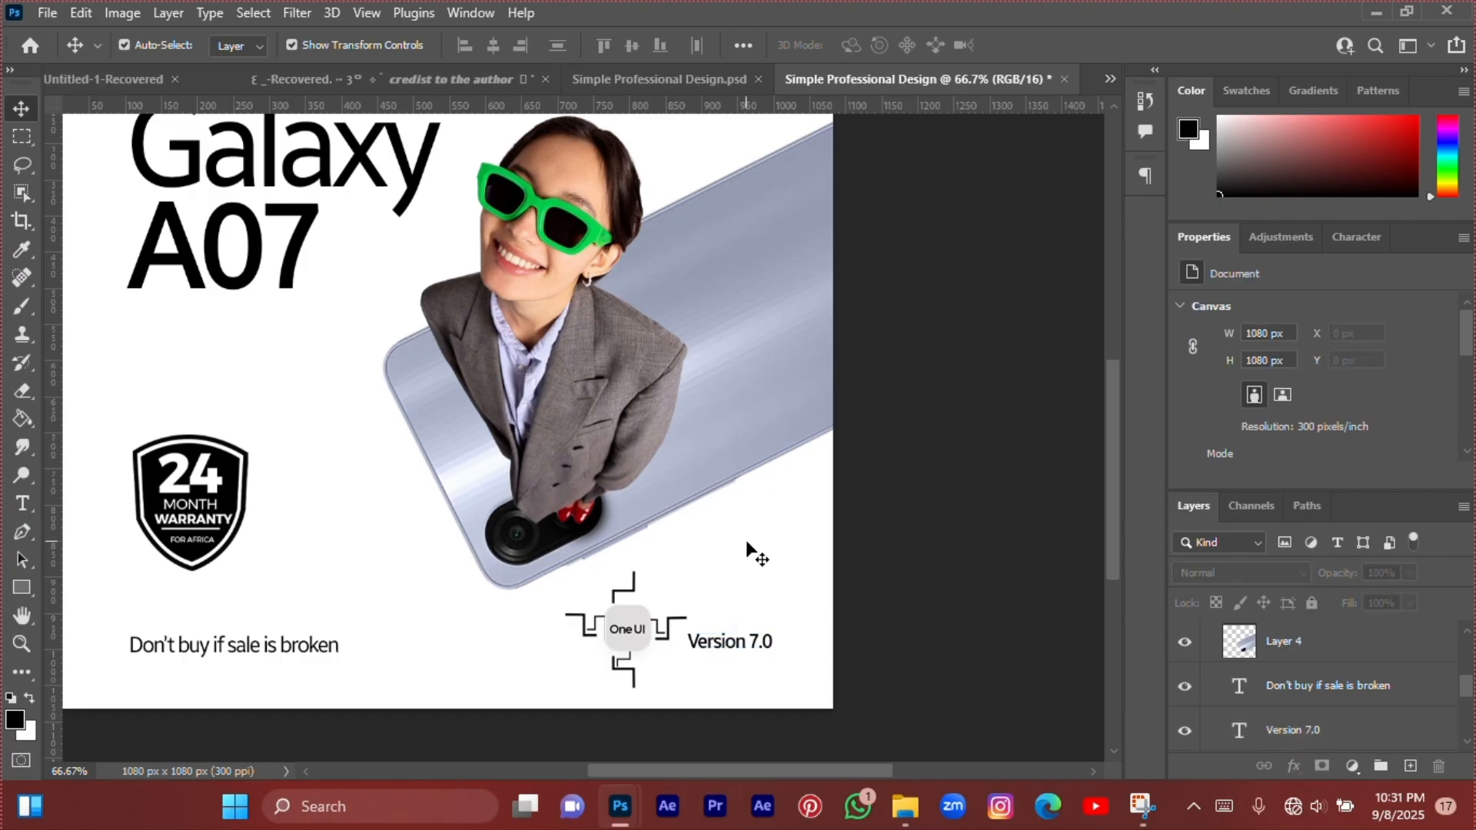
Examine the whole poster layout, from the emblem and version text up to the Galaxy A07 title and Samsung logo.
{"action": "scroll", "coordinate": [636, 631], "scroll_direction": "up", "scroll_amount": 3}
{"action": "scroll", "coordinate": [646, 615], "scroll_direction": "left", "scroll_amount": 4}
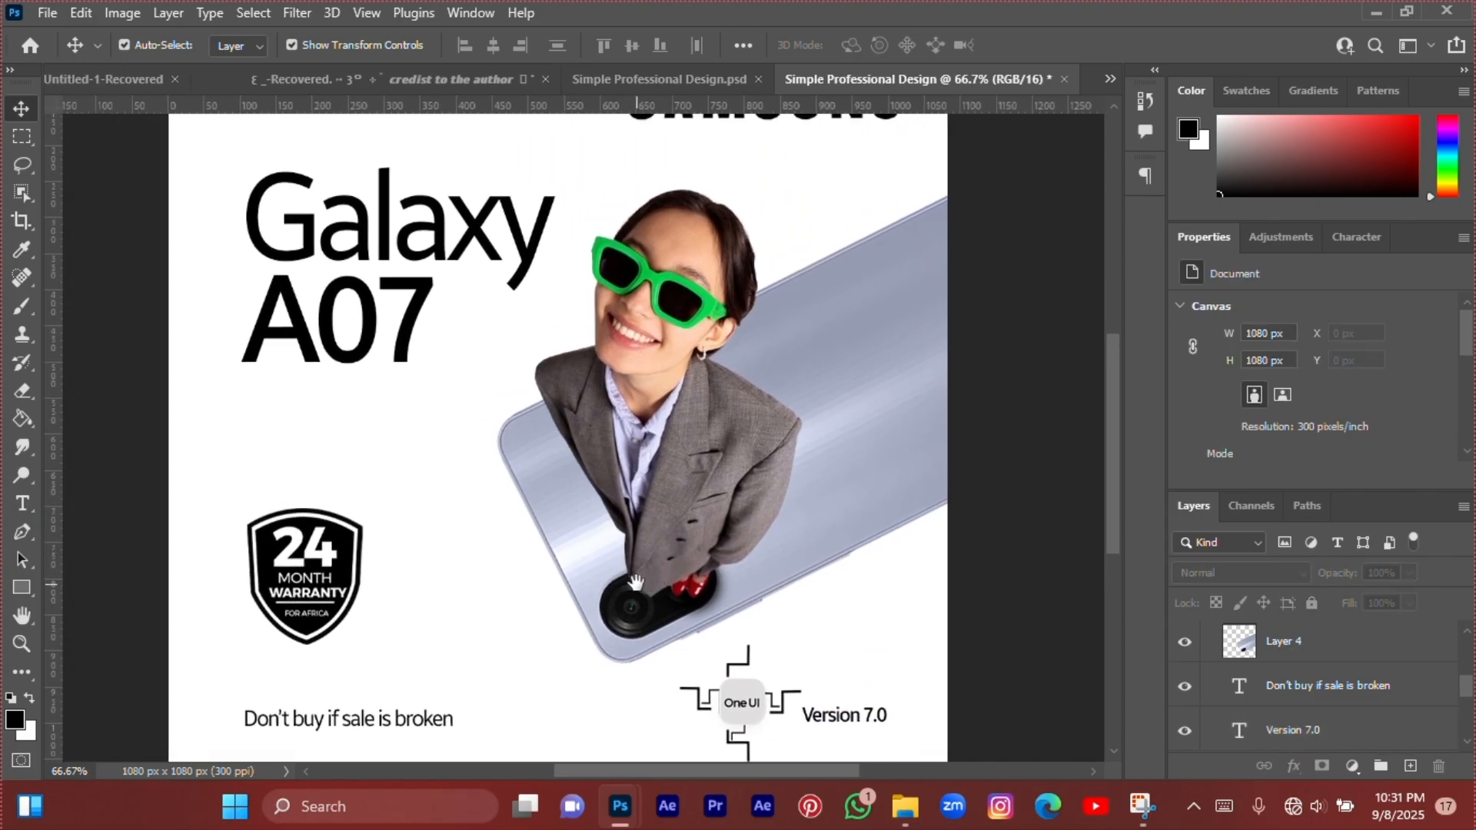
{"action": "scroll", "coordinate": [655, 603], "scroll_direction": "up", "scroll_amount": 3}
{"action": "scroll", "coordinate": [653, 576], "scroll_direction": "down", "scroll_amount": 4}
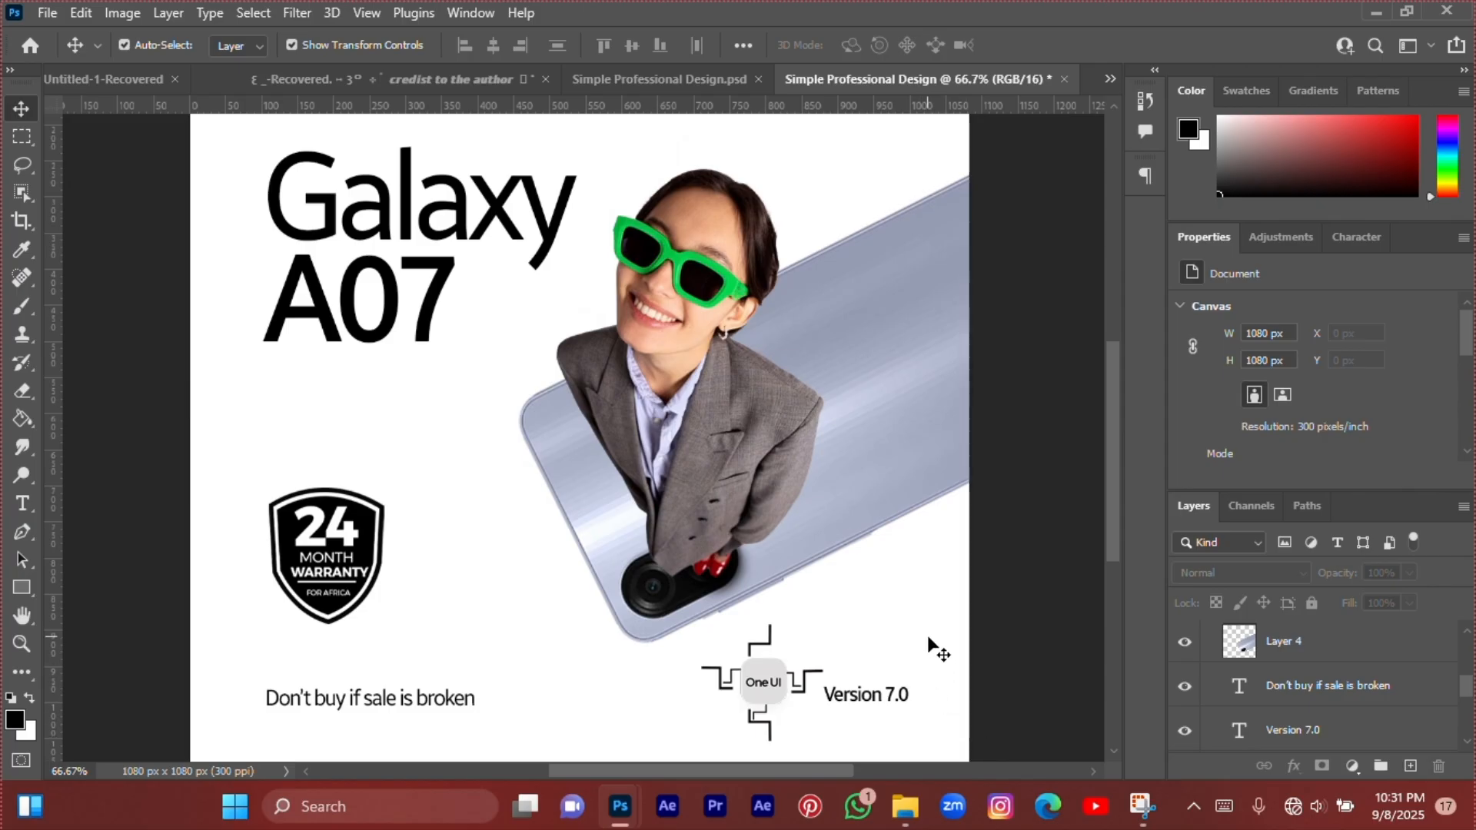
{"action": "scroll", "coordinate": [575, 615], "scroll_direction": "up", "scroll_amount": 1}
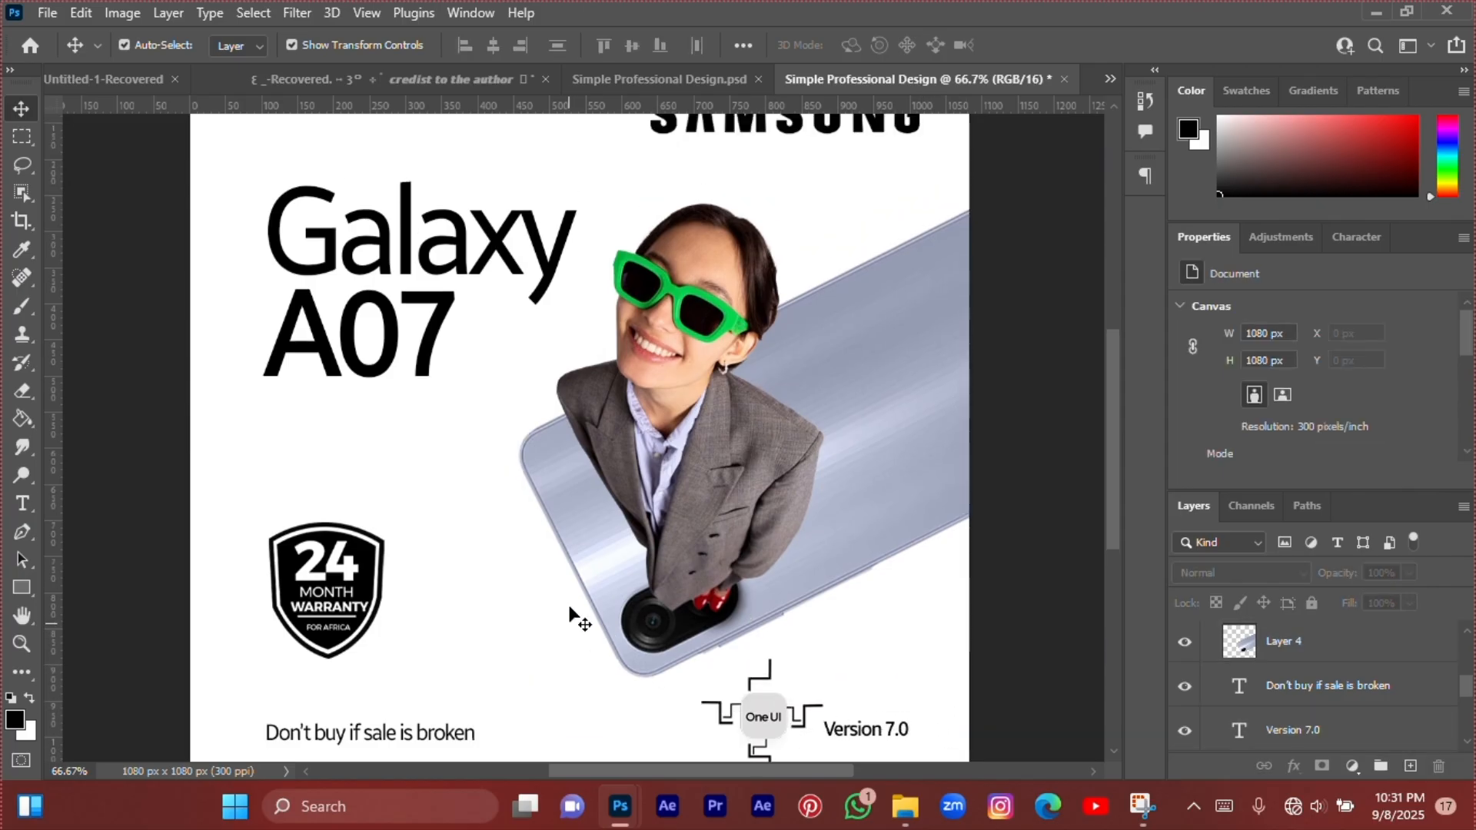
{"action": "scroll", "coordinate": [575, 614], "scroll_direction": "up", "scroll_amount": 2}
{"action": "scroll", "coordinate": [569, 613], "scroll_direction": "down", "scroll_amount": 2}
{"action": "scroll", "coordinate": [418, 520], "scroll_direction": "up", "scroll_amount": 2}
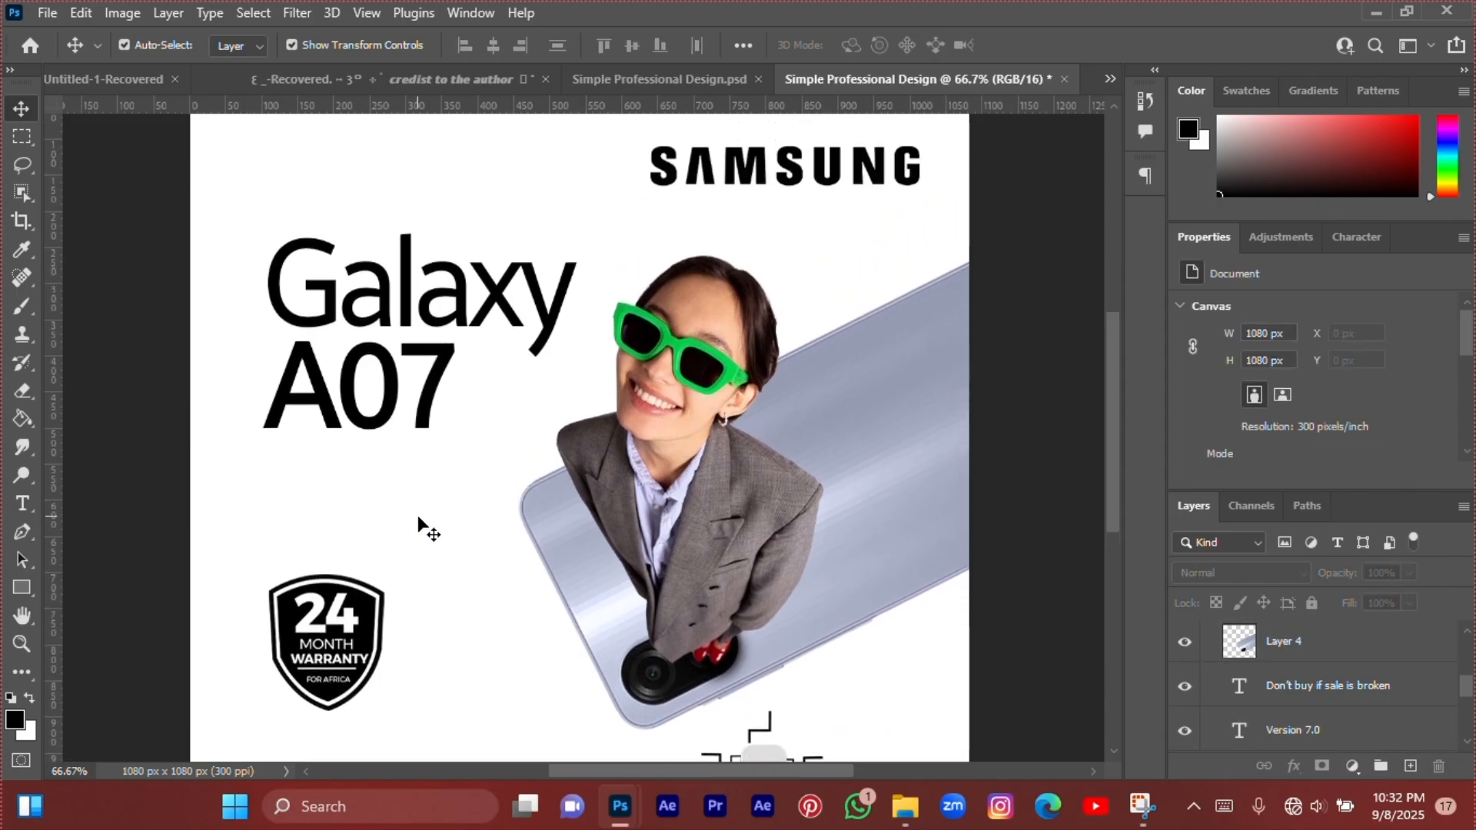
{"action": "left_click_drag", "start_coordinate": [309, 207], "coordinate": [423, 393]}
{"action": "scroll", "coordinate": [760, 351], "scroll_direction": "up", "scroll_amount": 3}
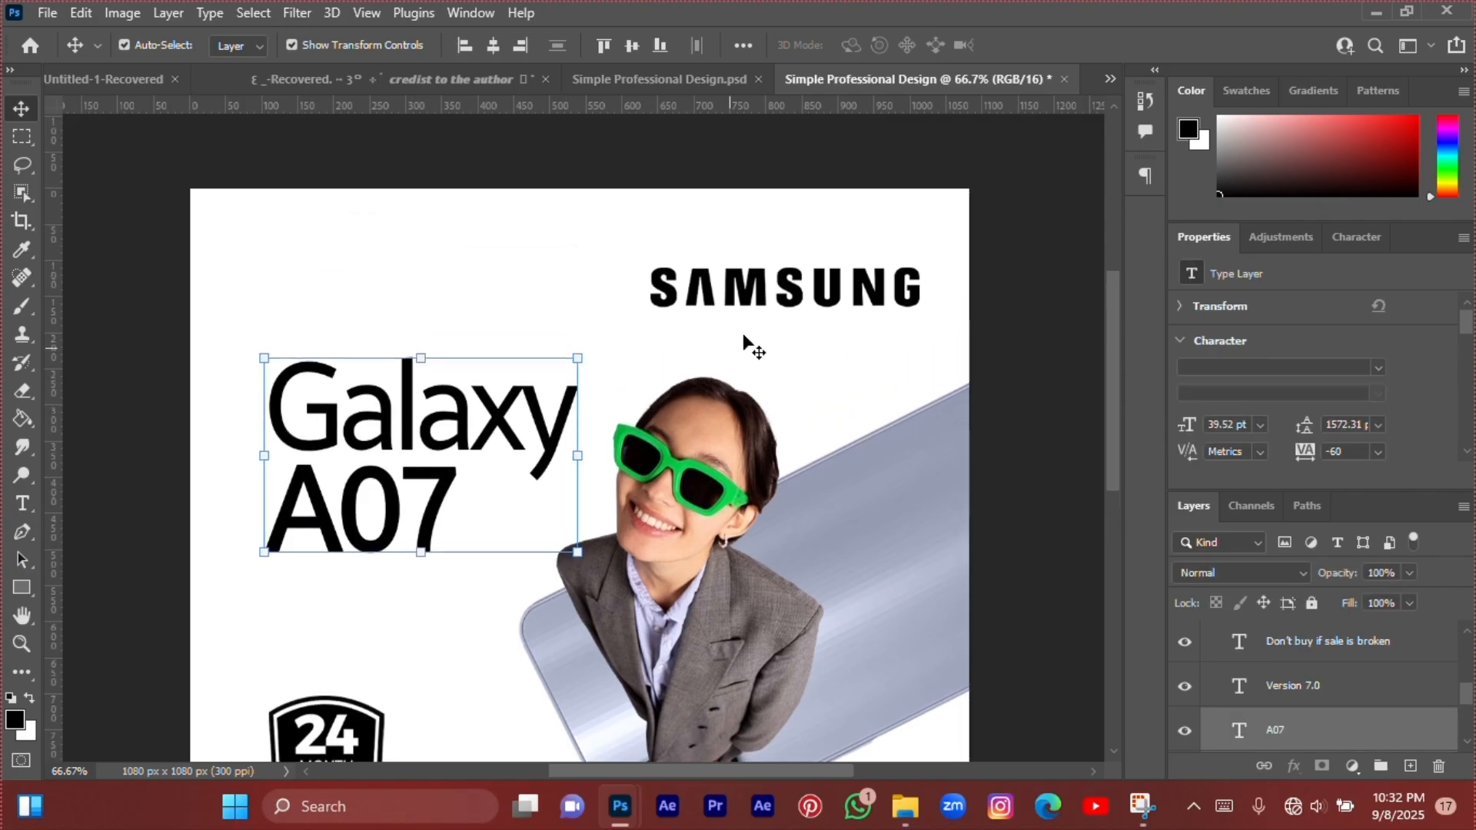
Scale the SAMSUNG logo down to 94.64%, keeping its right edge in place.
{"action": "left_click", "coordinate": [700, 292]}
{"action": "key", "text": "ctrl+t"}
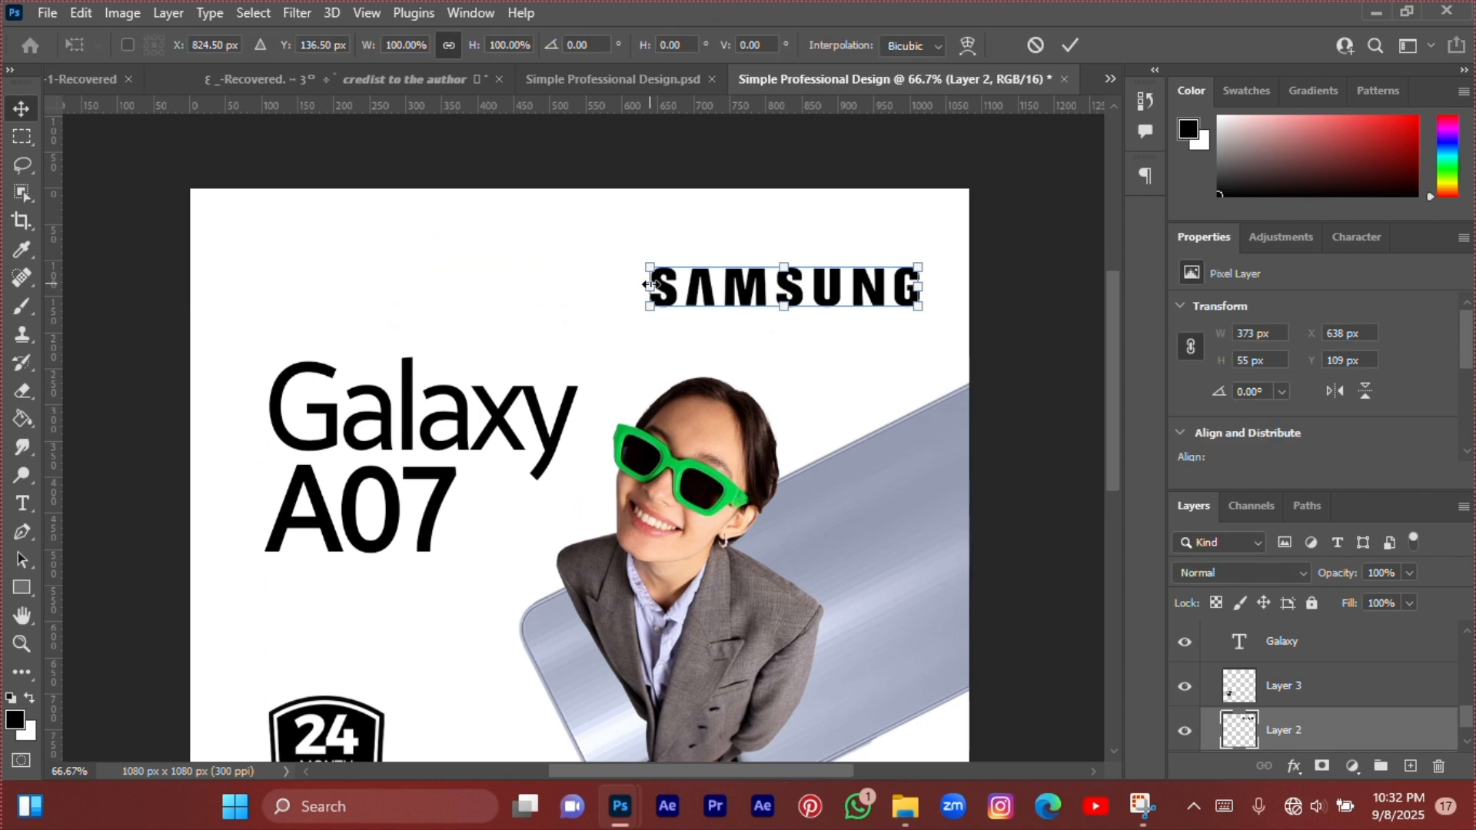
{"action": "left_click_drag", "start_coordinate": [649, 287], "coordinate": [662, 285]}
{"action": "left_click", "coordinate": [1070, 44]}
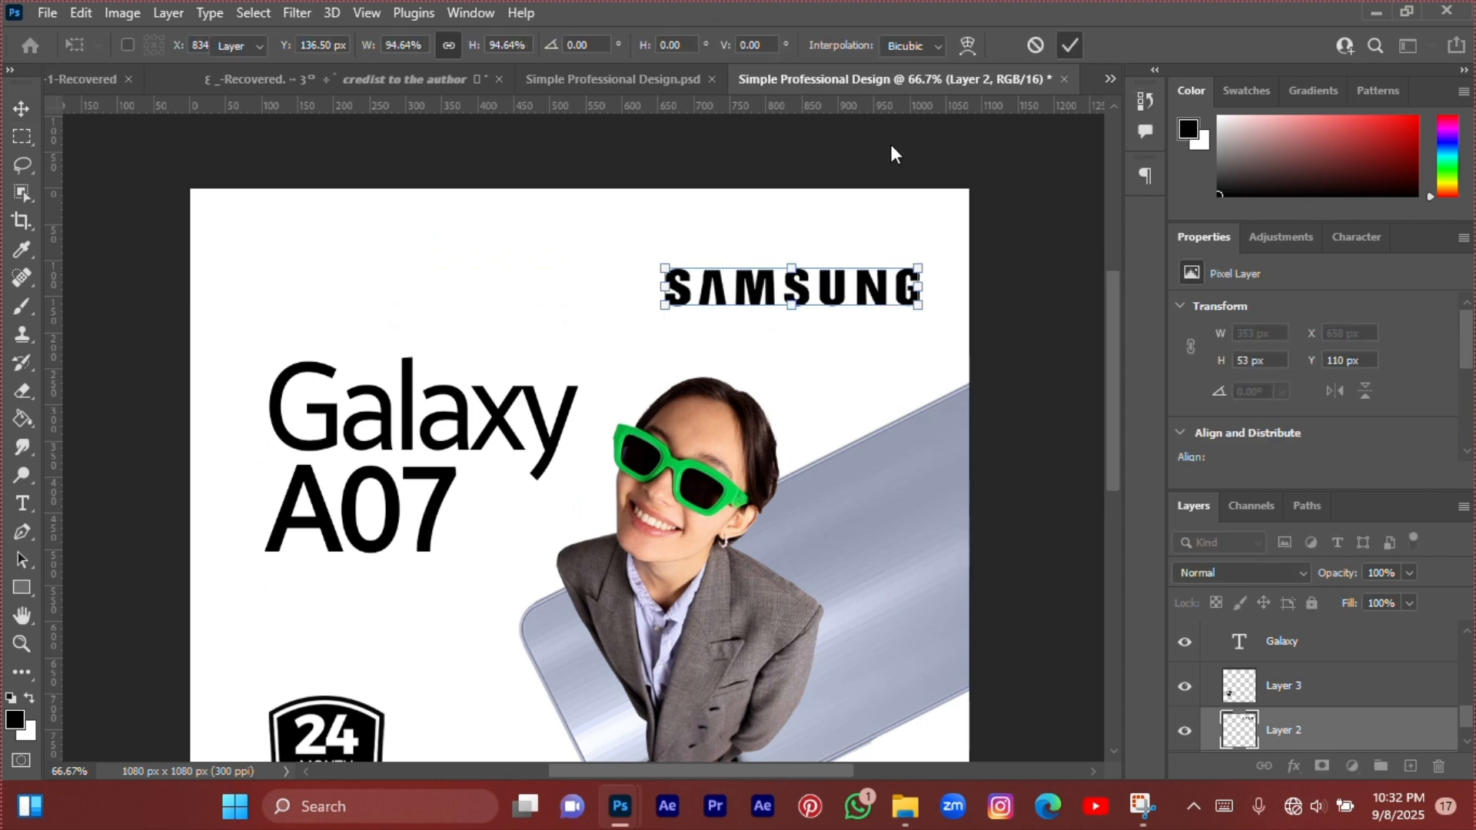
{"action": "left_click", "coordinate": [816, 192]}
{"action": "scroll", "coordinate": [590, 342], "scroll_direction": "down", "scroll_amount": 6}
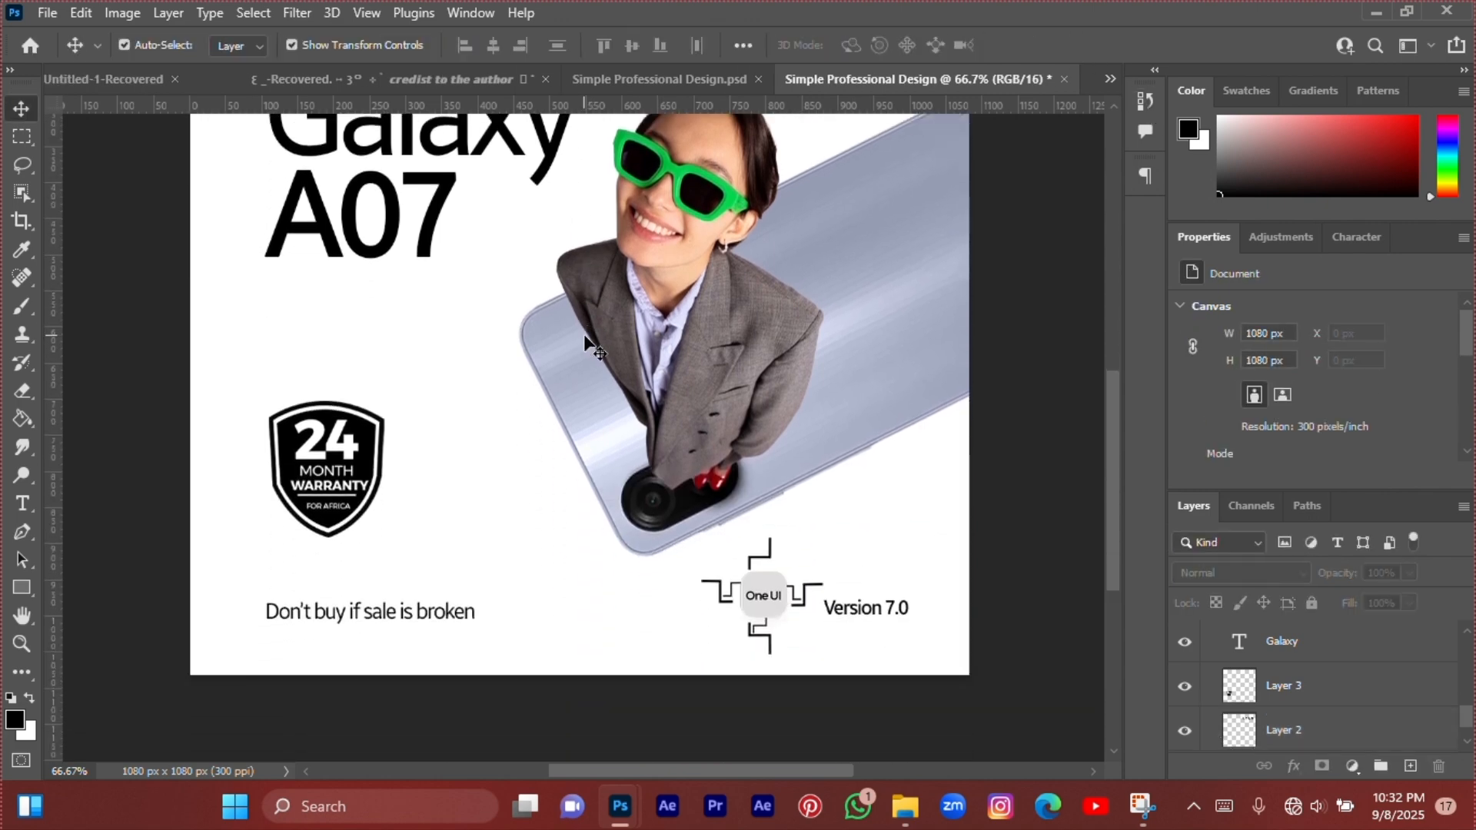
{"action": "scroll", "coordinate": [584, 335], "scroll_direction": "up", "scroll_amount": 2}
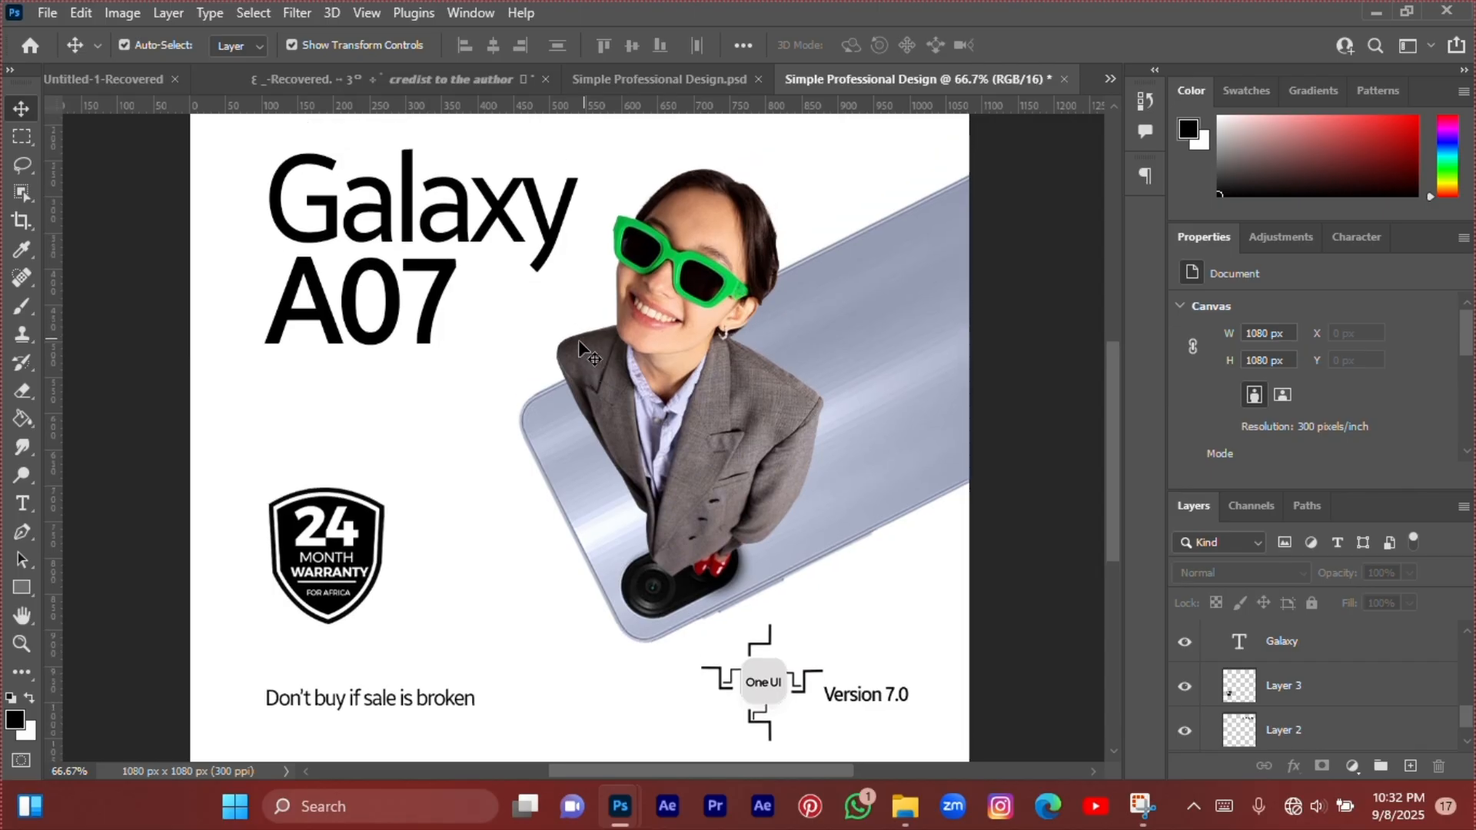
Nudge the 24-month warranty badge up to Y 677 px, keeping its horizontal position.
{"action": "left_click_drag", "start_coordinate": [466, 470], "coordinate": [503, 436]}
{"action": "left_click", "coordinate": [344, 499]}
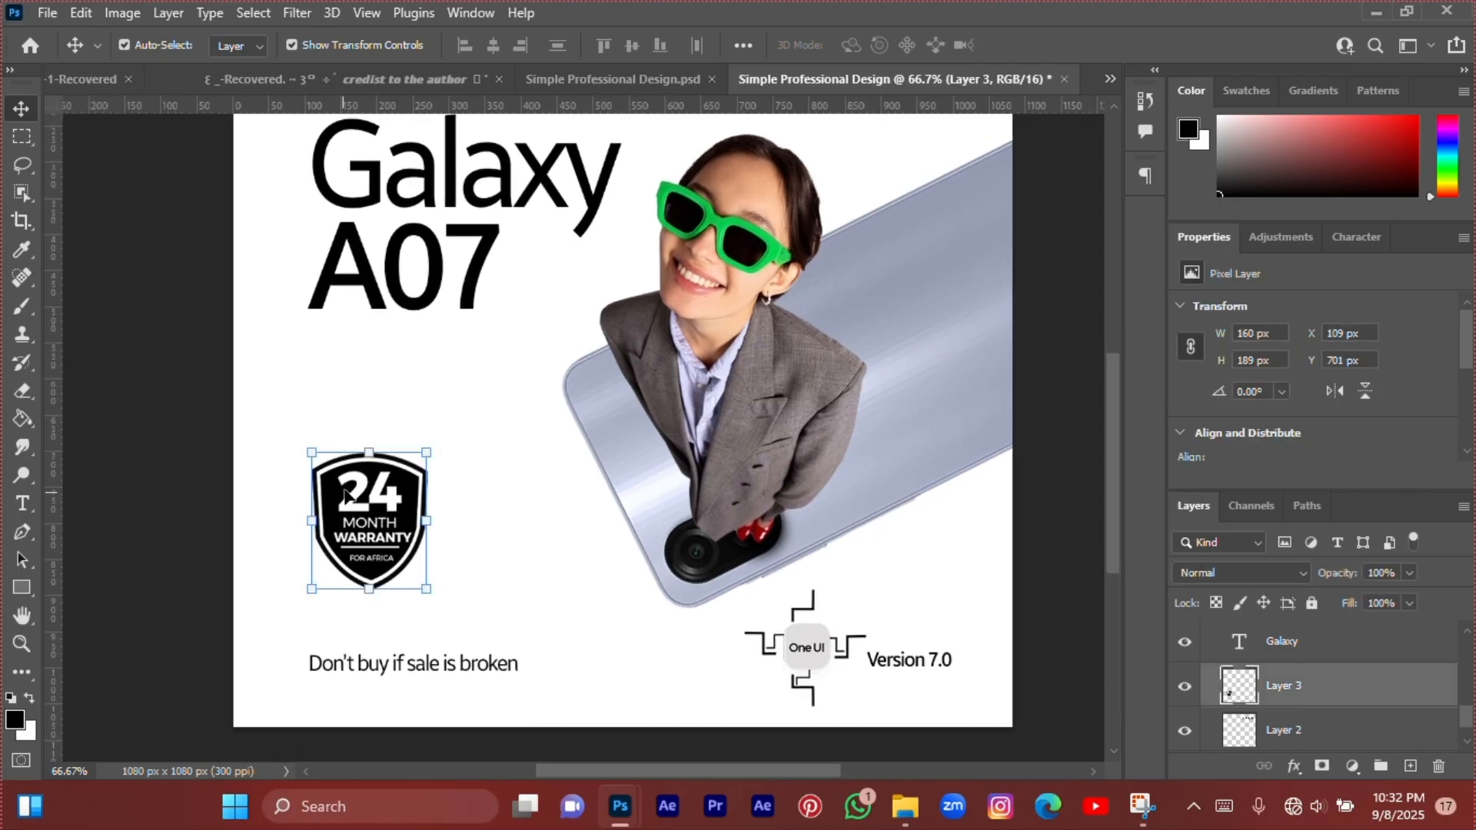
{"action": "key", "text": "Up"}
{"action": "key", "text": "Up"}
{"action": "key", "text": "Up"}
{"action": "key", "text": "Up"}
{"action": "key", "text": "Up"}
{"action": "key", "text": "Up"}
{"action": "key", "text": "Up"}
{"action": "key", "text": "Up"}
{"action": "key", "text": "Up"}
{"action": "key", "text": "Up"}
{"action": "key", "text": "Up"}
{"action": "key", "text": "Up"}
{"action": "key", "text": "Up"}
{"action": "key", "text": "Up"}
{"action": "key", "text": "Up"}
{"action": "key", "text": "Up"}
{"action": "key", "text": "Up"}
{"action": "key", "text": "Up"}
{"action": "key", "text": "Up"}
{"action": "key", "text": "Up"}
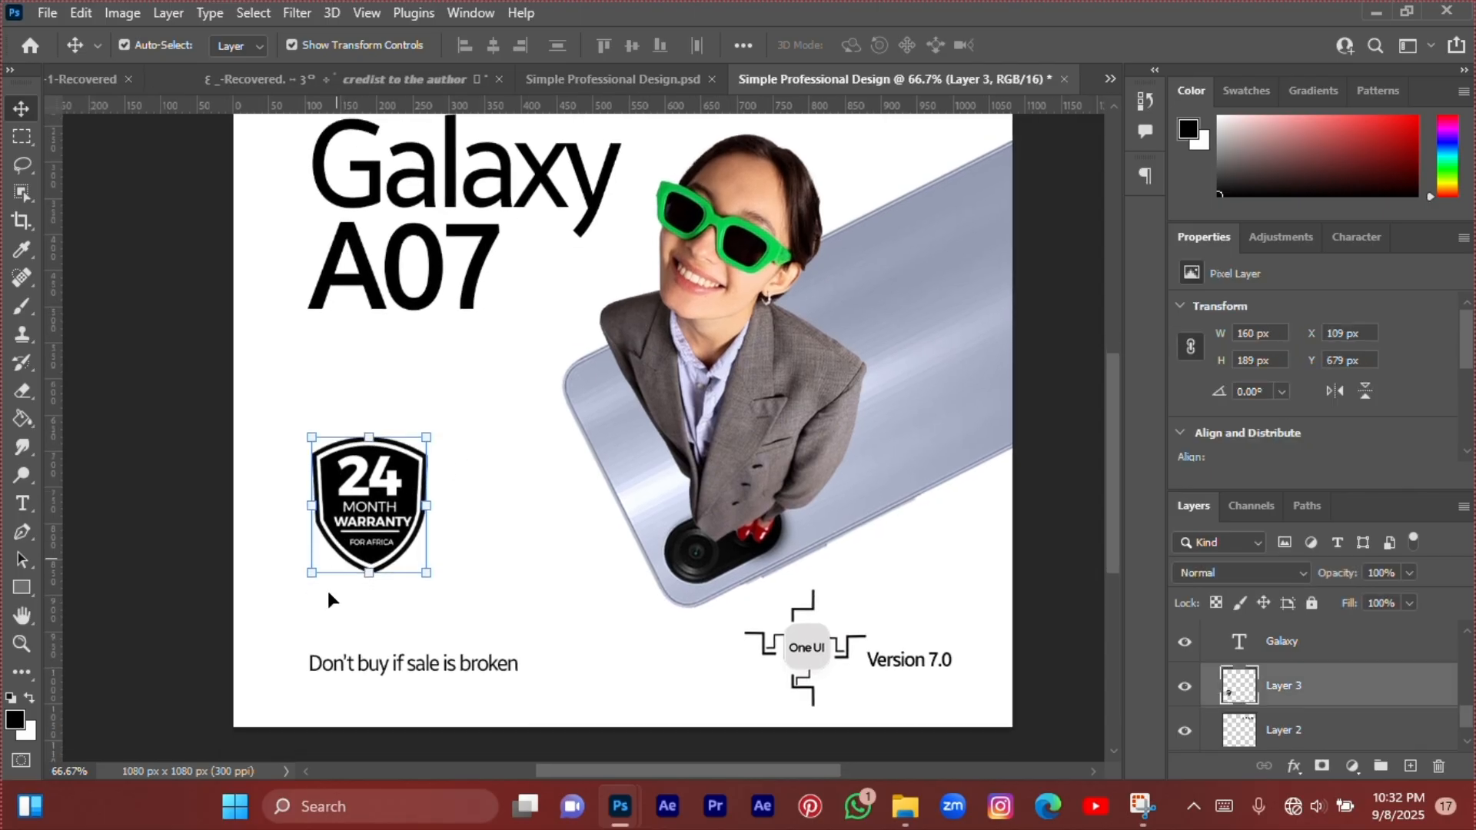
{"action": "key", "text": "Up"}
{"action": "key", "text": "Up"}
Scale the 24-month warranty badge down to 92.87%, keeping its lower edge in place.
{"action": "key", "text": "ctrl+t"}
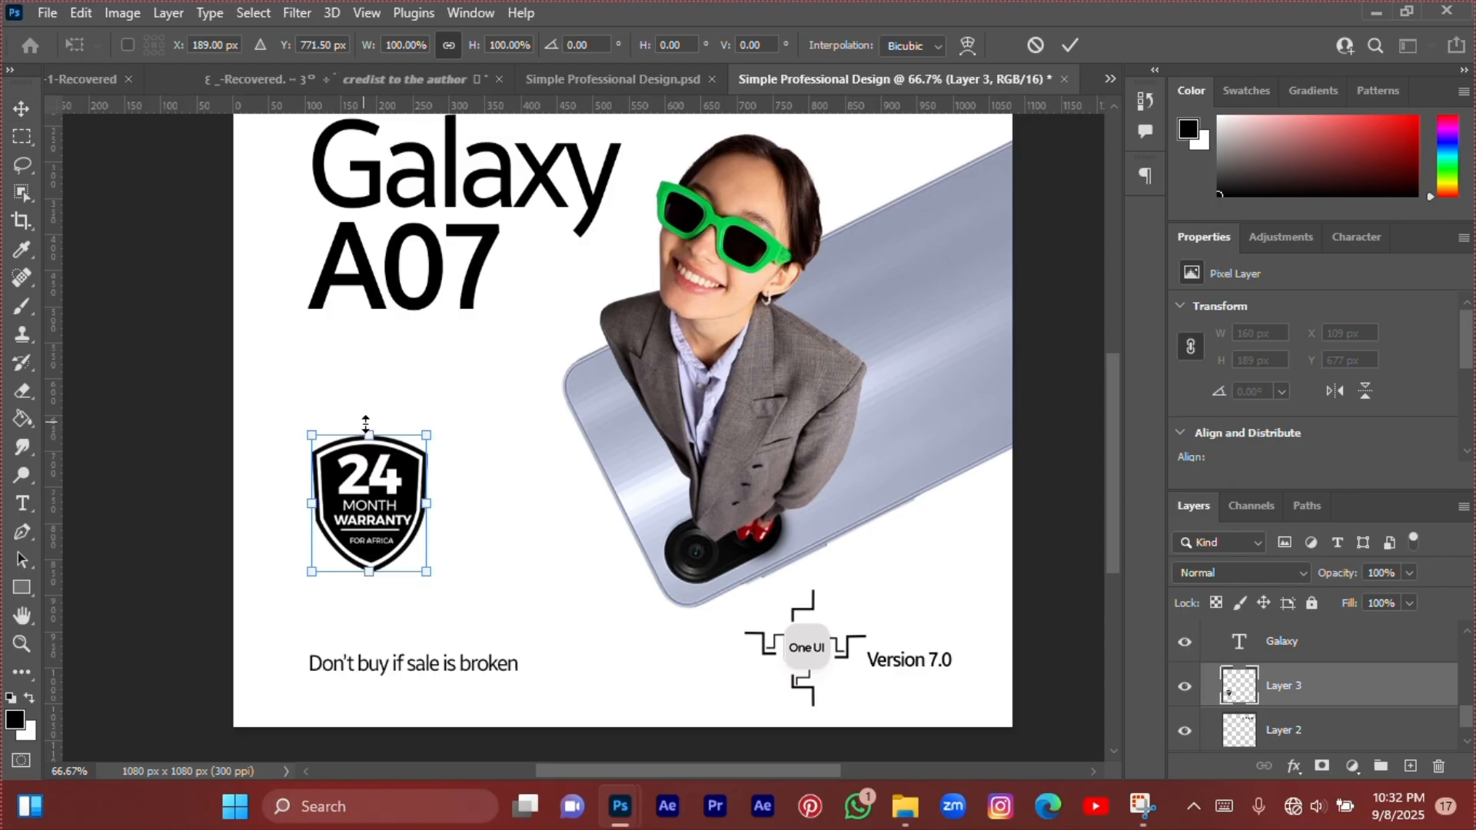
{"action": "left_click_drag", "start_coordinate": [366, 422], "coordinate": [367, 434]}
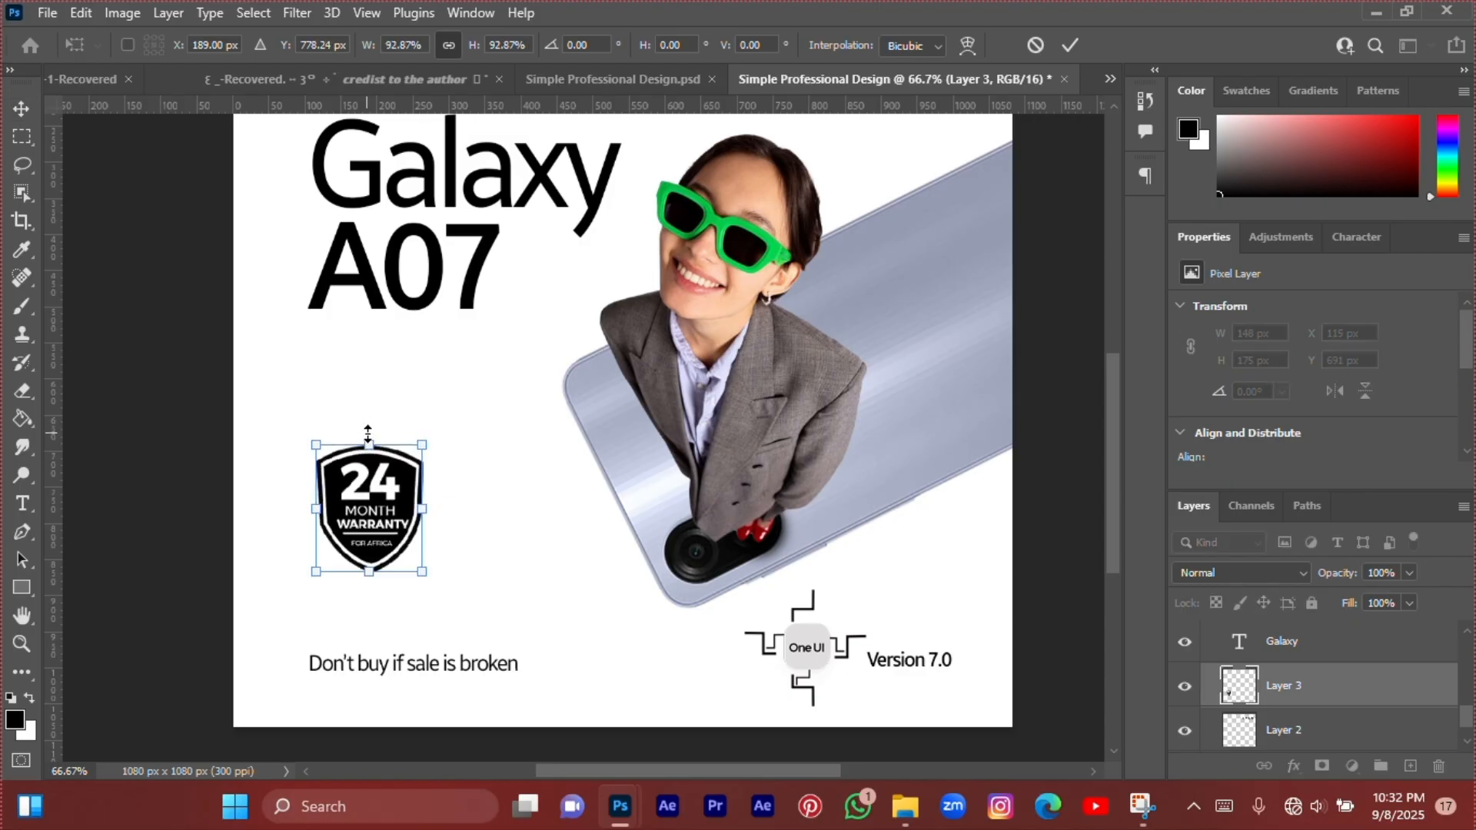
{"action": "key", "text": "Return"}
Nudge the warranty badge straight down to Y 709 px.
{"action": "key", "text": "Down"}
{"action": "key", "text": "Down"}
{"action": "key", "text": "Down"}
{"action": "key", "text": "Down"}
{"action": "key", "text": "Down"}
{"action": "key", "text": "Down"}
{"action": "key", "text": "Down"}
{"action": "key", "text": "Down"}
{"action": "key", "text": "Down"}
{"action": "key", "text": "Down"}
{"action": "key", "text": "Down"}
{"action": "key", "text": "Down"}
{"action": "key", "text": "Down"}
{"action": "key", "text": "Down"}
{"action": "key", "text": "Down"}
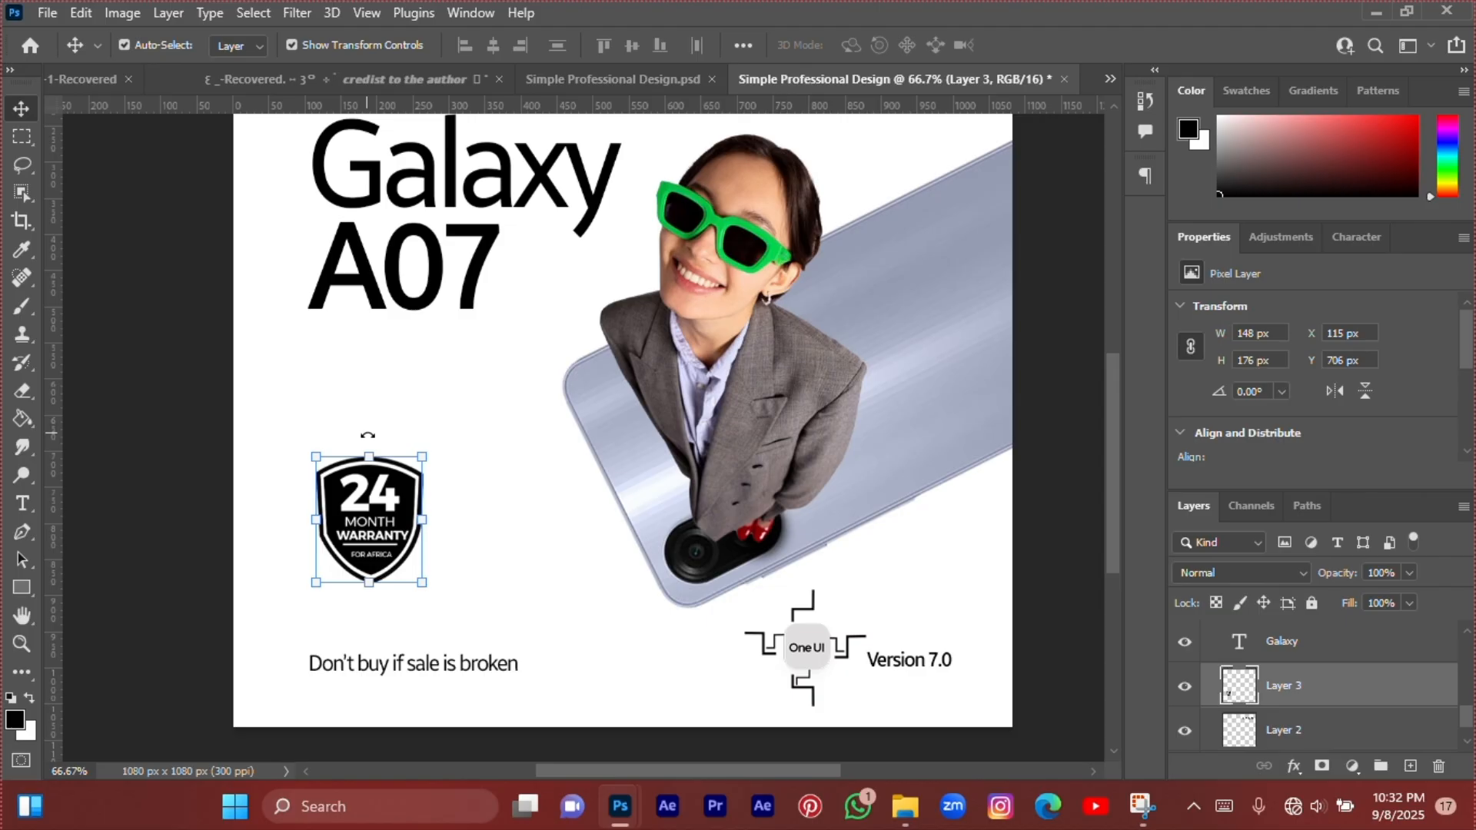
{"action": "key", "text": "Down"}
{"action": "key", "text": "Down"}
{"action": "key", "text": "Down"}
{"action": "key", "text": "Down"}
{"action": "key", "text": "Down"}
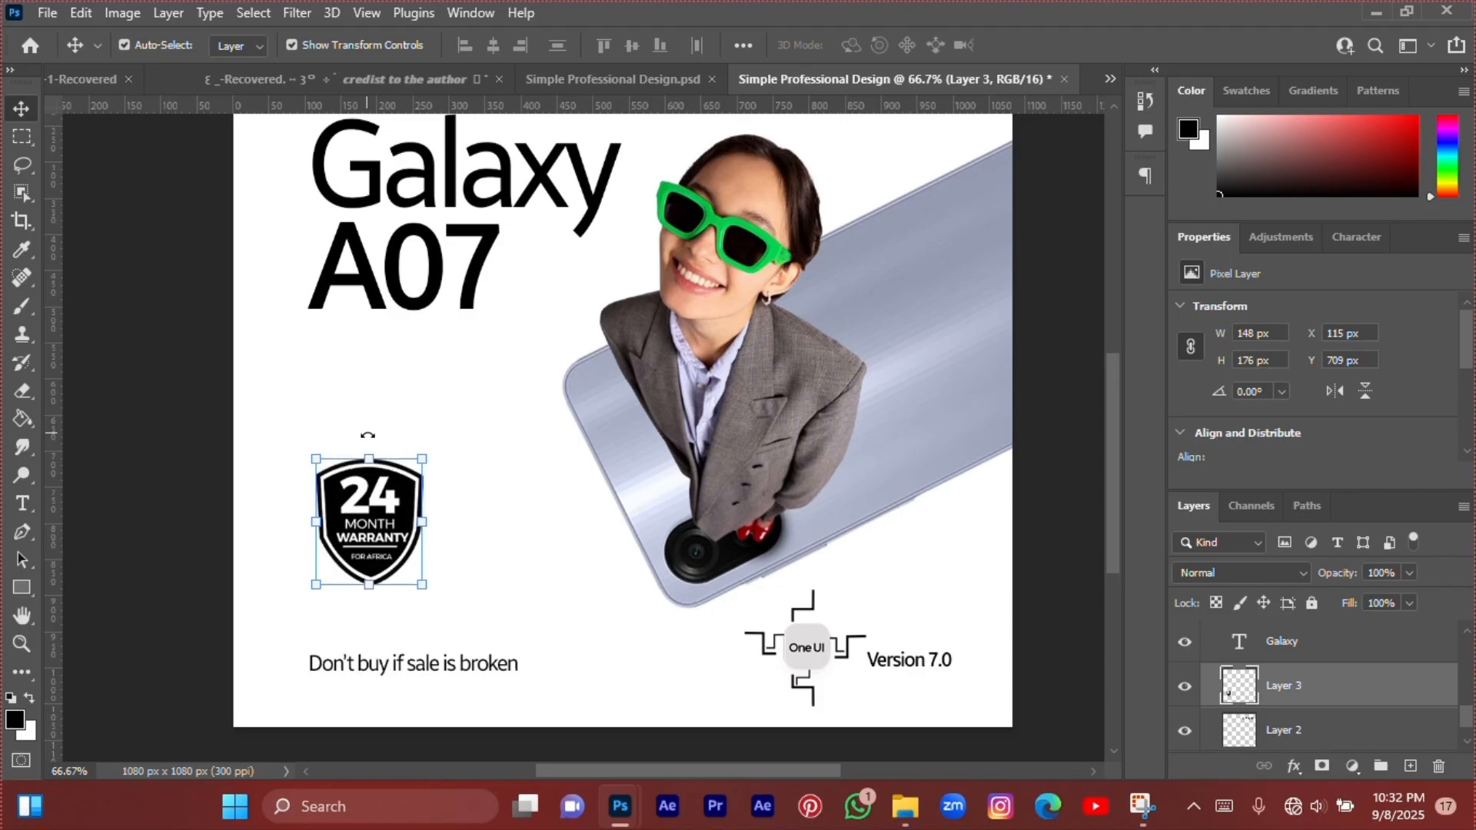
Duplicate the A07 text just below the original and set the copy's font to Montserrat.
{"action": "scroll", "coordinate": [472, 400], "scroll_direction": "up", "scroll_amount": 3}
{"action": "left_click", "coordinate": [471, 454]}
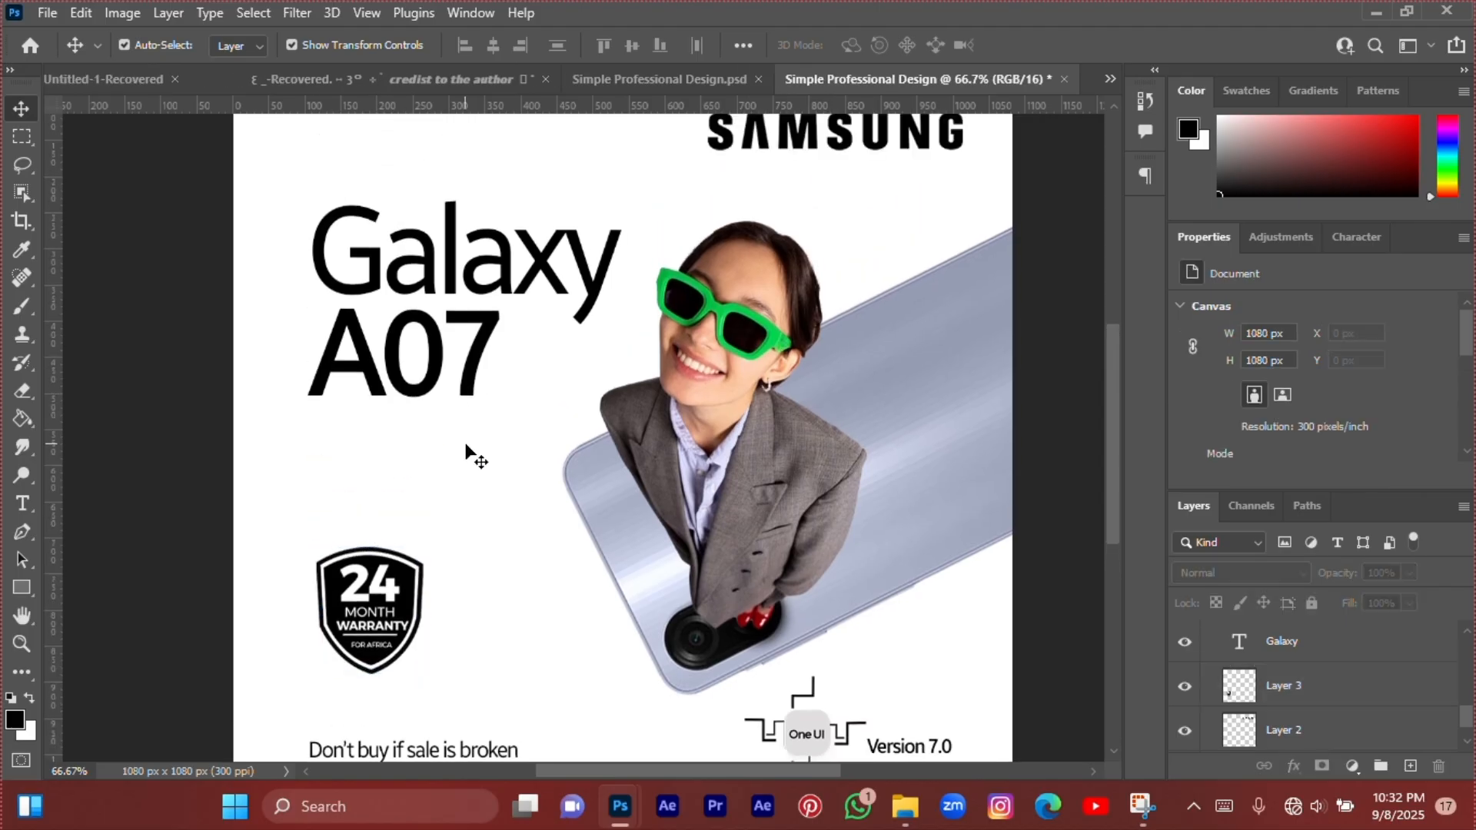
{"action": "scroll", "coordinate": [468, 449], "scroll_direction": "up", "scroll_amount": 2}
{"action": "left_click", "coordinate": [456, 442]}
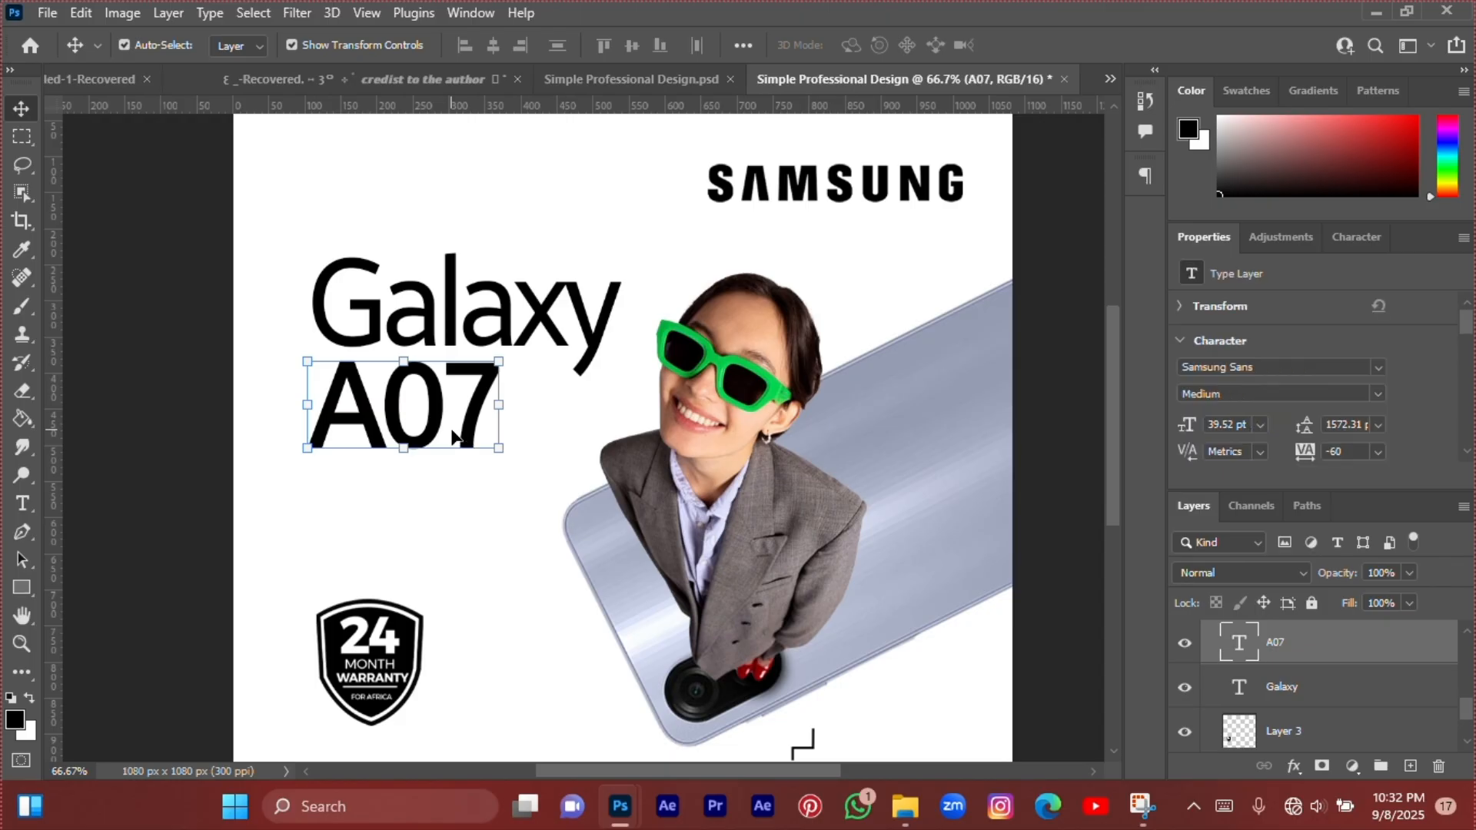
{"action": "key", "text": "ctrl+j"}
{"action": "left_click_drag", "start_coordinate": [456, 438], "coordinate": [475, 535]}
{"action": "left_click", "coordinate": [1379, 369]}
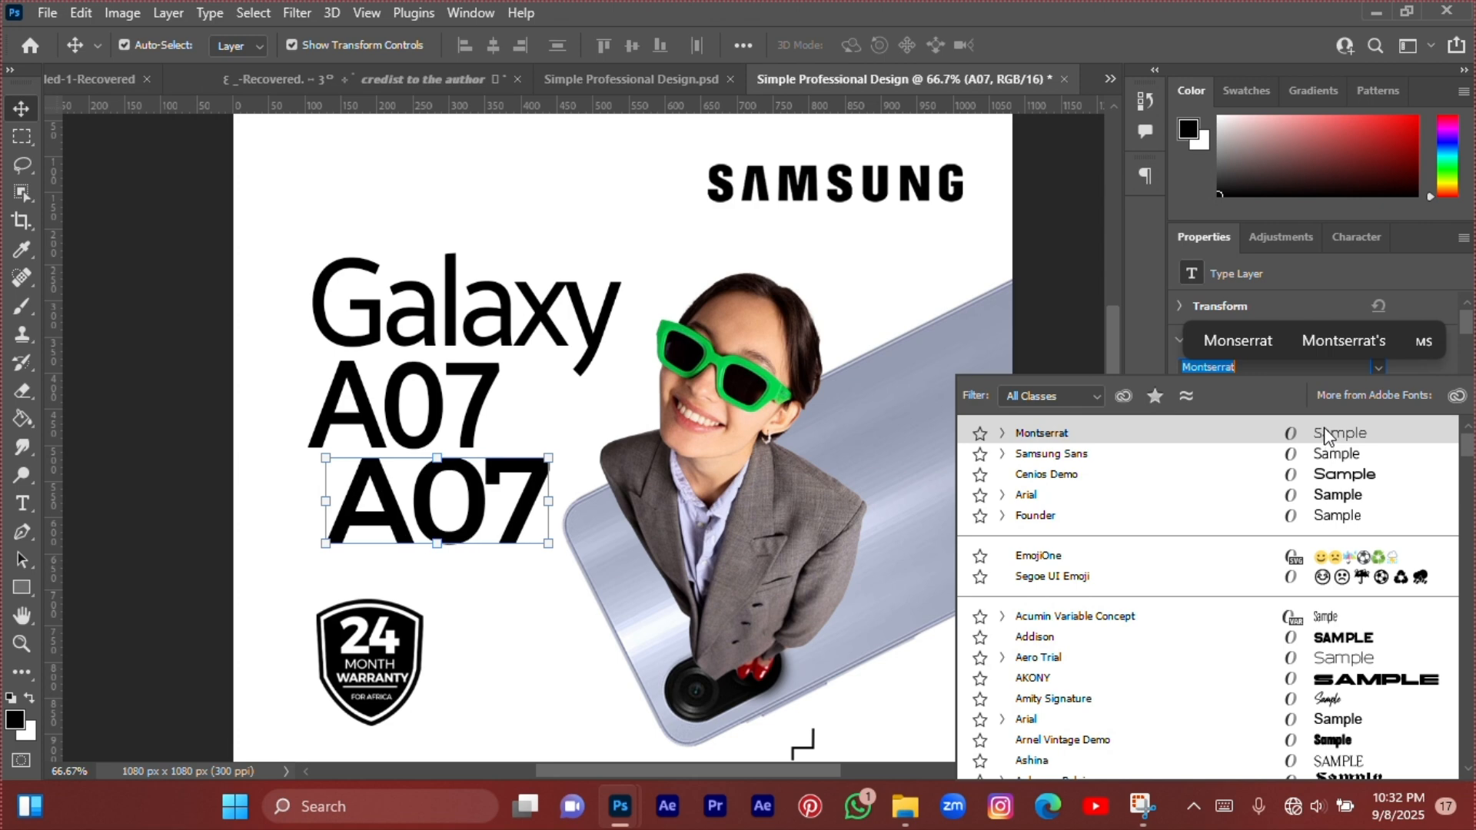
{"action": "left_click", "coordinate": [1325, 434]}
Replace the wording of the duplicated A07 text with "STYLE".
{"action": "scroll", "coordinate": [511, 515], "scroll_direction": "up", "scroll_amount": 1}
{"action": "left_click_drag", "start_coordinate": [494, 582], "coordinate": [602, 529]}
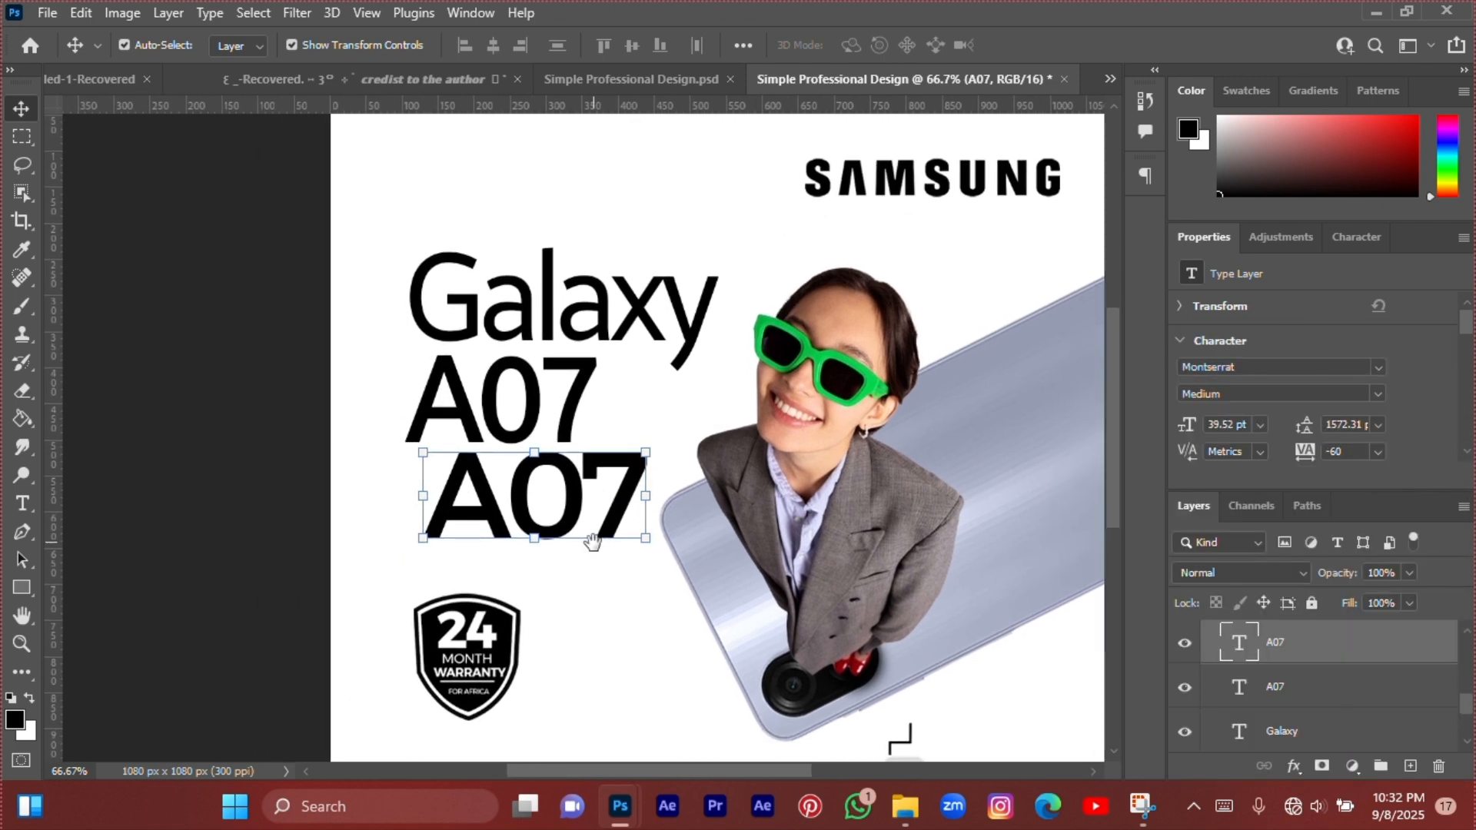
{"action": "double_click", "coordinate": [608, 518]}
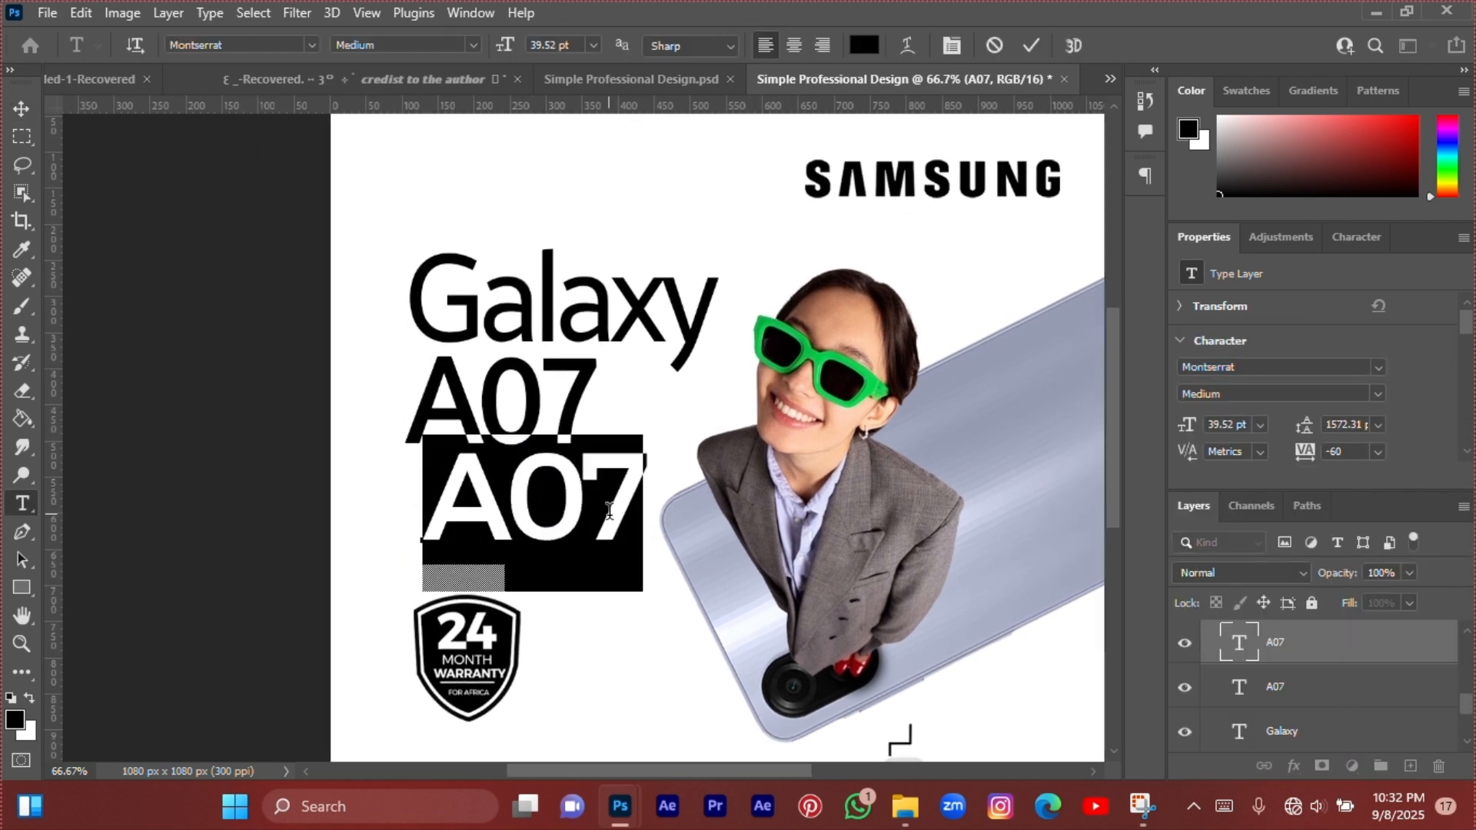
{"action": "type", "text": "ST"}
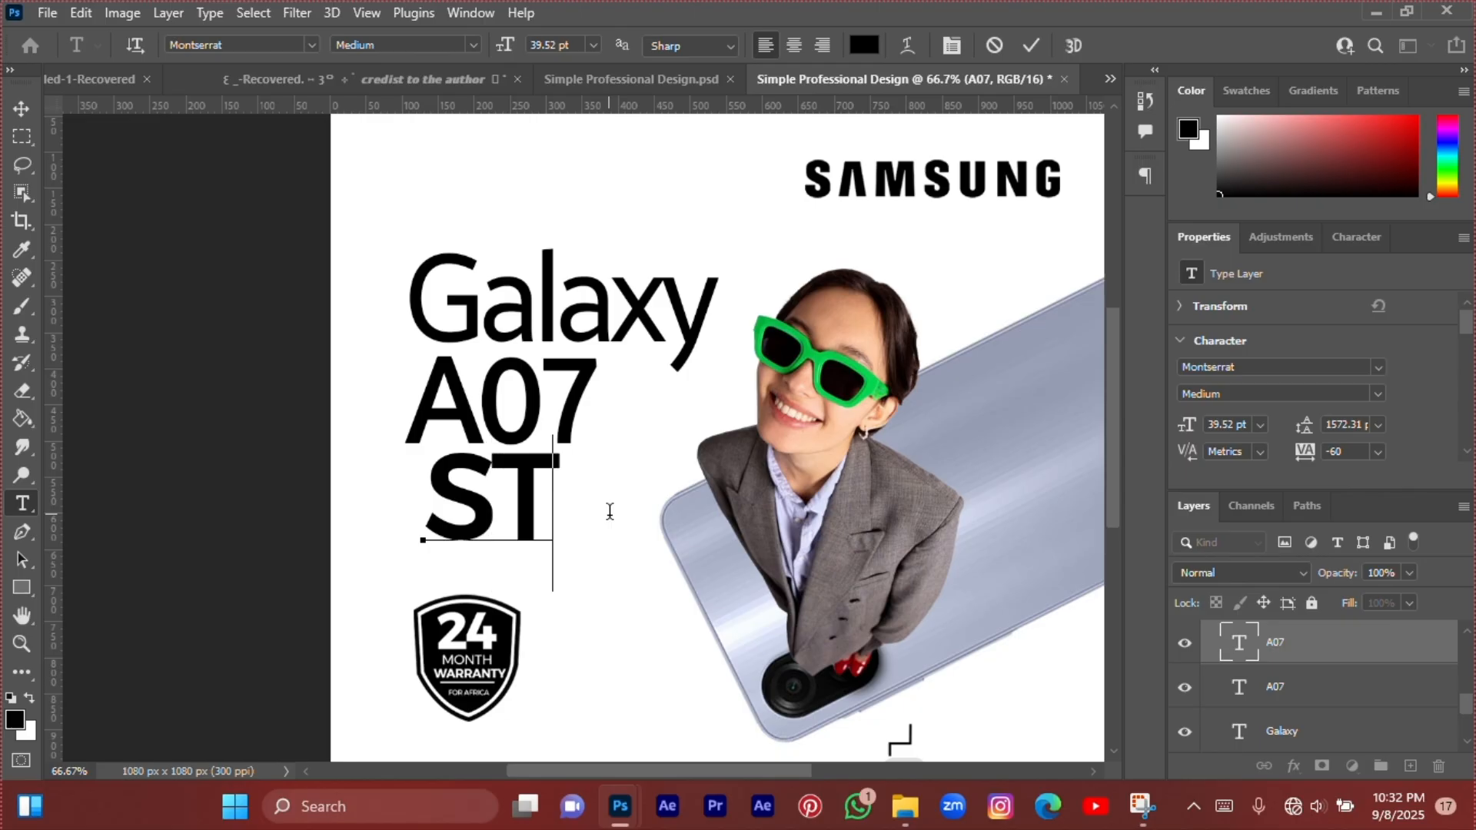
{"action": "type", "text": "YLE"}
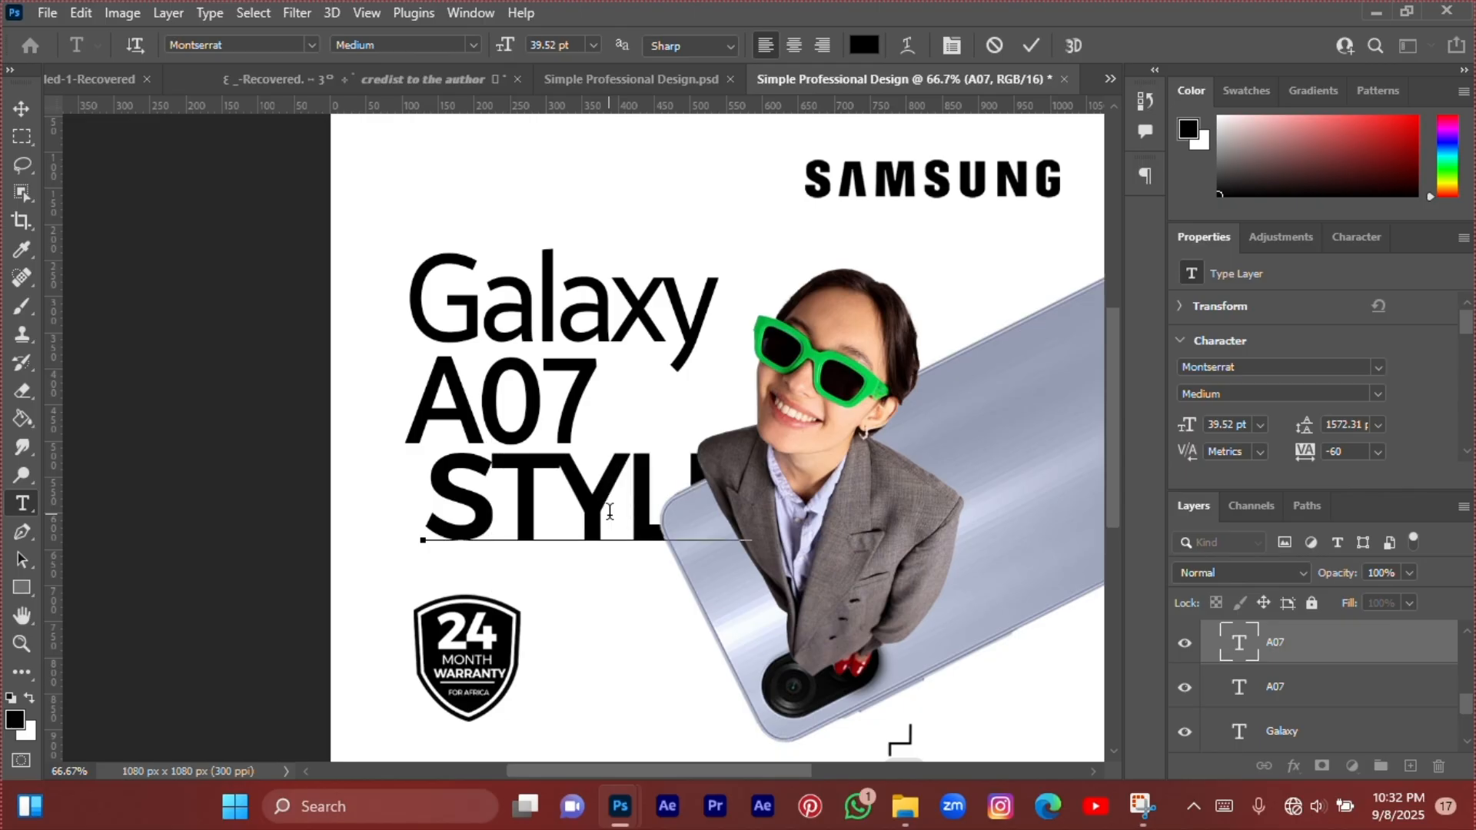
{"action": "left_click", "coordinate": [1030, 45]}
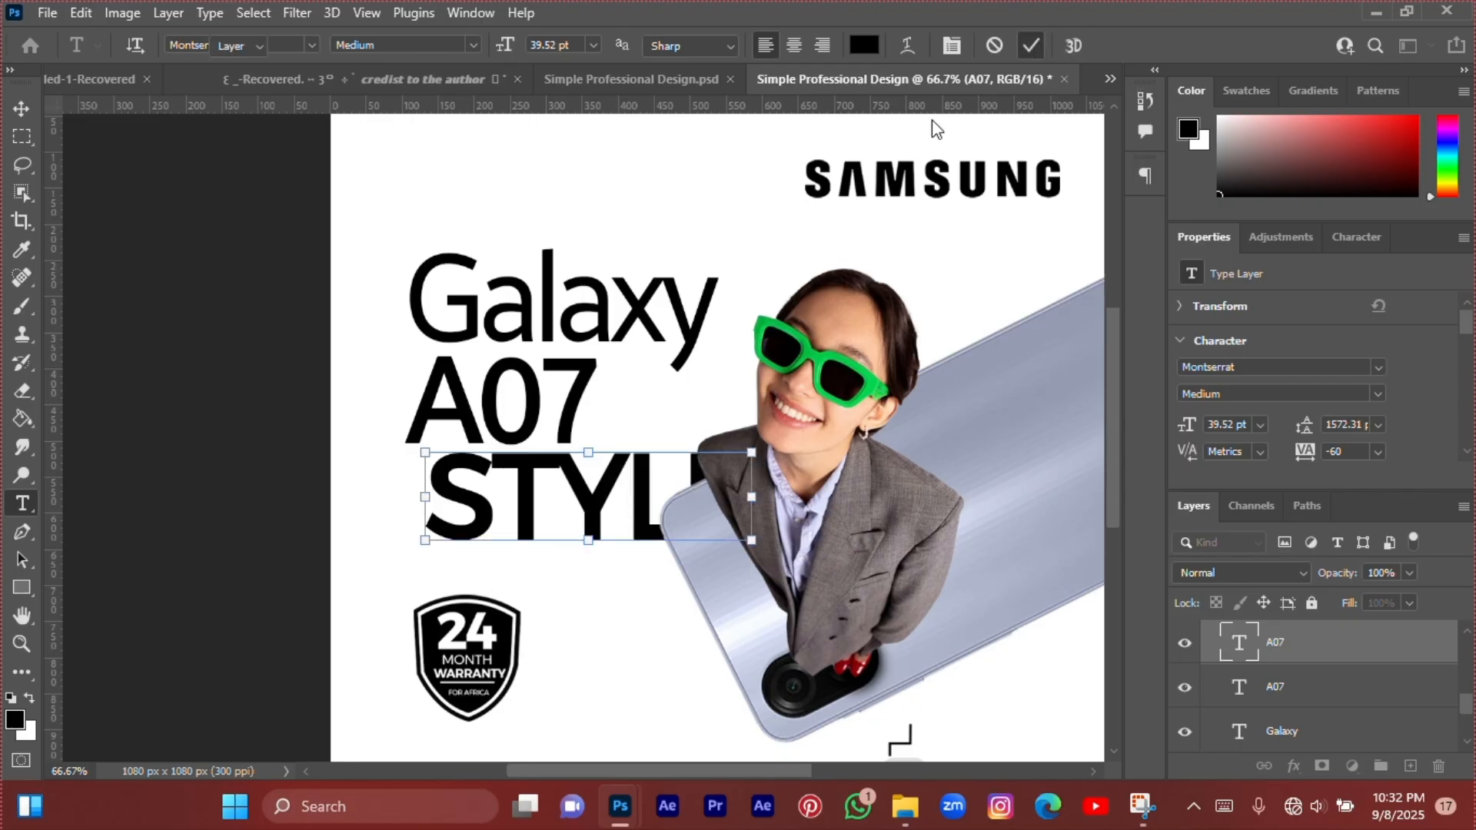
Scale the "STYLE" text down to 46.61% and align it with the left edge of A07.
{"action": "left_click", "coordinate": [14, 107]}
{"action": "left_click_drag", "start_coordinate": [756, 507], "coordinate": [524, 513]}
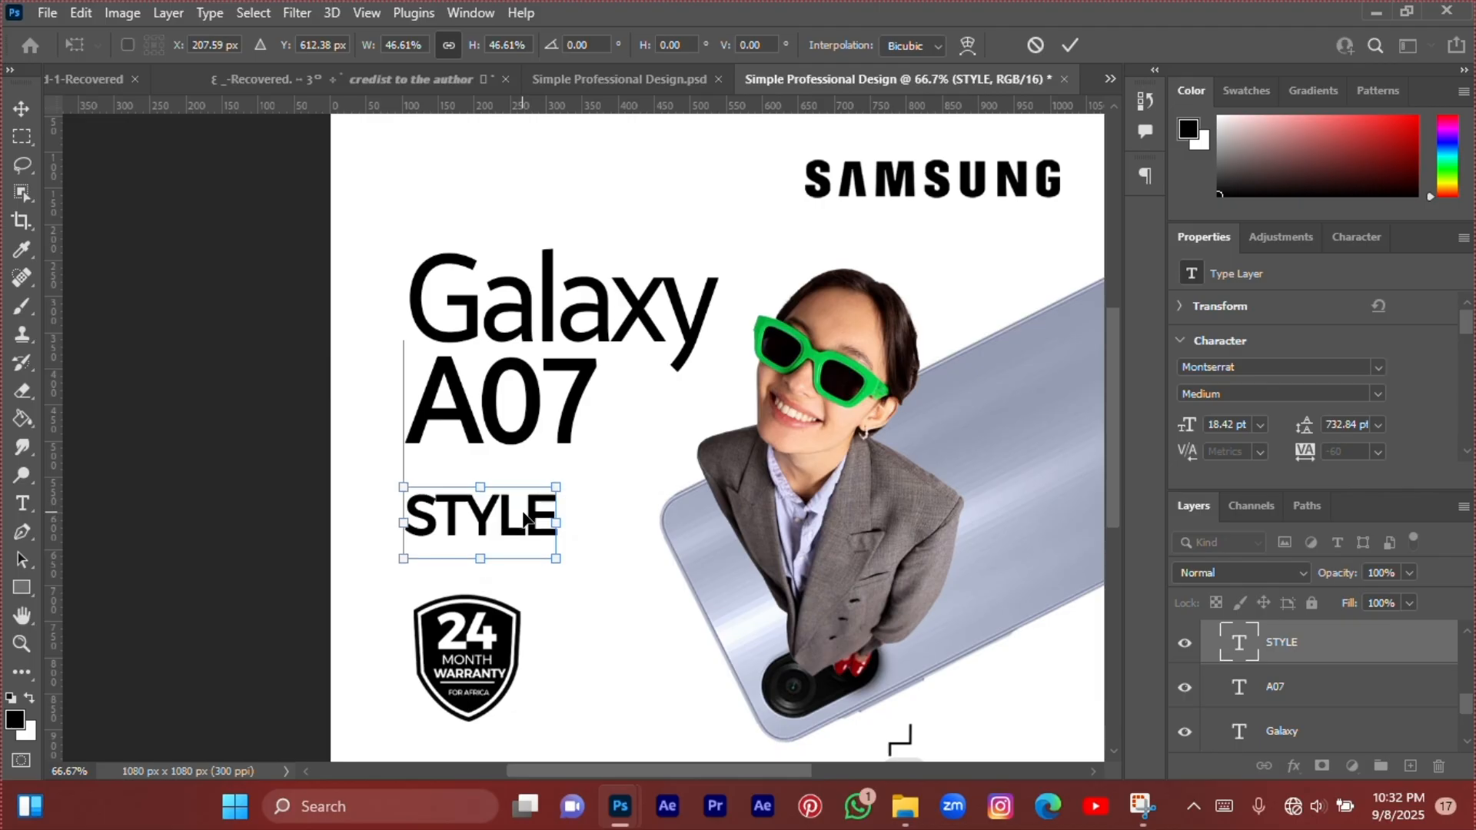
{"action": "key", "text": "Return"}
Extend the "STYLE" text to read "STYLE & SLEEK".
{"action": "double_click", "coordinate": [524, 522]}
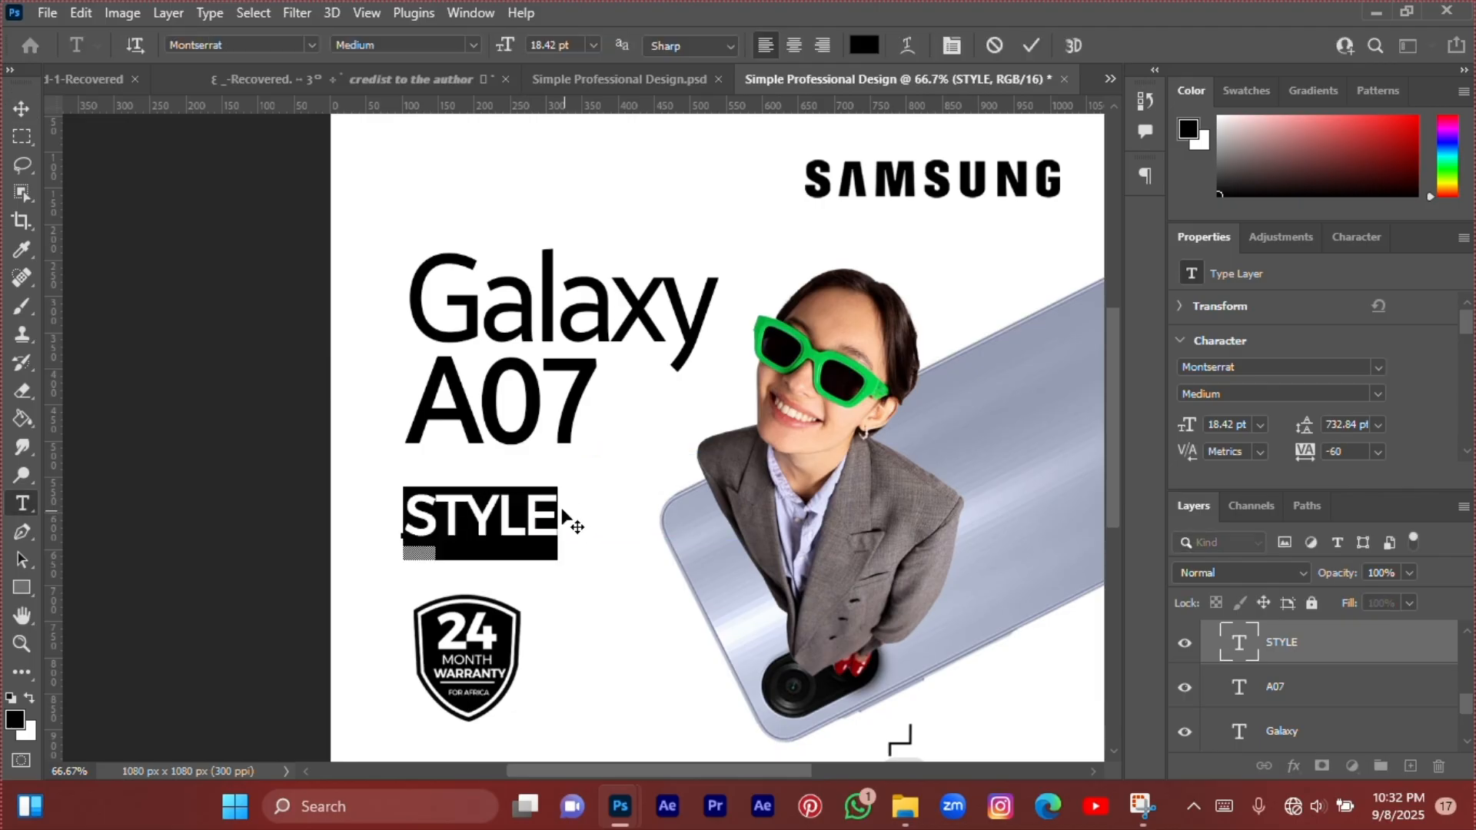
{"action": "left_click", "coordinate": [558, 498]}
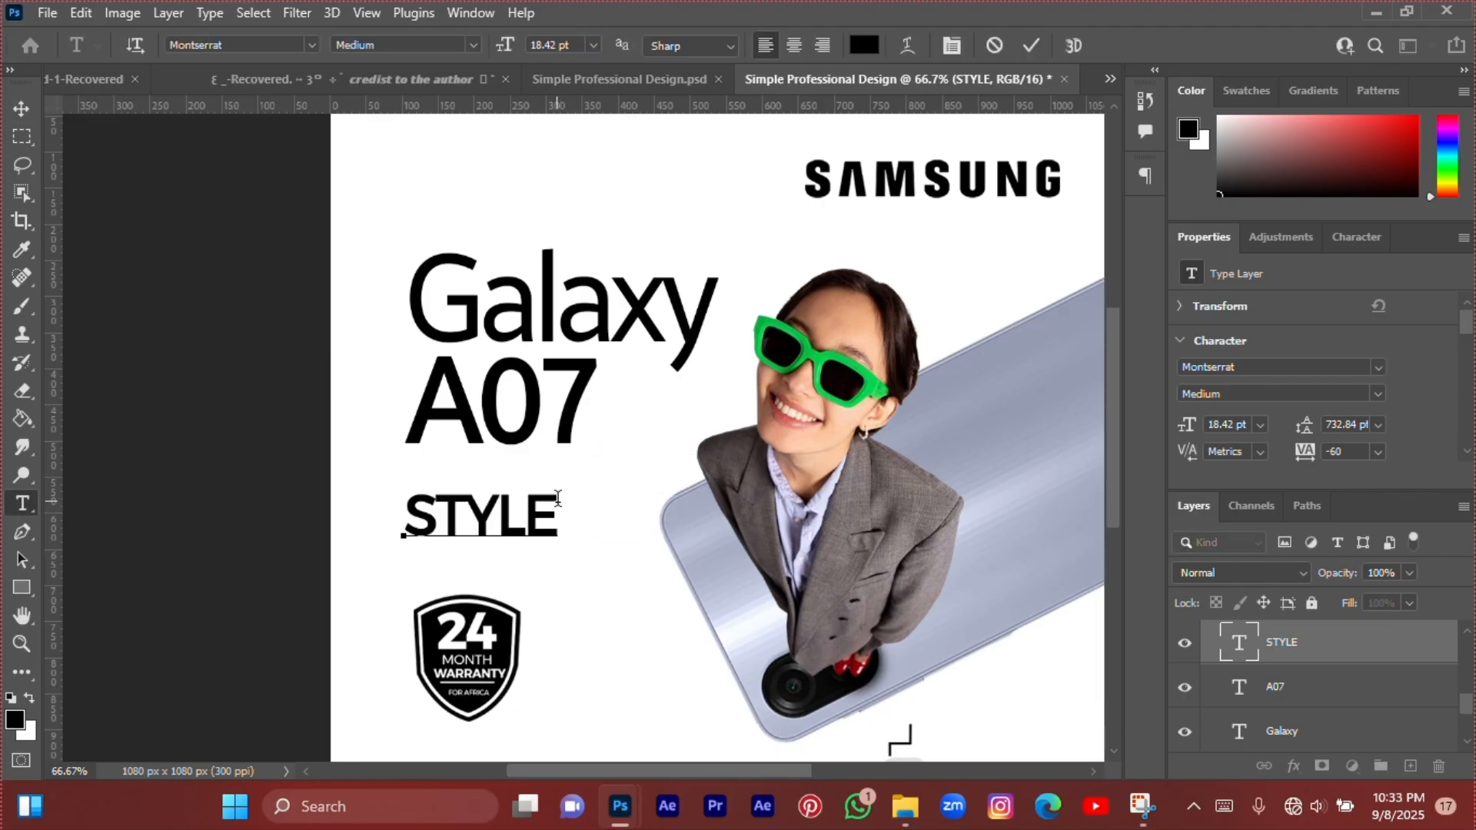
{"action": "type", "text": "& SL"}
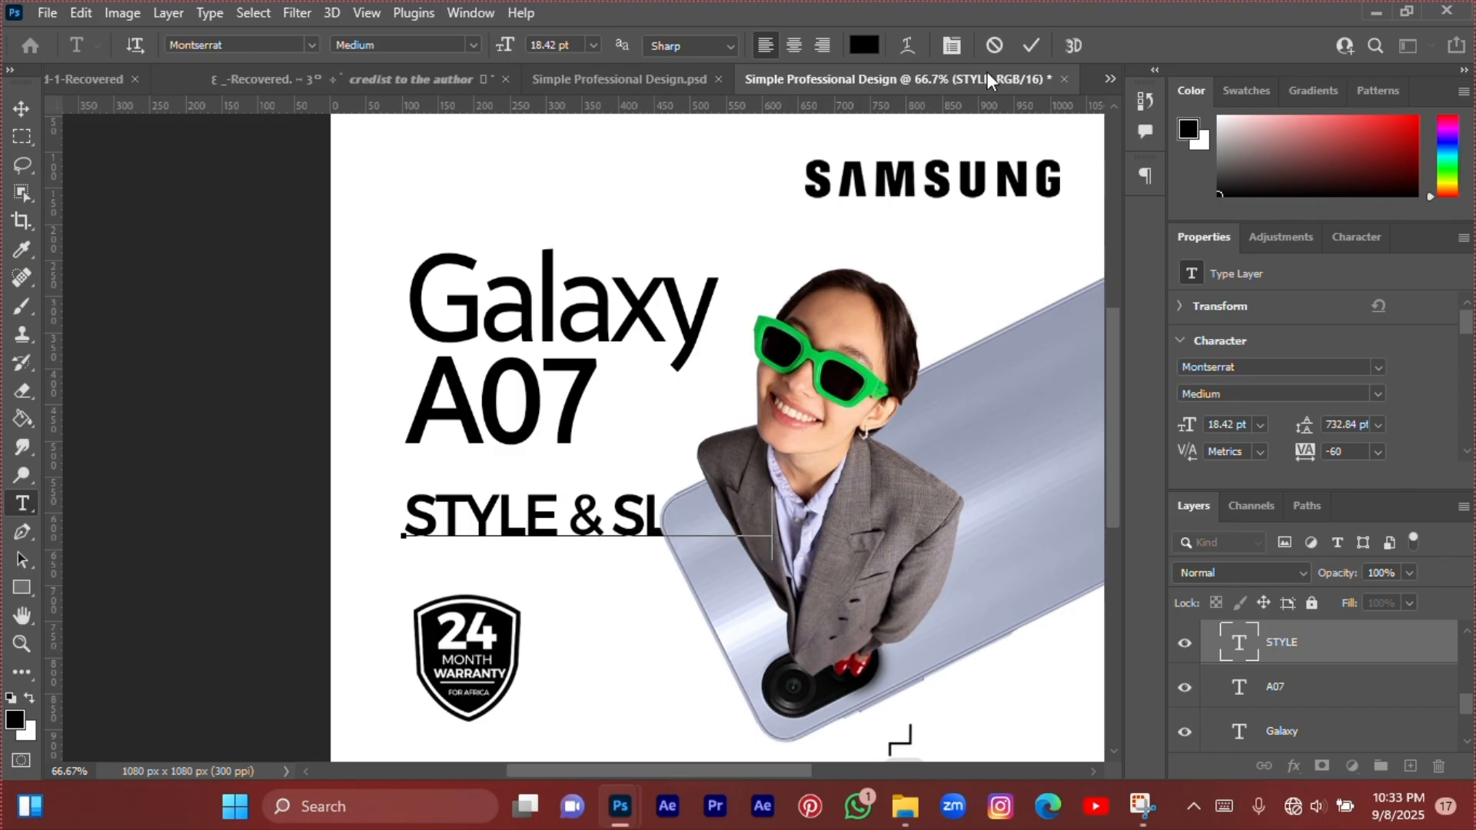
{"action": "left_click", "coordinate": [1025, 48]}
Scale the "STYLE & SLEEK" text down to 61.60% and move it up closer beneath A07, at the title's left edge.
{"action": "key", "text": "ctrl+t"}
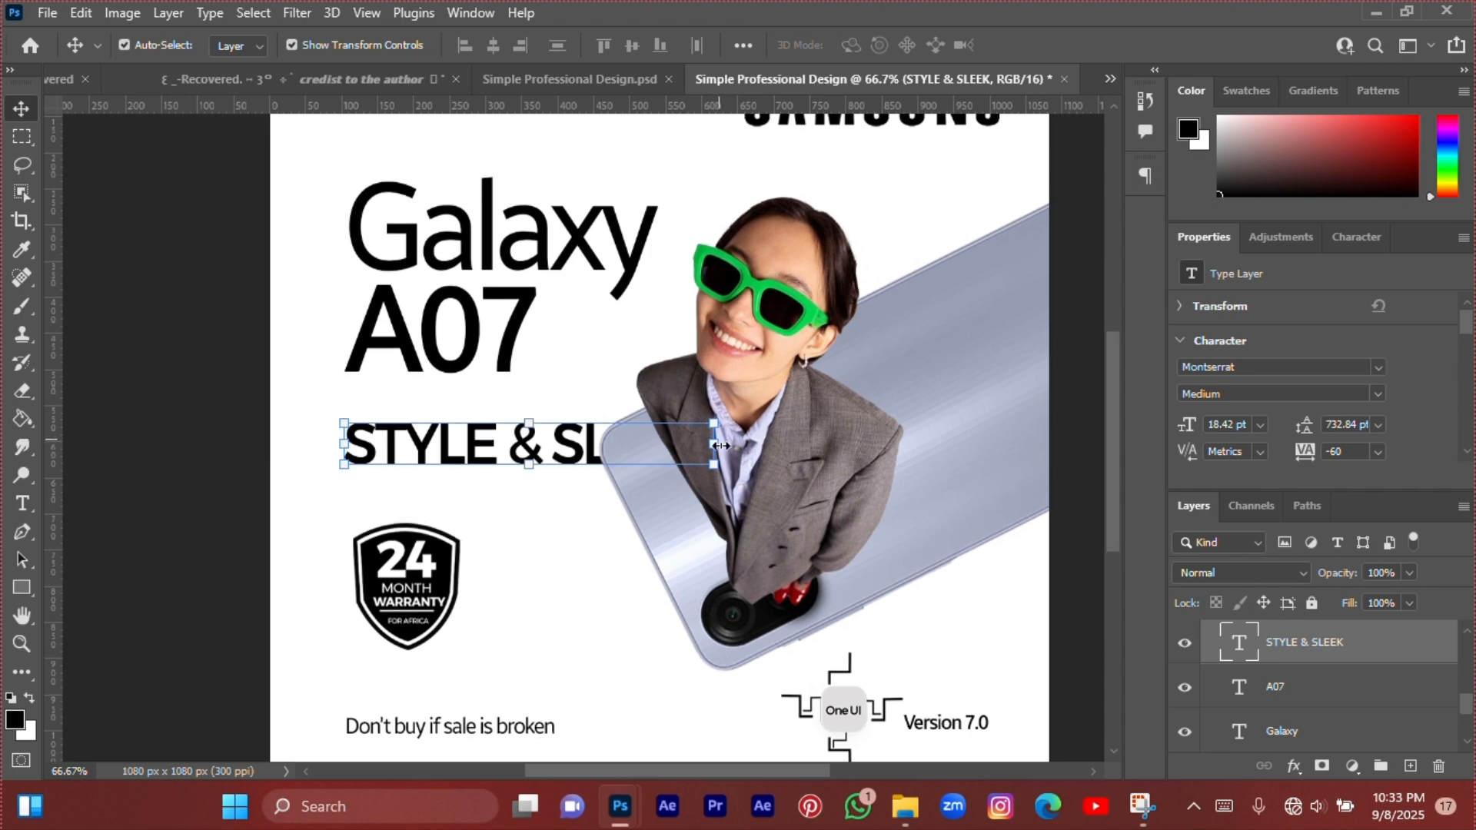
{"action": "left_click_drag", "start_coordinate": [722, 446], "coordinate": [578, 444]}
{"action": "scroll", "coordinate": [578, 445], "scroll_direction": "up", "scroll_amount": 1}
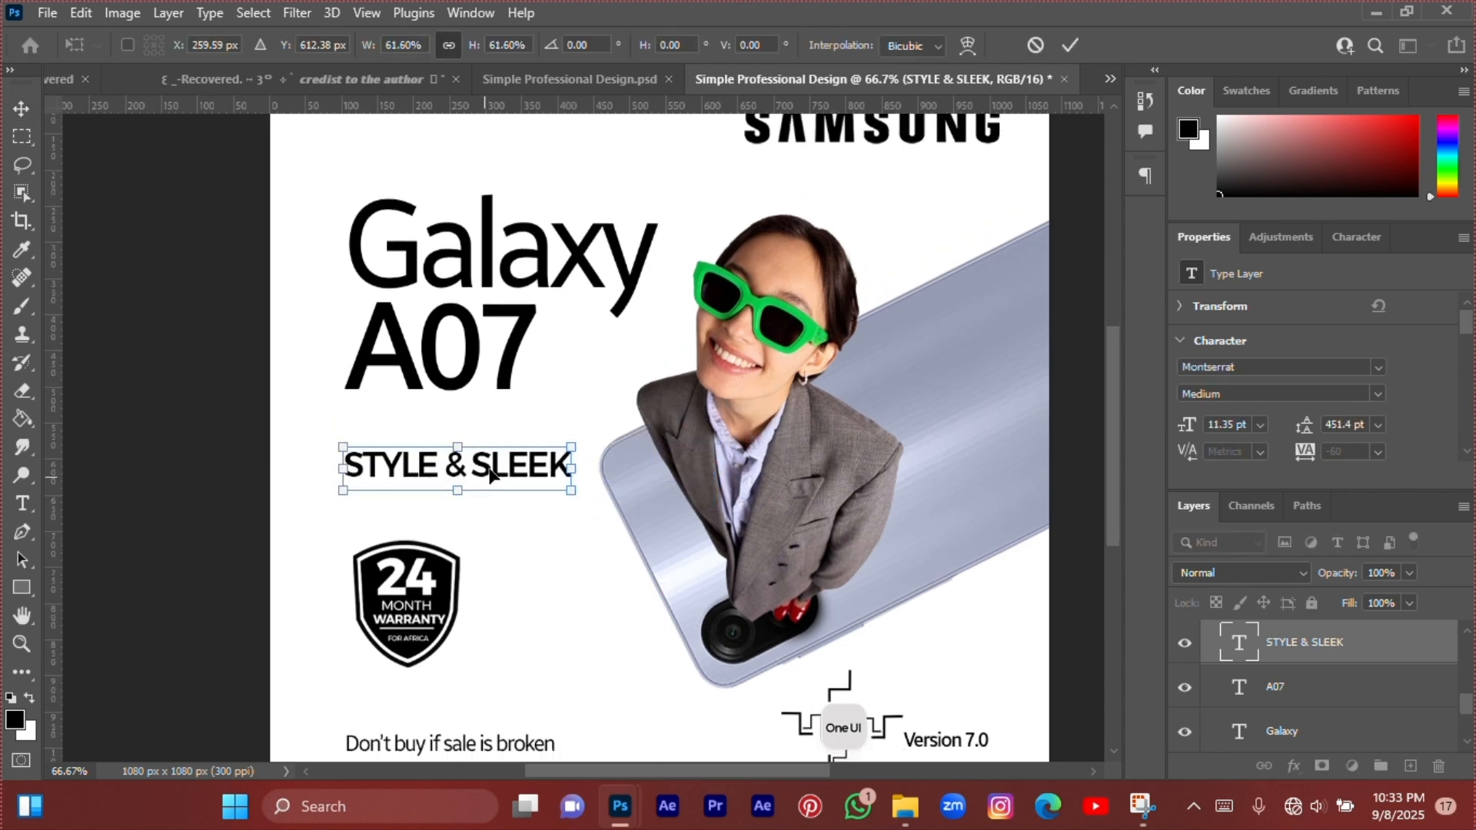
{"action": "left_click_drag", "start_coordinate": [490, 474], "coordinate": [489, 459]}
{"action": "left_click", "coordinate": [1070, 45]}
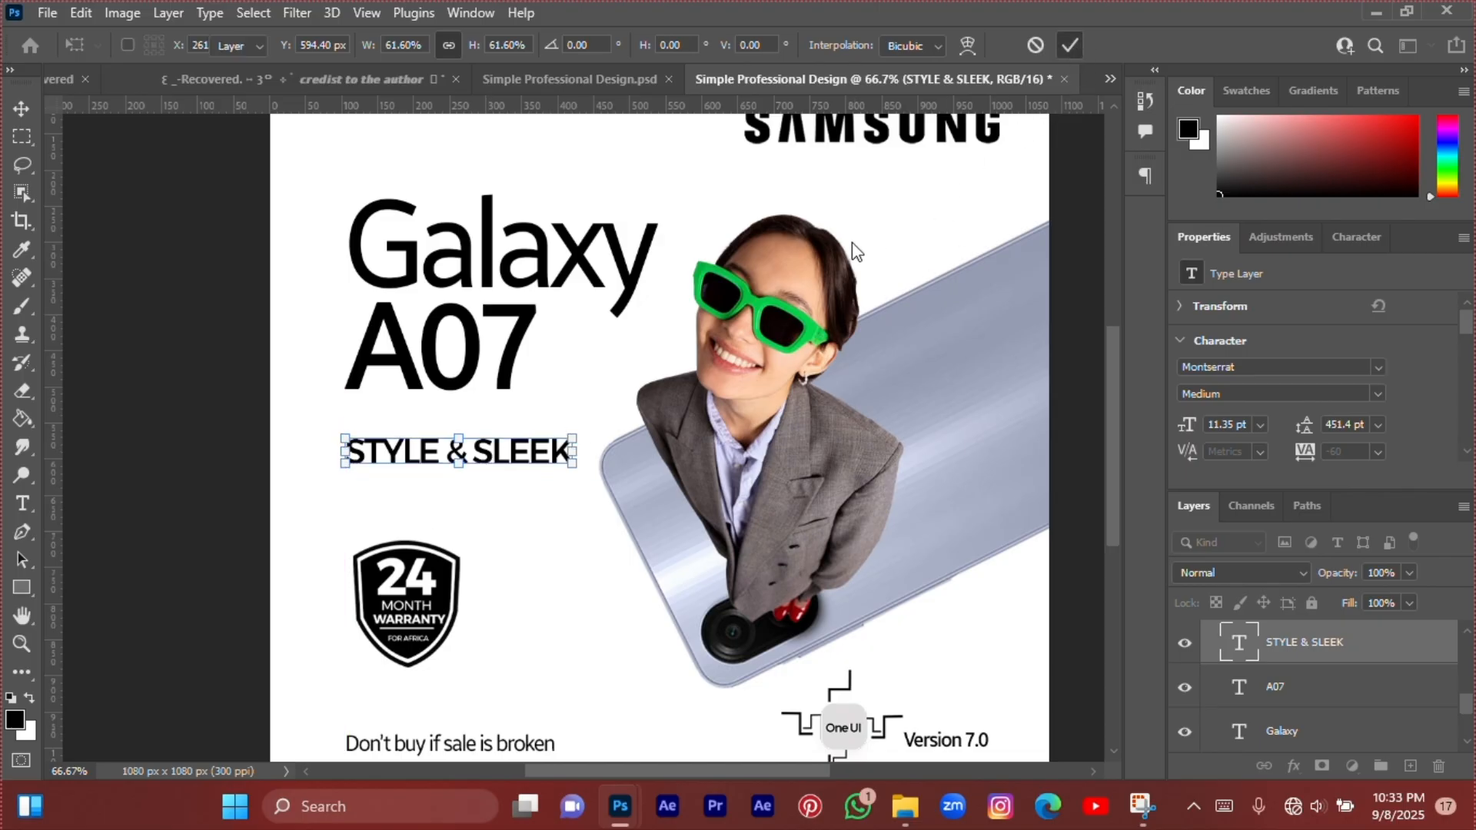
Set the color of the "STYLE & SLEEK" text to blue, hex 1a45ff.
{"action": "left_click", "coordinate": [843, 207]}
{"action": "scroll", "coordinate": [588, 372], "scroll_direction": "down", "scroll_amount": 3}
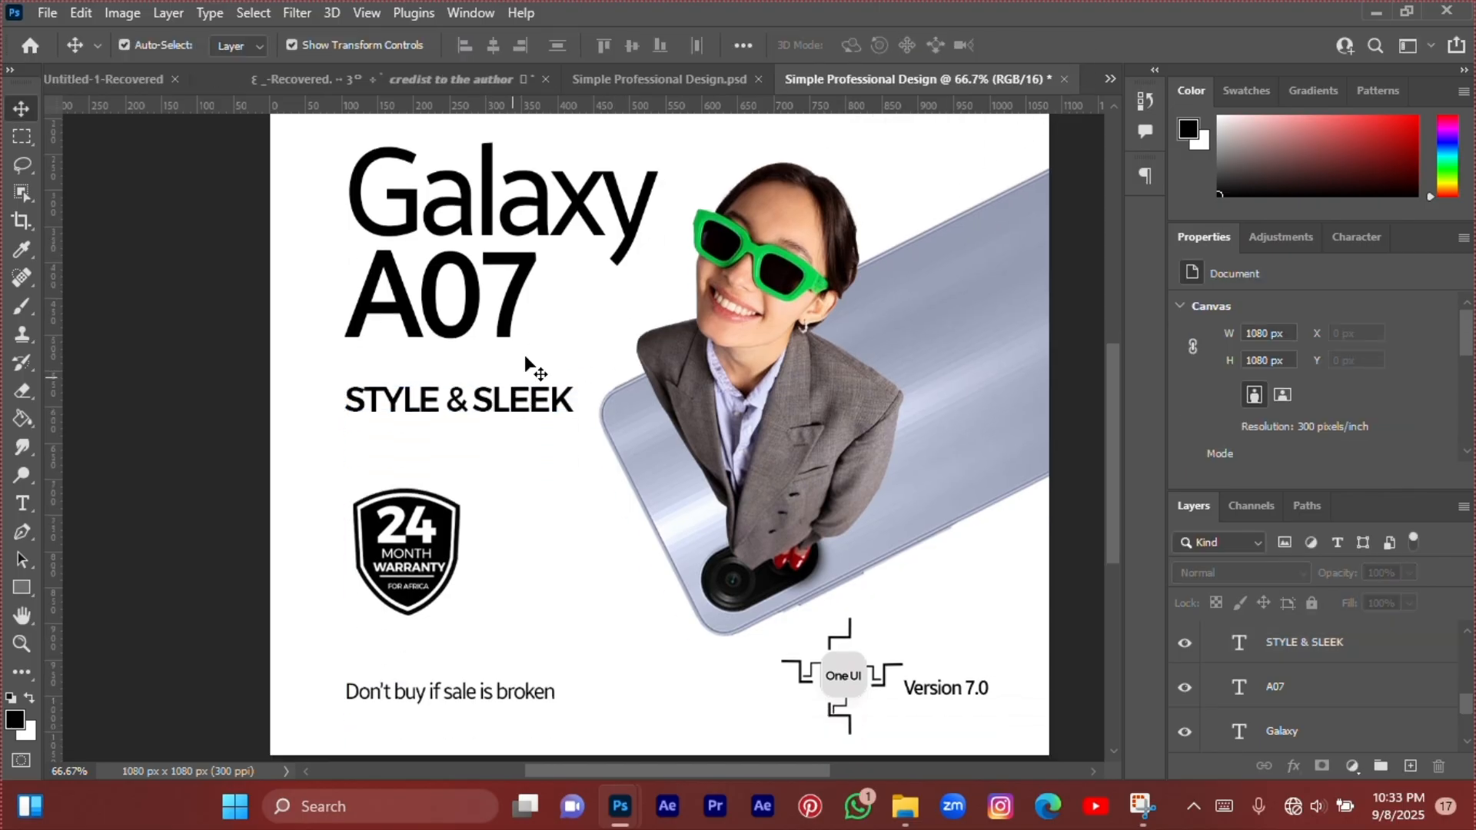
{"action": "left_click", "coordinate": [536, 411]}
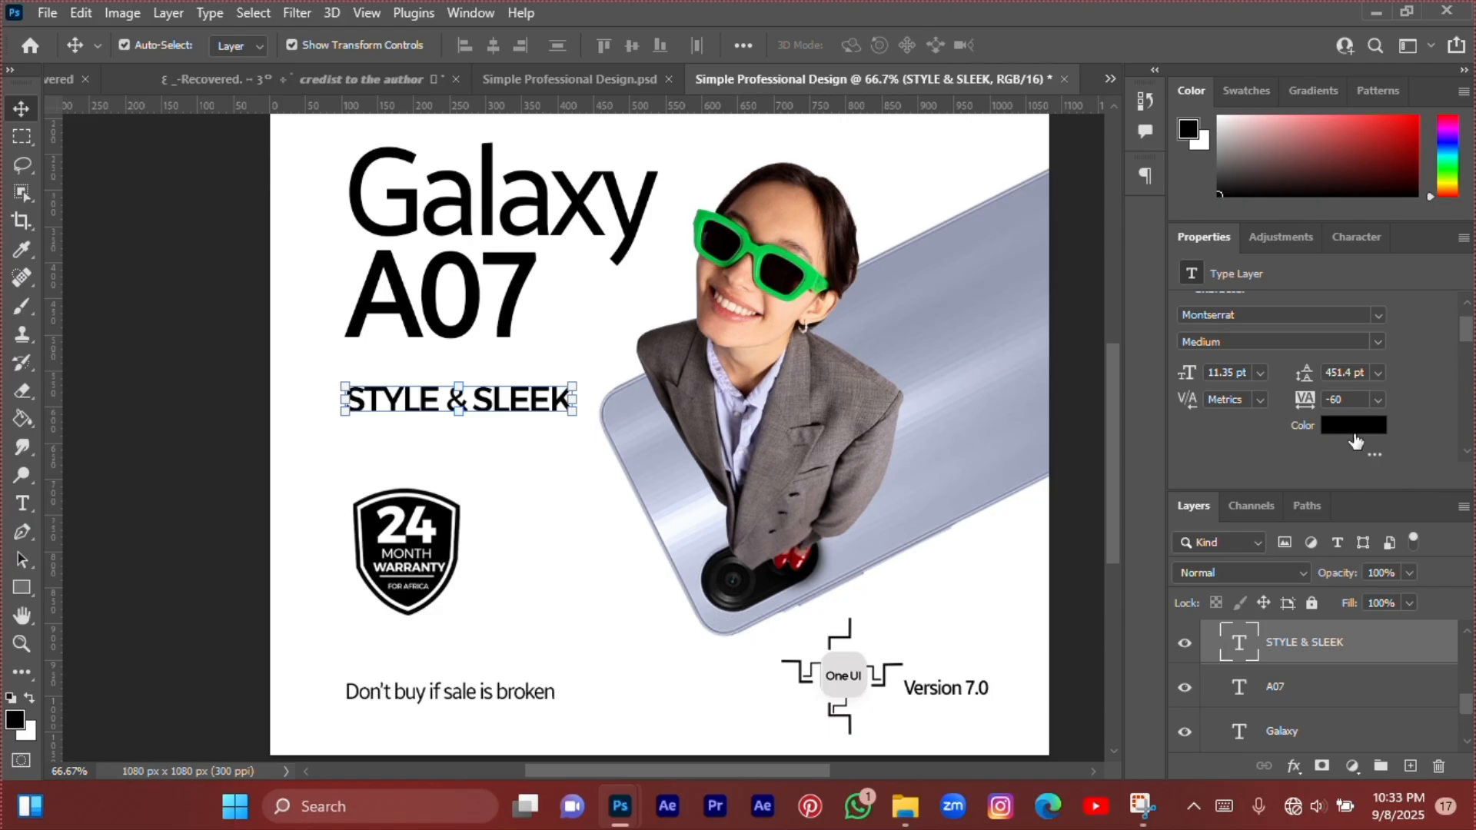
{"action": "left_click", "coordinate": [1355, 434]}
{"action": "left_click_drag", "start_coordinate": [1199, 531], "coordinate": [1149, 386]}
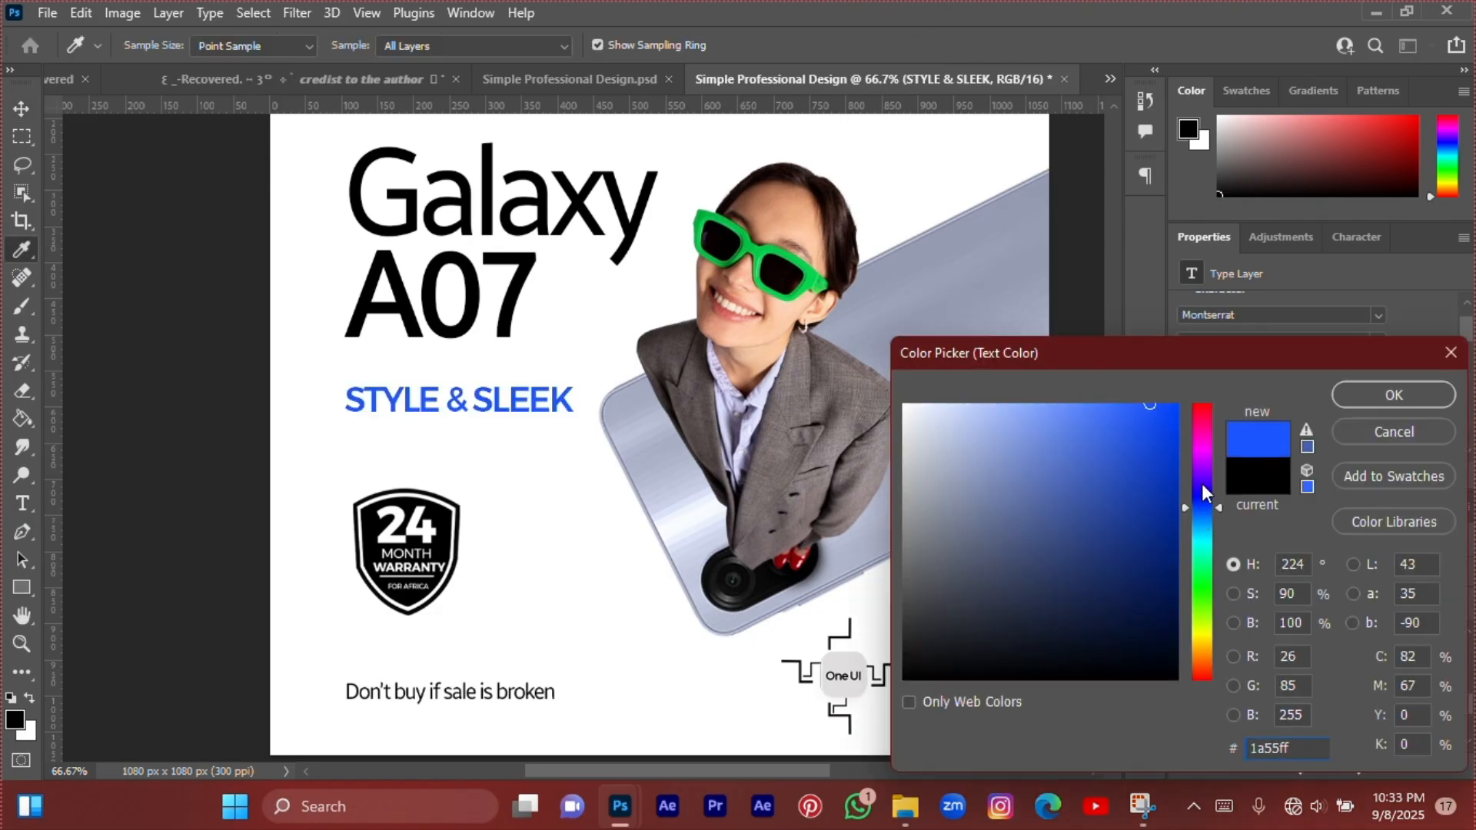
{"action": "left_click_drag", "start_coordinate": [1201, 508], "coordinate": [1203, 506]}
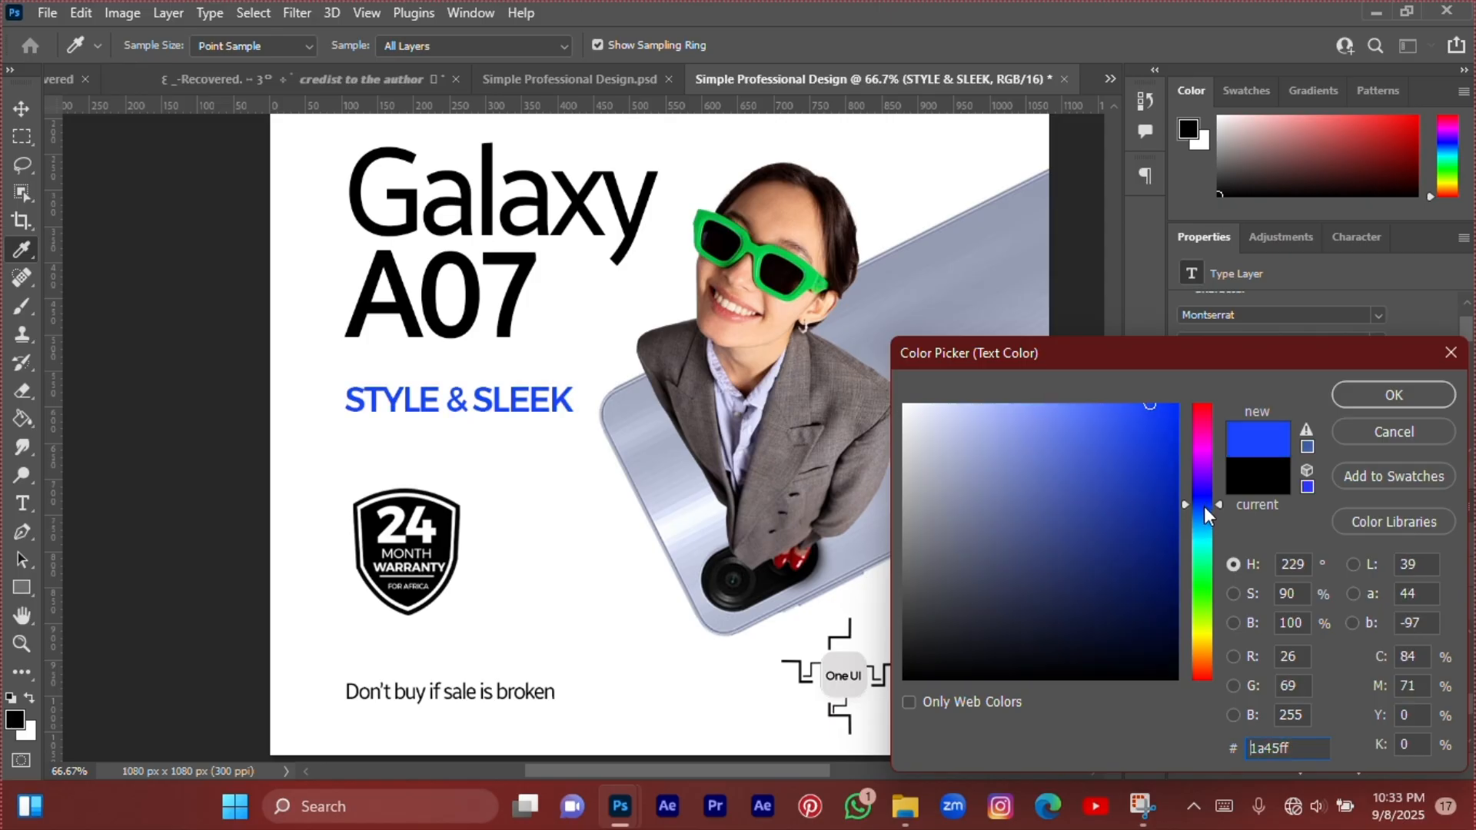
{"action": "left_click", "coordinate": [1392, 396]}
Move the 24-month warranty badge down to about Y 742 px, farther below the "STYLE & SLEEK" text.
{"action": "left_click", "coordinate": [233, 380]}
{"action": "scroll", "coordinate": [235, 385], "scroll_direction": "up", "scroll_amount": 1}
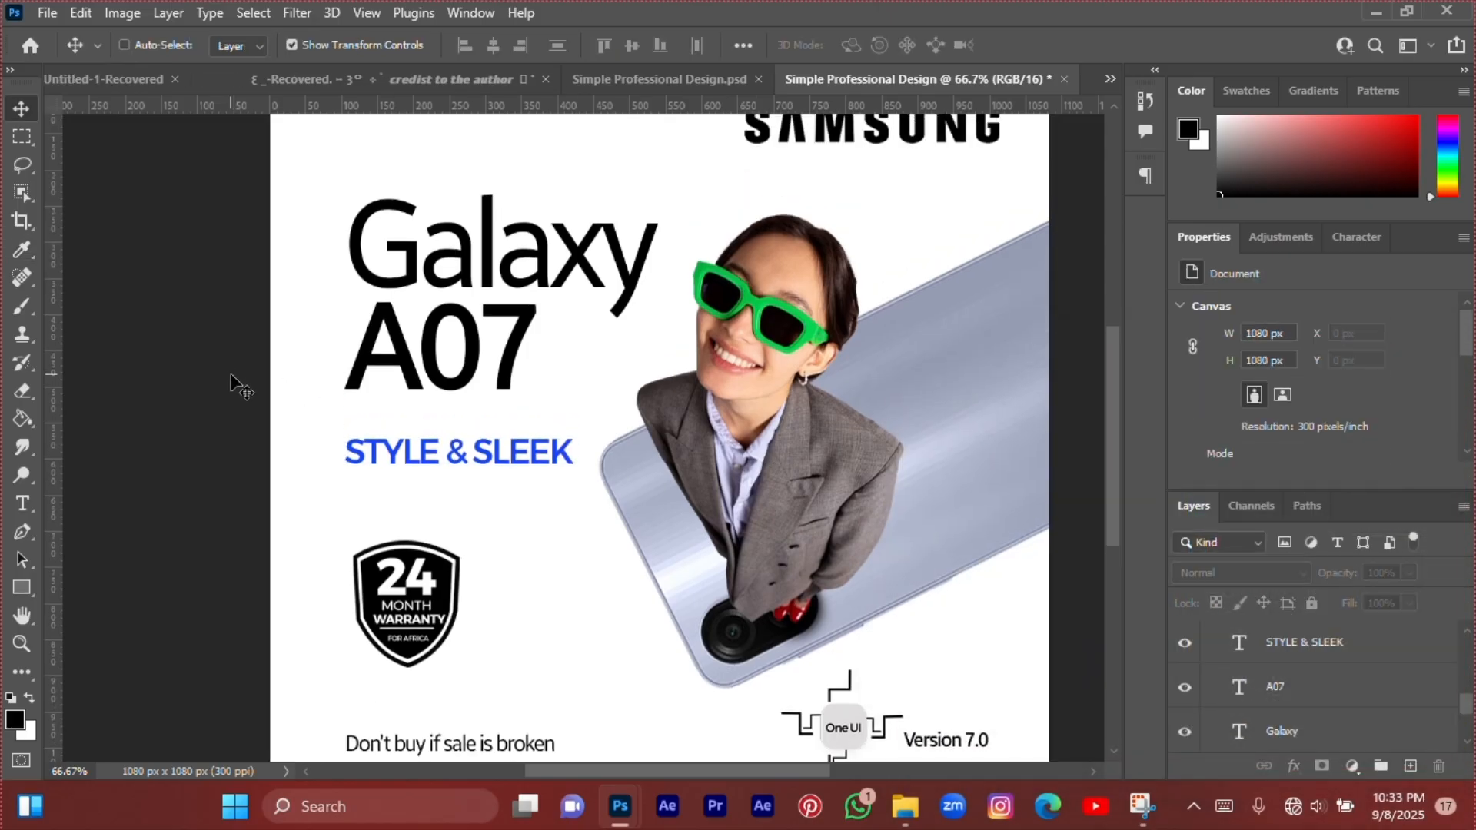
{"action": "key", "text": "ctrl+minus"}
{"action": "key", "text": "ctrl+minus"}
{"action": "key", "text": "ctrl+plus"}
{"action": "key", "text": "ctrl+plus"}
{"action": "scroll", "coordinate": [234, 381], "scroll_direction": "down", "scroll_amount": 2}
{"action": "left_click_drag", "start_coordinate": [423, 499], "coordinate": [424, 510]}
Scale the Galaxy, A07 and "STYLE & SLEEK" texts together to 98.79% and shift them 18 px left.
{"action": "scroll", "coordinate": [424, 511], "scroll_direction": "up", "scroll_amount": 3}
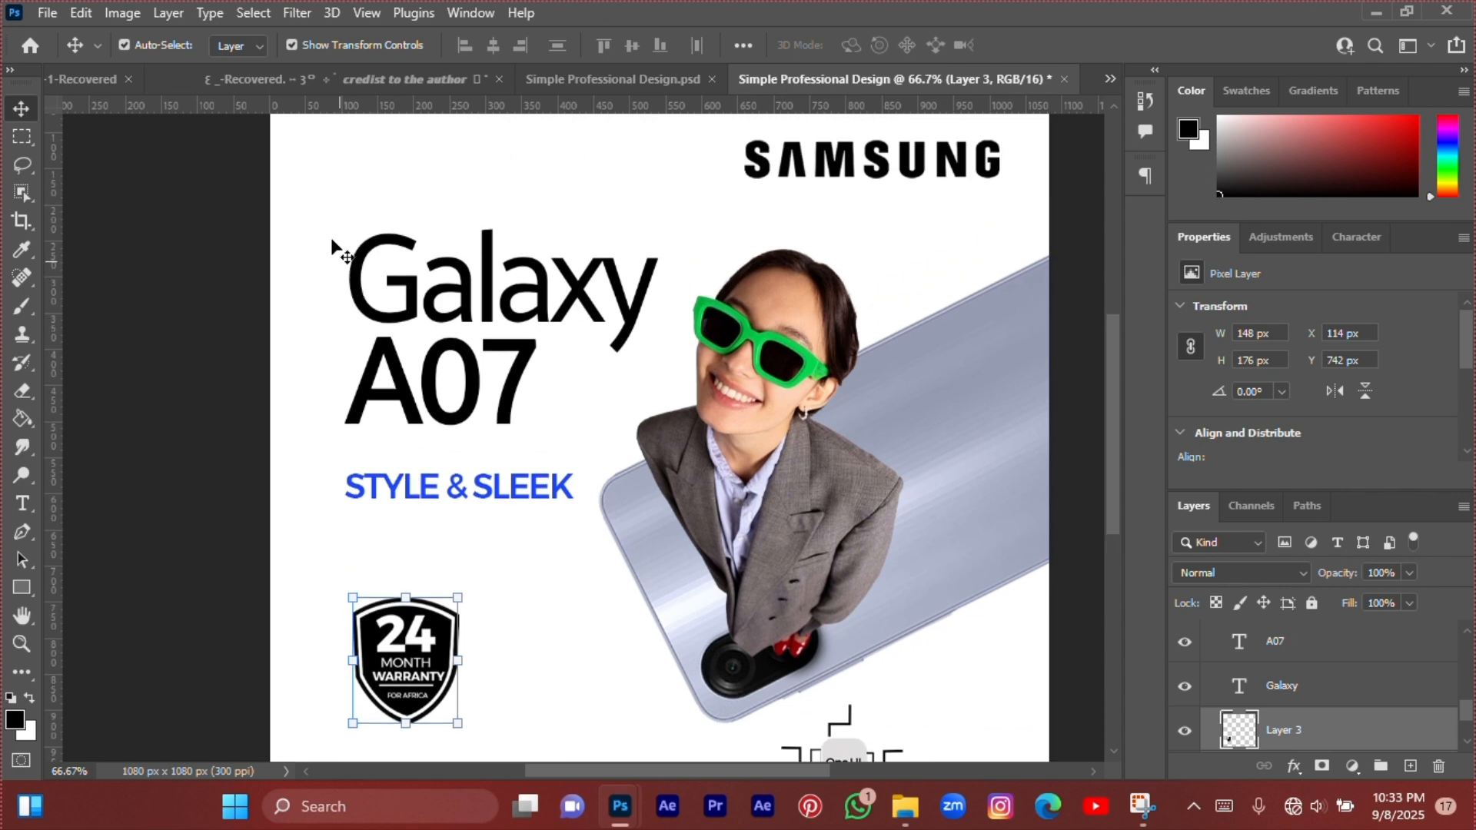
{"action": "left_click_drag", "start_coordinate": [317, 218], "coordinate": [501, 500]}
{"action": "key", "text": "ctrl+t"}
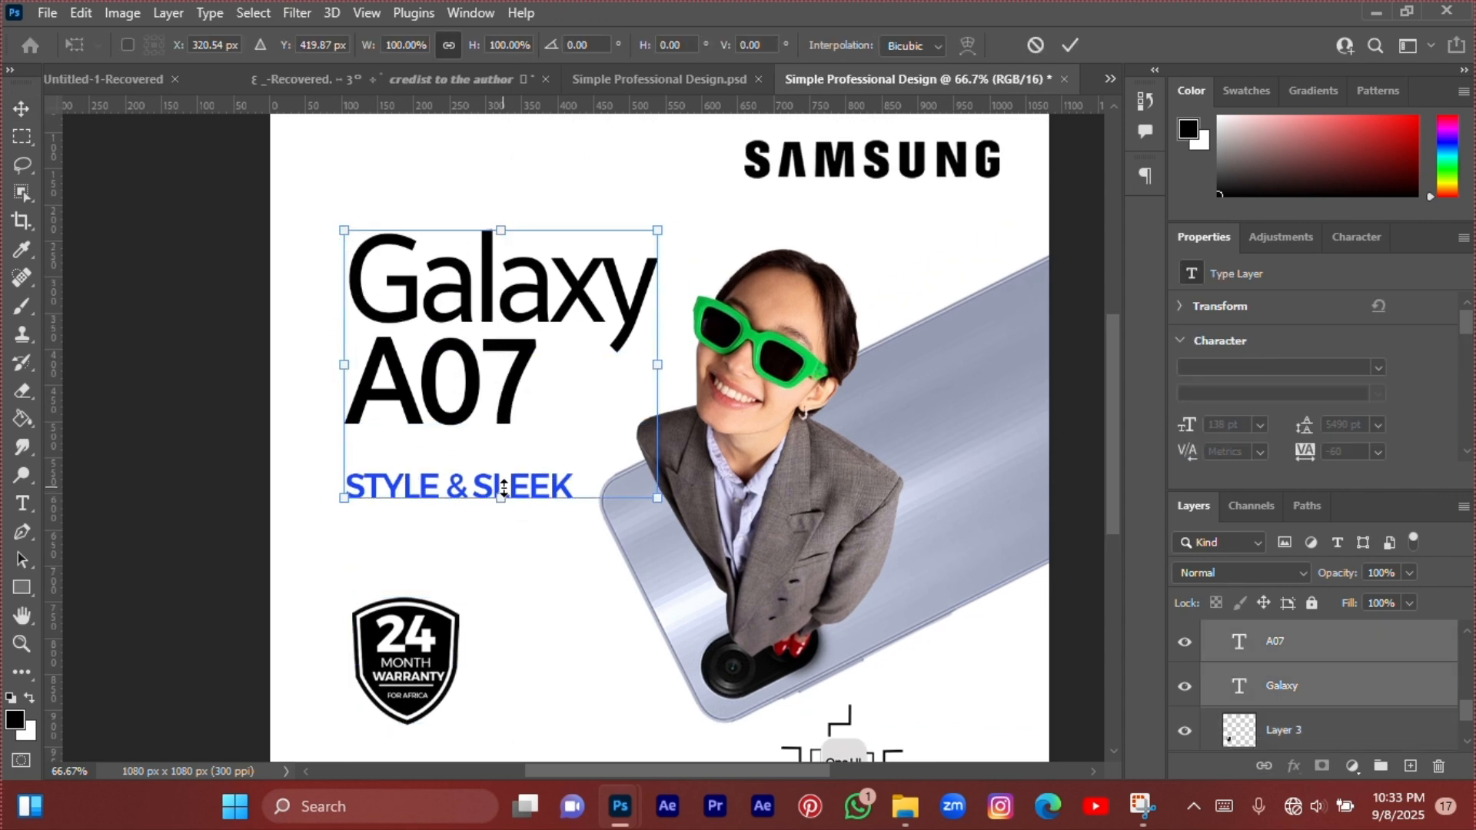
{"action": "left_click_drag", "start_coordinate": [520, 449], "coordinate": [506, 458]}
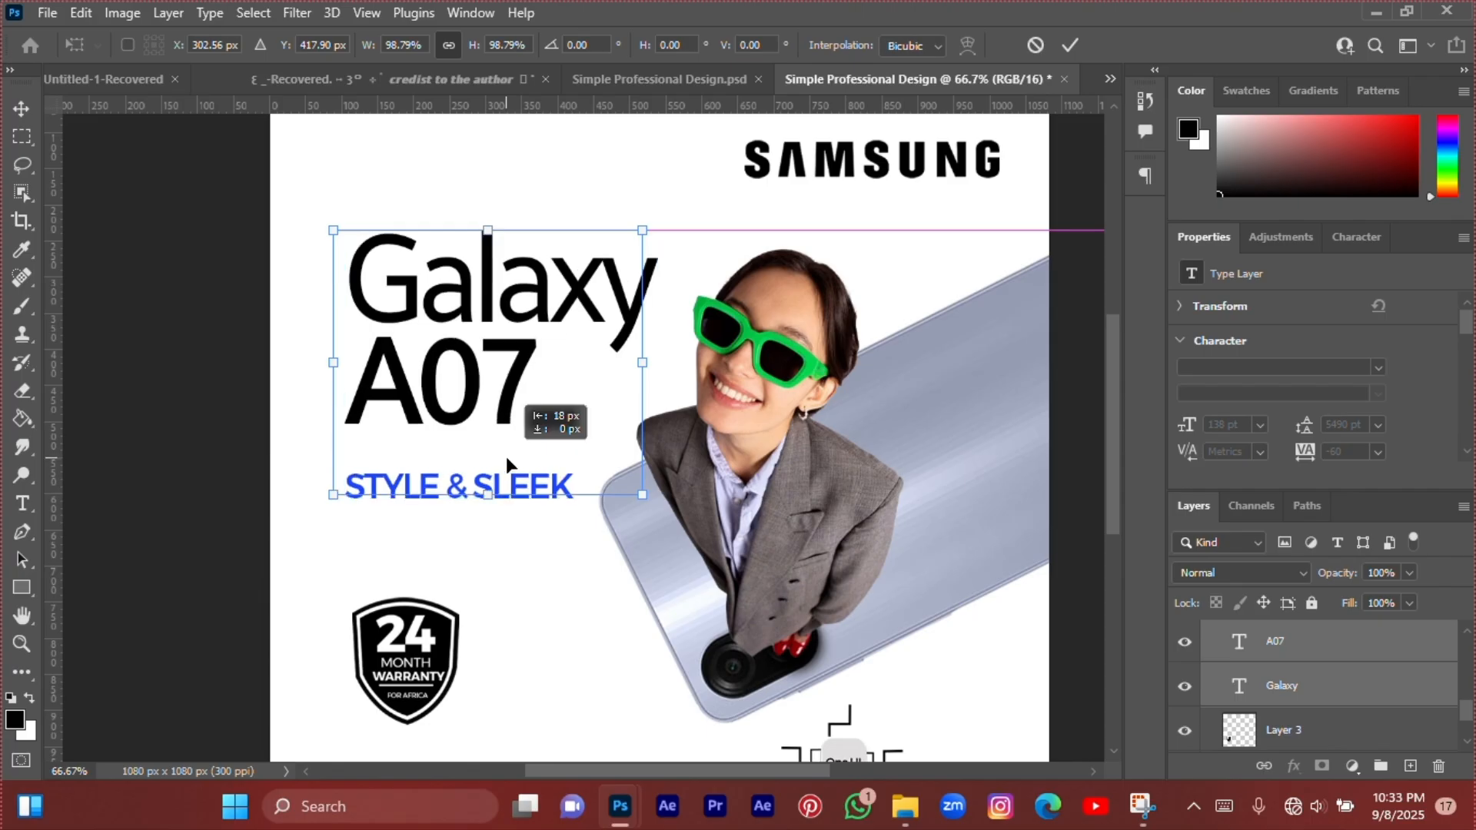
{"action": "scroll", "coordinate": [506, 459], "scroll_direction": "down", "scroll_amount": 2}
{"action": "key", "text": "Return"}
Examine the poster's overall layout, comparing the title block with the badge, bottom line and One UI emblem.
{"action": "scroll", "coordinate": [505, 461], "scroll_direction": "down", "scroll_amount": 1}
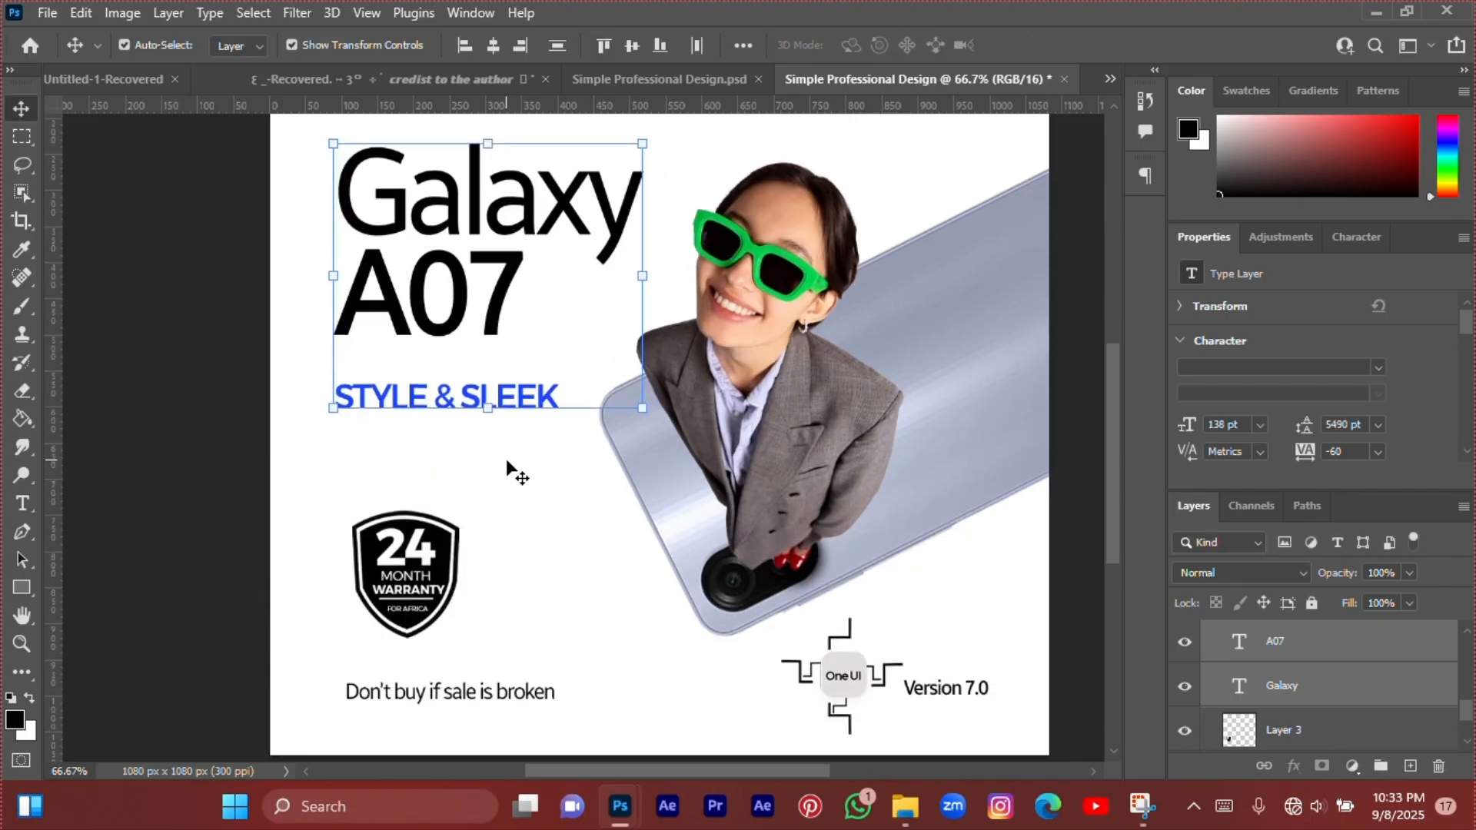
{"action": "scroll", "coordinate": [511, 471], "scroll_direction": "up", "scroll_amount": 1}
{"action": "scroll", "coordinate": [515, 472], "scroll_direction": "down", "scroll_amount": 1}
{"action": "scroll", "coordinate": [515, 471], "scroll_direction": "up", "scroll_amount": 1}
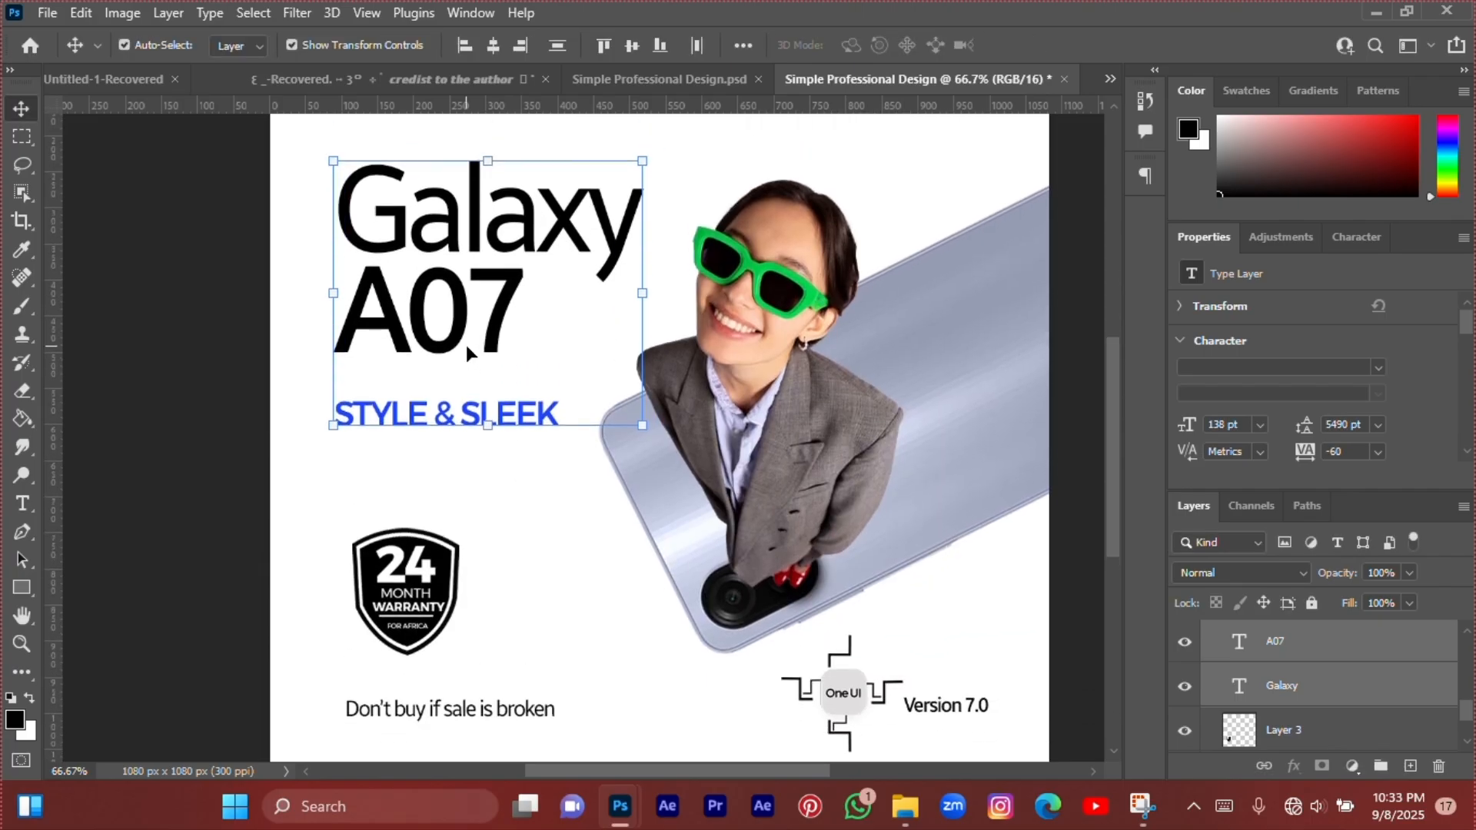
{"action": "scroll", "coordinate": [469, 353], "scroll_direction": "up", "scroll_amount": 1}
{"action": "left_click", "coordinate": [198, 290]}
{"action": "scroll", "coordinate": [377, 361], "scroll_direction": "down", "scroll_amount": 2}
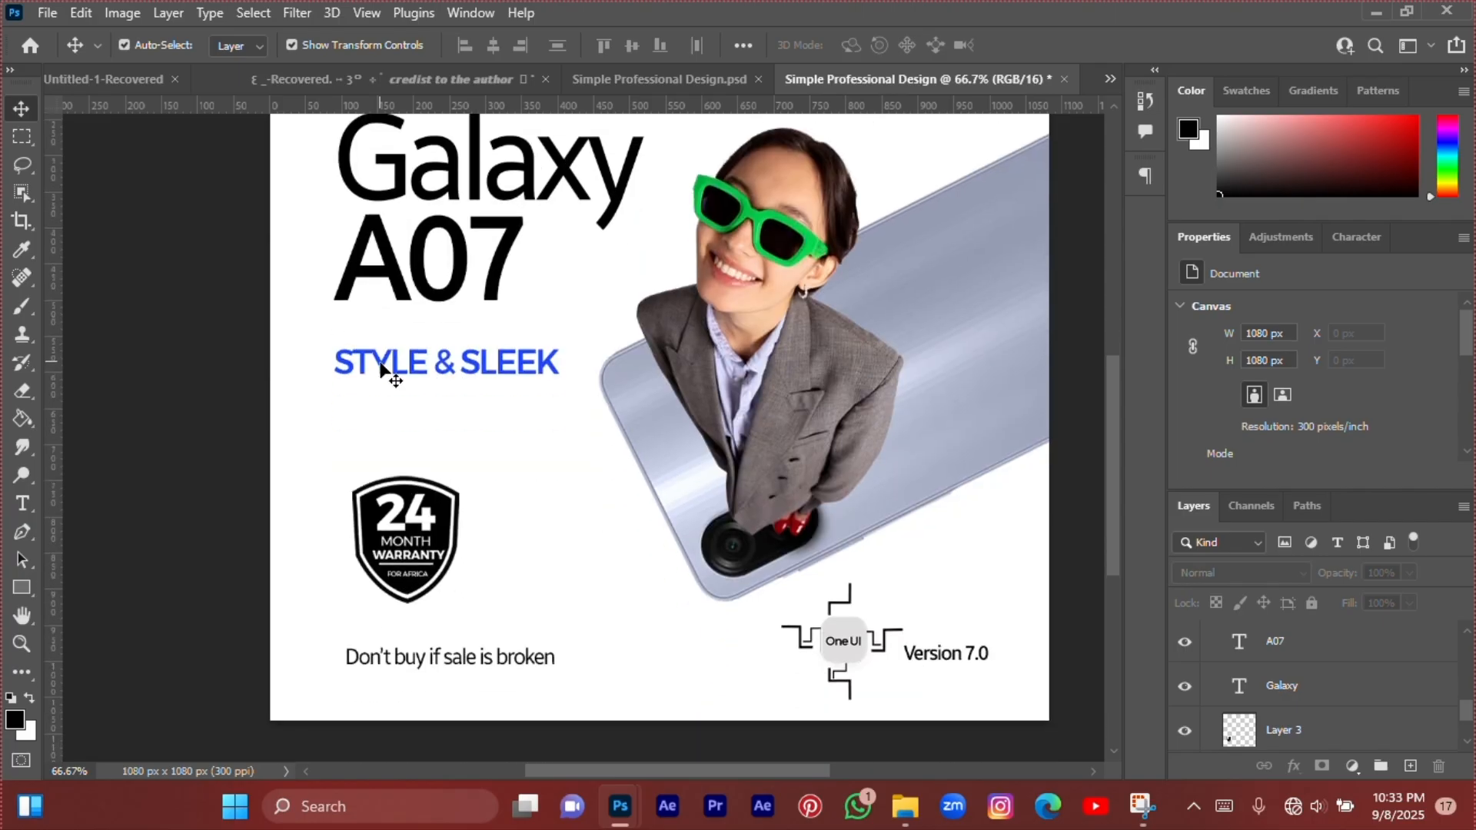
{"action": "scroll", "coordinate": [454, 443], "scroll_direction": "down", "scroll_amount": 1}
{"action": "scroll", "coordinate": [453, 444], "scroll_direction": "up", "scroll_amount": 1}
{"action": "scroll", "coordinate": [672, 327], "scroll_direction": "up", "scroll_amount": 2}
Select the woman and the phone with their effect layers and nudge them about 10 px right and slightly up.
{"action": "left_click_drag", "start_coordinate": [696, 198], "coordinate": [846, 587]}
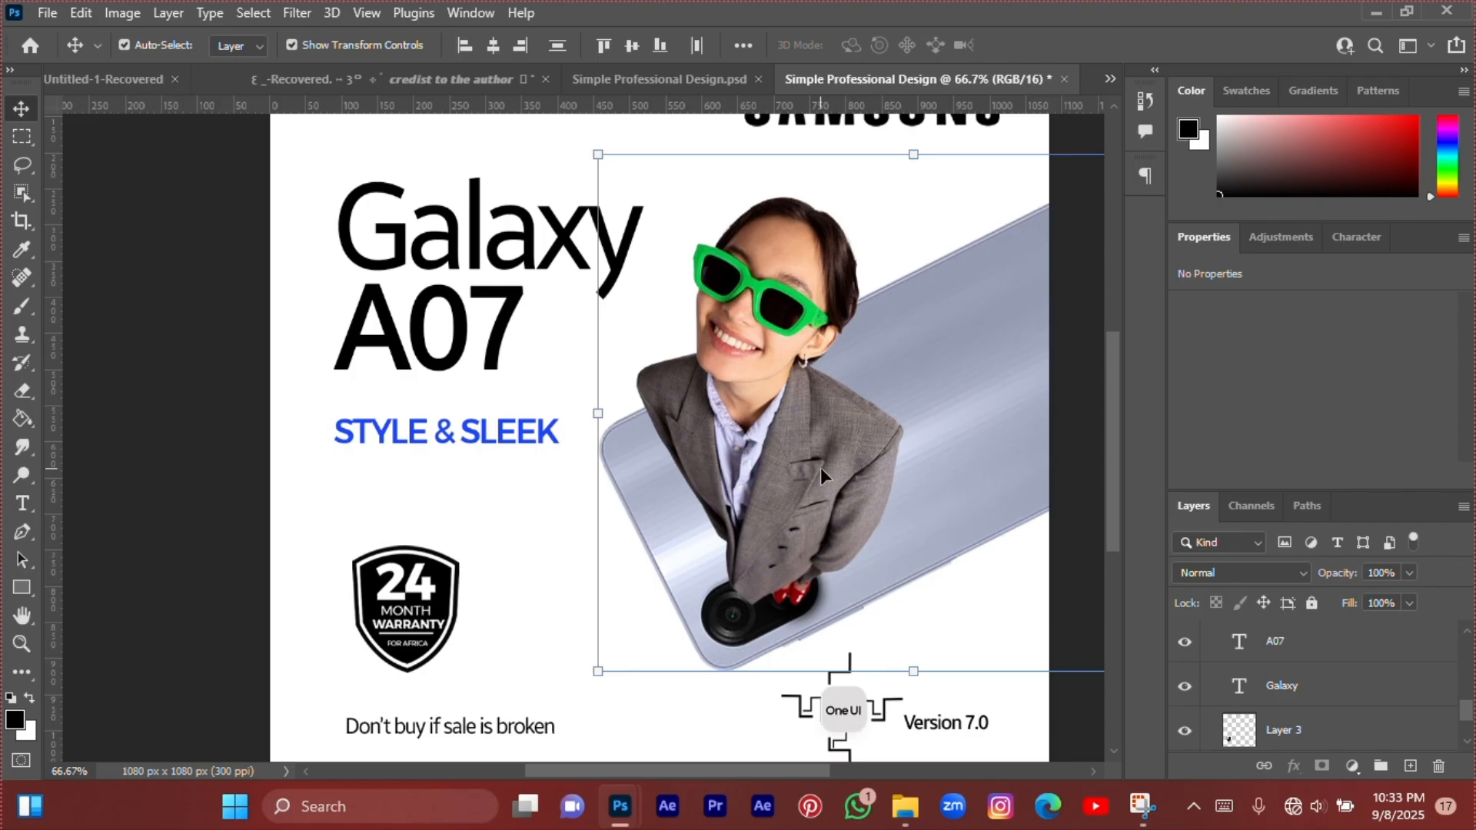
{"action": "key", "text": "Right"}
{"action": "key", "text": "Right"}
{"action": "key", "text": "Right"}
{"action": "key", "text": "Right"}
{"action": "key", "text": "Right"}
{"action": "key", "text": "Right"}
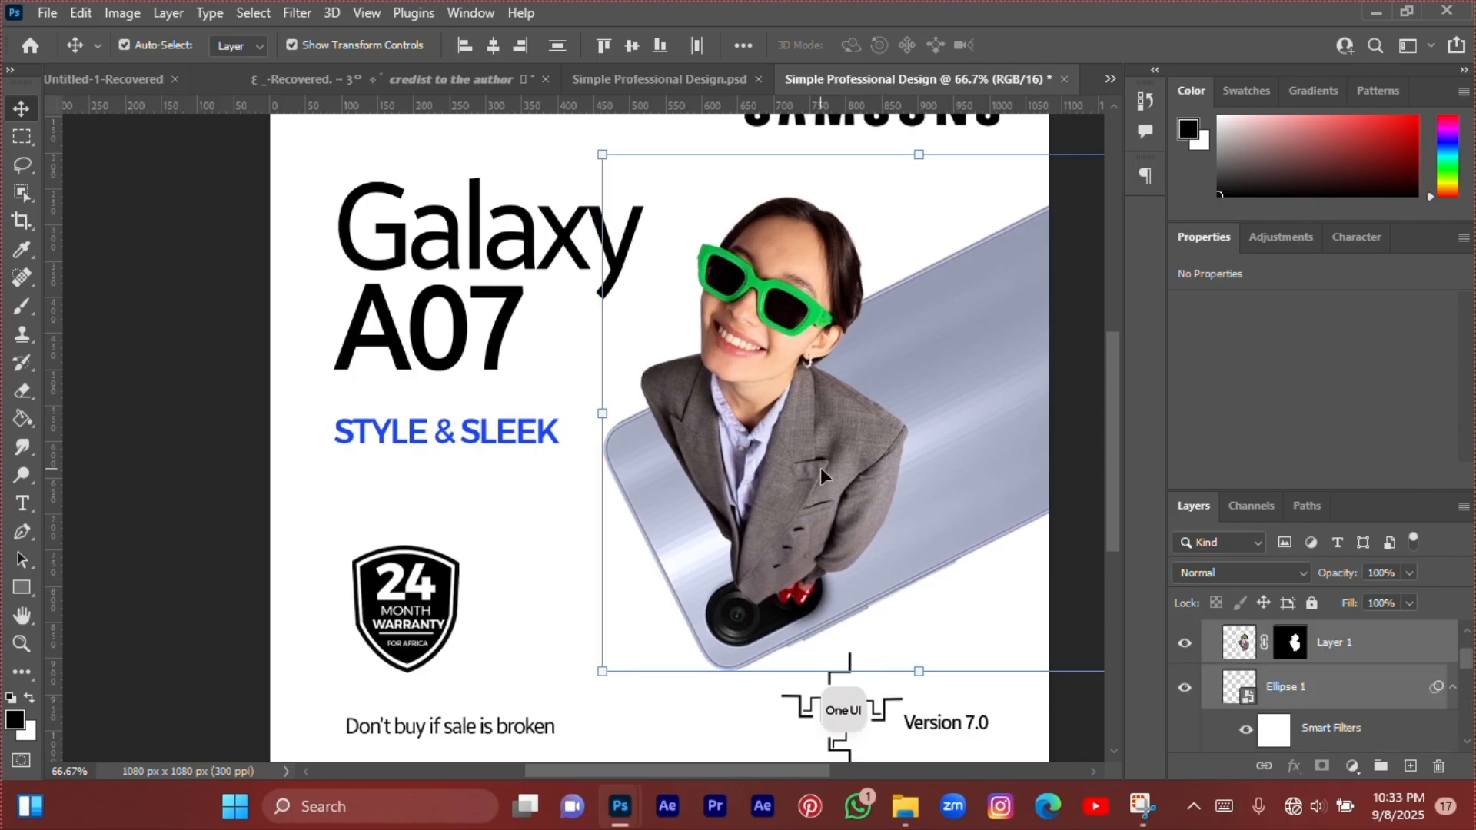
{"action": "key", "text": "Right"}
{"action": "key", "text": "Right"}
{"action": "key", "text": "Right"}
{"action": "key", "text": "Right"}
{"action": "key", "text": "Right"}
{"action": "key", "text": "Right"}
{"action": "key", "text": "Right"}
{"action": "key", "text": "Up"}
{"action": "key", "text": "Up"}
{"action": "key", "text": "Up"}
{"action": "key", "text": "Up"}
{"action": "key", "text": "Up"}
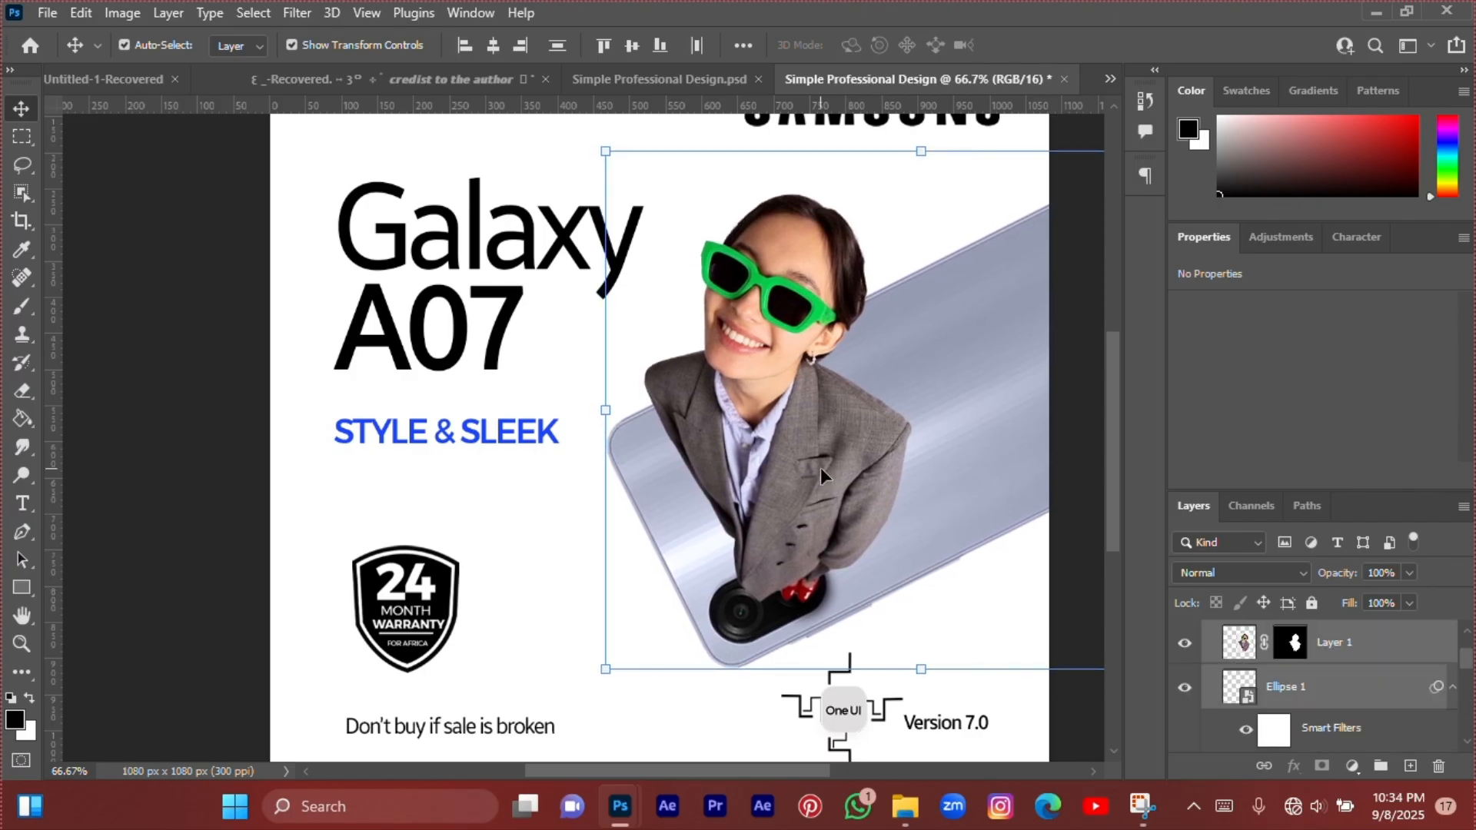
{"action": "left_click", "coordinate": [423, 501]}
{"action": "scroll", "coordinate": [431, 492], "scroll_direction": "down", "scroll_amount": 2}
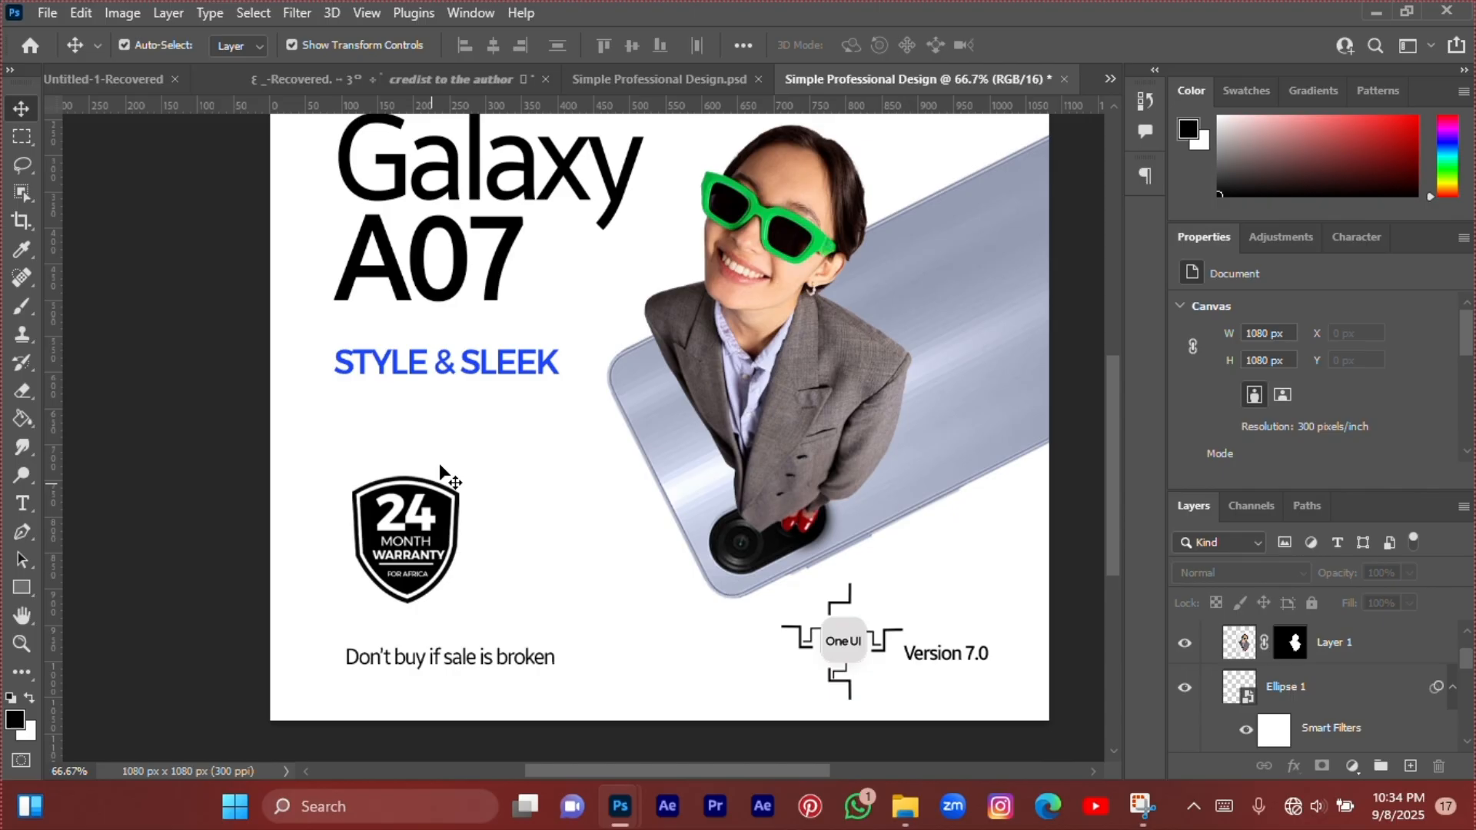
{"action": "left_click", "coordinate": [431, 372]}
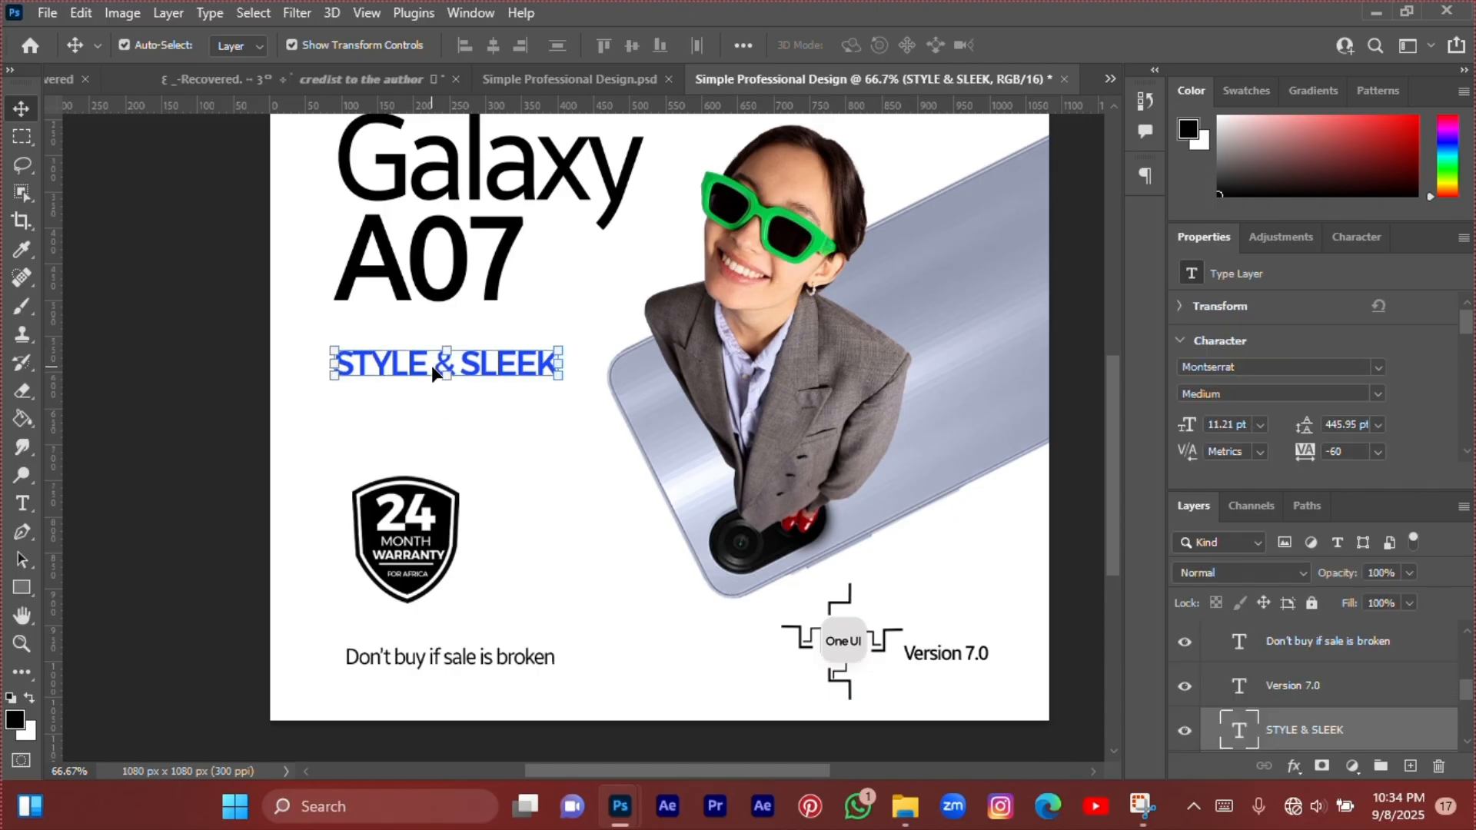
{"action": "scroll", "coordinate": [431, 365], "scroll_direction": "up", "scroll_amount": 2}
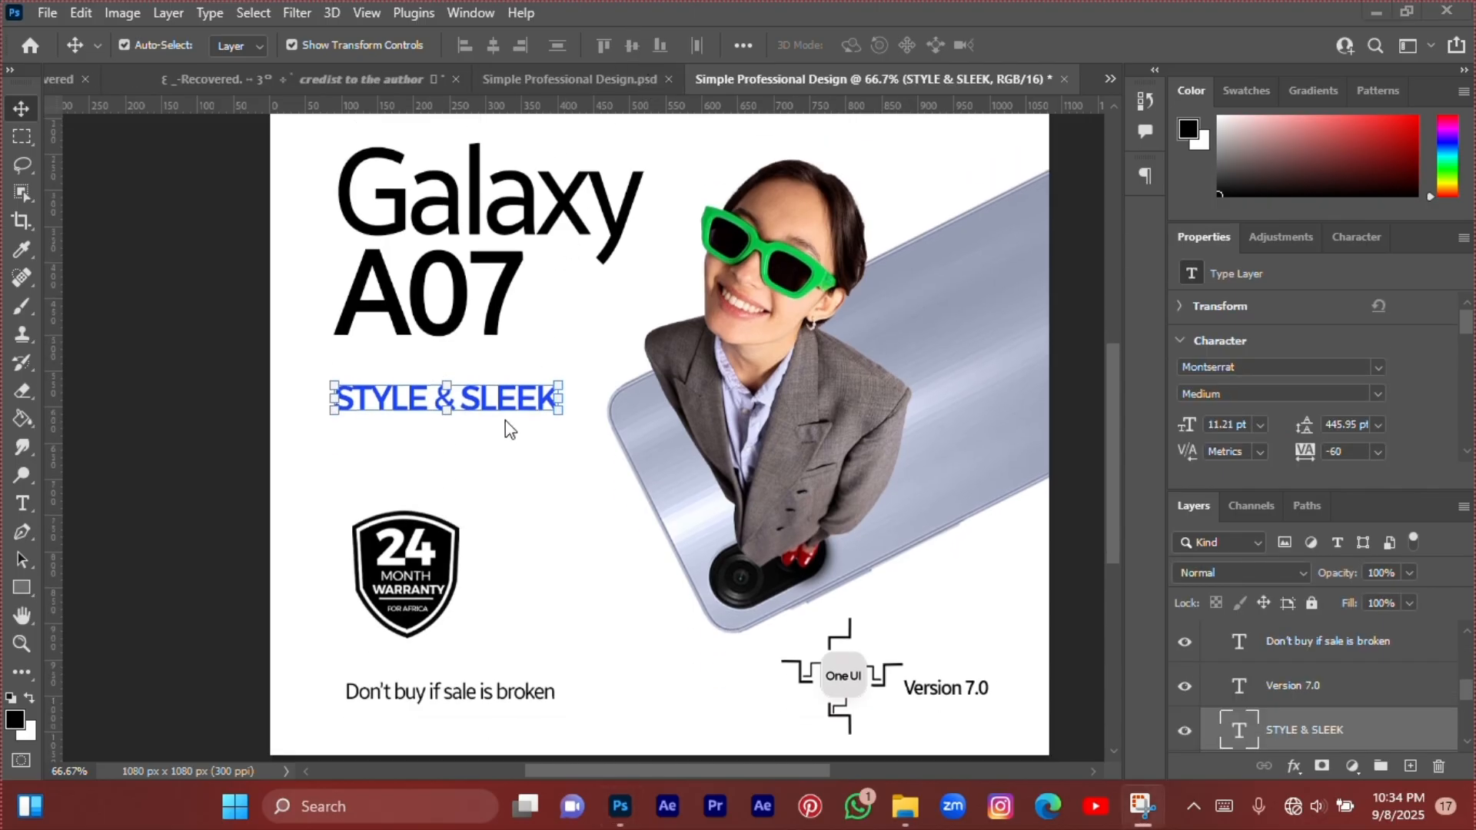
{"action": "left_click", "coordinate": [498, 397]}
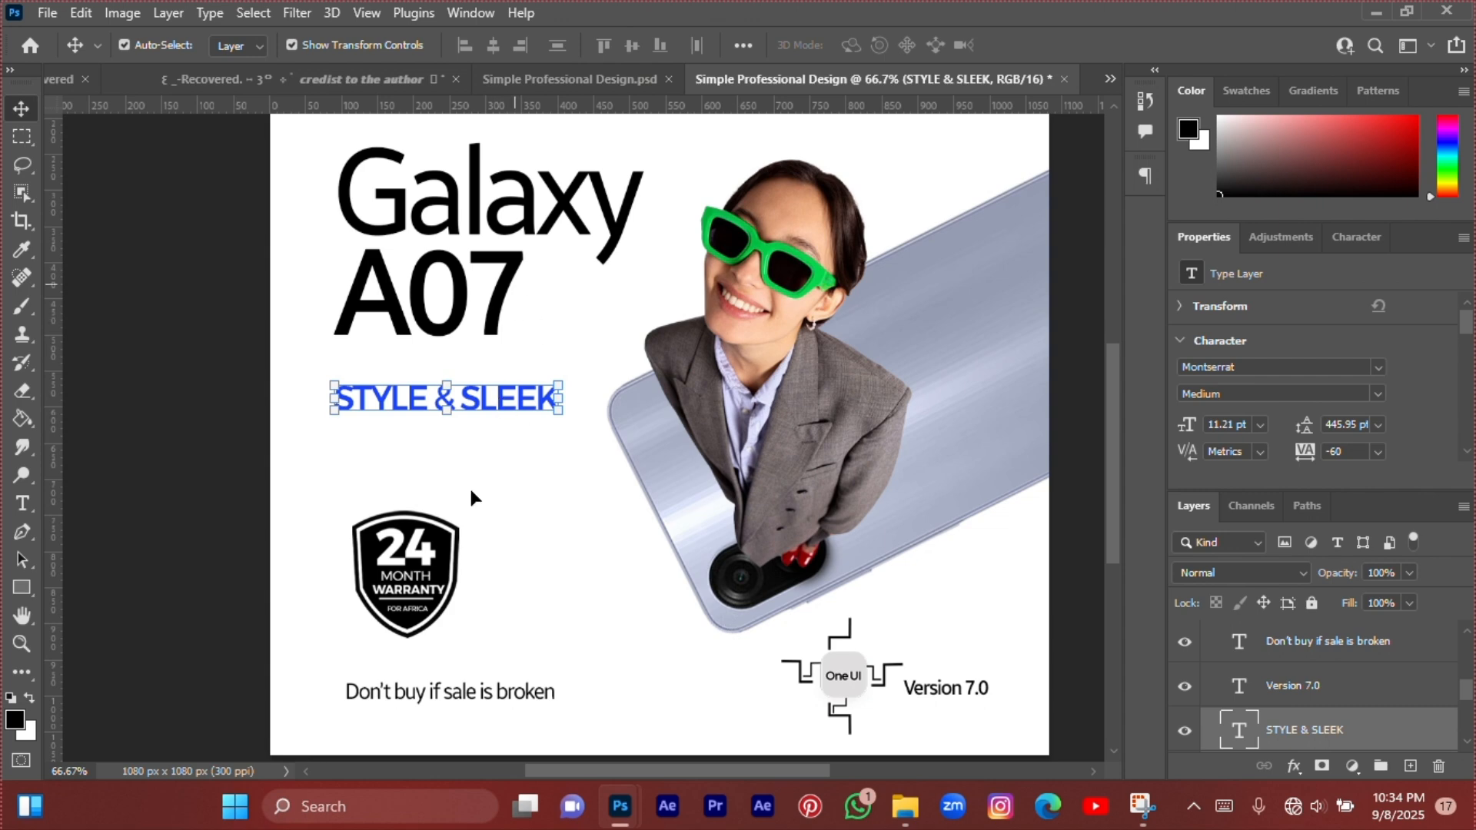
{"action": "double_click", "coordinate": [472, 392]}
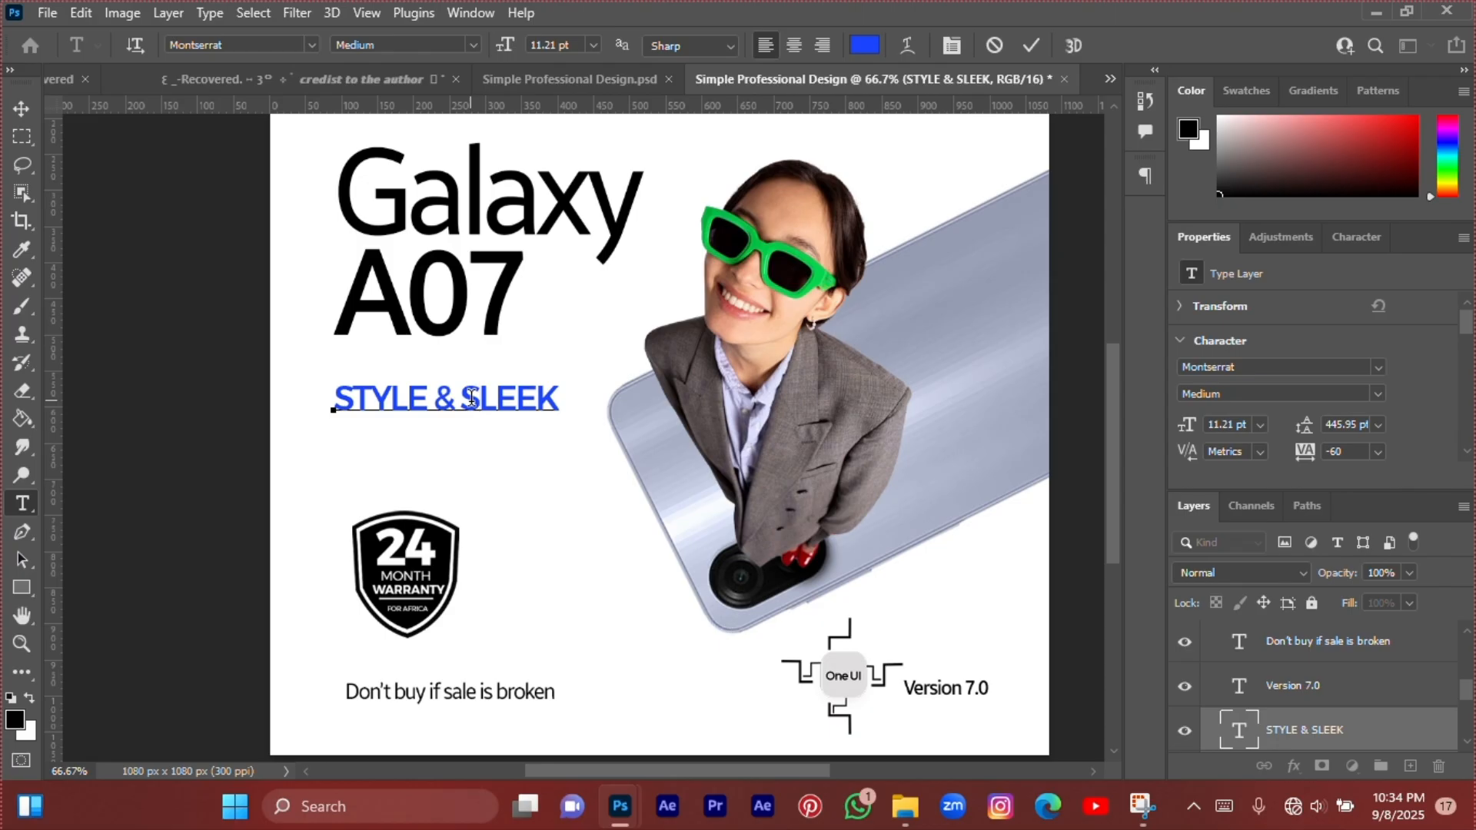
{"action": "left_click_drag", "start_coordinate": [462, 397], "coordinate": [560, 399]}
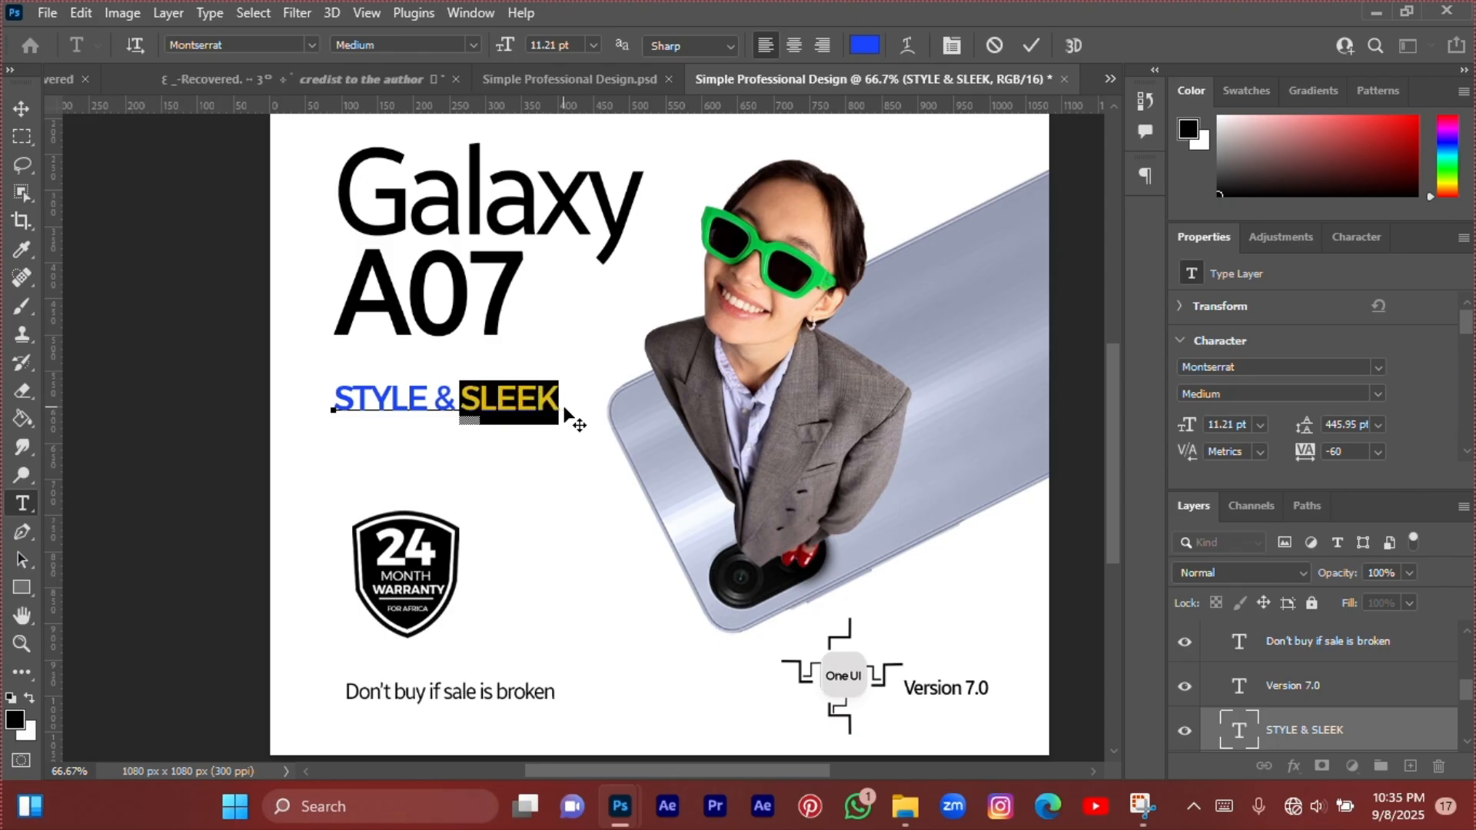
{"action": "key", "text": "ctrl+Return"}
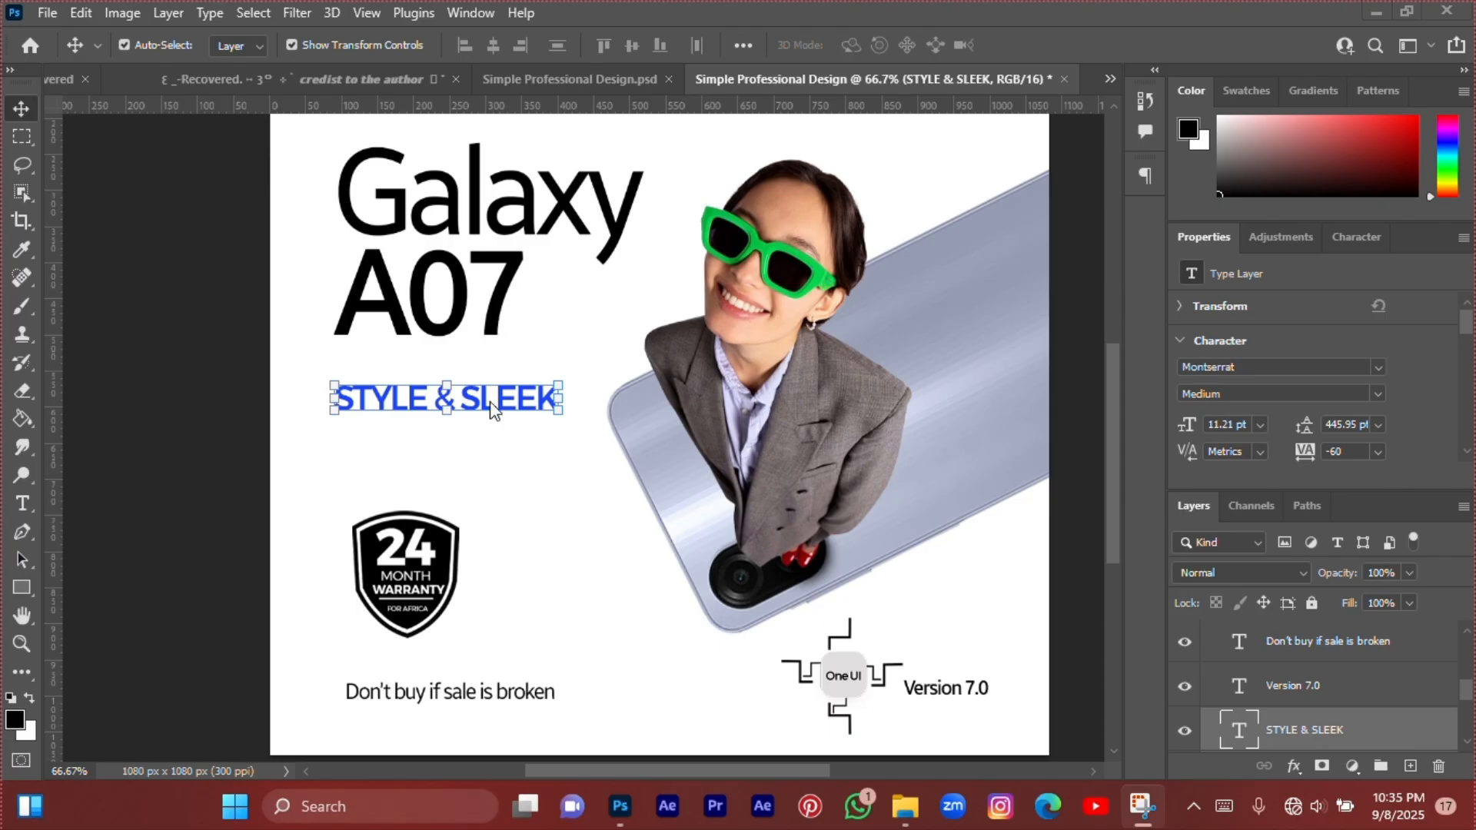
Replace the word STYLE with SLIM in the blue tagline, making it read "SLIM & SLEEK".
{"action": "double_click", "coordinate": [422, 389]}
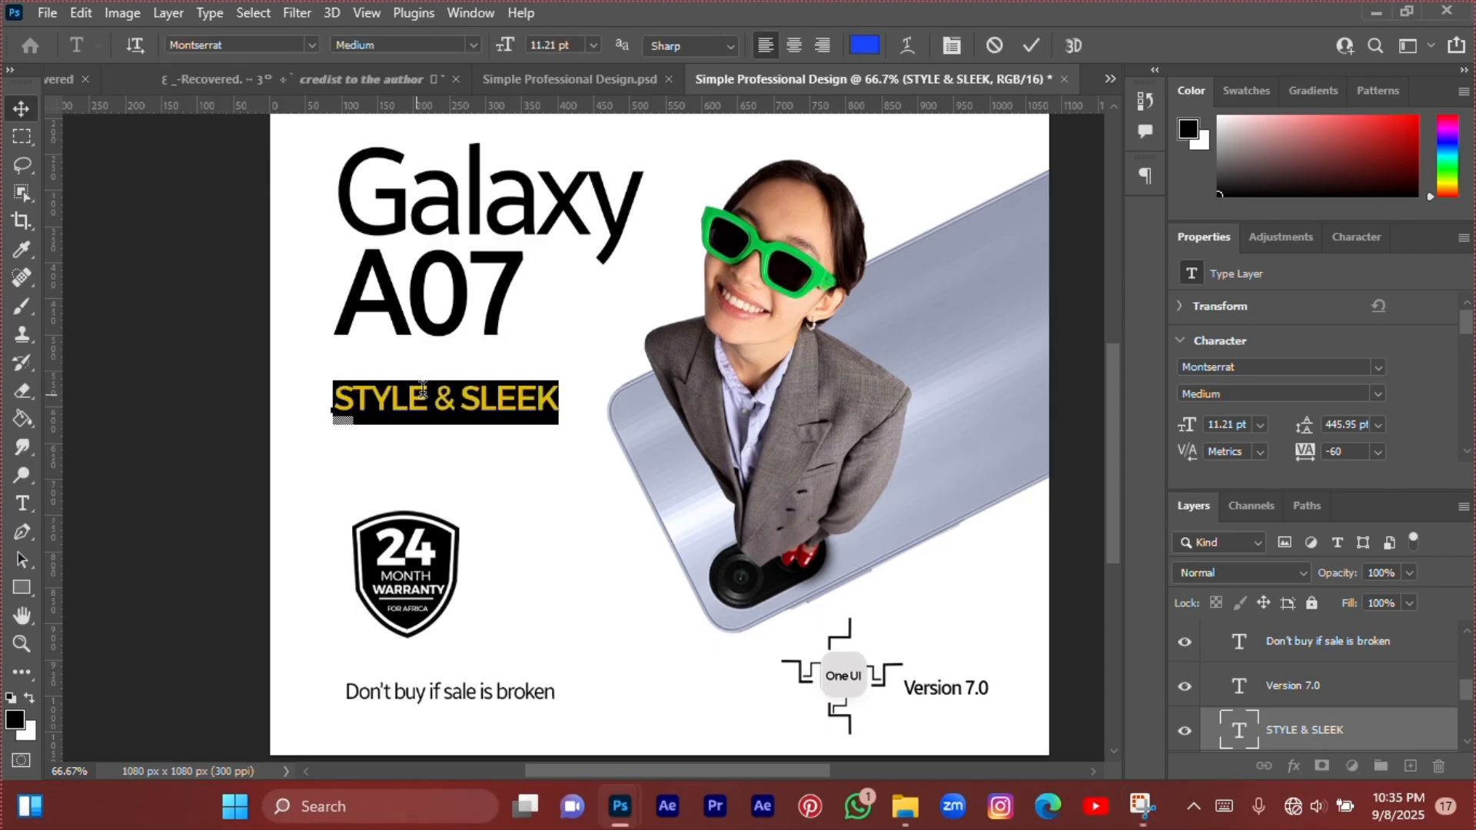
{"action": "left_click", "coordinate": [423, 388]}
{"action": "left_click_drag", "start_coordinate": [424, 382], "coordinate": [312, 377]}
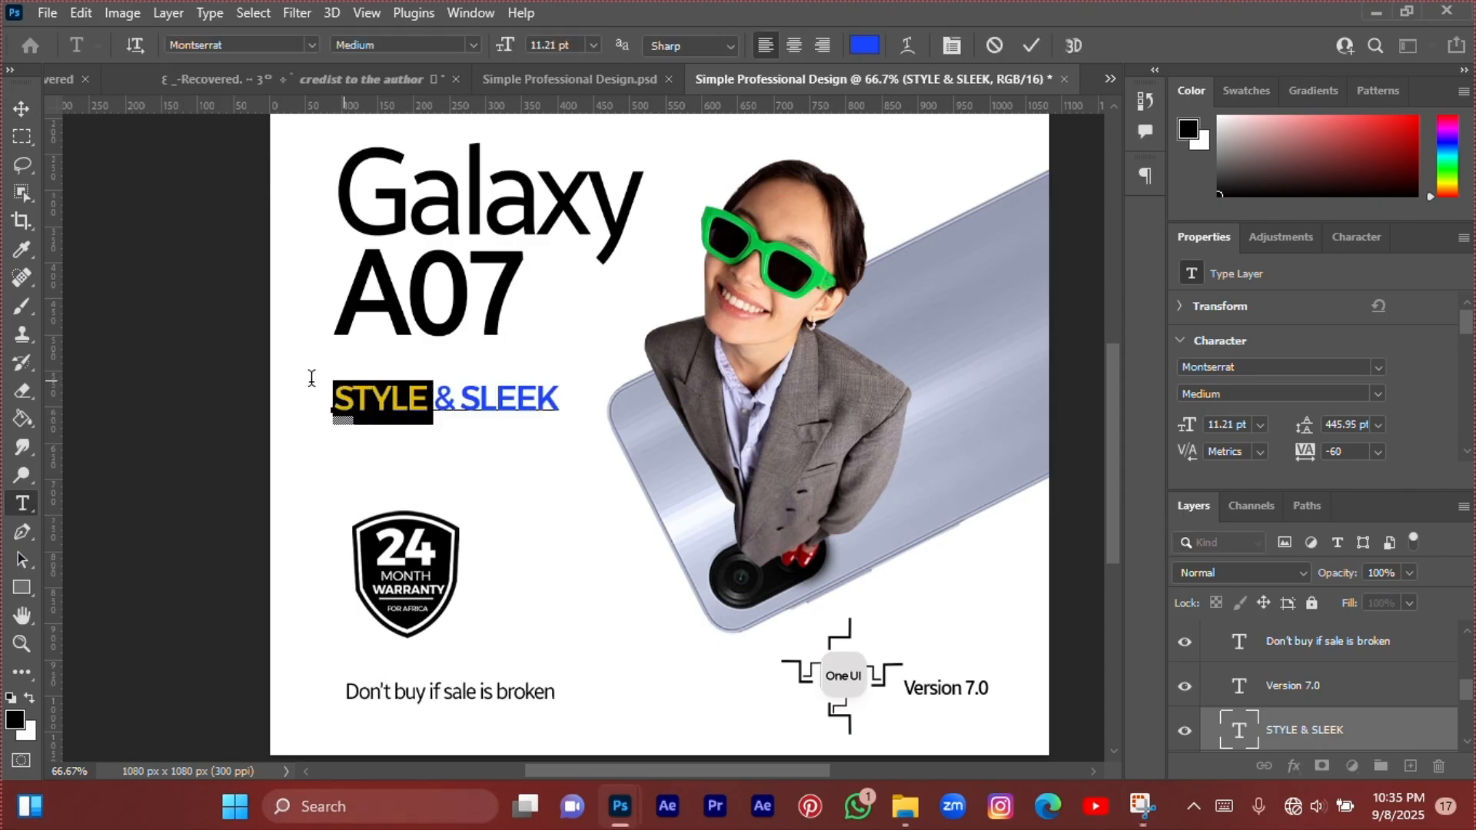
{"action": "type", "text": "SLIM"}
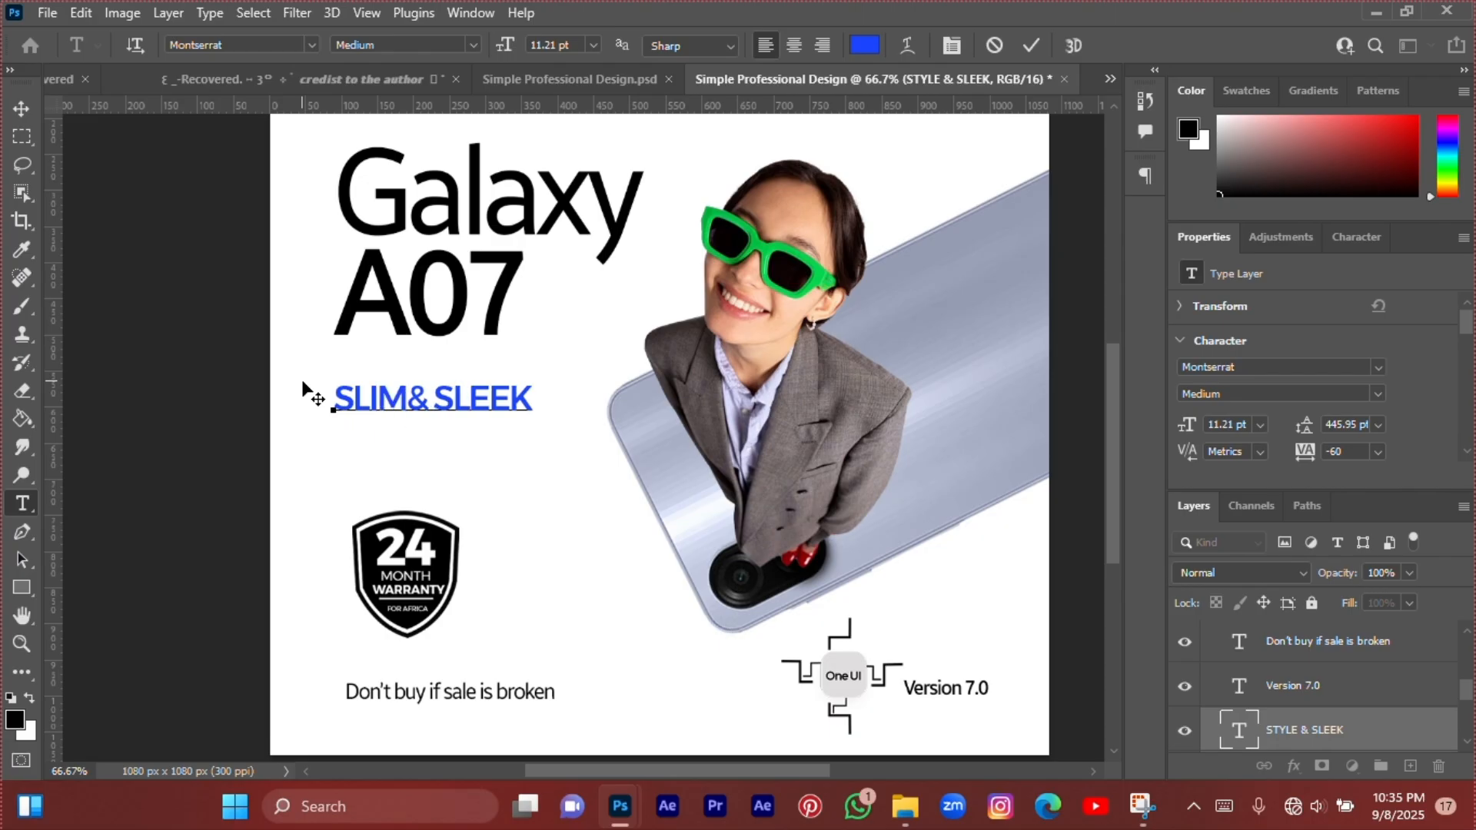
{"action": "left_click", "coordinate": [1031, 46]}
{"action": "left_click", "coordinate": [526, 436]}
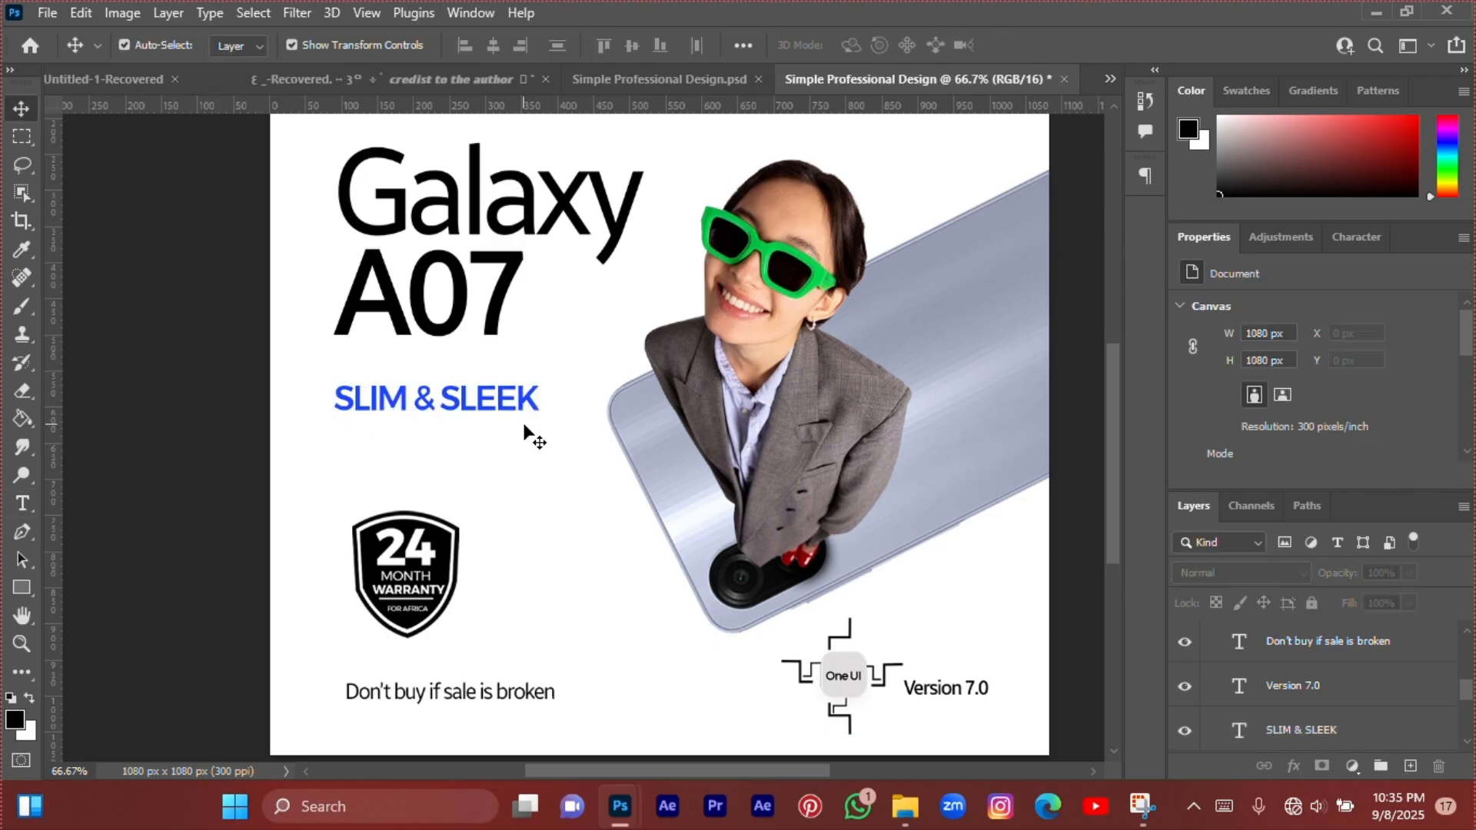
Duplicate the "Don't buy if sale is broken" text and place the copy directly below the "SLIM & SLEEK" tagline.
{"action": "scroll", "coordinate": [523, 439], "scroll_direction": "down", "scroll_amount": 1}
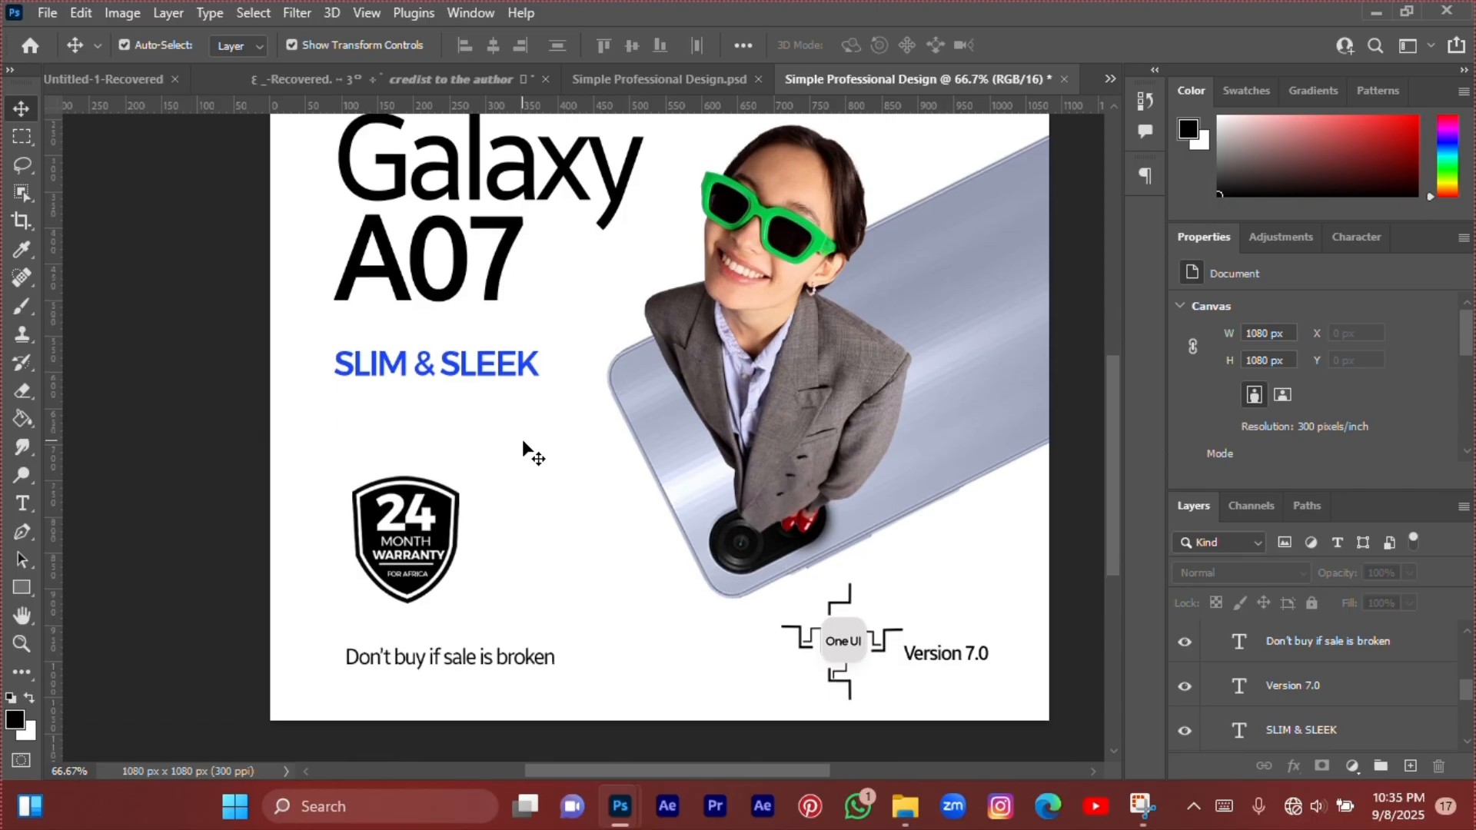
{"action": "scroll", "coordinate": [522, 439], "scroll_direction": "down", "scroll_amount": 1}
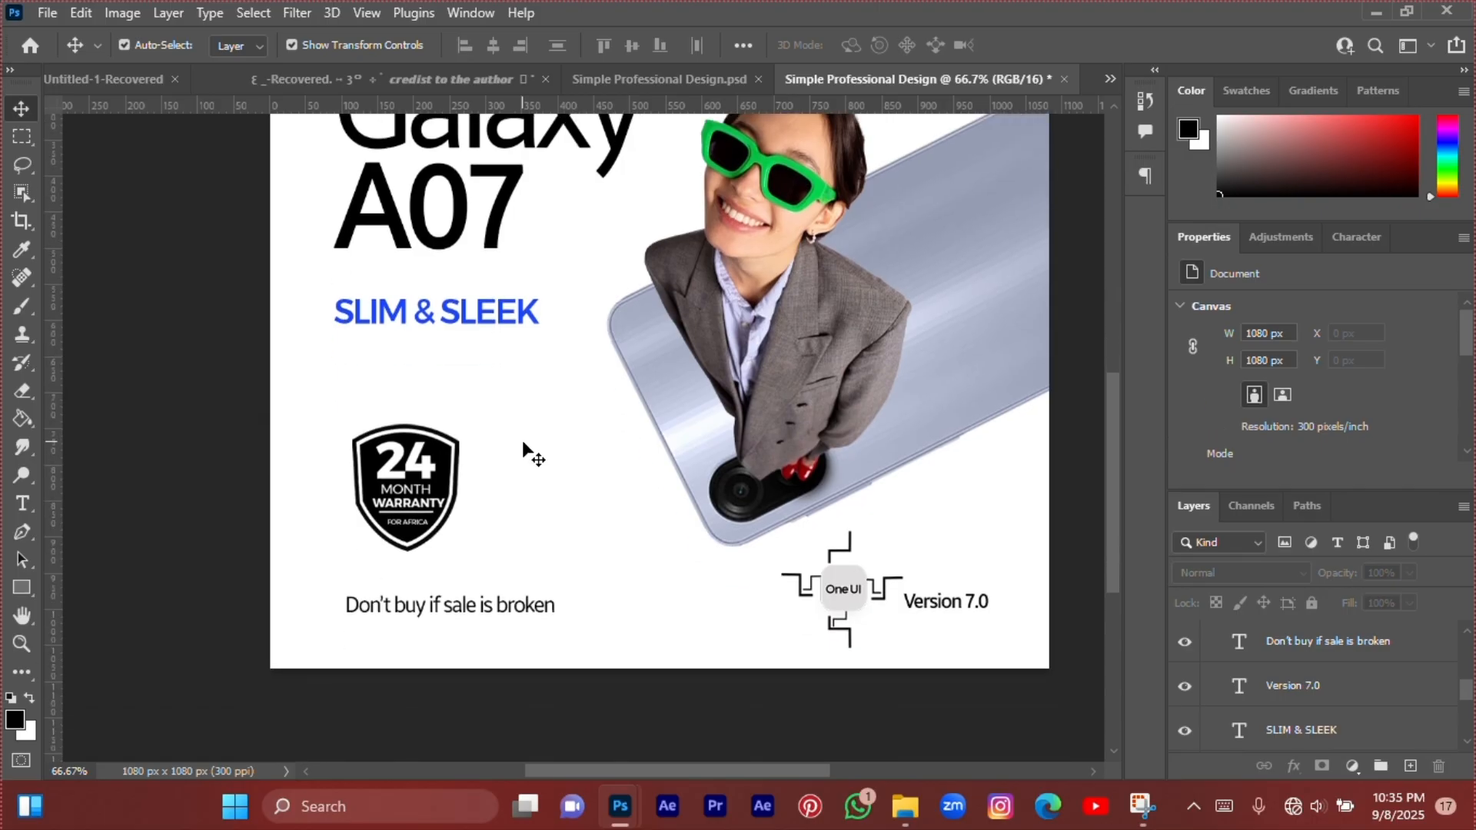
{"action": "scroll", "coordinate": [523, 446], "scroll_direction": "up", "scroll_amount": 3}
{"action": "scroll", "coordinate": [522, 449], "scroll_direction": "up", "scroll_amount": 2}
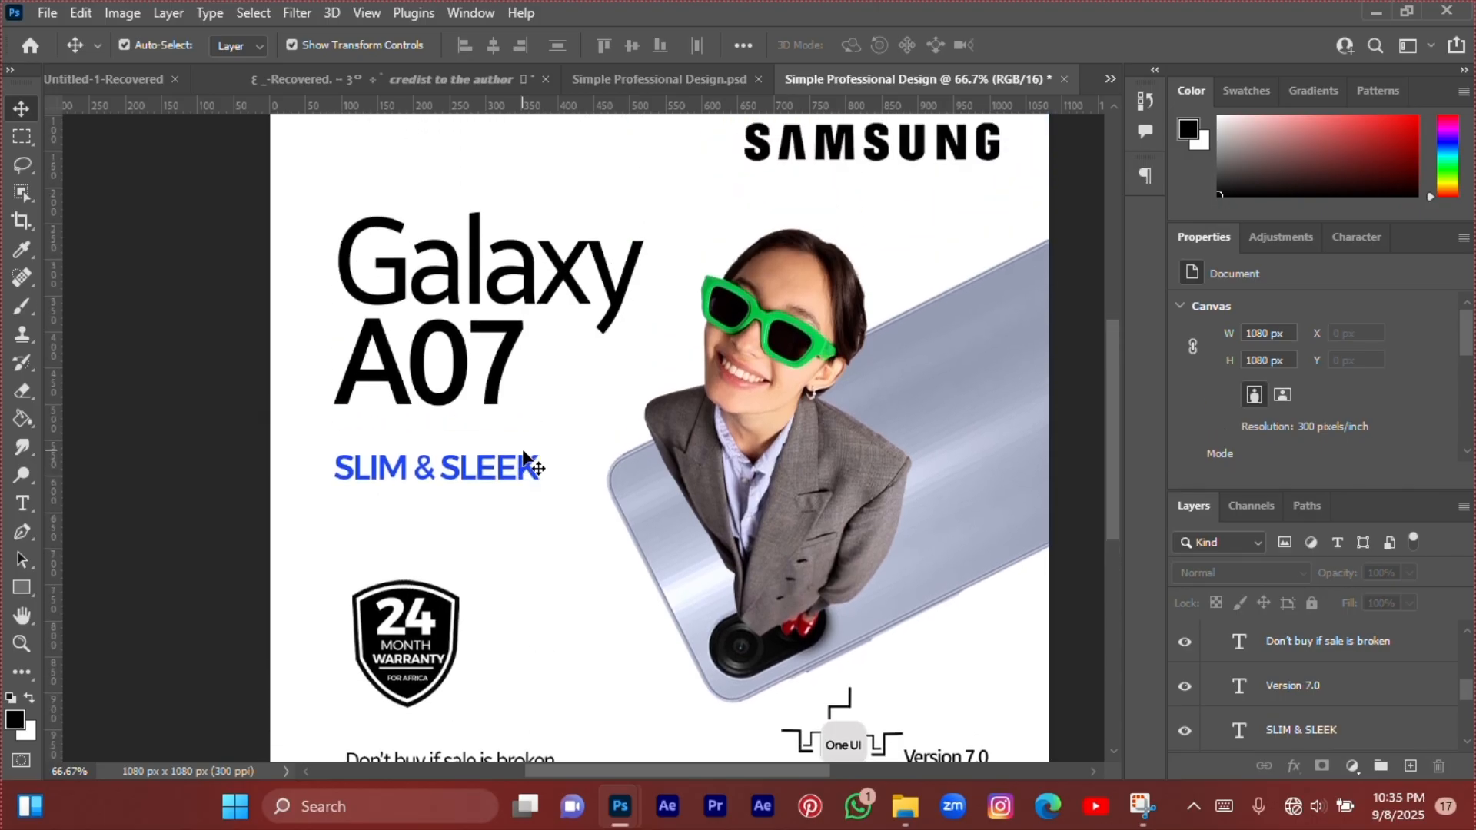
{"action": "scroll", "coordinate": [531, 456], "scroll_direction": "down", "scroll_amount": 1}
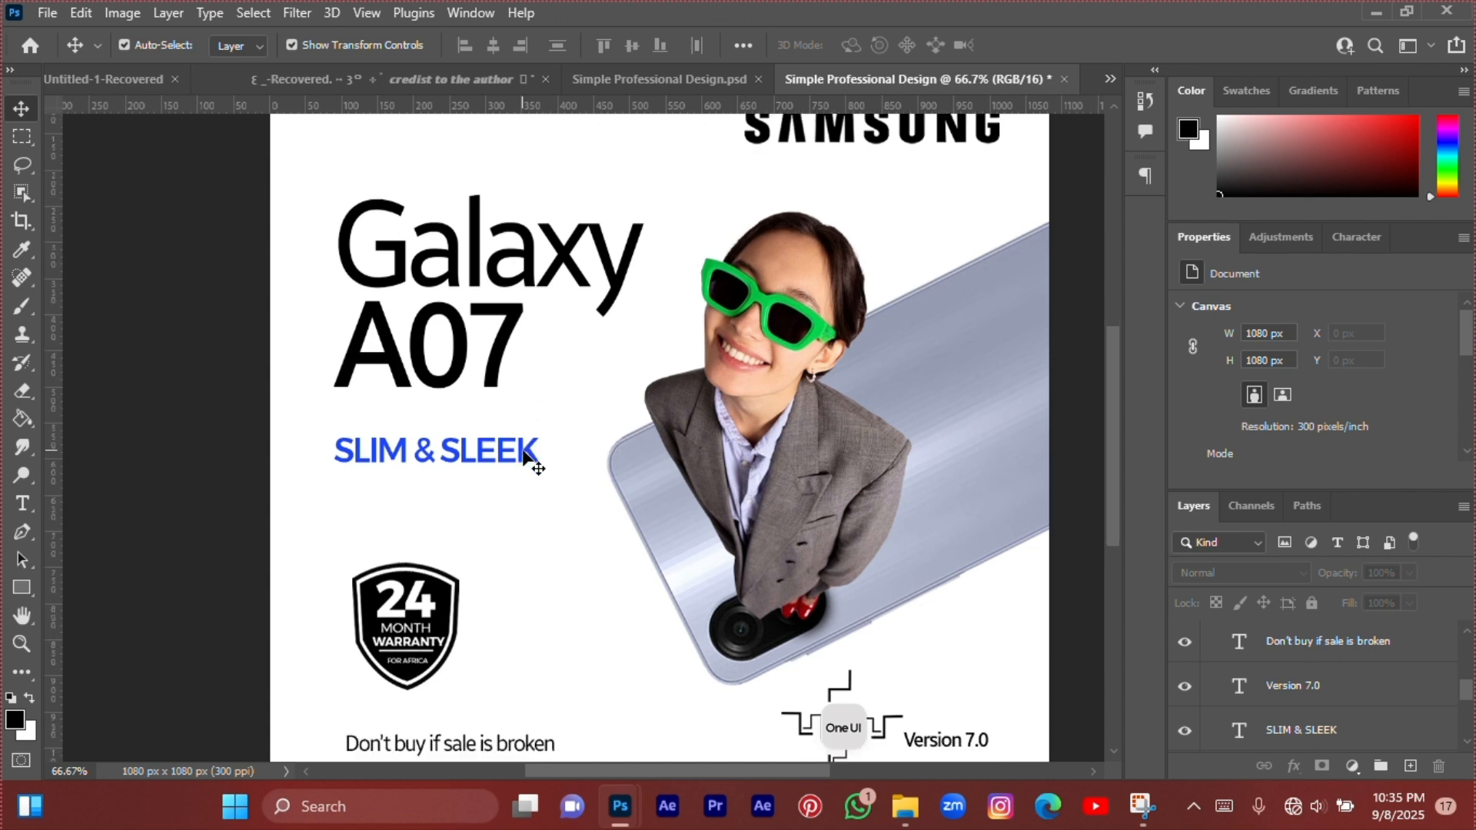
{"action": "scroll", "coordinate": [507, 484], "scroll_direction": "down", "scroll_amount": 1}
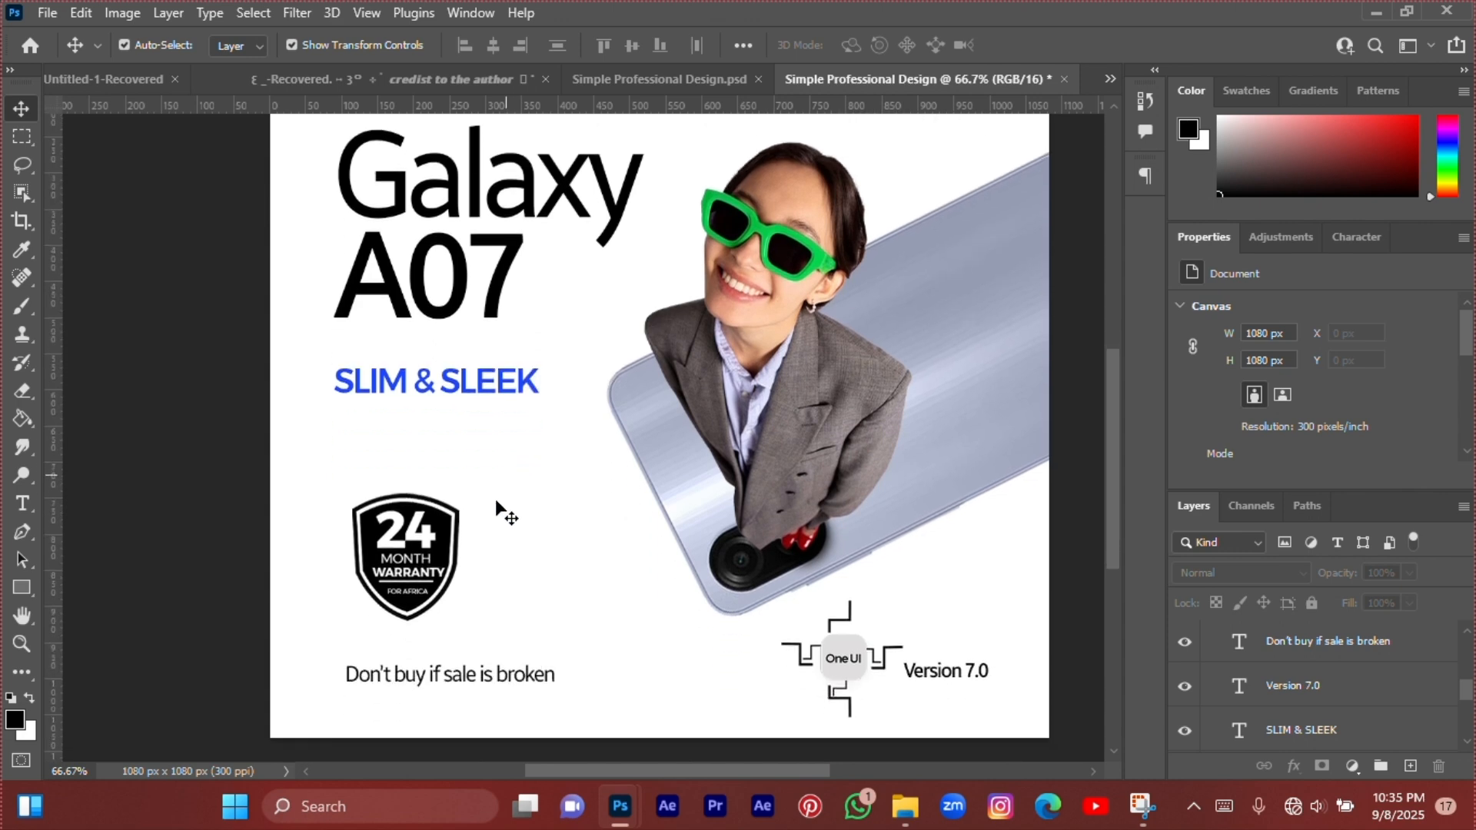
{"action": "left_click", "coordinate": [463, 675]}
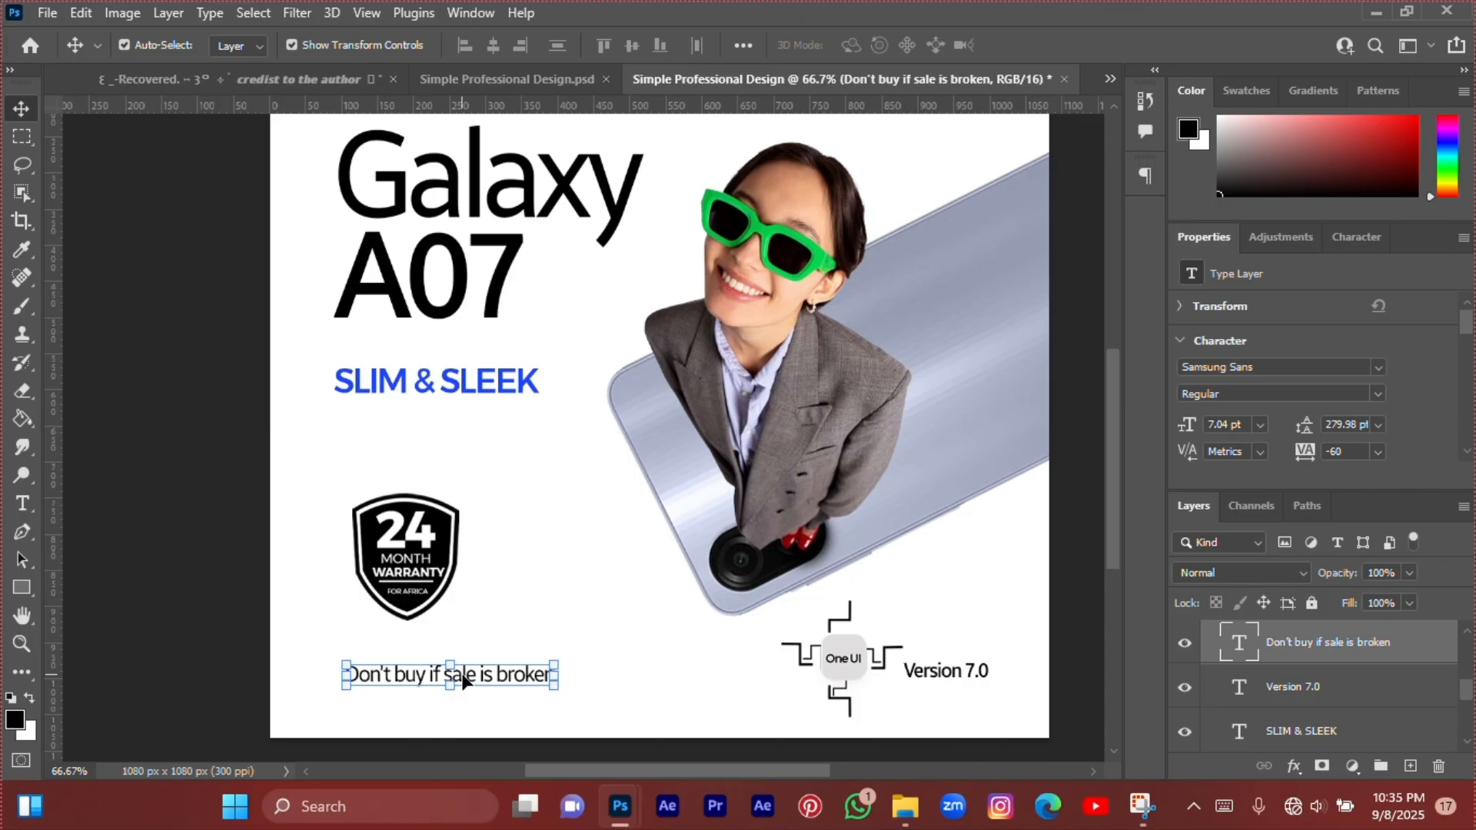
{"action": "key", "text": "ctrl+j"}
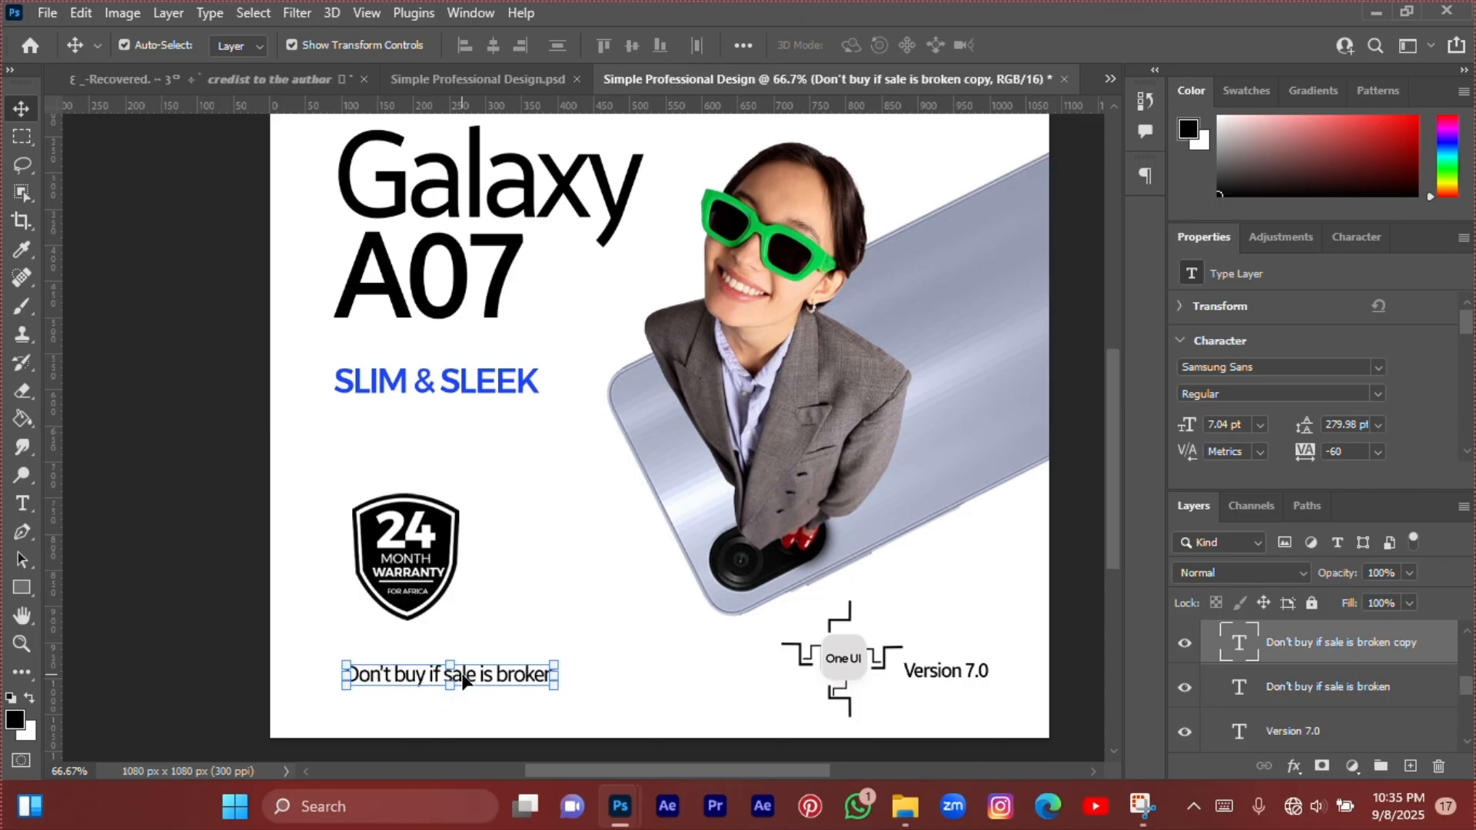
{"action": "left_click_drag", "start_coordinate": [487, 676], "coordinate": [481, 421]}
{"action": "scroll", "coordinate": [481, 424], "scroll_direction": "up", "scroll_amount": 1}
Set the copied line's font style to Medium and change its text to "Awesome Starts Here".
{"action": "left_click", "coordinate": [1382, 391]}
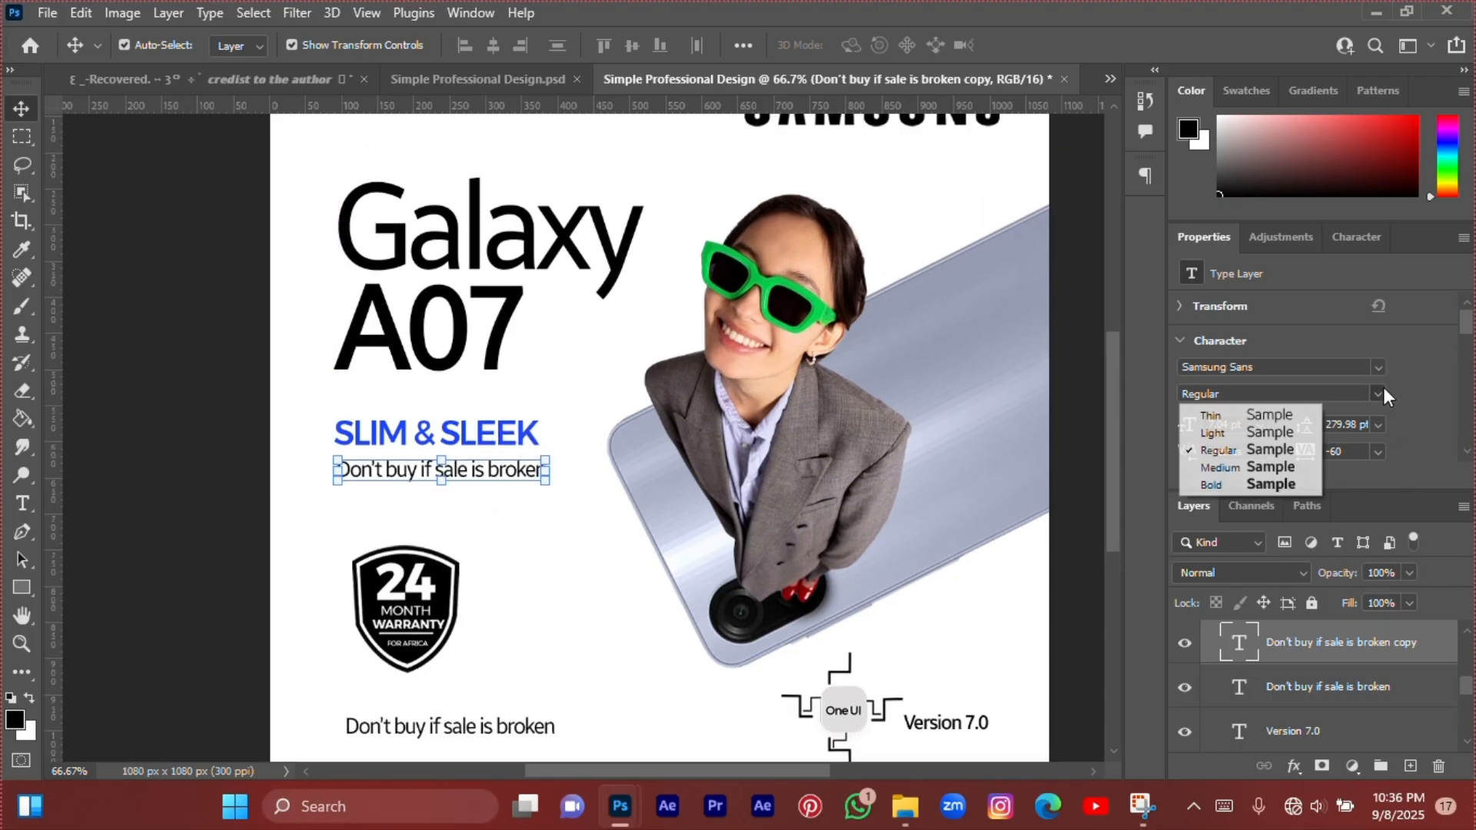
{"action": "left_click", "coordinate": [1243, 466]}
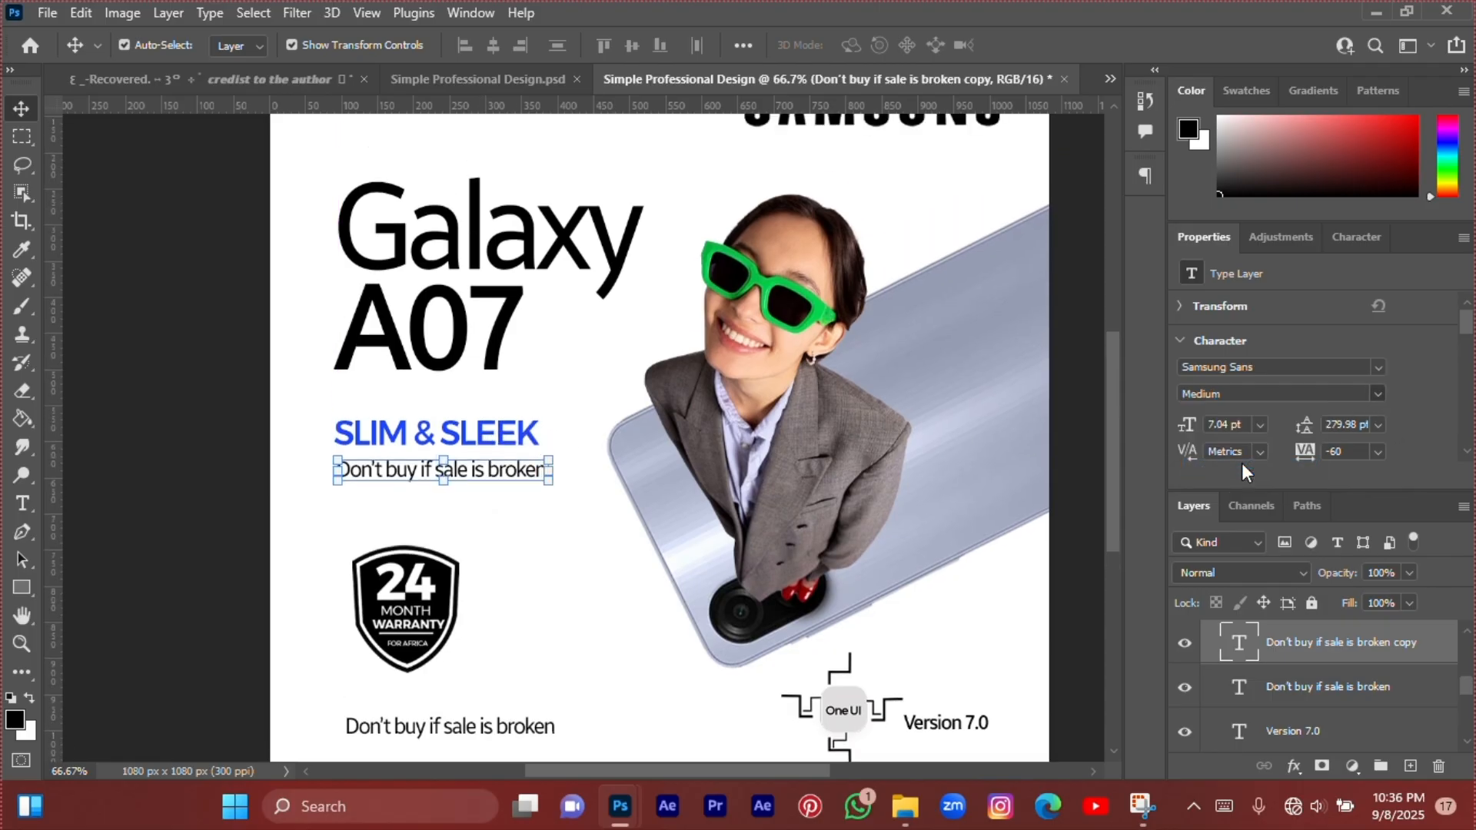
{"action": "double_click", "coordinate": [485, 469]}
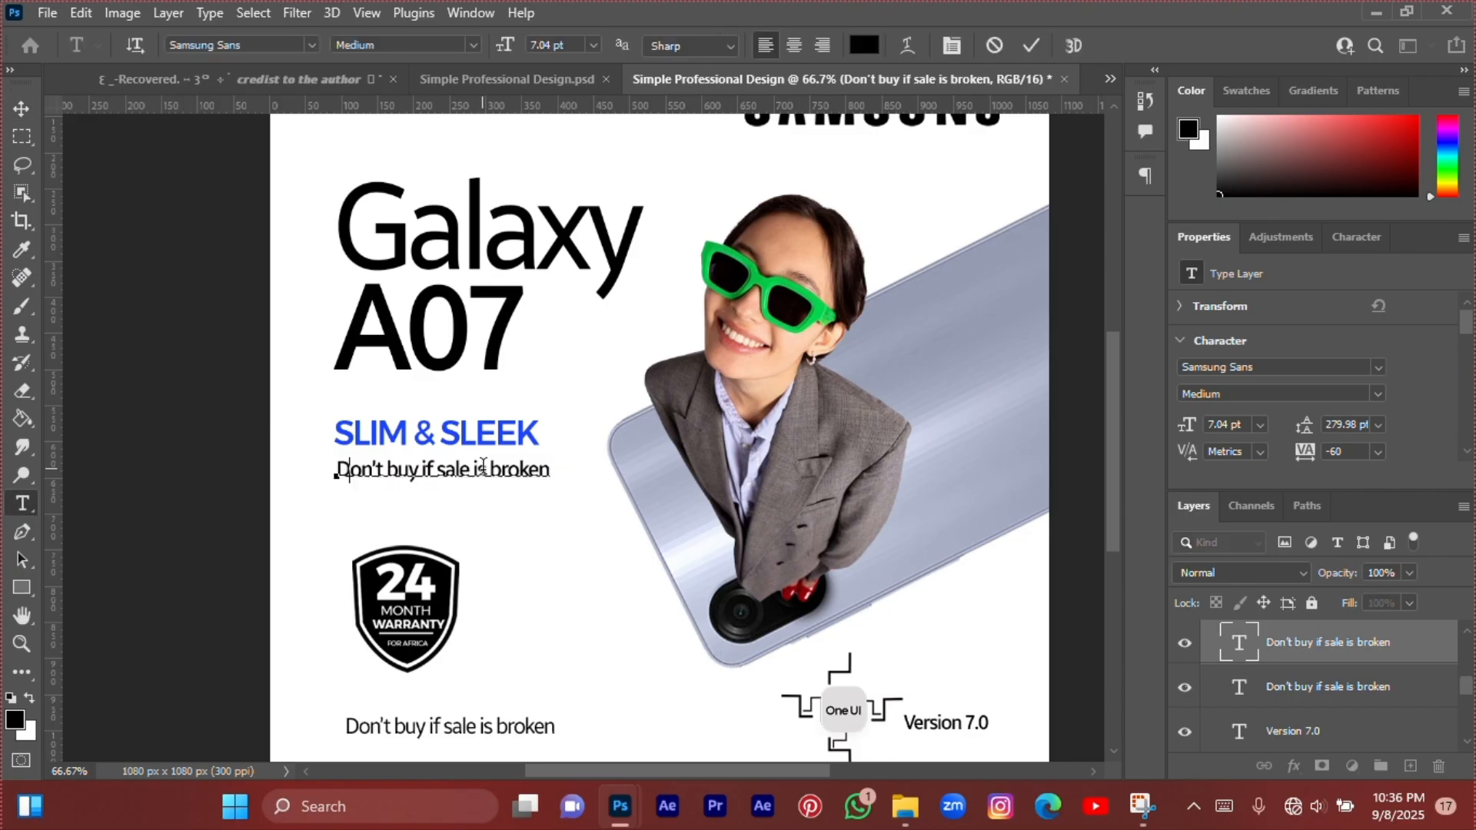
{"action": "type", "text": "Awesome"}
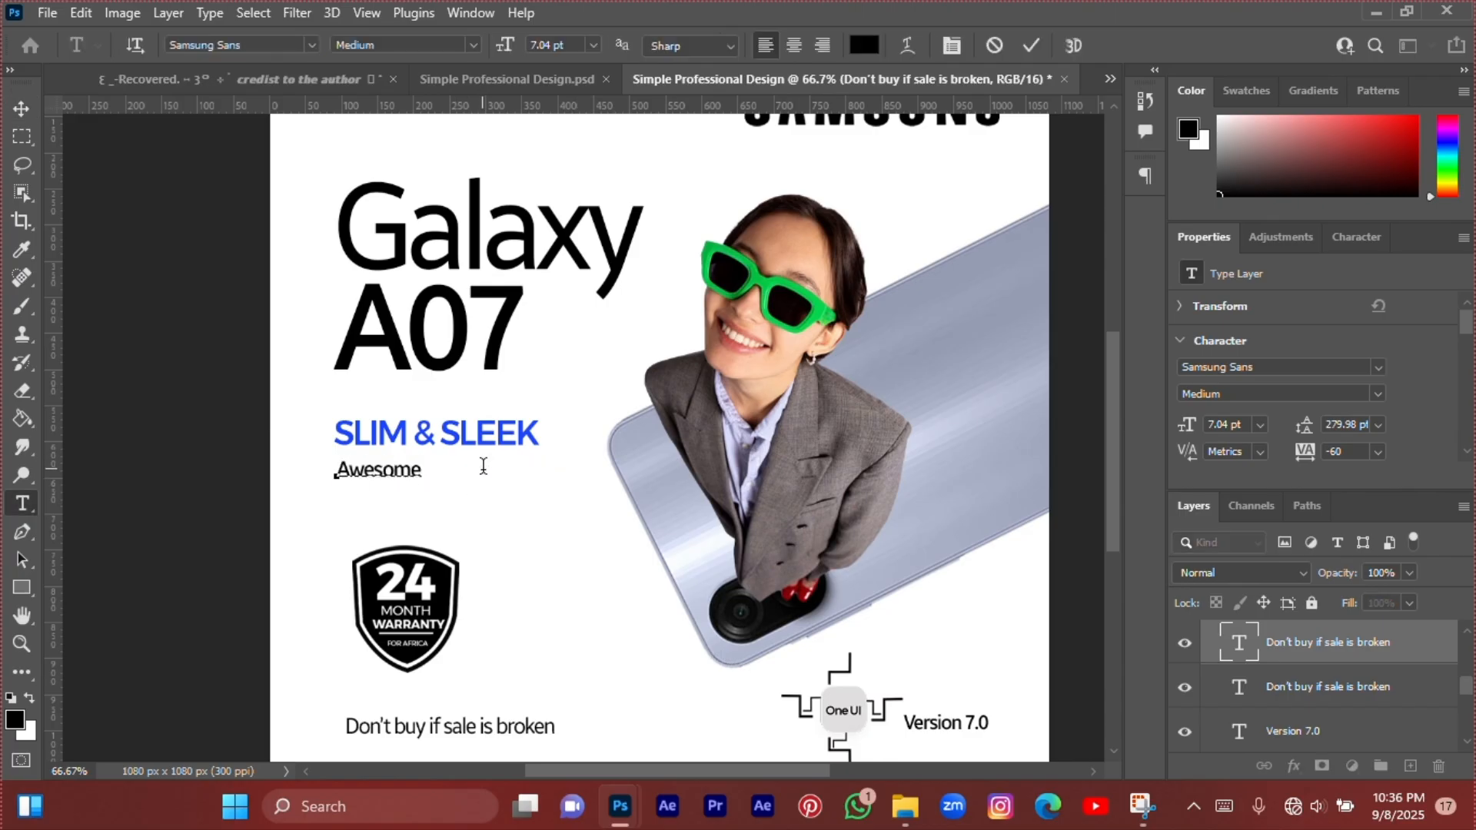
{"action": "type", "text": " starts H"}
{"action": "type", "text": "ere"}
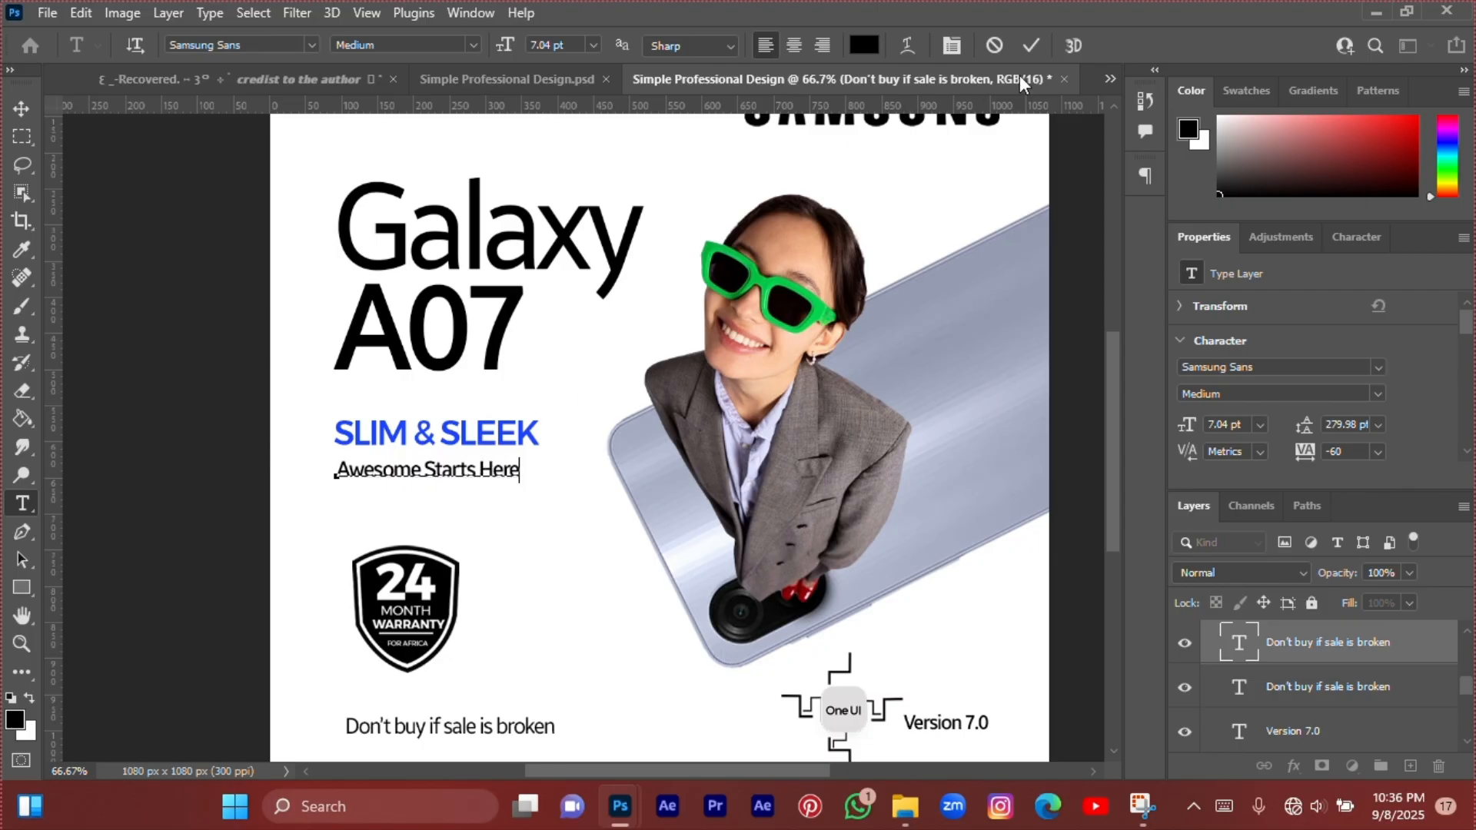
{"action": "left_click", "coordinate": [1030, 45]}
{"action": "key", "text": "v"}
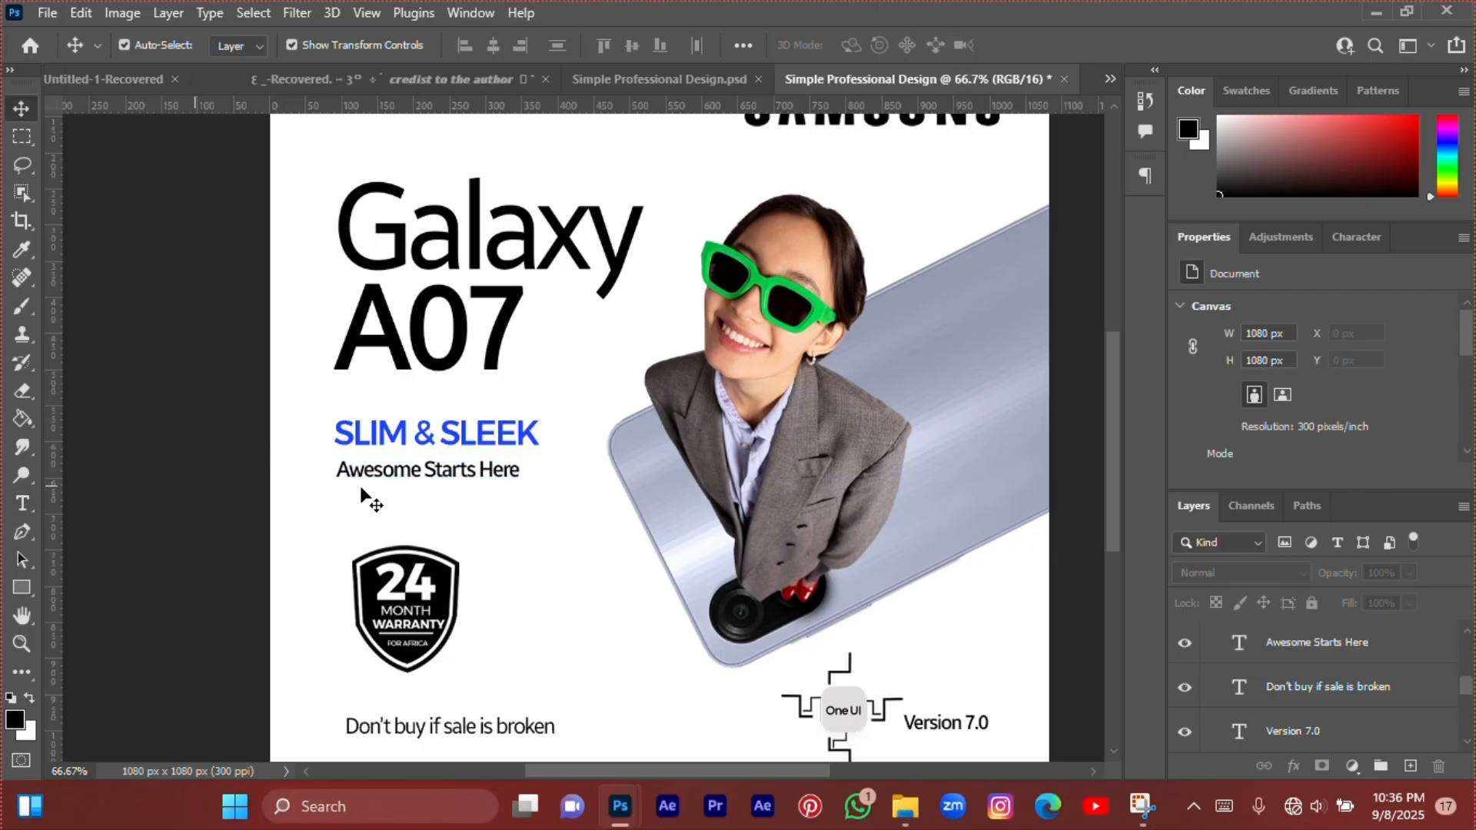
Nudge the "Awesome Starts Here" line slightly up, closer to the "SLIM & SLEEK" tagline.
{"action": "left_click", "coordinate": [459, 478]}
{"action": "left_click_drag", "start_coordinate": [454, 476], "coordinate": [454, 471]}
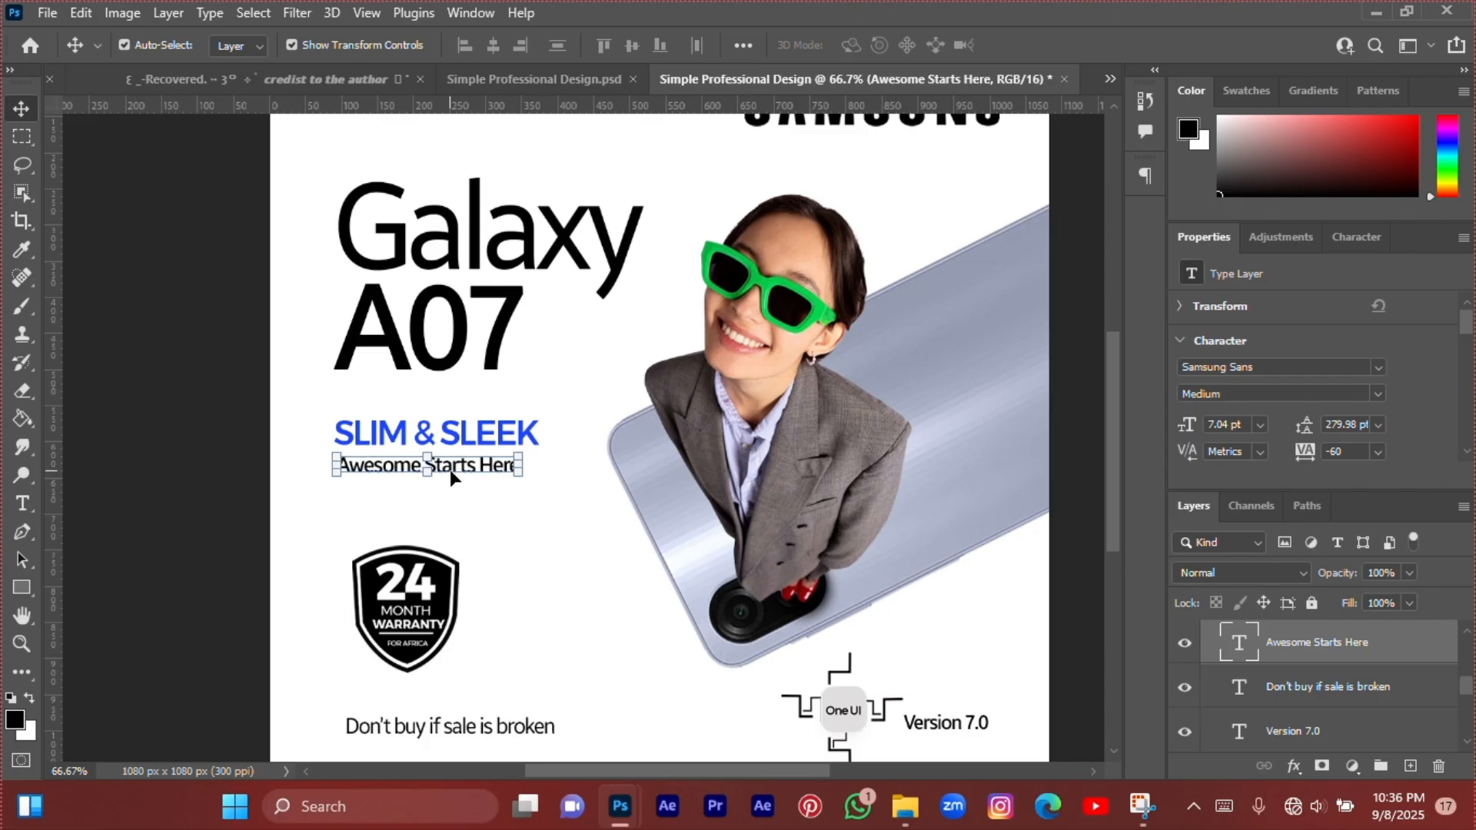
{"action": "left_click", "coordinate": [241, 461]}
Examine the poster's overall layout, checking the tagline block against the badge, the bottom line, the phone and the One UI emblem.
{"action": "scroll", "coordinate": [331, 431], "scroll_direction": "down", "scroll_amount": 2}
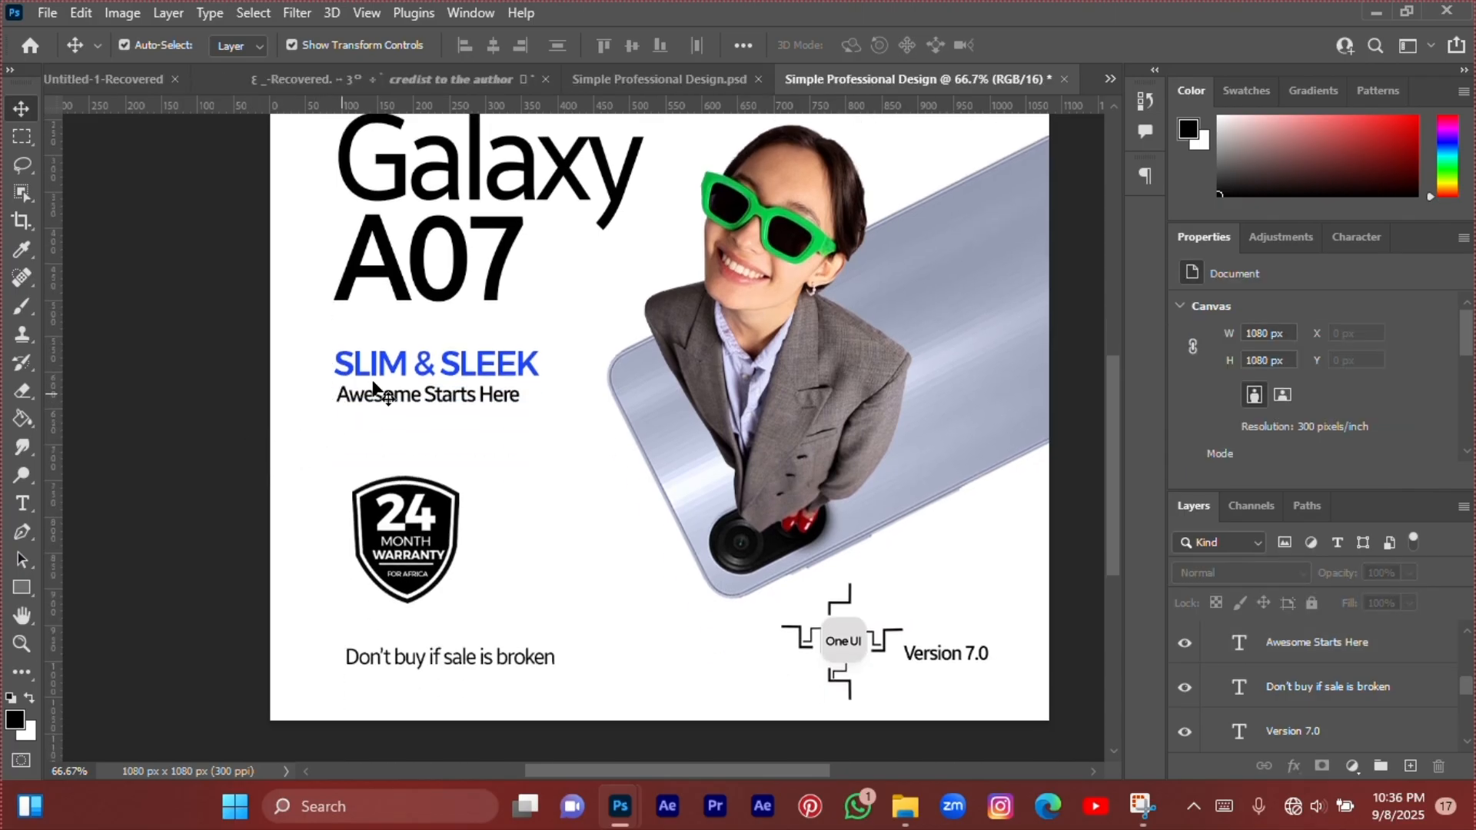
{"action": "left_click", "coordinate": [367, 366]}
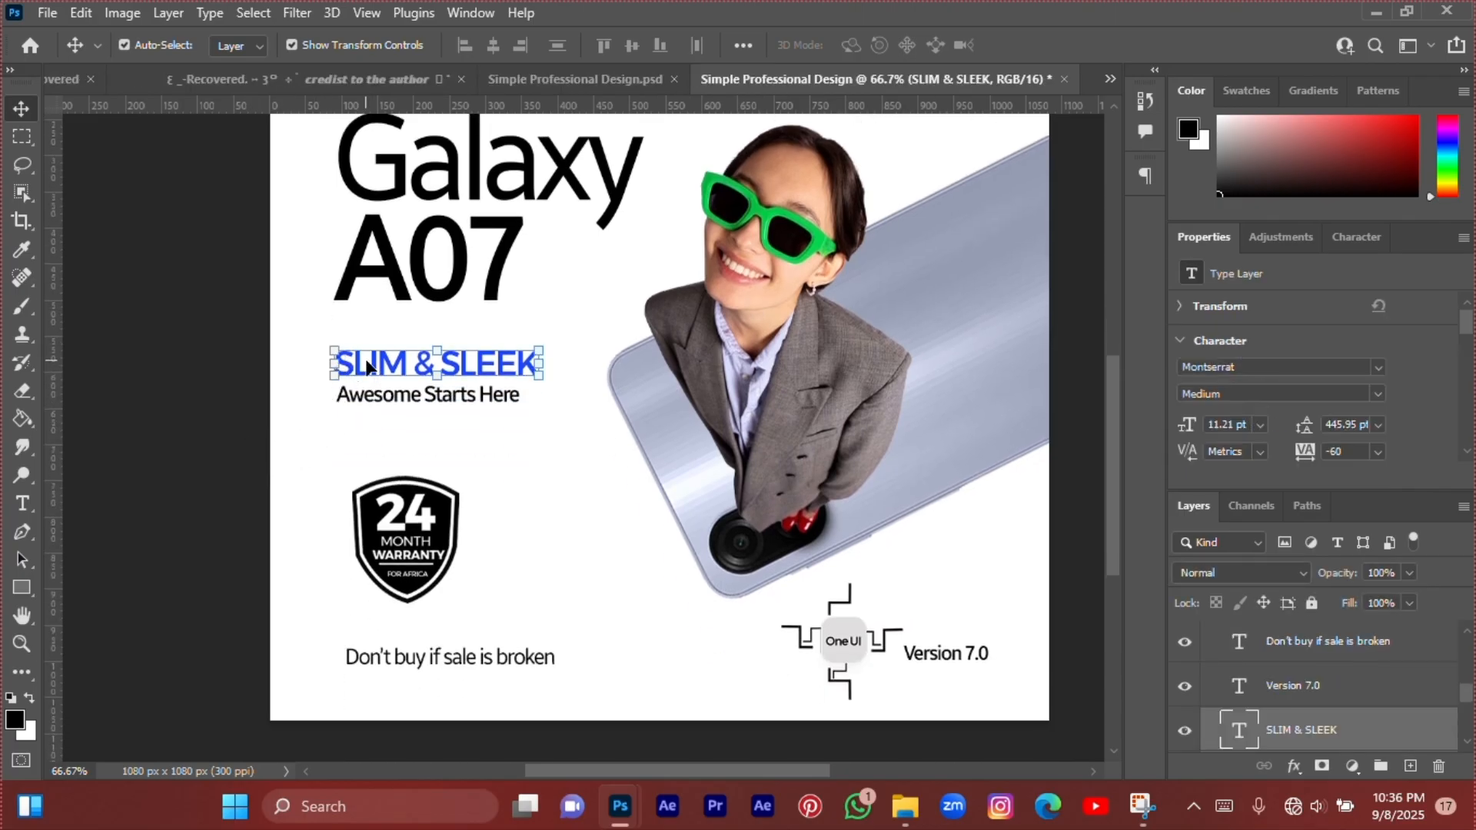
{"action": "left_click", "coordinate": [229, 331]}
{"action": "scroll", "coordinate": [229, 350], "scroll_direction": "up", "scroll_amount": 2}
{"action": "scroll", "coordinate": [231, 357], "scroll_direction": "down", "scroll_amount": 2}
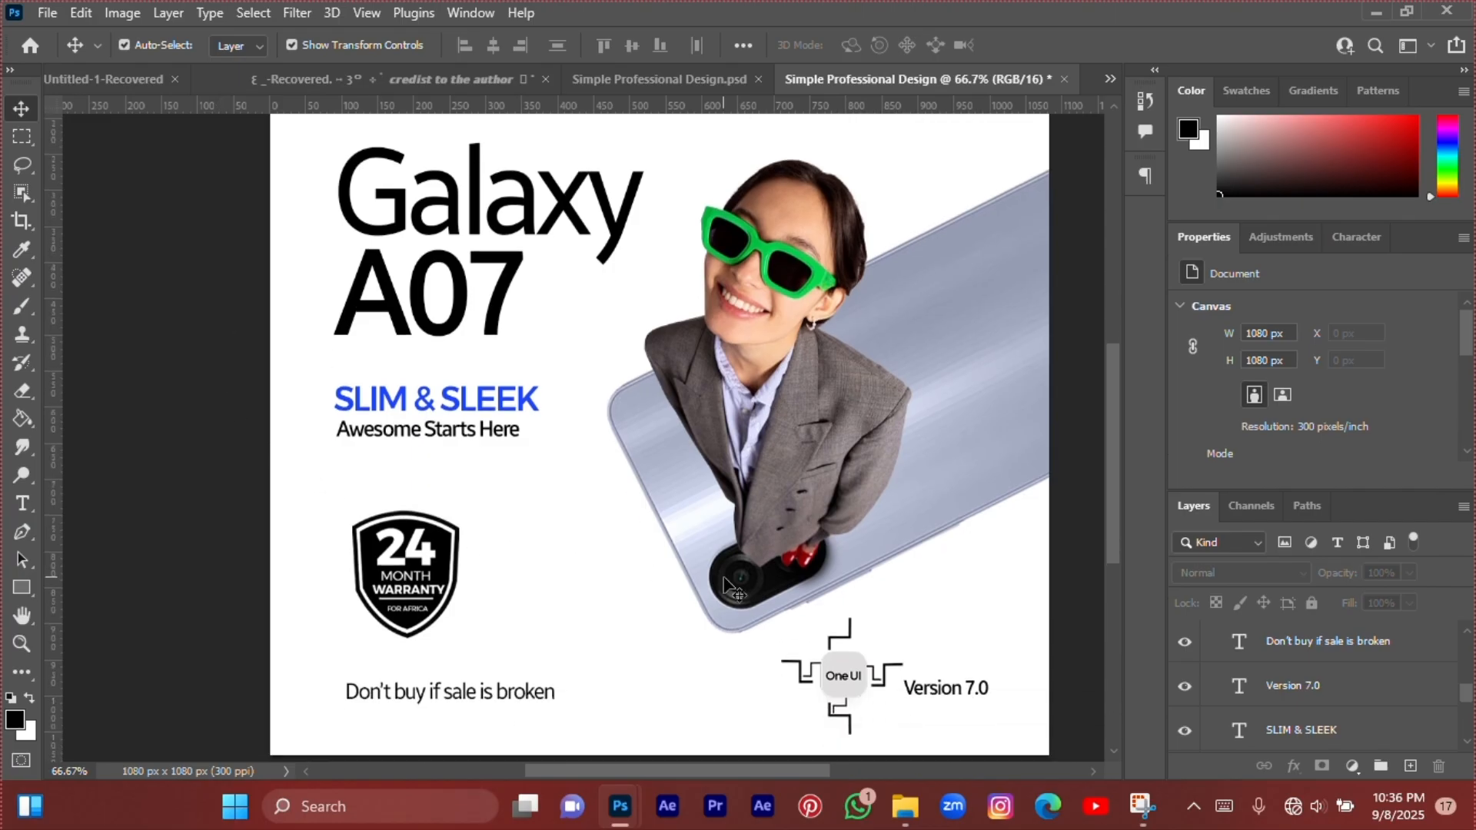
{"action": "scroll", "coordinate": [711, 572], "scroll_direction": "up", "scroll_amount": 3}
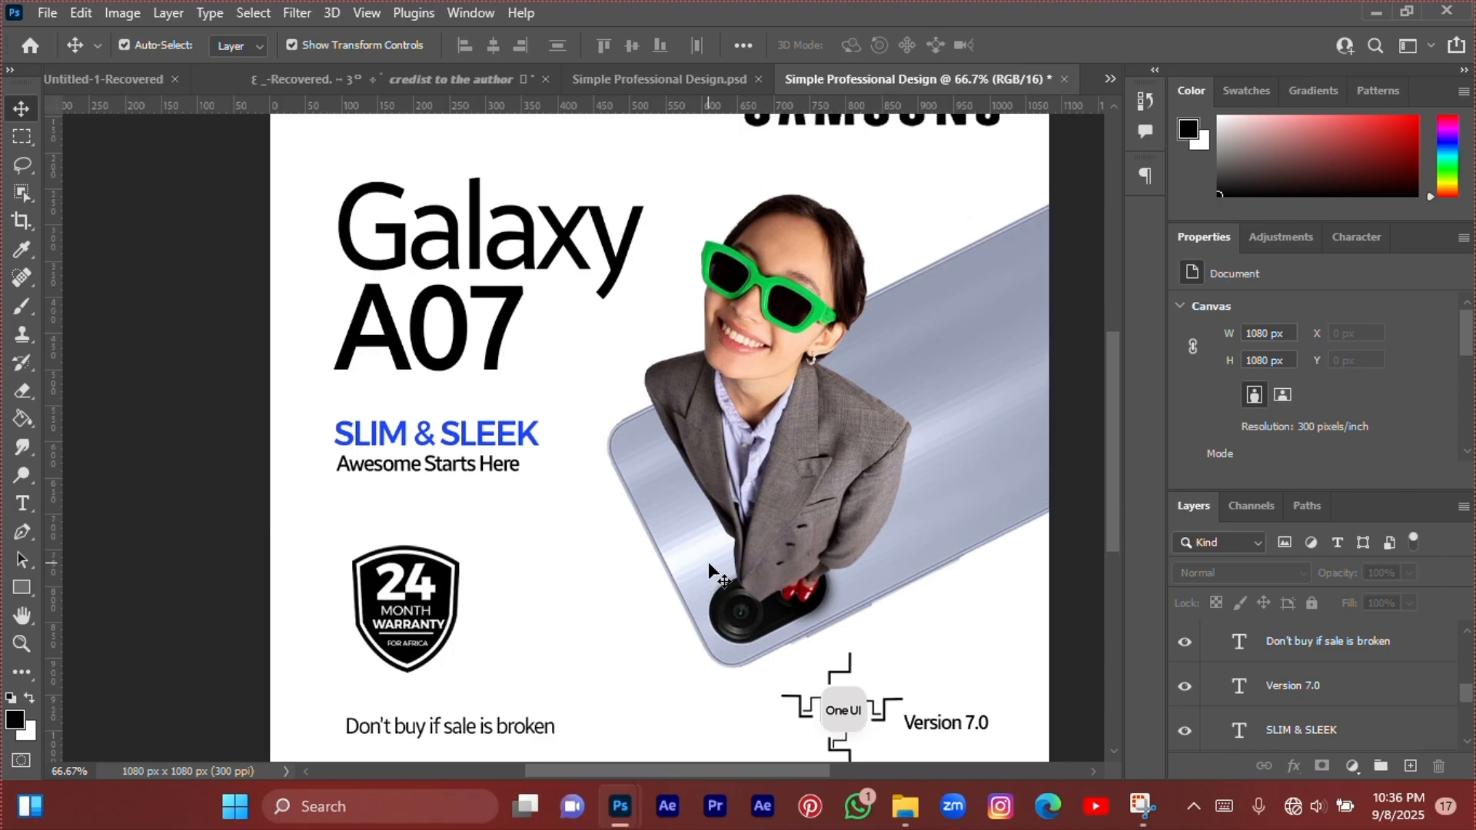
{"action": "scroll", "coordinate": [652, 625], "scroll_direction": "down", "scroll_amount": 2}
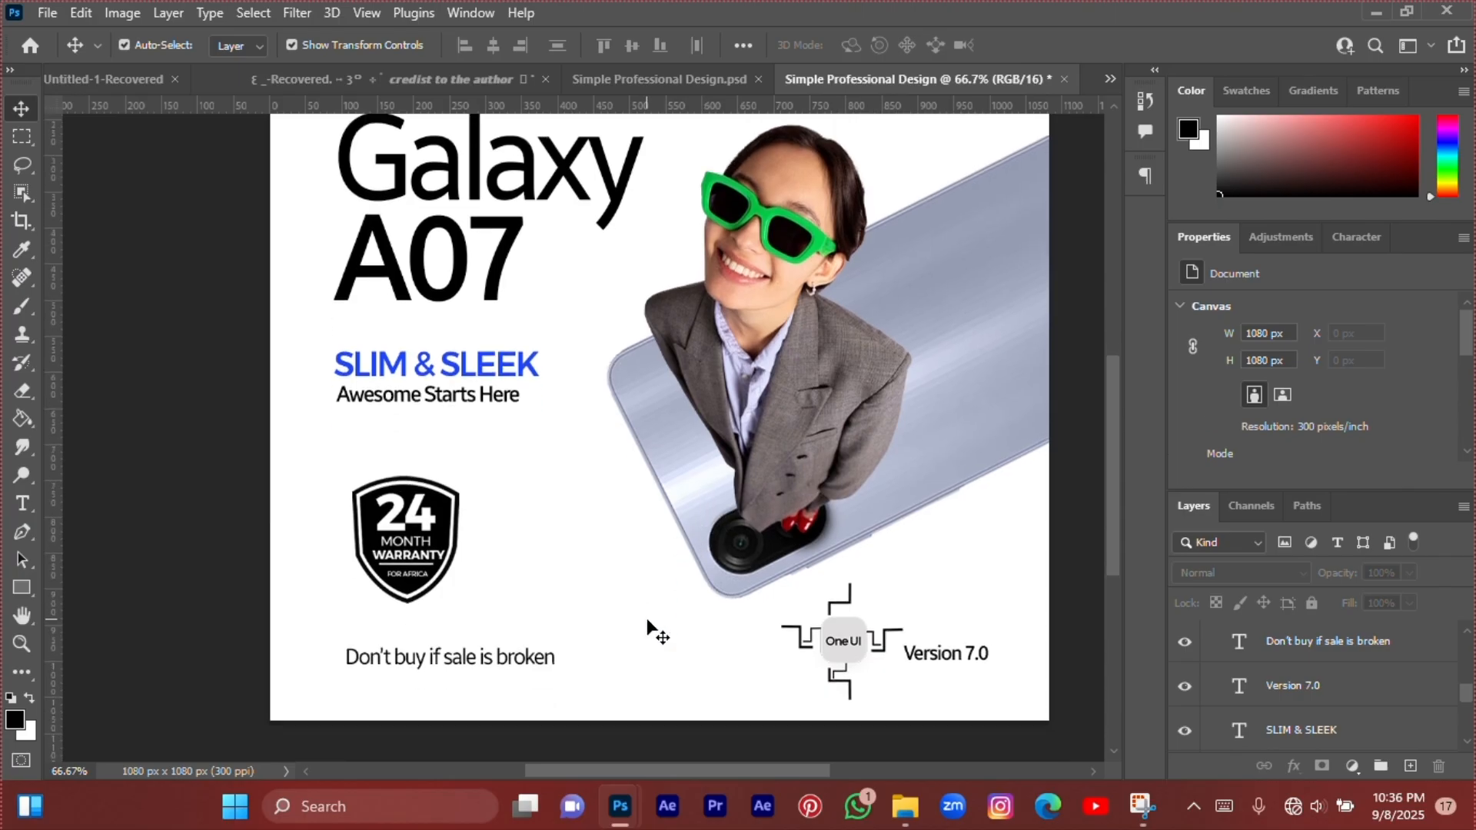
{"action": "scroll", "coordinate": [653, 630], "scroll_direction": "down", "scroll_amount": 1}
{"action": "scroll", "coordinate": [648, 622], "scroll_direction": "up", "scroll_amount": 3}
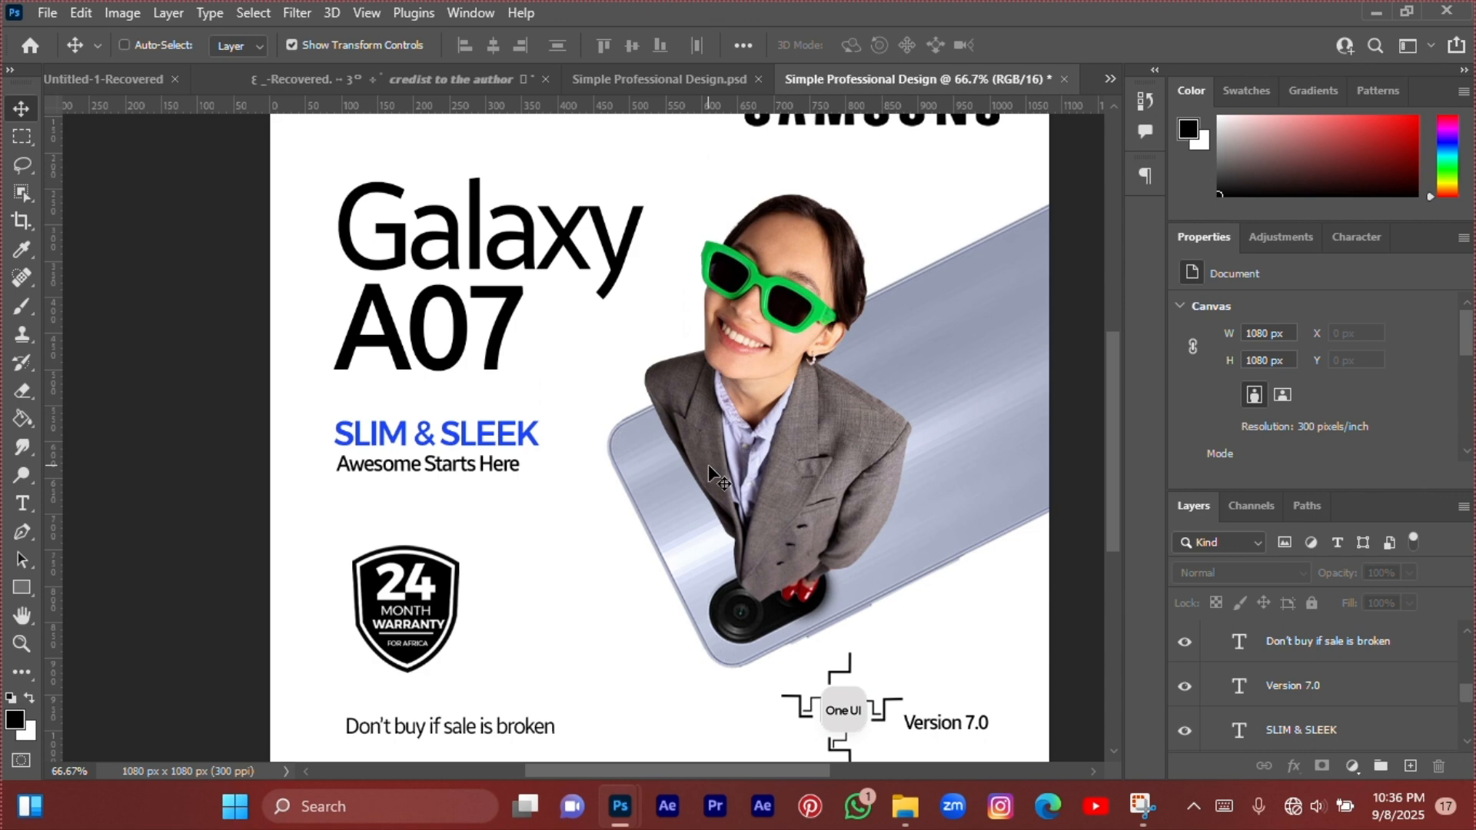
{"action": "key", "text": "ctrl+minus"}
{"action": "key", "text": "ctrl+minus"}
{"action": "key", "text": "ctrl+plus"}
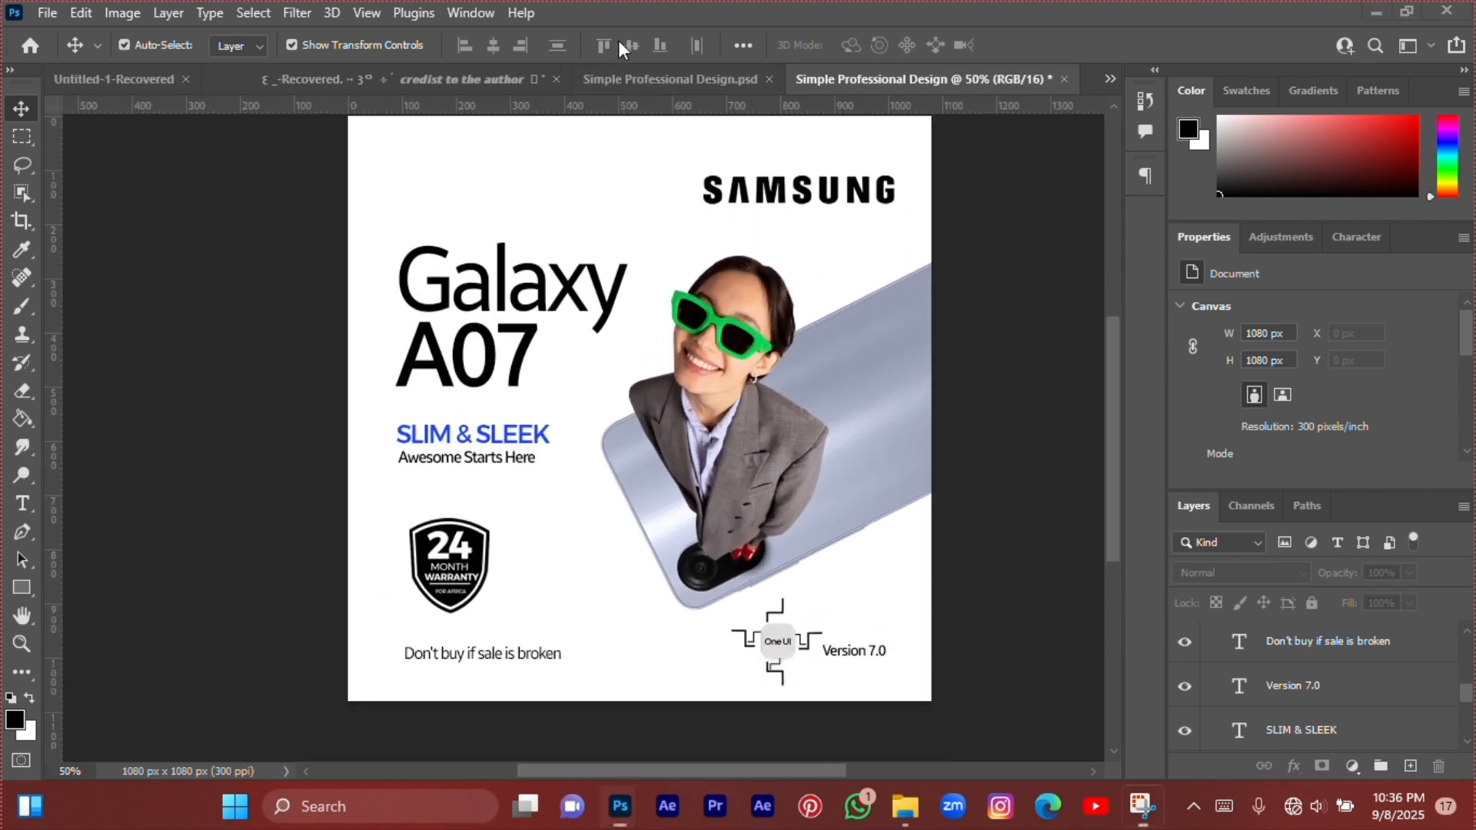
{"action": "scroll", "coordinate": [754, 349], "scroll_direction": "up", "scroll_amount": 2}
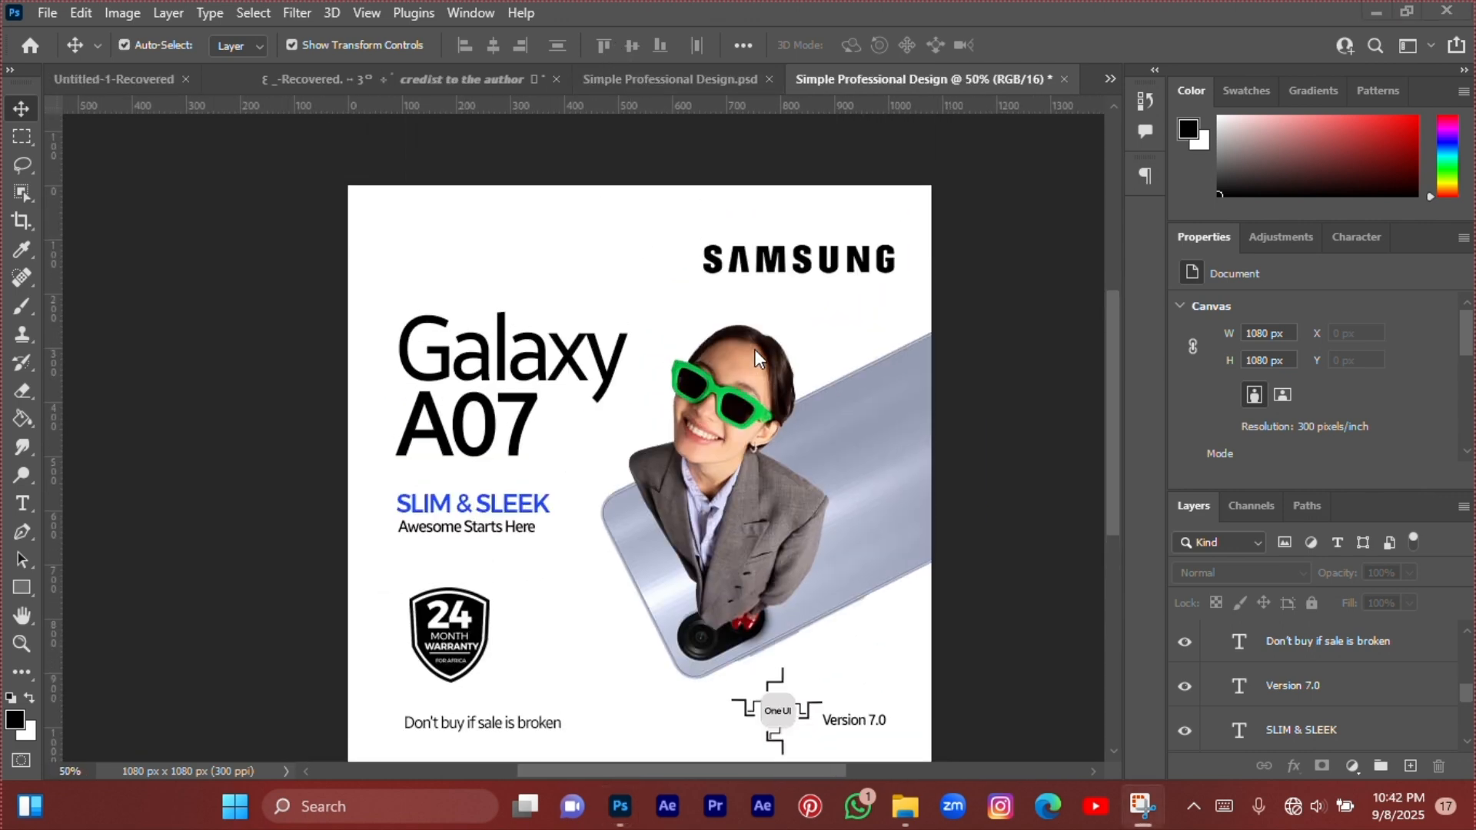
{"action": "scroll", "coordinate": [754, 349], "scroll_direction": "up", "scroll_amount": 1}
{"action": "scroll", "coordinate": [754, 397], "scroll_direction": "down", "scroll_amount": 3}
{"action": "scroll", "coordinate": [754, 396], "scroll_direction": "up", "scroll_amount": 2}
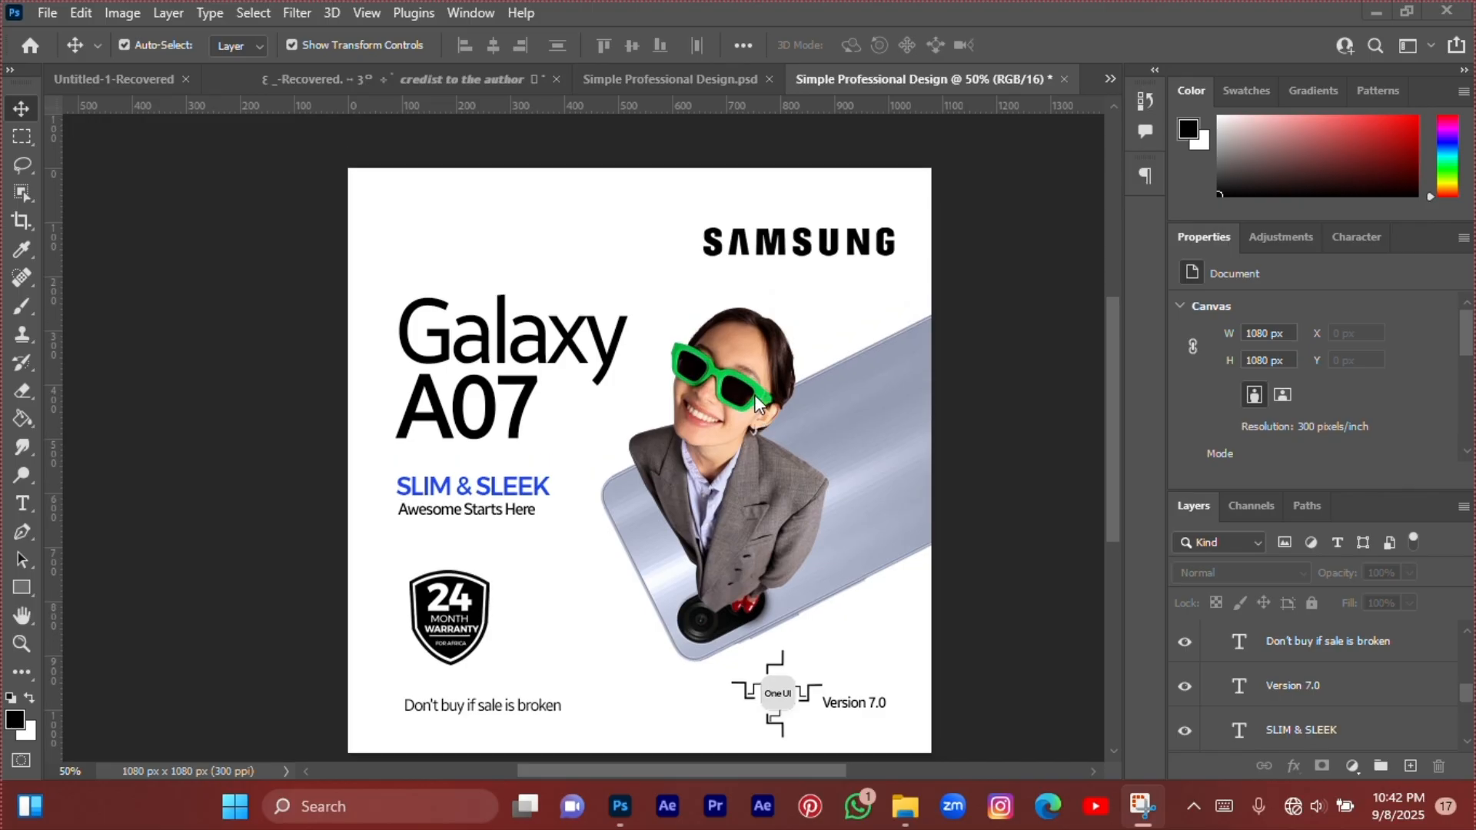
{"action": "left_click", "coordinate": [832, 566]}
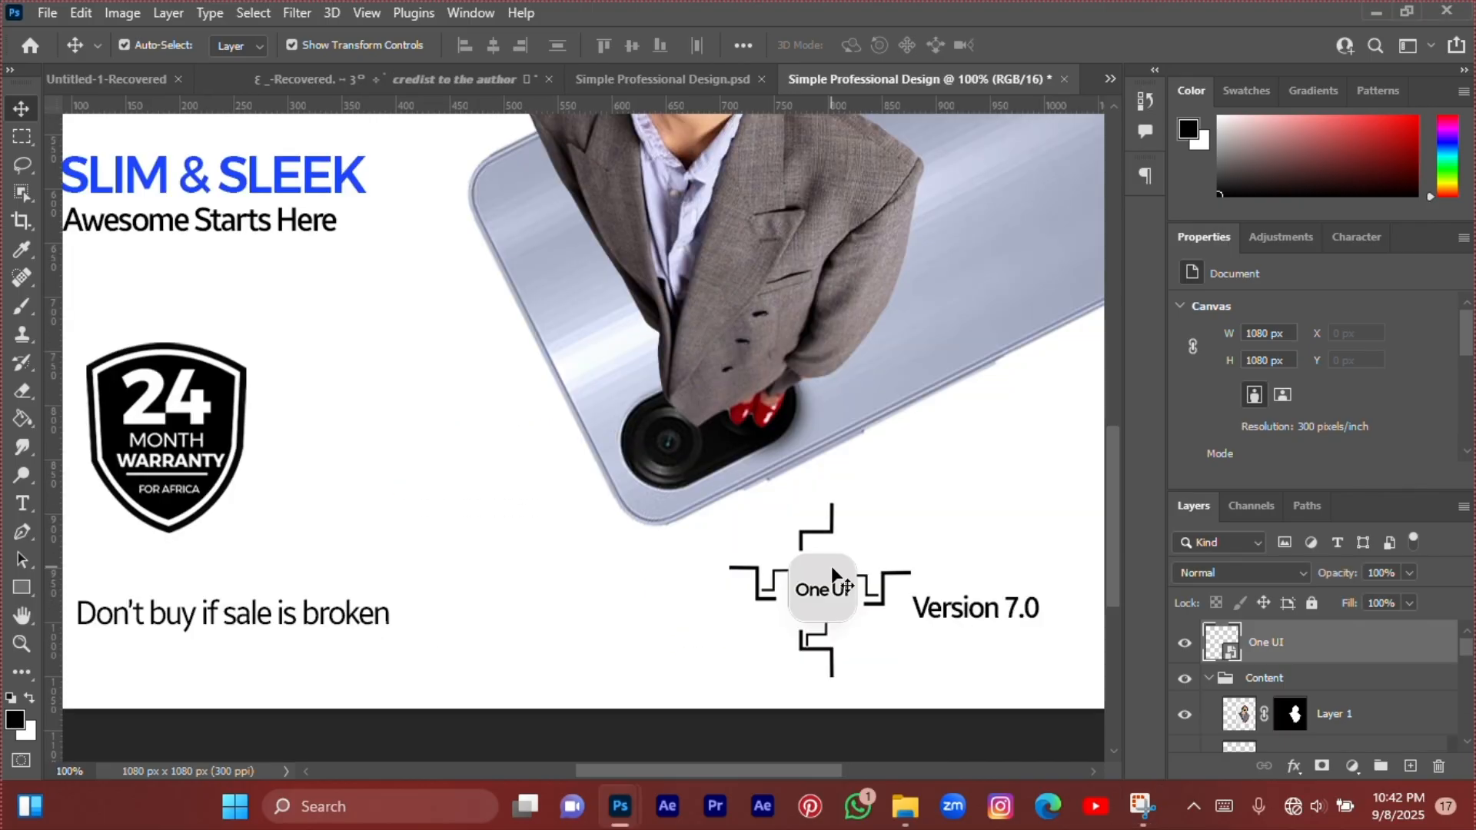
Open the One UI smart object's contents and recolour its rounded square near-black.
{"action": "double_click", "coordinate": [1226, 657]}
{"action": "left_click", "coordinate": [555, 366]}
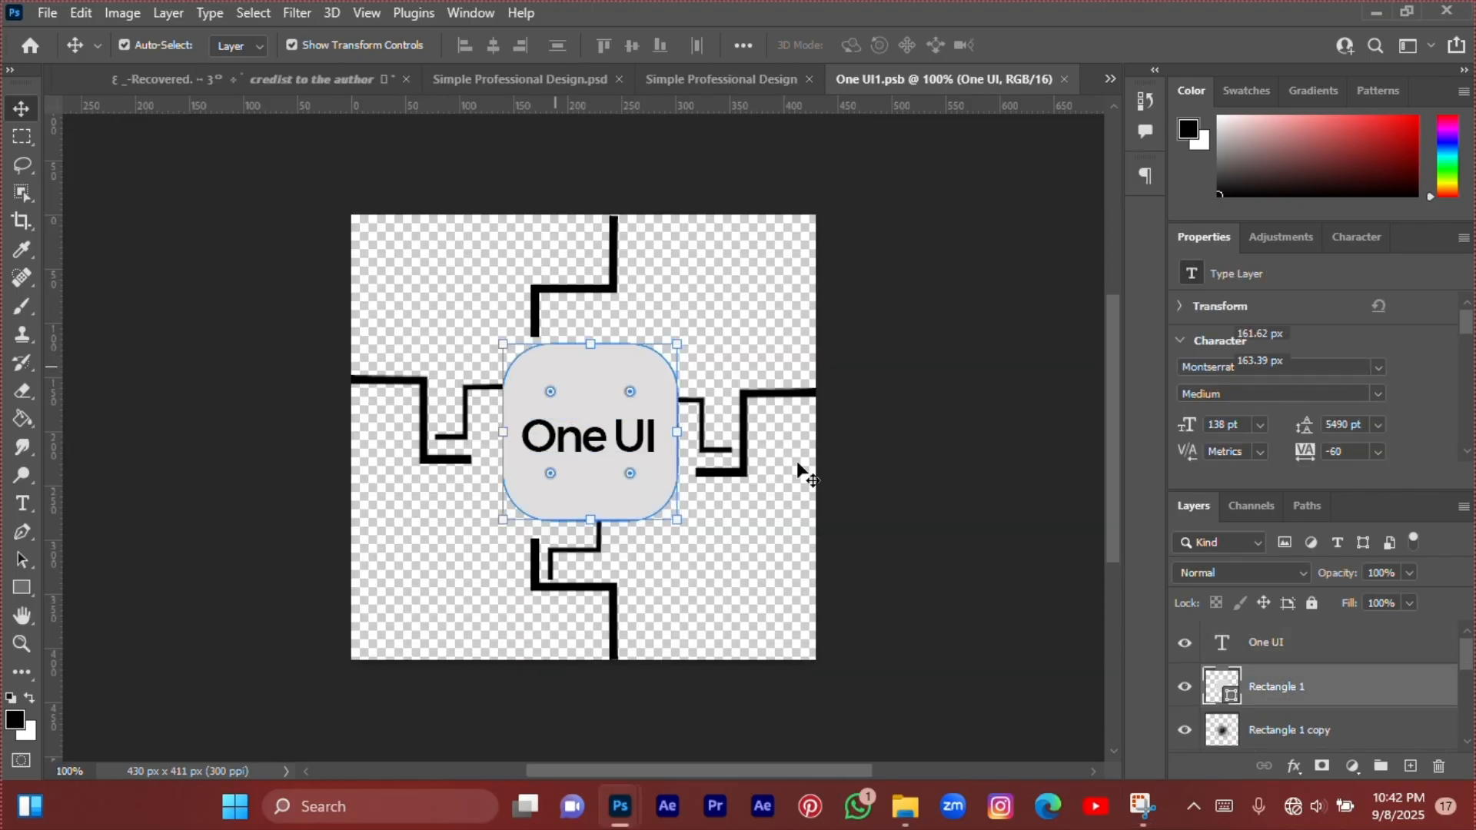
{"action": "double_click", "coordinate": [1222, 687]}
{"action": "left_click", "coordinate": [965, 632]}
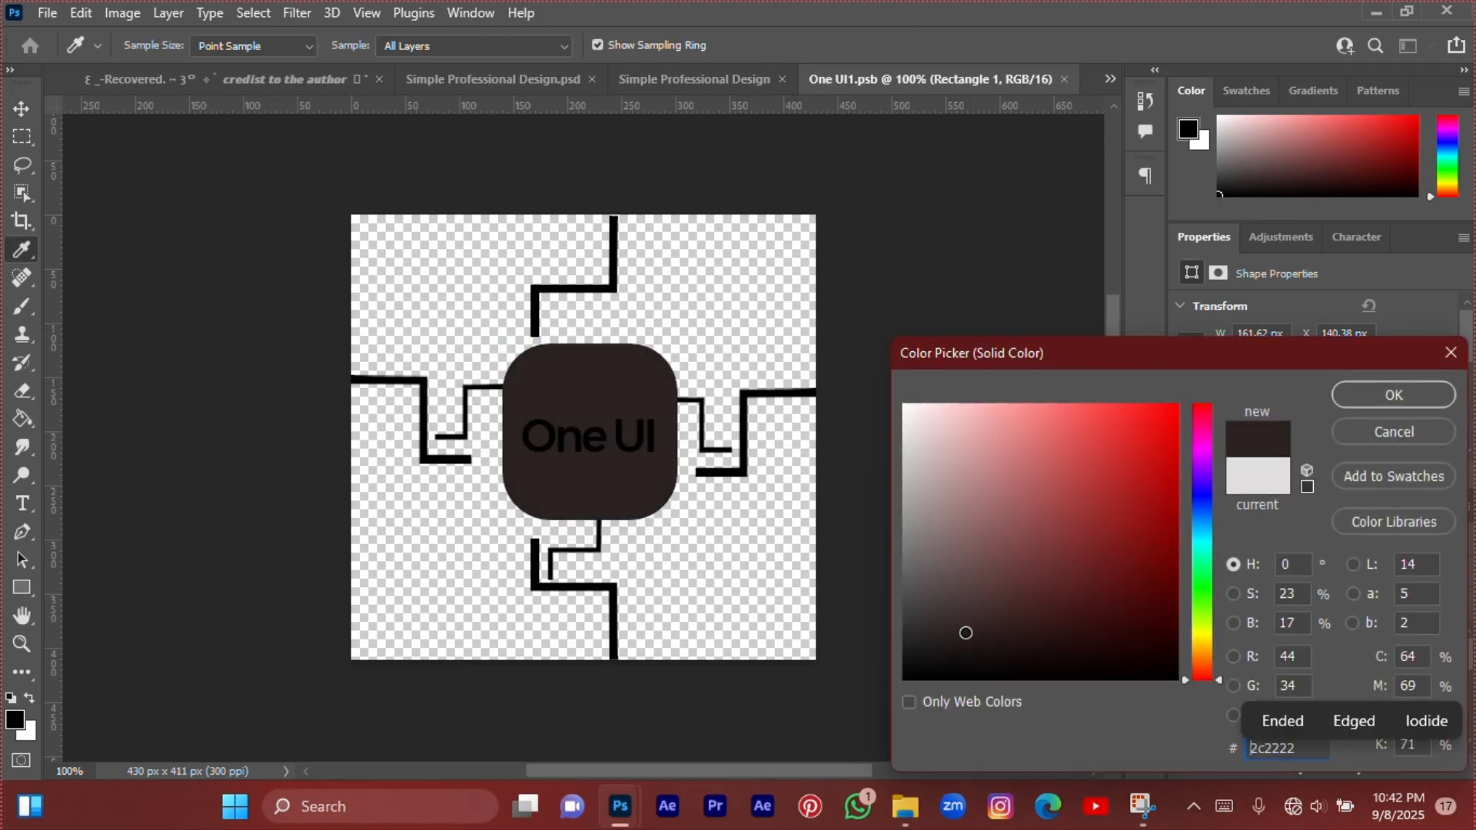
{"action": "left_click", "coordinate": [943, 656]}
{"action": "key", "text": "Return"}
{"action": "key", "text": "v"}
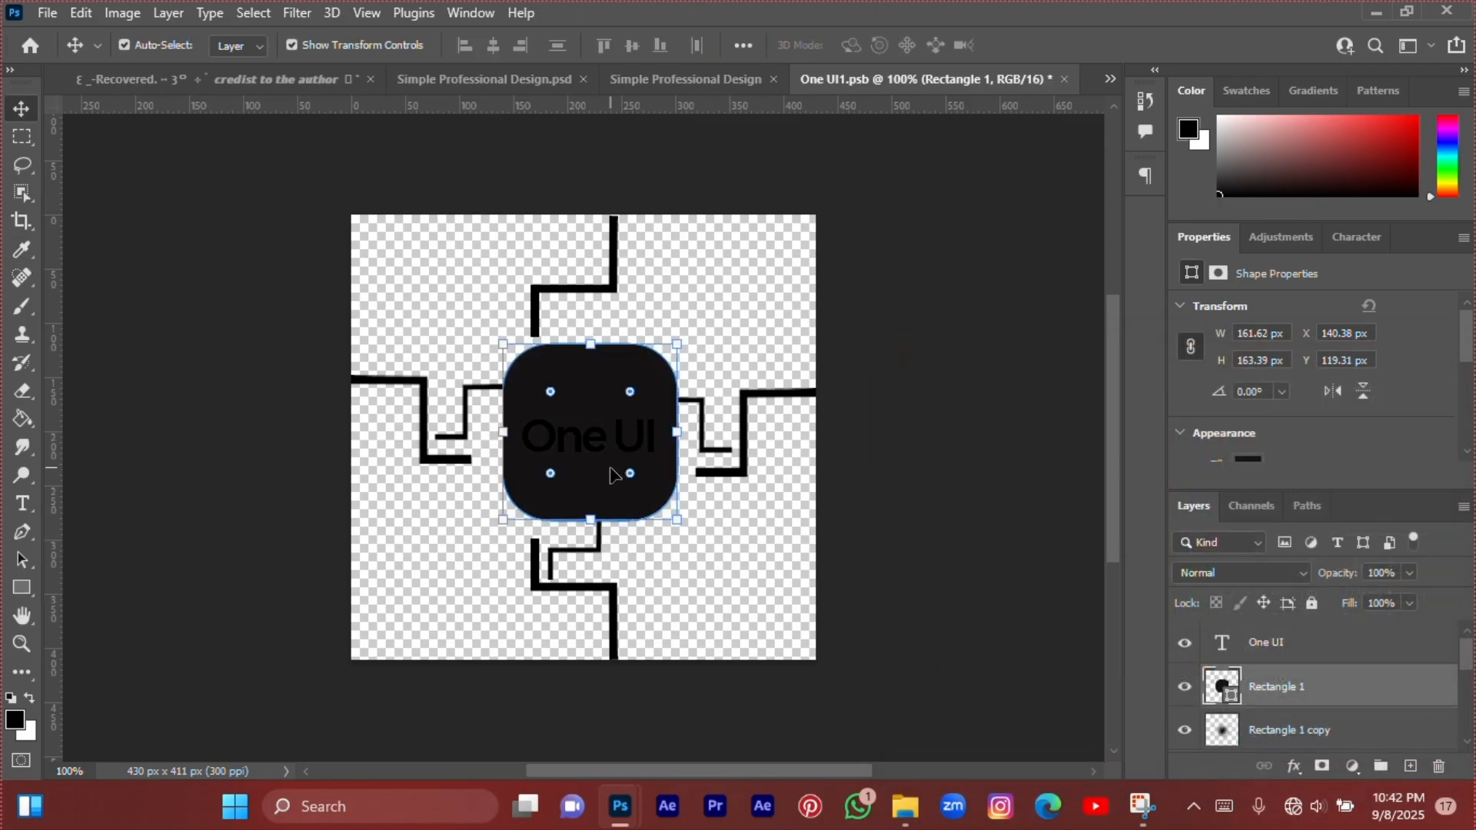
Try colouring the "One UI" text blue with hex value 064ee0.
{"action": "left_click", "coordinate": [592, 442]}
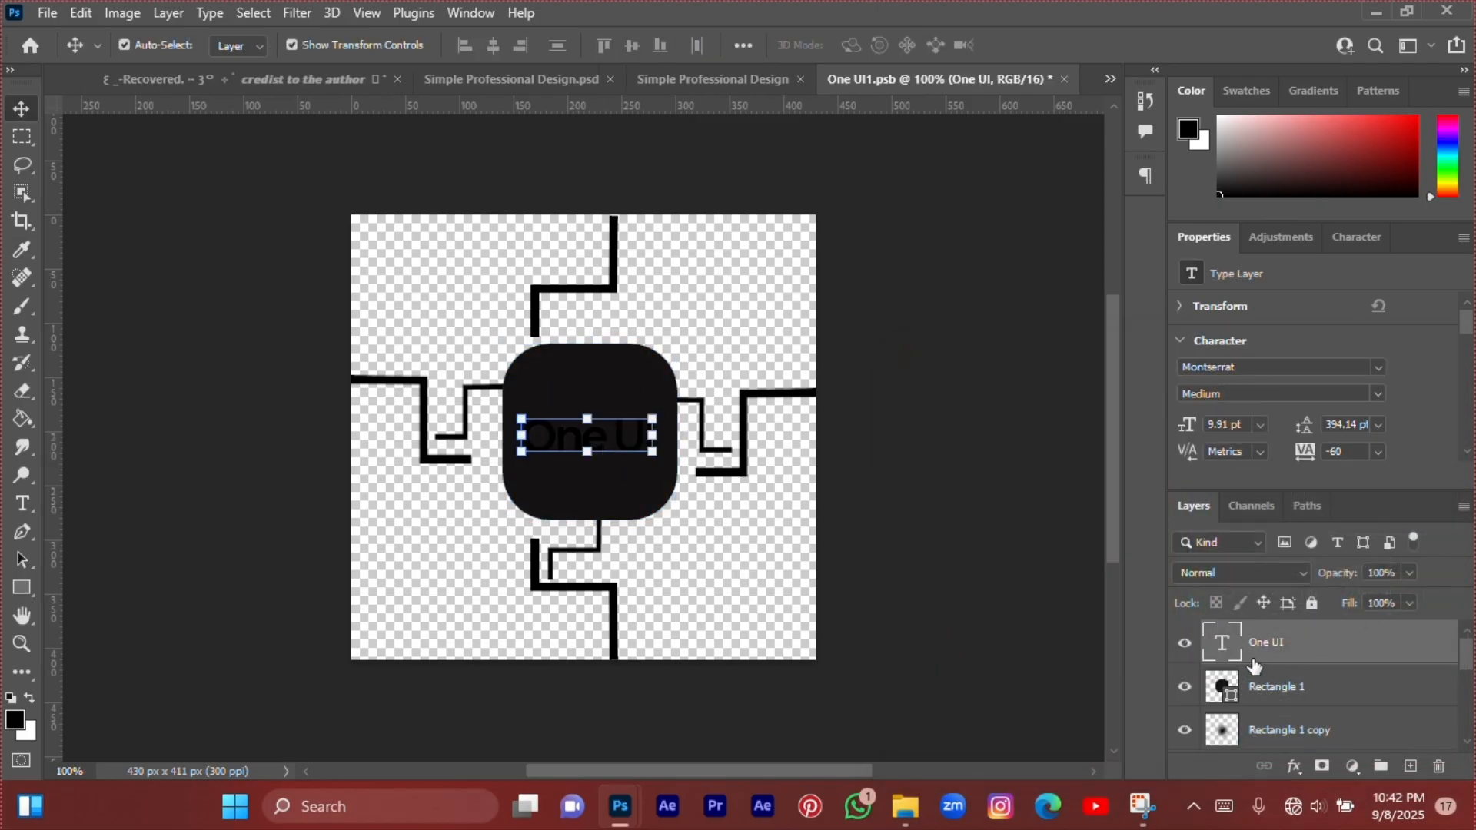
{"action": "scroll", "coordinate": [1311, 438], "scroll_direction": "down", "scroll_amount": 1}
{"action": "left_click", "coordinate": [1316, 434]}
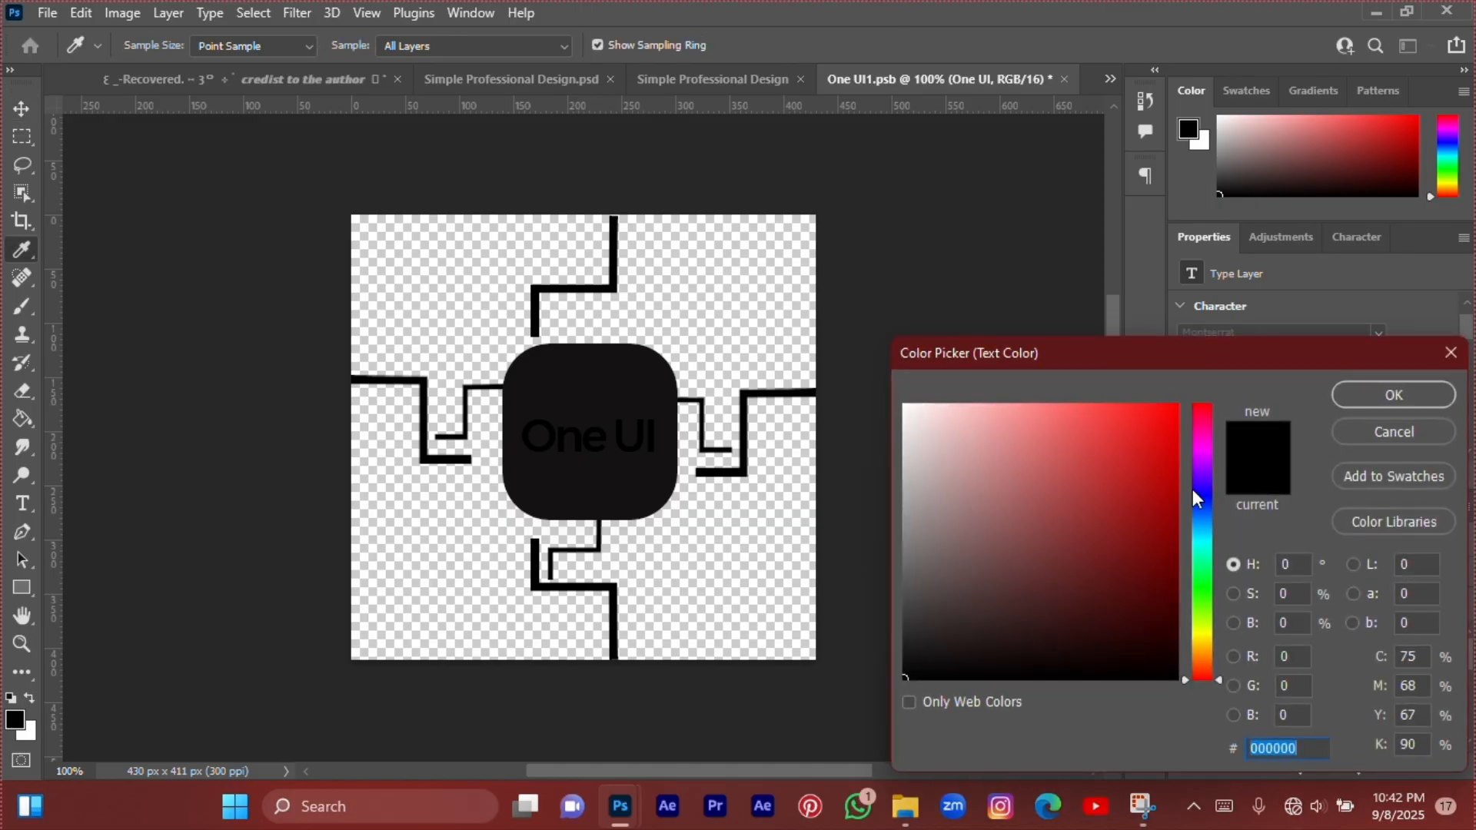
{"action": "left_click", "coordinate": [1202, 511]}
{"action": "left_click", "coordinate": [1170, 437]}
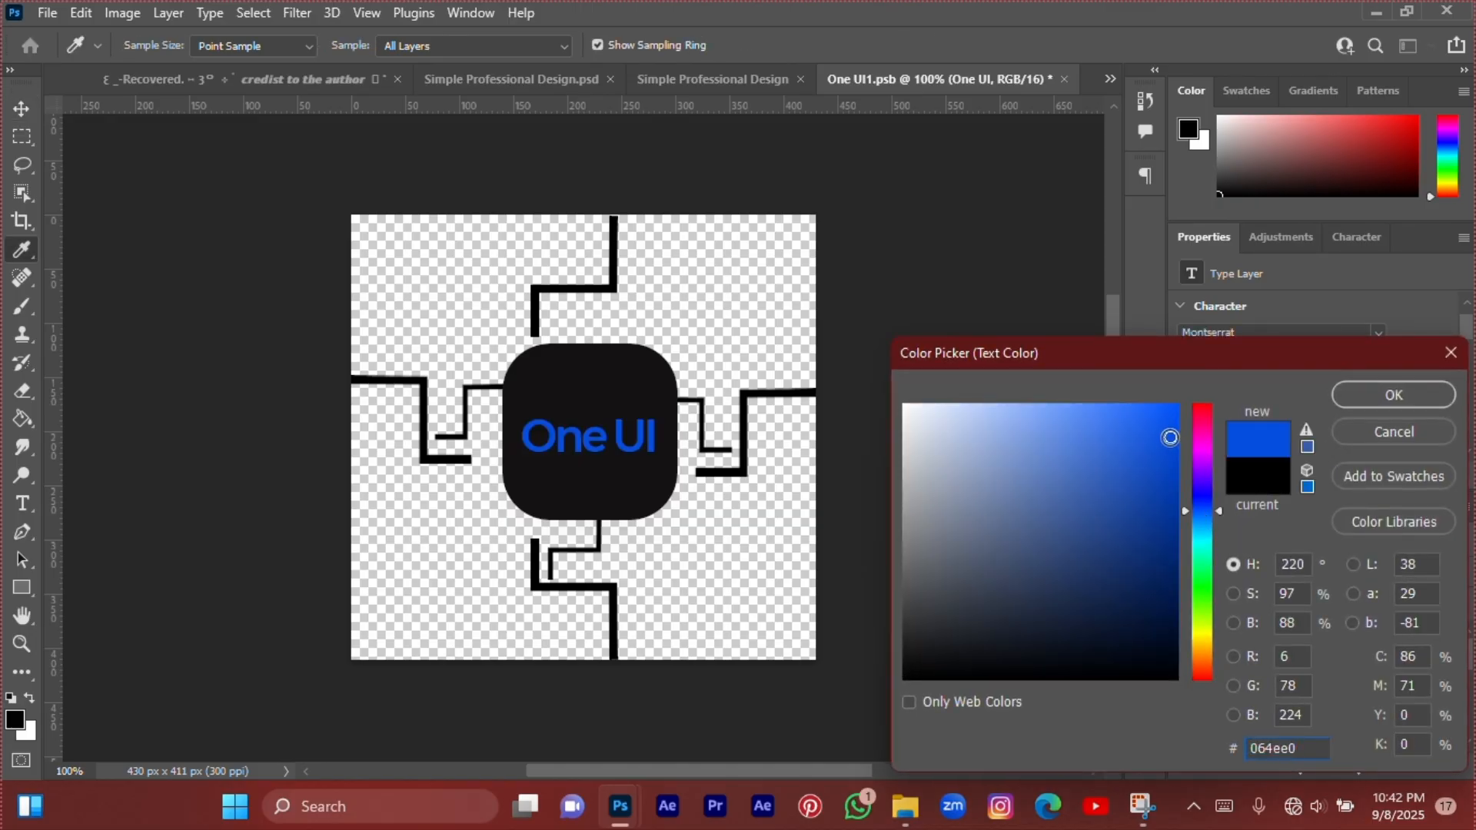
{"action": "left_click", "coordinate": [1394, 424]}
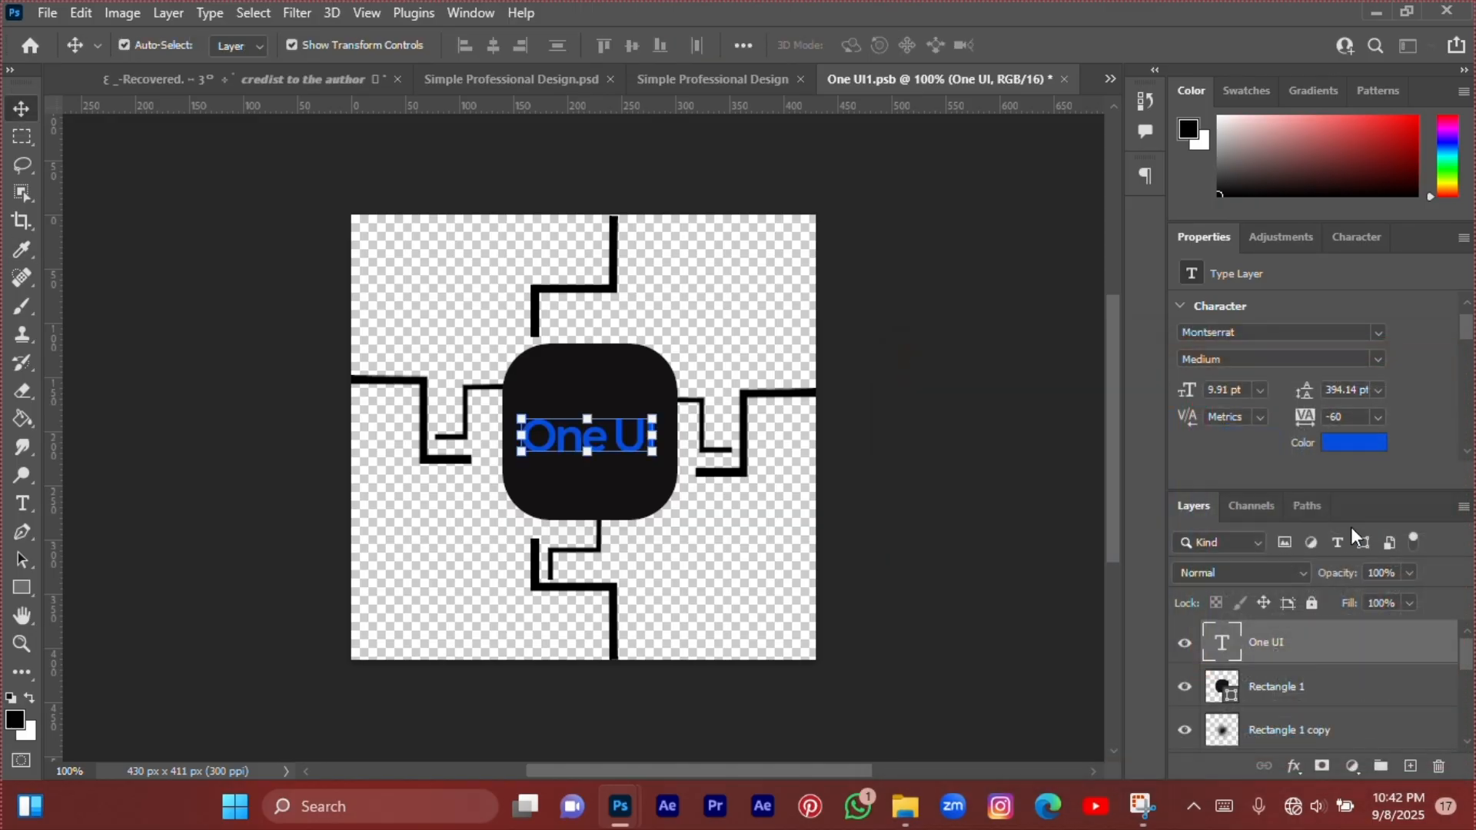
Try a blue fill on the rounded square behind "One UI", then set it back to near-black.
{"action": "left_click", "coordinate": [1230, 696]}
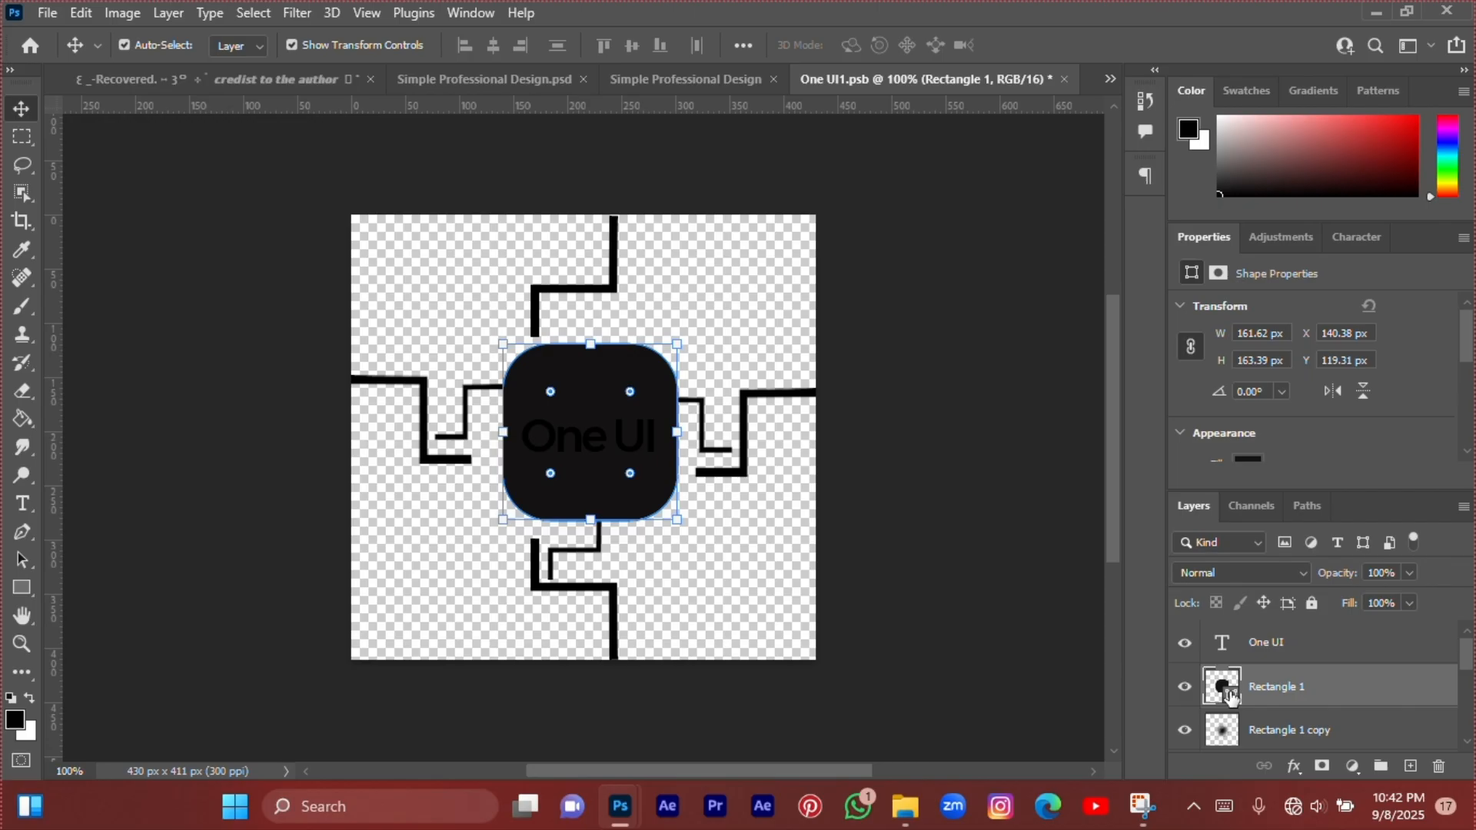
{"action": "scroll", "coordinate": [1247, 425], "scroll_direction": "down", "scroll_amount": 1}
{"action": "left_click", "coordinate": [1247, 426]}
{"action": "left_click", "coordinate": [1203, 499]}
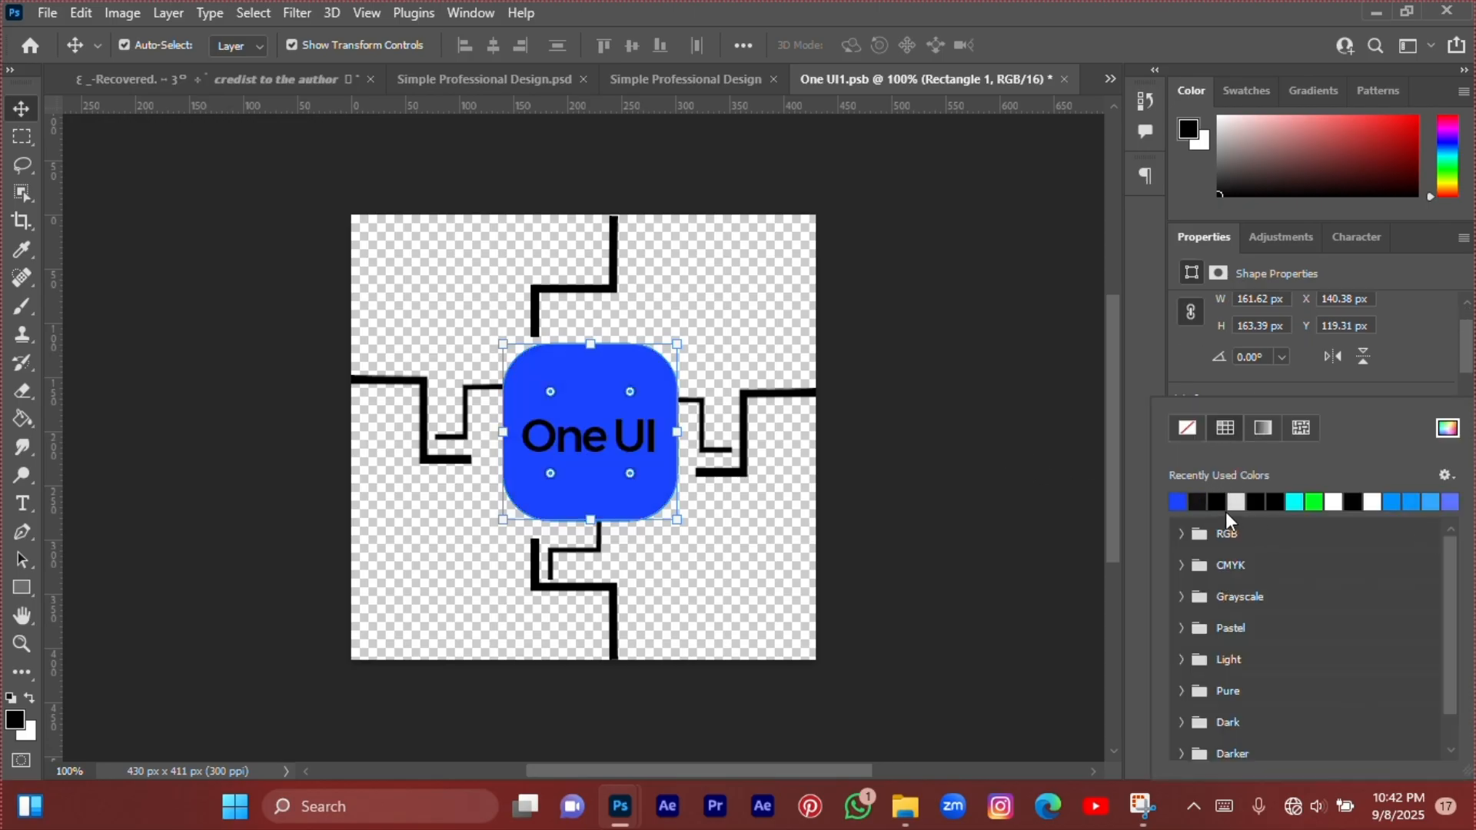
{"action": "left_click", "coordinate": [1214, 502]}
{"action": "left_click", "coordinate": [1046, 494]}
Set the colour of the "One UI" text to white (ffffff).
{"action": "left_click", "coordinate": [658, 448]}
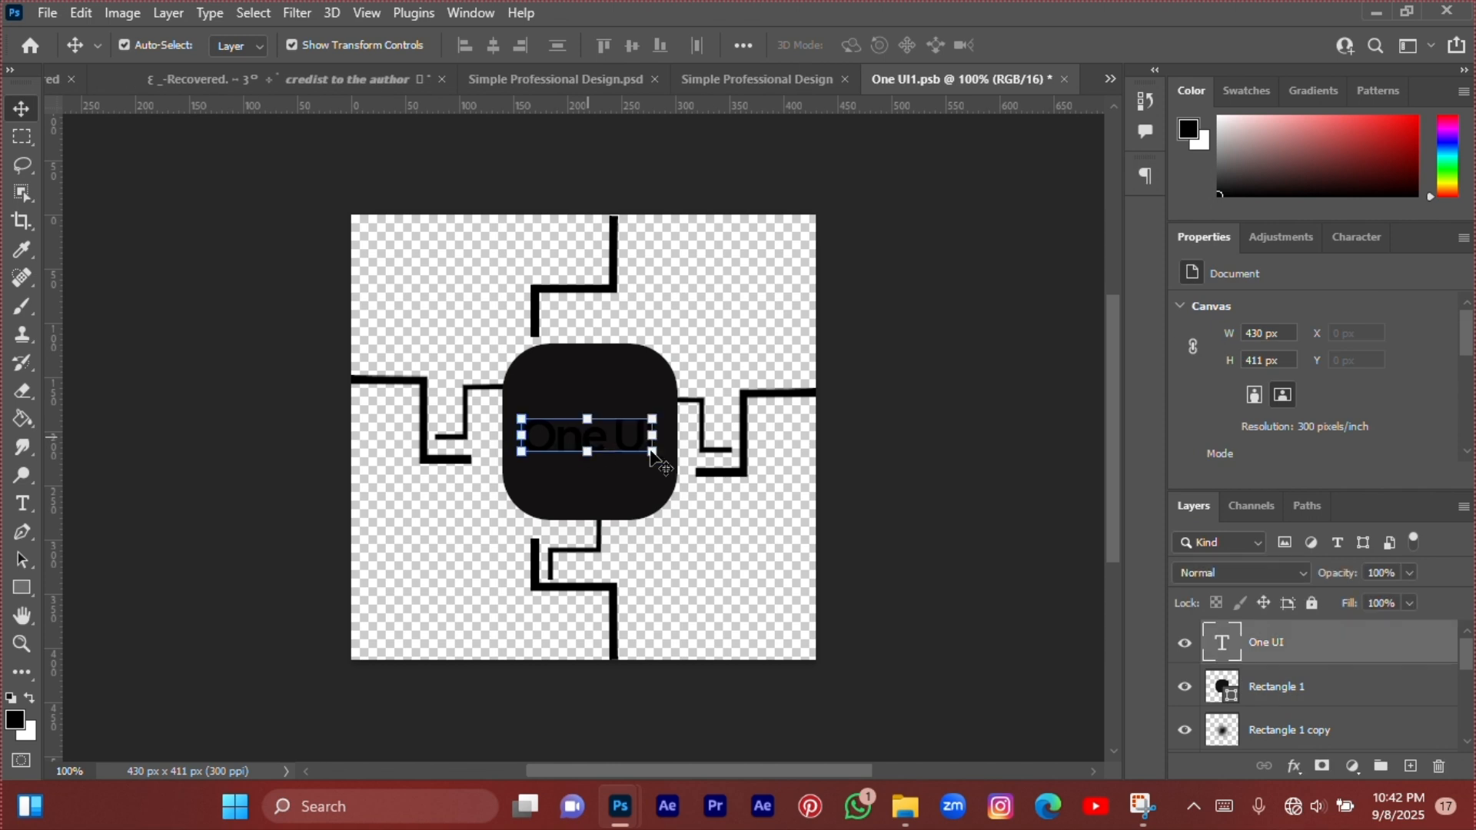
{"action": "scroll", "coordinate": [1299, 453], "scroll_direction": "down", "scroll_amount": 1}
{"action": "left_click", "coordinate": [1341, 443]}
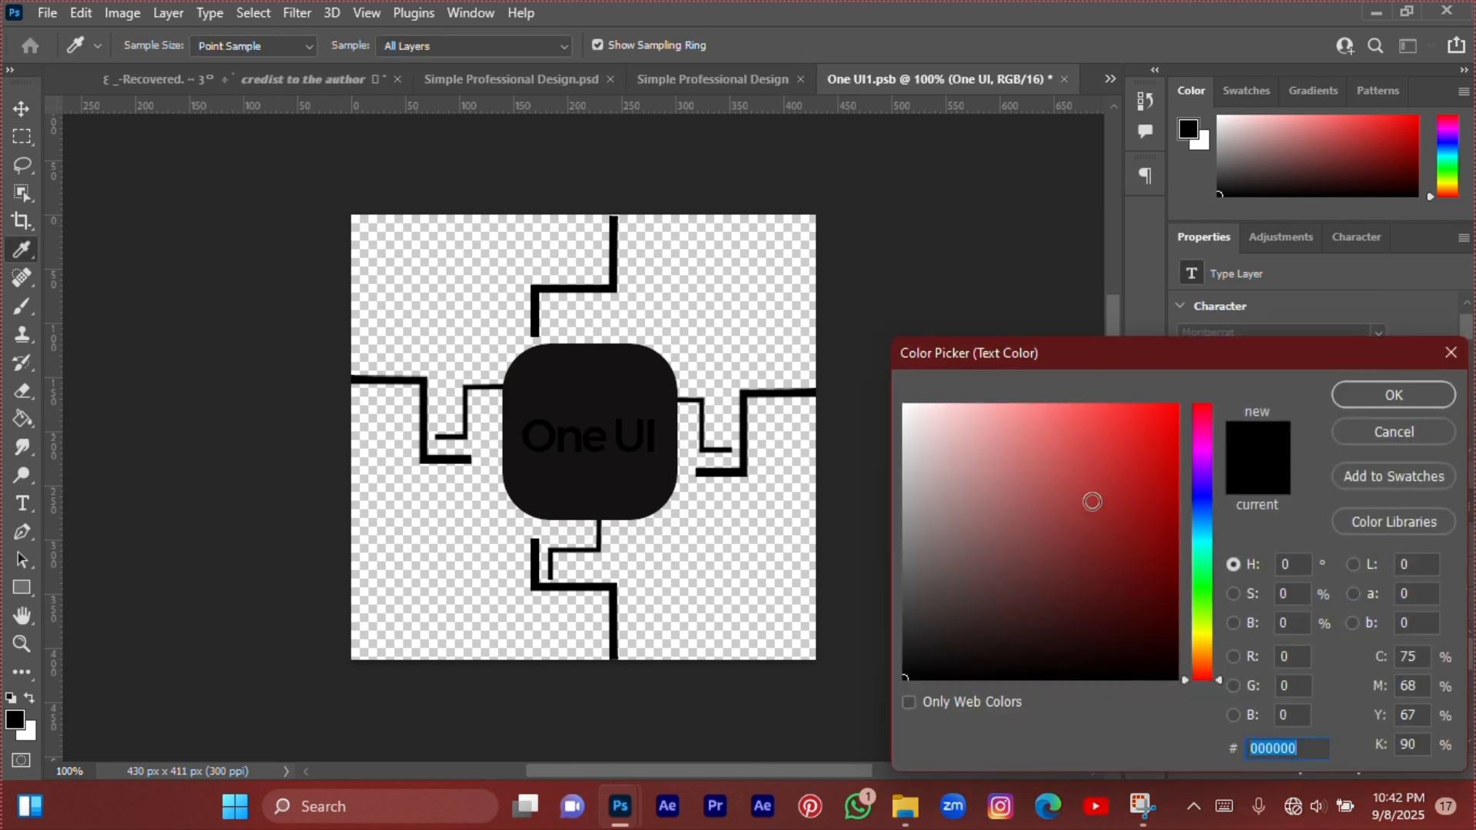
{"action": "type", "text": "ffffff"}
{"action": "left_click", "coordinate": [1344, 399]}
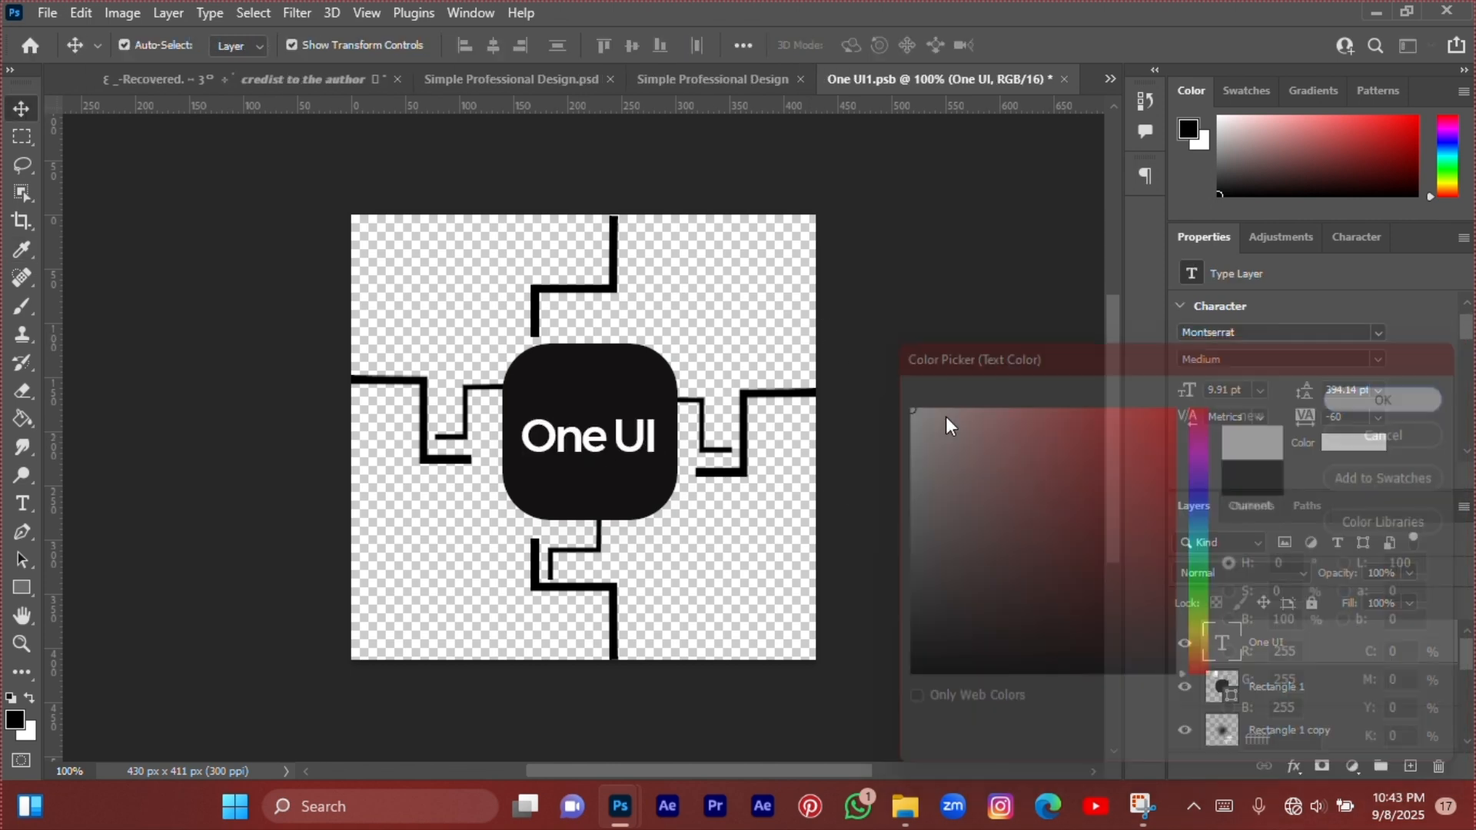
Save the recoloured One UI emblem and close its document to return to the poster.
{"action": "left_click", "coordinate": [767, 254]}
{"action": "key", "text": "ctrl+s"}
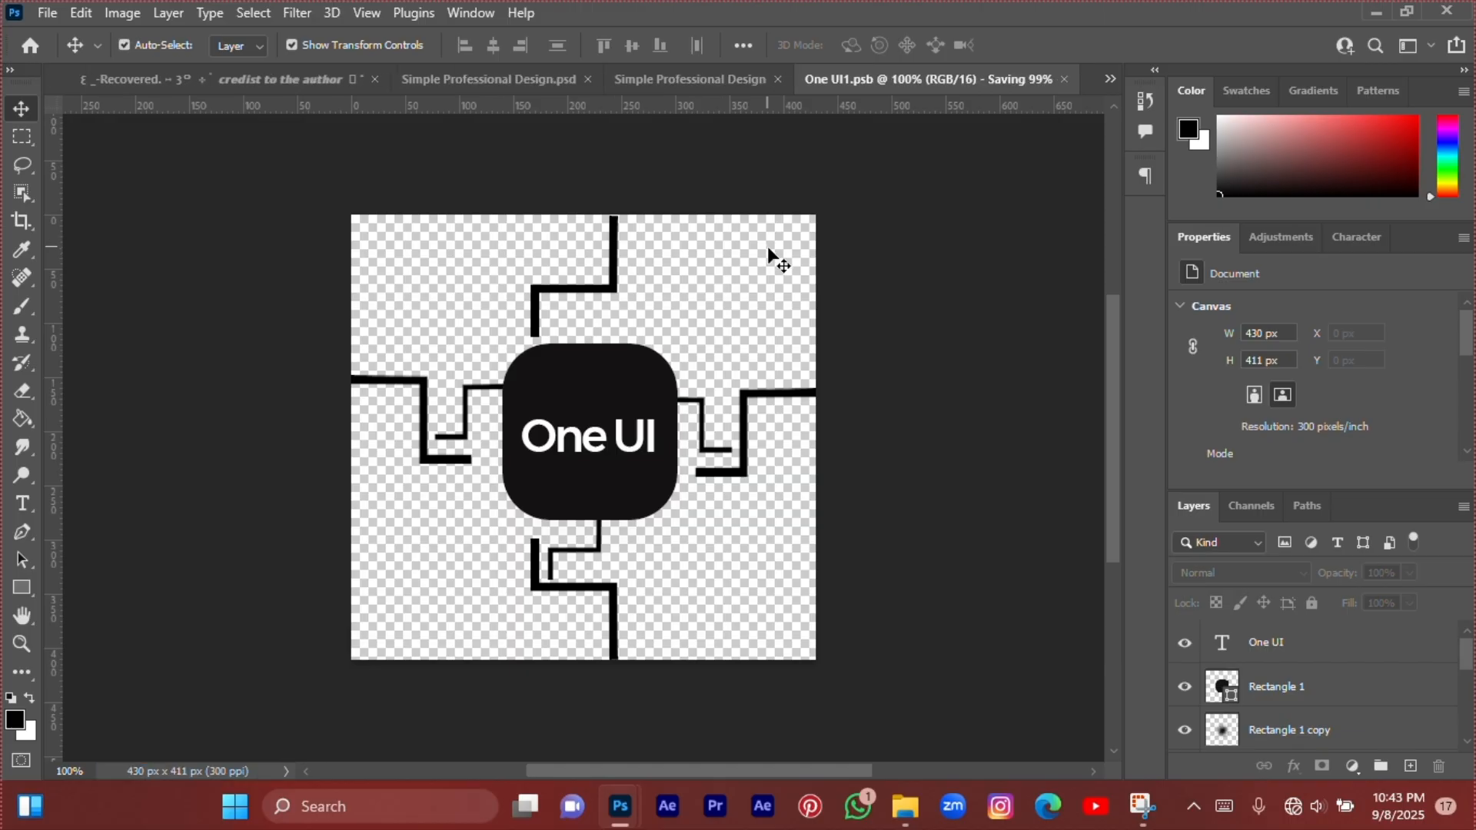
{"action": "left_click_drag", "start_coordinate": [912, 84], "coordinate": [834, 231]}
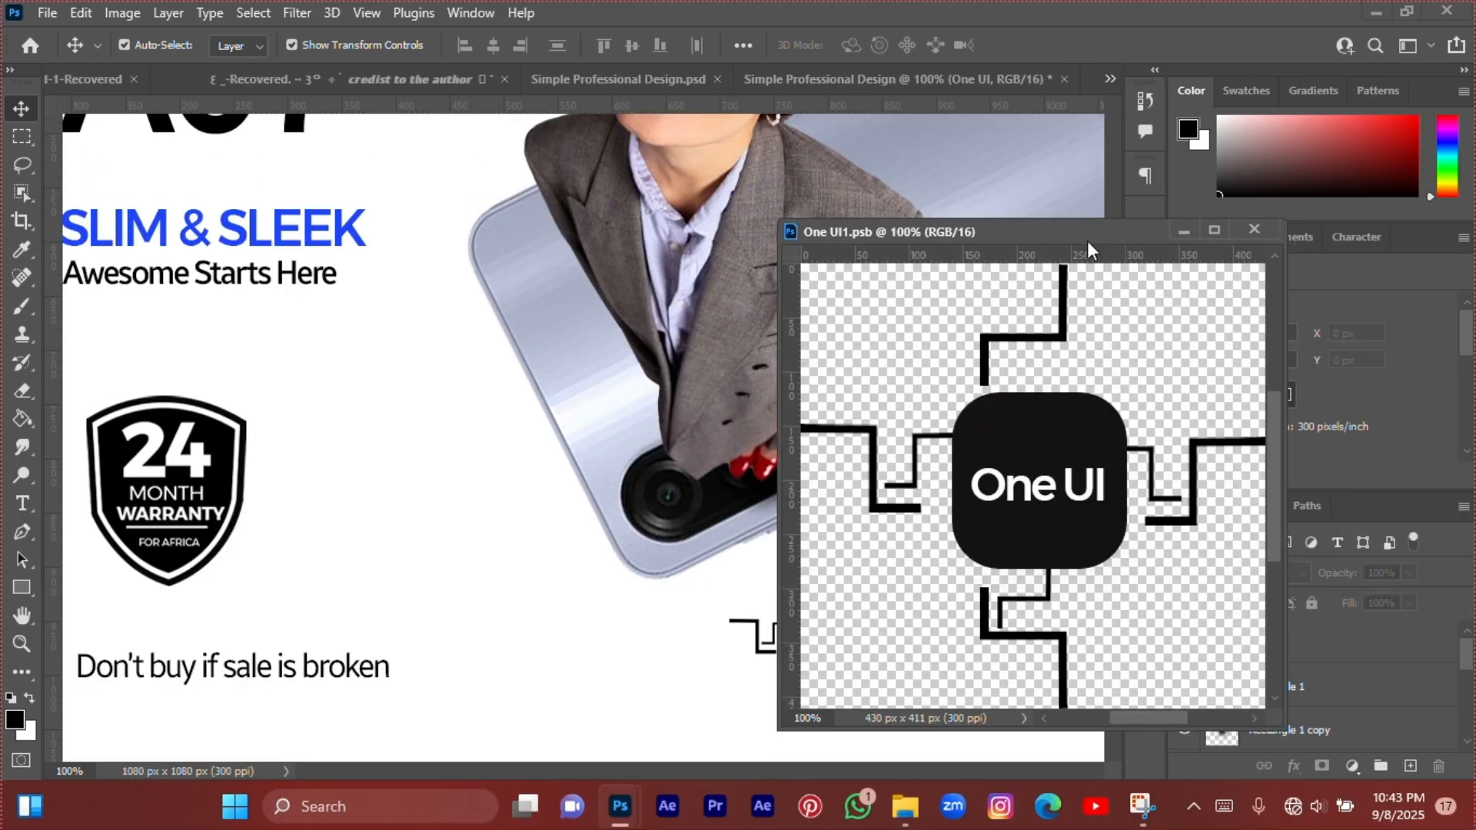
{"action": "left_click_drag", "start_coordinate": [1088, 231], "coordinate": [410, 328]}
{"action": "left_click", "coordinate": [585, 330]}
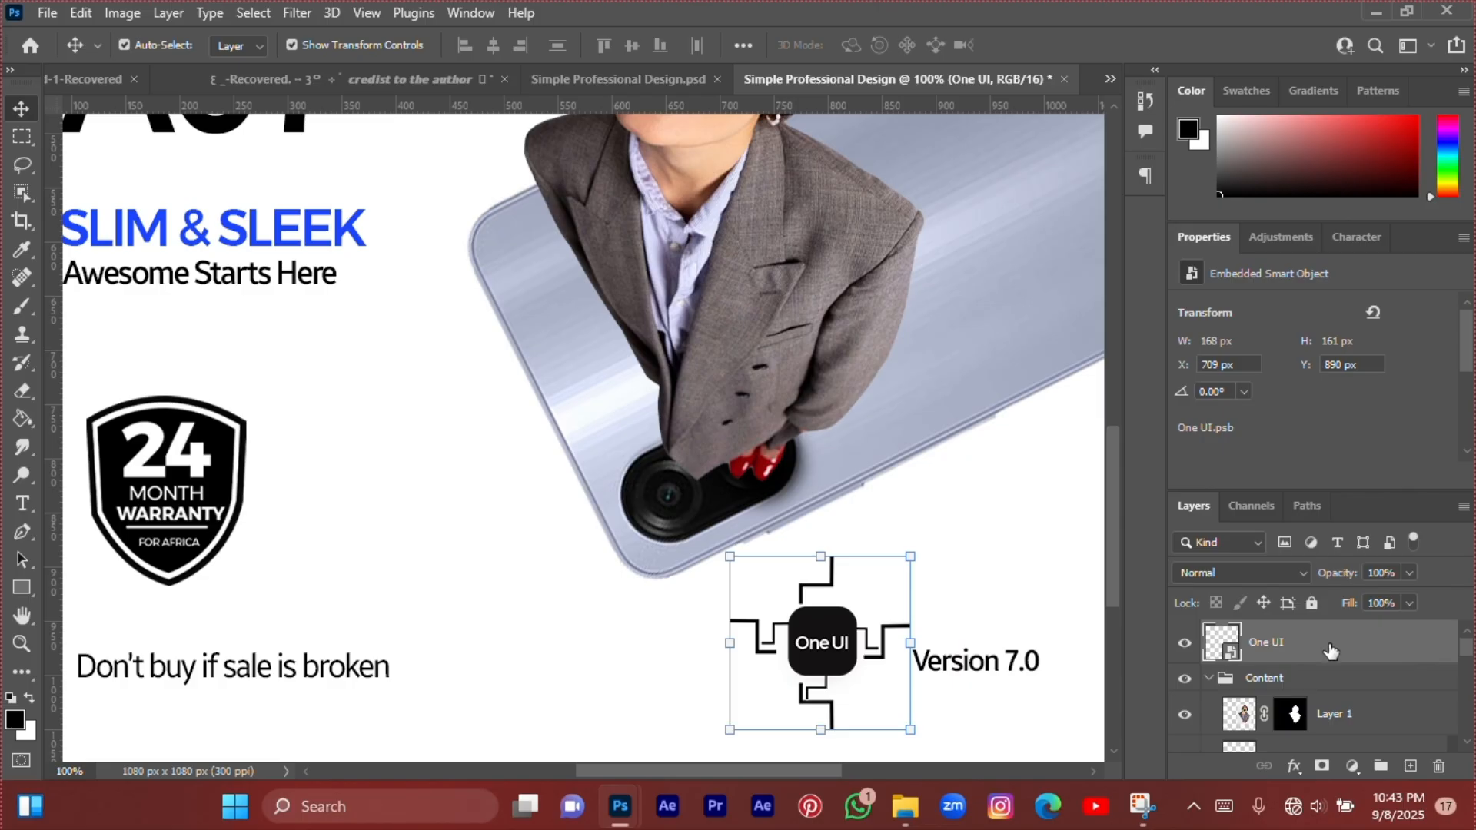
Reopen the One UI smart object's contents and duplicate the near-black rounded square.
{"action": "double_click", "coordinate": [1228, 653]}
{"action": "left_click", "coordinate": [582, 374]}
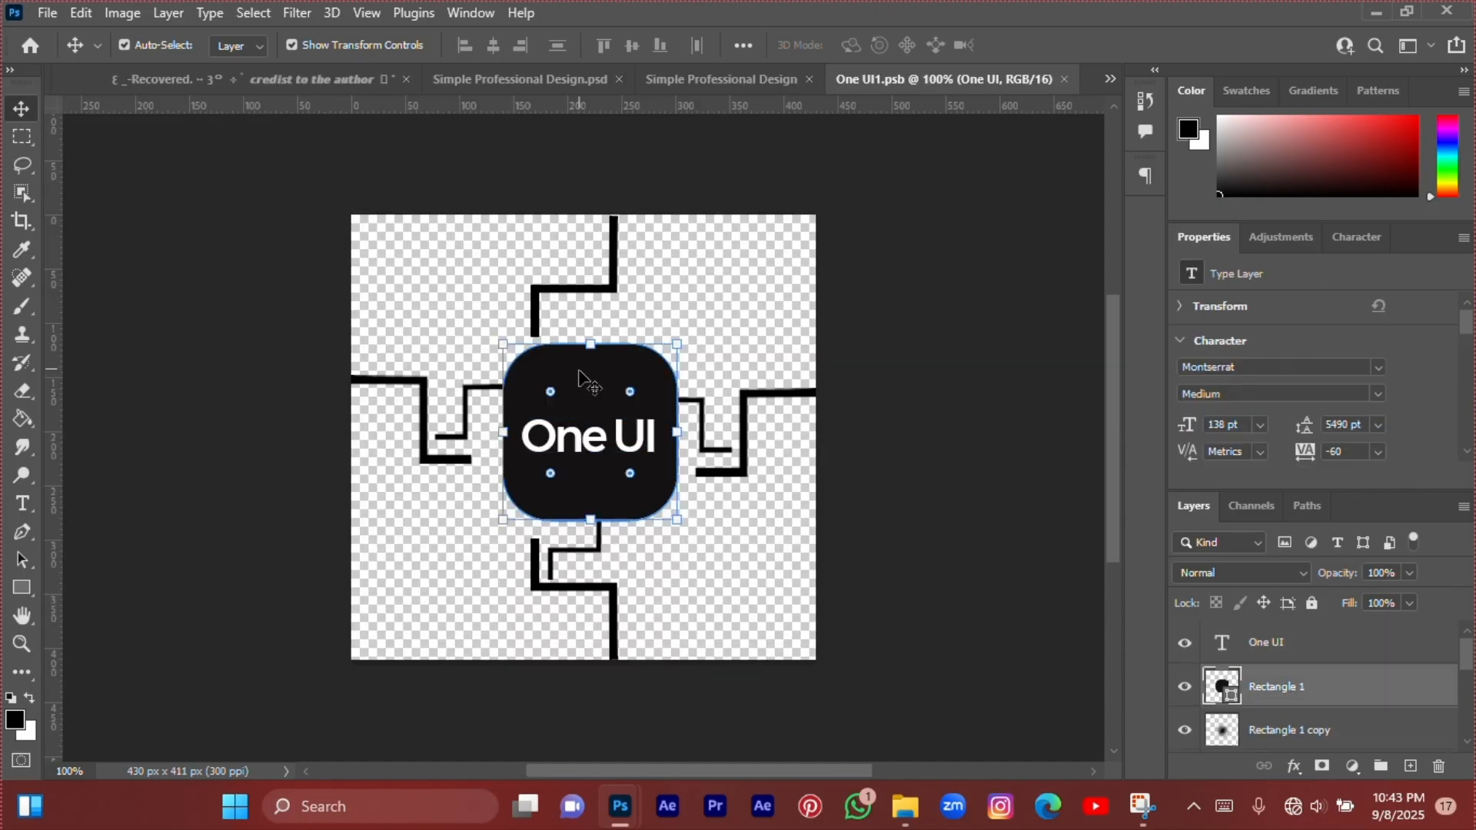
{"action": "key", "text": "ctrl+j"}
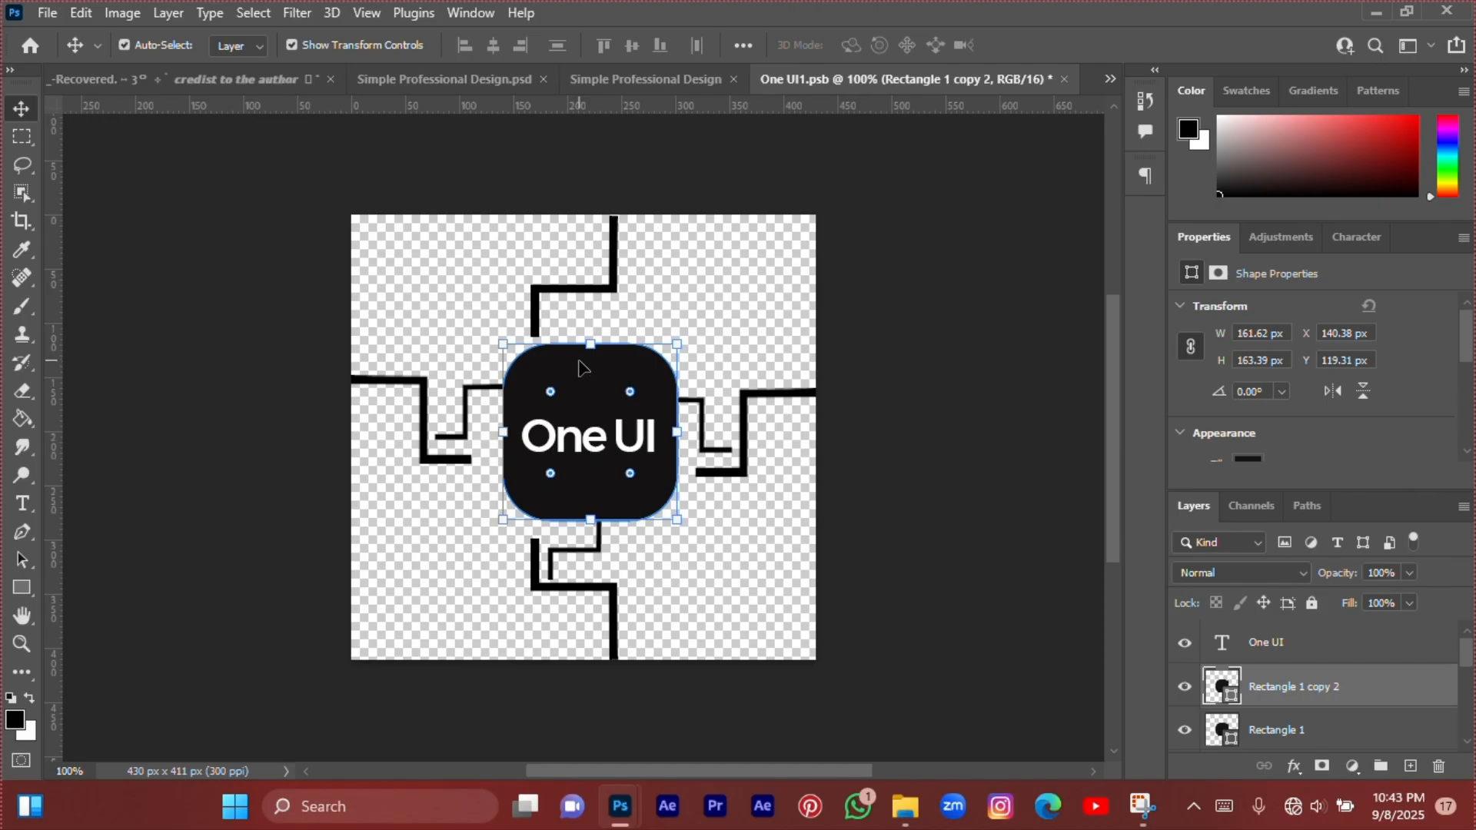
{"action": "left_click", "coordinate": [1187, 690]}
{"action": "left_click", "coordinate": [1187, 690]}
Give the duplicated rounded square no fill and a 5 px blue stroke as an outline.
{"action": "left_click", "coordinate": [22, 589]}
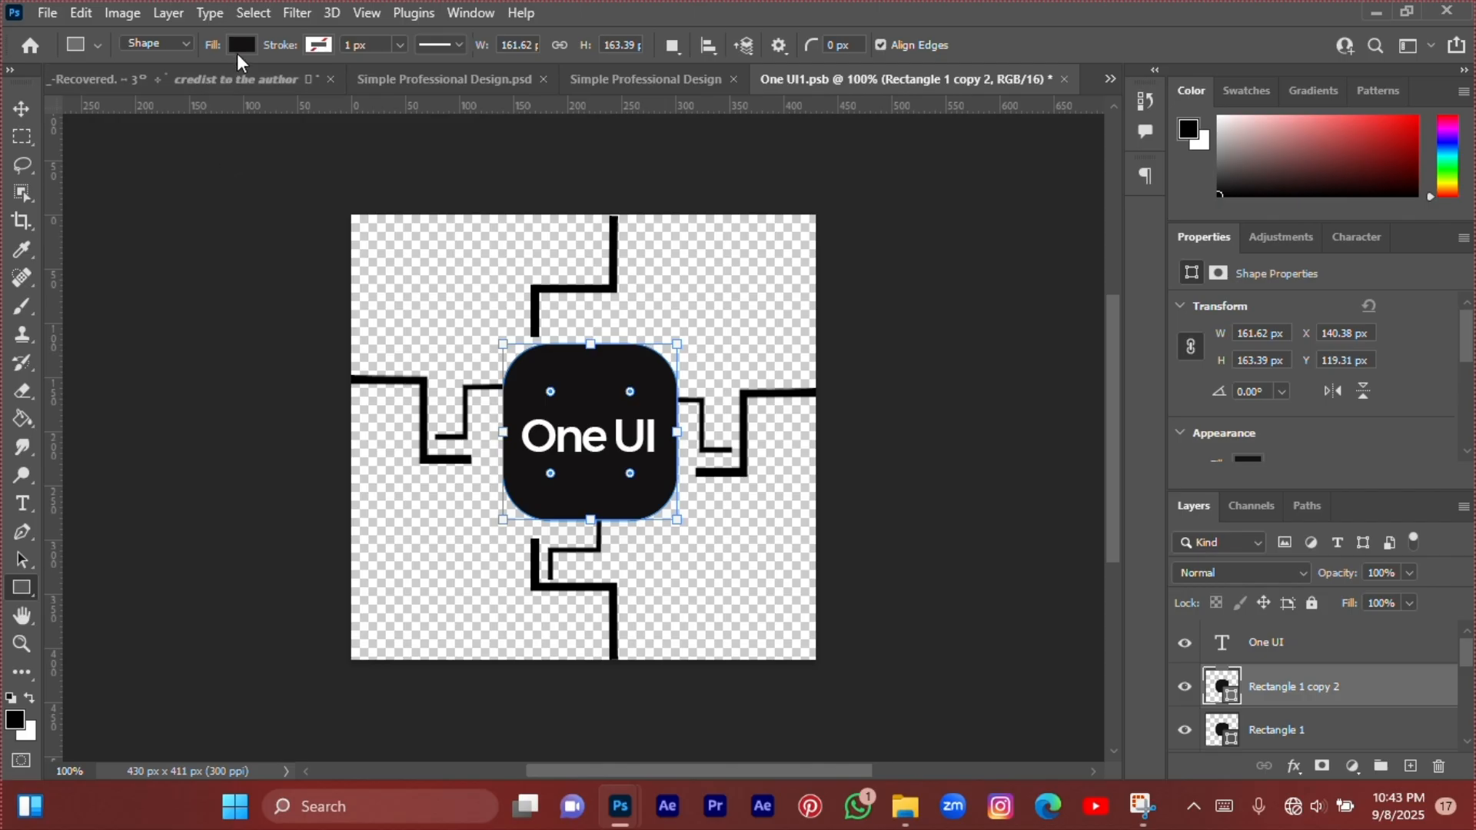
{"action": "left_click", "coordinate": [234, 47]}
{"action": "left_click", "coordinate": [92, 80]}
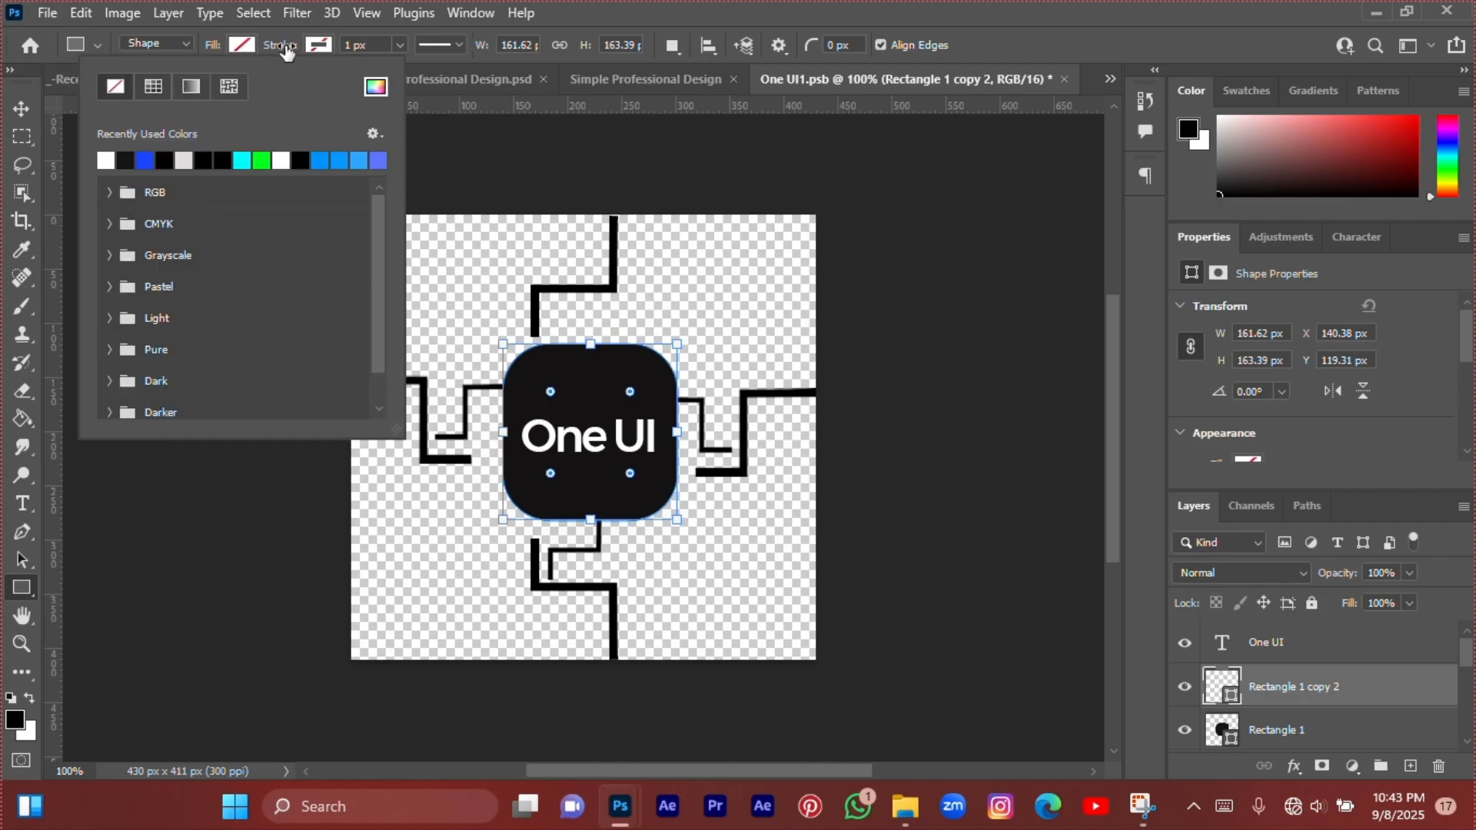
{"action": "left_click", "coordinate": [289, 47]}
{"action": "left_click_drag", "start_coordinate": [288, 47], "coordinate": [289, 47]}
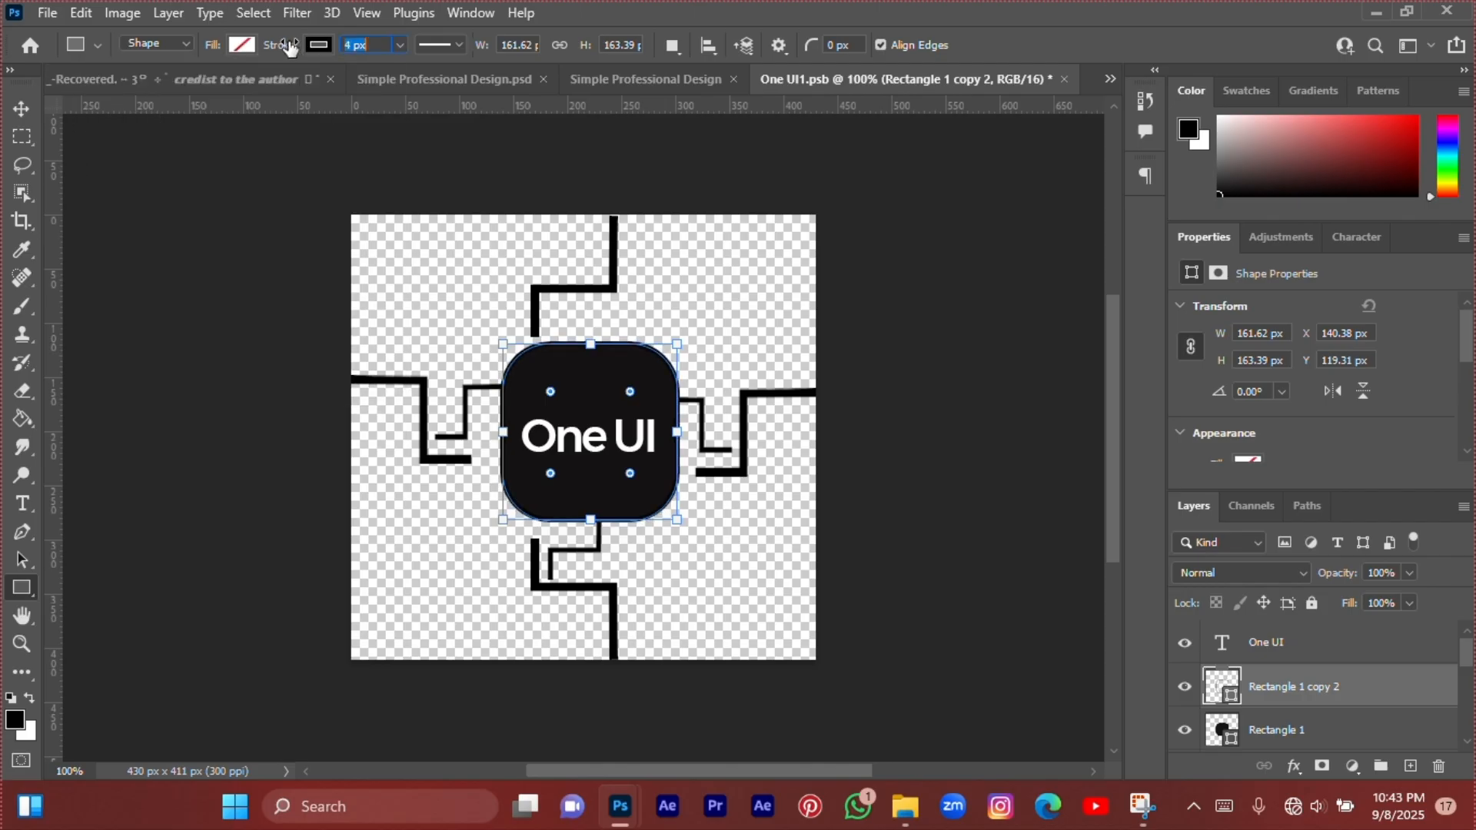
{"action": "left_click", "coordinate": [317, 44]}
{"action": "left_click", "coordinate": [222, 160]}
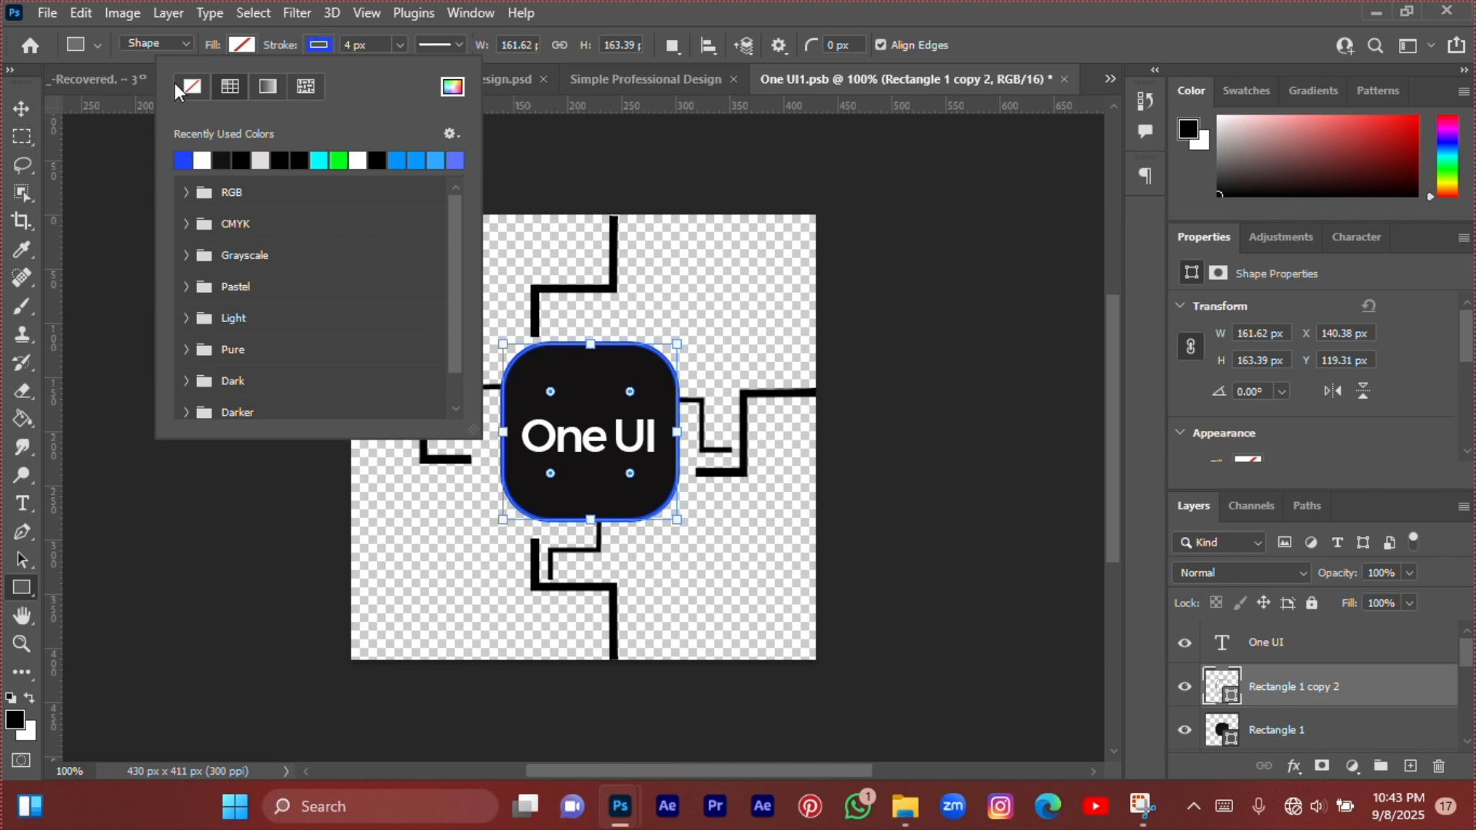
{"action": "left_click", "coordinate": [289, 45]}
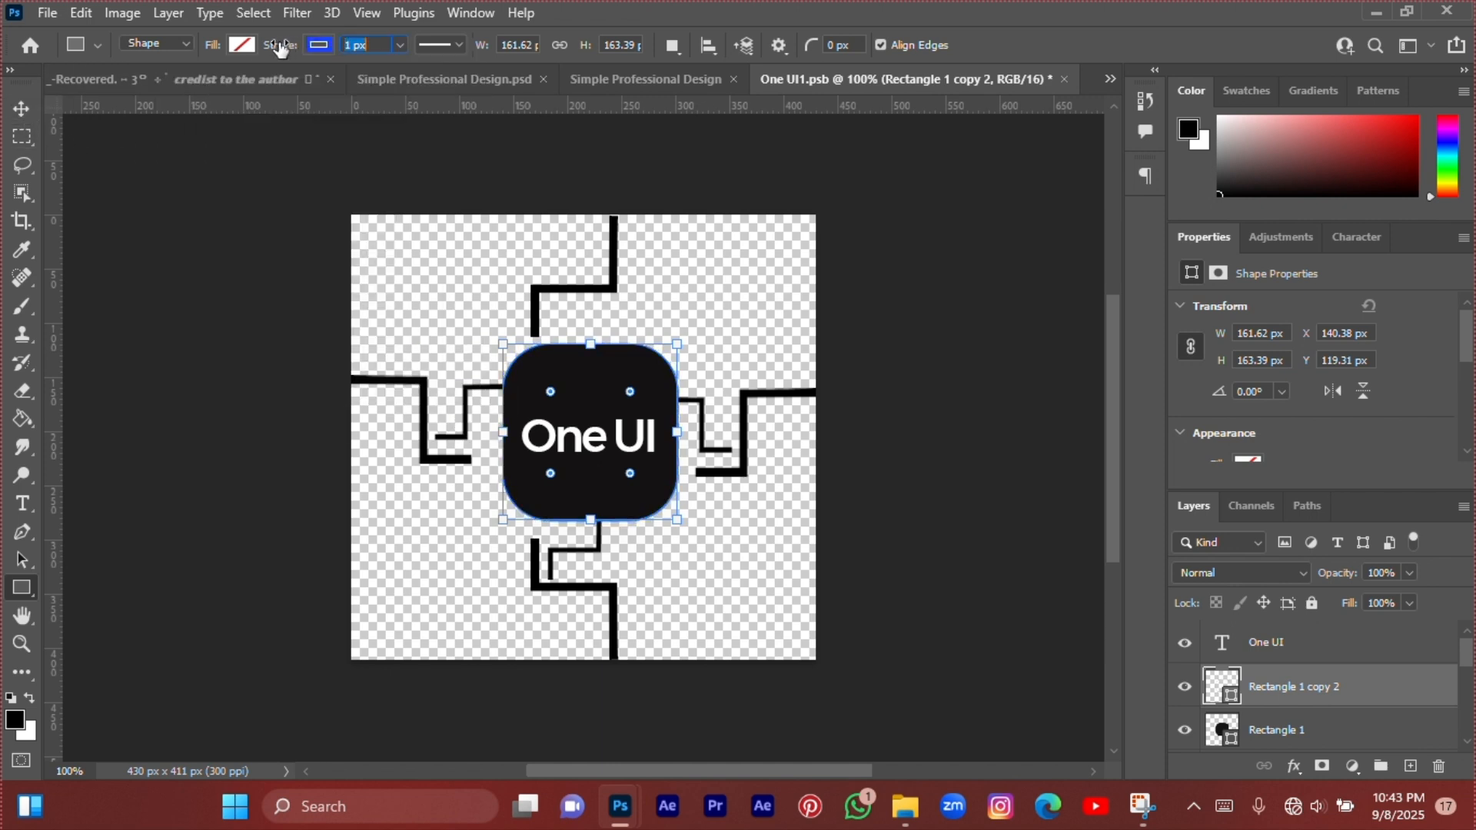
{"action": "left_click_drag", "start_coordinate": [283, 48], "coordinate": [285, 48]}
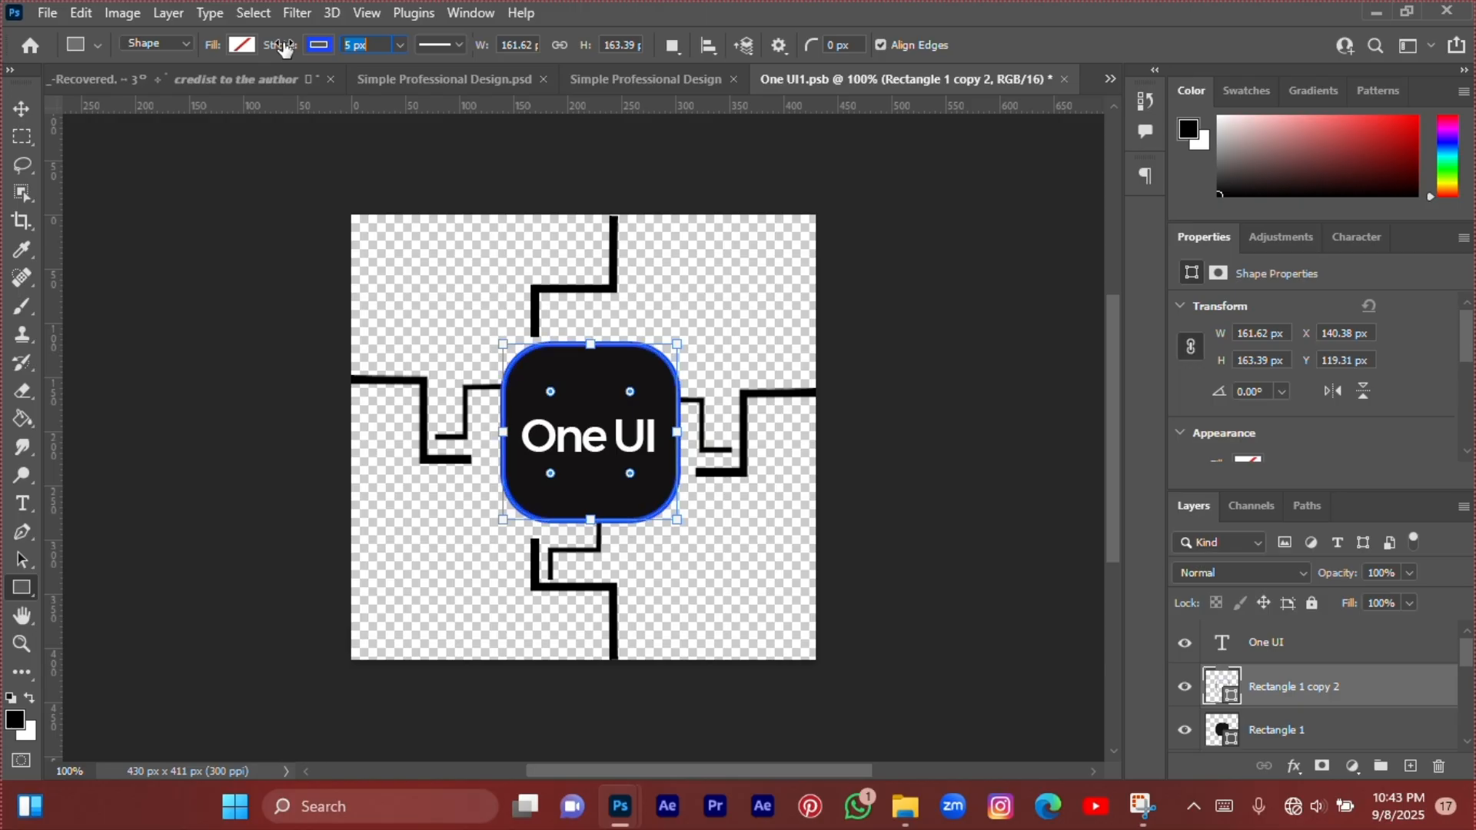
{"action": "left_click", "coordinate": [21, 108]}
{"action": "left_click", "coordinate": [181, 232]}
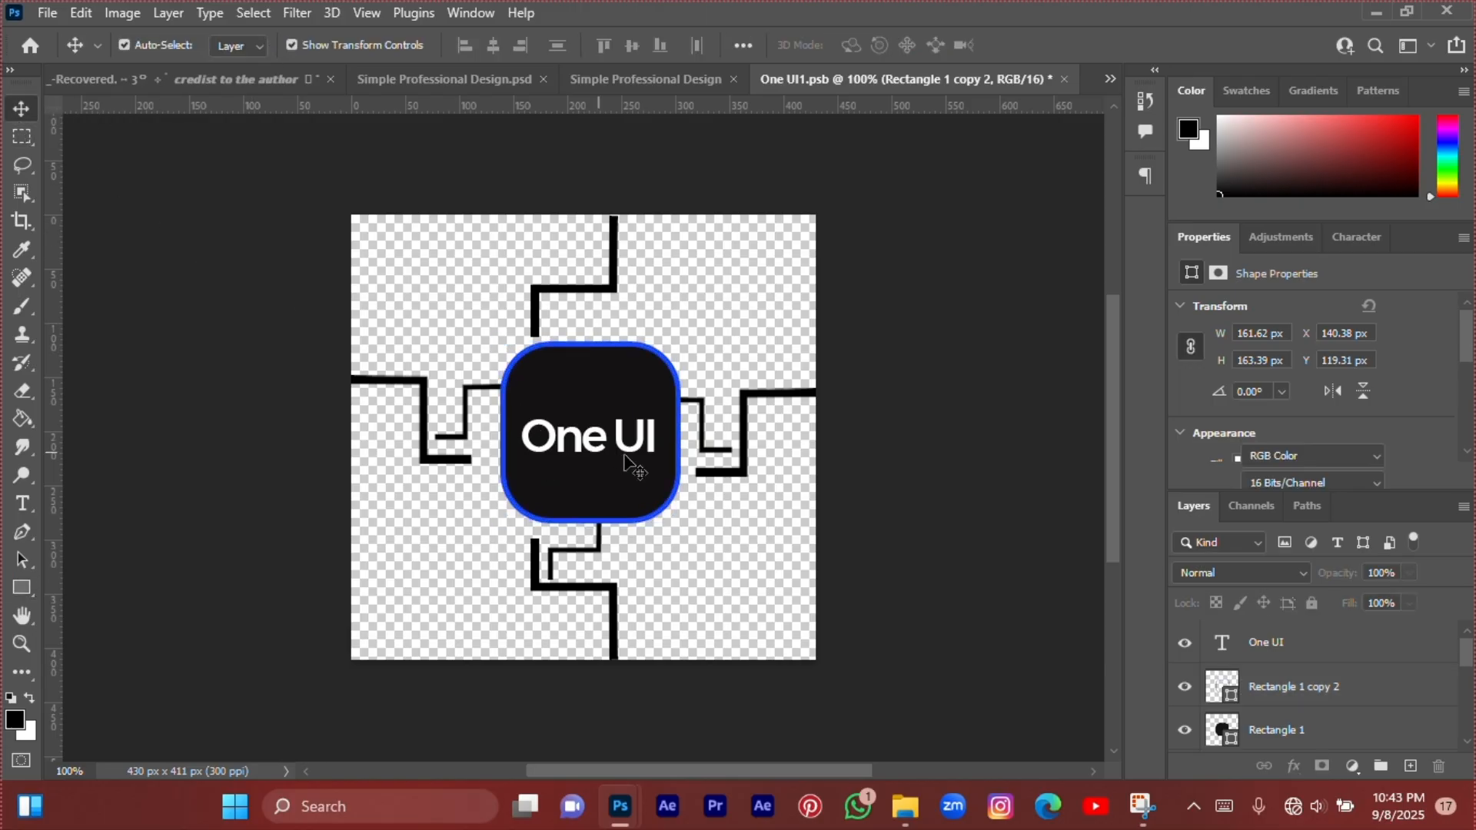
Save the One UI emblem with its blue outline and close its document to return to the poster.
{"action": "key", "text": "ctrl+s"}
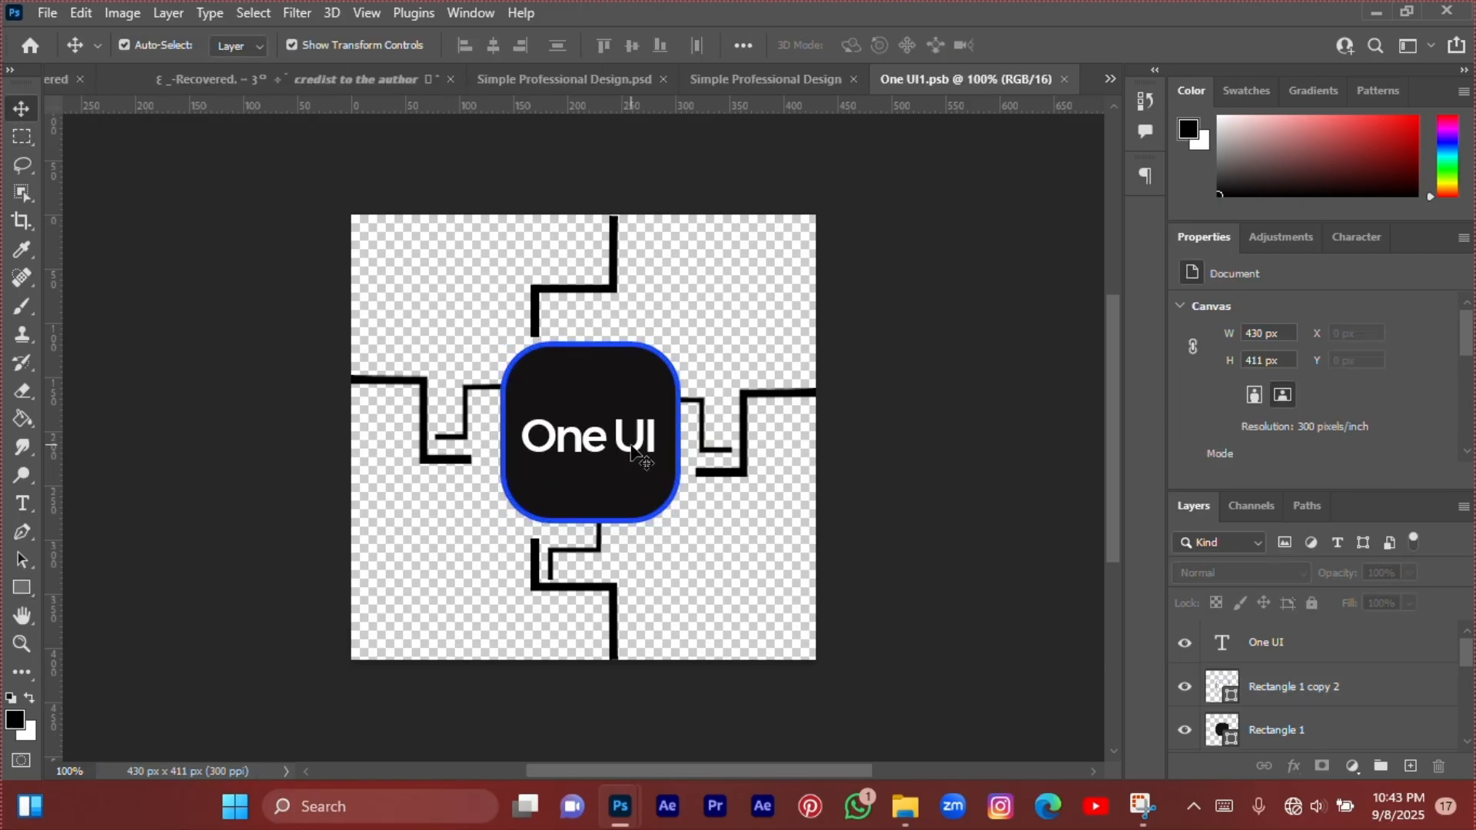
{"action": "left_click_drag", "start_coordinate": [910, 100], "coordinate": [982, 296]}
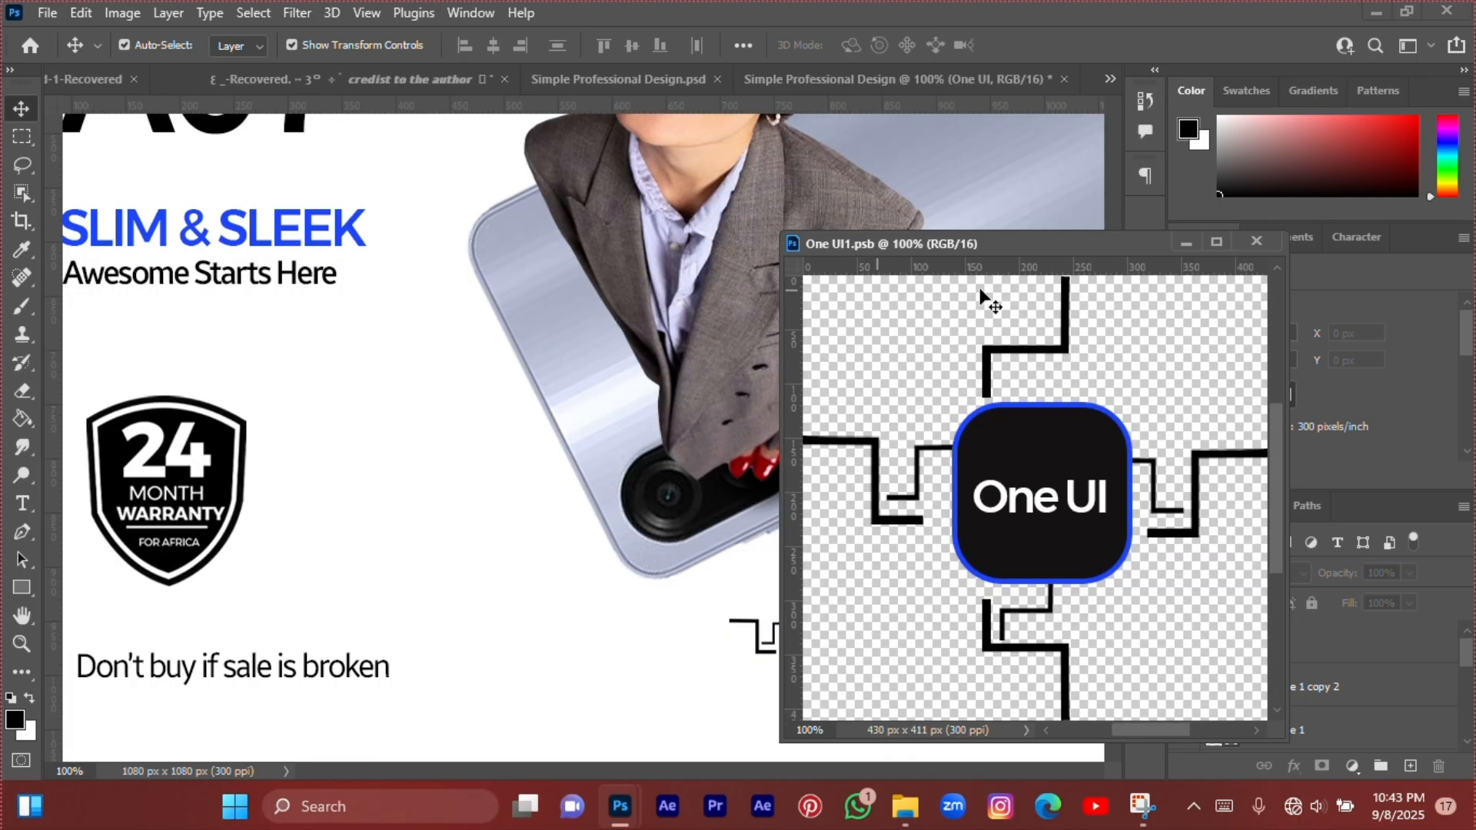
{"action": "left_click_drag", "start_coordinate": [970, 246], "coordinate": [433, 369]}
{"action": "left_click", "coordinate": [560, 366]}
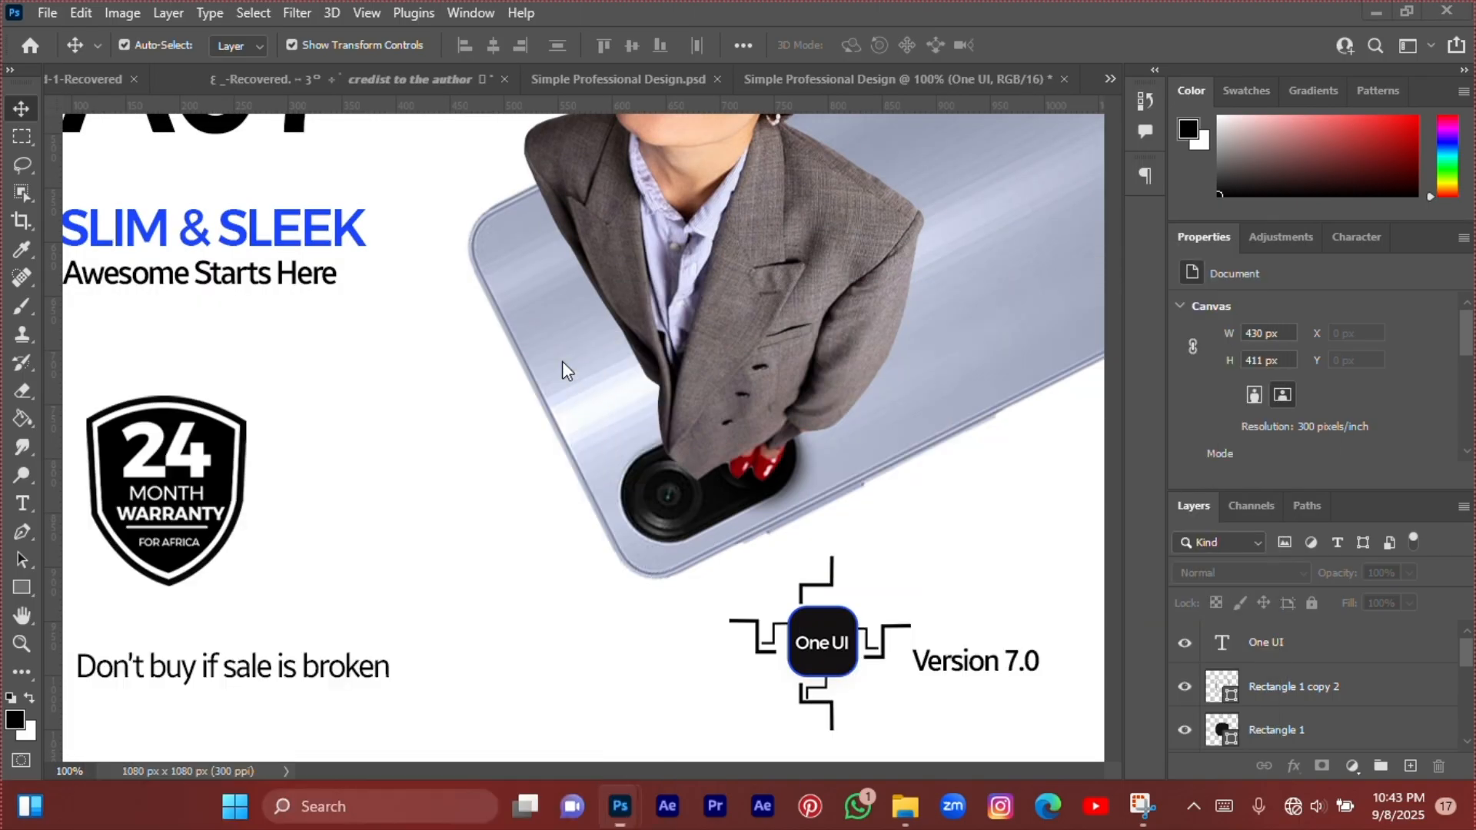
{"action": "left_click", "coordinate": [473, 505]}
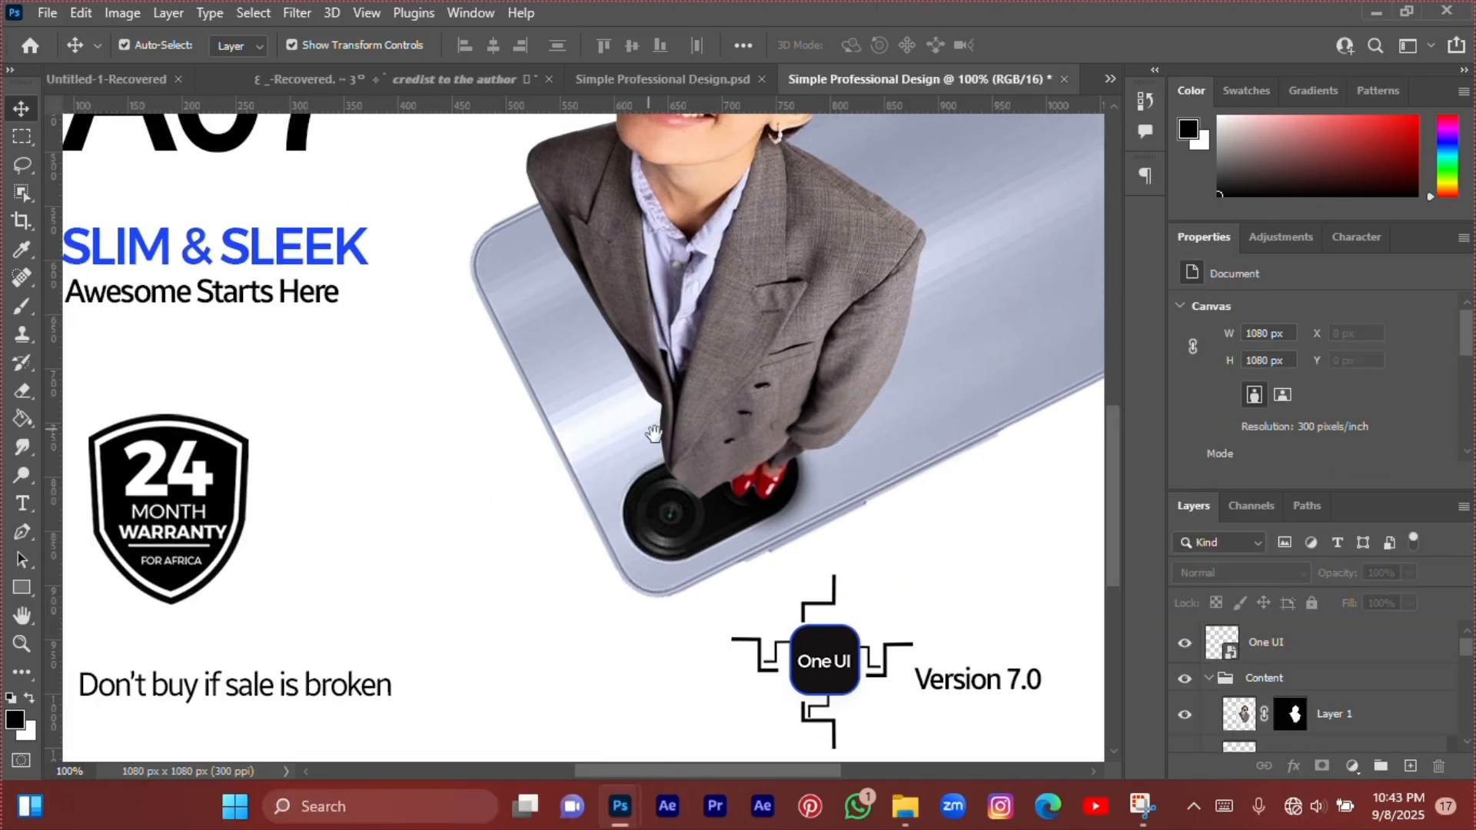
Move the "Version 7.0" text slightly up and place a duplicate directly below it with tight line spacing.
{"action": "left_click_drag", "start_coordinate": [632, 391], "coordinate": [578, 324]}
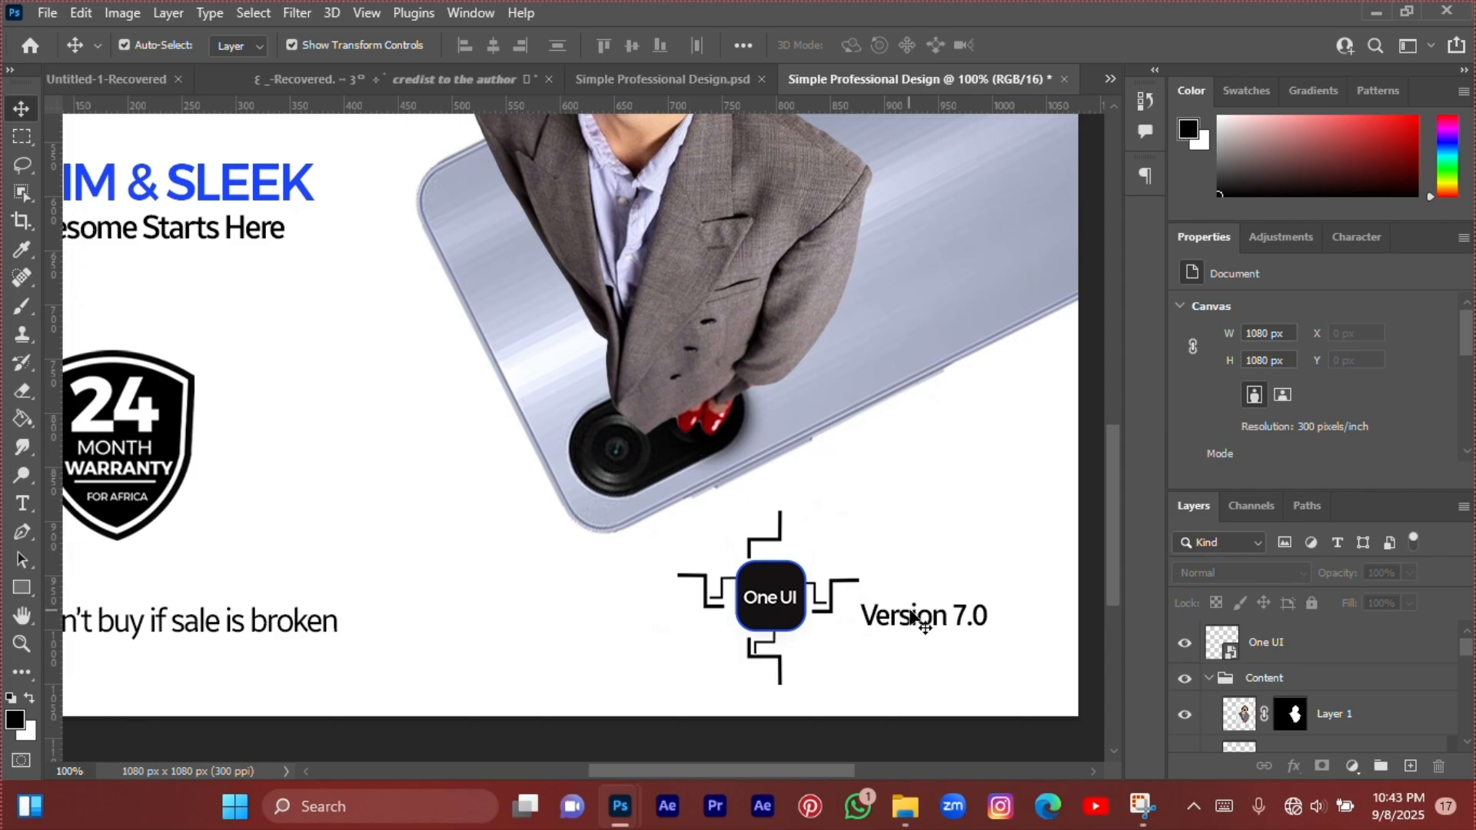
{"action": "left_click_drag", "start_coordinate": [915, 619], "coordinate": [914, 609]}
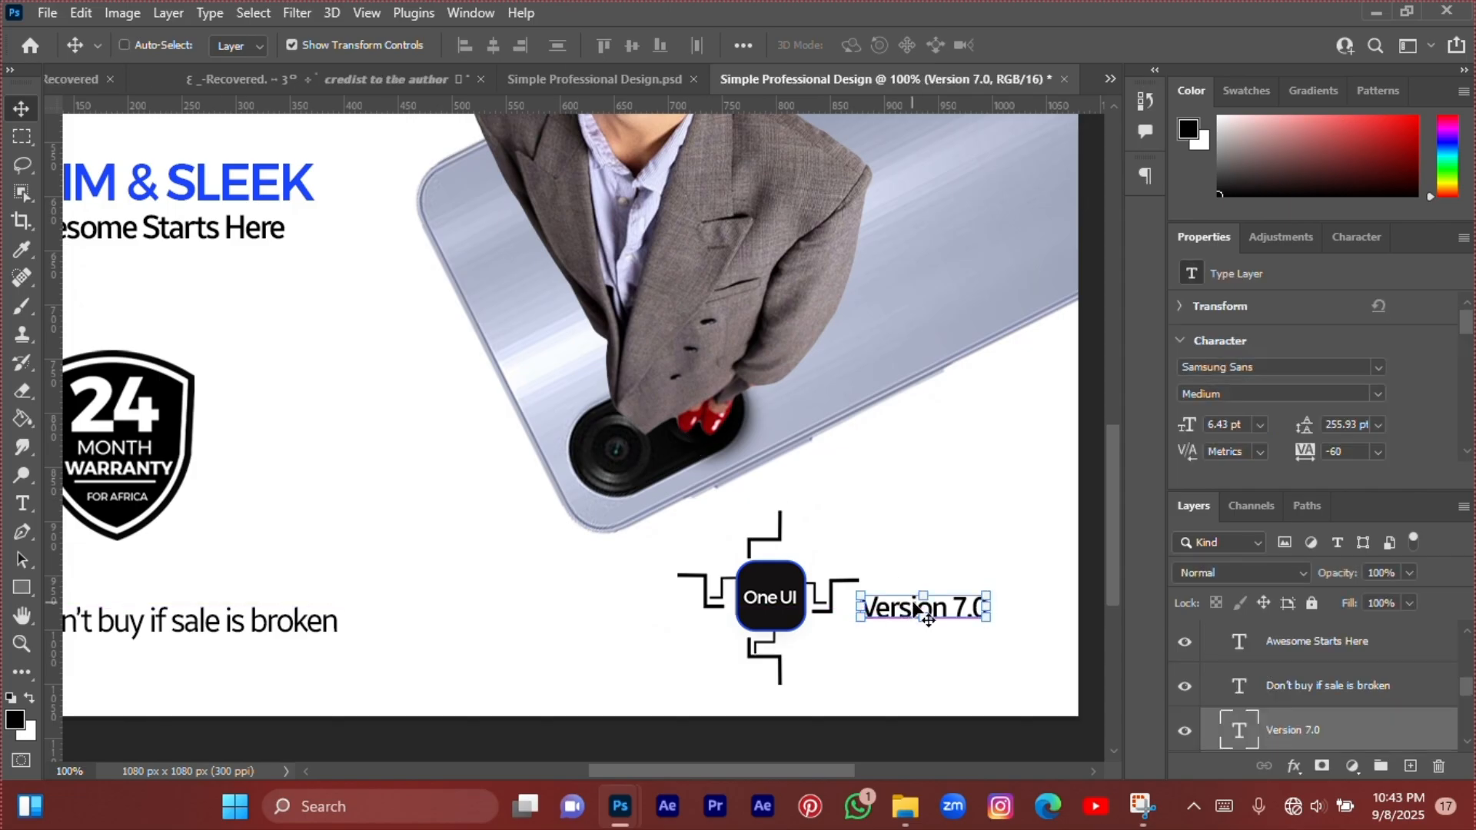
{"action": "key", "text": "ctrl+j"}
{"action": "key", "text": "shift+Down"}
{"action": "key", "text": "shift+Down"}
{"action": "key", "text": "shift+Down"}
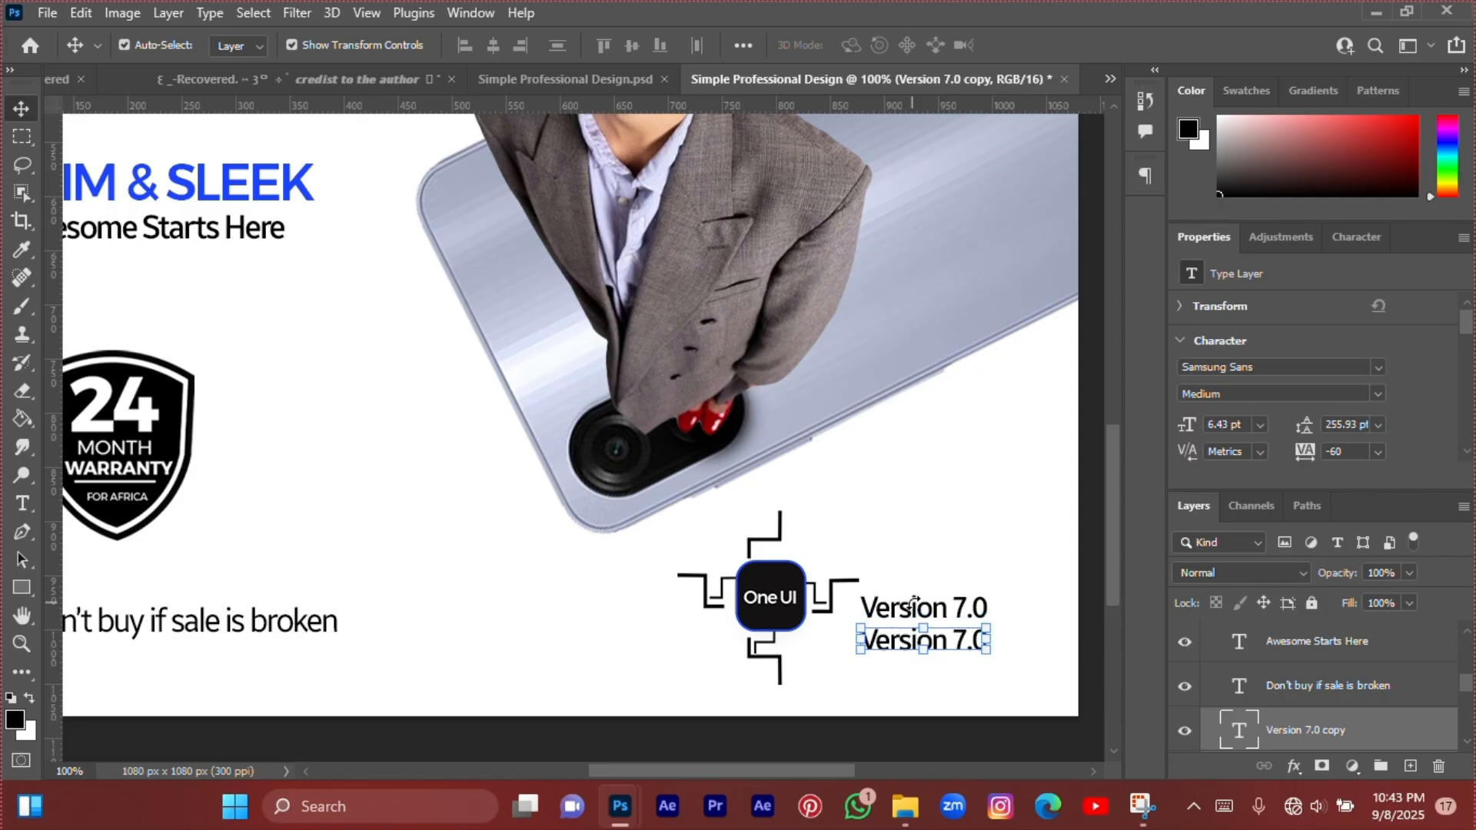
{"action": "key", "text": "Up"}
{"action": "key", "text": "Up"}
{"action": "key", "text": "Up"}
{"action": "key", "text": "ctrl+plus"}
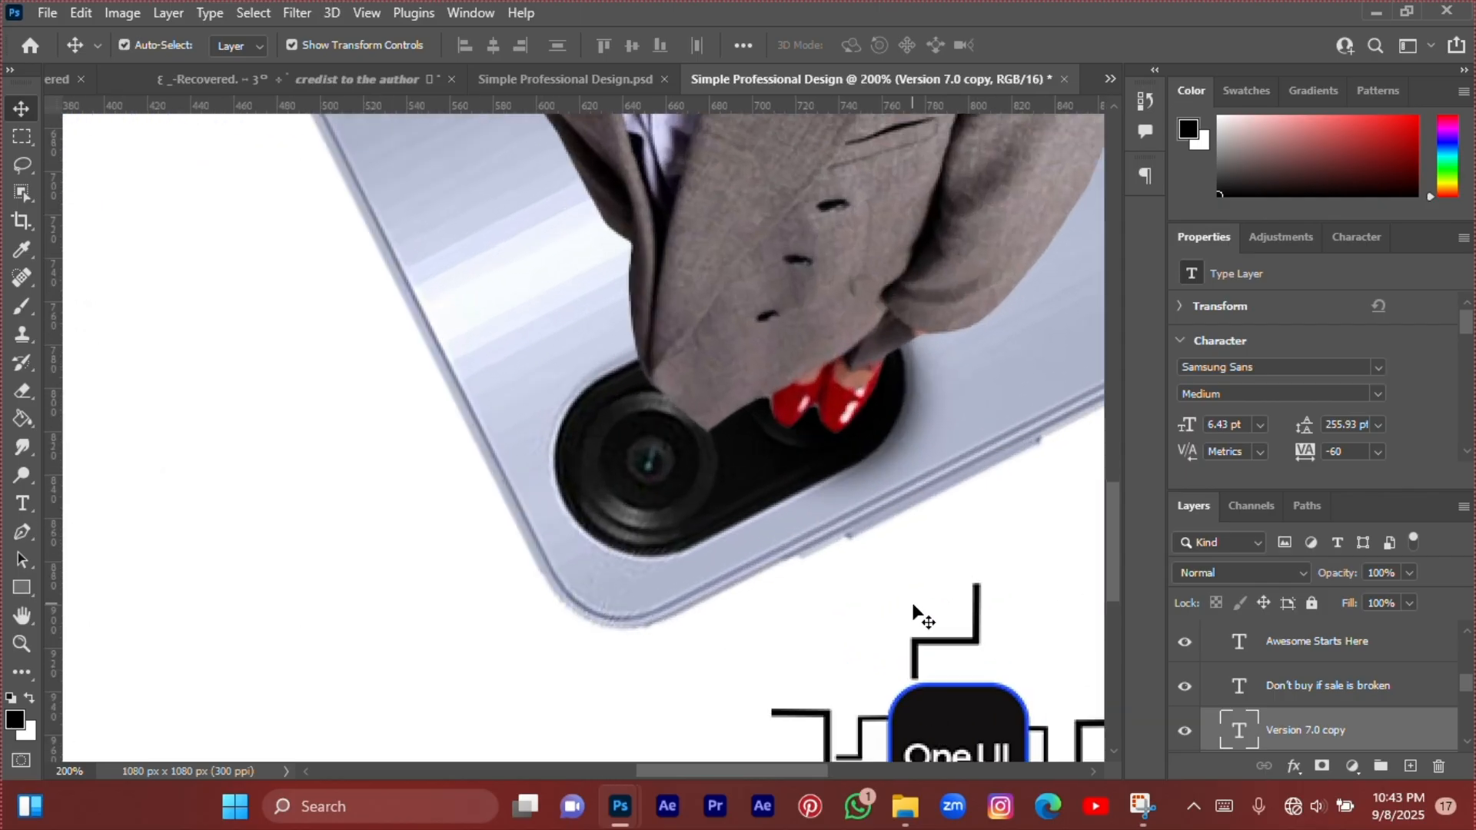
{"action": "key", "text": "ctrl+minus"}
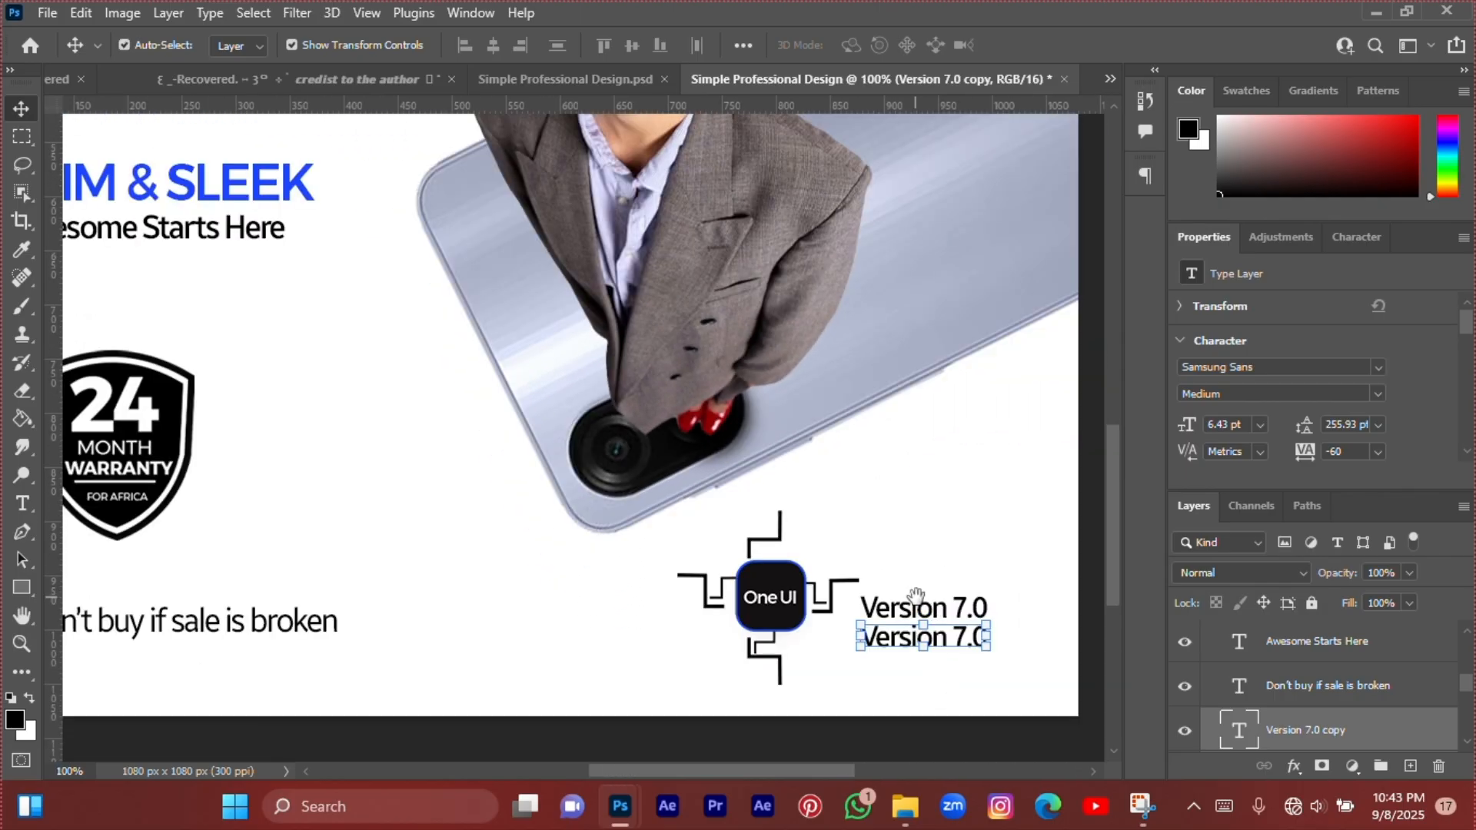
Replace the lower duplicate "Version 7.0" text with "Andriod 15".
{"action": "scroll", "coordinate": [919, 615], "scroll_direction": "right", "scroll_amount": 3}
{"action": "double_click", "coordinate": [878, 634]}
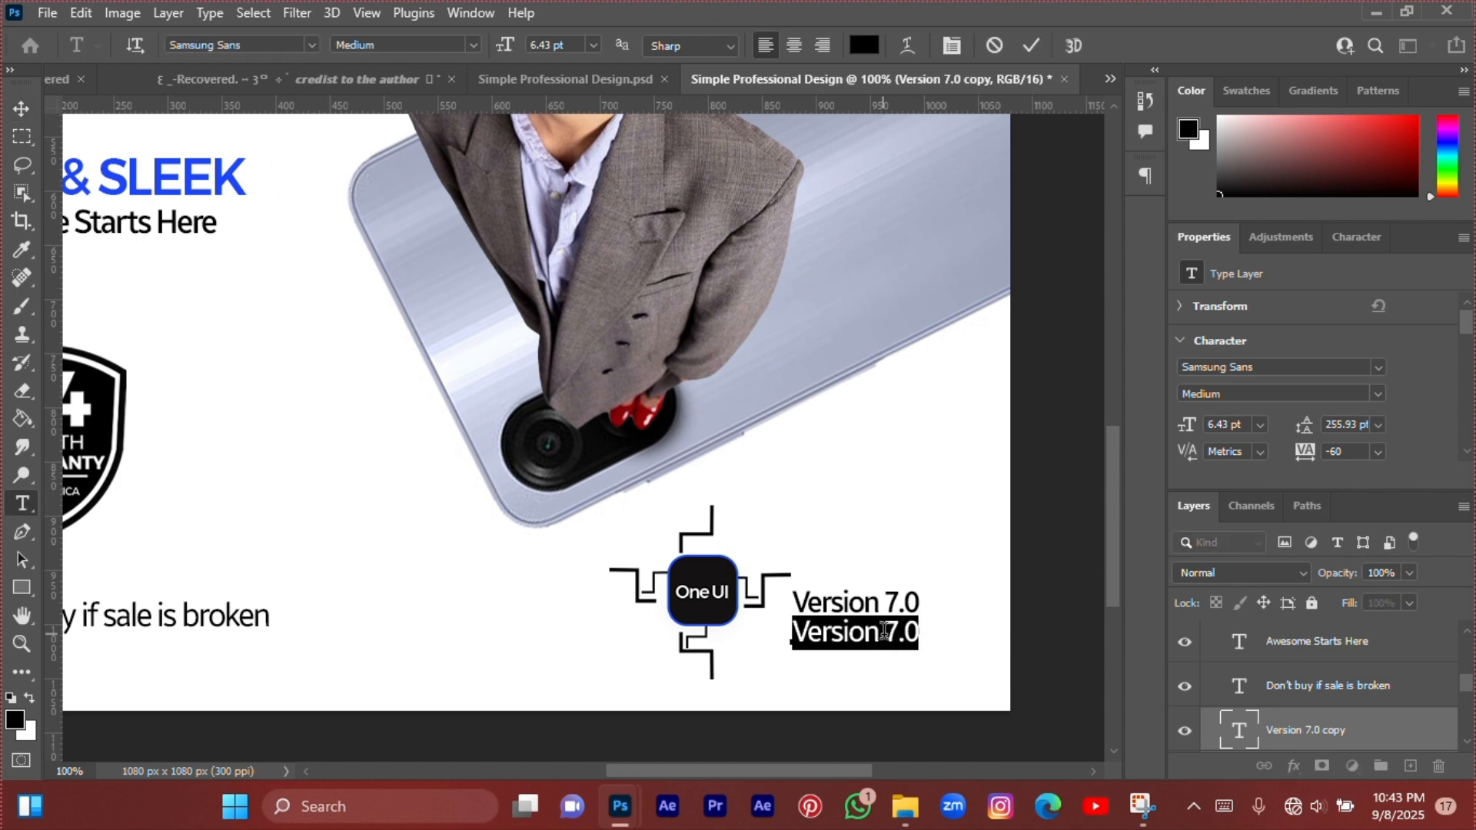
{"action": "type", "text": "Andrio"}
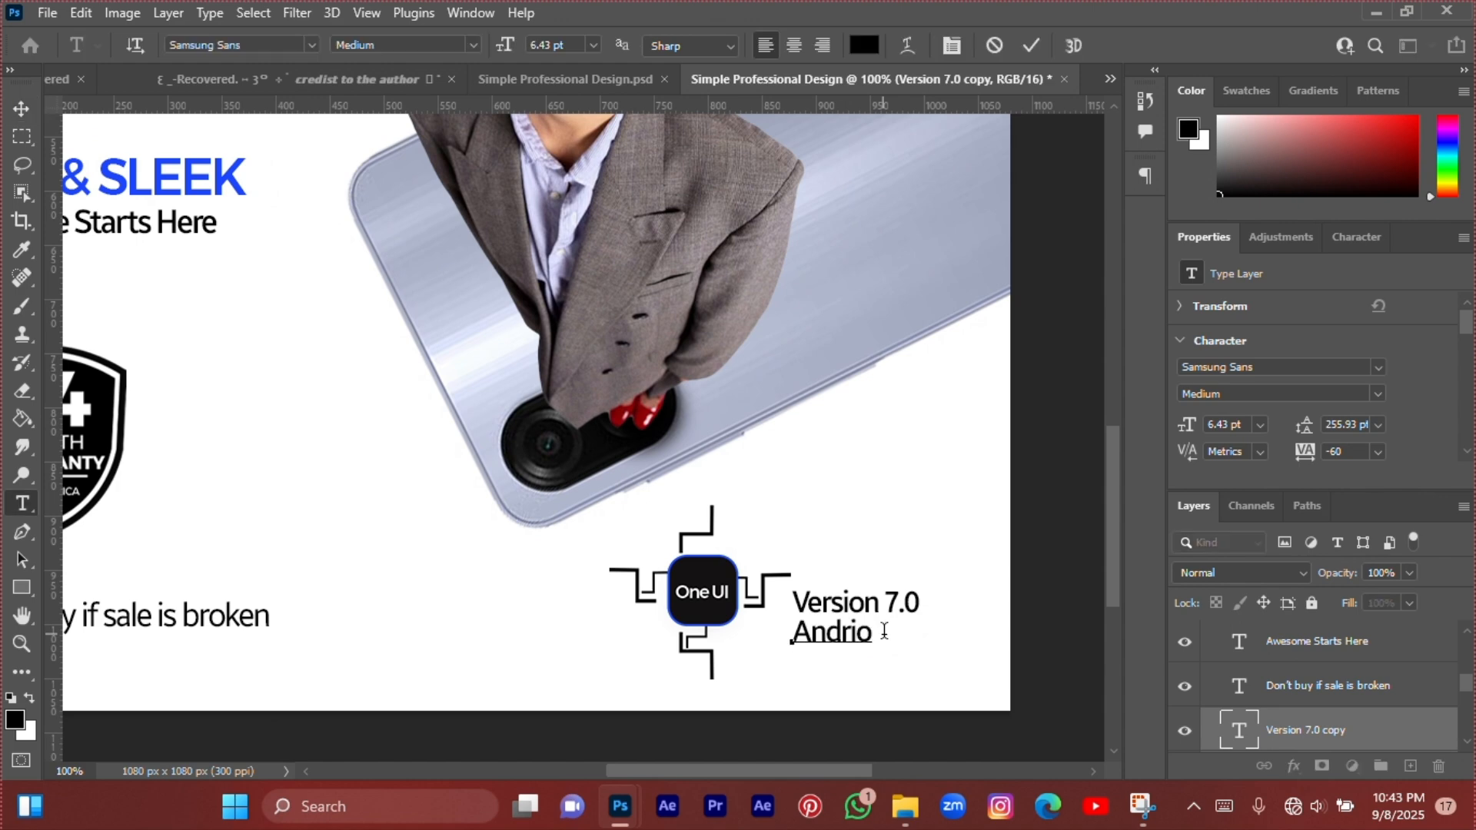
{"action": "type", "text": "d 15"}
{"action": "left_click", "coordinate": [1031, 45]}
{"action": "left_click", "coordinate": [911, 468]}
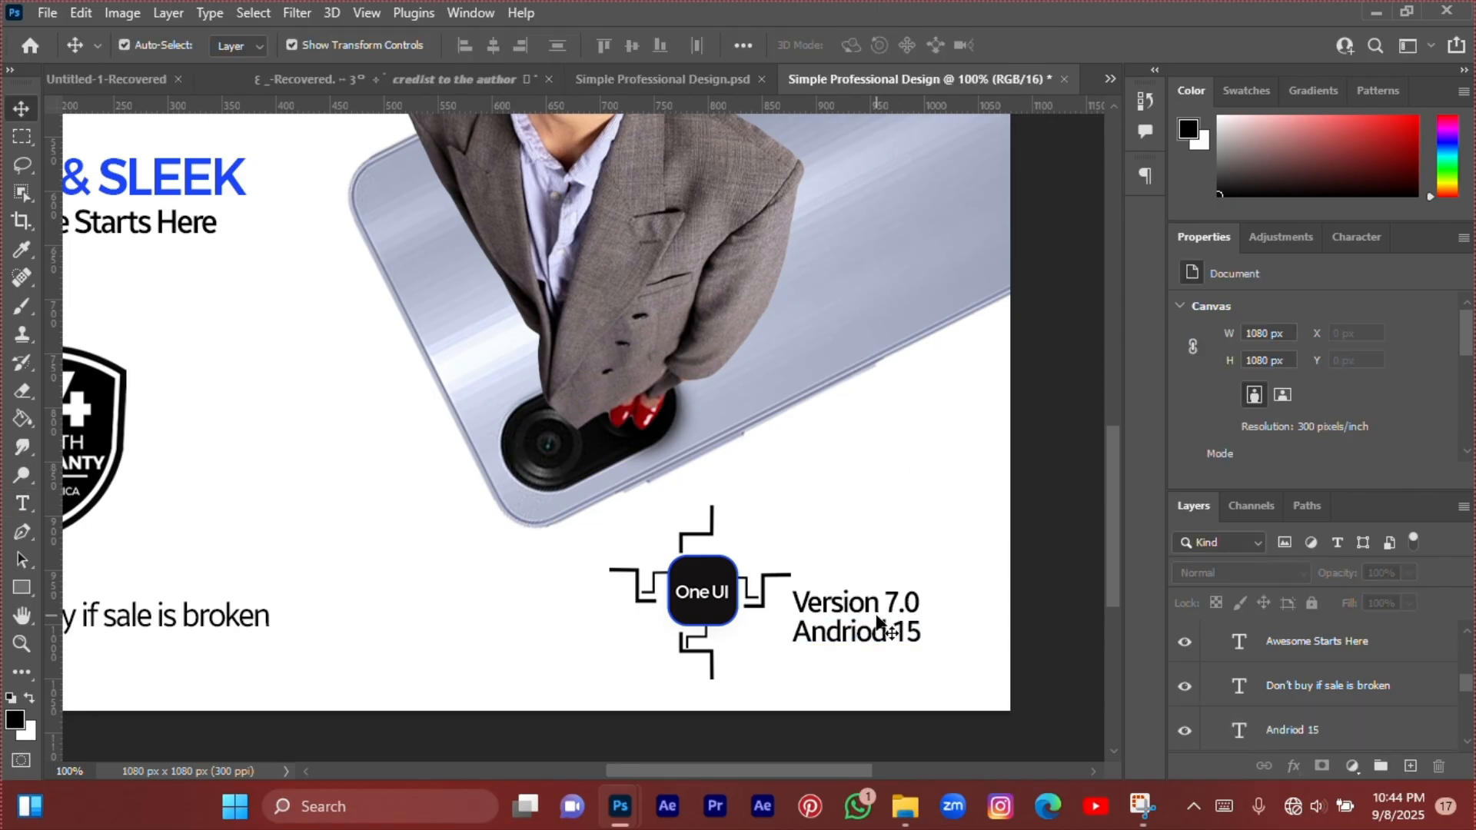
{"action": "left_click", "coordinate": [880, 643]}
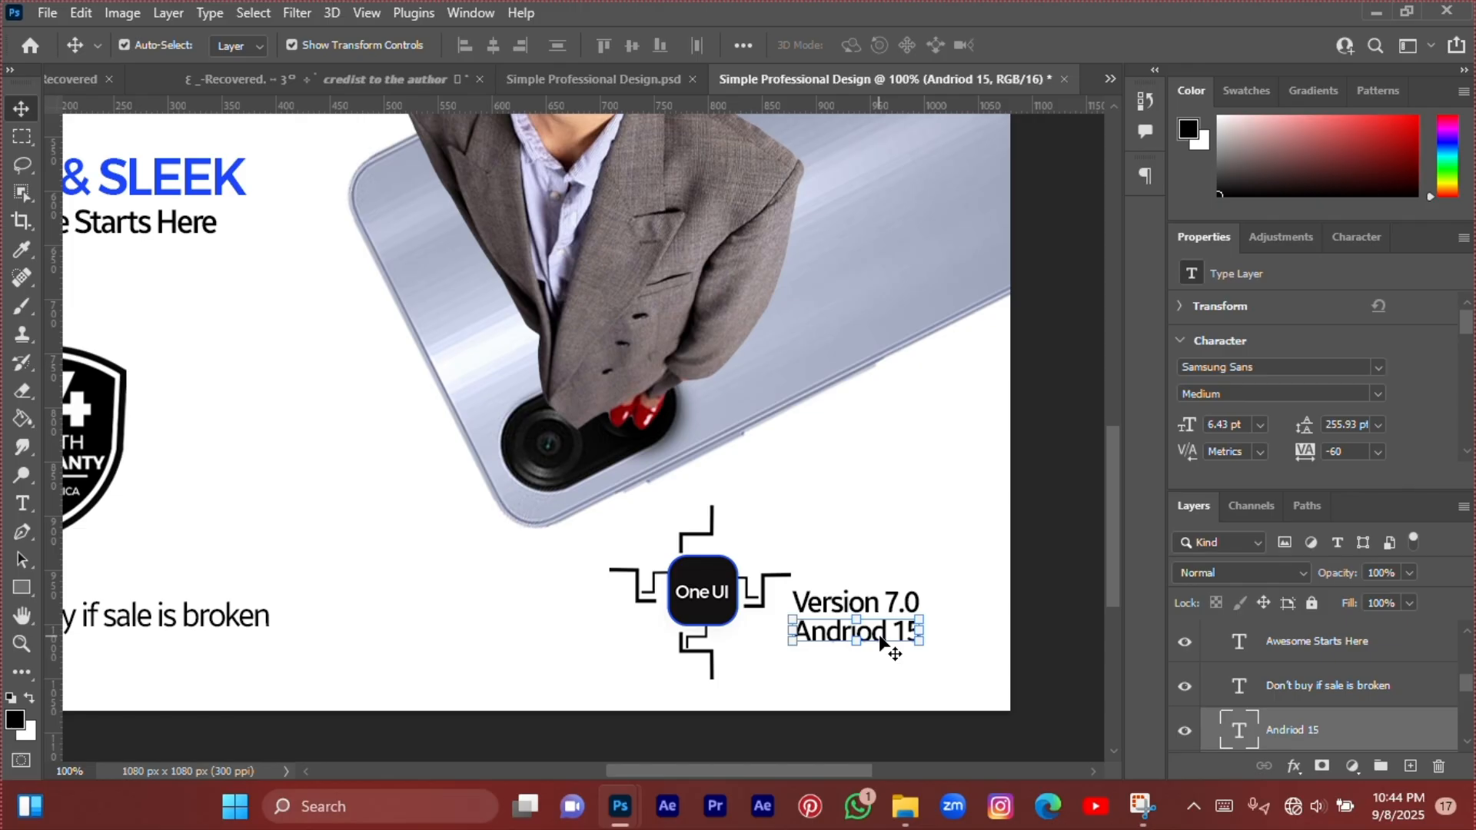
{"action": "left_click", "coordinate": [888, 529]}
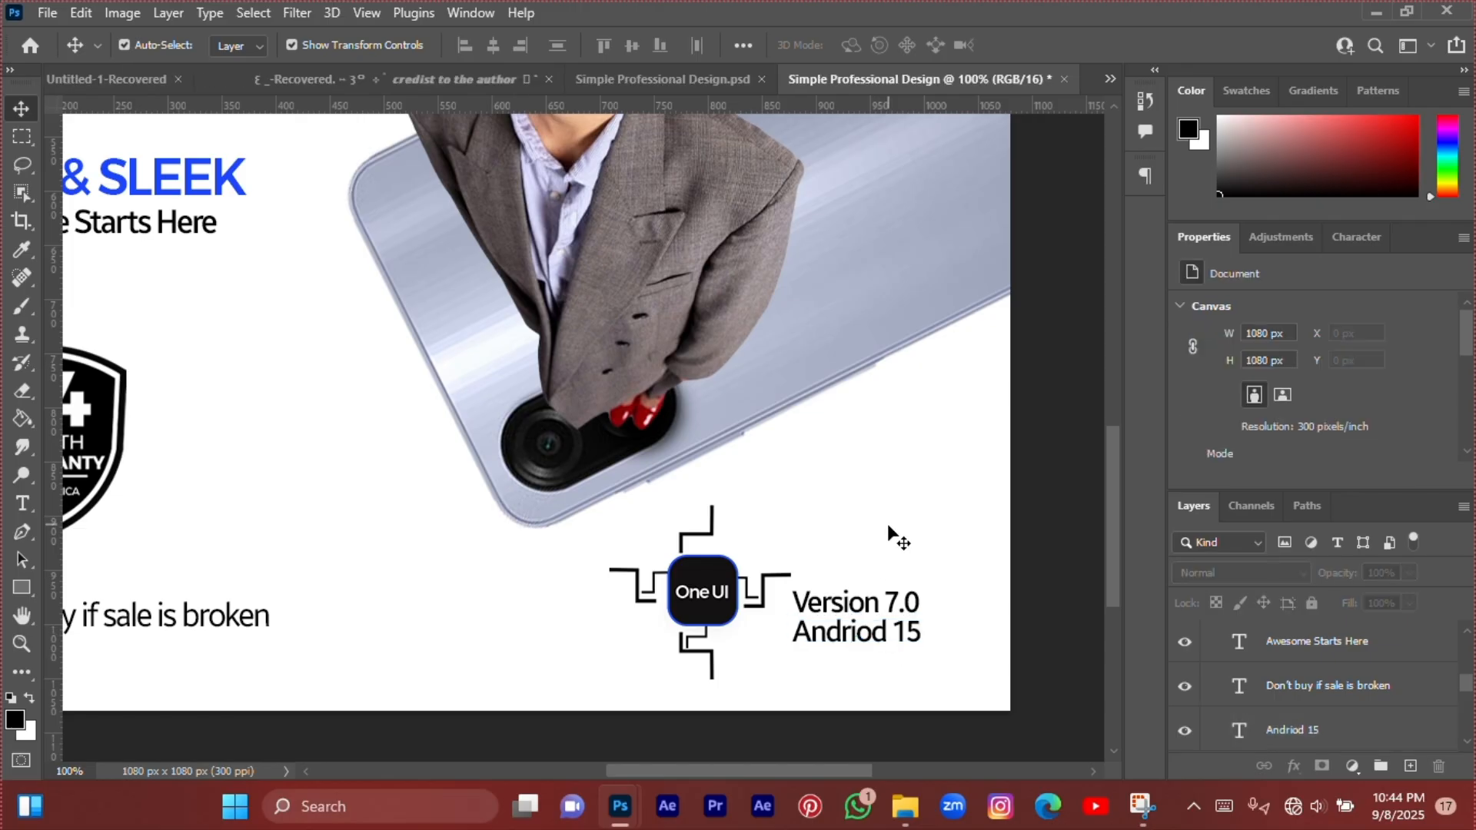
Nudge the One UI emblem slightly up and move both version text lines up and a little to the right beside it.
{"action": "left_click", "coordinate": [734, 598]}
{"action": "left_click_drag", "start_coordinate": [893, 549], "coordinate": [909, 584]}
{"action": "left_click_drag", "start_coordinate": [1068, 547], "coordinate": [718, 598]}
{"action": "key", "text": "ctrl+z"}
{"action": "left_click", "coordinate": [391, 659]}
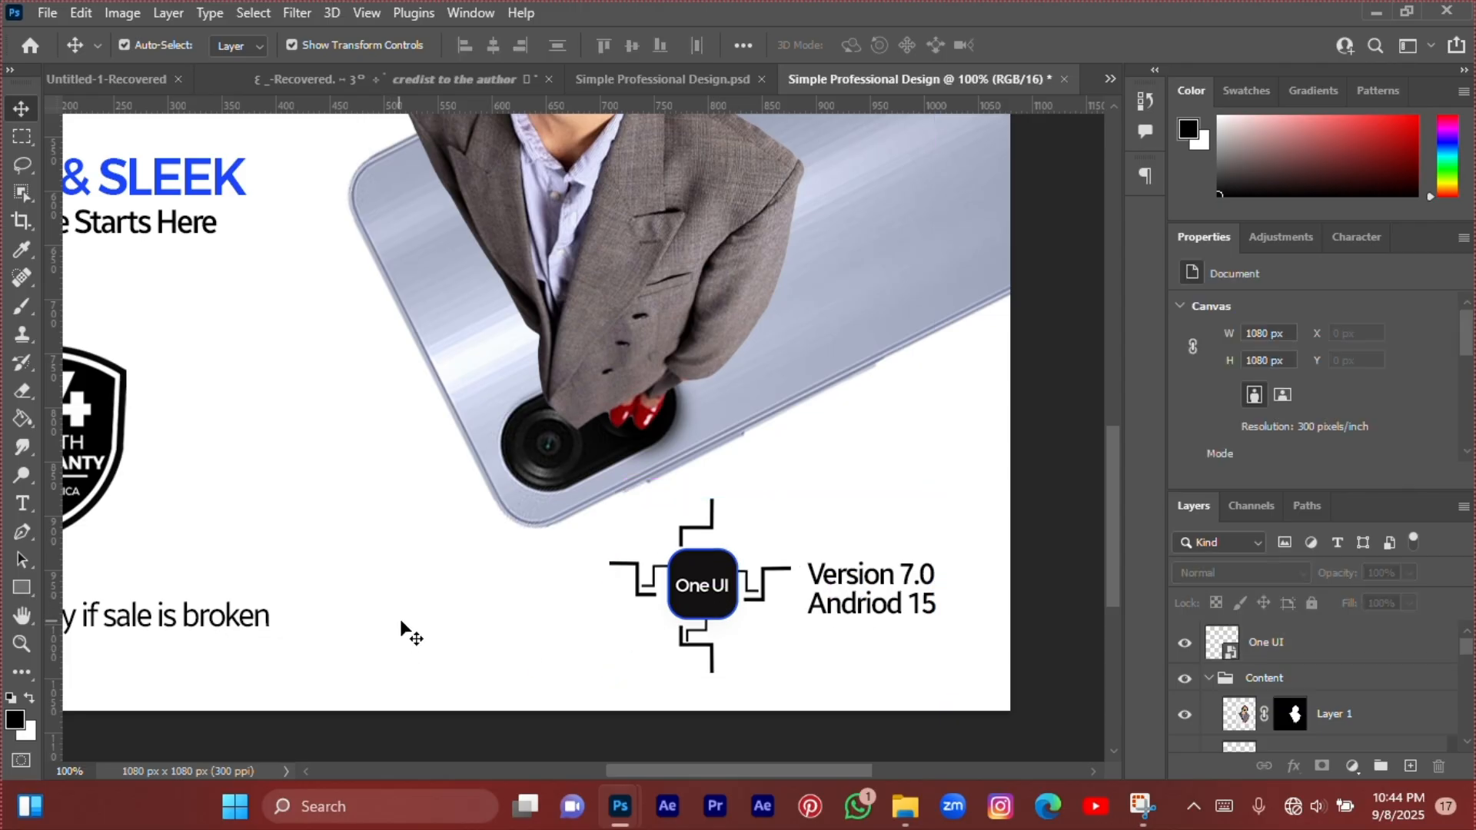
{"action": "left_click_drag", "start_coordinate": [445, 527], "coordinate": [594, 569]}
Select the layer of the woman in green sunglasses and open it in the Camera Raw Filter.
{"action": "scroll", "coordinate": [594, 569], "scroll_direction": "left", "scroll_amount": 4}
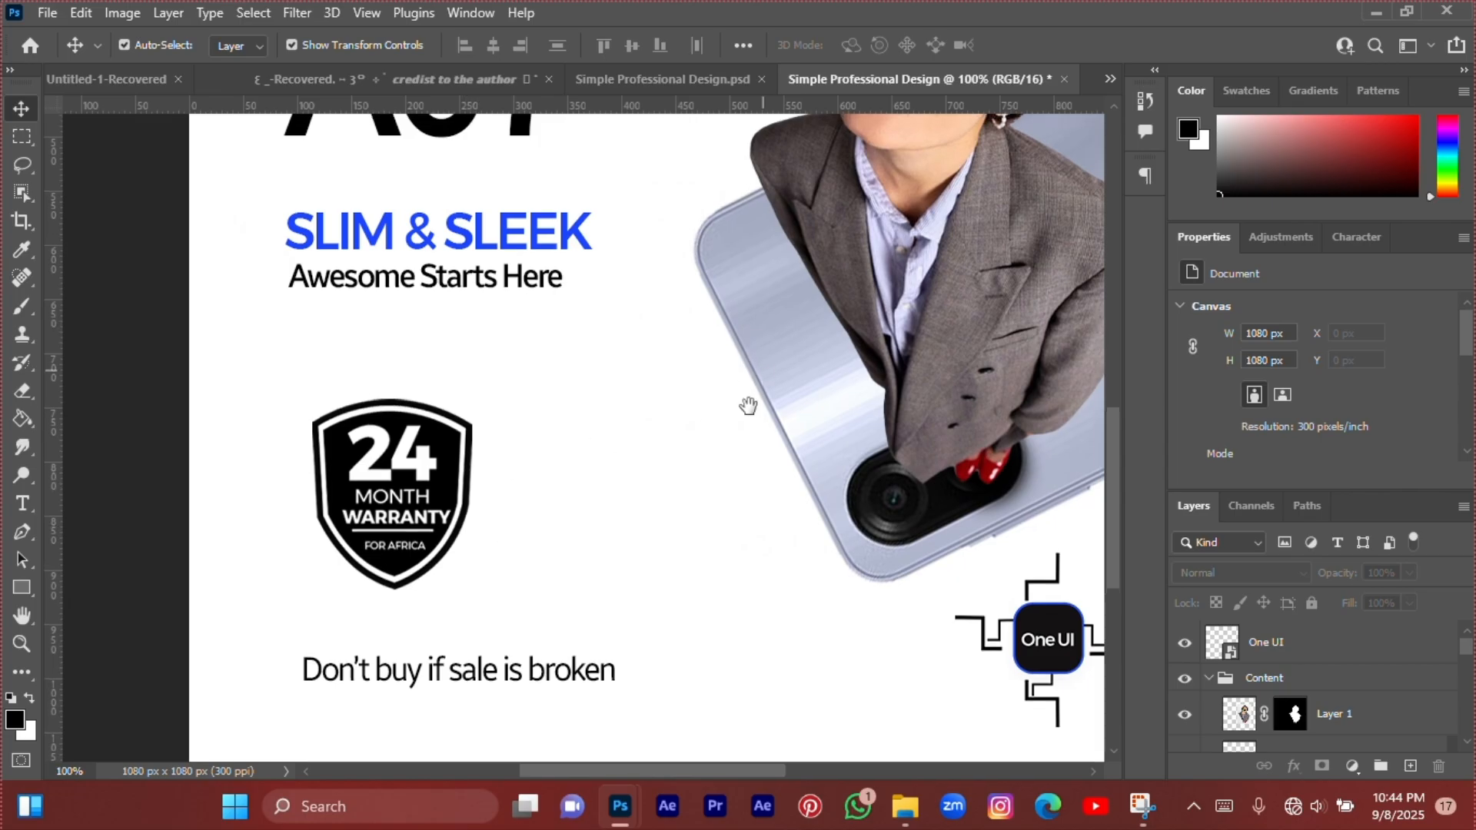
{"action": "left_click_drag", "start_coordinate": [748, 409], "coordinate": [669, 385]}
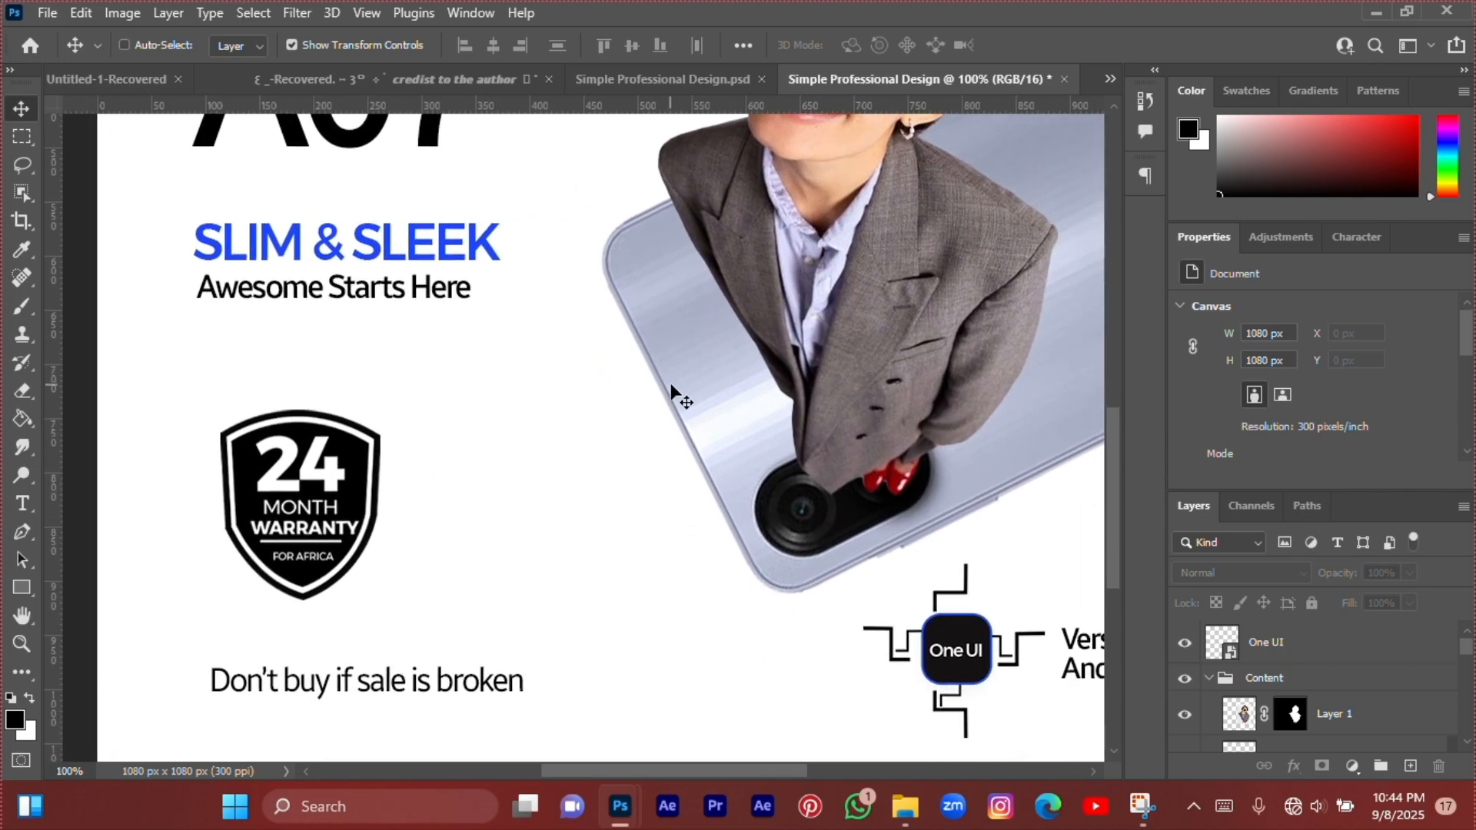
{"action": "key", "text": "ctrl+minus"}
{"action": "left_click_drag", "start_coordinate": [670, 383], "coordinate": [688, 499]}
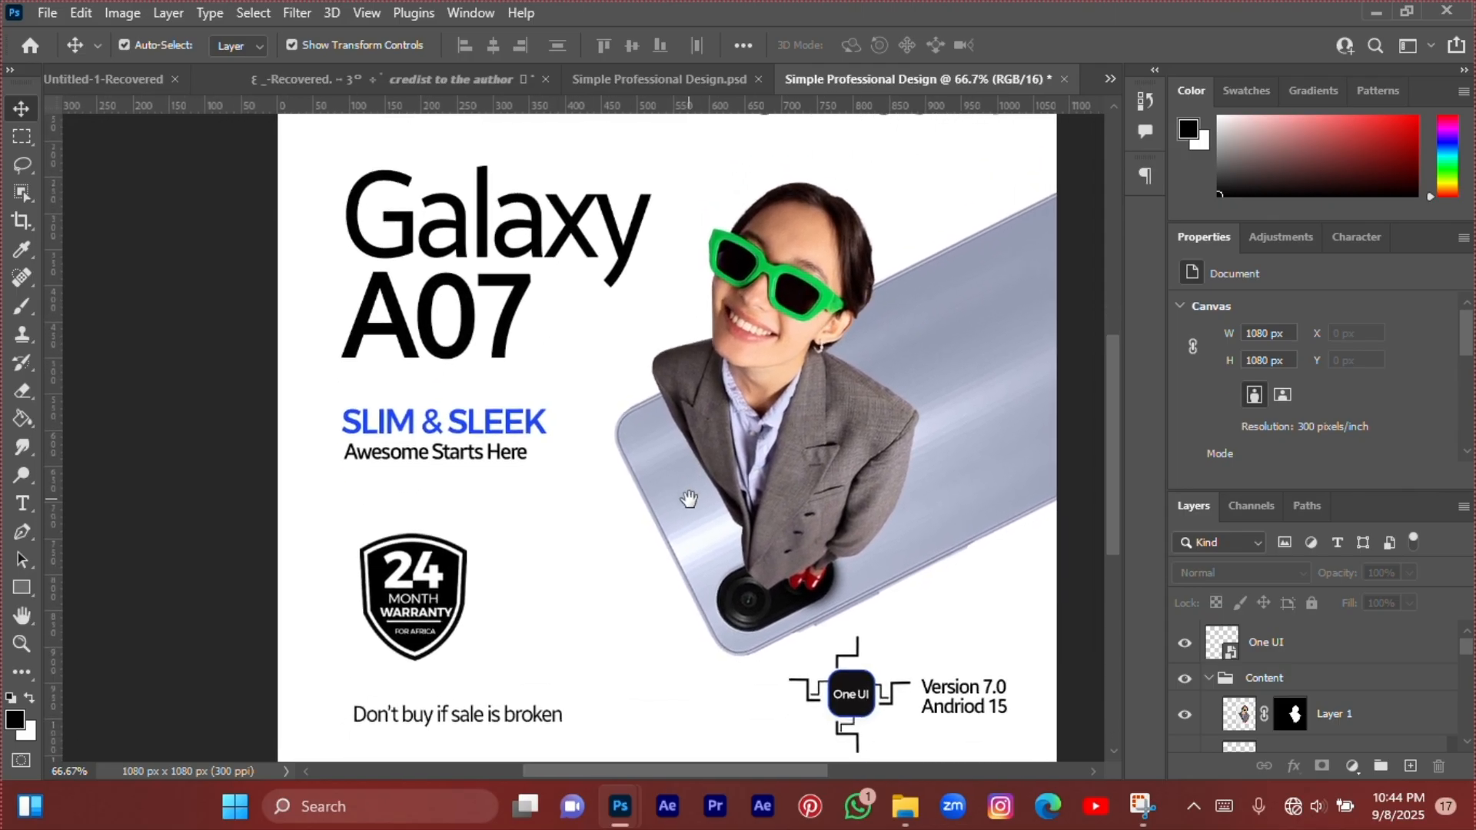
{"action": "scroll", "coordinate": [627, 521], "scroll_direction": "down", "scroll_amount": 3}
{"action": "scroll", "coordinate": [627, 521], "scroll_direction": "up", "scroll_amount": 4}
{"action": "left_click", "coordinate": [814, 269]}
{"action": "scroll", "coordinate": [801, 287], "scroll_direction": "up", "scroll_amount": 3}
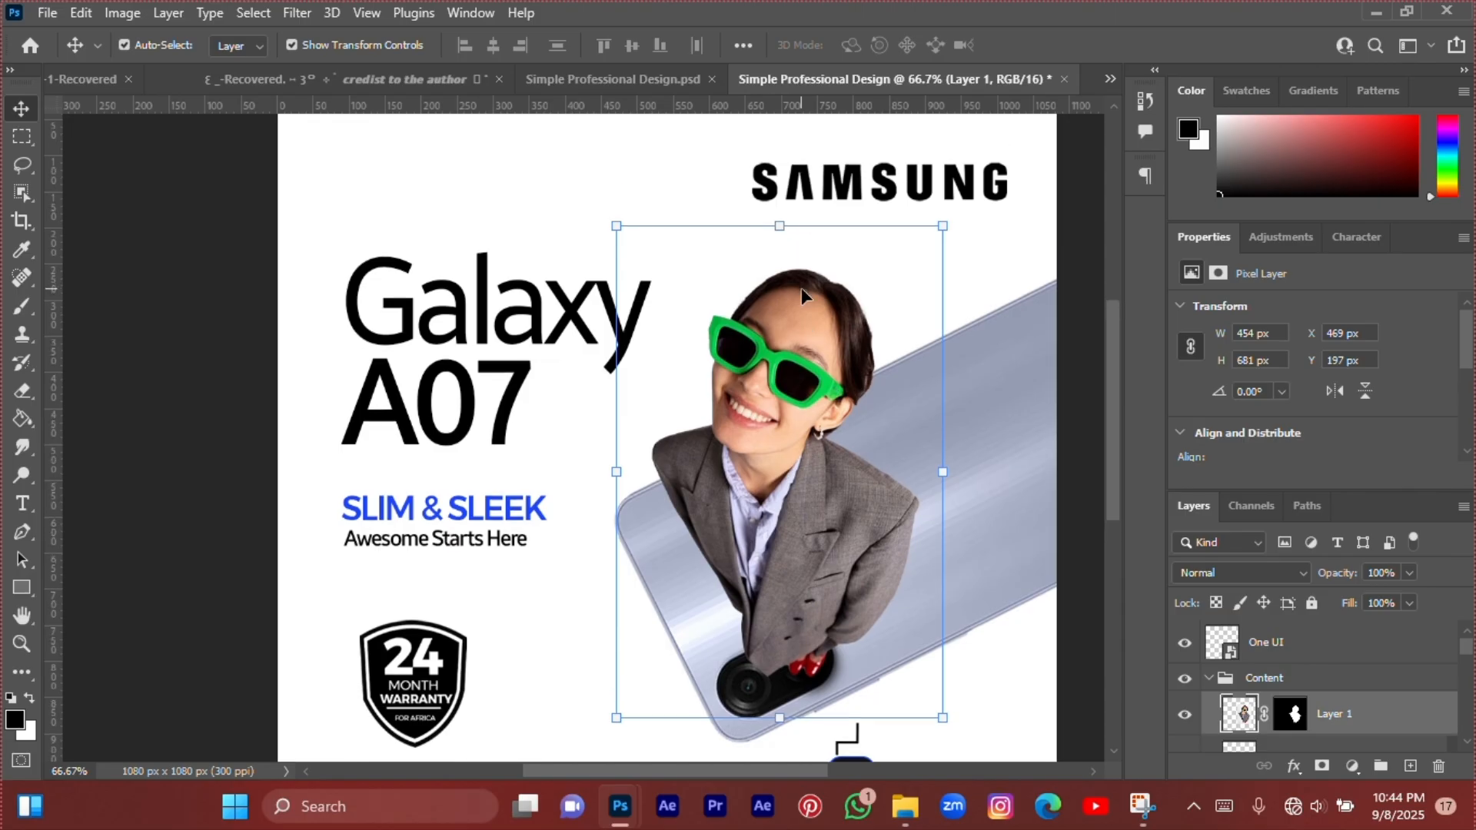
{"action": "left_click", "coordinate": [298, 13]}
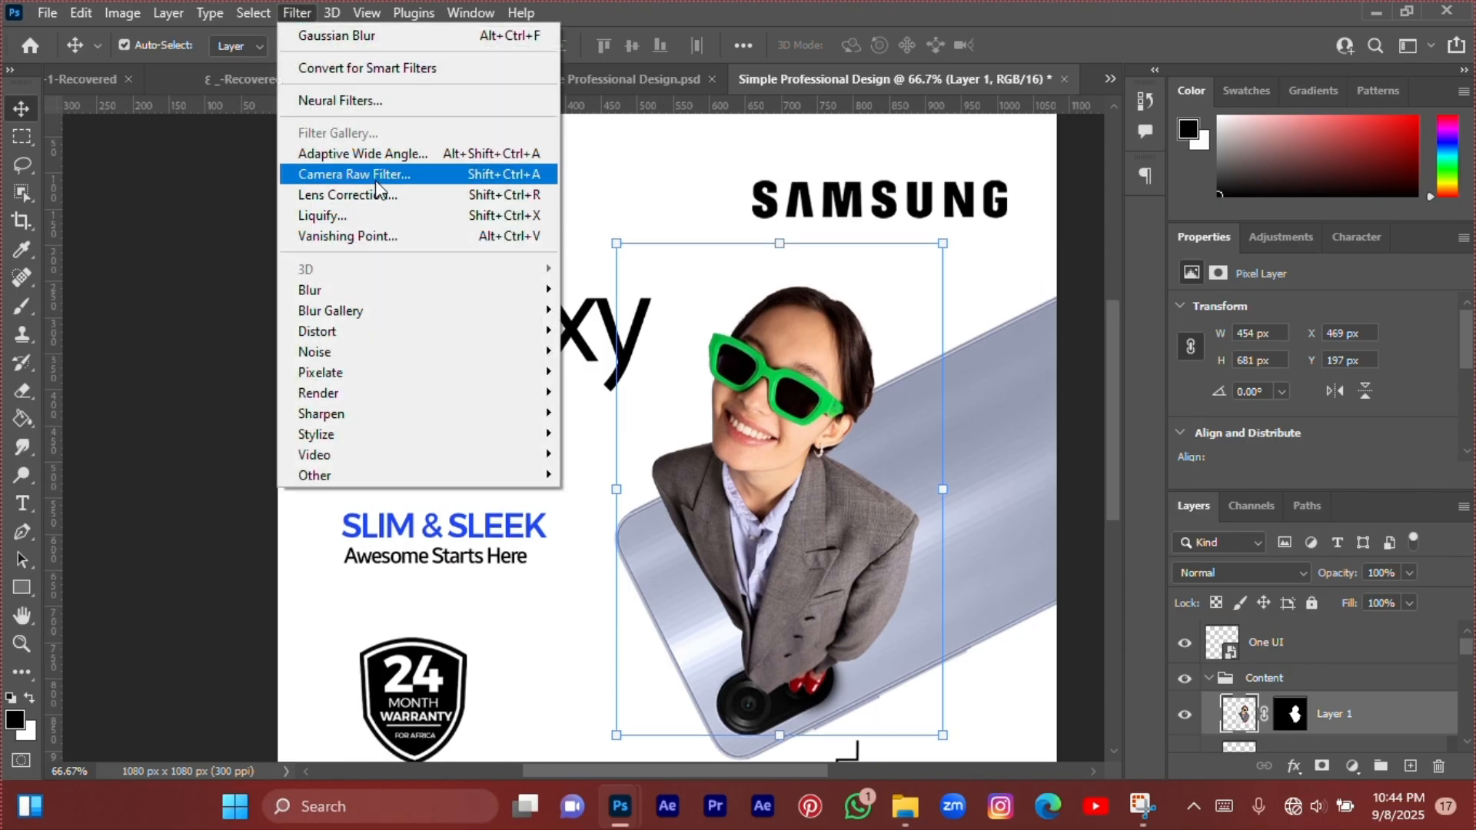
{"action": "left_click", "coordinate": [1237, 741]}
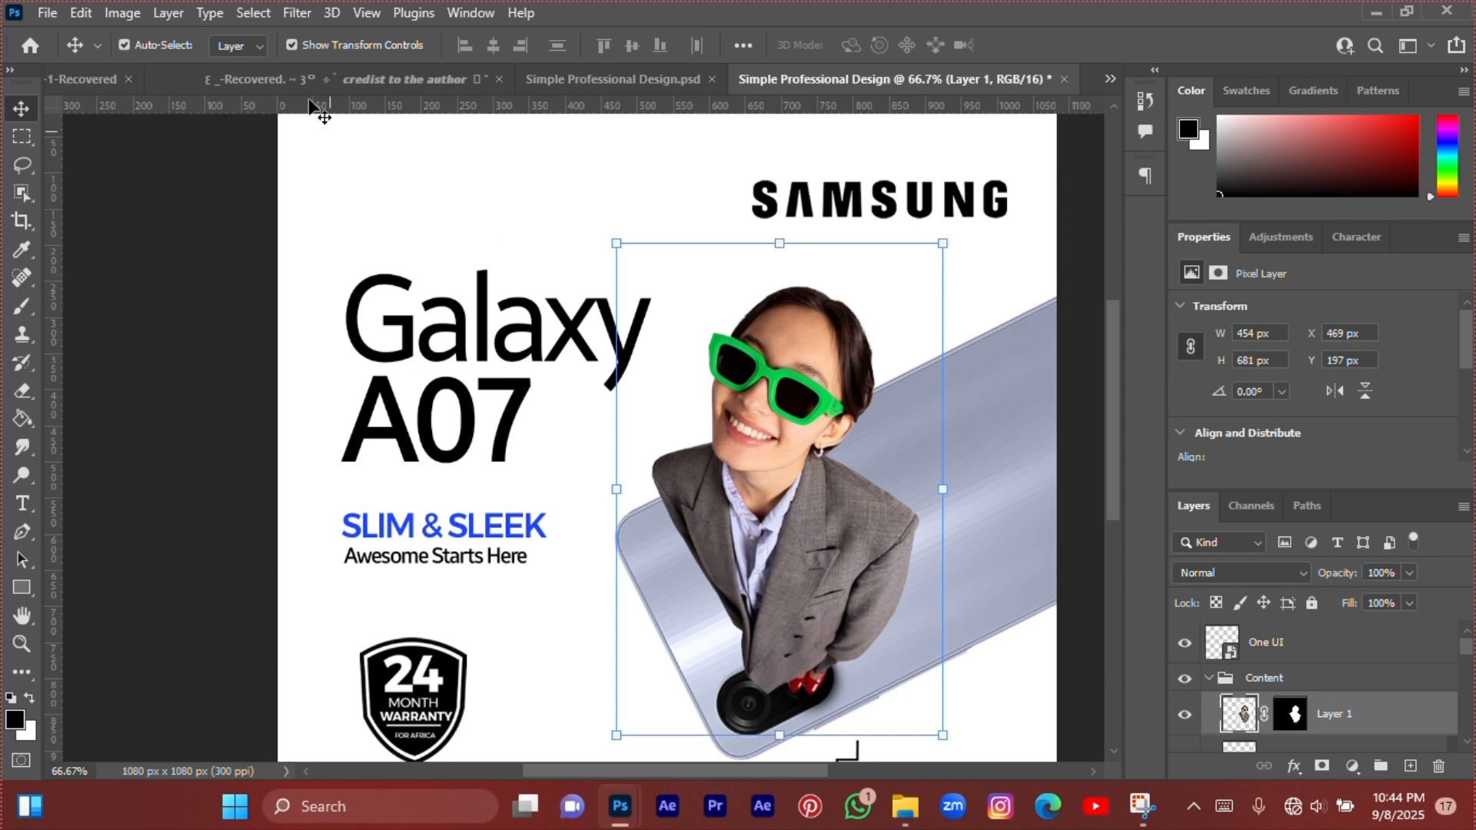
{"action": "left_click", "coordinate": [299, 14]}
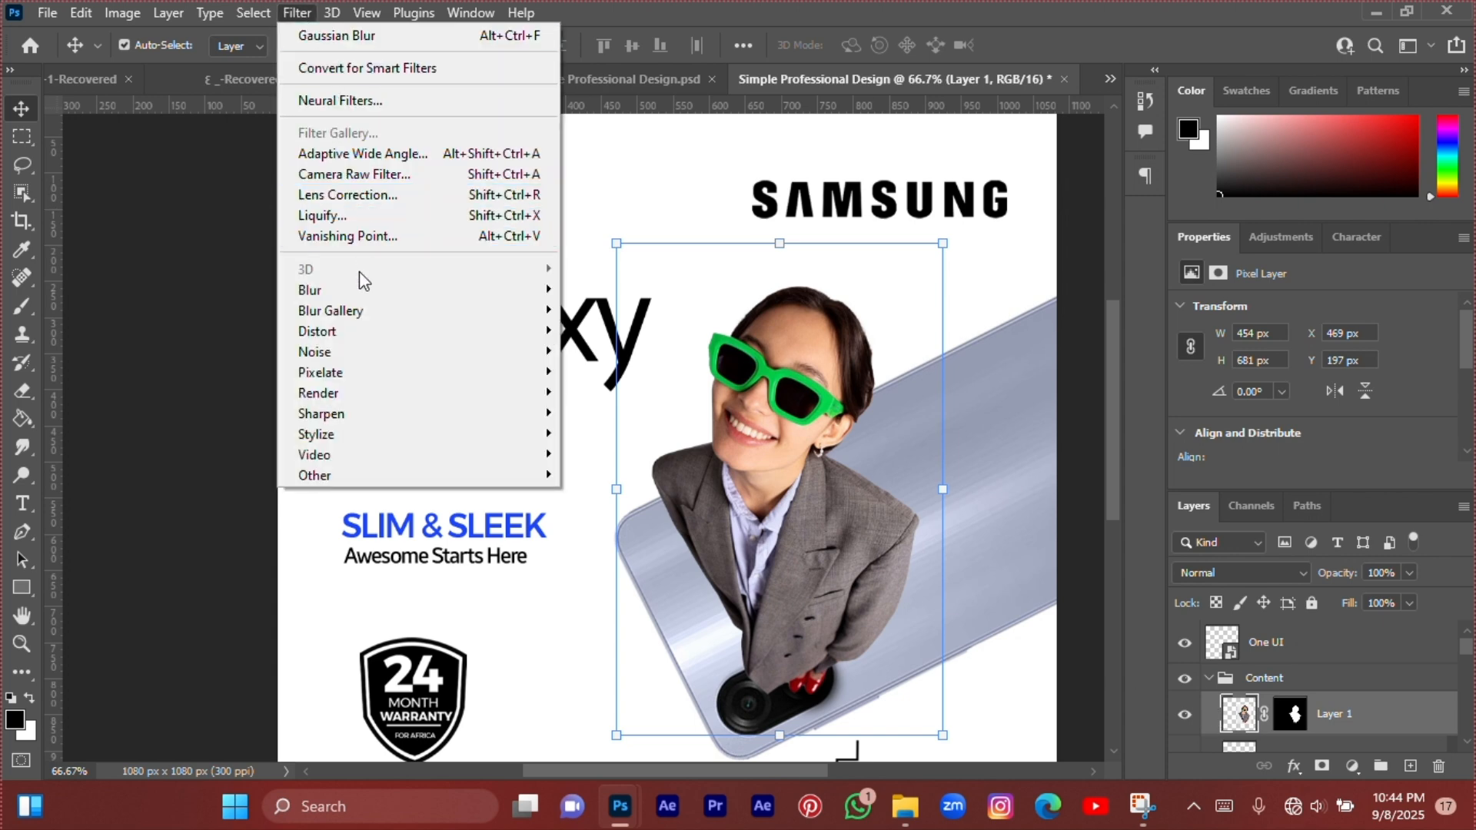
{"action": "left_click", "coordinate": [365, 179]}
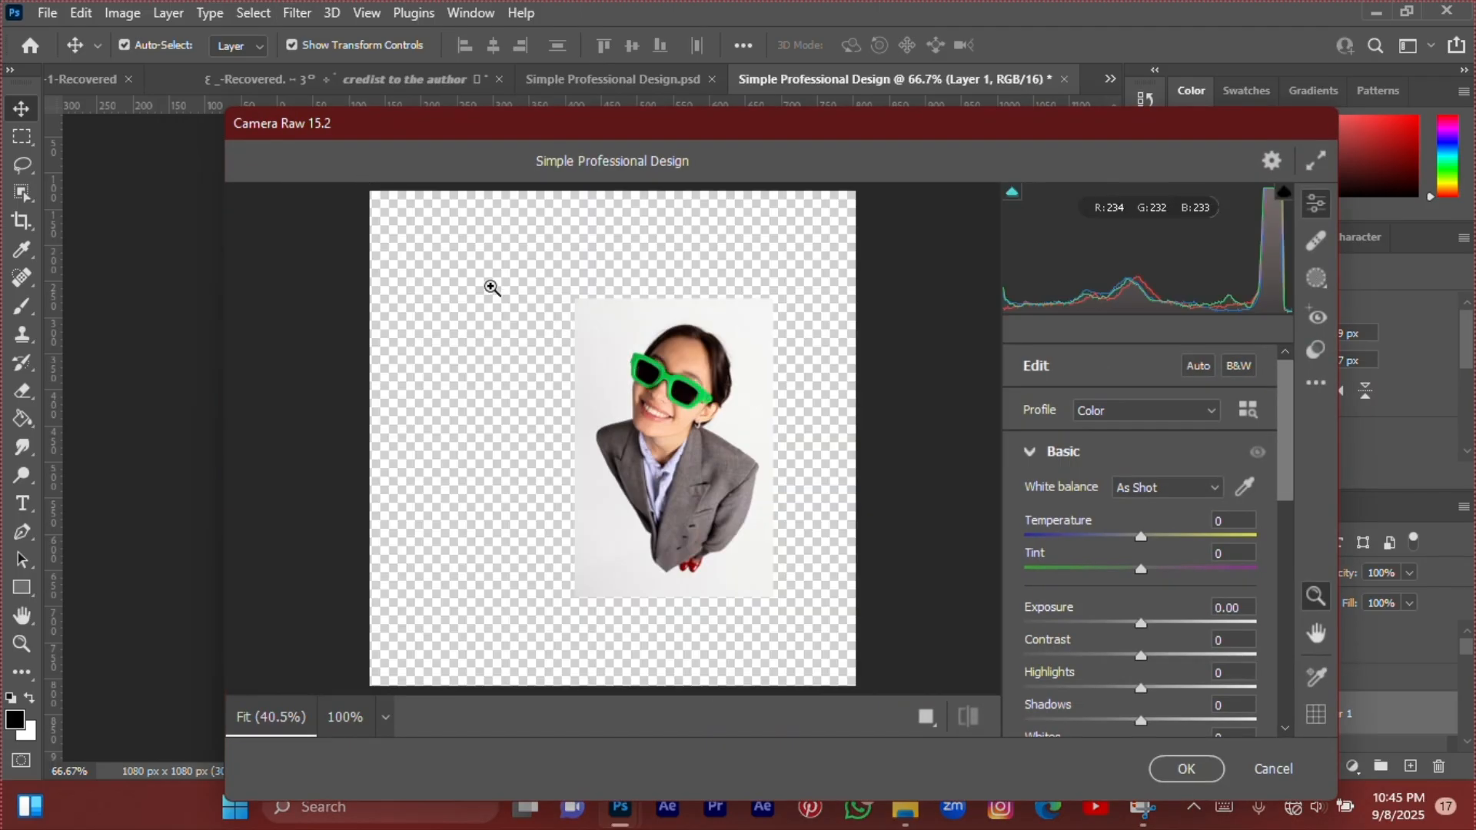
Set the woman photo's contrast to -41, brighten the shadows to +18 and deepen its darkest tones.
{"action": "left_click_drag", "start_coordinate": [639, 346], "coordinate": [714, 380]}
{"action": "scroll", "coordinate": [721, 383], "scroll_direction": "down", "scroll_amount": 3}
{"action": "left_click_drag", "start_coordinate": [822, 293], "coordinate": [826, 297]}
{"action": "scroll", "coordinate": [696, 372], "scroll_direction": "up", "scroll_amount": 2}
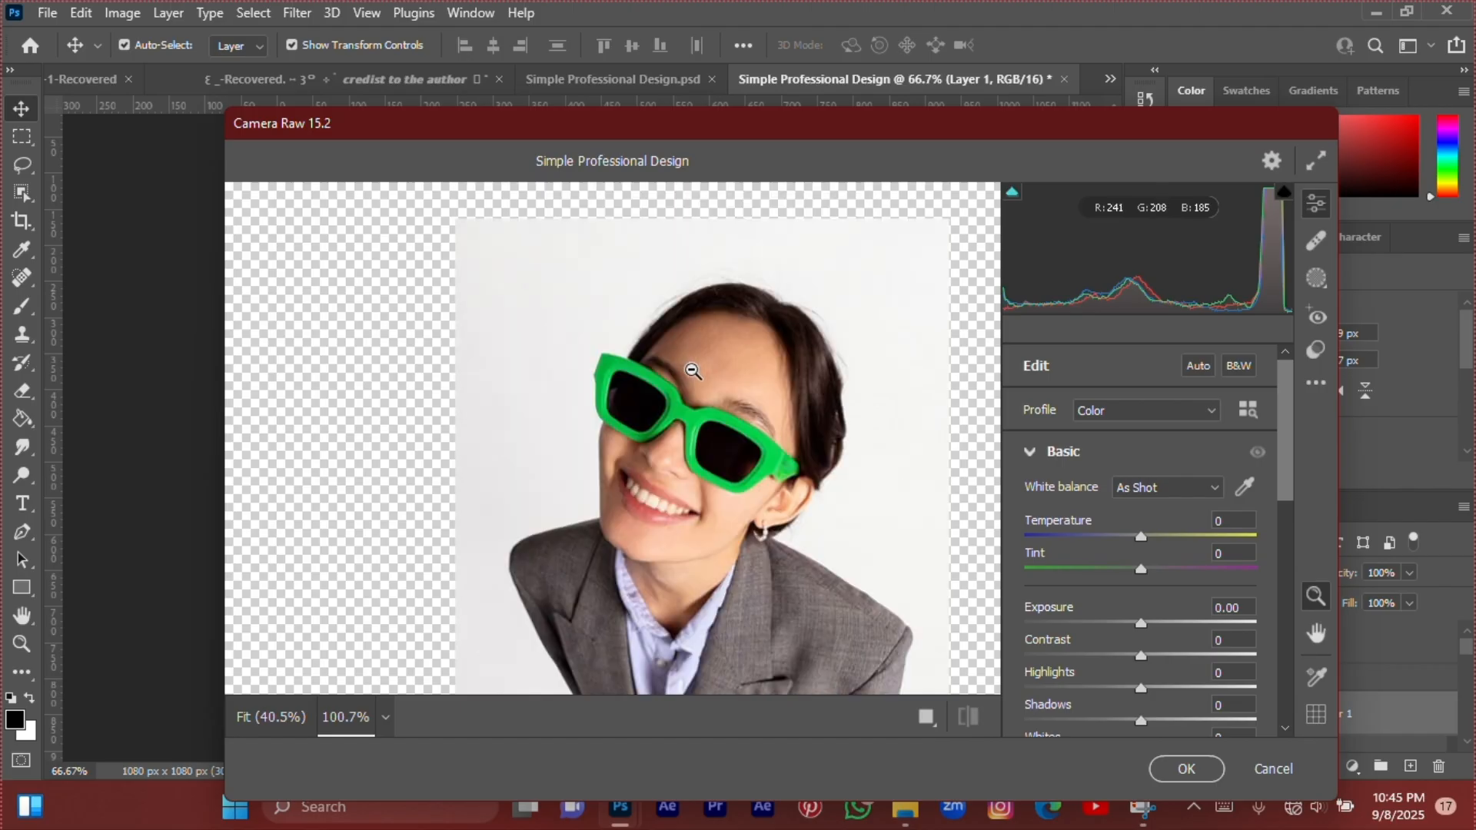
{"action": "left_click_drag", "start_coordinate": [695, 373], "coordinate": [704, 376]}
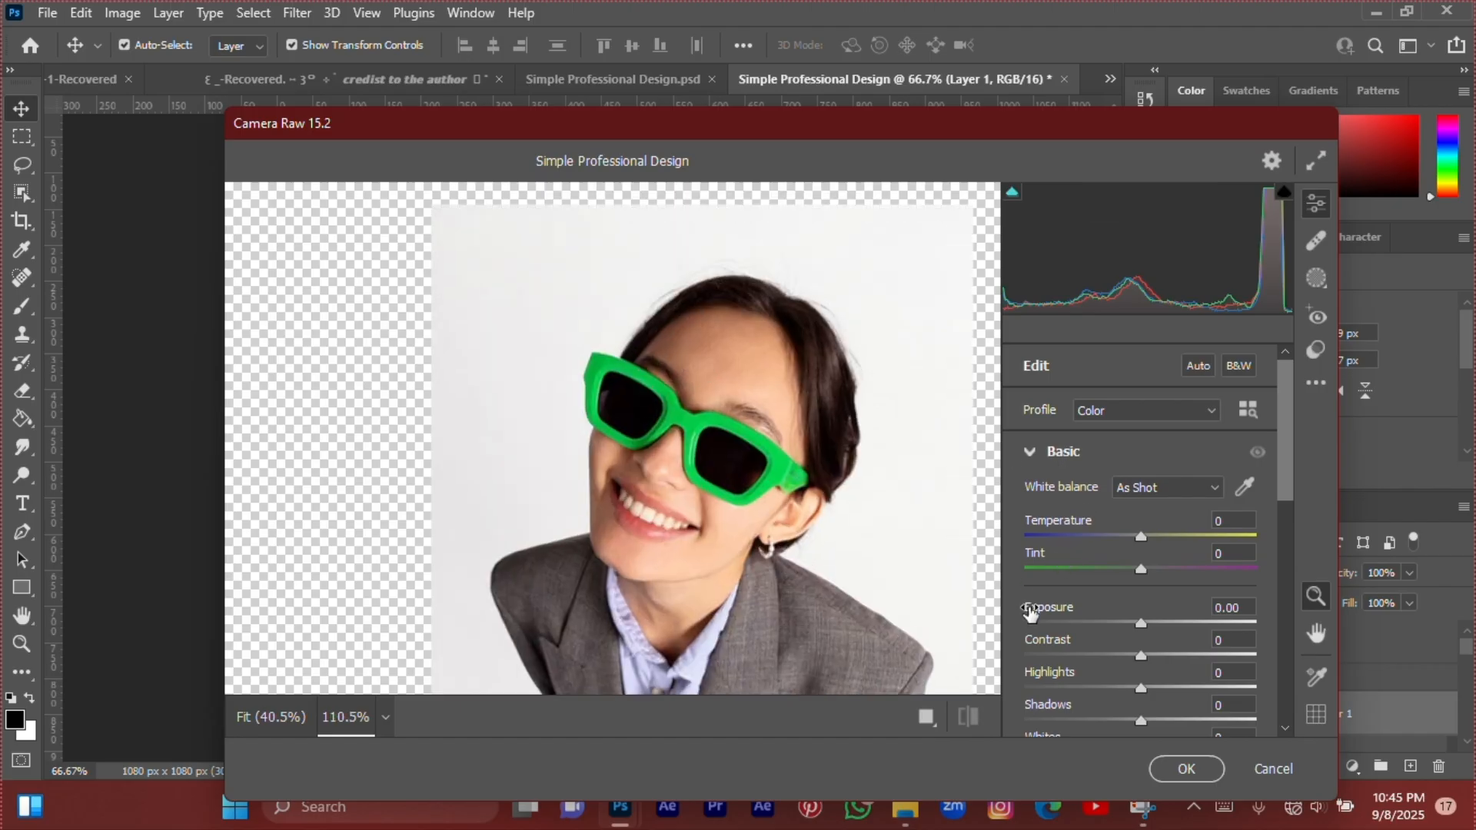
{"action": "left_click_drag", "start_coordinate": [1058, 646], "coordinate": [1013, 640]}
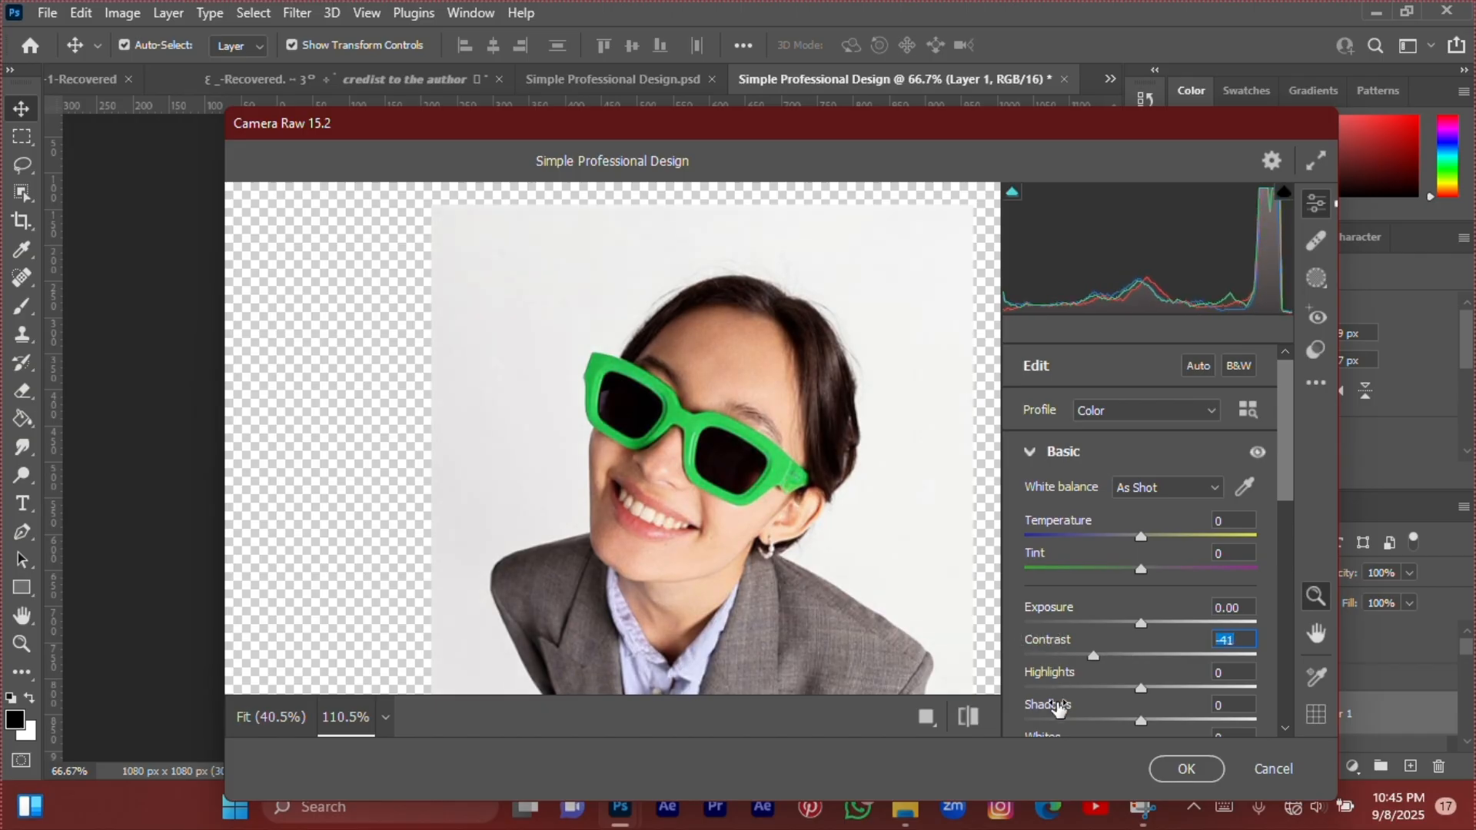
{"action": "left_click_drag", "start_coordinate": [1059, 708], "coordinate": [1076, 709]}
{"action": "scroll", "coordinate": [1074, 677], "scroll_direction": "down", "scroll_amount": 2}
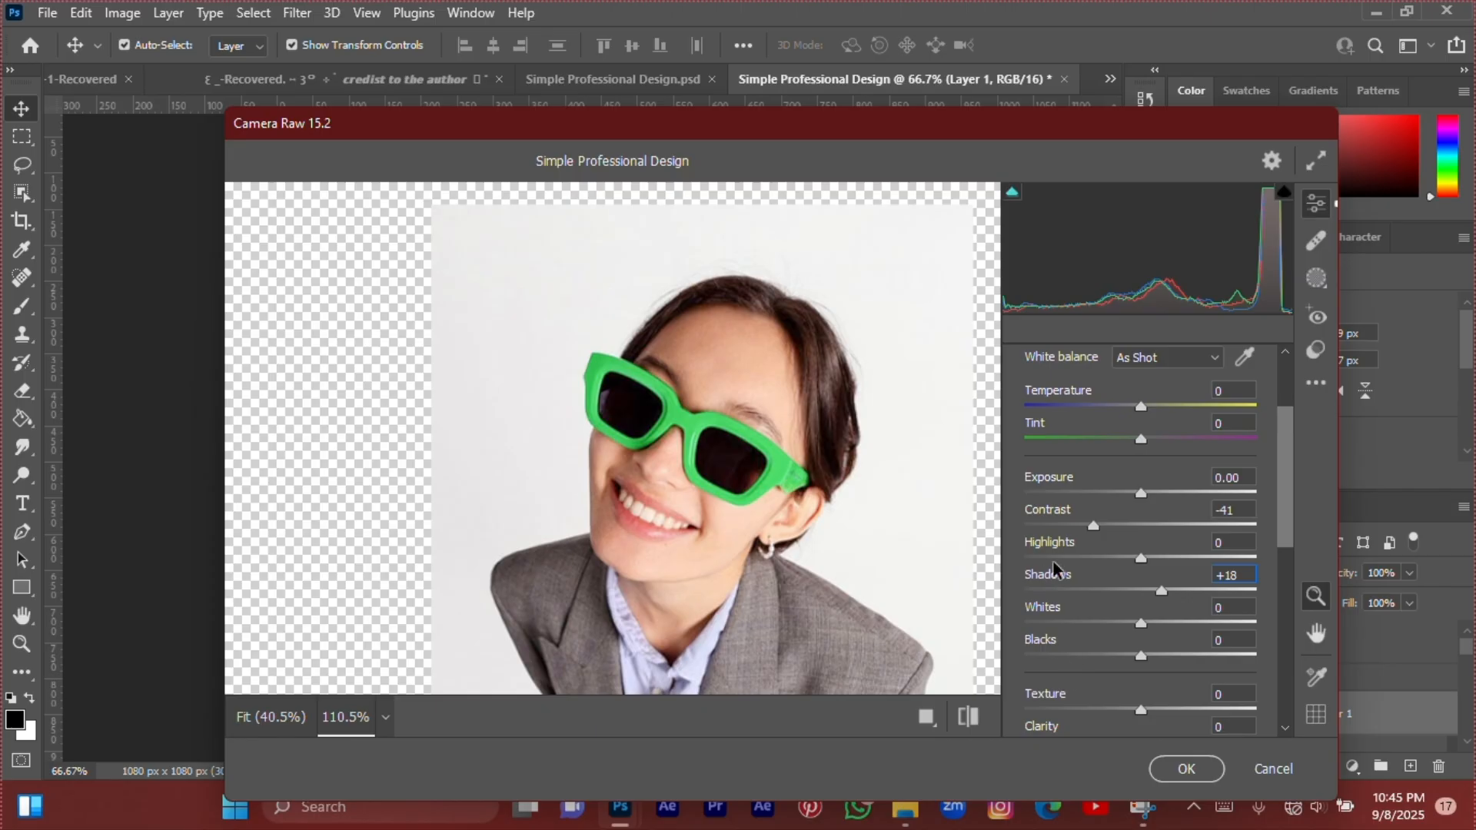
{"action": "left_click_drag", "start_coordinate": [1055, 573], "coordinate": [1014, 627]}
{"action": "scroll", "coordinate": [1022, 615], "scroll_direction": "down", "scroll_amount": 8}
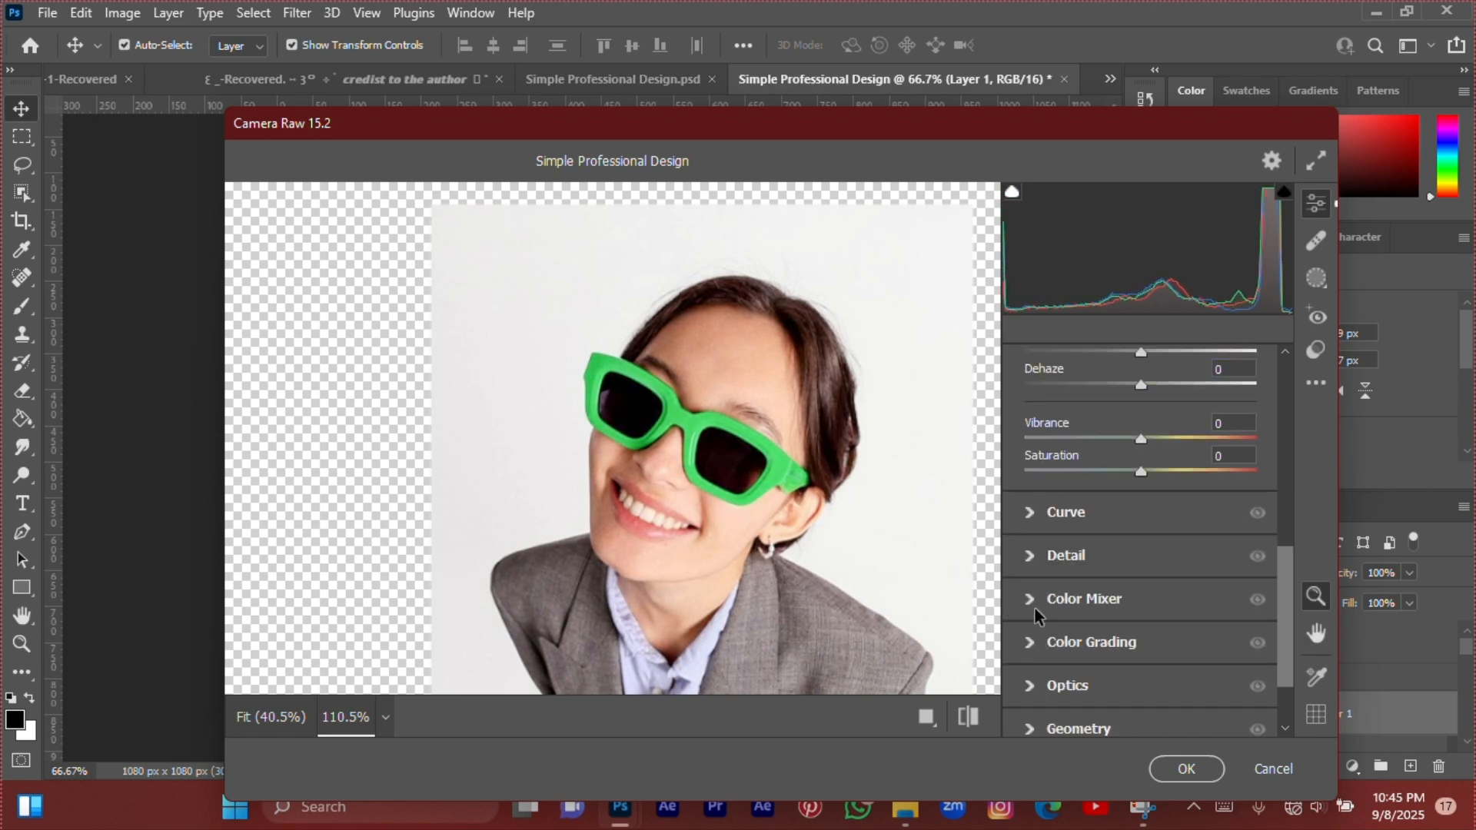
Shift the photo's hues to Reds +3, Oranges +3 and Greens +13 in the Color Mixer, and apply the filter.
{"action": "left_click", "coordinate": [1034, 598]}
{"action": "mouse_move", "coordinate": [1046, 572]}
{"action": "left_mouse_down"}
{"action": "mouse_move", "coordinate": [1067, 577]}
{"action": "mouse_move", "coordinate": [1048, 569]}
{"action": "mouse_move", "coordinate": [1060, 590]}
{"action": "left_mouse_up"}
{"action": "left_click", "coordinate": [1093, 432]}
{"action": "scroll", "coordinate": [1067, 597], "scroll_direction": "up", "scroll_amount": 1}
{"action": "left_click_drag", "start_coordinate": [1037, 560], "coordinate": [1041, 562]}
{"action": "left_click", "coordinate": [1034, 518]}
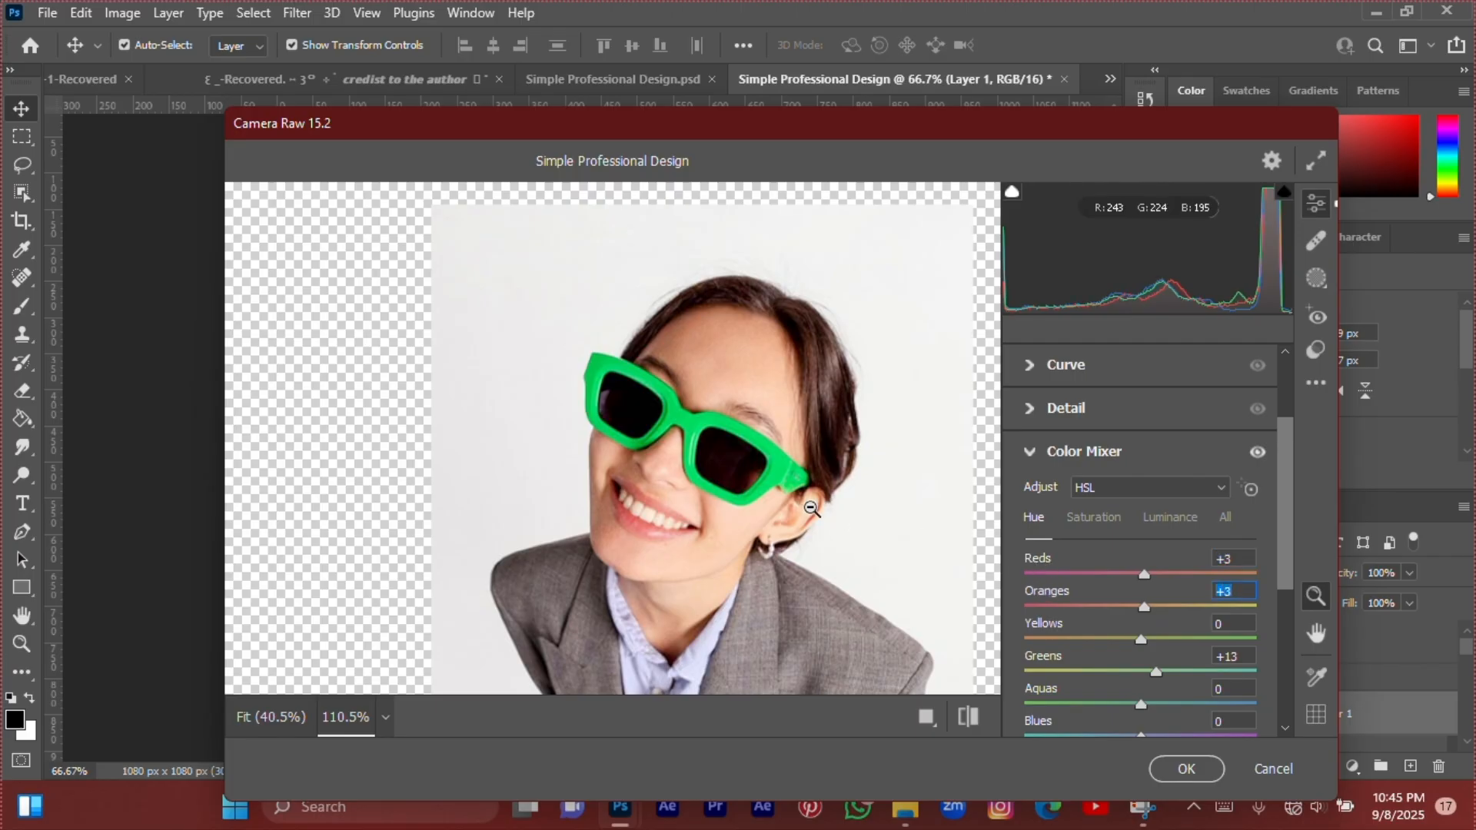
{"action": "scroll", "coordinate": [796, 541], "scroll_direction": "down", "scroll_amount": 3}
{"action": "scroll", "coordinate": [794, 542], "scroll_direction": "up", "scroll_amount": 3}
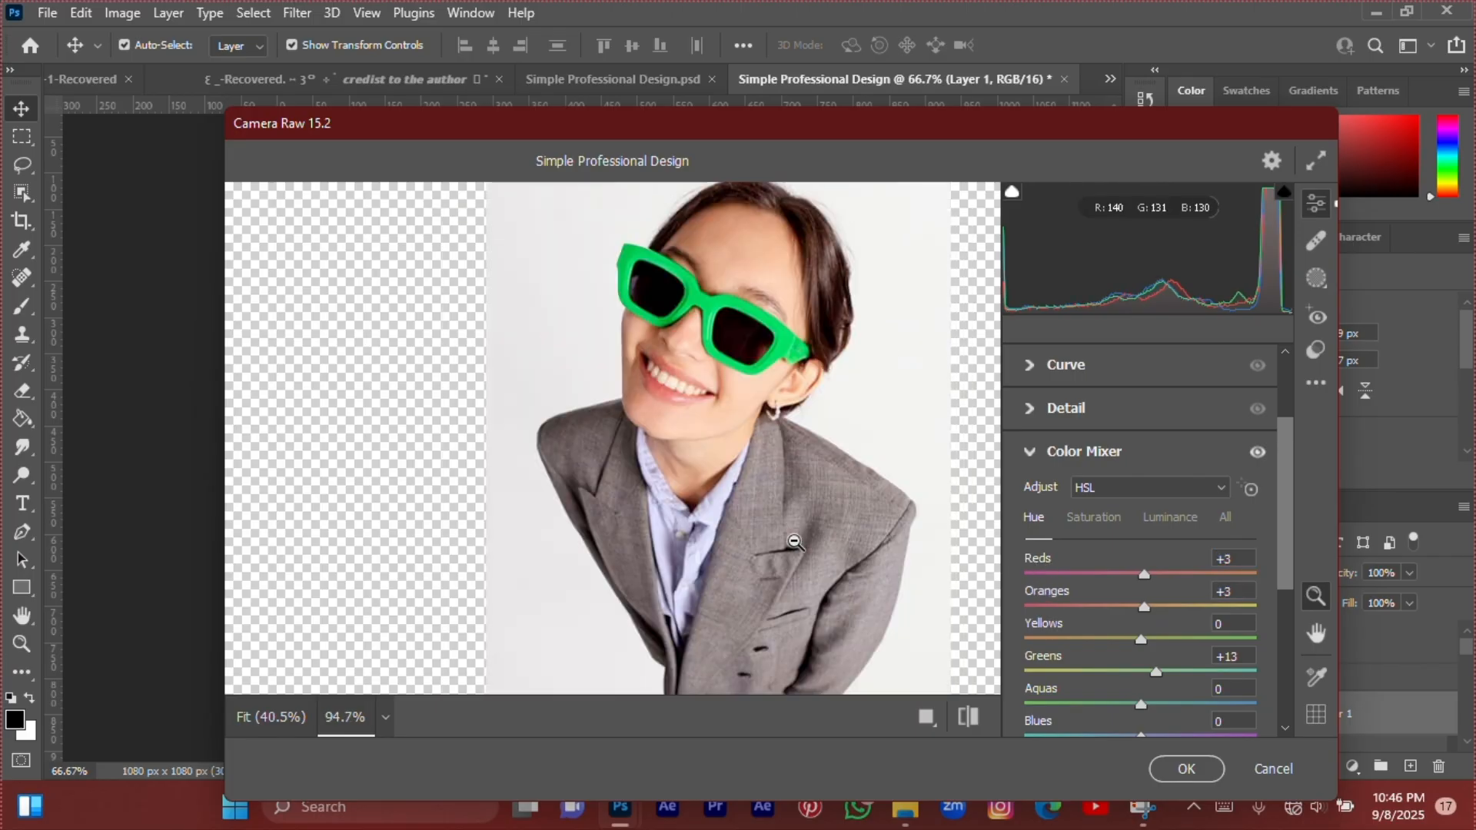
{"action": "scroll", "coordinate": [794, 542], "scroll_direction": "down", "scroll_amount": 1}
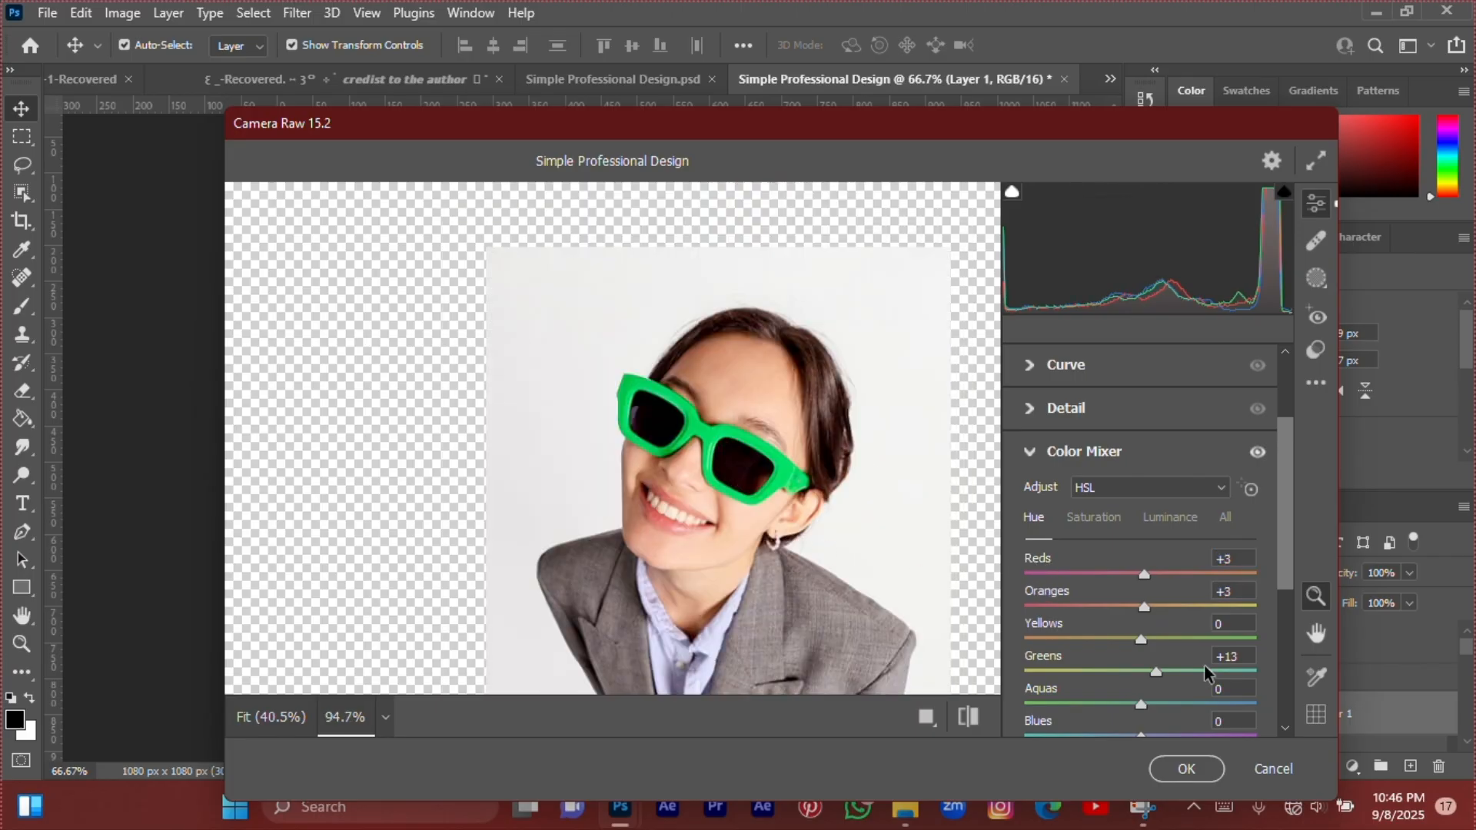
{"action": "left_click", "coordinate": [1194, 768]}
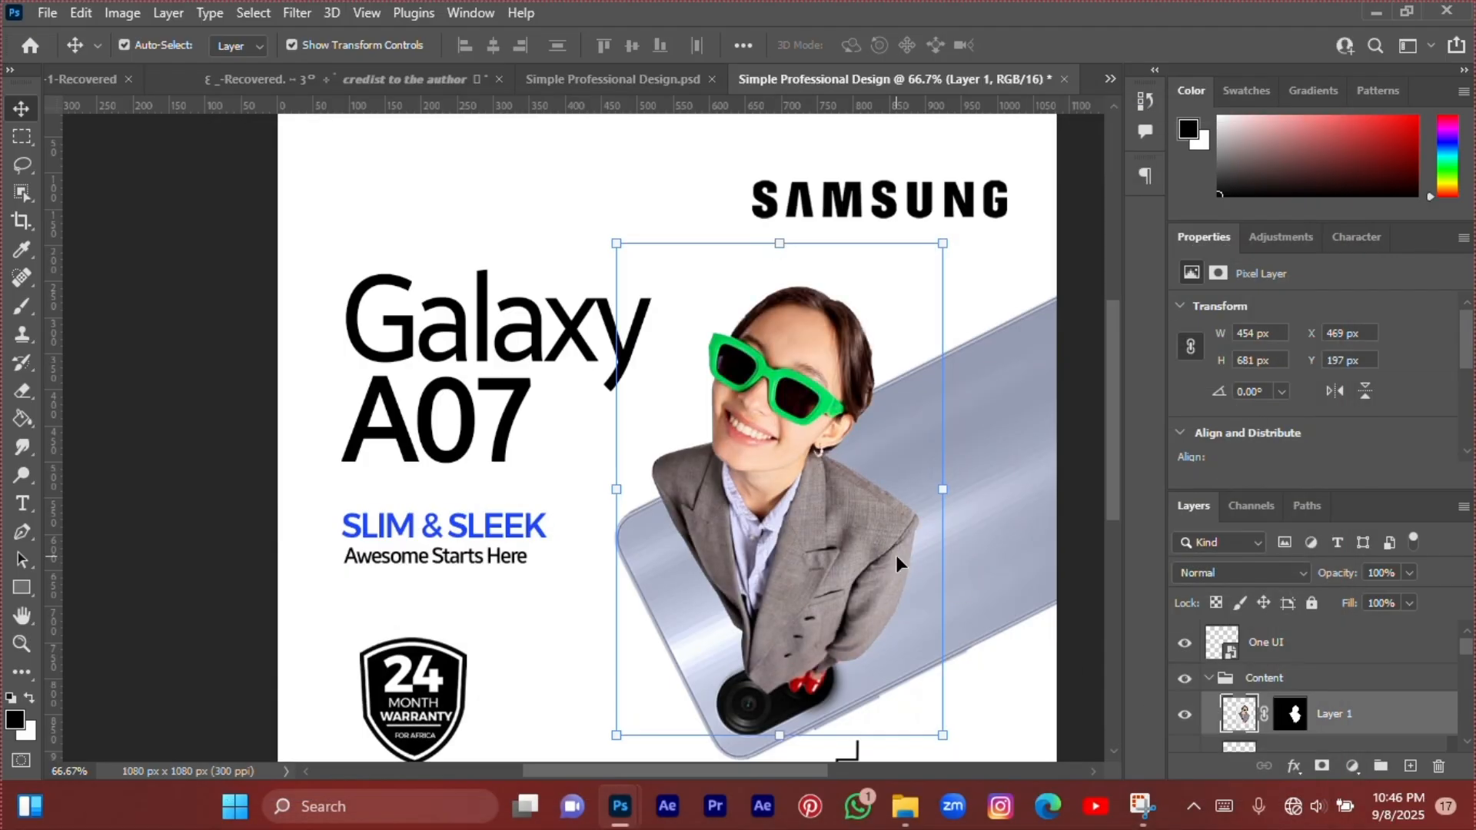
{"action": "left_click", "coordinate": [495, 241]}
{"action": "scroll", "coordinate": [708, 459], "scroll_direction": "down", "scroll_amount": 2}
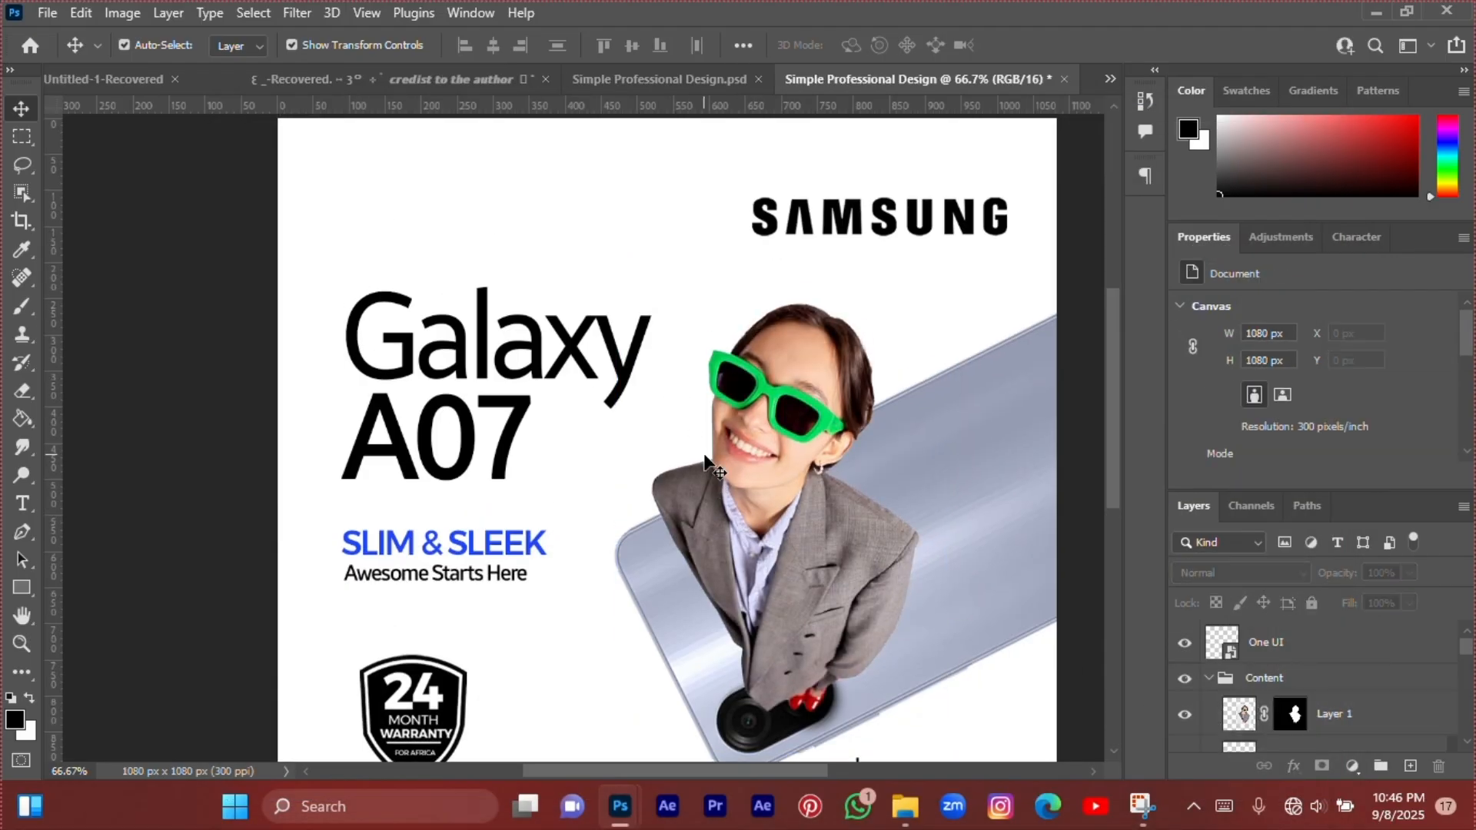
Copy the original cut-out woman from download (5).jpeg into the poster and scale it down over the headline beside the adjusted one.
{"action": "mouse_move", "coordinate": [621, 805]}
{"action": "left_click", "coordinate": [619, 703]}
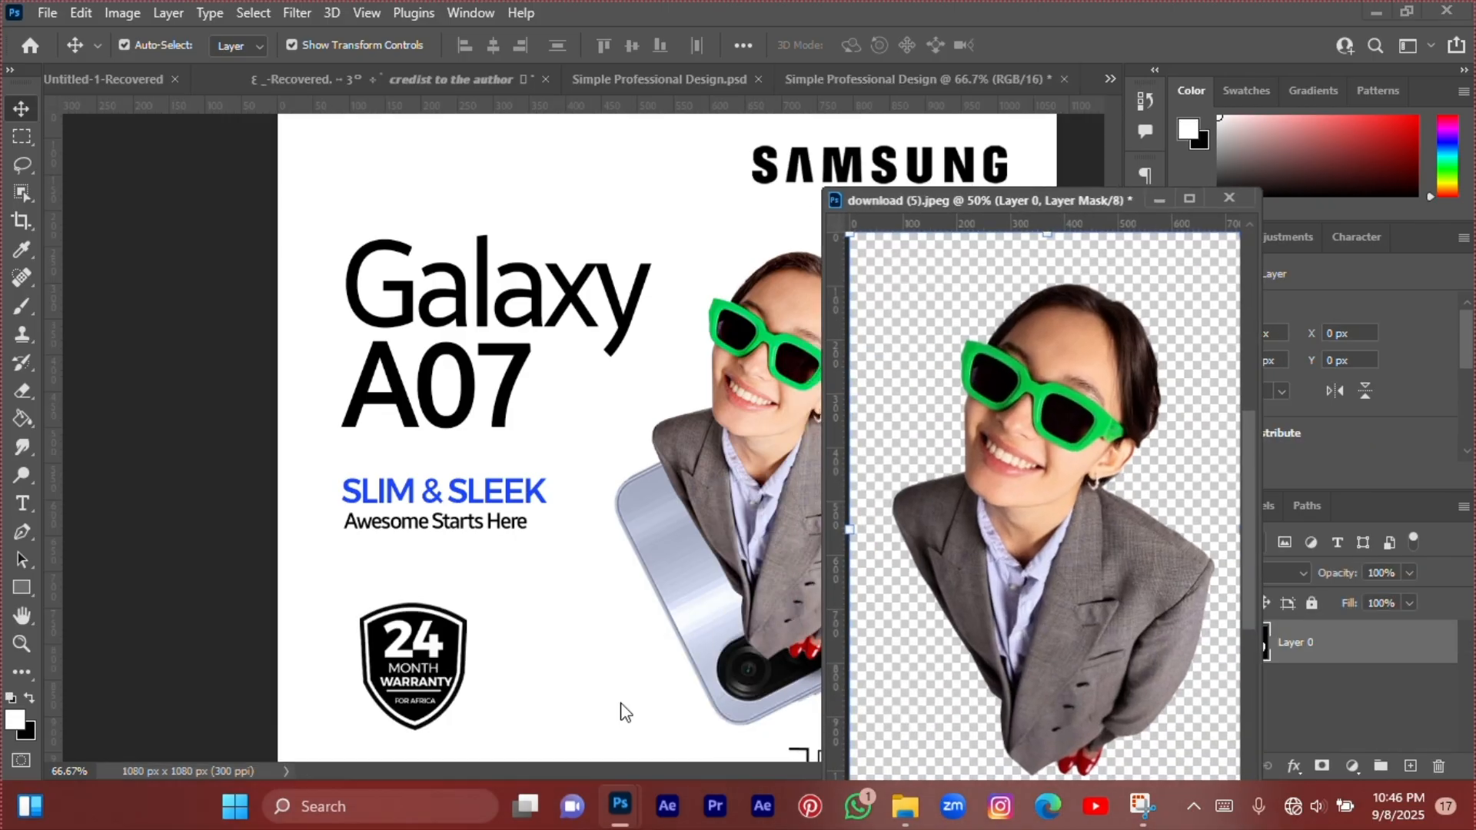
{"action": "left_click_drag", "start_coordinate": [1085, 508], "coordinate": [536, 441]}
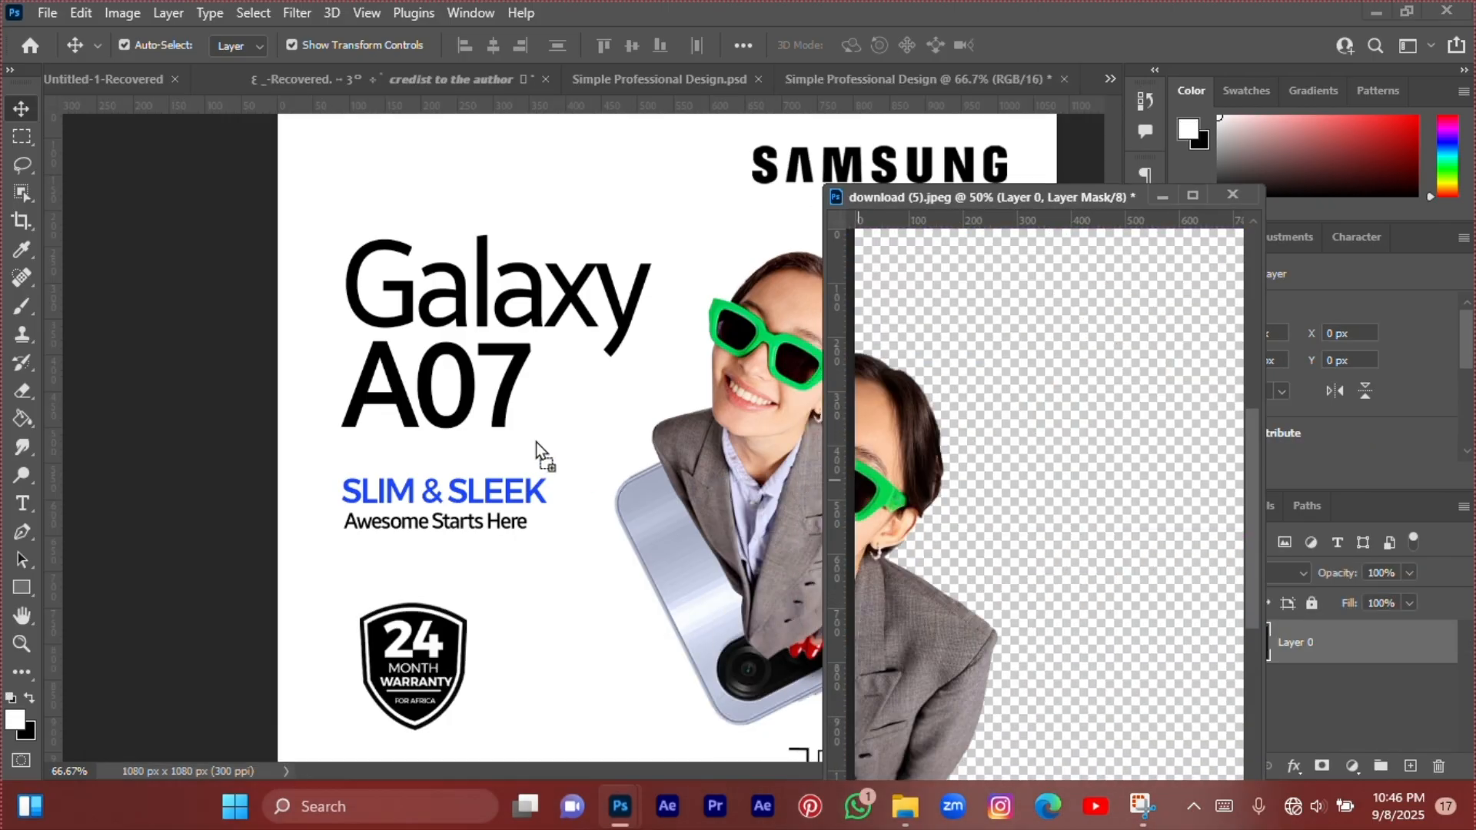
{"action": "left_click", "coordinate": [711, 329]}
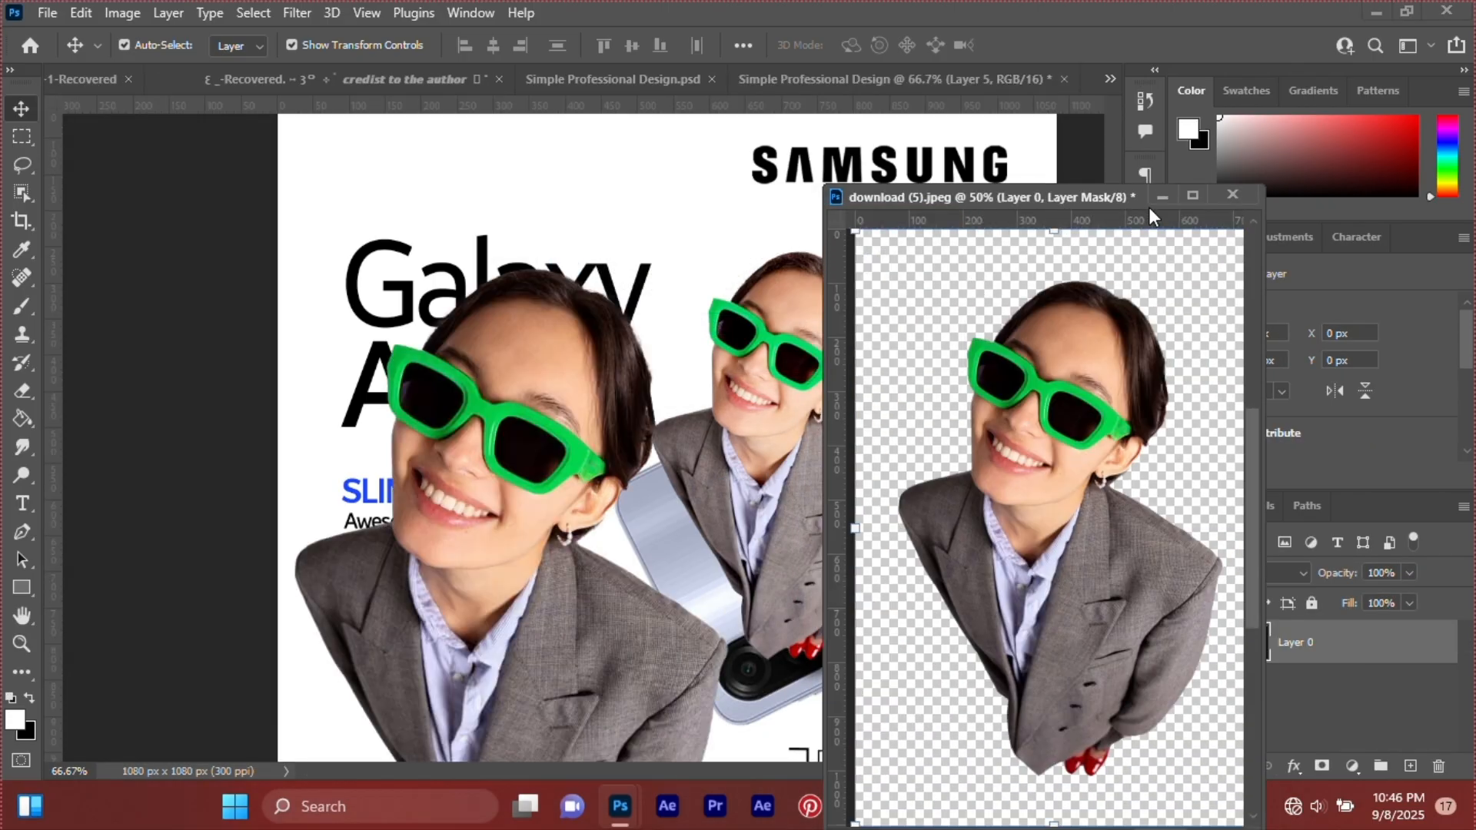
{"action": "left_click", "coordinate": [1162, 197]}
{"action": "left_click_drag", "start_coordinate": [500, 234], "coordinate": [530, 420]}
{"action": "left_click_drag", "start_coordinate": [537, 557], "coordinate": [535, 338]}
{"action": "key", "text": "Return"}
Compare the original woman with the colour-adjusted one, and hide the original copy's layer.
{"action": "left_click", "coordinate": [800, 396]}
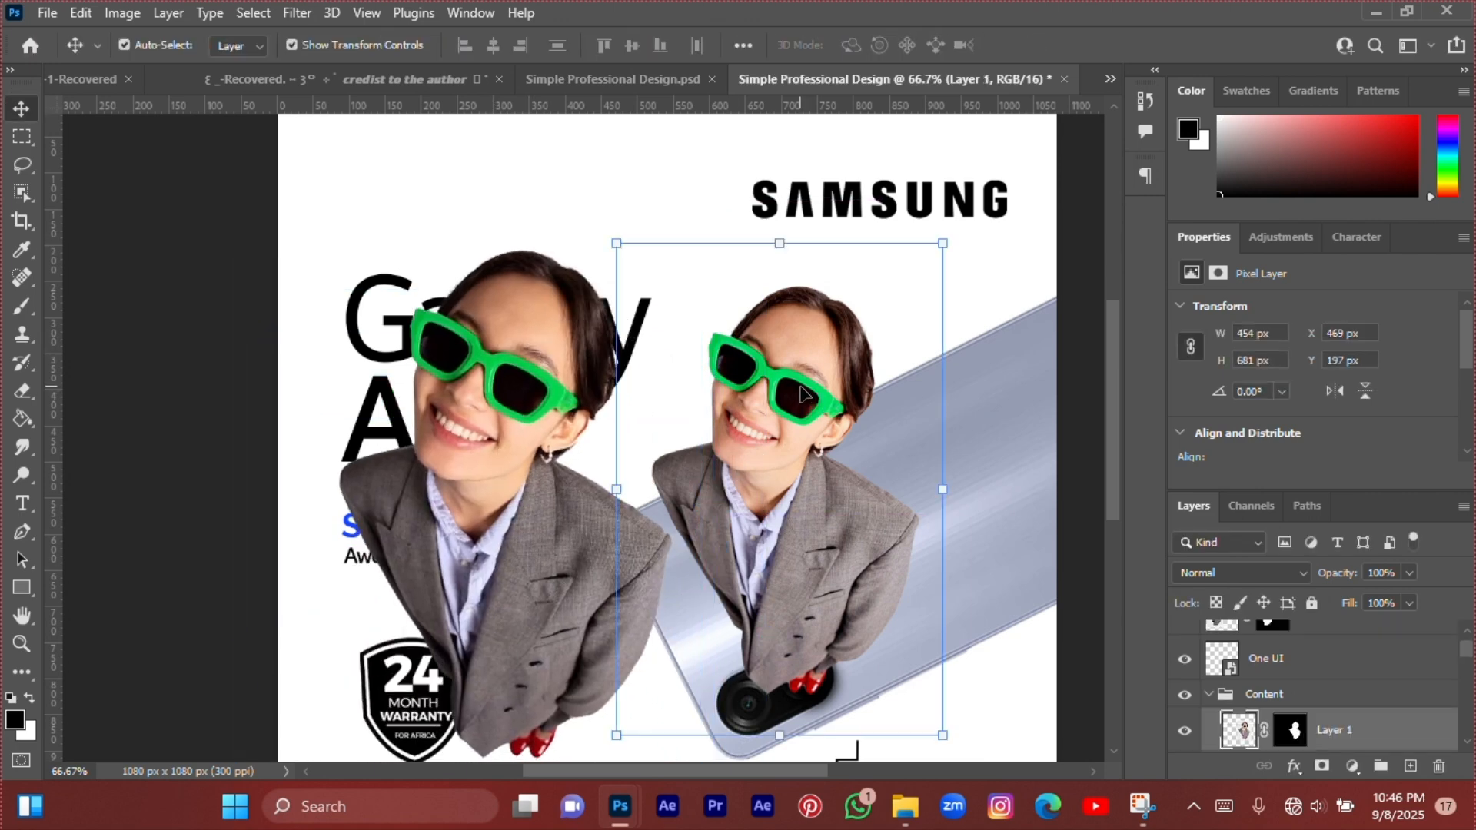
{"action": "left_click", "coordinate": [490, 441]}
{"action": "left_click", "coordinate": [788, 411]}
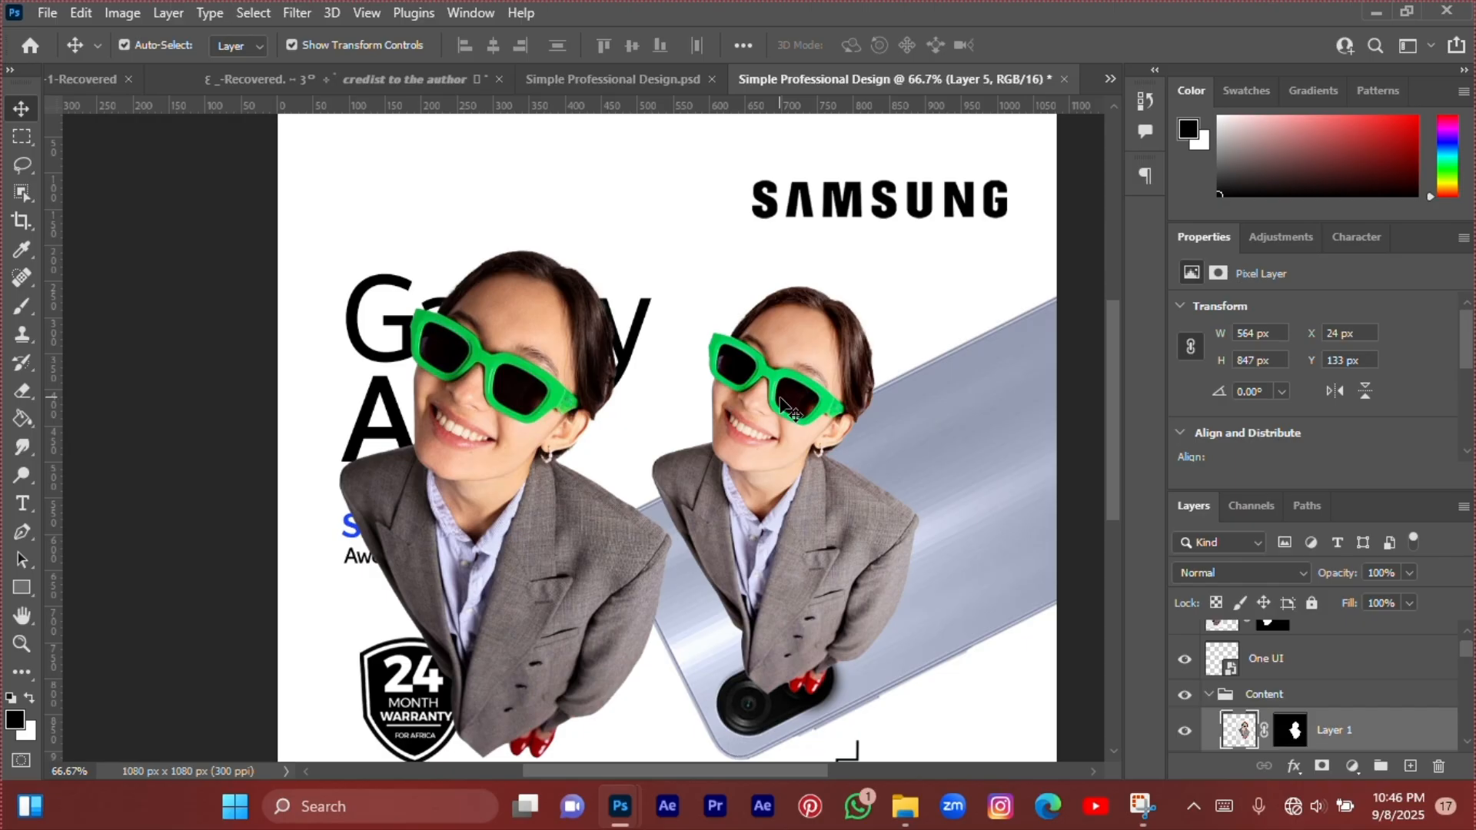
{"action": "left_click", "coordinate": [552, 429]}
{"action": "left_click", "coordinate": [1184, 642]}
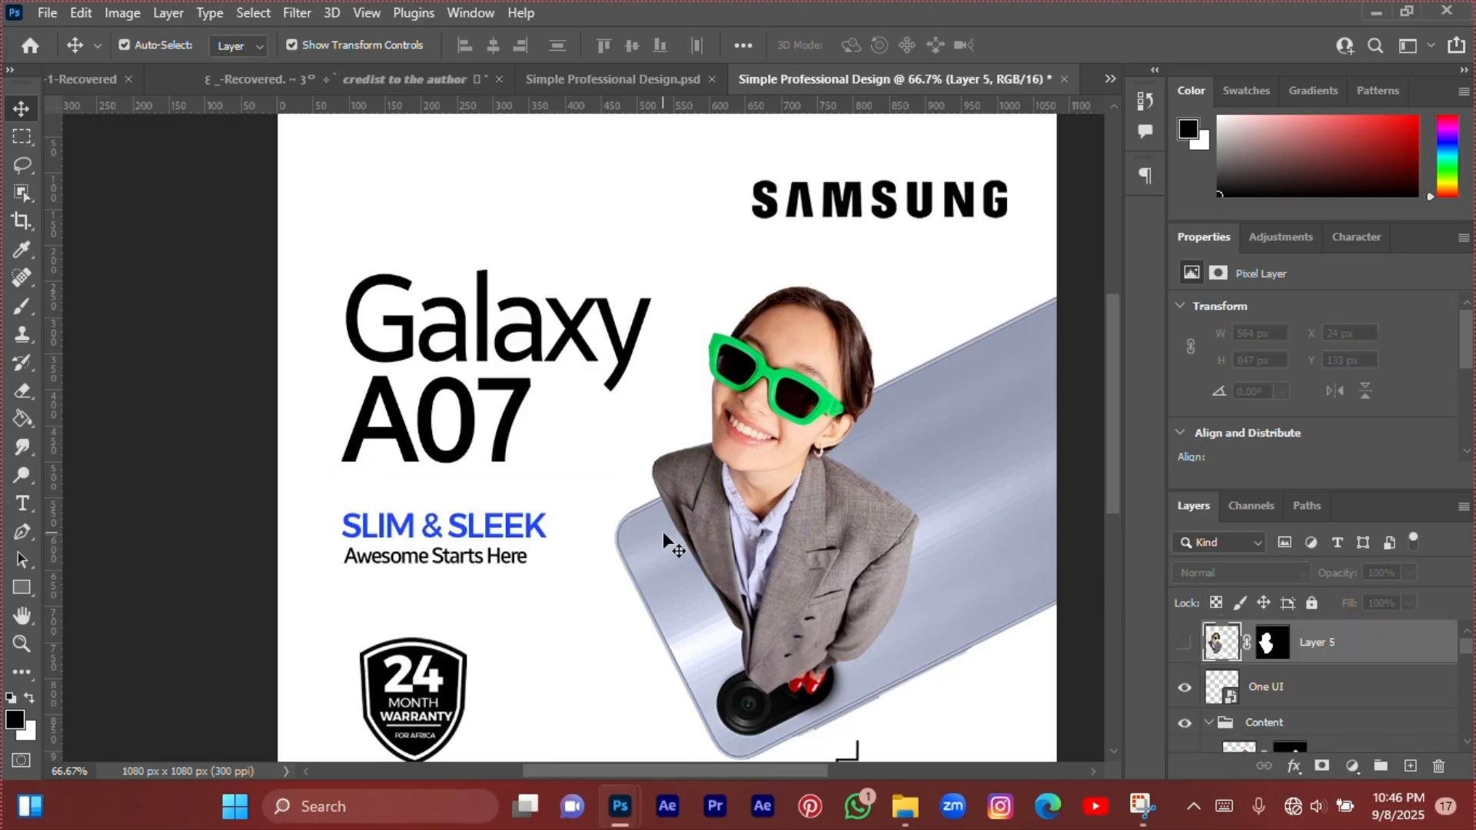
Examine the complete poster composition at 50% zoom with nothing selected.
{"action": "scroll", "coordinate": [662, 532], "scroll_direction": "down", "scroll_amount": 3}
{"action": "scroll", "coordinate": [662, 532], "scroll_direction": "up", "scroll_amount": 2}
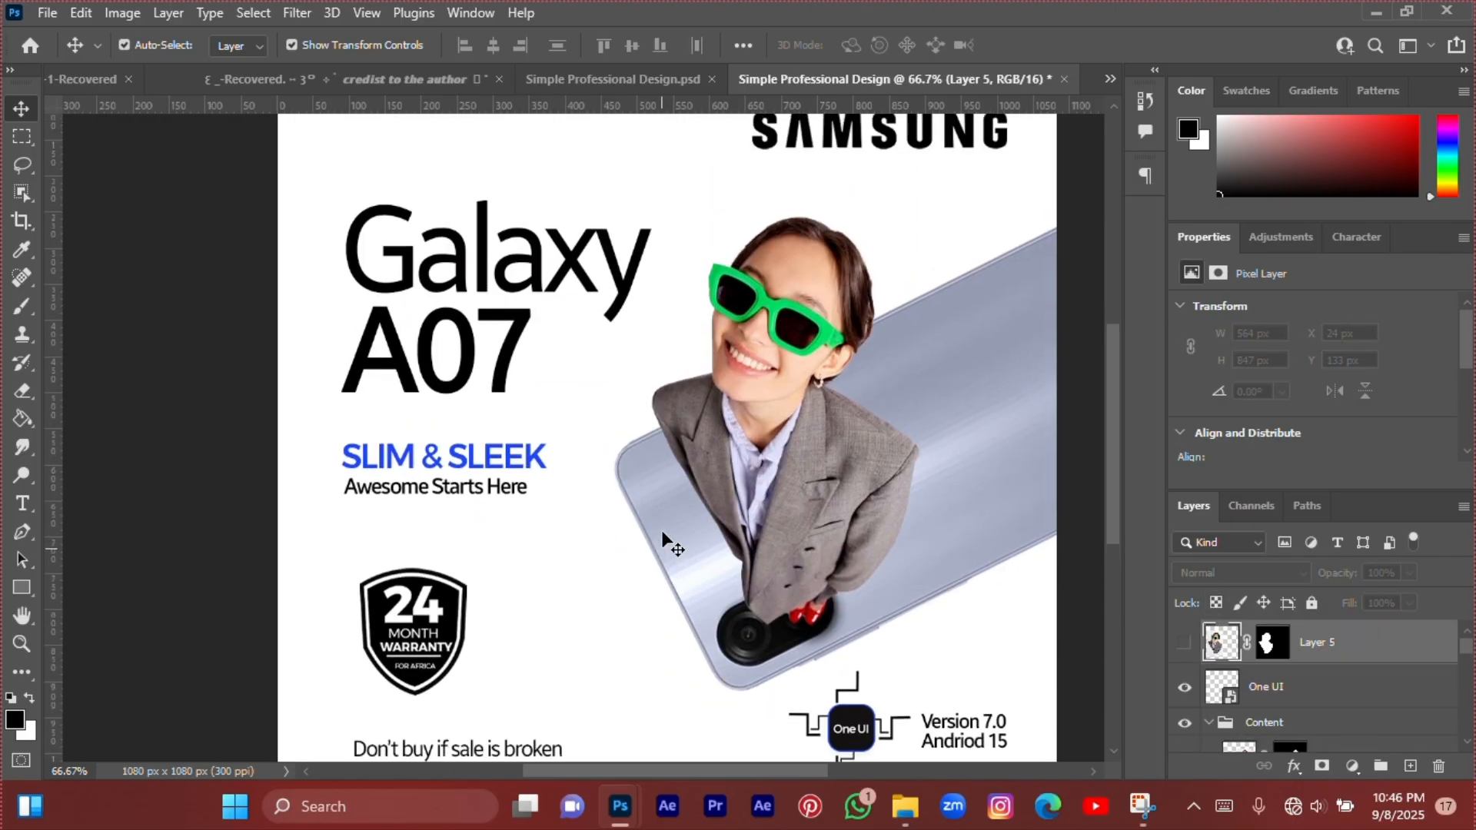
{"action": "left_click", "coordinate": [643, 187]}
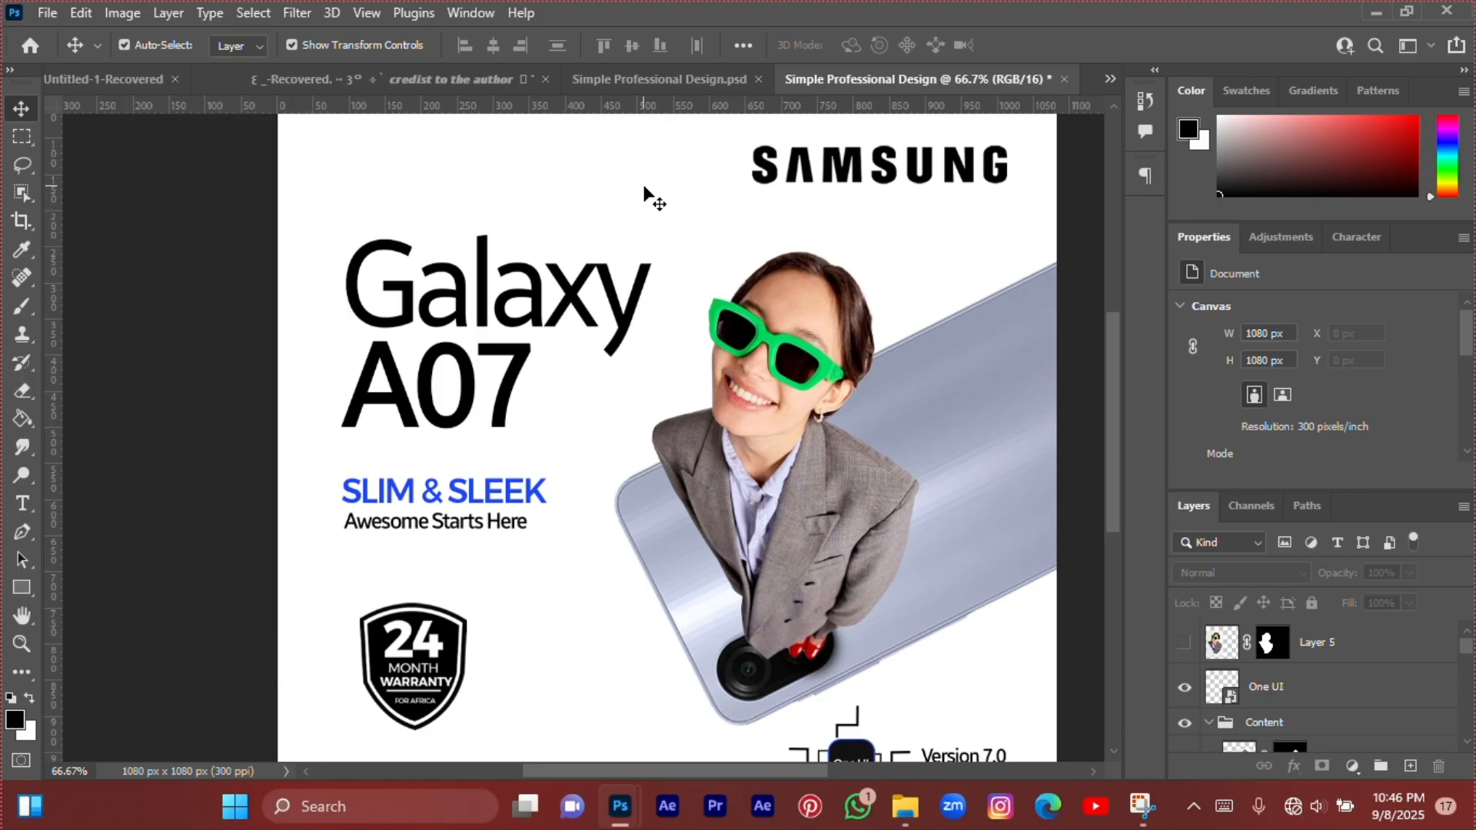
{"action": "key", "text": "ctrl+minus"}
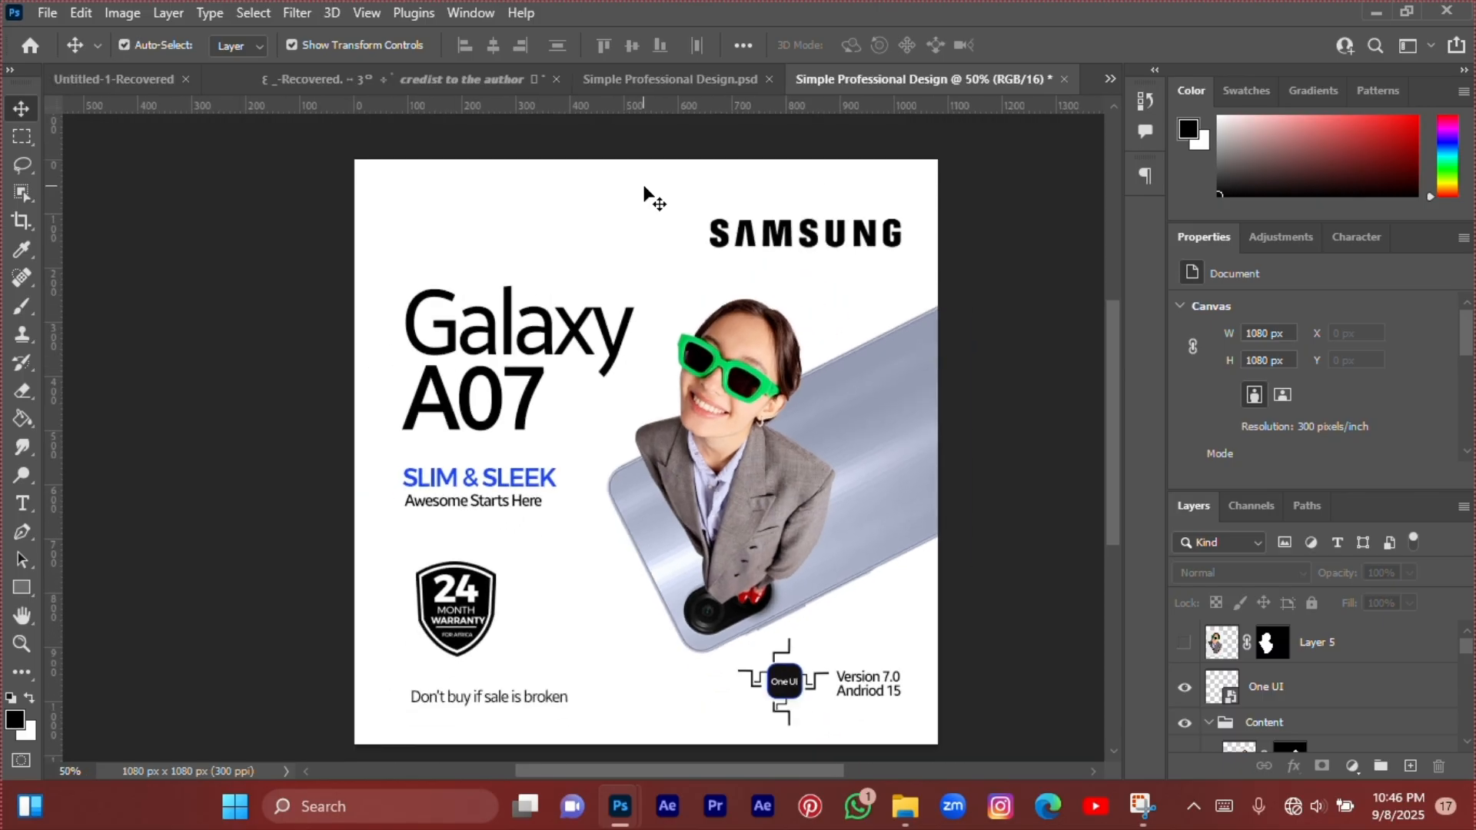
{"action": "scroll", "coordinate": [601, 315], "scroll_direction": "down", "scroll_amount": 1}
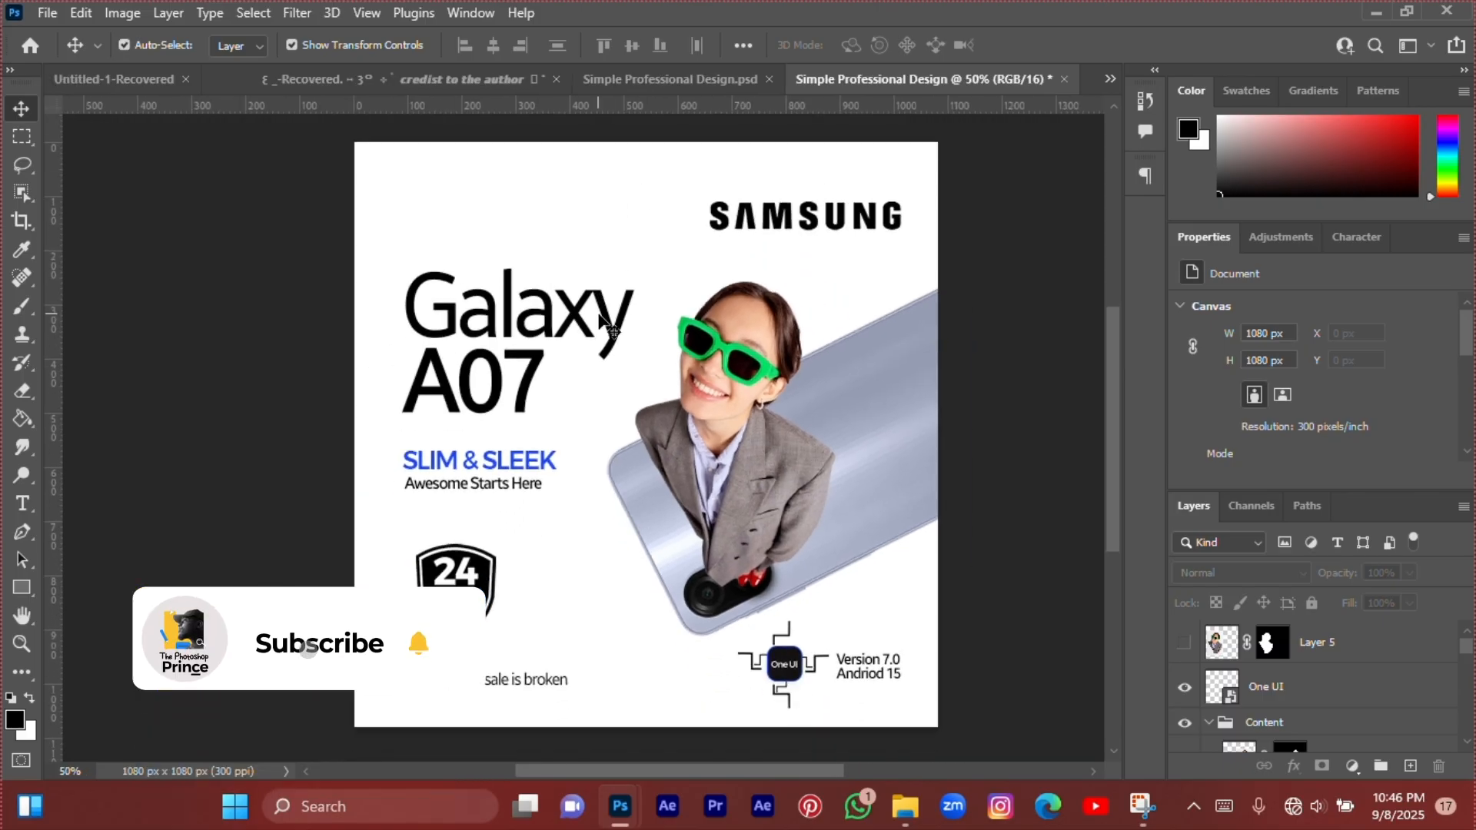
{"action": "scroll", "coordinate": [607, 327], "scroll_direction": "up", "scroll_amount": 1}
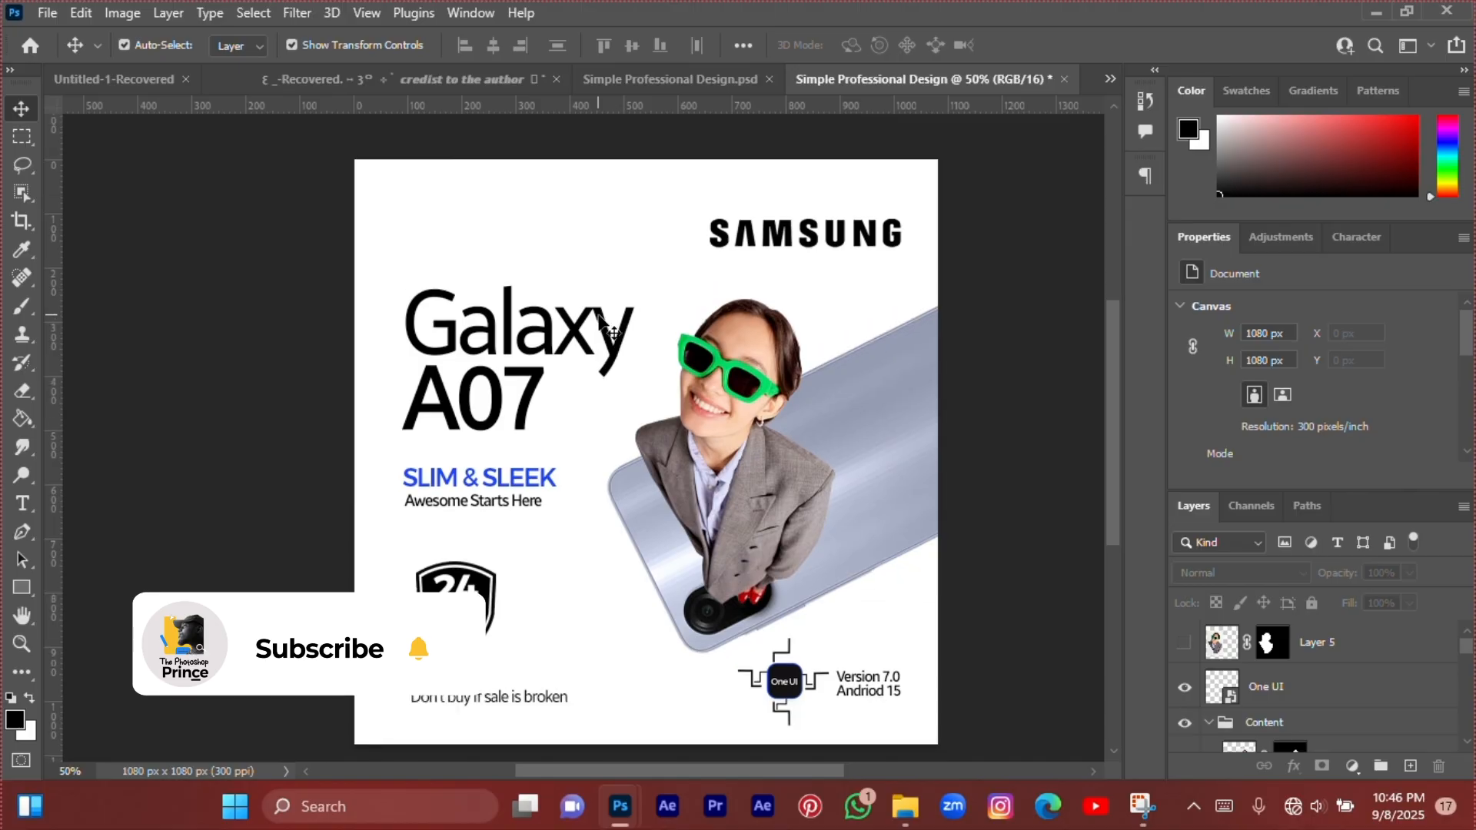